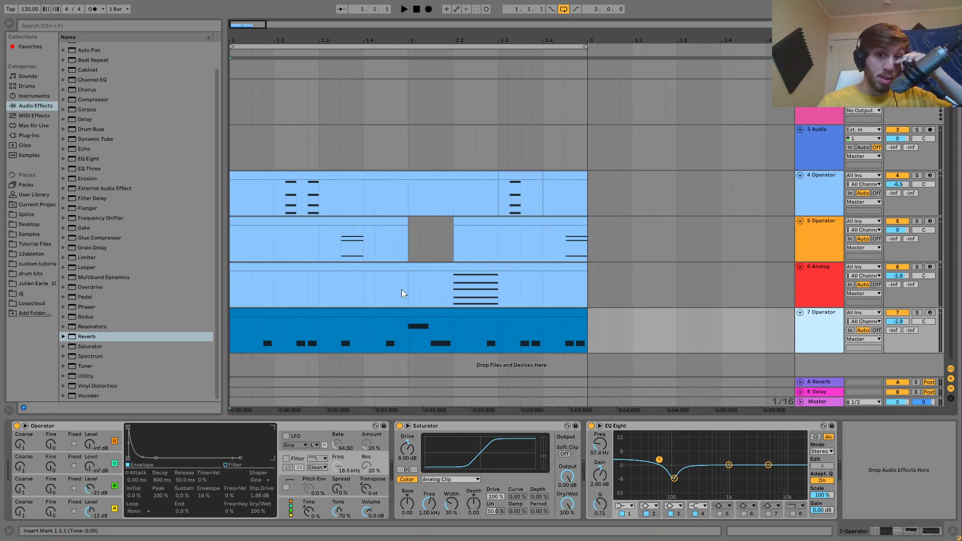
- Delete the three empty tracks 1 MIDI, 2 MIDI and 3 Audio above the Operator tracks
scroll(525, 257, "up", 1)
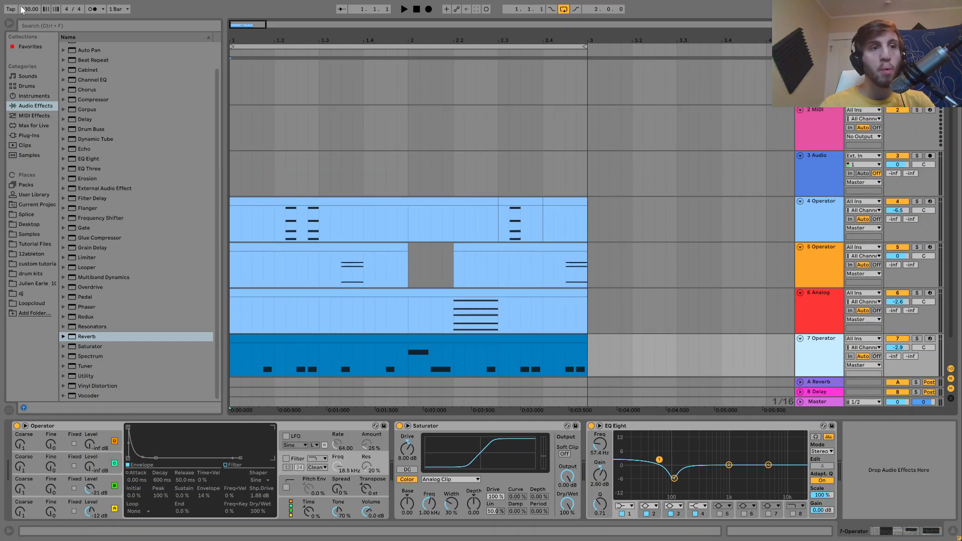
left_click(821, 83)
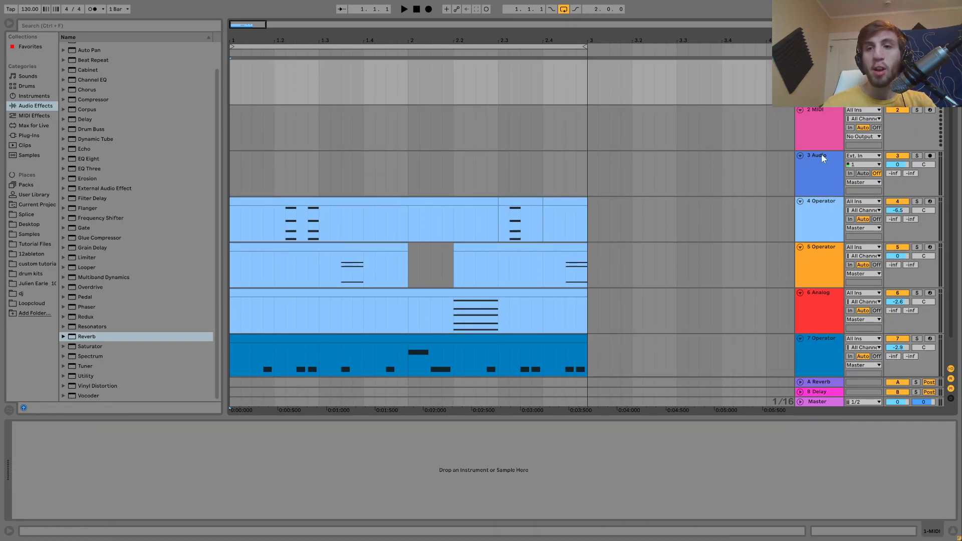
left_click(826, 171)
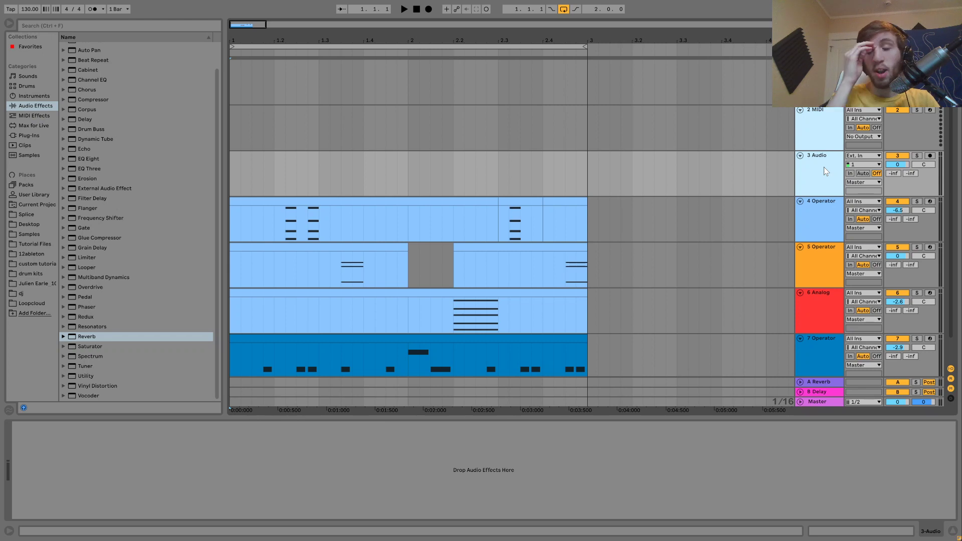
key("Delete")
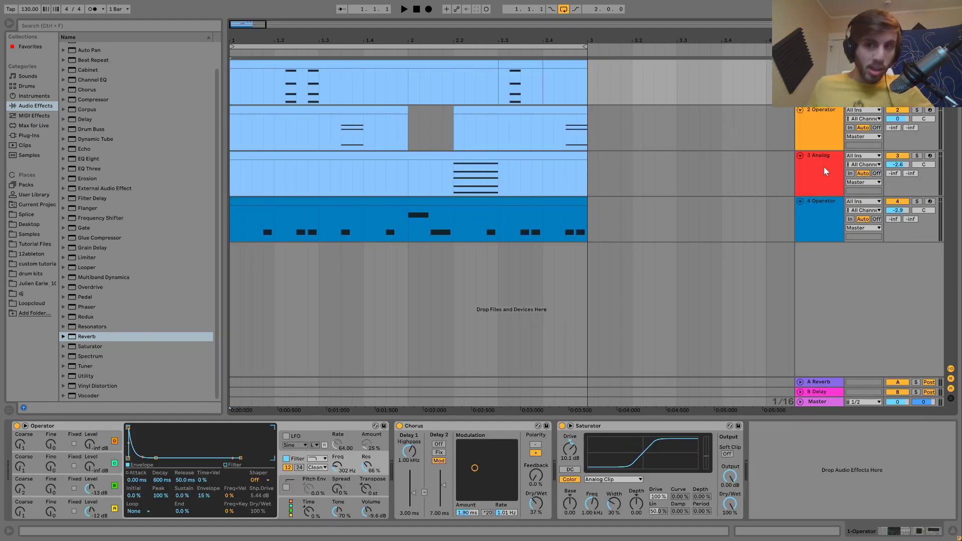
- Delete the return tracks A Reverb and B Delay
key("Down")
key("Down")
key("Down")
key("Down")
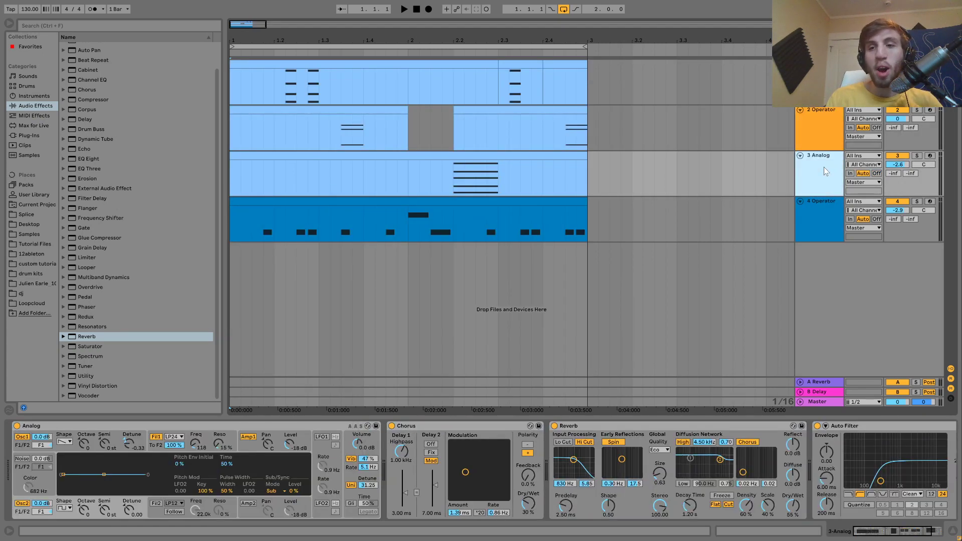
key("Delete")
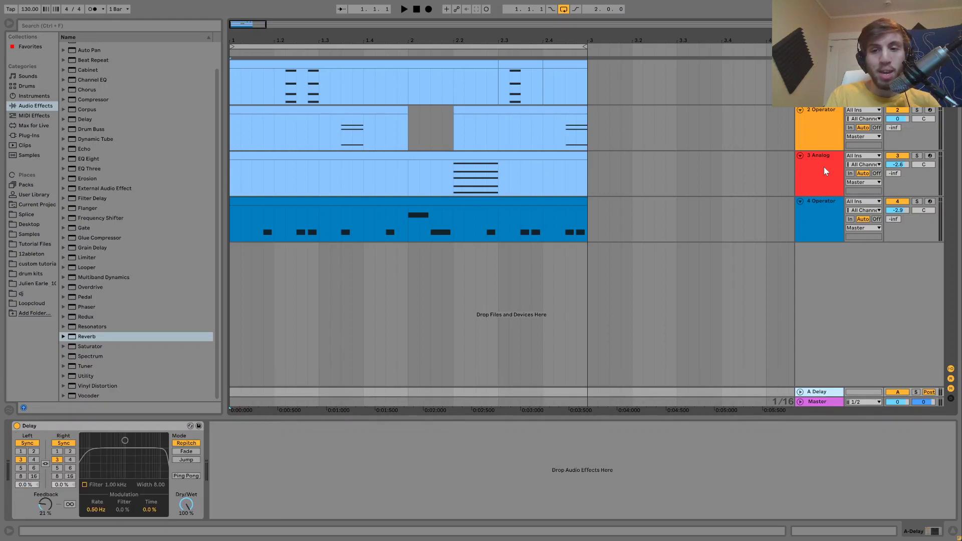
key("Delete")
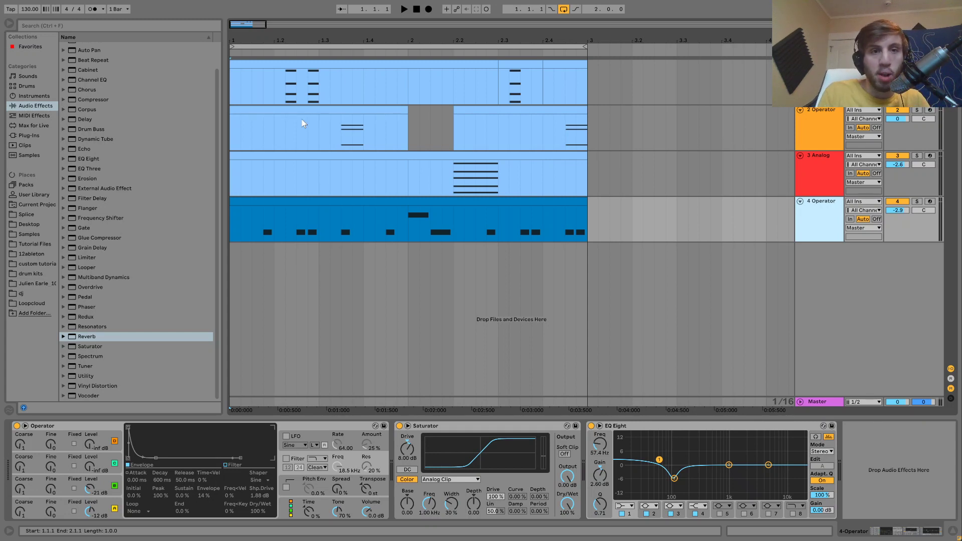
- Play the complete two-bar loop from the start of the bass clip on track 4
left_click(272, 201)
key("space")
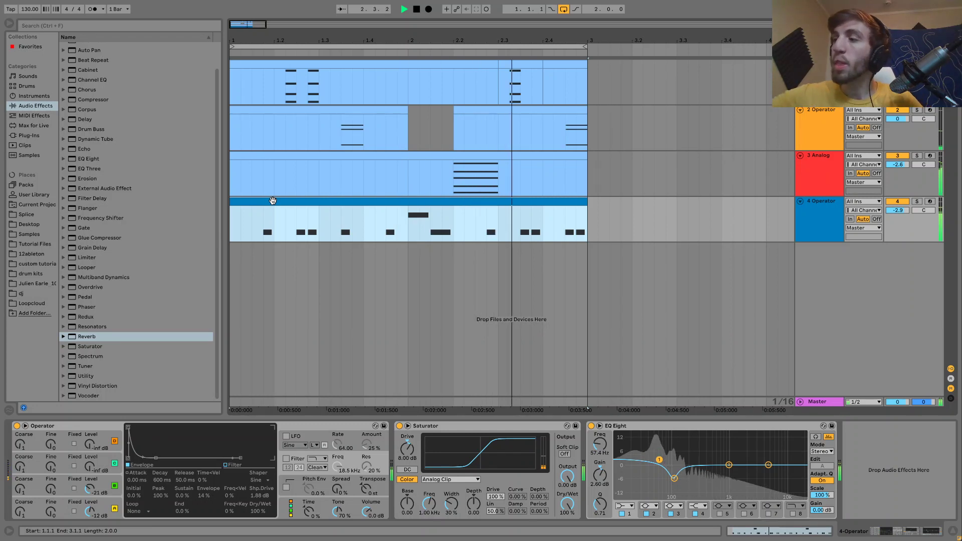
key("space")
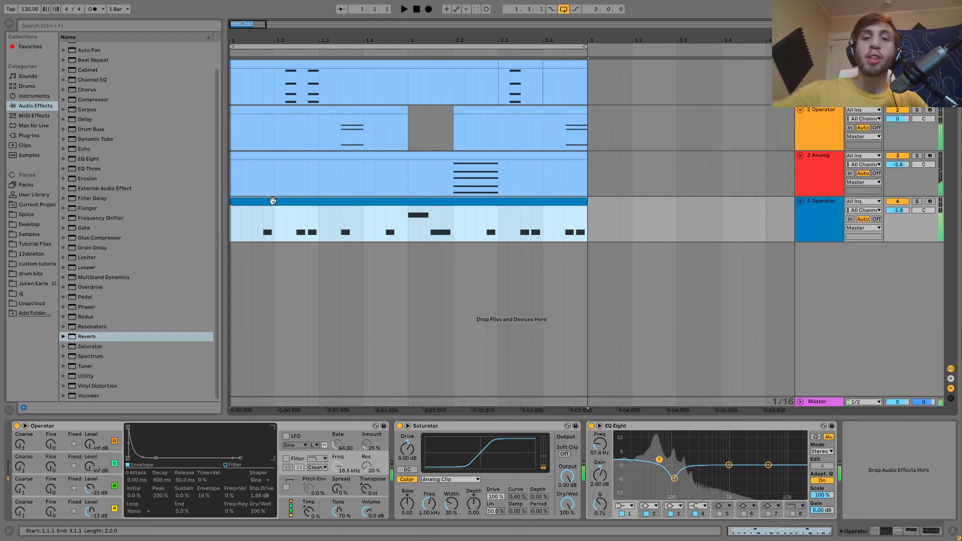
- Mute the Operator and Analog chord tracks and play the track 4 bass alone, briefly with the metronome on
left_click(898, 155)
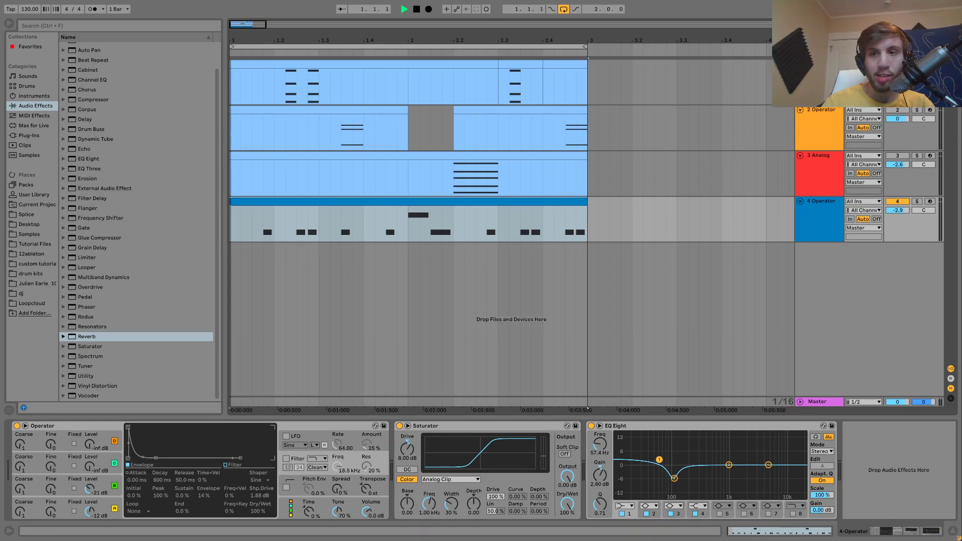
left_click(820, 221)
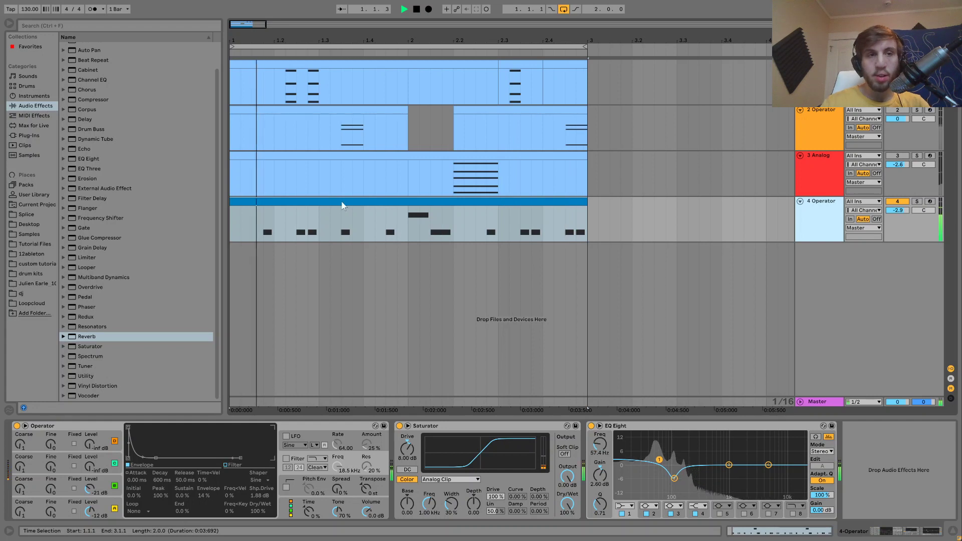
left_click(92, 9)
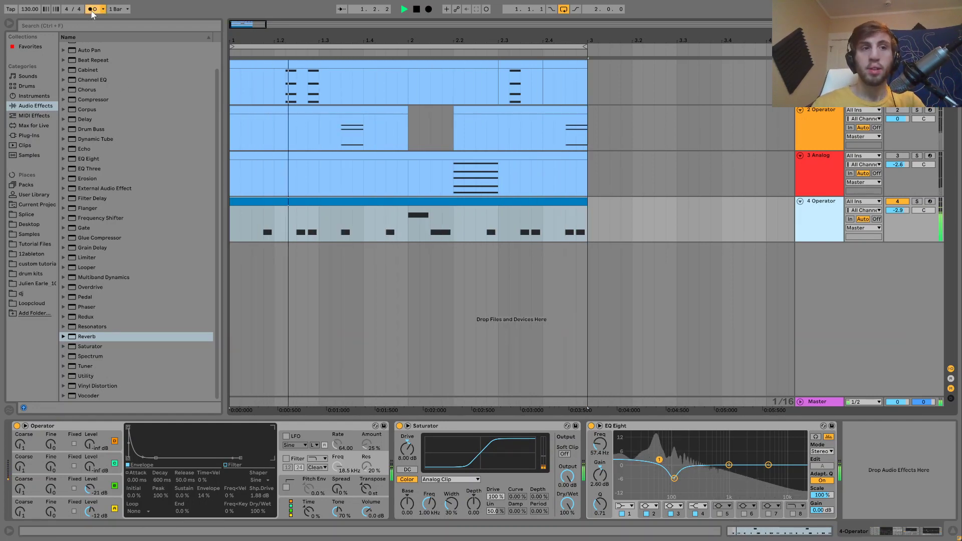
key("space")
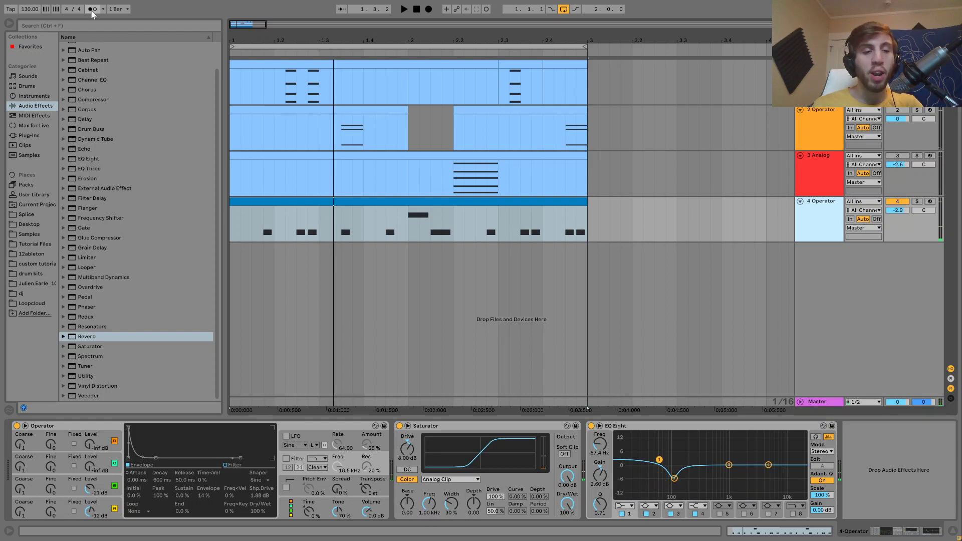
- Inspect the envelope and waveform settings of oscillators A and B in the bass track's Operator
left_click(113, 509)
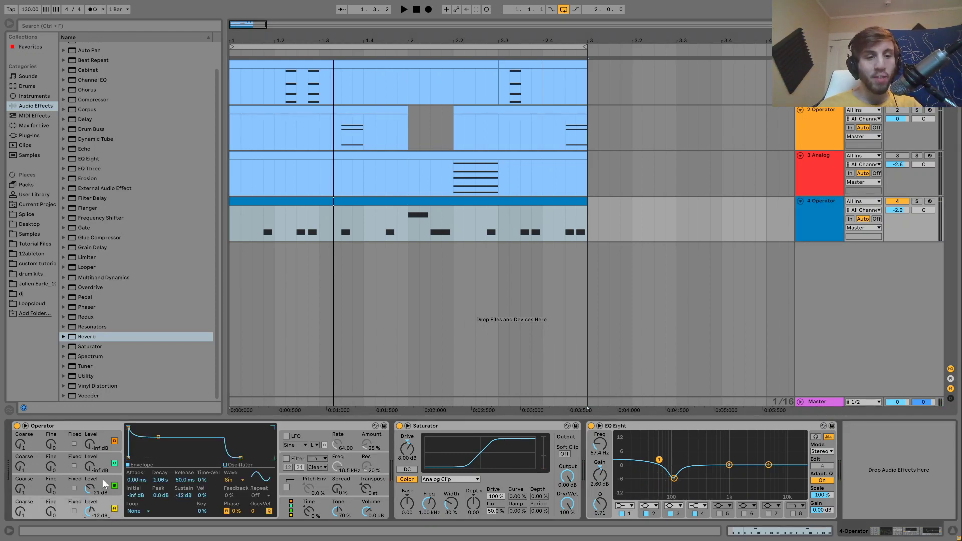
left_click(104, 483)
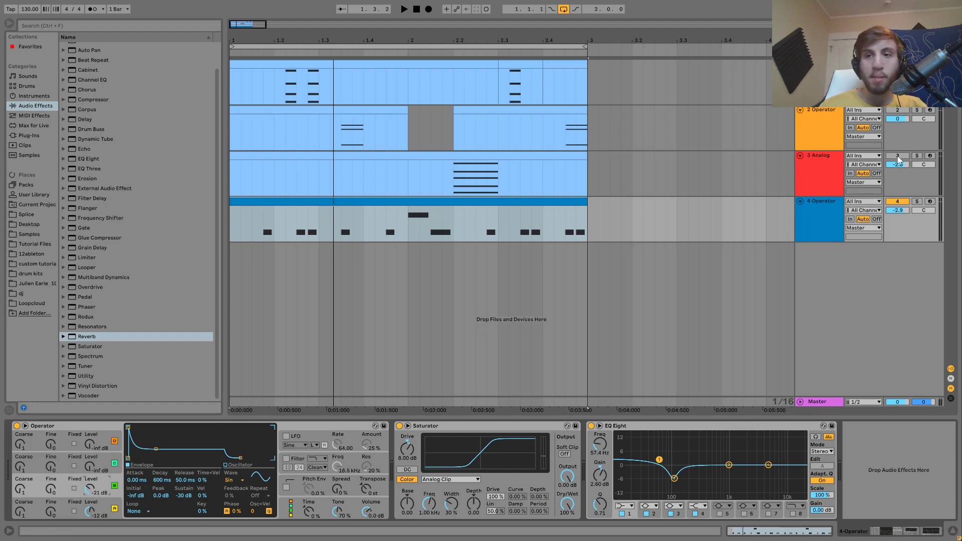
left_click_drag(898, 163, 899, 167)
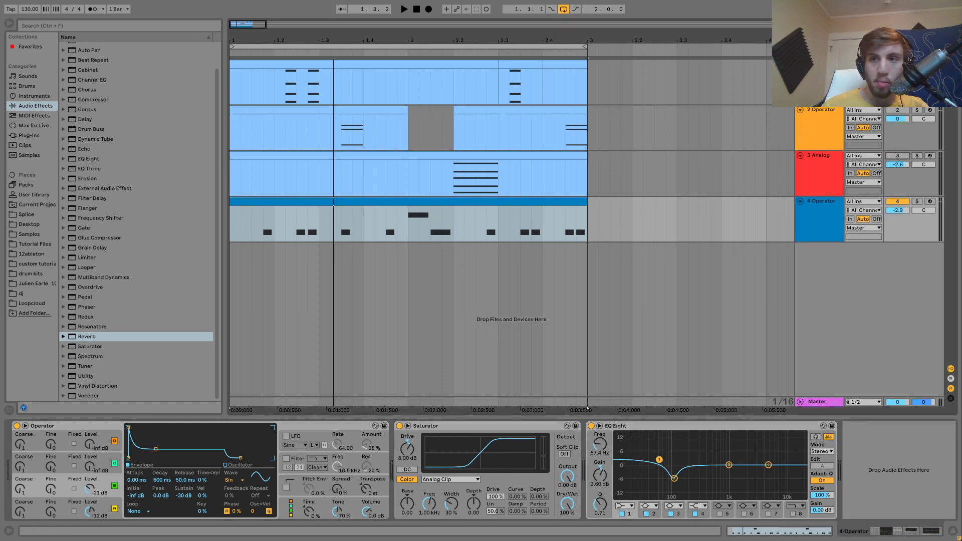
- Resume playback of the loop and bring up the devices of the first Operator chord track
key("space")
left_click(453, 92)
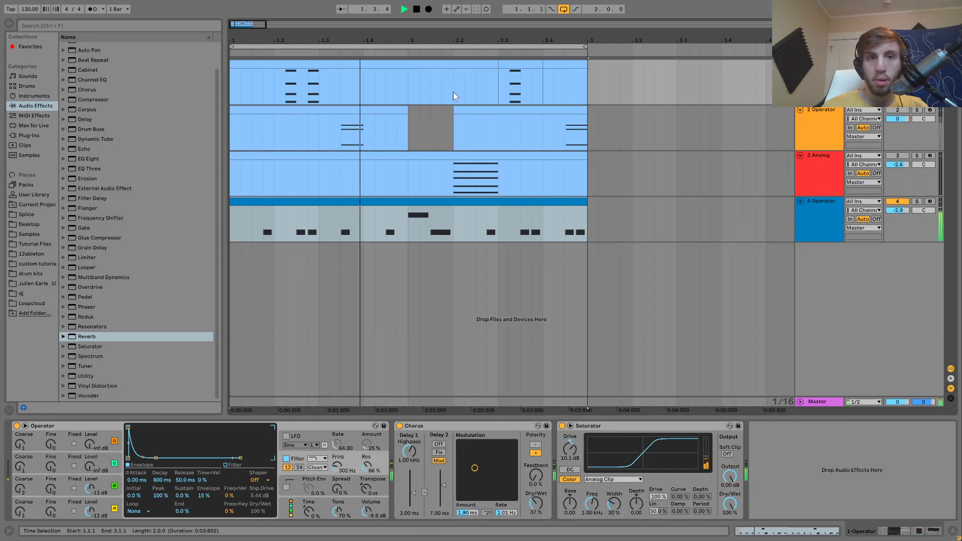
key("space")
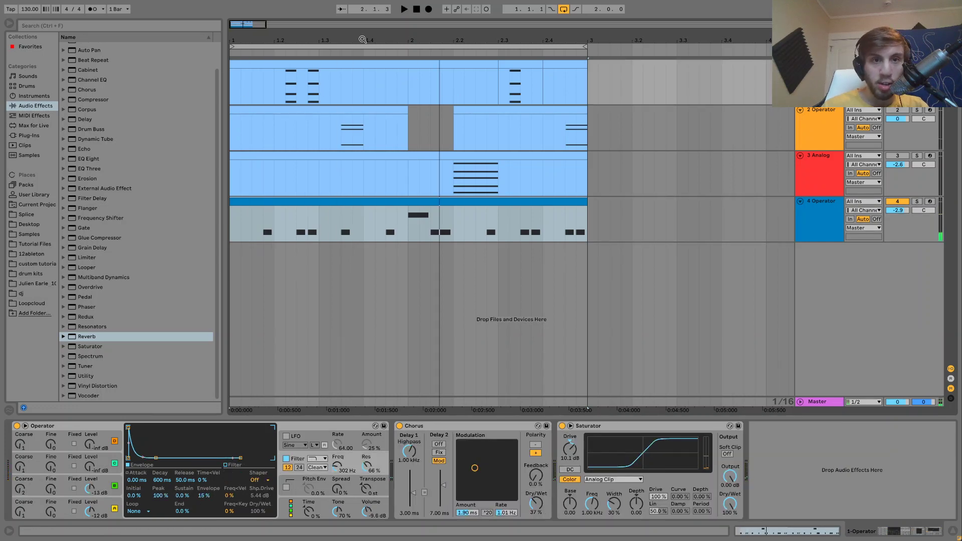
- Examine the notes of the first track's chord clips, comparing them with the bass clip's notes
double_click(347, 64)
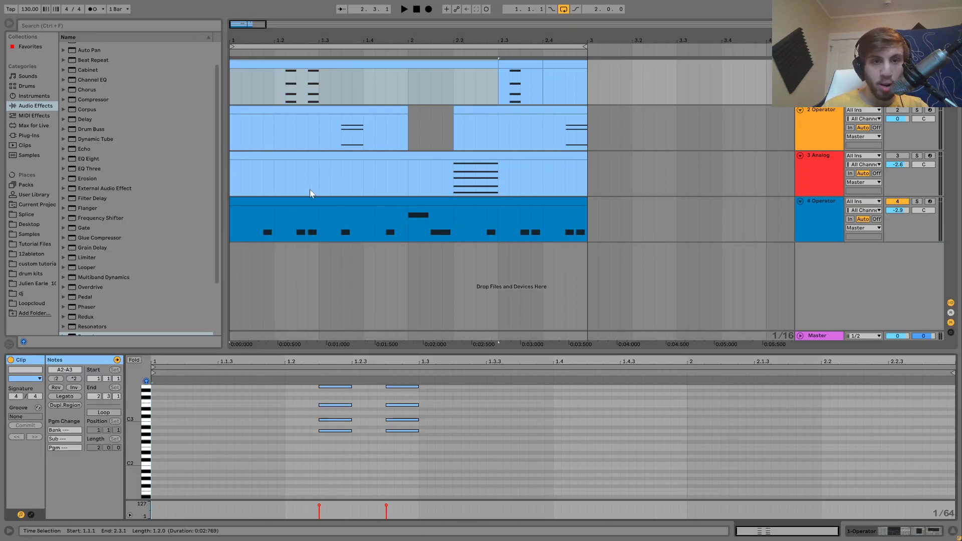
left_click(312, 201)
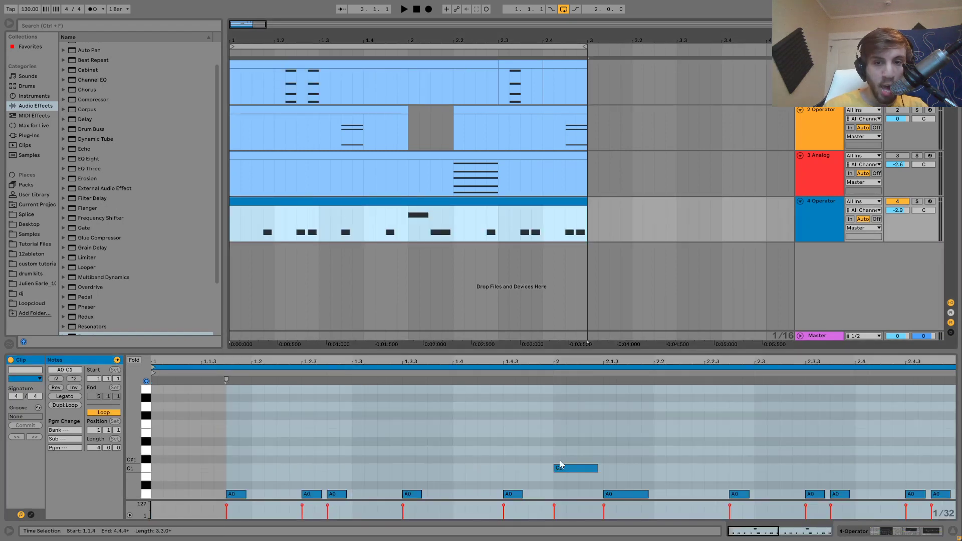
left_click(314, 65)
left_click_drag(332, 441, 396, 402)
left_click_drag(334, 393, 429, 375)
left_click(514, 65)
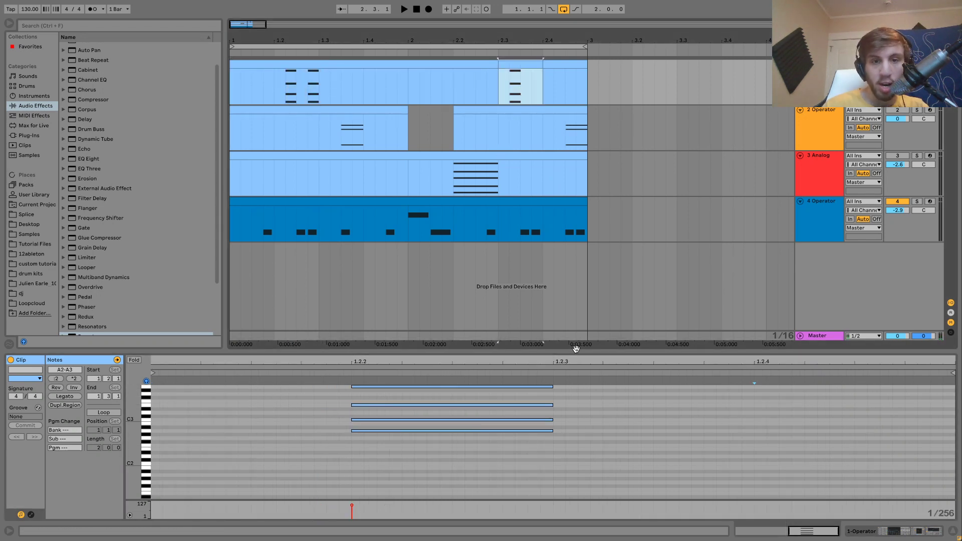
- Inspect oscillators A and B and the filter envelope of the first chord track's Operator
key("shift+Tab")
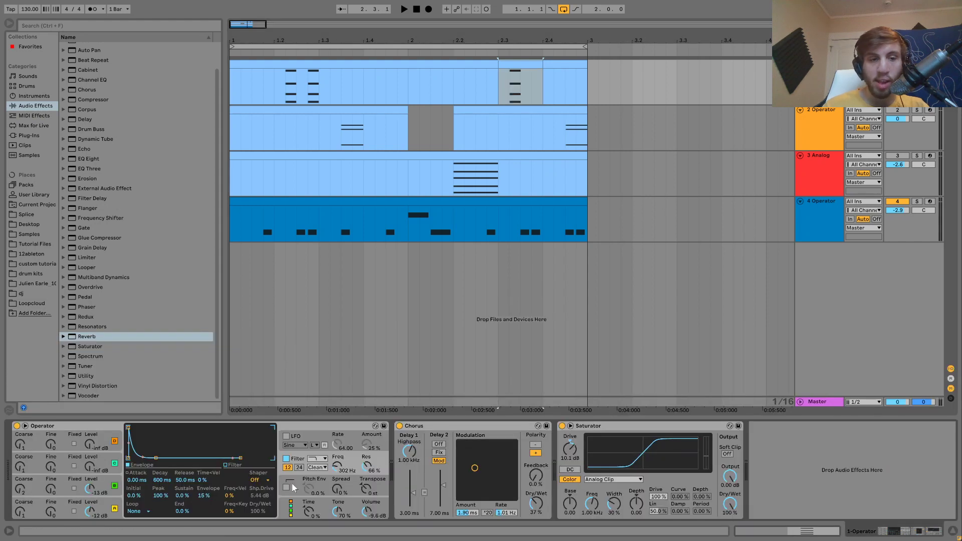
left_click(113, 508)
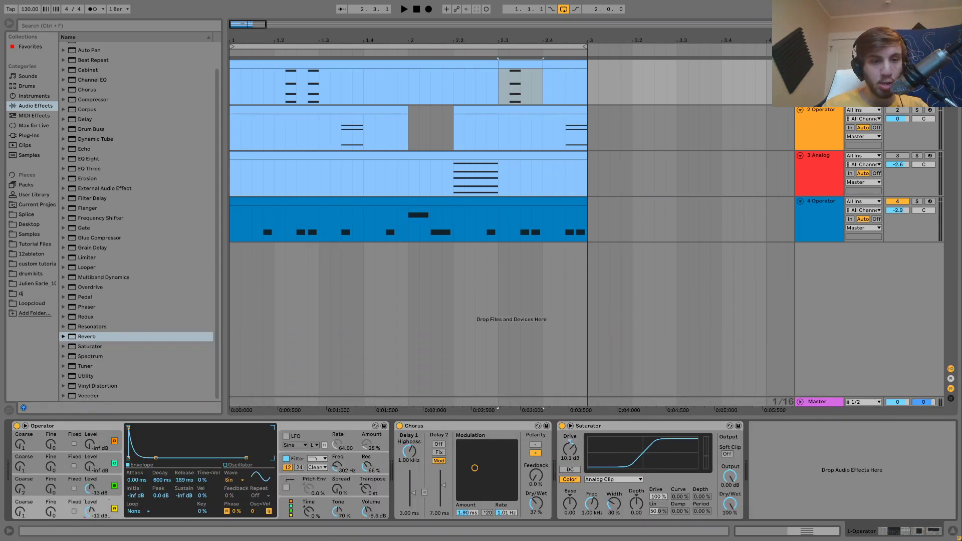
left_click(111, 492)
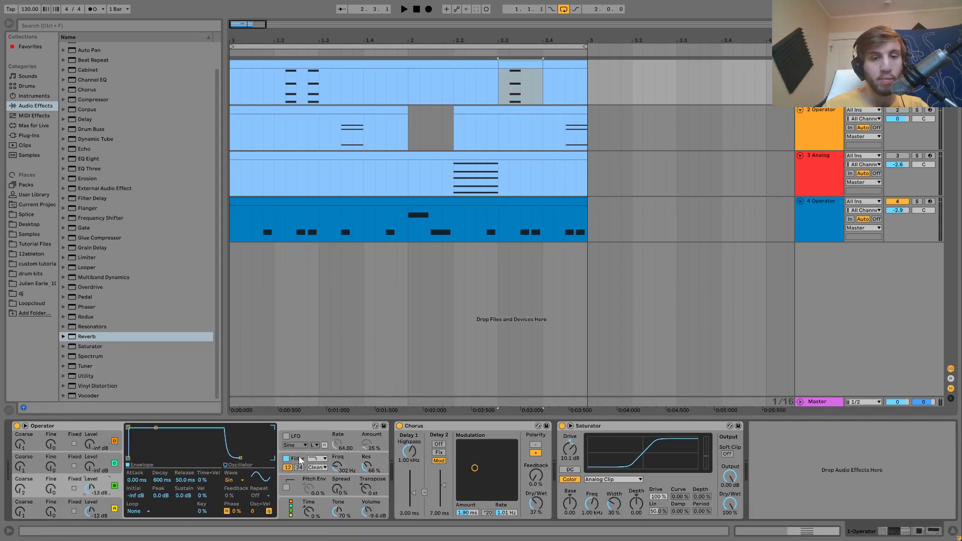
left_click(300, 460)
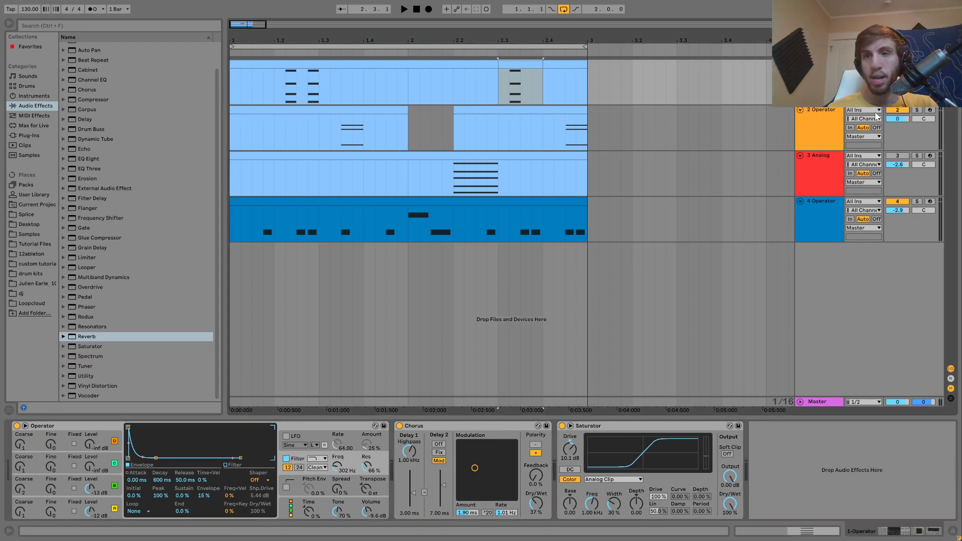
- Play track 2 from 1.3.1 and inspect its Operator's oscillator B and filter envelope settings
left_click(323, 145)
key("space")
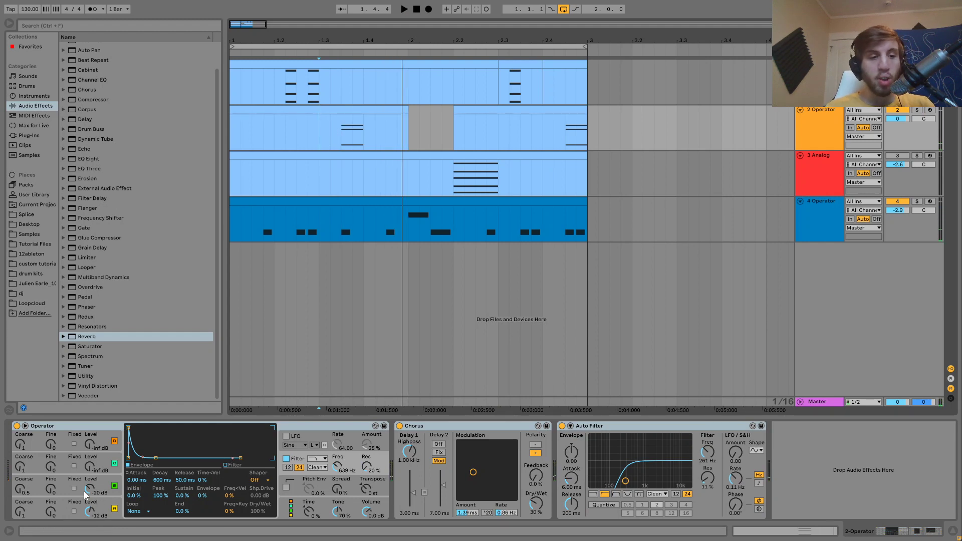
left_click(108, 501)
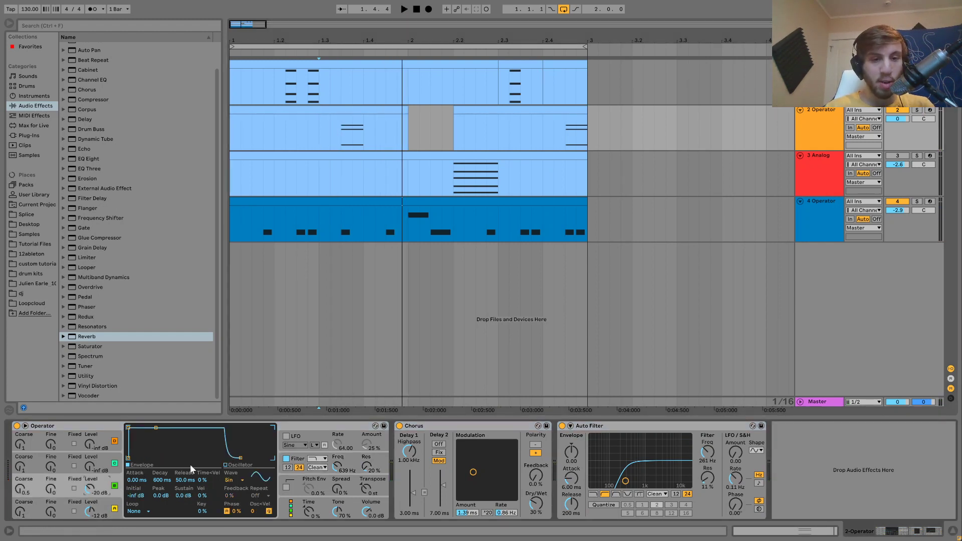
left_click(294, 462)
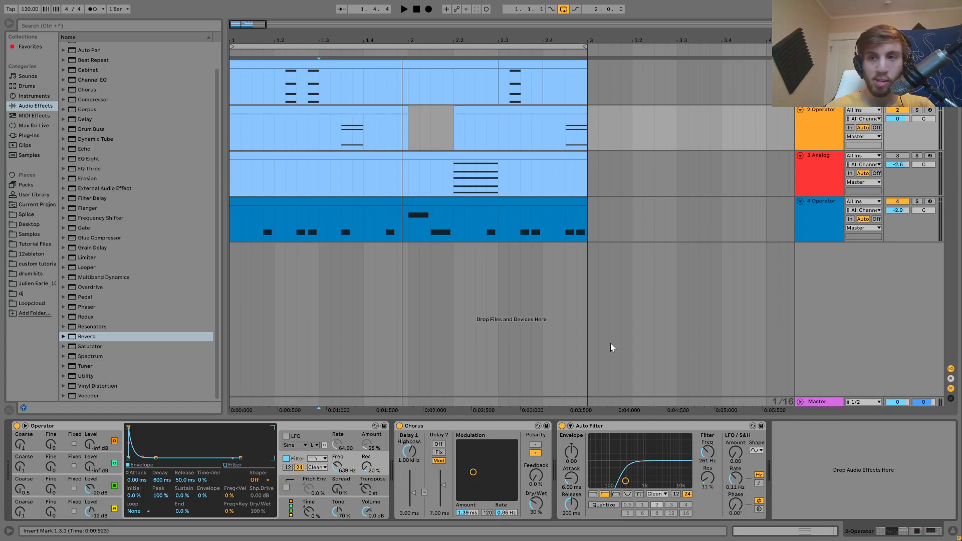
- Unmute the Analog track and play its chord from 2.2.1
left_click(803, 176)
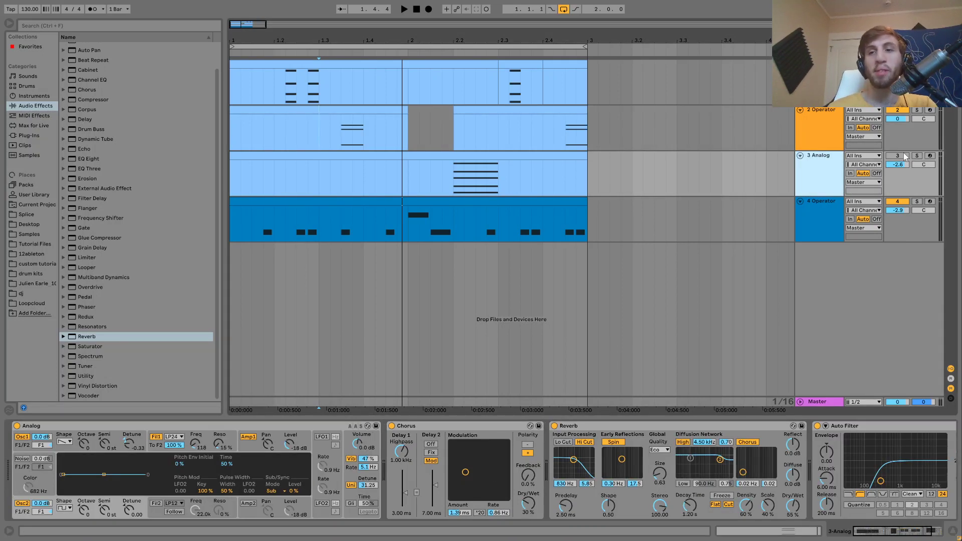
left_click(451, 187)
key("space")
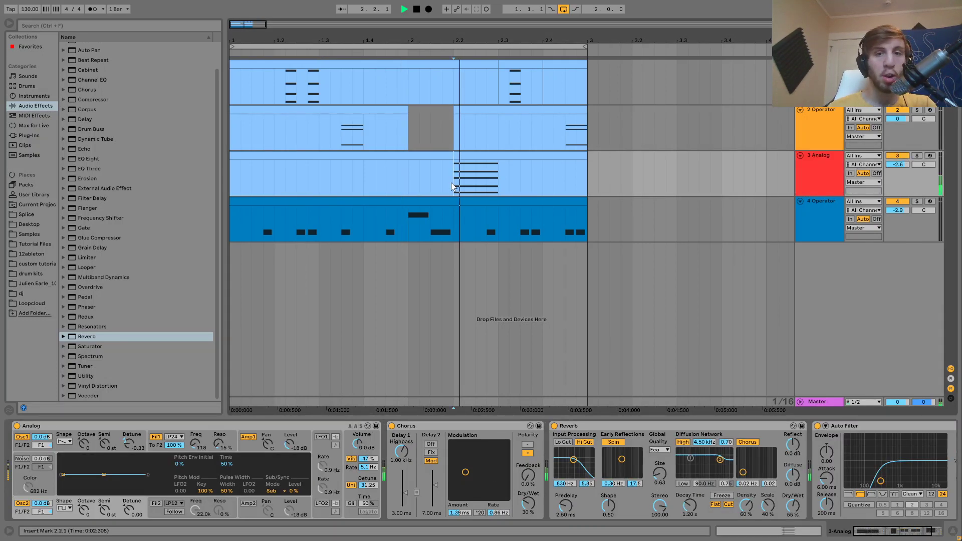
key("space")
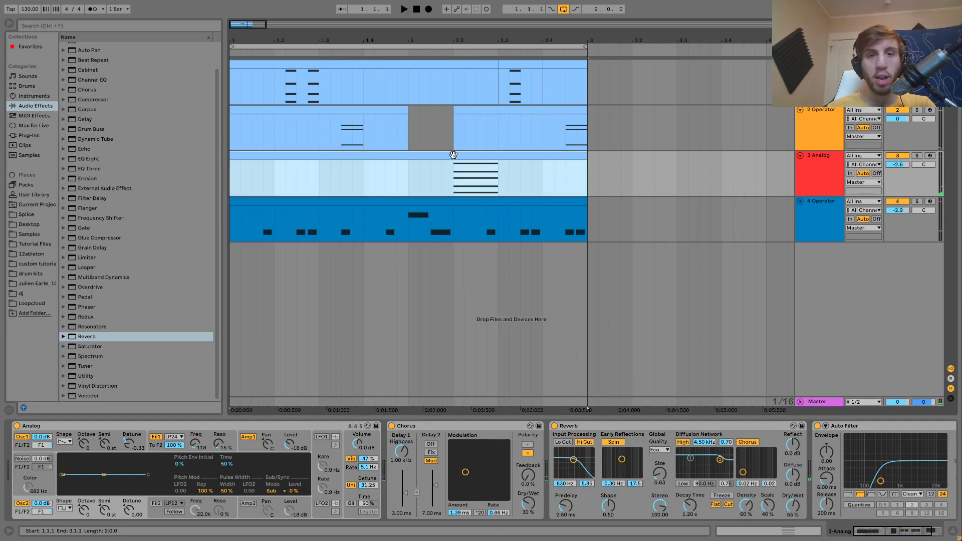
- Open the Analog clip's notes, play the full loop, and select the chord's G3 note
double_click(457, 160)
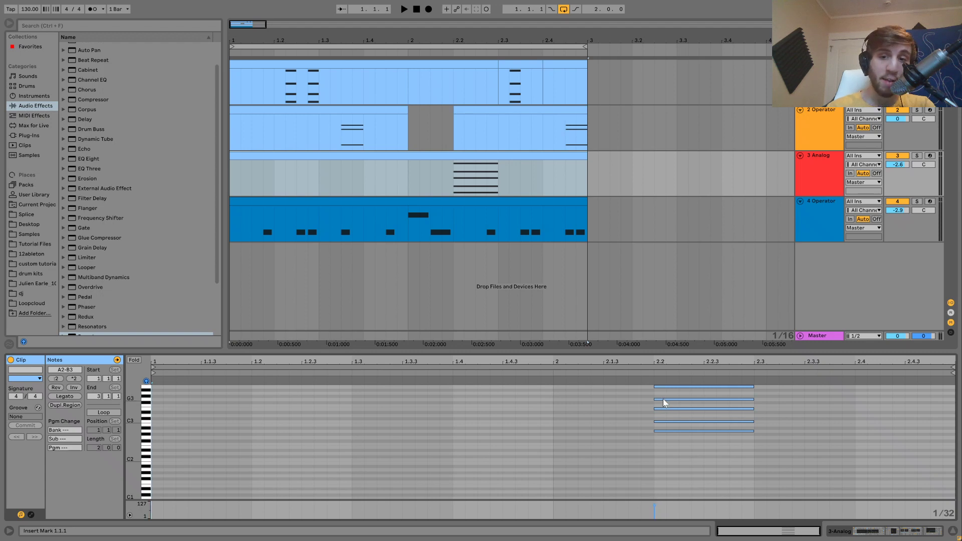
key("space")
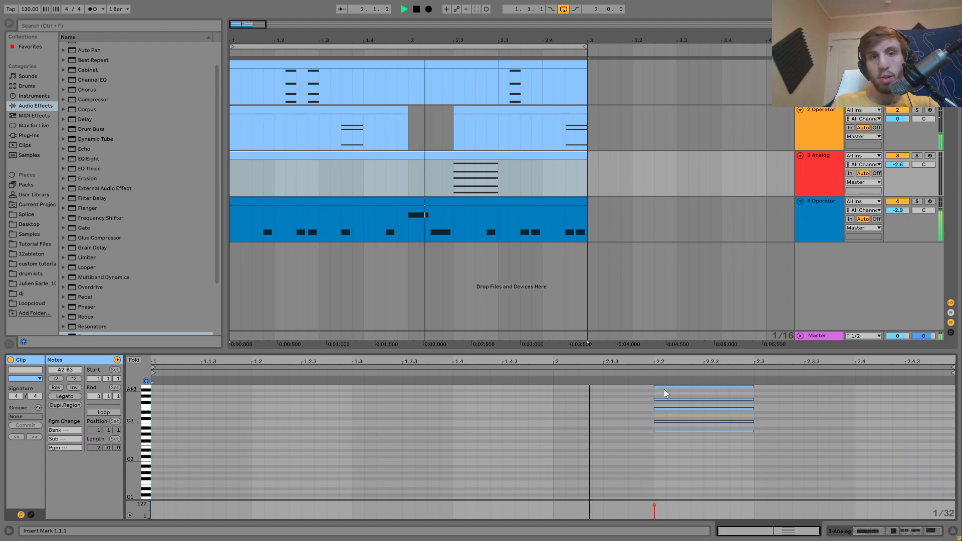
key("space")
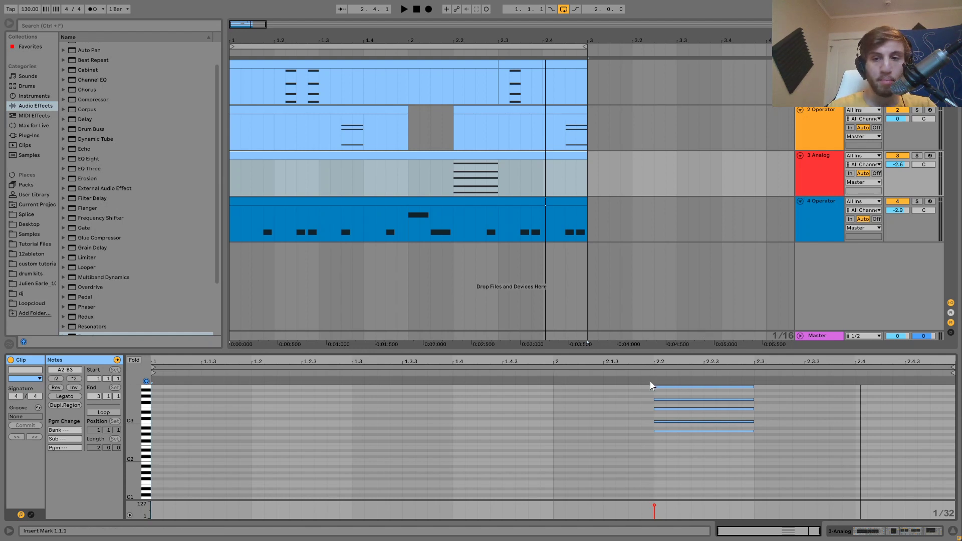
left_click(672, 400)
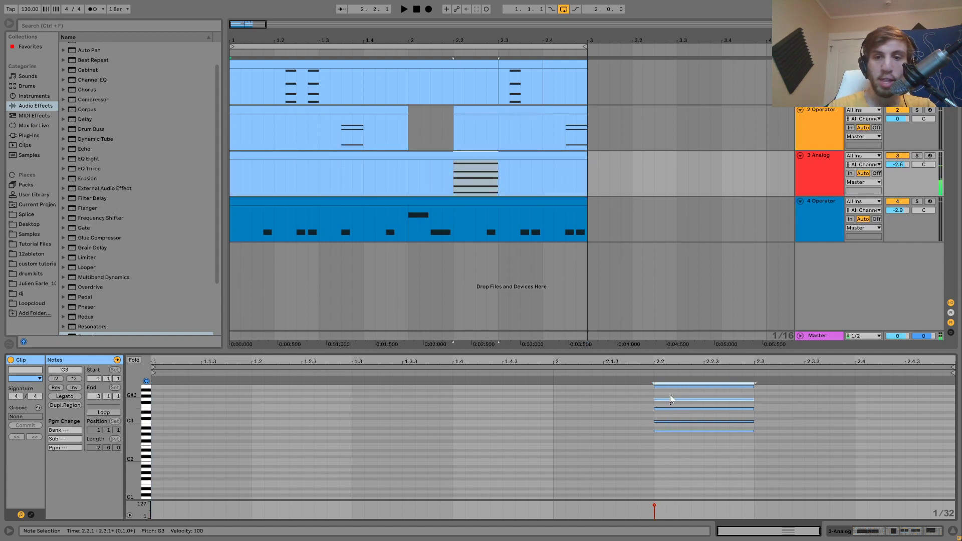
- Select all the notes of the Analog chord and play the loop
left_click(669, 386, "shift")
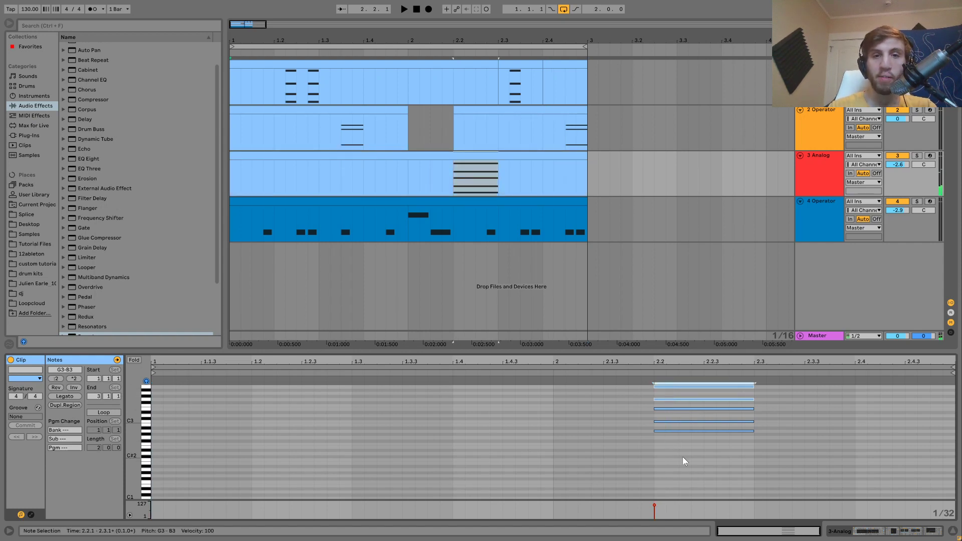
left_click_drag(683, 456, 567, 385)
key("space")
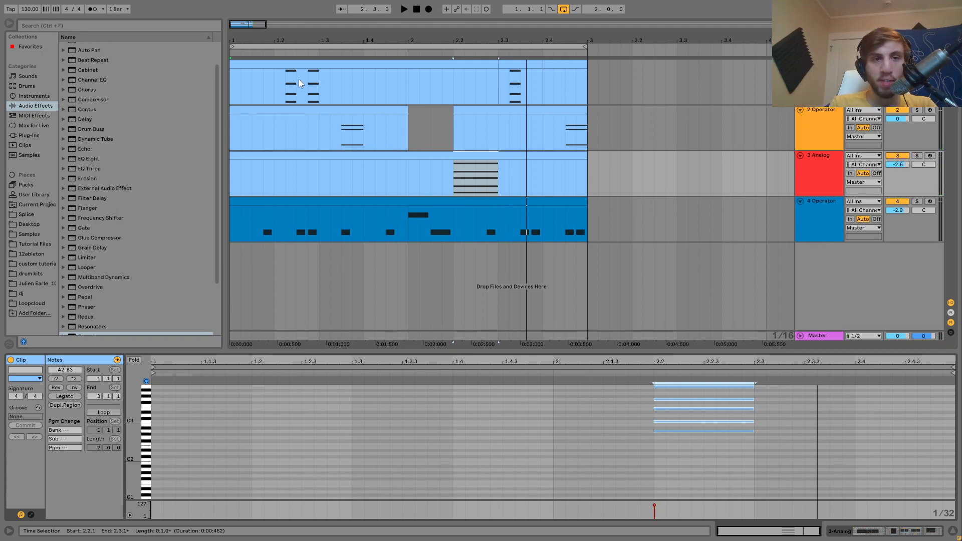
- Place the start point at 1.2.1 on the first chord track and play its chords
left_click(273, 95)
key("space")
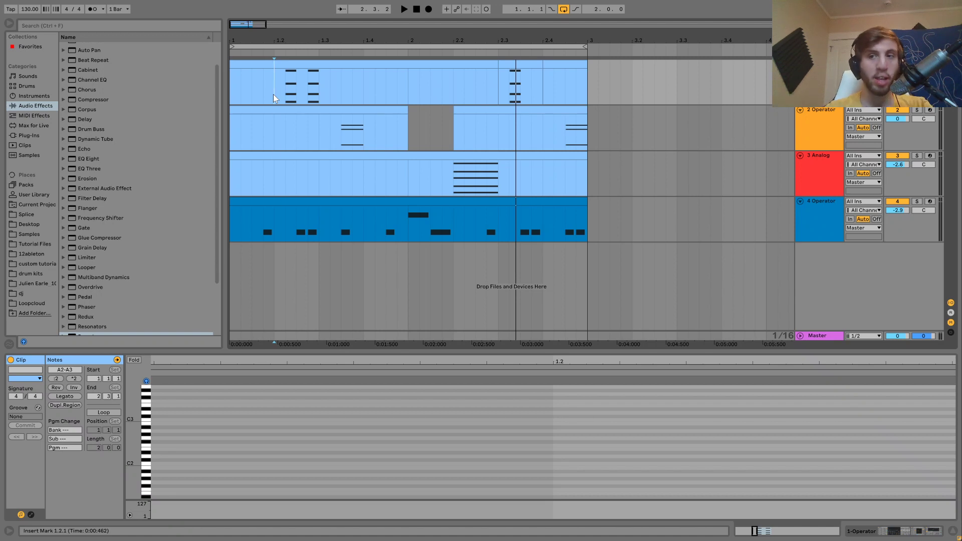
key("space")
key("space")
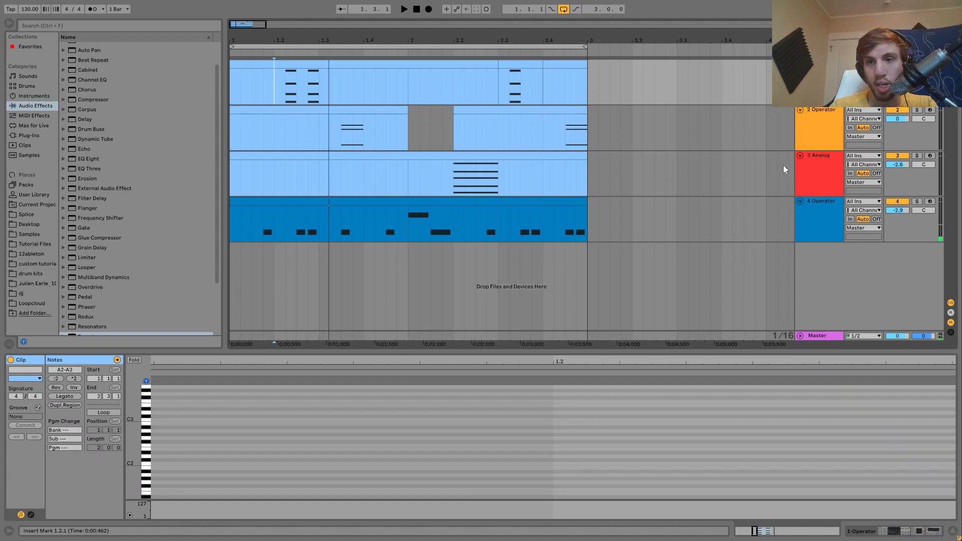
- Inspect the Analog track's oscillator shapes, filter envelope, amplifier and unison settings, and its Chorus, Reverb and Auto Filter effects
left_click(828, 168)
left_click(459, 189)
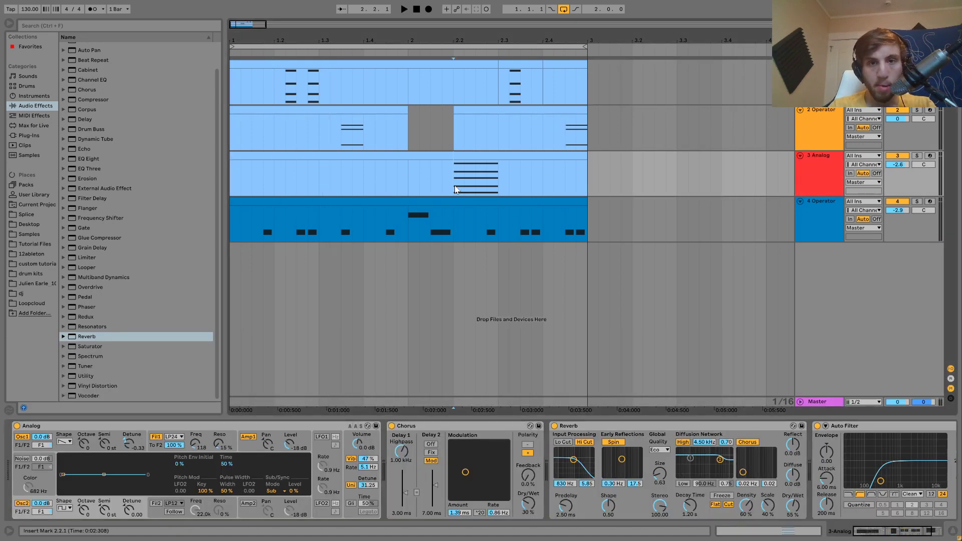
left_click(70, 449)
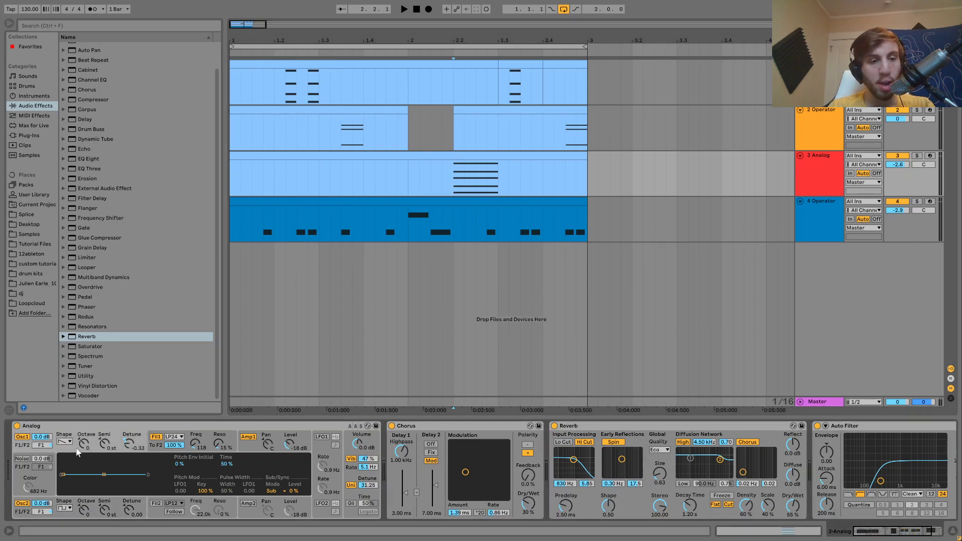
left_click(69, 516)
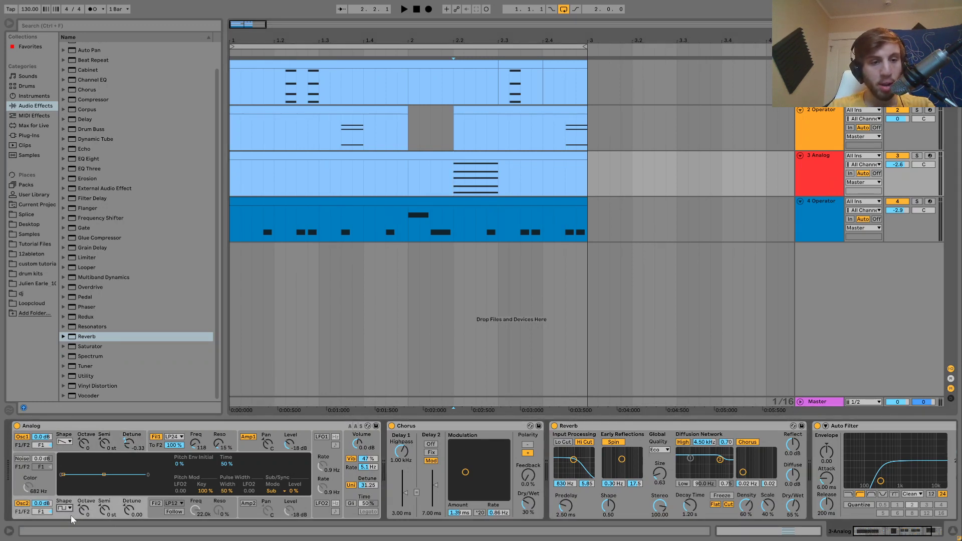
left_click(159, 449)
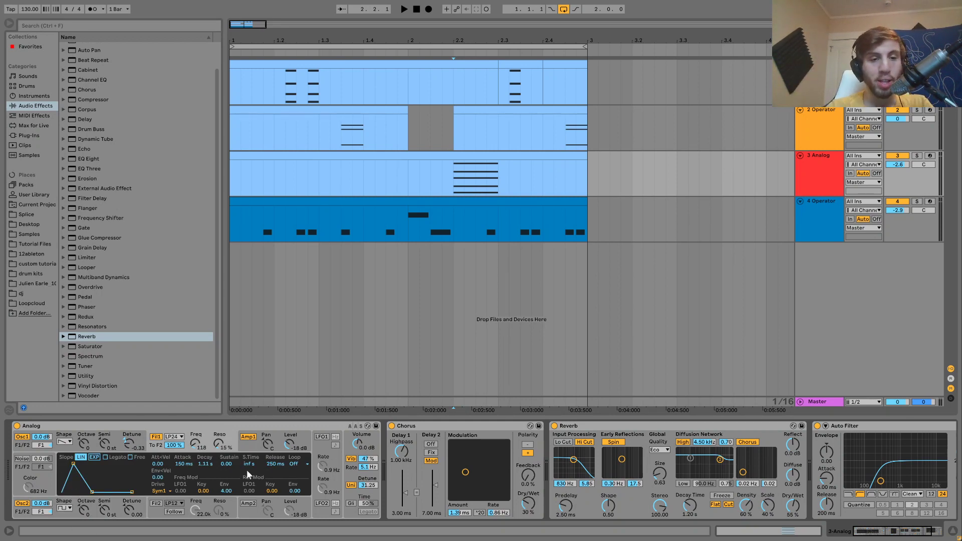
left_click(246, 450)
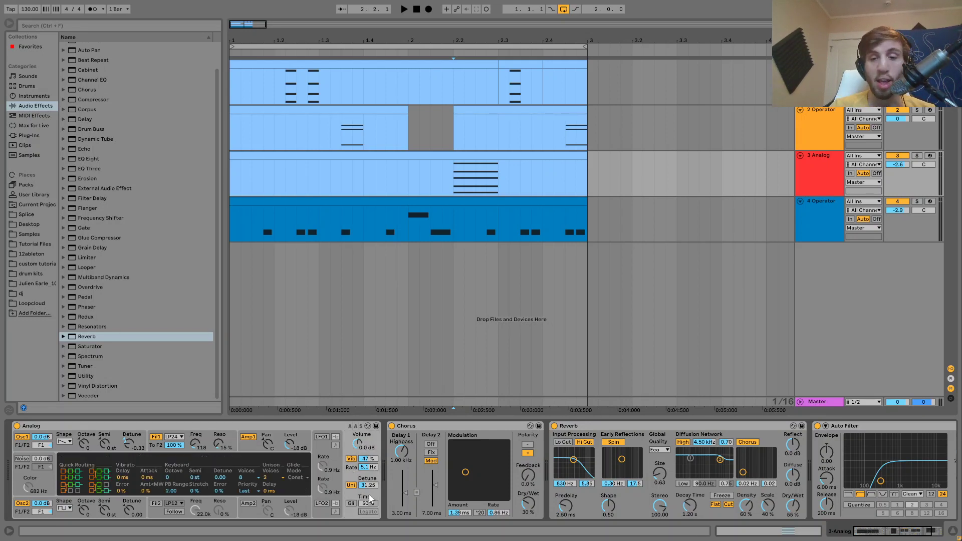
scroll(371, 499, "right", 5)
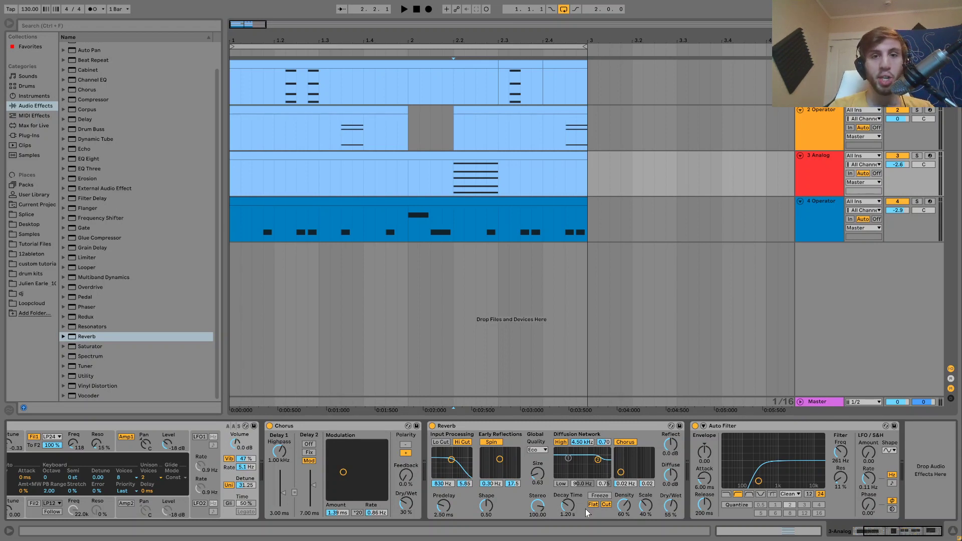
- Play back the full two-bar loop with all the chord layers and the bass
key("space")
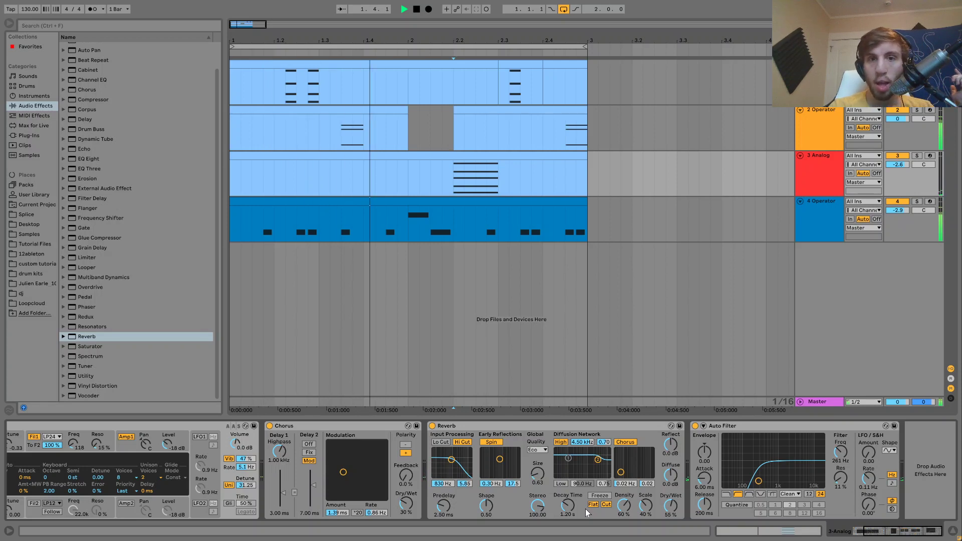
key("space")
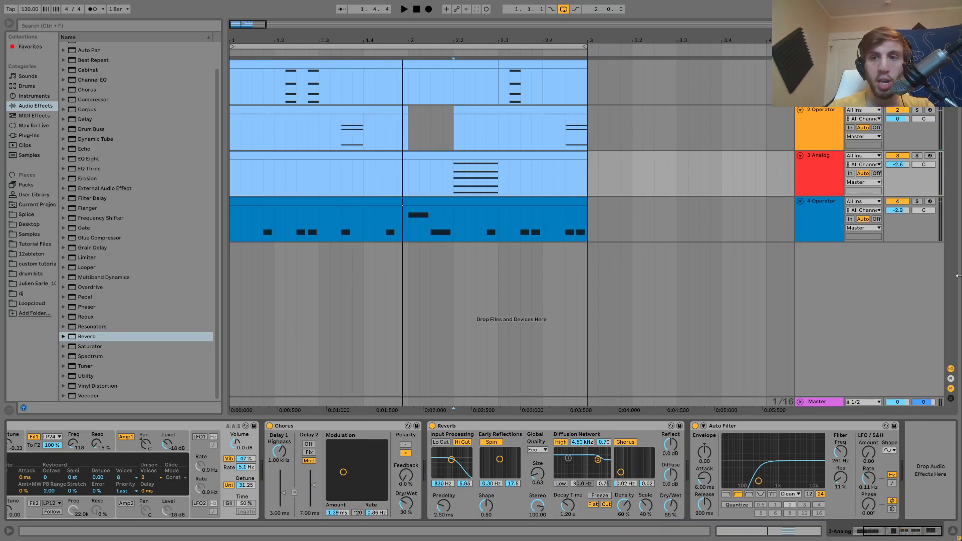
key("space")
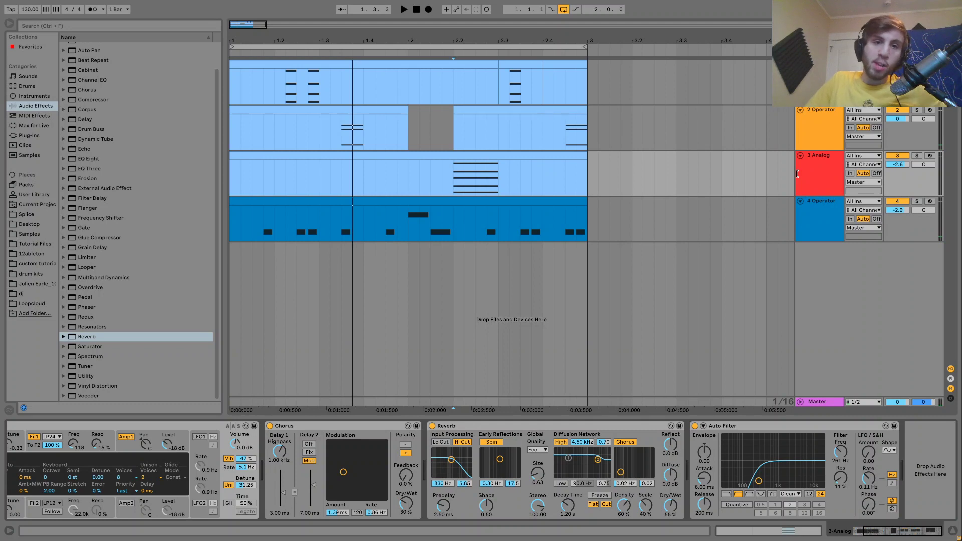
key("space")
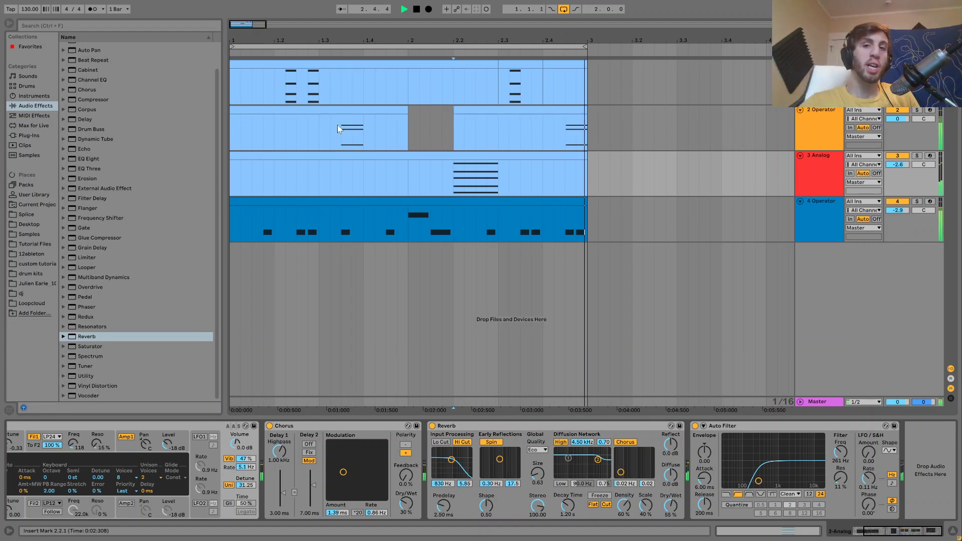
key("space")
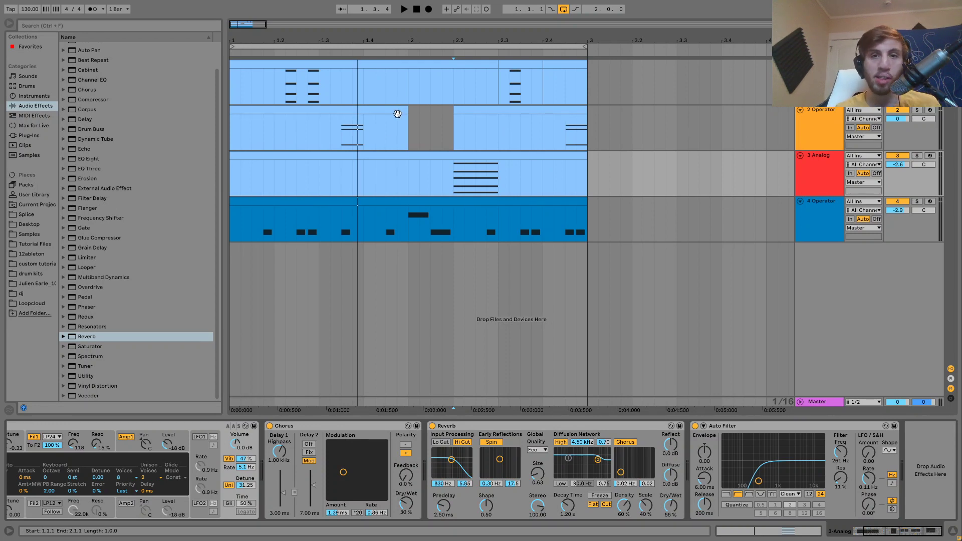
key("space")
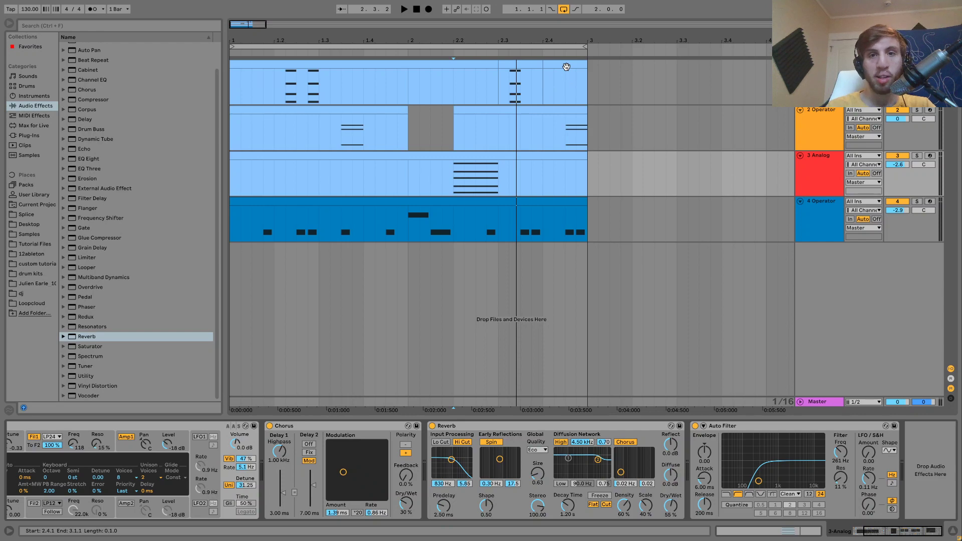
- Consolidate the first chord track's clips into one two-bar clip and open its notes
left_click(566, 67)
left_click(474, 63, "ctrl")
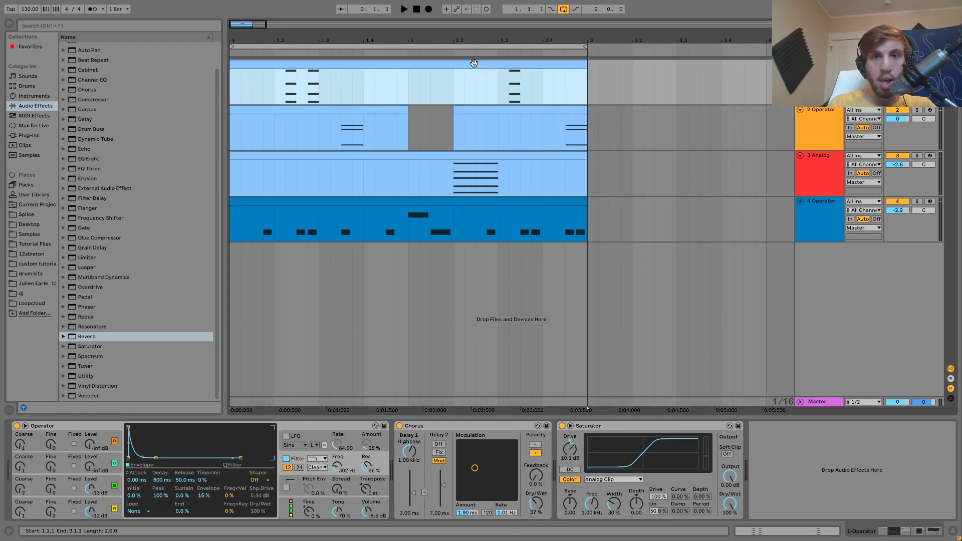
double_click(474, 63)
- Move all the first track's chord notes slightly behind the grid and play the track
left_click_drag(290, 452, 364, 337)
left_click(310, 396)
key("ctrl+a")
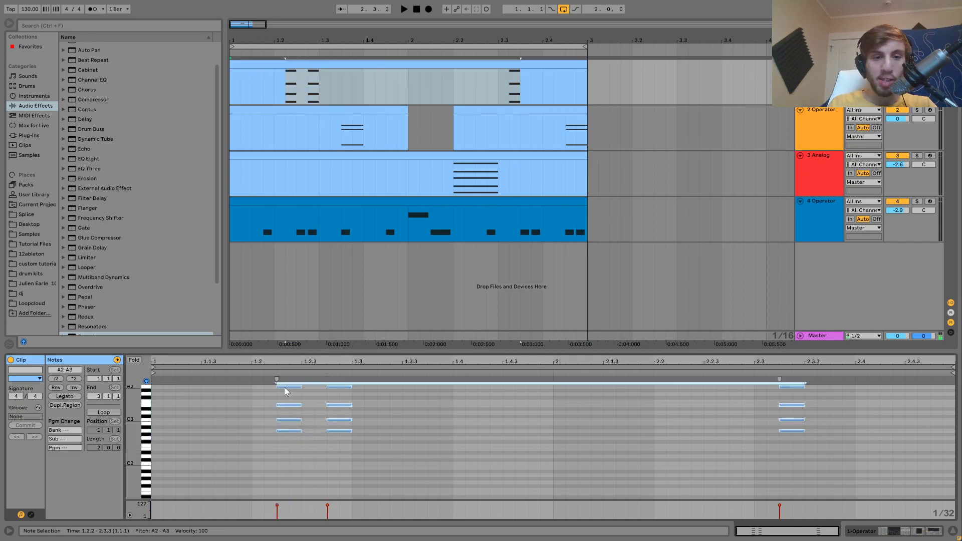
left_click_drag(287, 390, 291, 392)
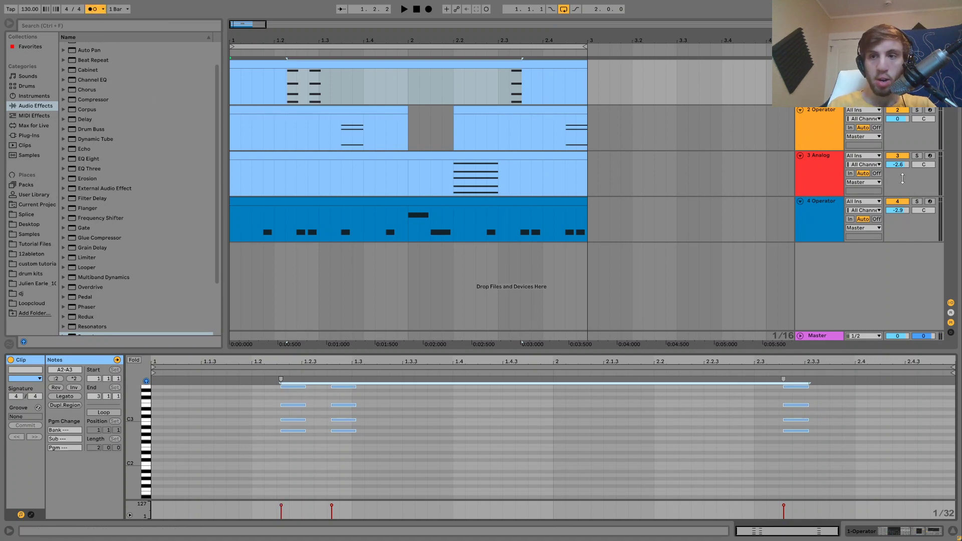
key("space")
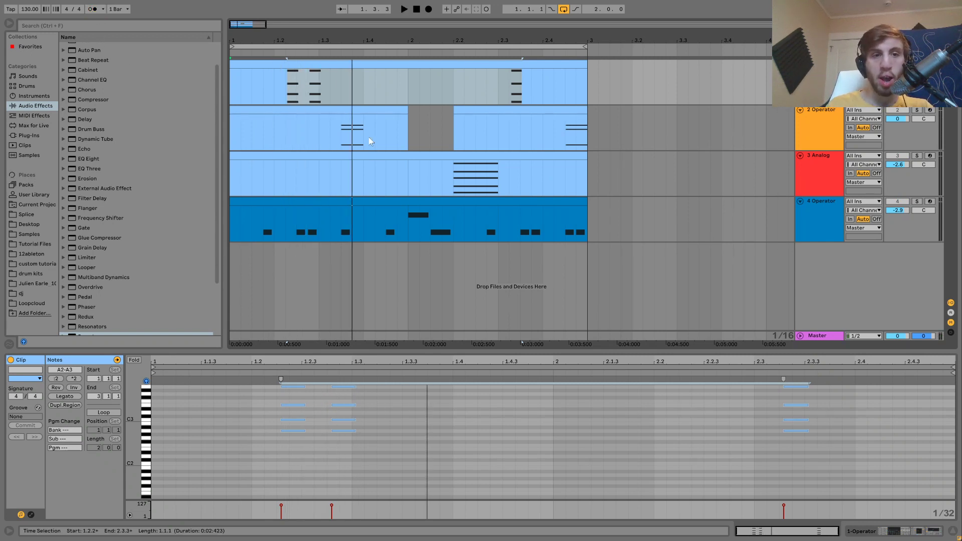
- In the bass clip, shift the A0 notes at 1.1.4, 1.2.4, 2.2.4, 2.3.4 and 2.4.4 slightly behind the grid
left_click(344, 200)
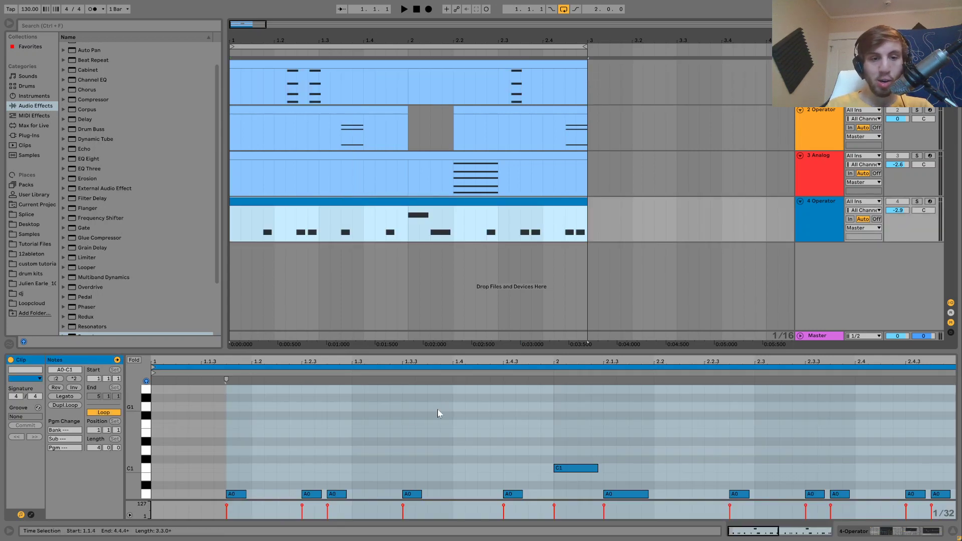
left_click(241, 495)
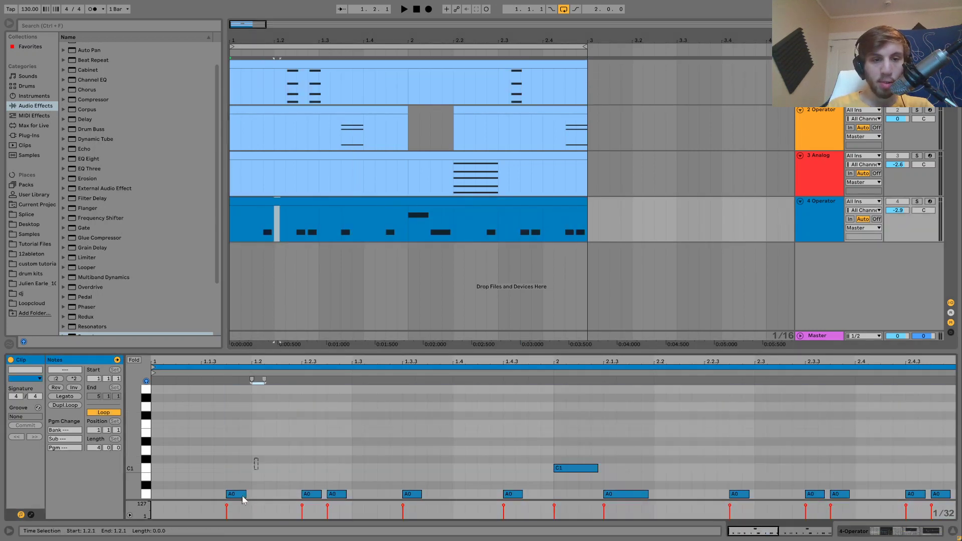
left_click(344, 494, "shift")
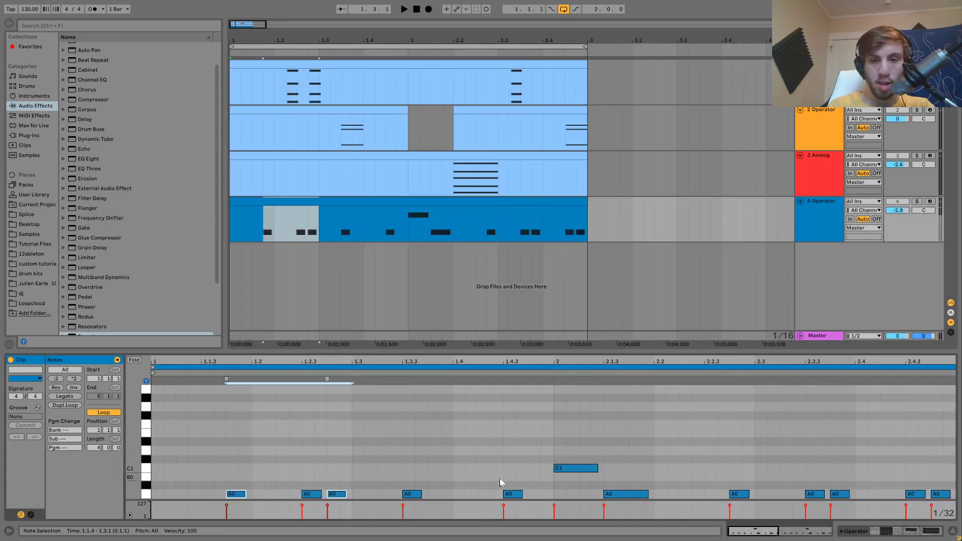
left_click(739, 494, "shift")
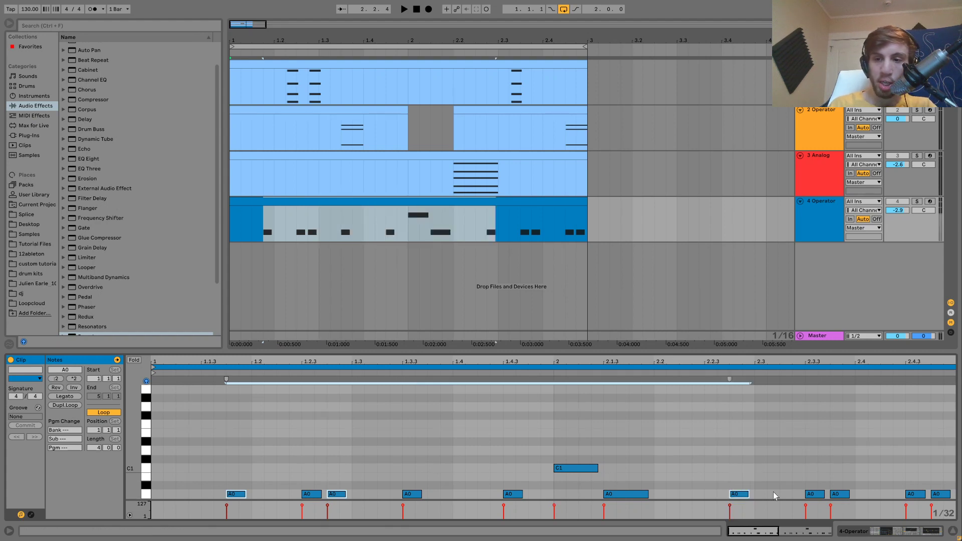
left_click(840, 494, "shift")
left_click(940, 494, "shift")
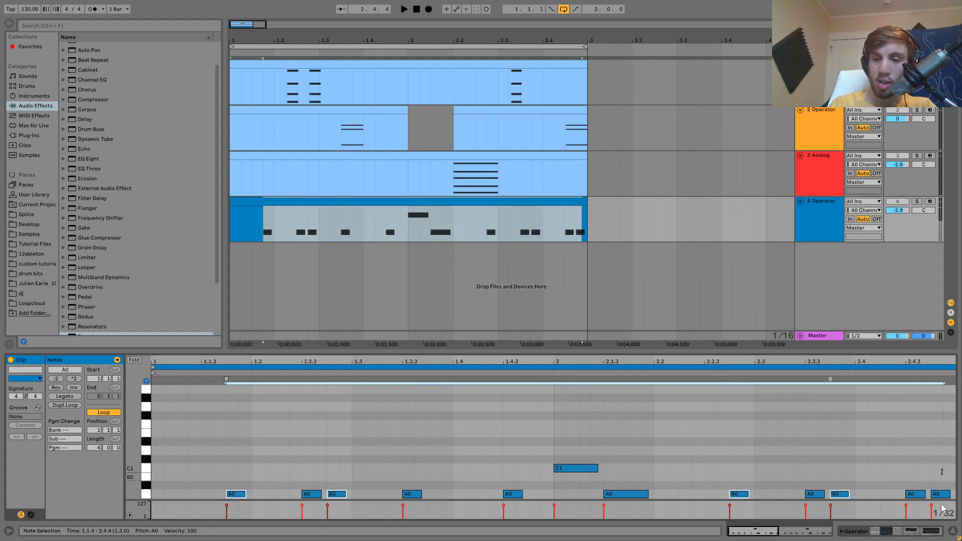
left_click_drag(941, 496, 944, 498)
- Solo the bass track, play it with and without the metronome, and open its device chain
key("space")
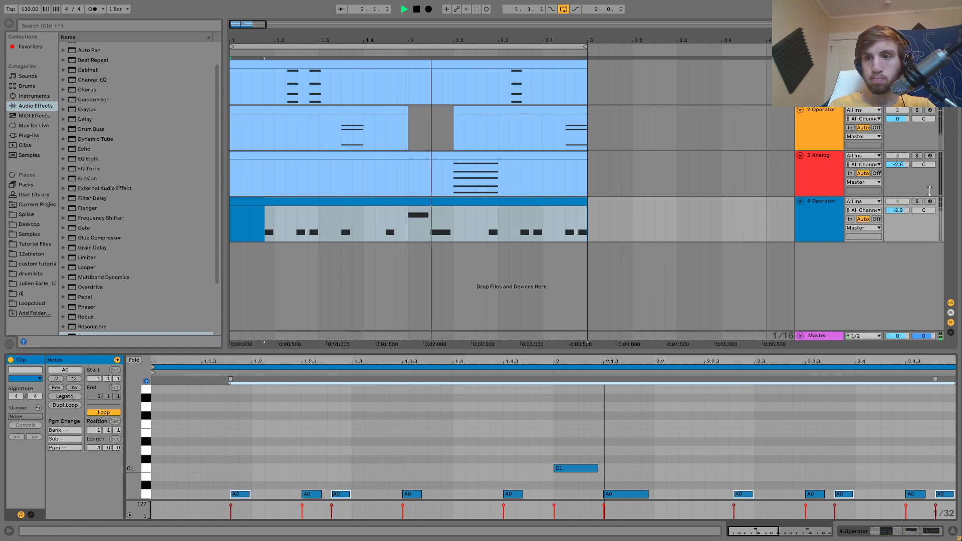
left_click(917, 202)
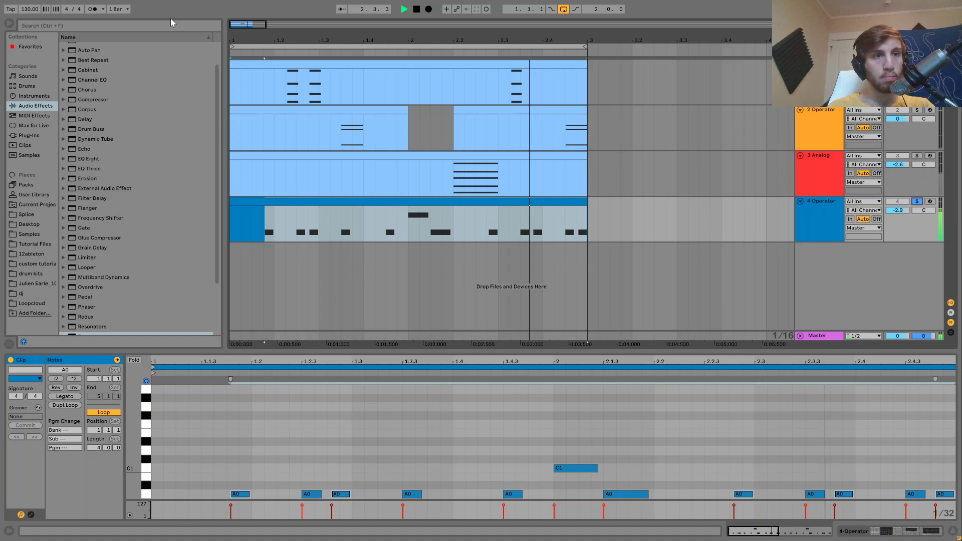
left_click(93, 10)
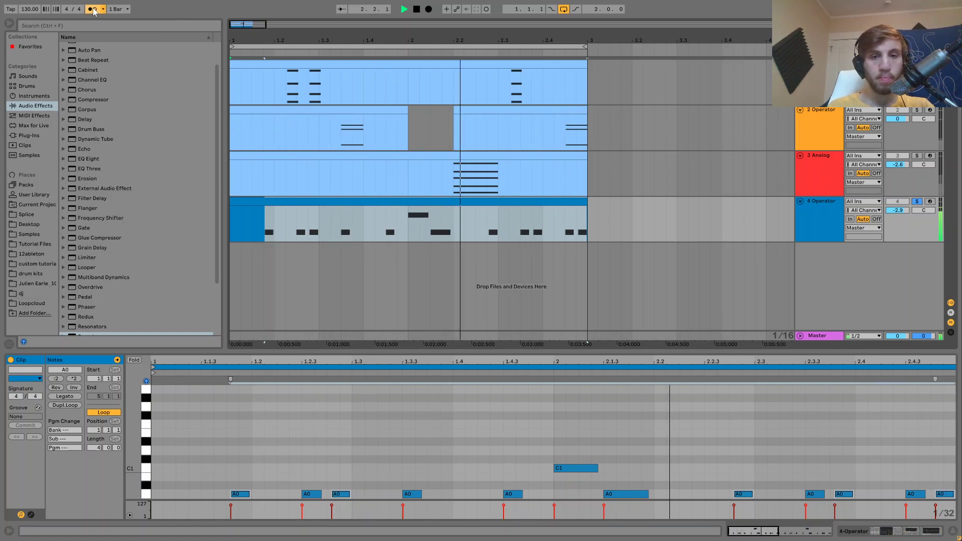
key("space")
key("space")
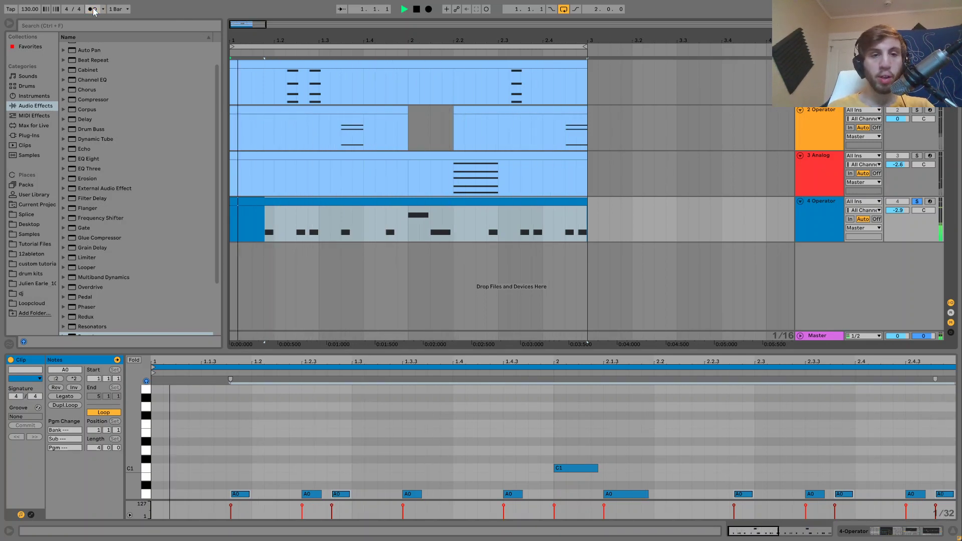
left_click(836, 216)
left_click(836, 217)
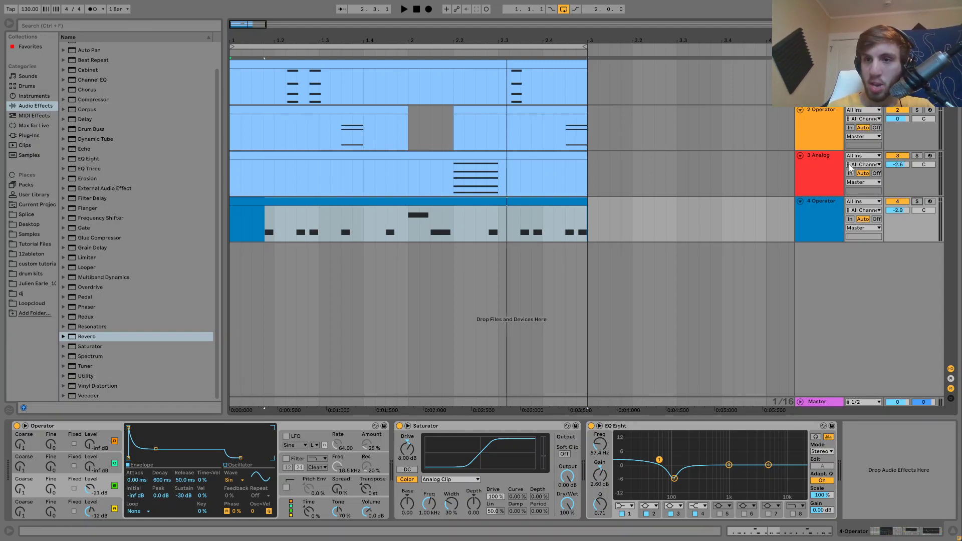
- Mute the chord tracks and load Kick.wav from the Tutorial Files onto a new MIDI track above the bass
left_click(828, 160)
left_click(893, 157)
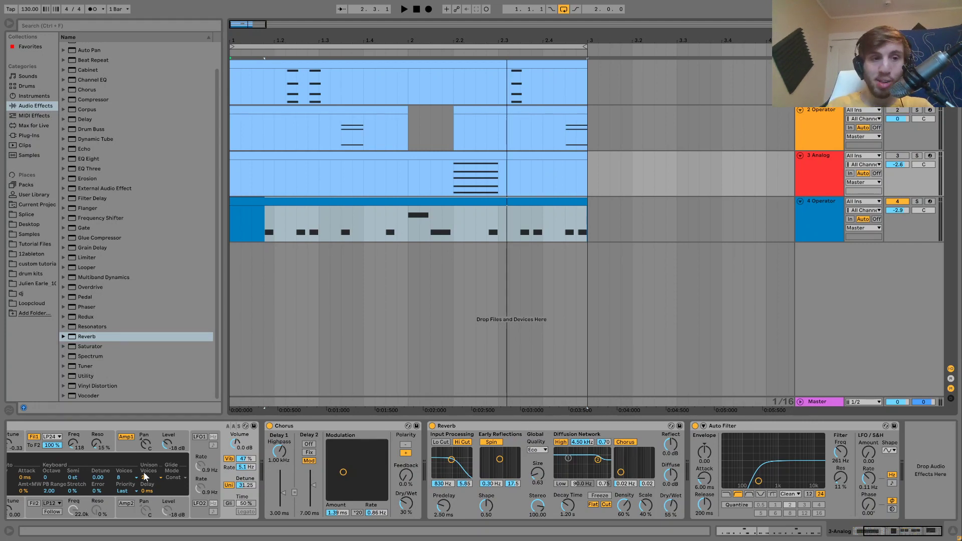
left_click(32, 245)
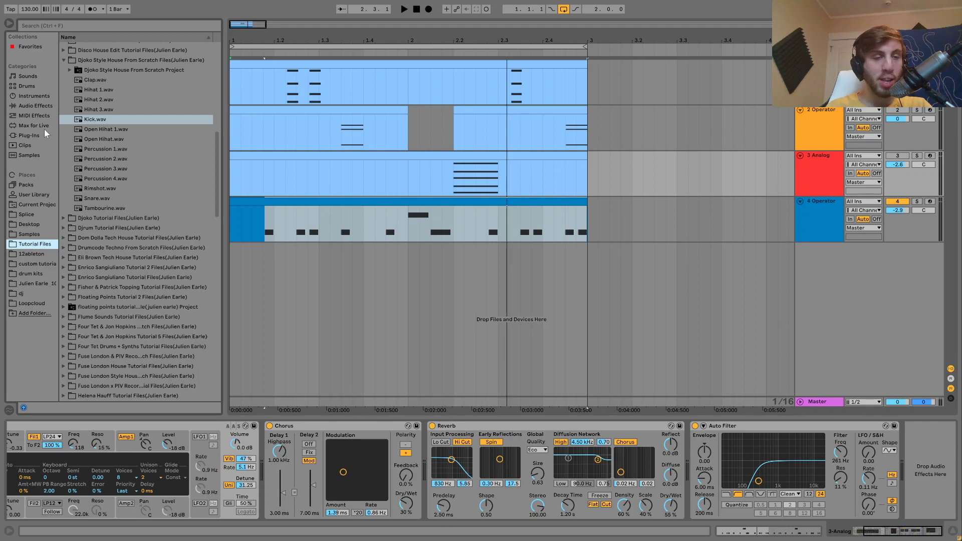
left_click(85, 121)
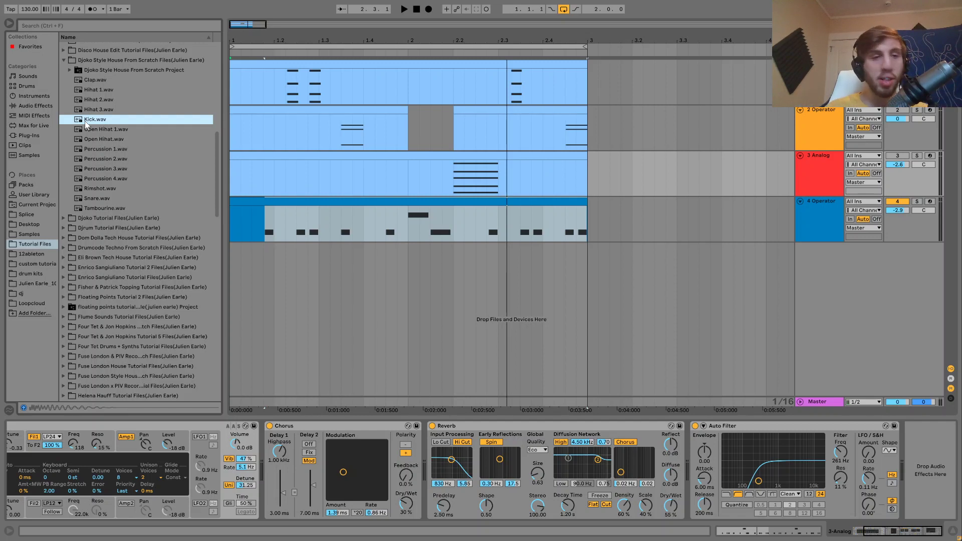
left_click(807, 188)
key("ctrl+shift+t")
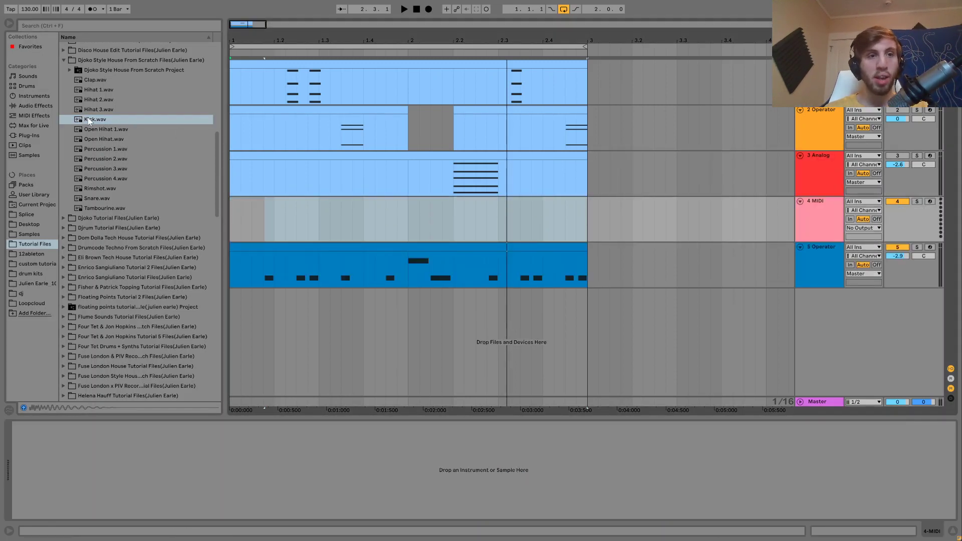
left_click(89, 119)
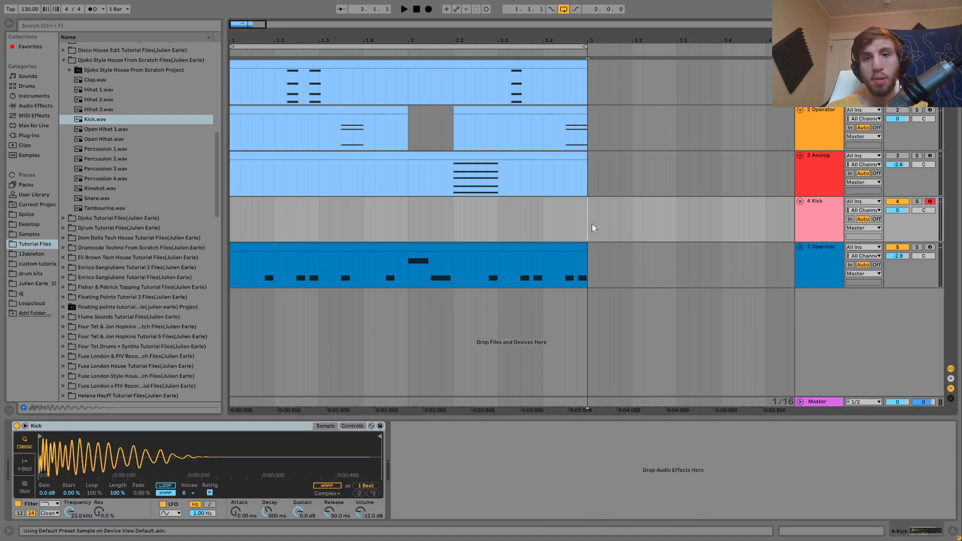
- Create a two-bar MIDI clip on the Kick track with a one-beat C3 note at the start
left_click_drag(591, 227, 231, 232)
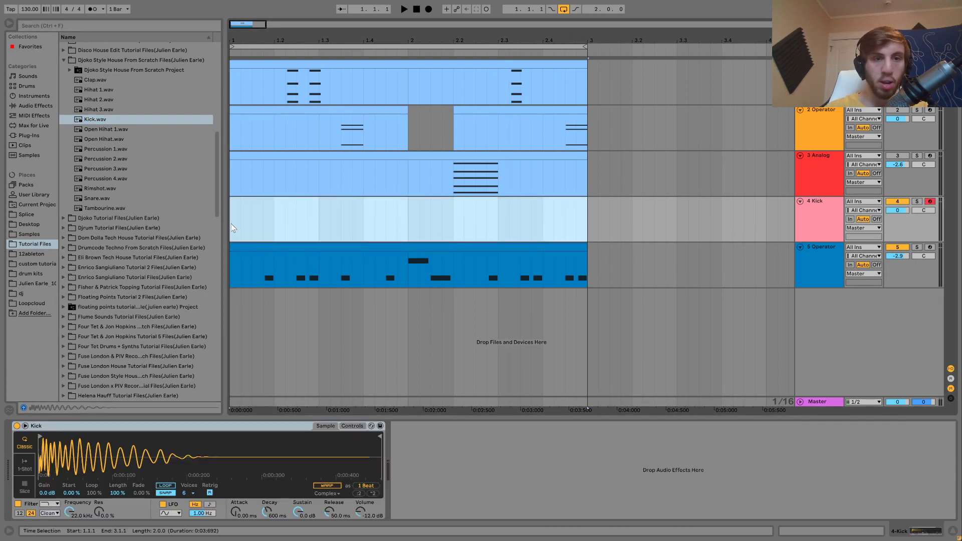
key("ctrl+shift+m")
double_click(157, 495)
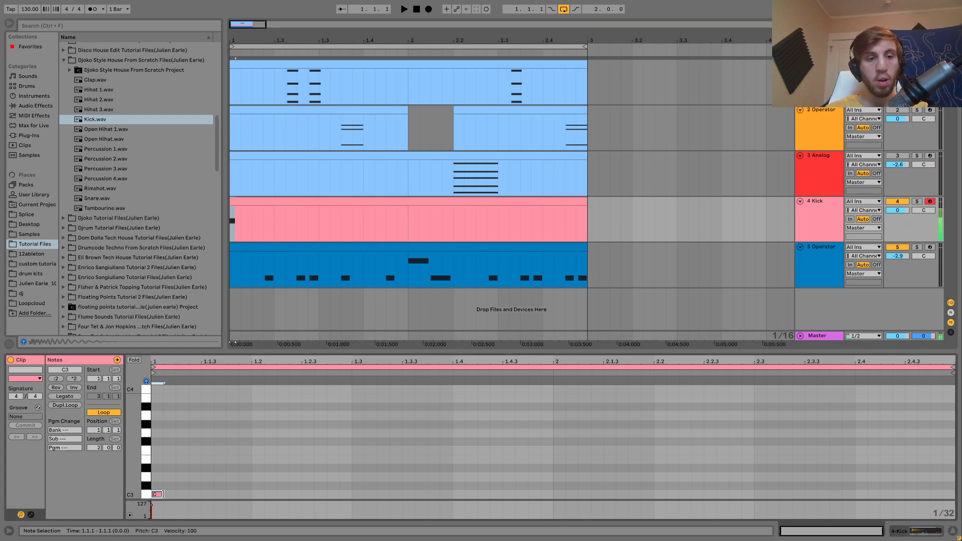
key("shift+Right")
key("shift+Right")
key("shift+Right")
key("shift+Right")
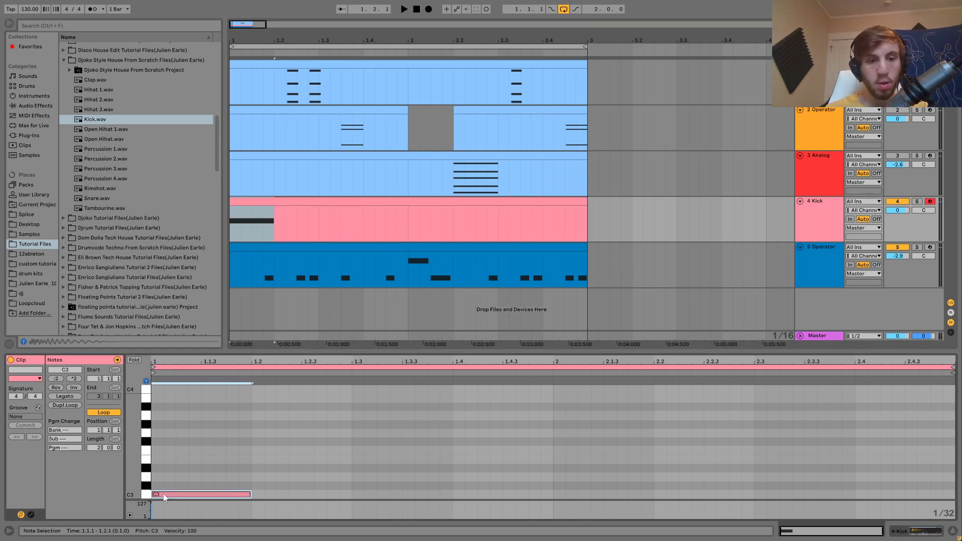
- Duplicate the C3 kick note onto every remaining beat of the two-bar clip
key("ctrl+d")
key("ctrl+d")
key("ctrl+d")
key("ctrl+d")
key("ctrl+d")
key("ctrl+d")
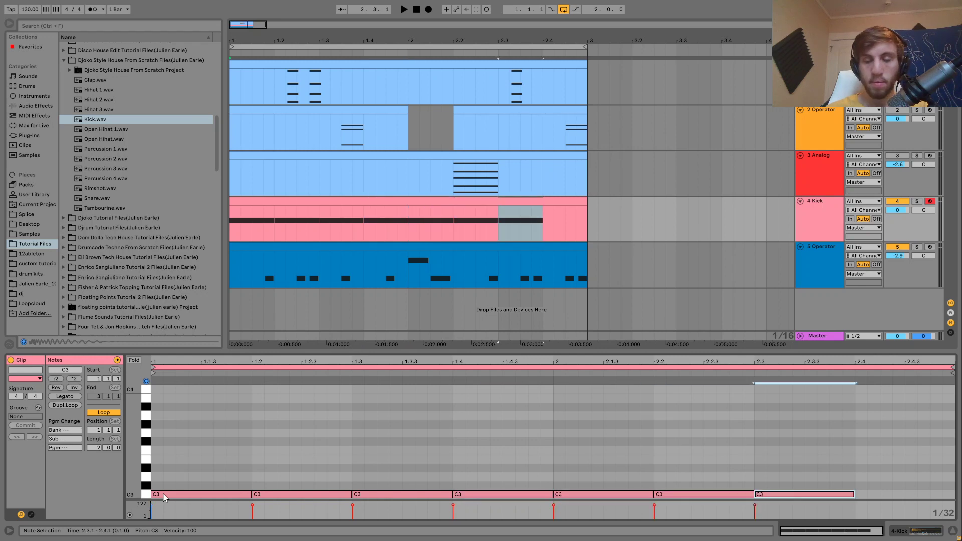
key("ctrl+d")
- Play the kick with the bass, check both device chains, and briefly solo the Kick track
key("space")
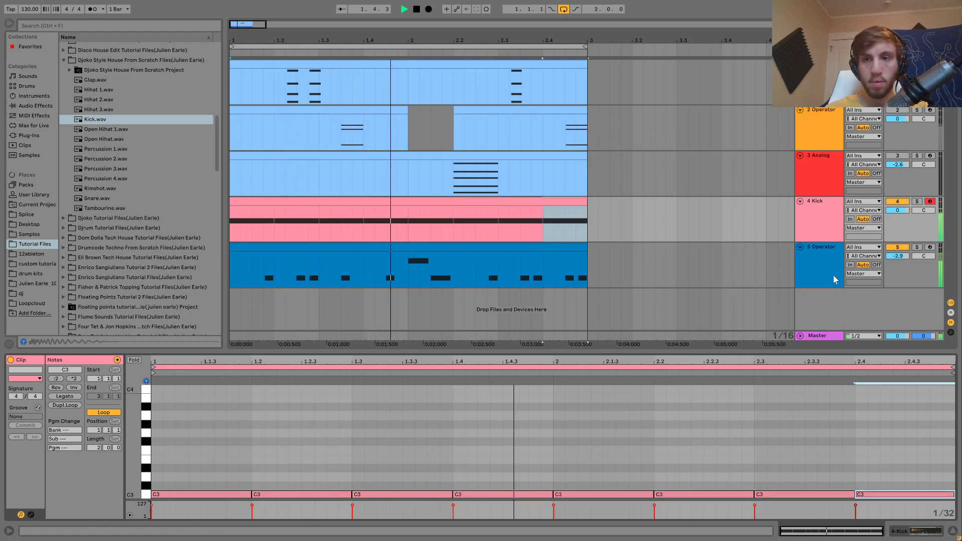
left_click(818, 270)
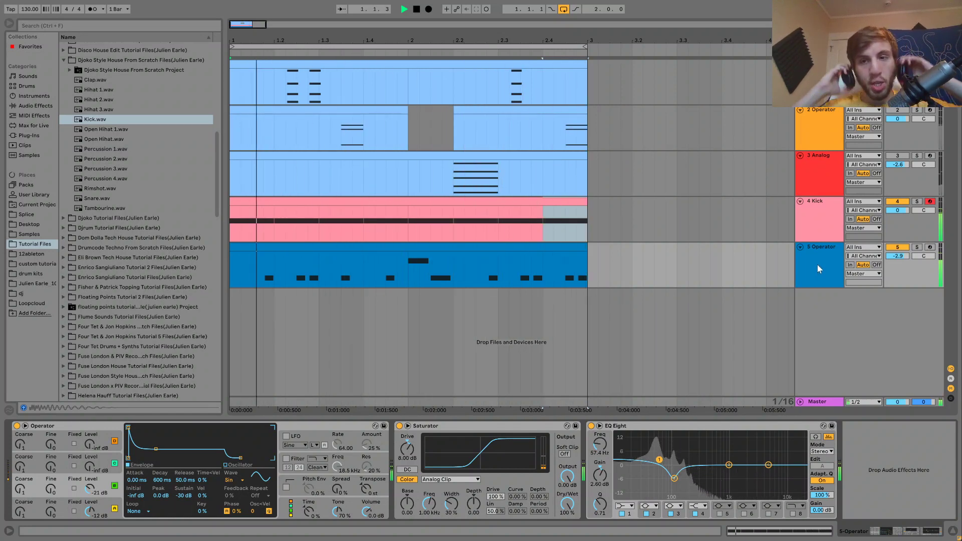
left_click(813, 229)
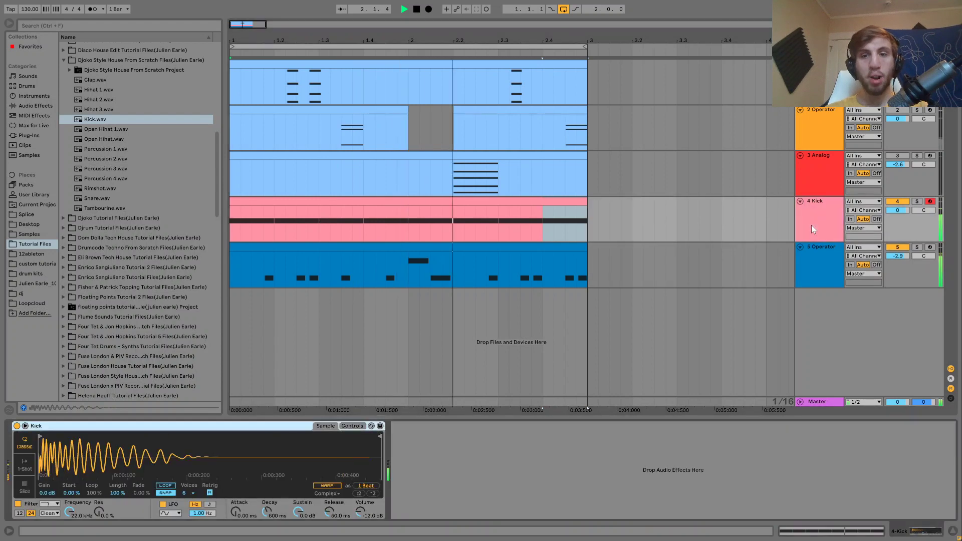
left_click(918, 202)
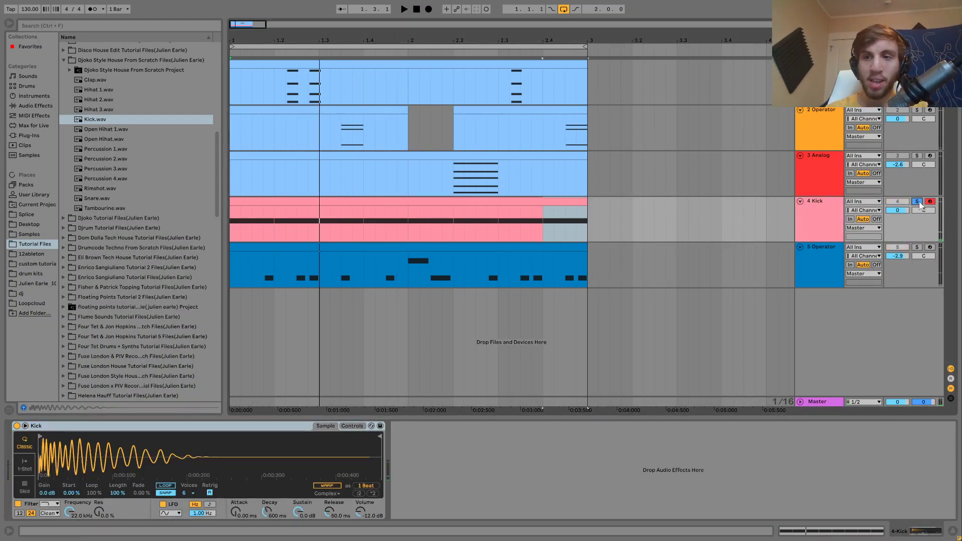
left_click(919, 202)
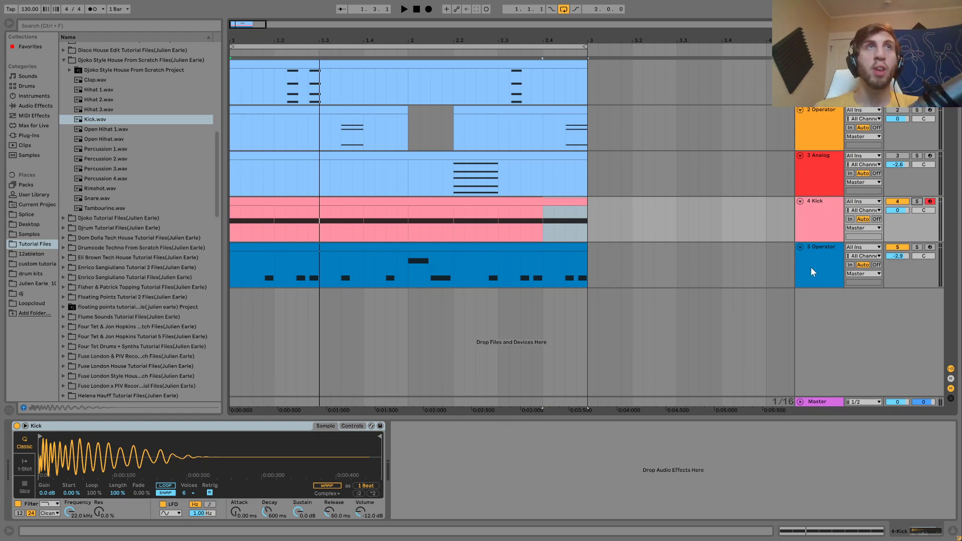
key("space")
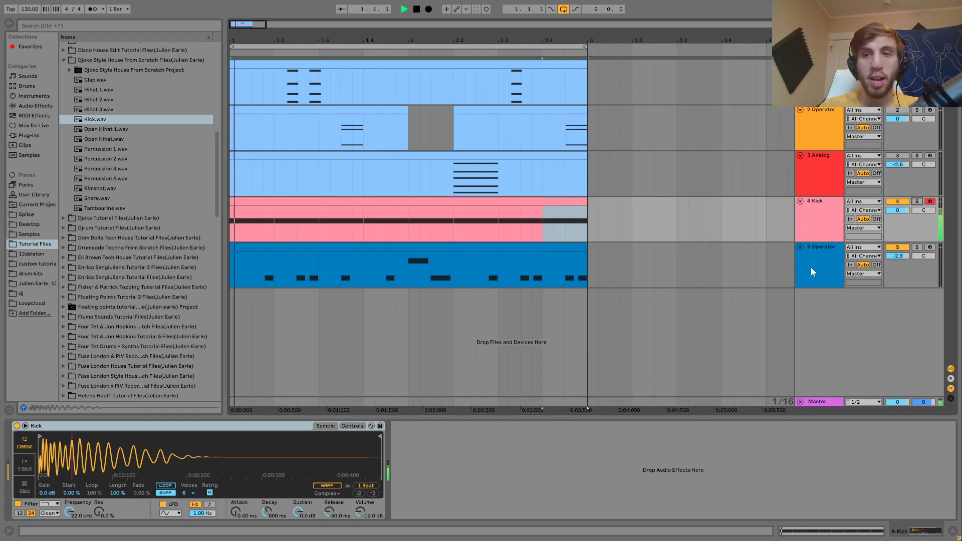
- Add Drum Buss to the Kick track with Crunch at 17% and Damp at 20.0 kHz, and lower the track's volume to -2.4 dB
left_click(823, 218)
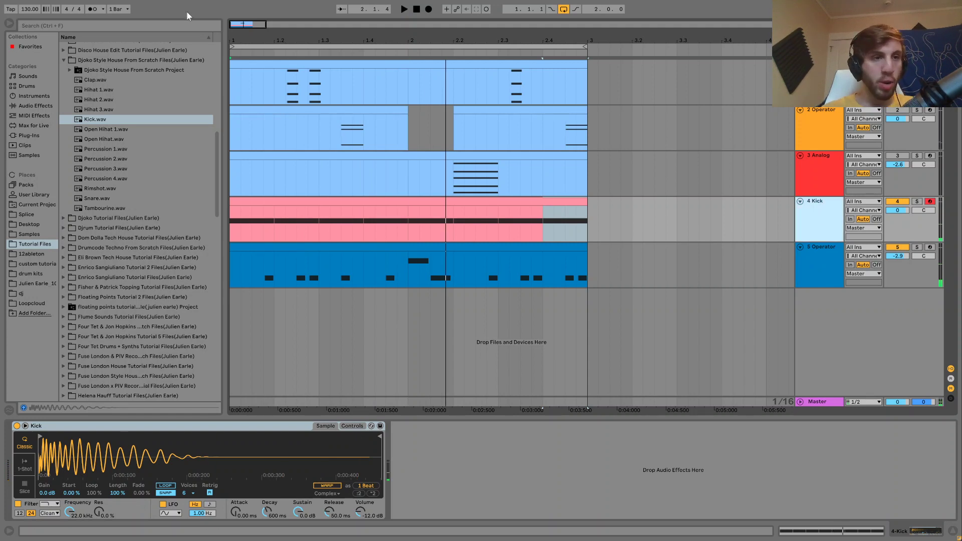
left_click(39, 107)
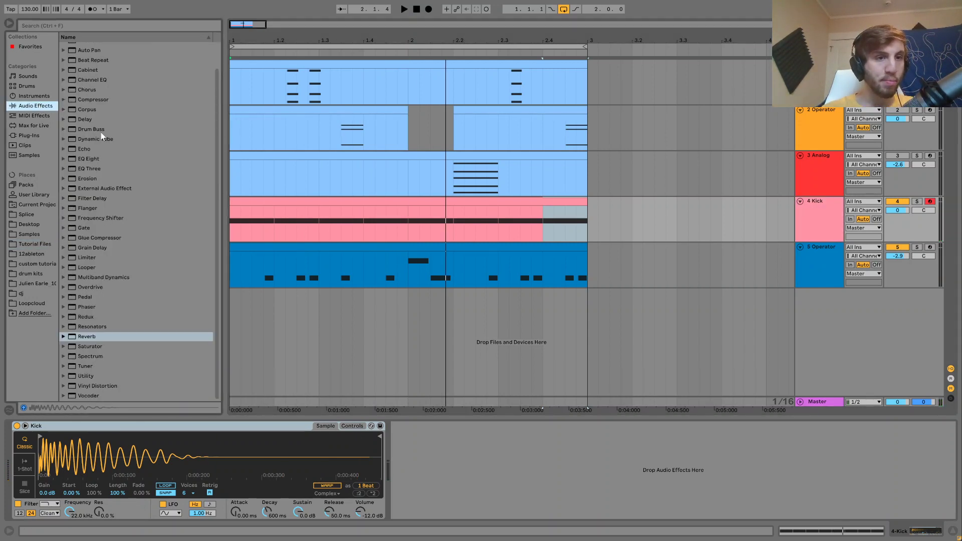
double_click(95, 131)
key("space")
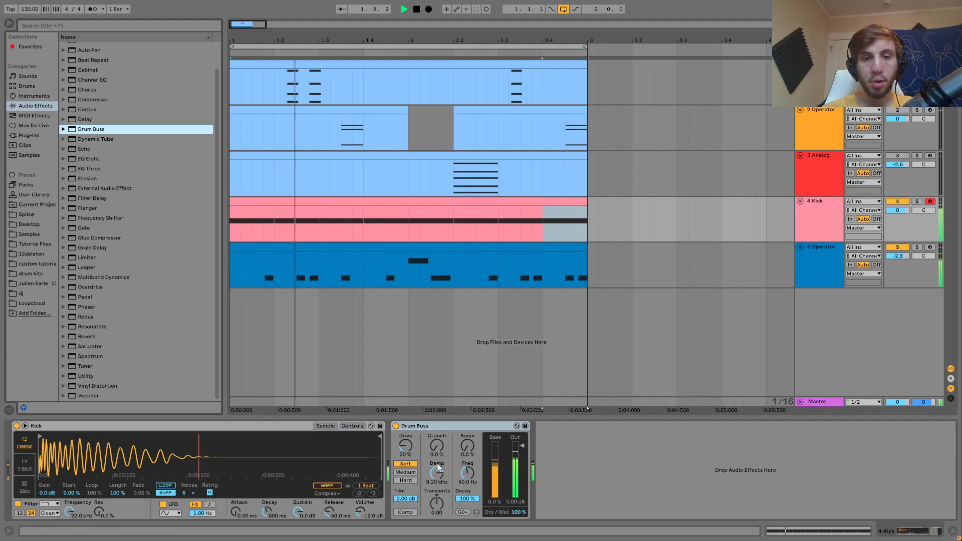
left_click_drag(437, 446, 437, 440)
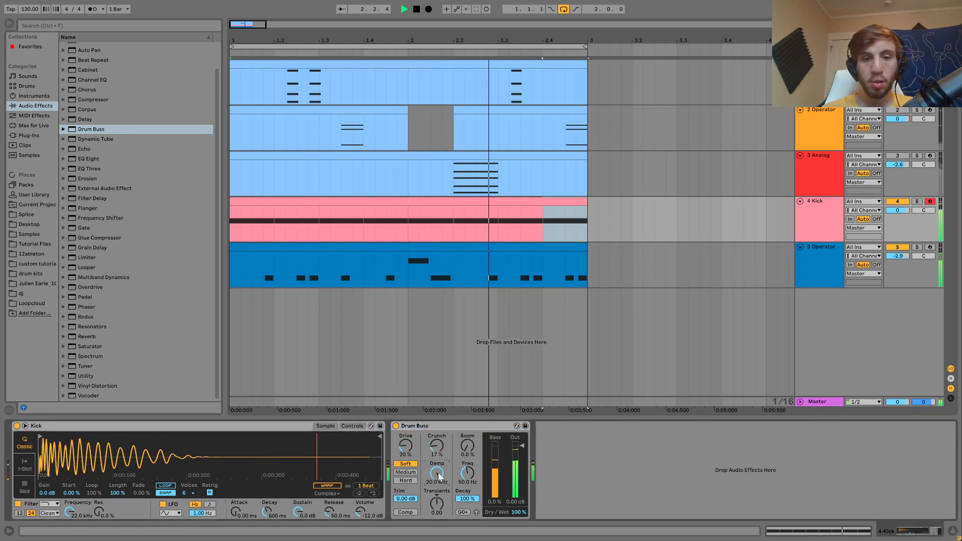
left_click_drag(900, 210, 900, 217)
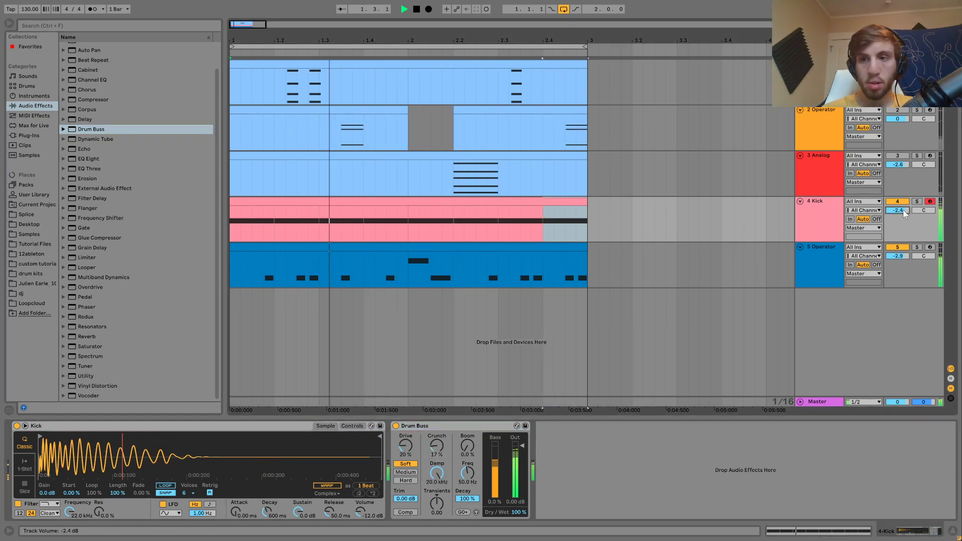
key("Tab")
key("Tab")
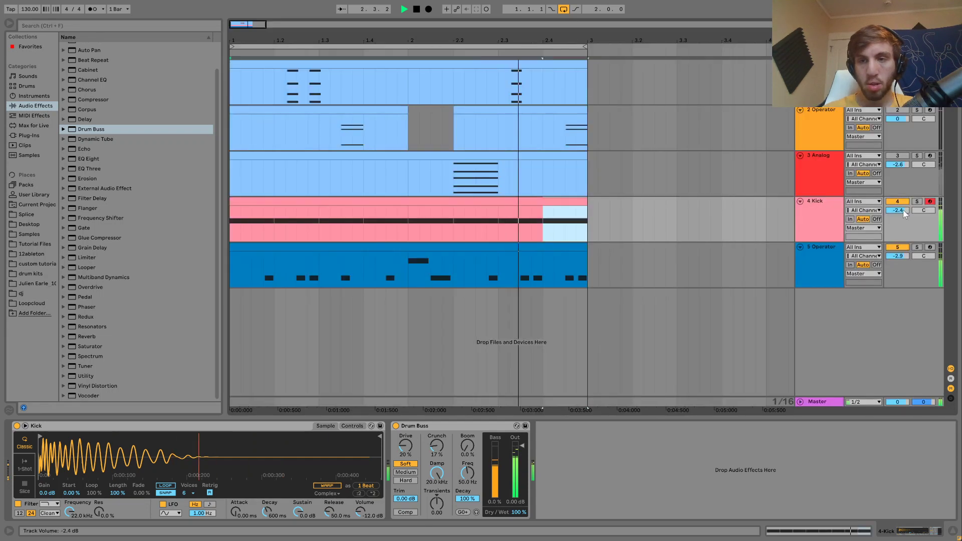
- Put the Kick track in a new group and move the bass Operator track into it, above the kick
left_click(811, 229)
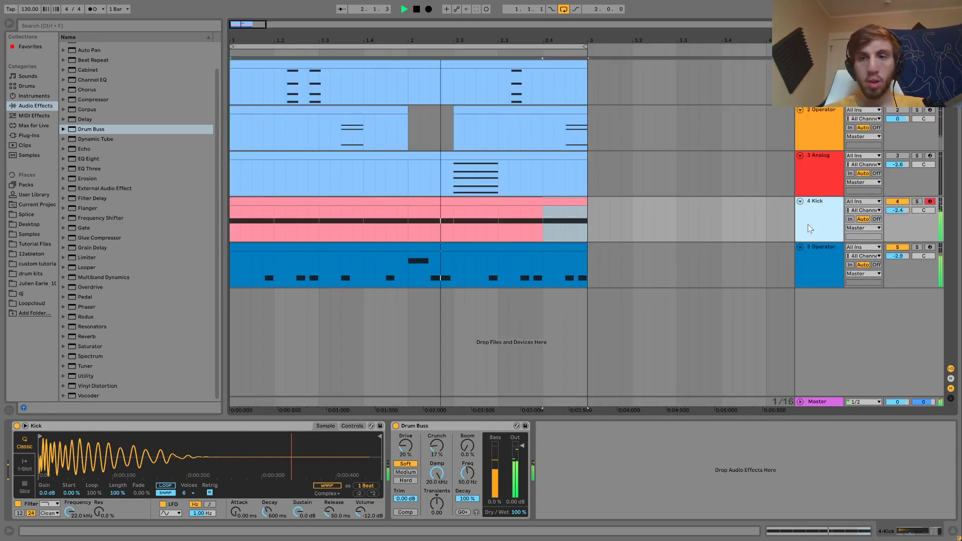
left_click(814, 270)
left_click(822, 225)
key("ctrl+g")
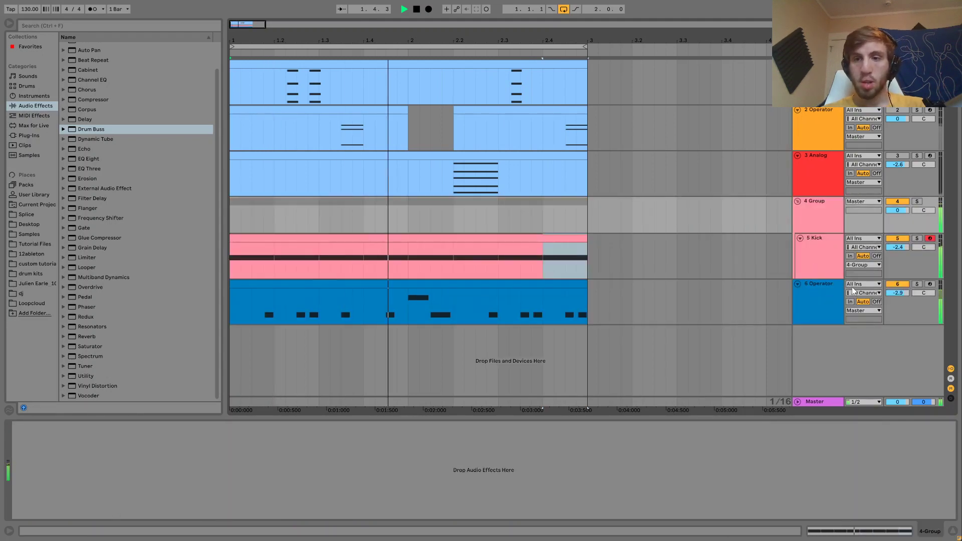
key("Down")
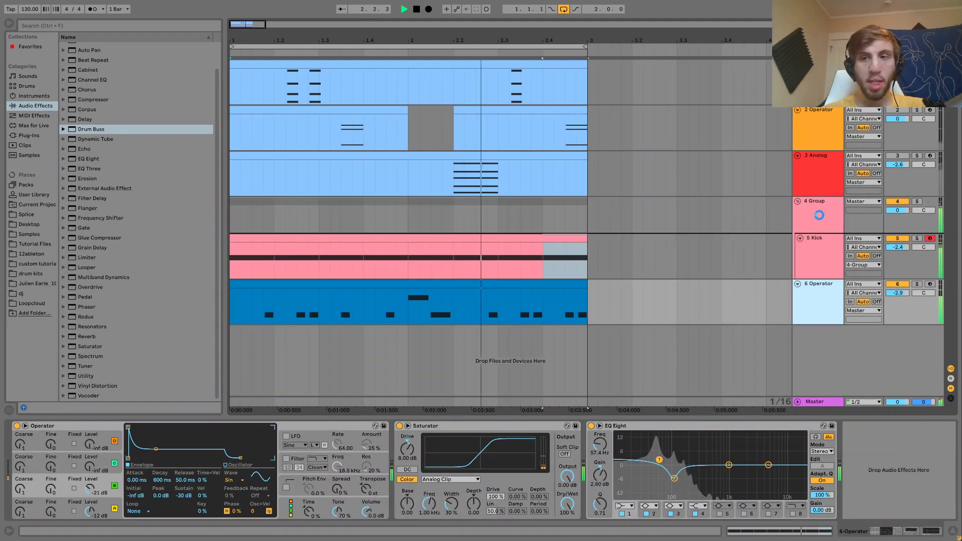
left_click_drag(820, 215, 819, 216)
left_click(821, 291)
left_click(816, 266)
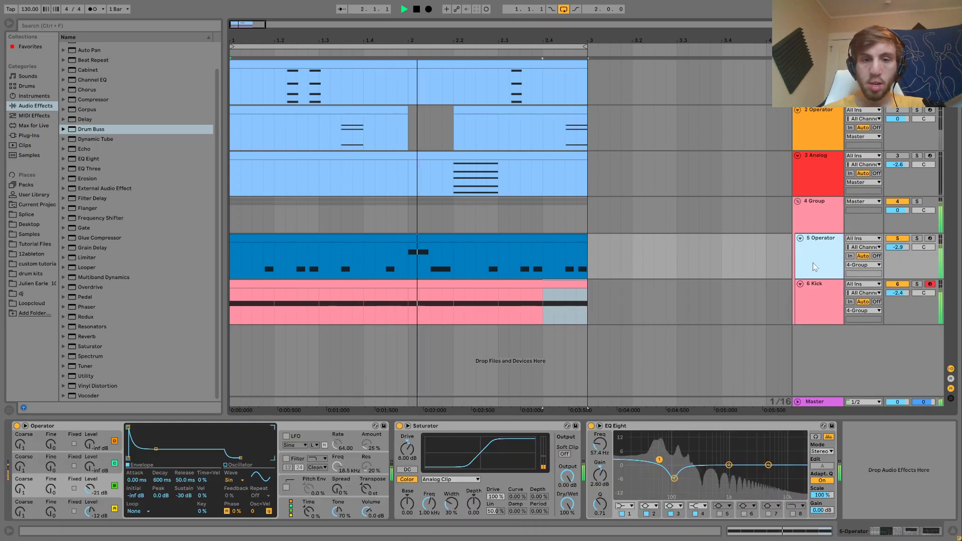
- Add a Saturator to the kick and bass group and set its Drive to 4 dB
key("Up")
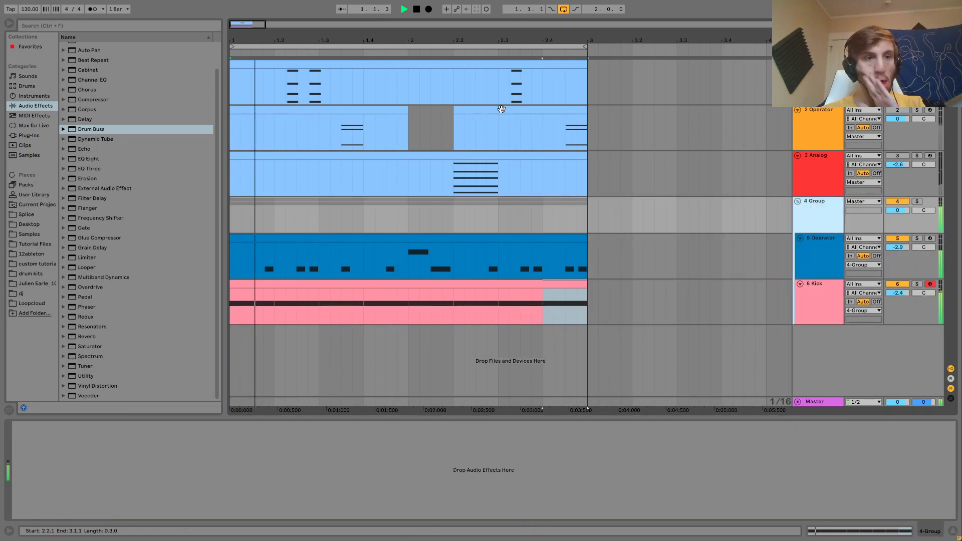
left_click(84, 347)
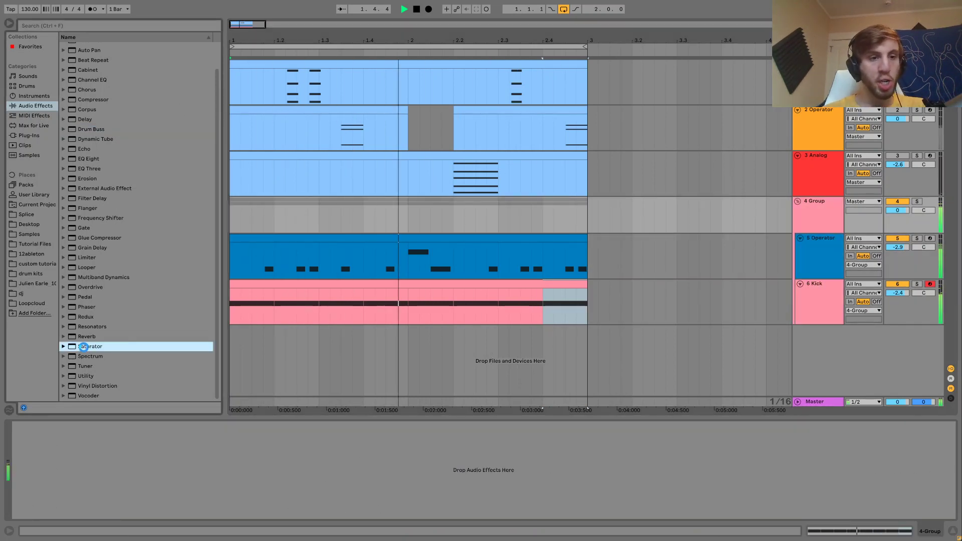
double_click(83, 347)
left_click(28, 455)
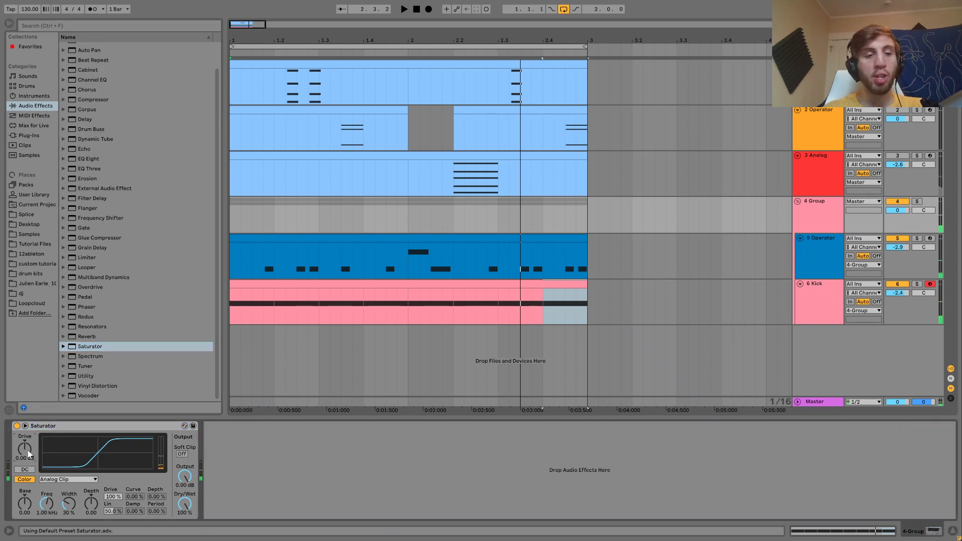
type("3")
key("Return")
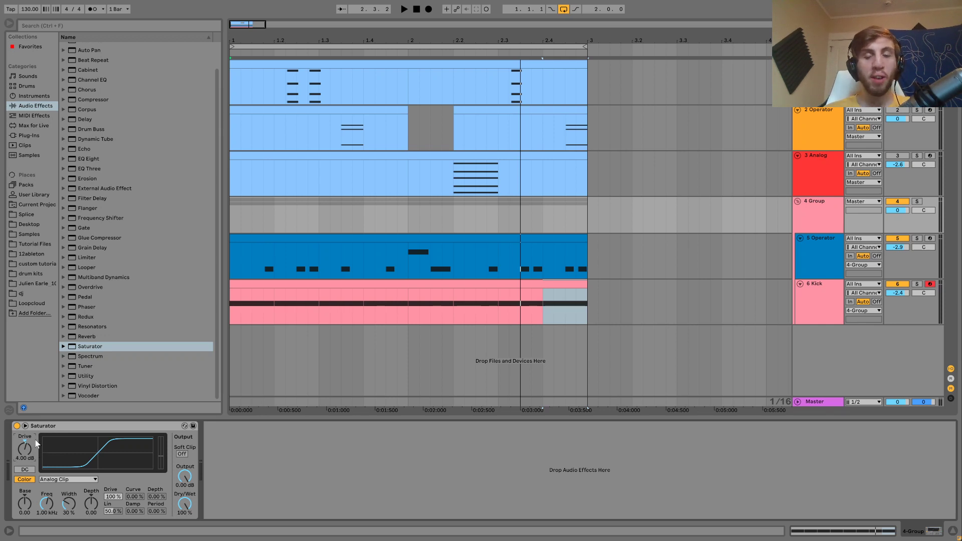
- Review the Kick track's and the group's effects, and play the loop through the group's Saturator
left_click(833, 304)
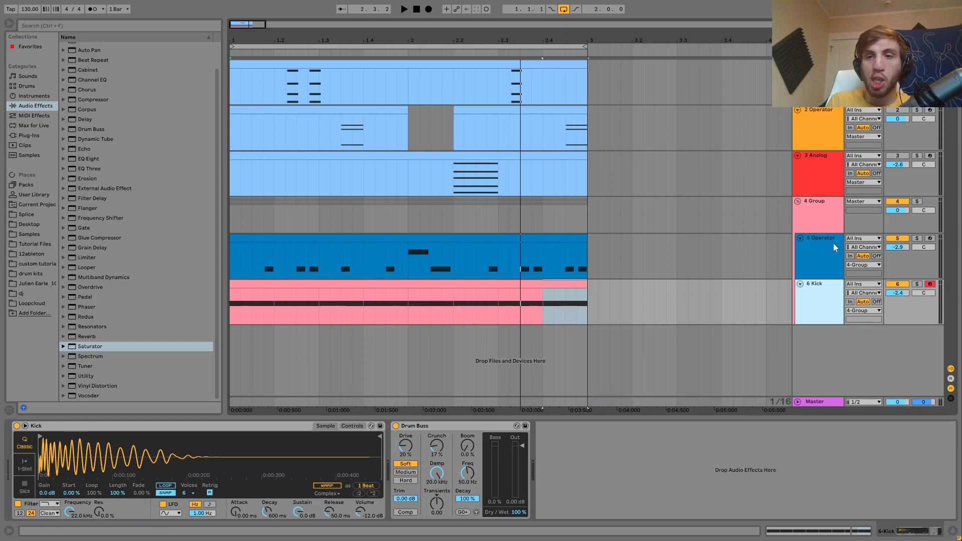
left_click(828, 227)
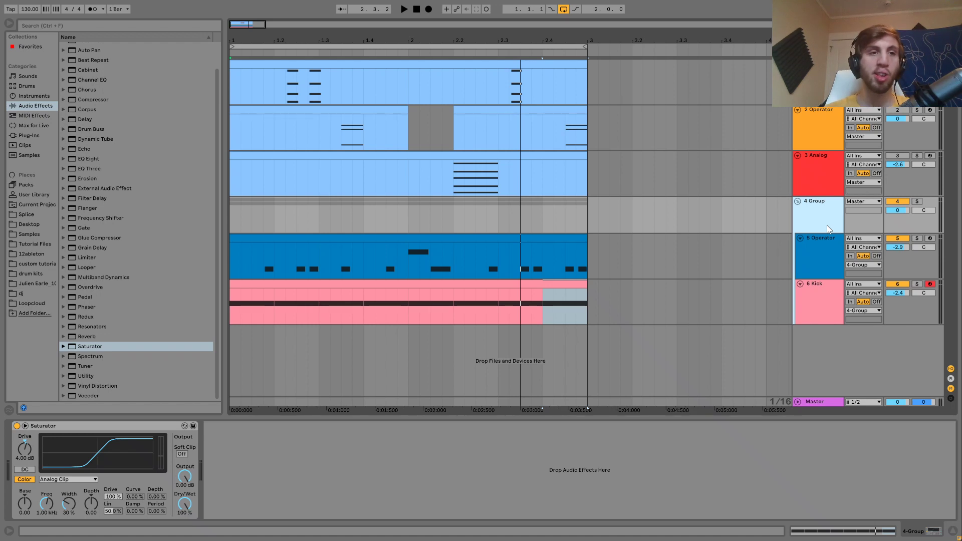
key("space")
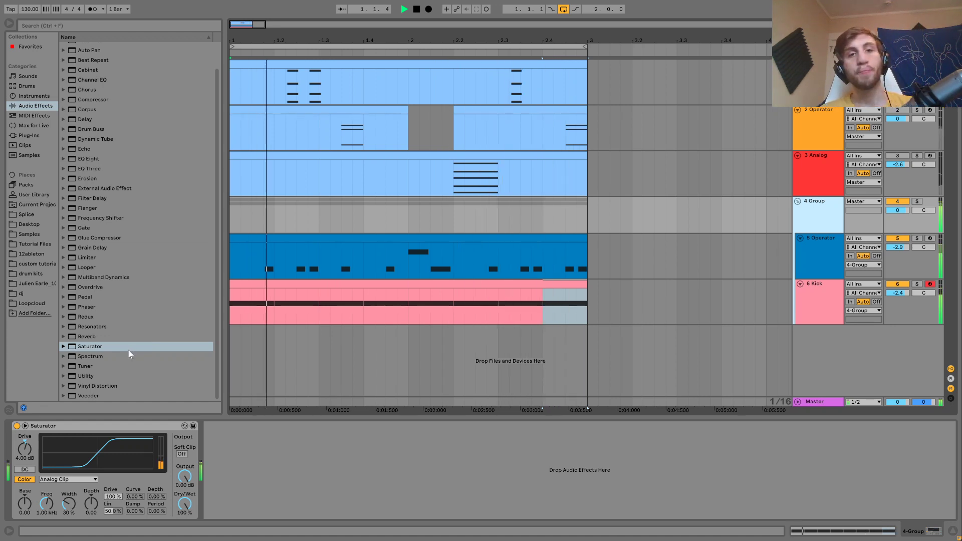
key("space")
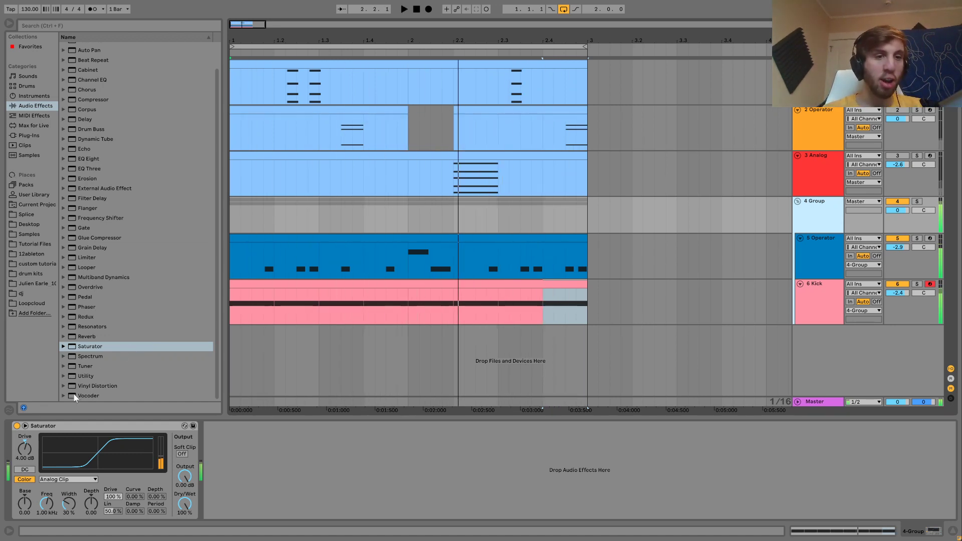
key("space")
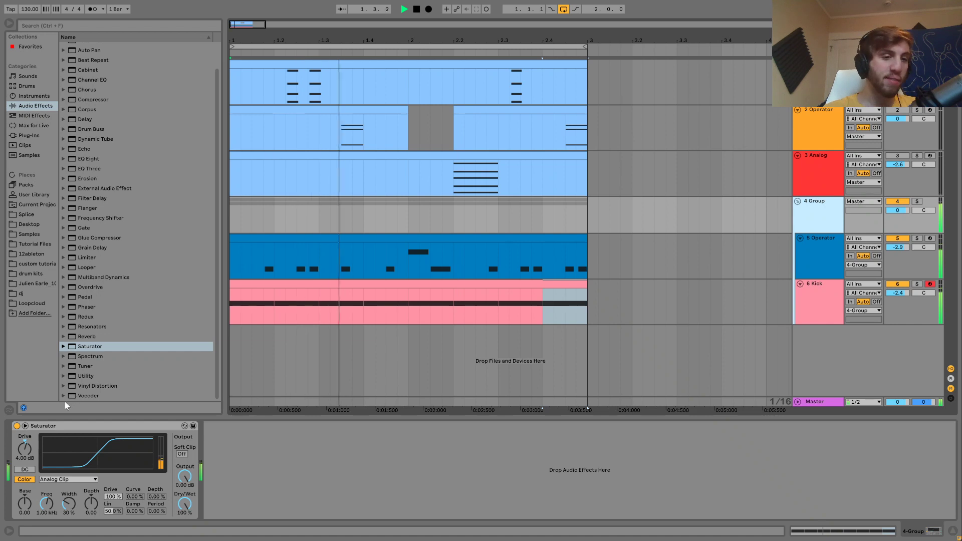
key("space")
key("space")
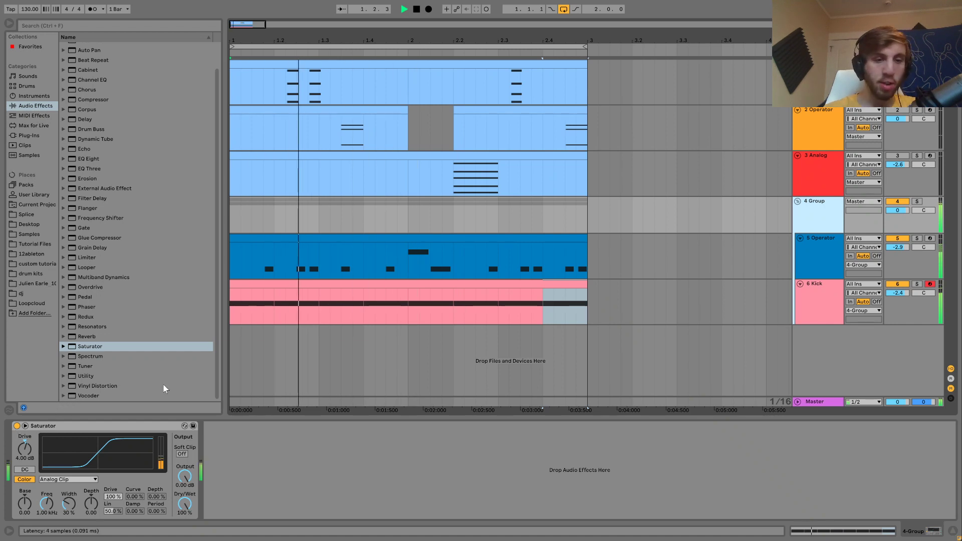
- Lower the kick and bass group's volume to -5.0 dB, play the loop, and raise the volume to -4.0 dB
left_click(551, 232)
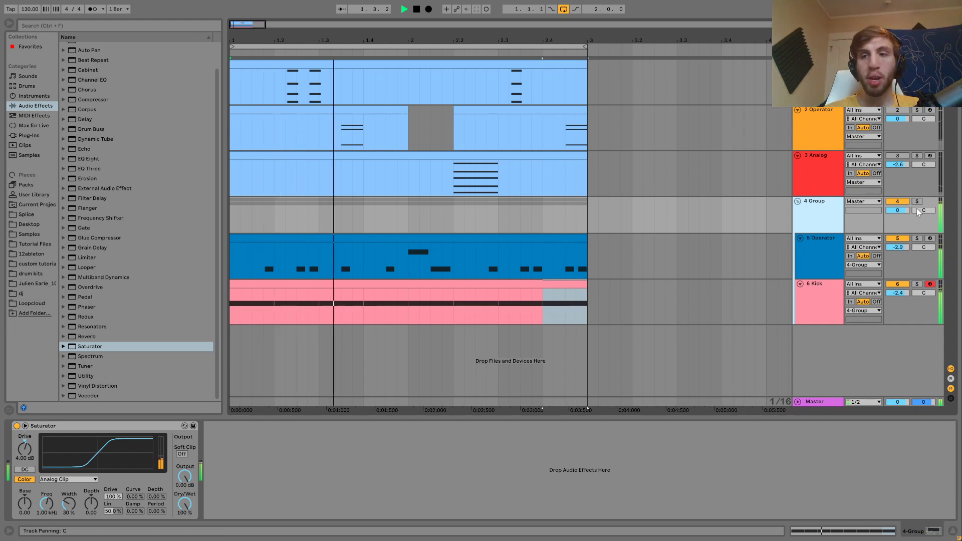
left_click(898, 211)
key("space")
type("-5.")
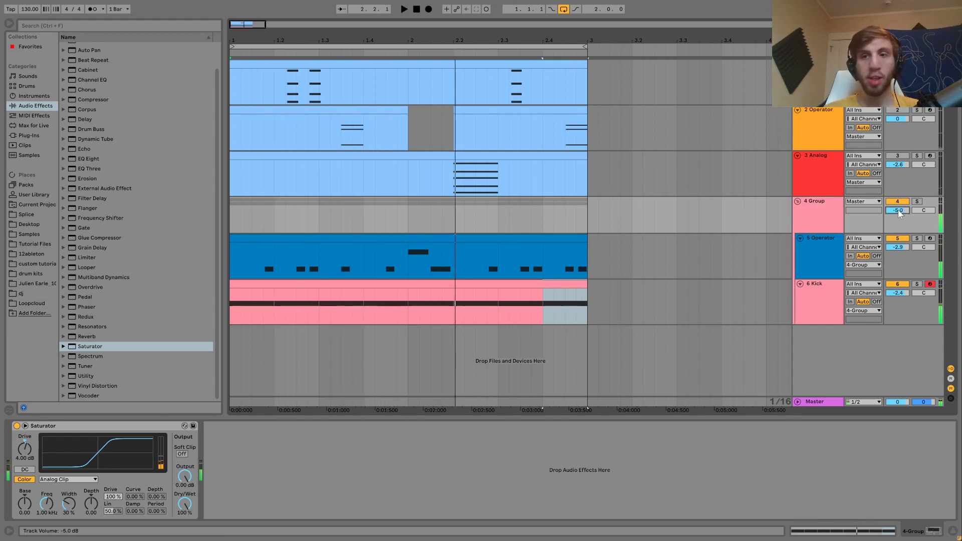
key("Return")
key("space")
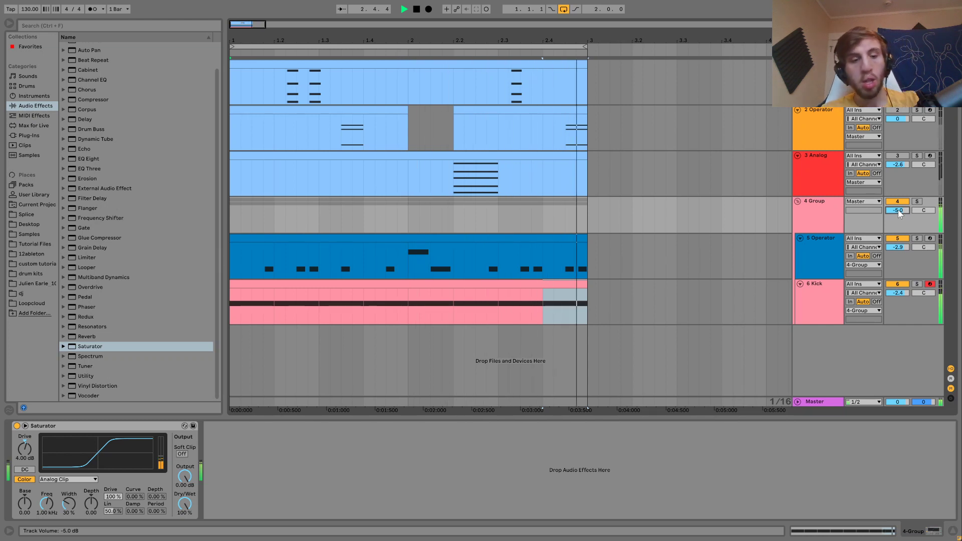
left_click(819, 204)
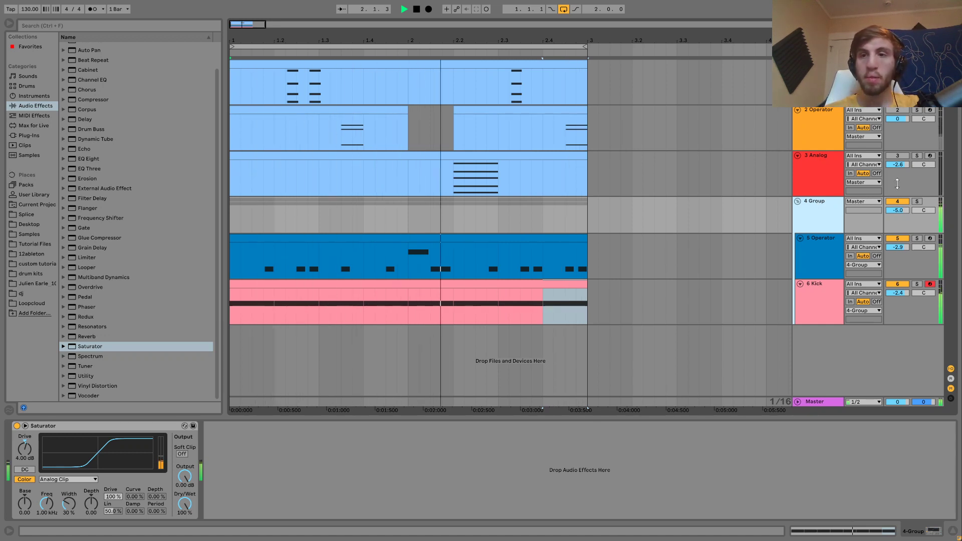
left_click(900, 210)
key("Up")
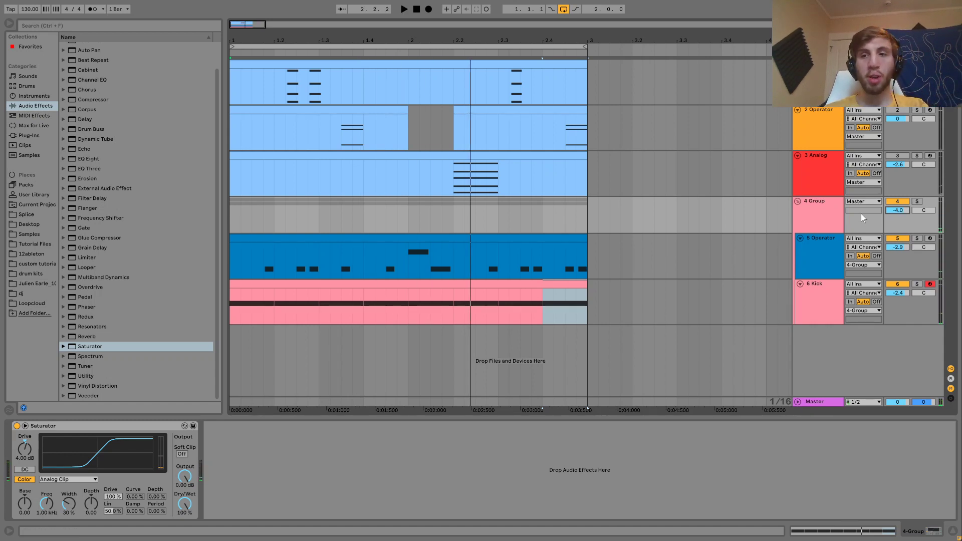
- Add a MIDI track below the kick and bass group and load Open Hihat.wav from Tutorial Files onto it
left_click(827, 217)
key("ctrl+shift+t")
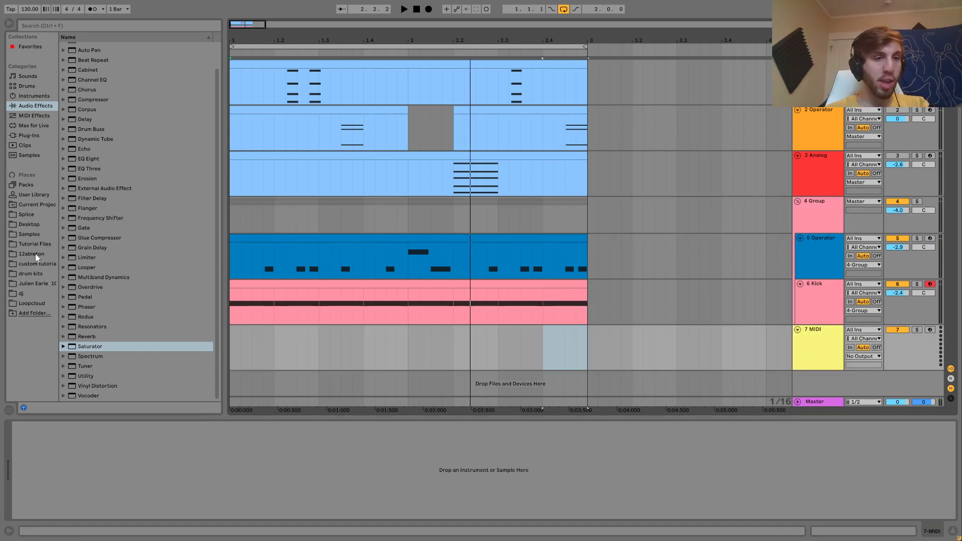
left_click(35, 245)
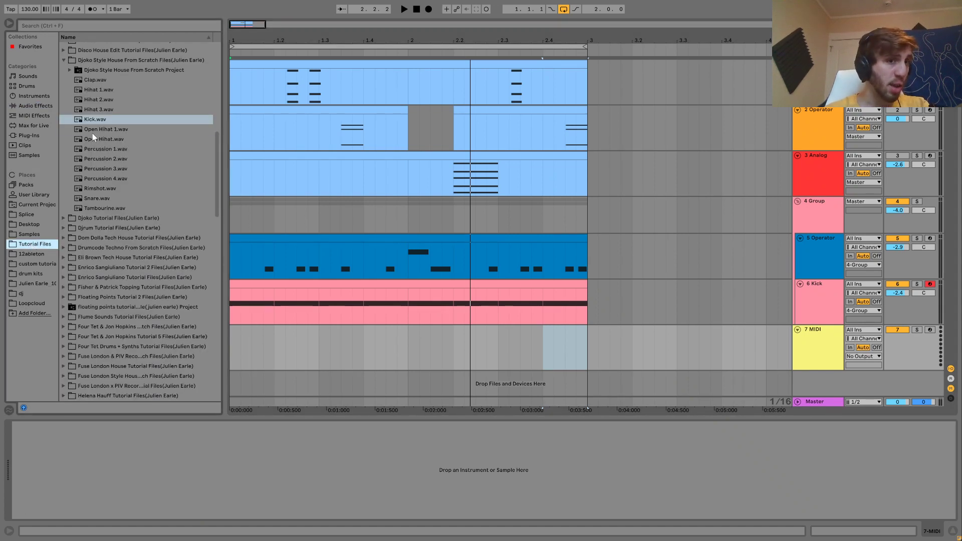
key("Down")
key("Down")
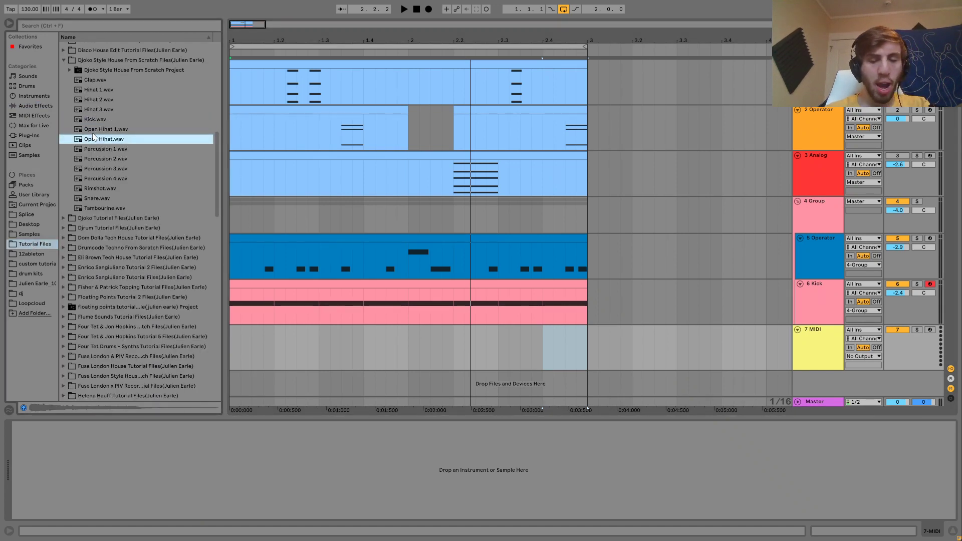
key("Up")
key("Down")
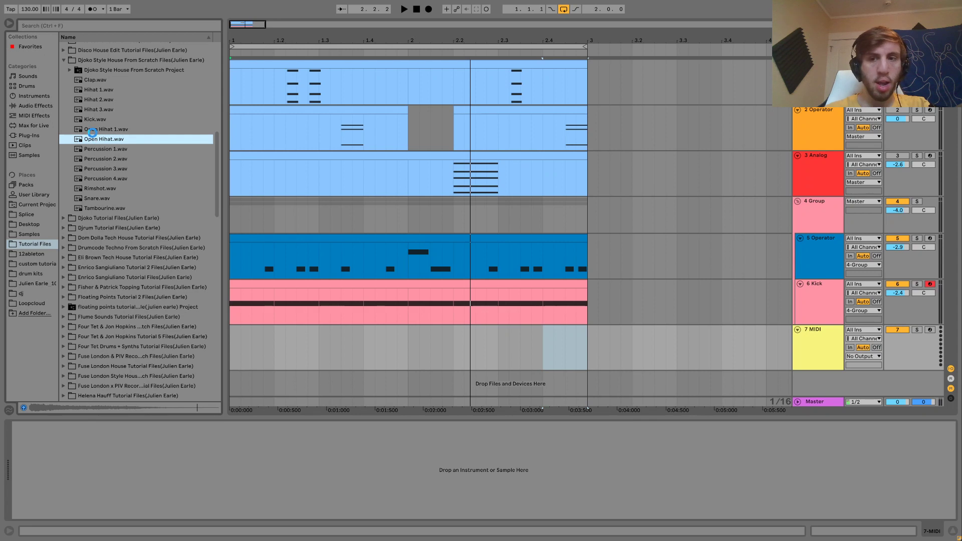
key("Return")
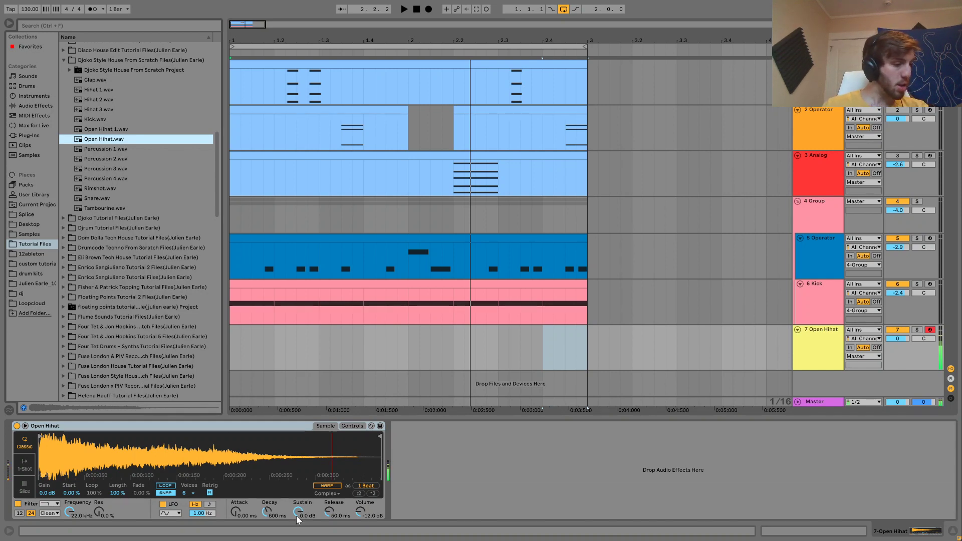
- Set the Open Hihat sampler's Sustain to -inf dB, Decay to 631 ms and filter Frequency to 1.88 kHz, and group it into an Instrument Rack
left_click_drag(298, 514, 298, 539)
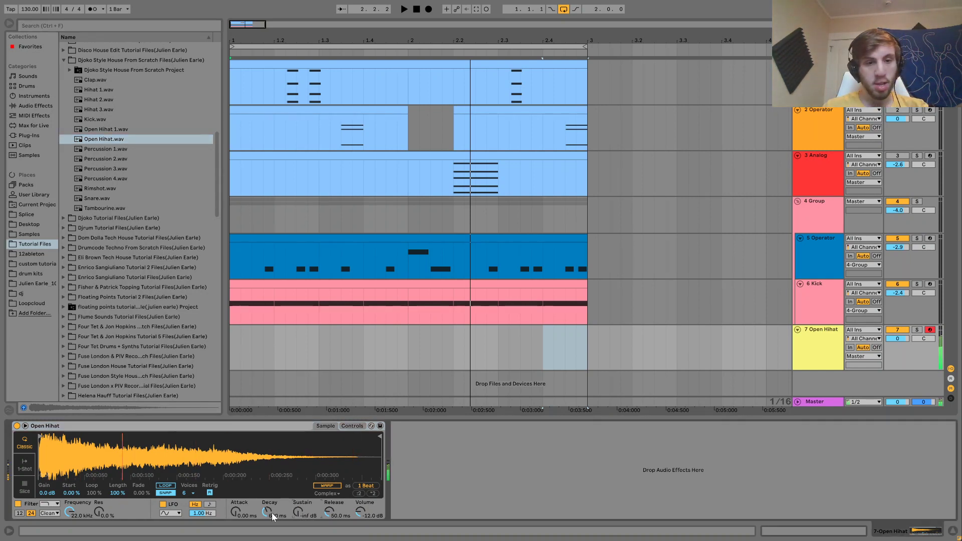
left_click(190, 429)
key("ctrl+g")
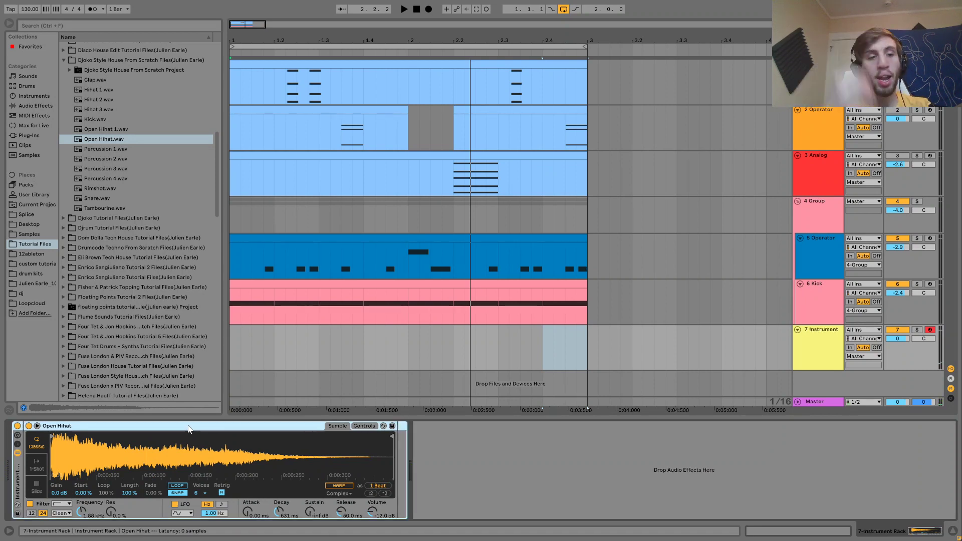
- Layer Open Hihat 1.wav as a second chain in the Instrument Rack and set the Open Hihat chain's filter Frequency to 534 Hz
left_click(17, 445)
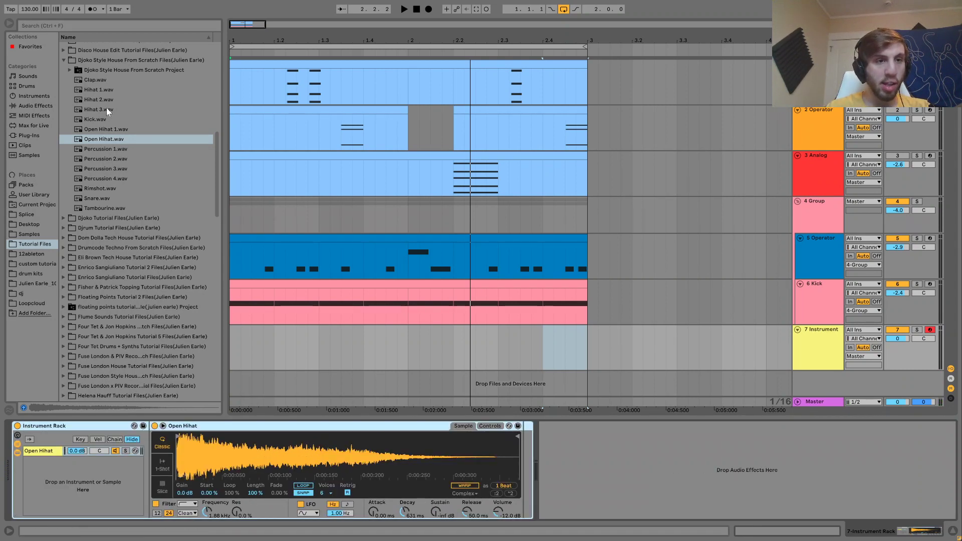
left_click_drag(106, 129, 120, 501)
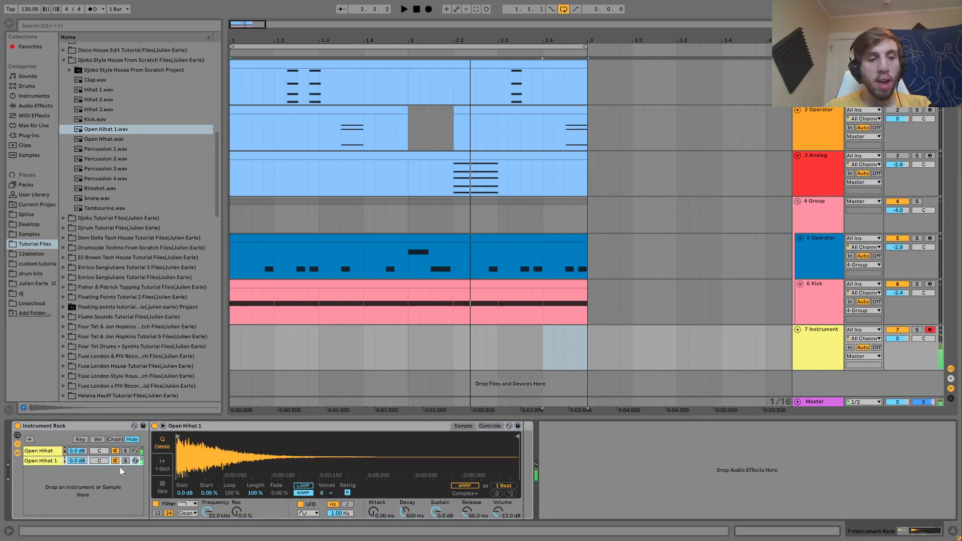
left_click(51, 451)
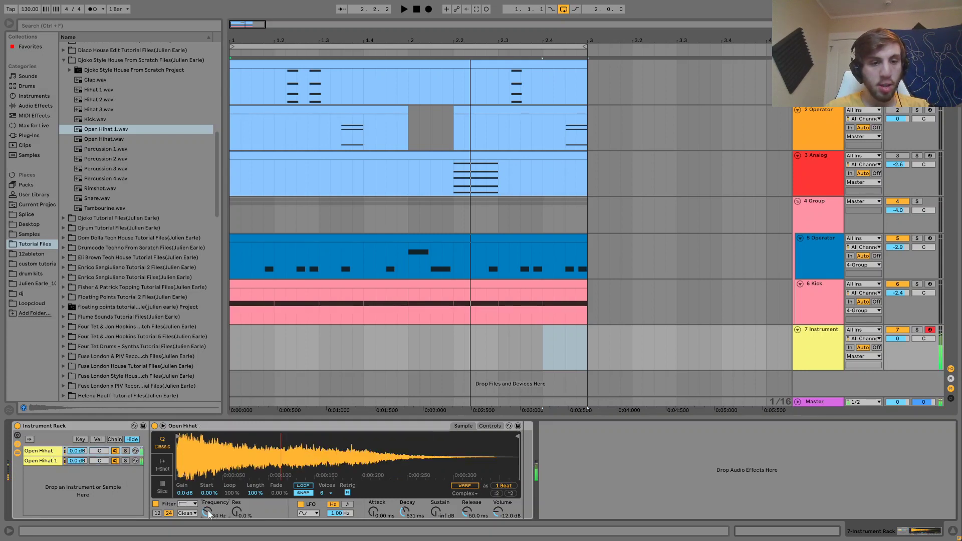
left_click(116, 461)
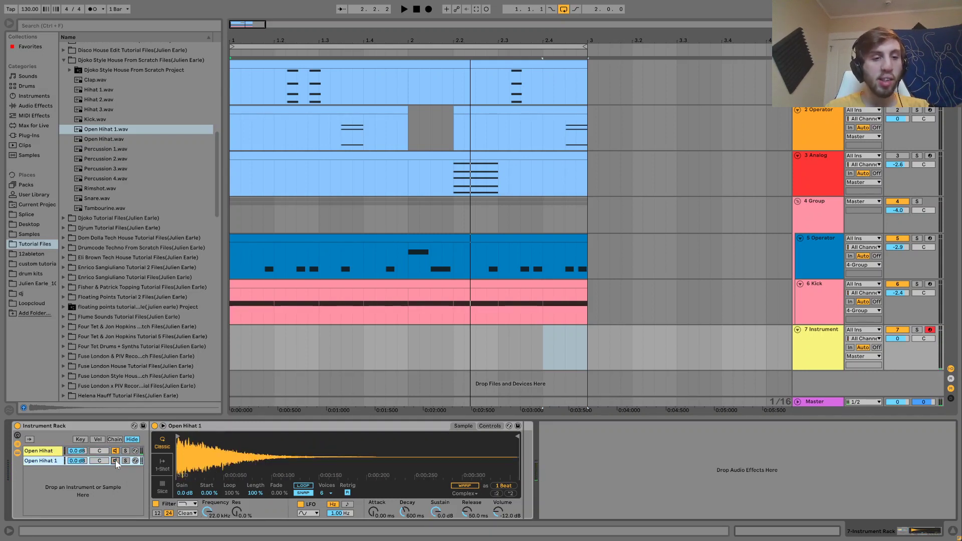
left_click(49, 450)
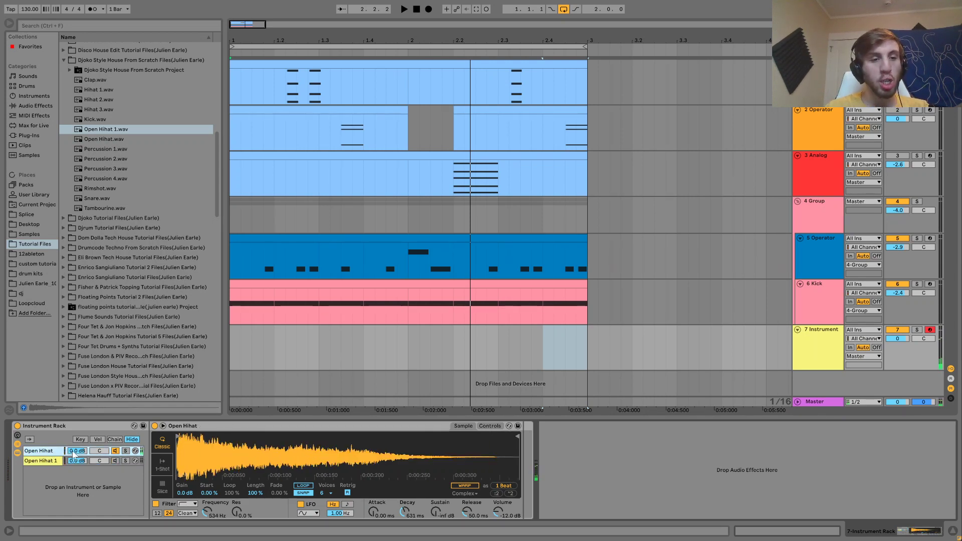
left_click(114, 460)
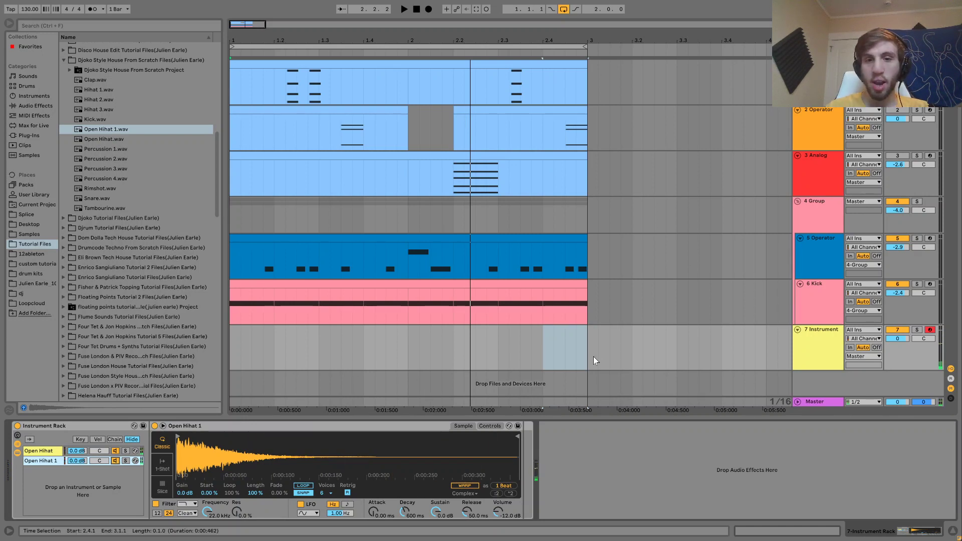
- Create a two-bar MIDI clip on the hi-hat track and add a C3 note from 1.1.3 to 1.2
left_click_drag(594, 357, 230, 347)
key("ctrl+shift+m")
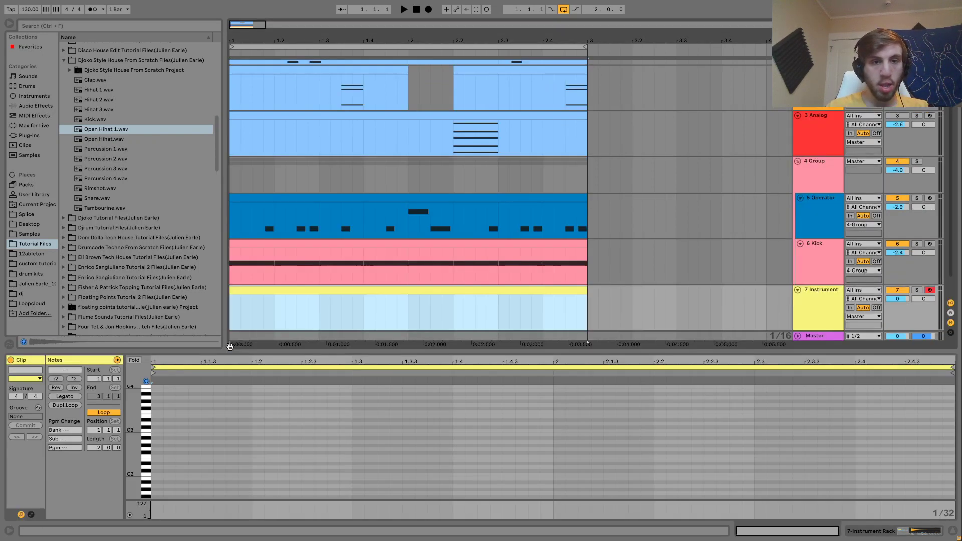
double_click(203, 430)
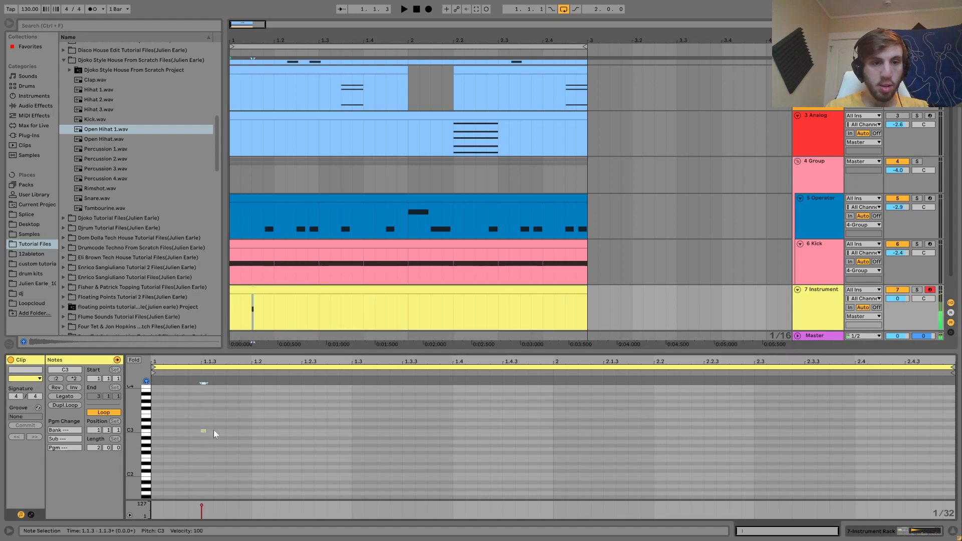
key("shift+Right")
key("shift+Right")
key("shift+Right")
key("shift+Right")
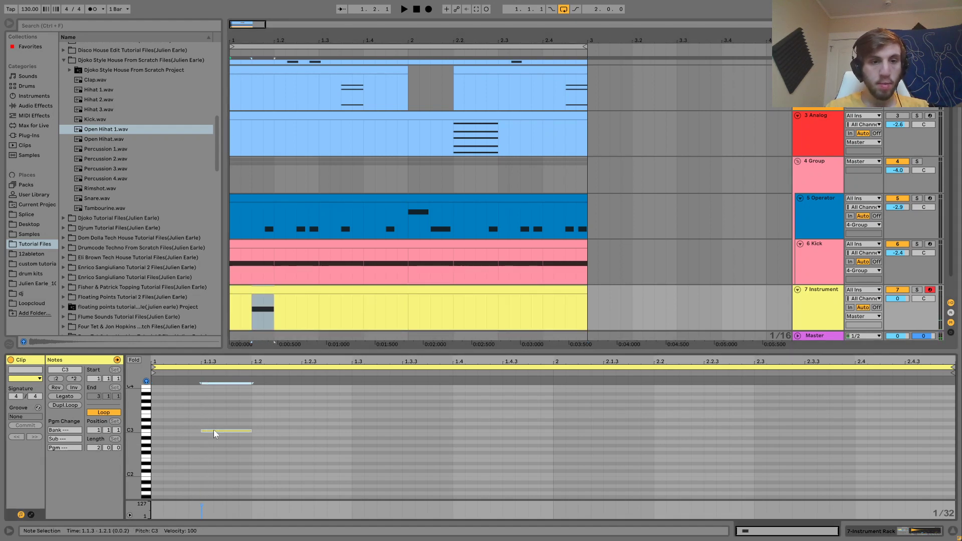
- Duplicate the C3 hi-hat note onto every offbeat through the end of the two-bar clip
left_click_drag(229, 419, 302, 457)
key("ctrl+d")
key("ctrl+d")
key("ctrl+d")
key("ctrl+d")
key("ctrl+d")
key("ctrl+d")
key("ctrl+d")
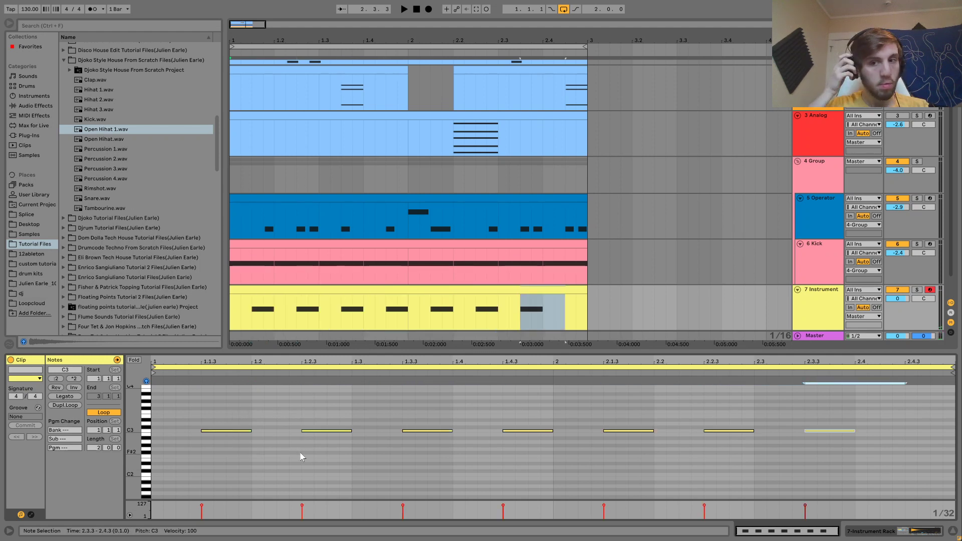
- Play the loop and lower the hi-hat track's volume to -3.0 dB
key("space")
double_click(813, 319)
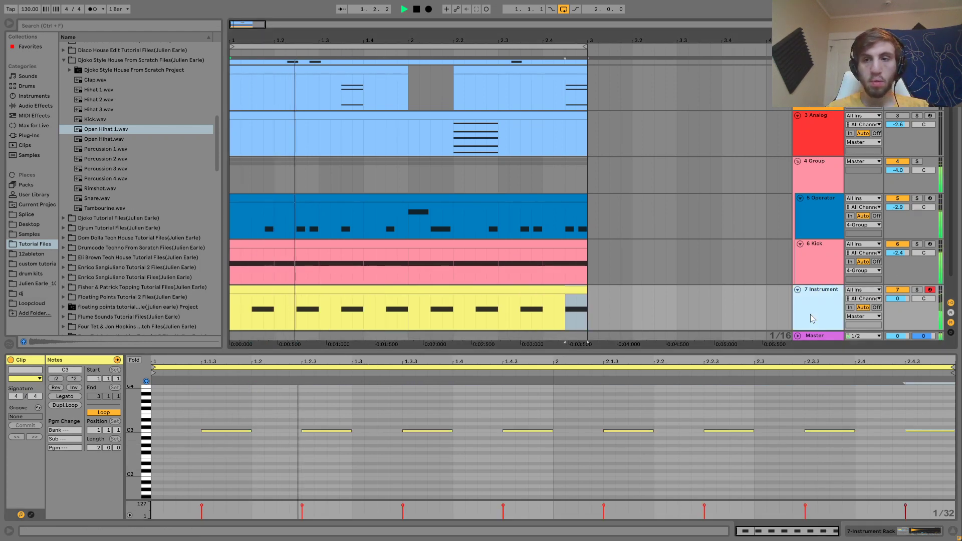
left_click_drag(898, 339, 898, 351)
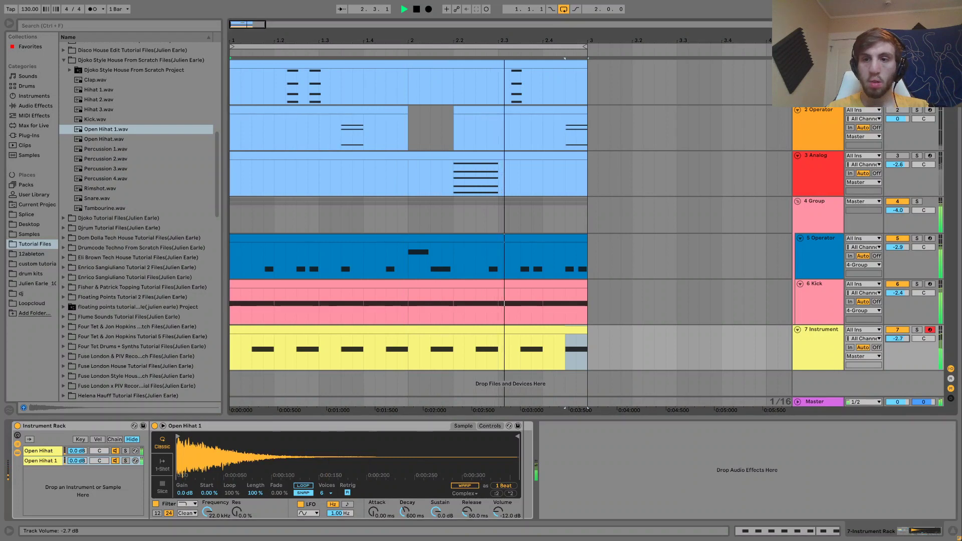
- Solo Open Hihat 1 to lower its Sustain and set its Decay to 1.99 s, unsolo it, and set Open Hihat's Decay to 537 ms
left_click(125, 461)
key("space")
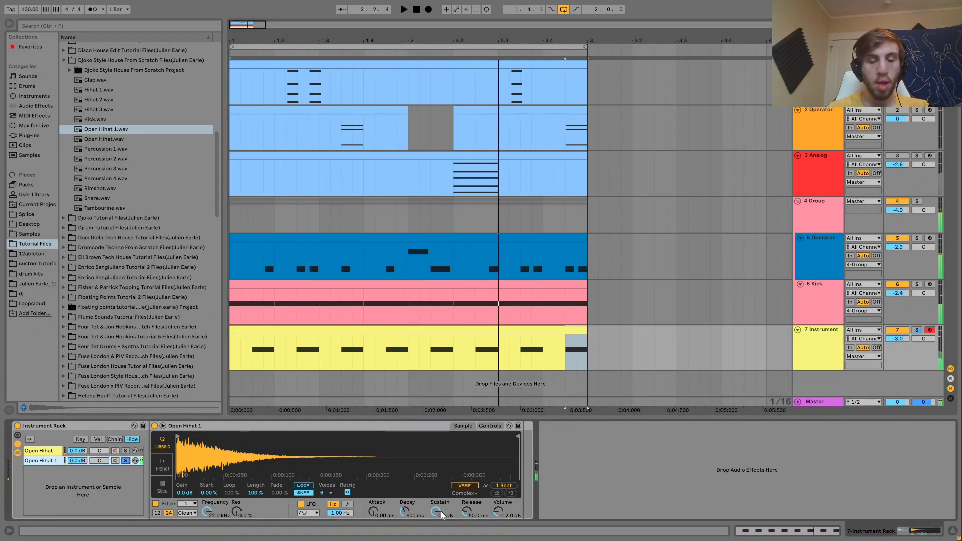
left_click_drag(436, 512, 424, 494)
key("space")
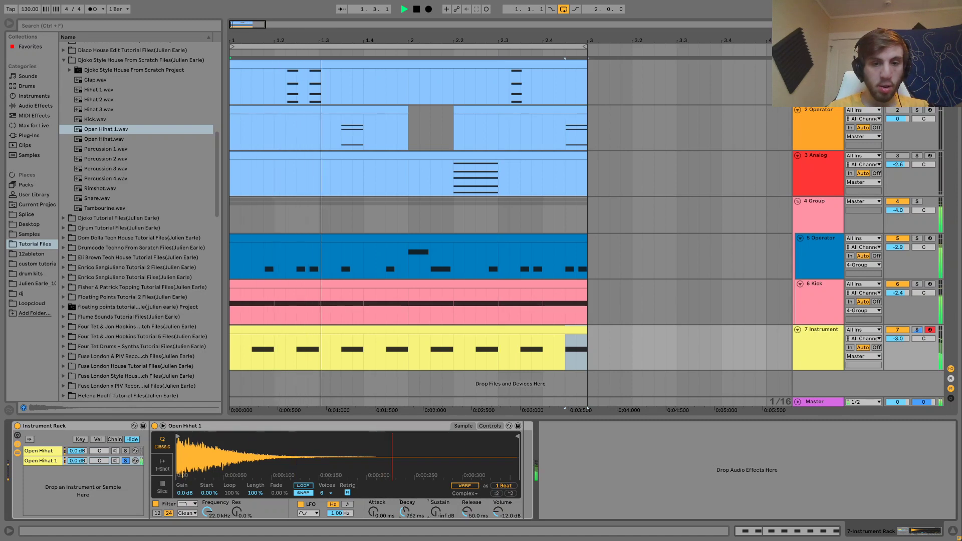
left_click(125, 460)
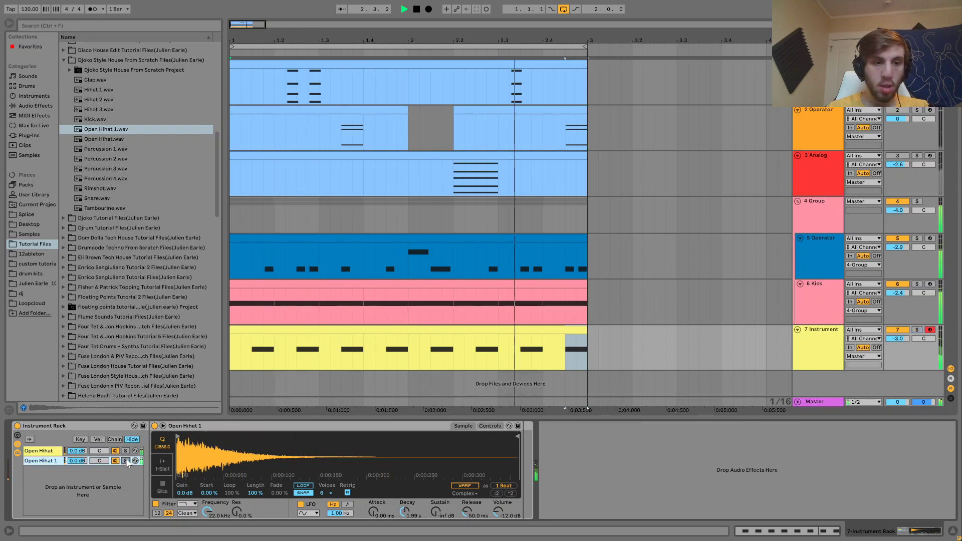
left_click(44, 451)
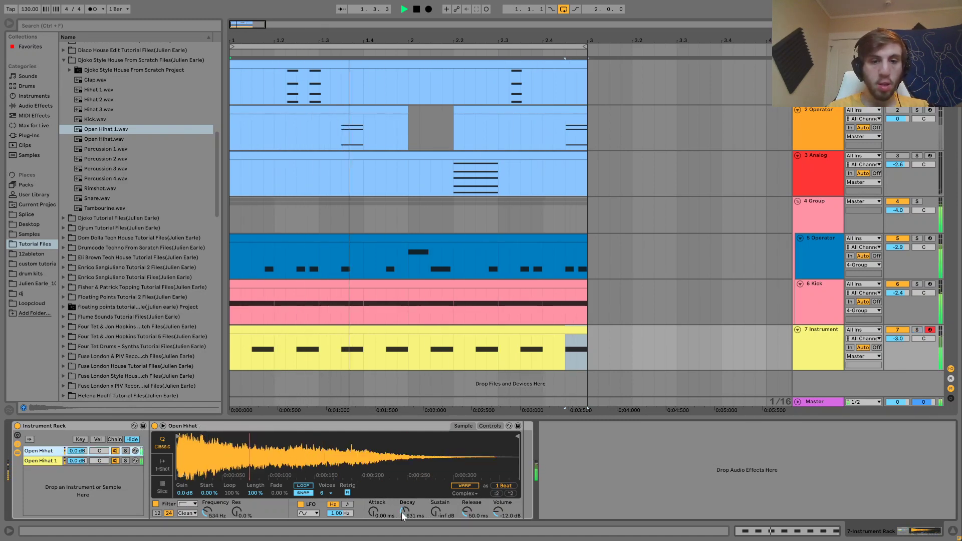
left_click_drag(403, 512, 404, 515)
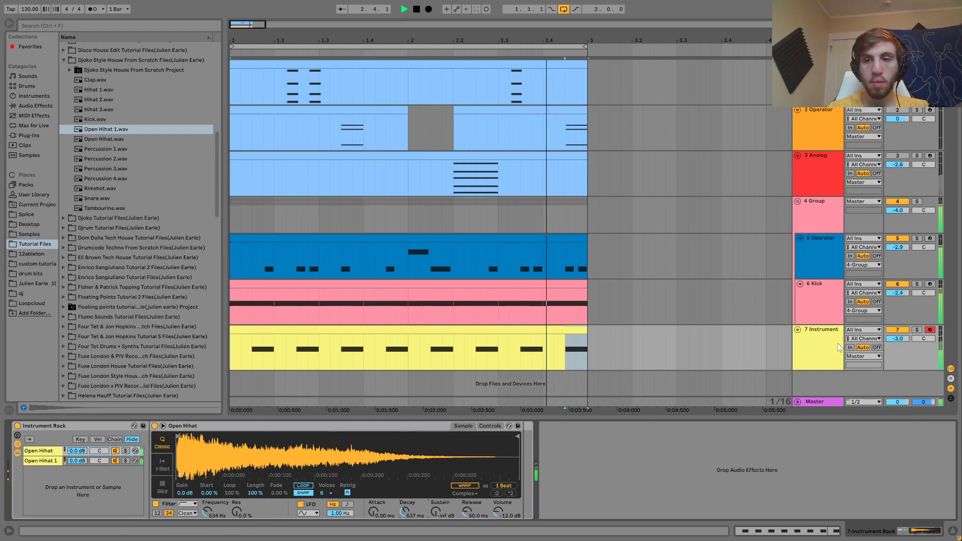
- Insert a MIDI track below the hi-hat track, and set the Open Hihat chain's Decay to 531 ms while playing the loop
left_click(823, 348)
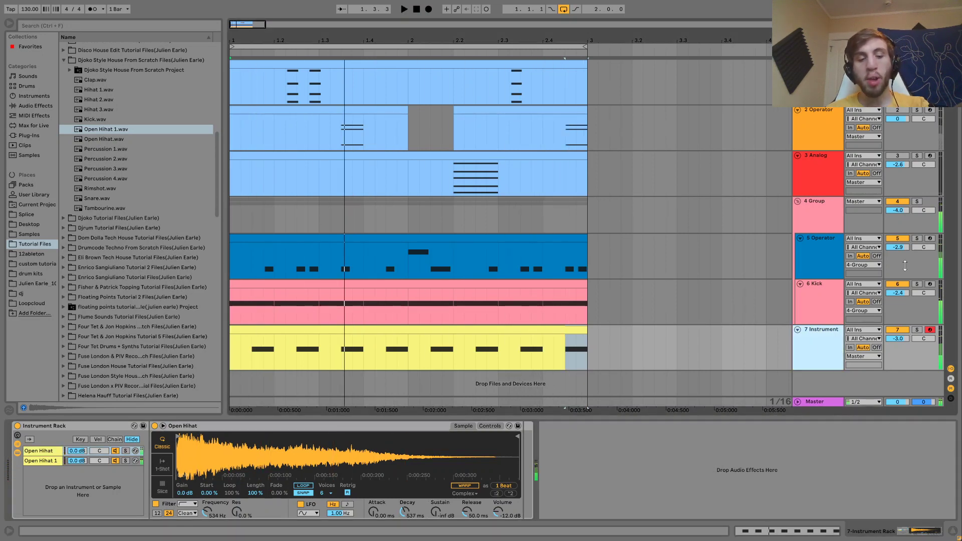
key("ctrl+shift+t")
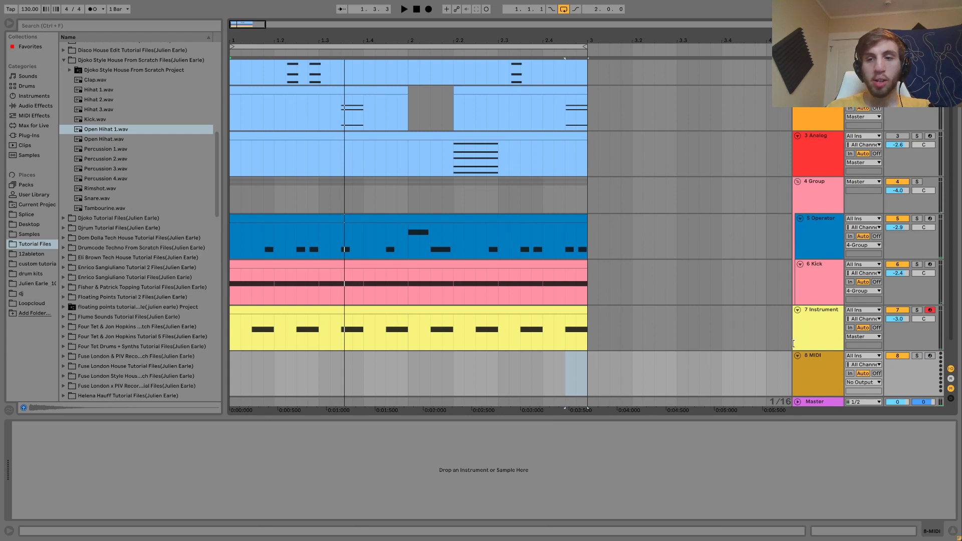
left_click(794, 344)
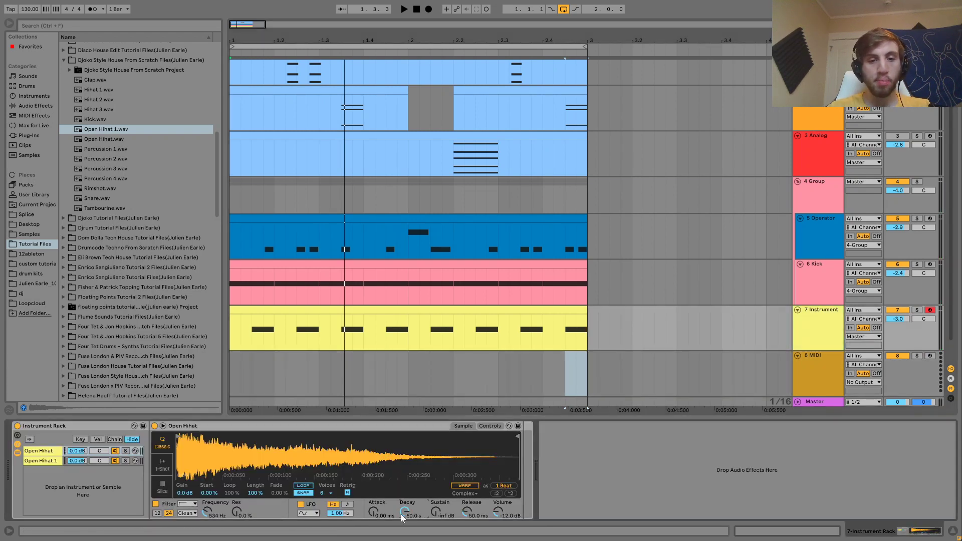
key("space")
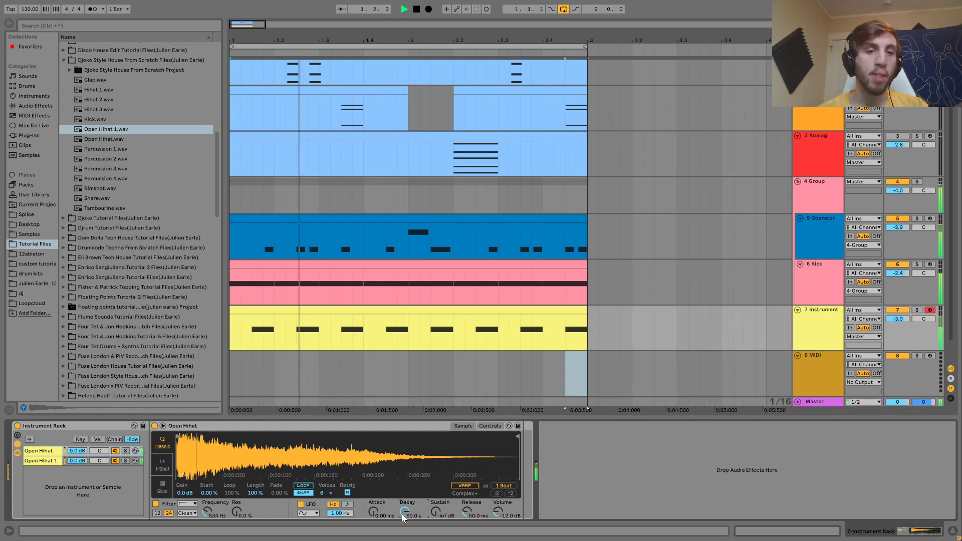
key("space")
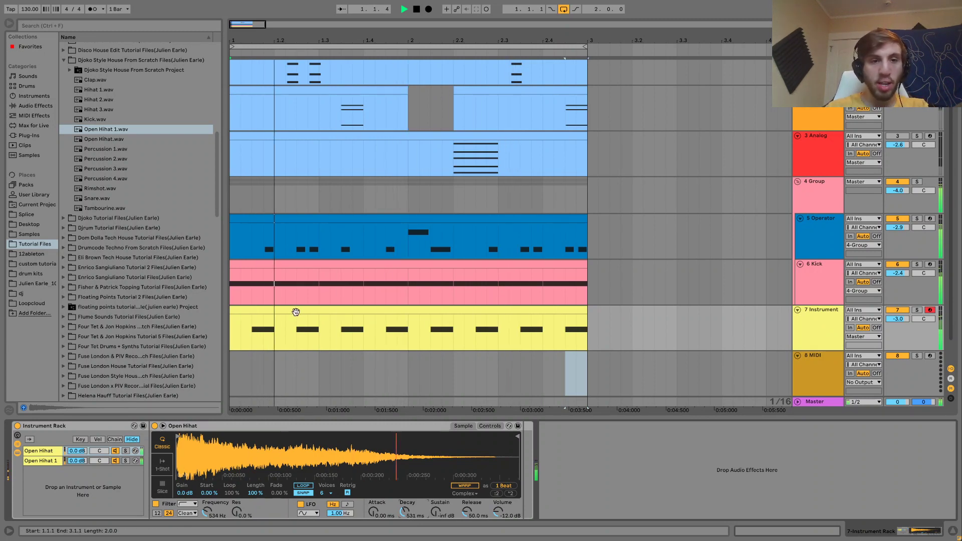
- Add a Saturator after the hi-hat Instrument Rack and lower the hi-hat track's volume to -5.0 dB during playback
left_click(294, 311)
left_click(33, 105)
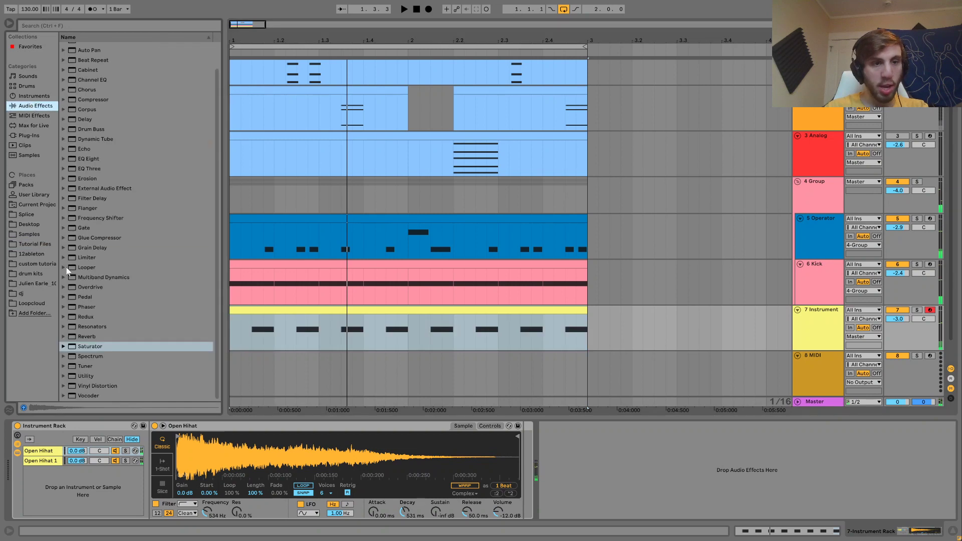
left_click_drag(91, 350, 556, 451)
key("space")
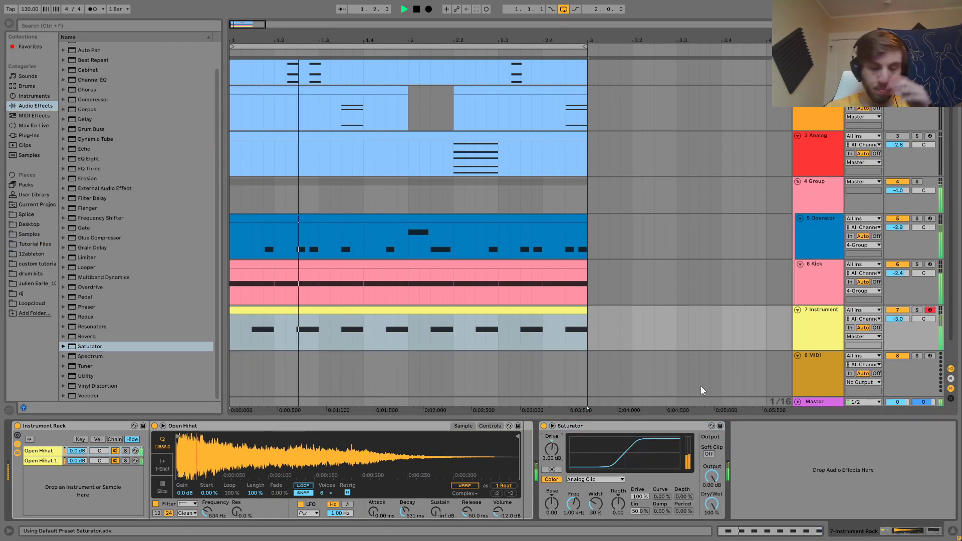
left_click_drag(899, 319, 864, 356)
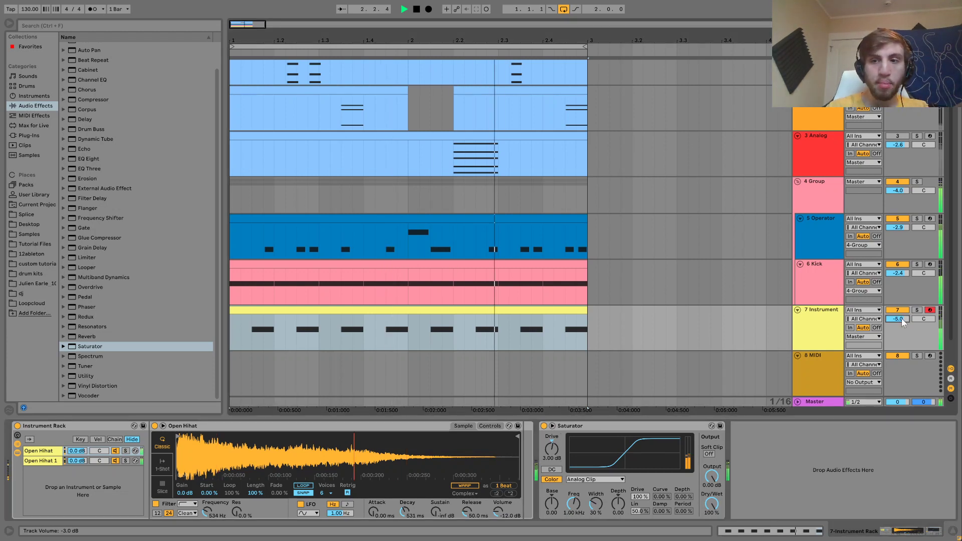
key("space")
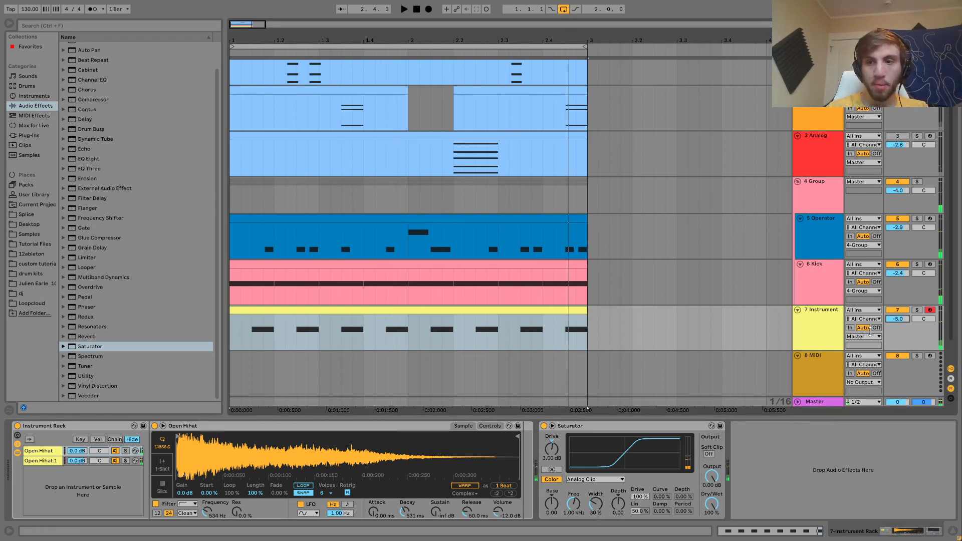
- Load Clap.wav from the Djoko Style House tutorial folder onto the empty MIDI track below the hi-hats
left_click(817, 381)
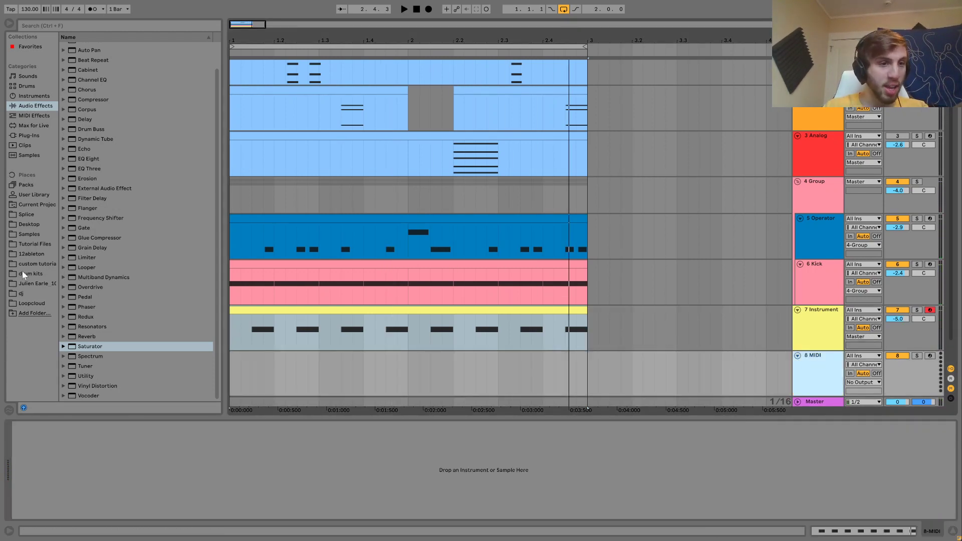
left_click(34, 245)
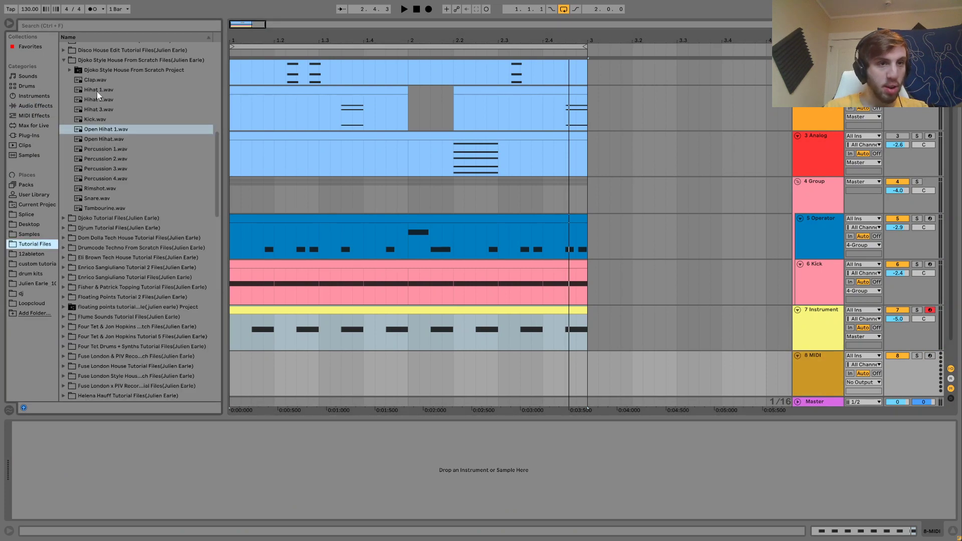
left_click(91, 80)
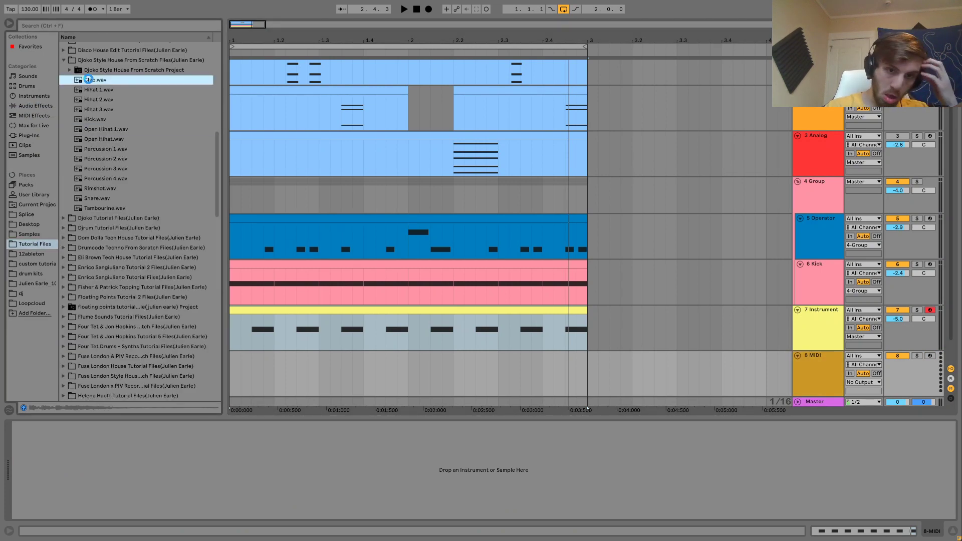
left_click_drag(90, 80, 438, 356)
left_click(382, 379)
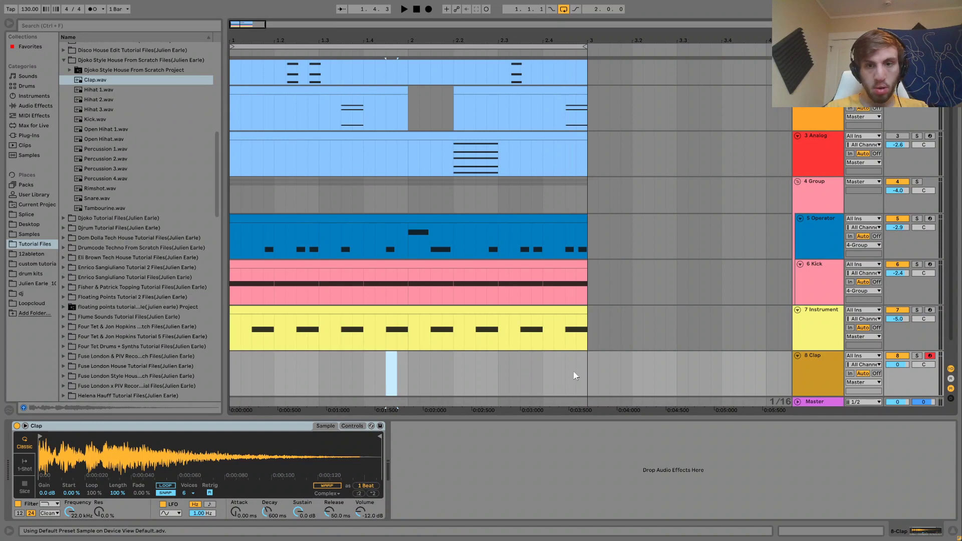
- Create a two-bar MIDI clip on the Clap track and add a one-beat C3 note on beat 1.2
left_click_drag(590, 381, 228, 380)
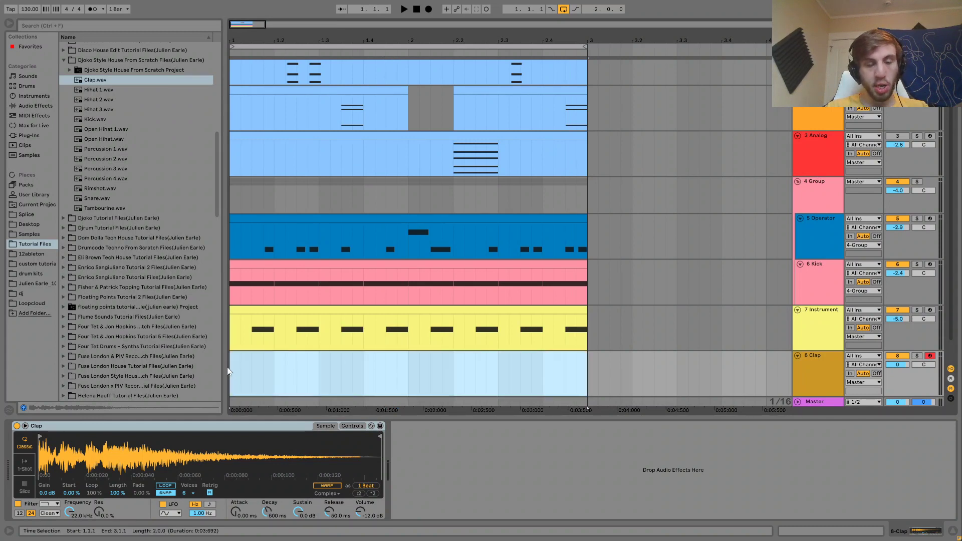
key("ctrl+shift+m")
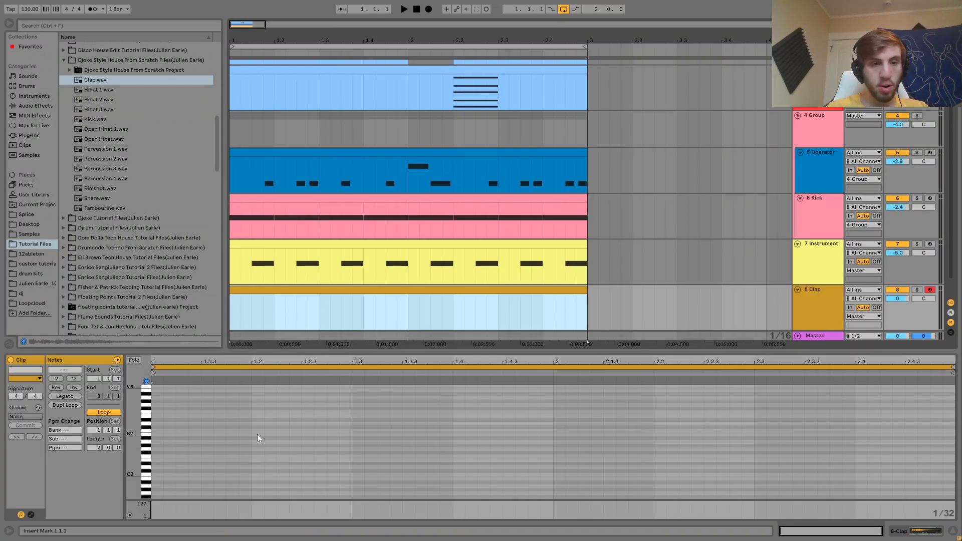
double_click(254, 431)
key("shift+Right")
key("shift+Right")
key("shift+Right")
key("shift+Right")
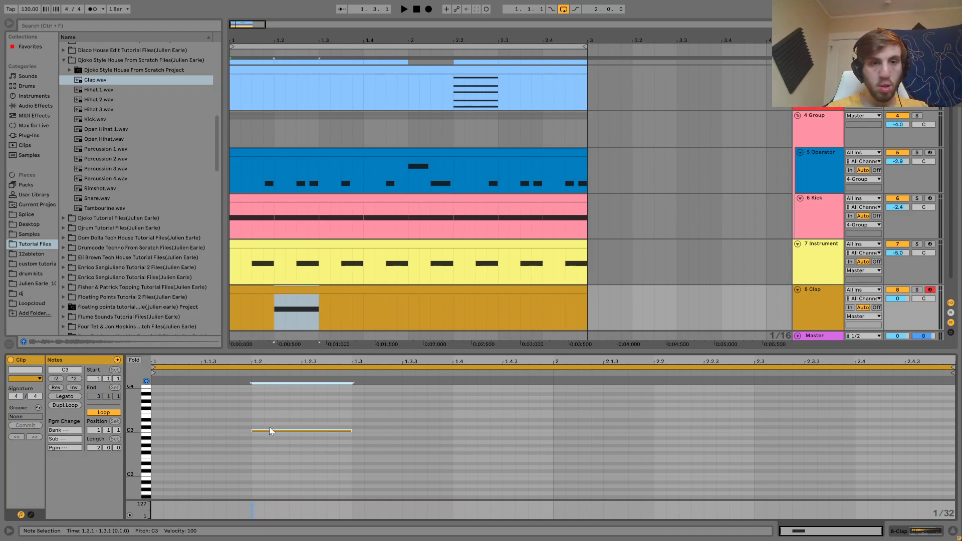
- Duplicate the first half-bar of the clap clip three times to fill two bars, joined as one clip, and play the loop
left_click_drag(322, 326, 228, 303)
key("ctrl+d")
key("ctrl+d")
key("ctrl+d")
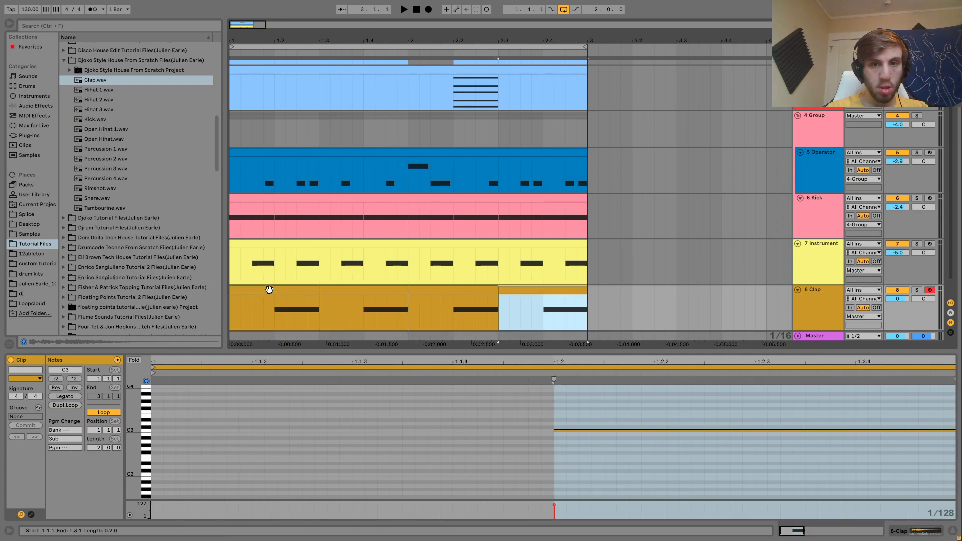
left_click(268, 289)
key("space")
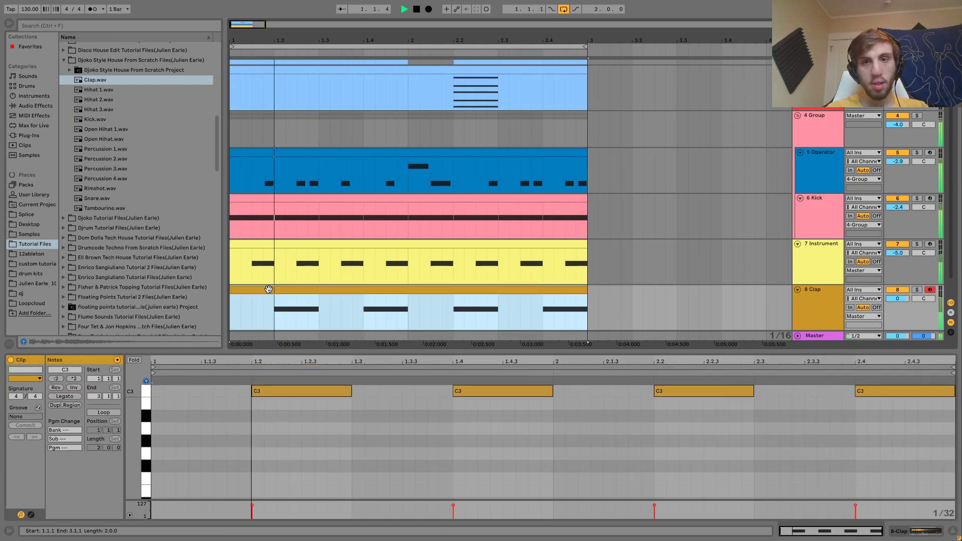
- Set the Open Hihat chain's Decay to 379 ms and the hi-hat track's volume to -4.4 dB during playback
key("shift+Tab")
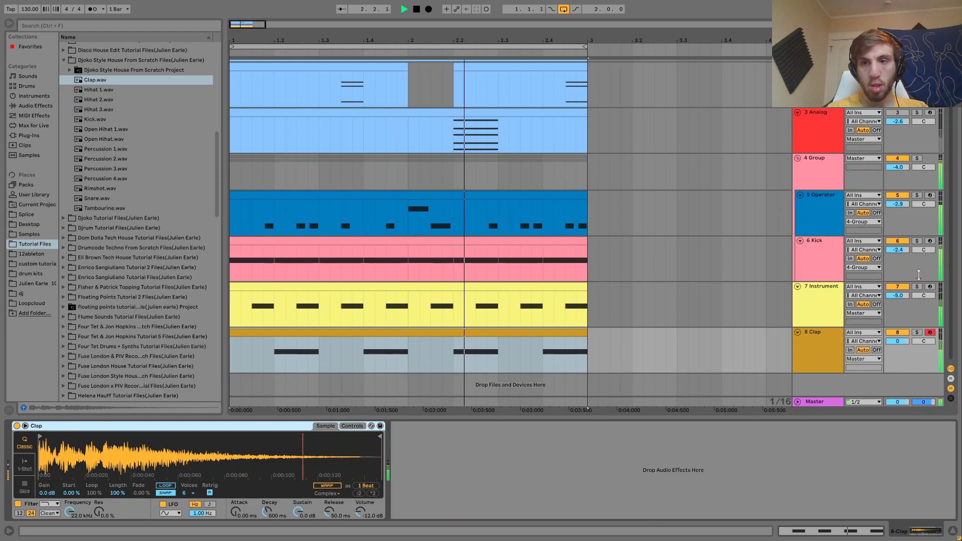
left_click(670, 323)
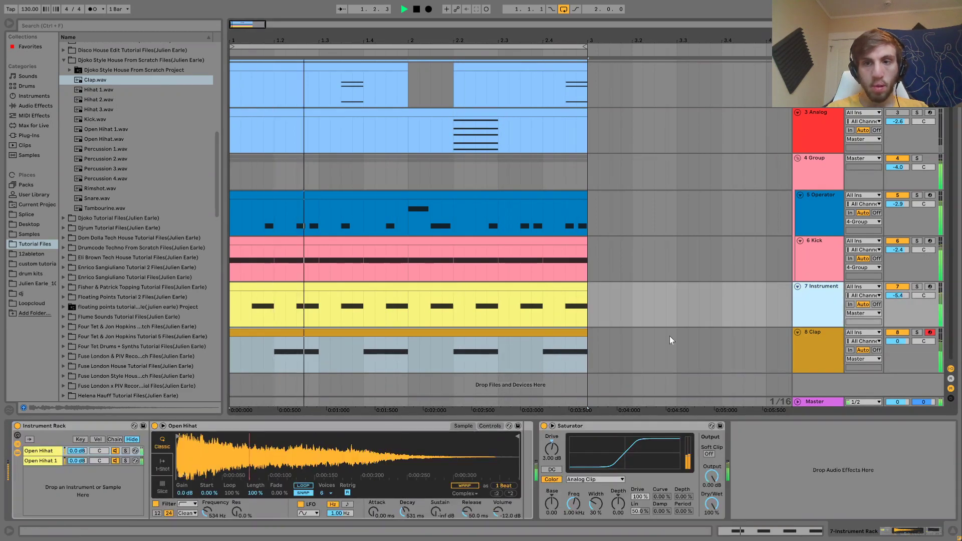
left_click_drag(404, 510, 405, 514)
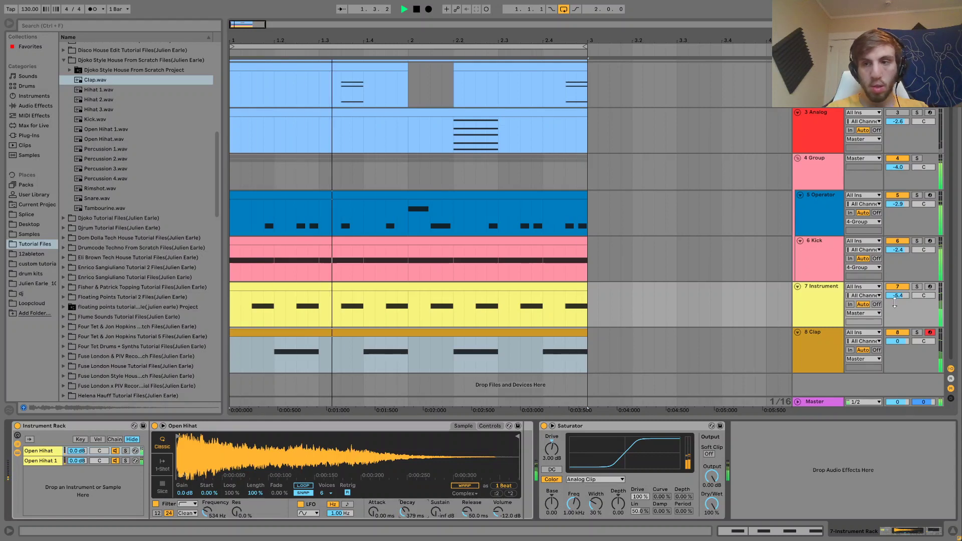
left_click_drag(898, 296, 898, 292)
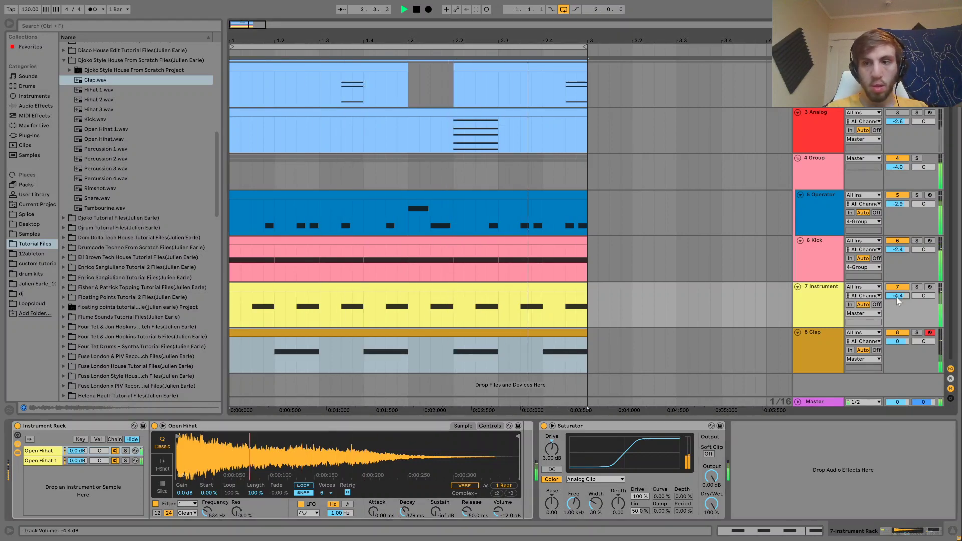
- Solo the Clap track briefly, unsolo it, and set the Open Hihat chain's Decay to 450 ms
left_click(830, 351)
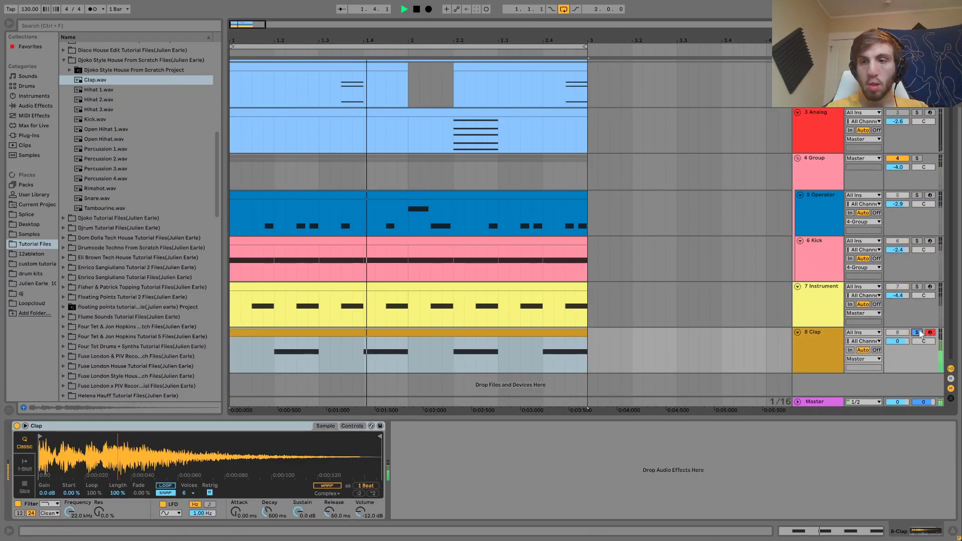
left_click(829, 347)
left_click(829, 318)
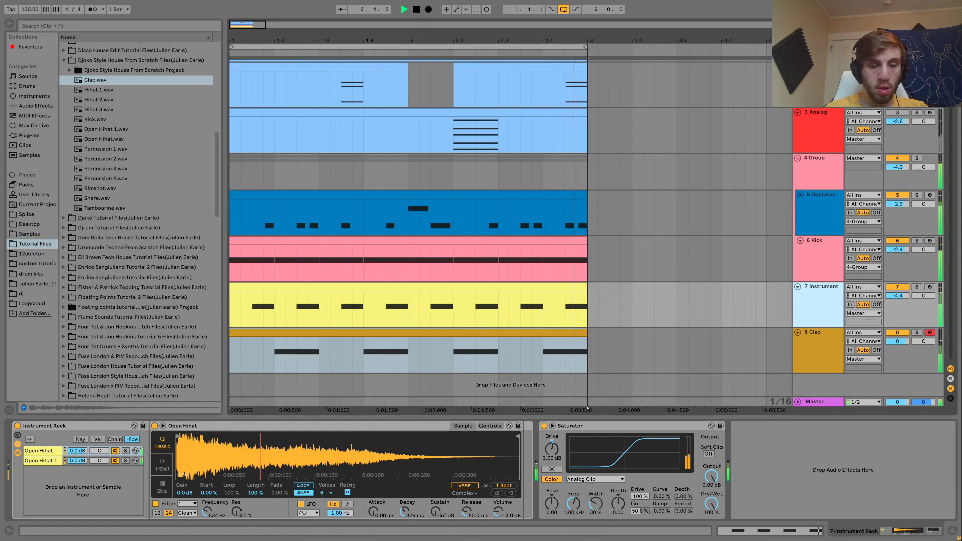
left_click_drag(406, 508, 407, 511)
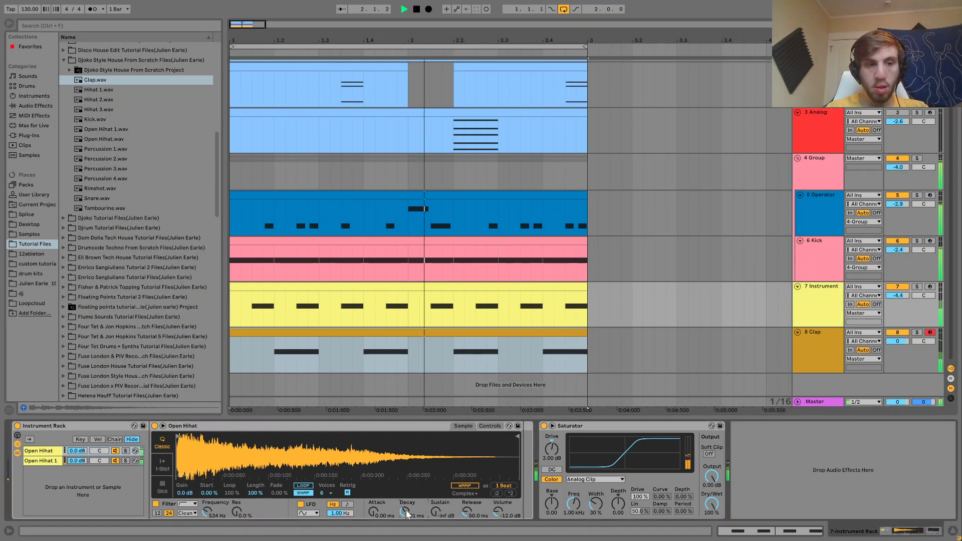
- Play the loop and lower the chord tracks together, bringing 2 Operator to -6.2 dB and 3 Analog to -8.8 dB
scroll(887, 247, "up", 2)
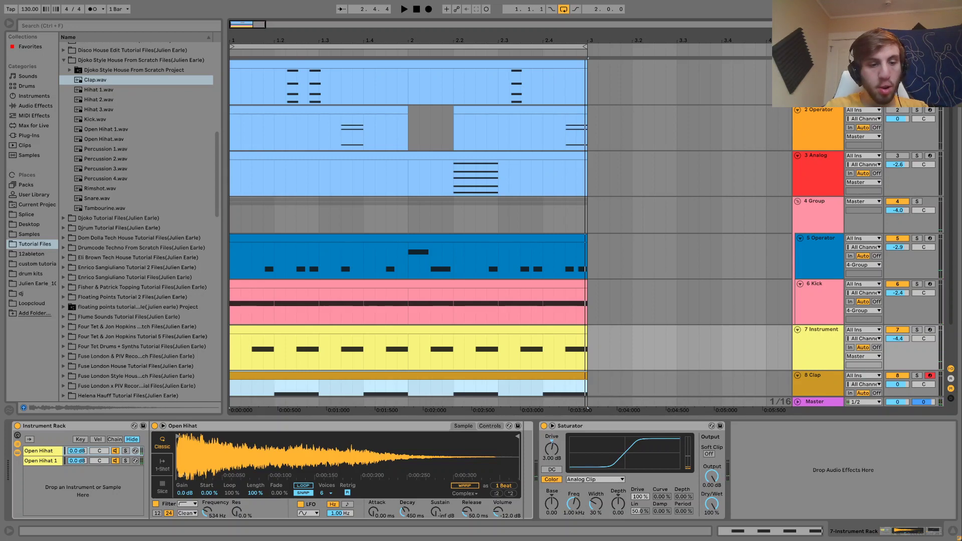
key("space")
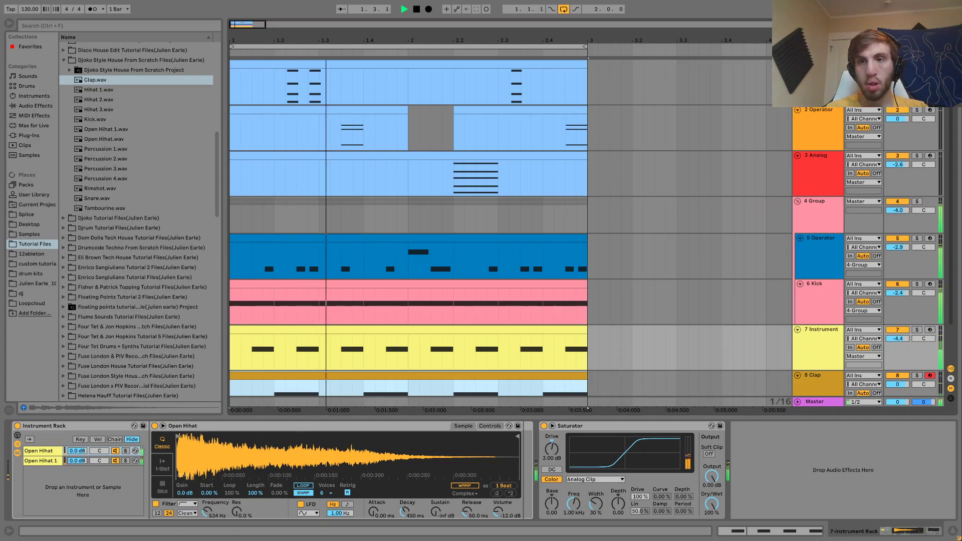
left_click(816, 83)
left_click(816, 173, "shift")
left_click_drag(900, 166, 899, 167)
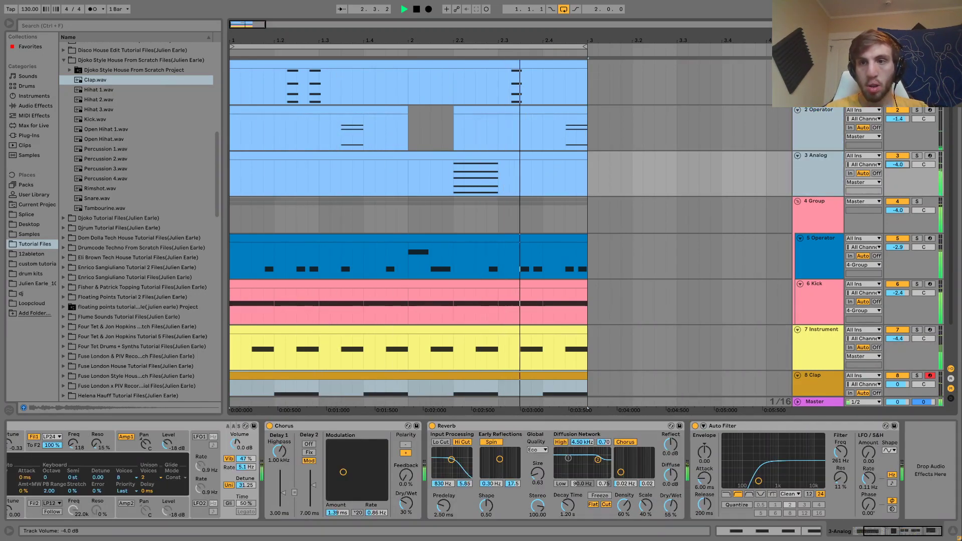
scroll(887, 250, "down", 3)
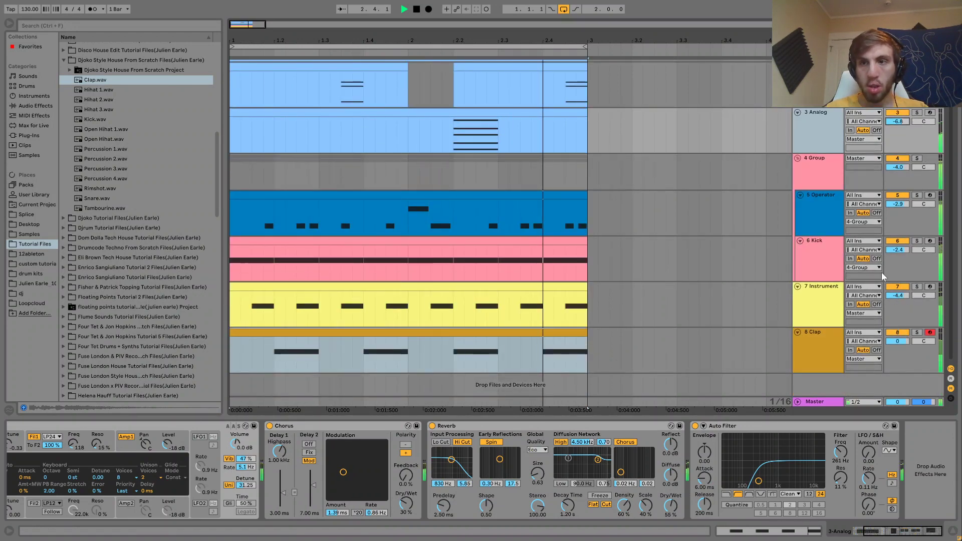
scroll(897, 201, "up", 3)
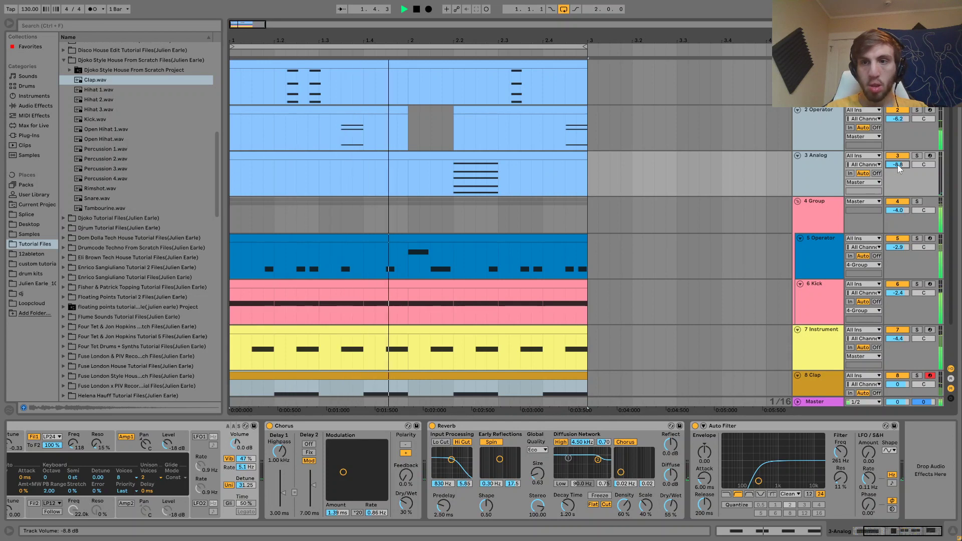
scroll(899, 169, "down", 3)
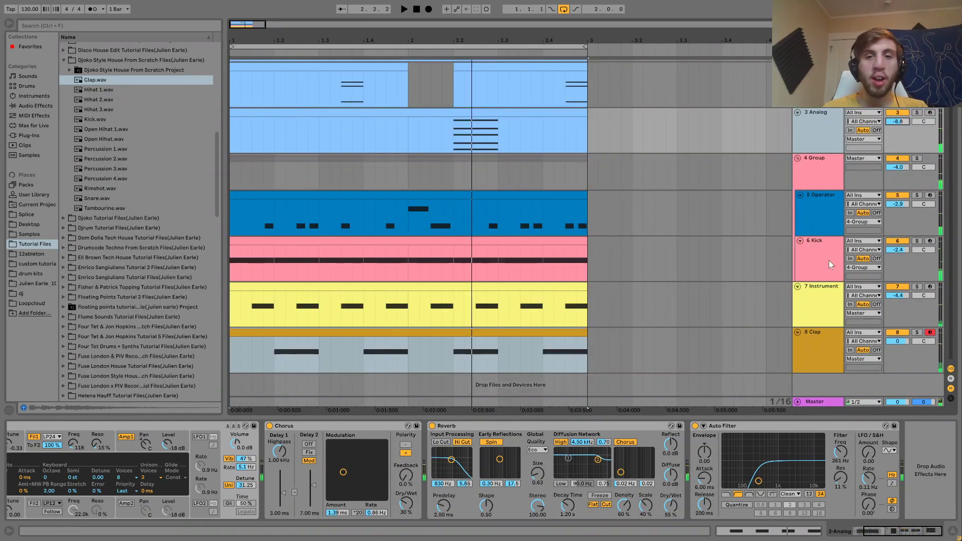
- Insert a MIDI track below the hi-hat track, preview the closed hi-hat samples, and load Hihat 3.wav onto it
left_click(817, 302)
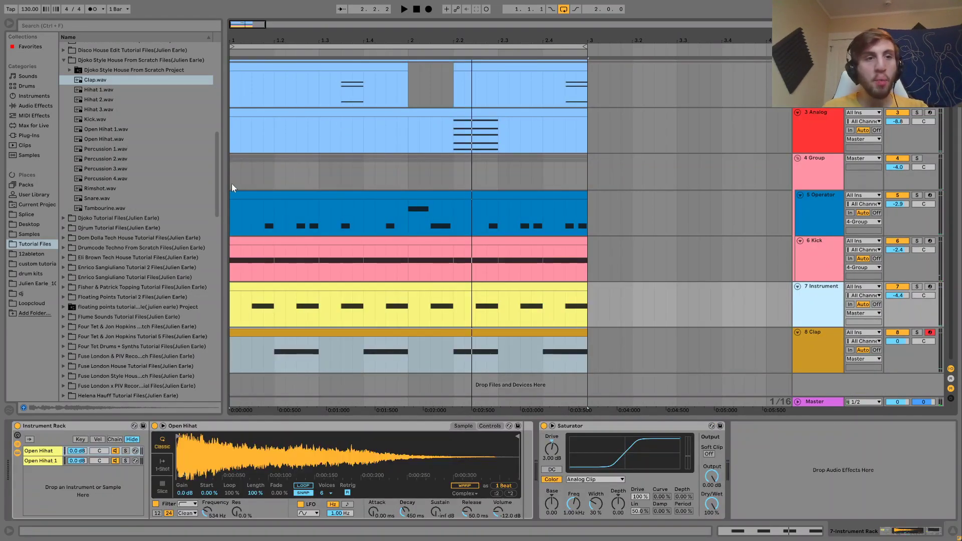
key("ctrl+shift+t")
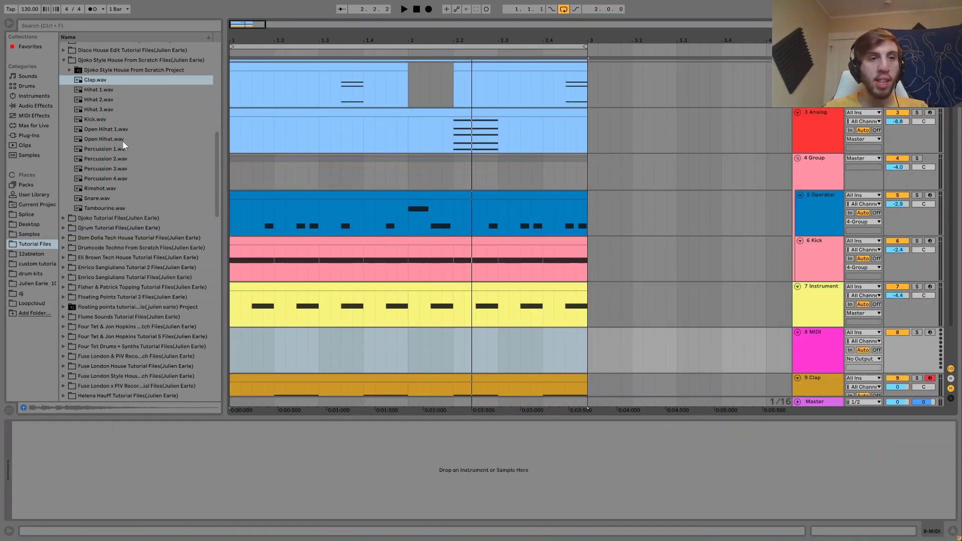
left_click(93, 90)
key("Down")
key("Down")
key("Up")
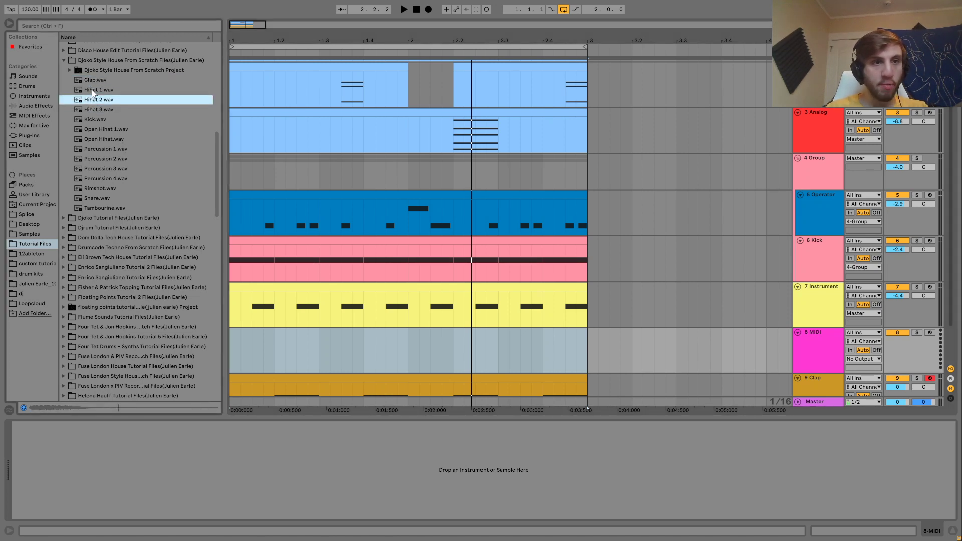
key("Down")
left_click_drag(158, 133, 443, 374)
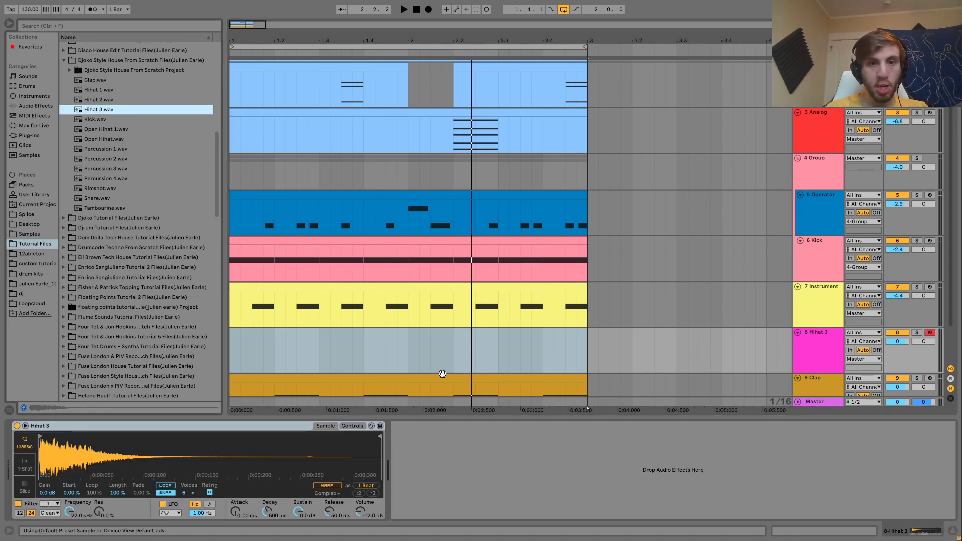
- Create a two-bar clip on the Hihat 3 track with a sixteenth-long C3 note at 1.2.4, nudged slightly late
left_click_drag(599, 349, 477, 361)
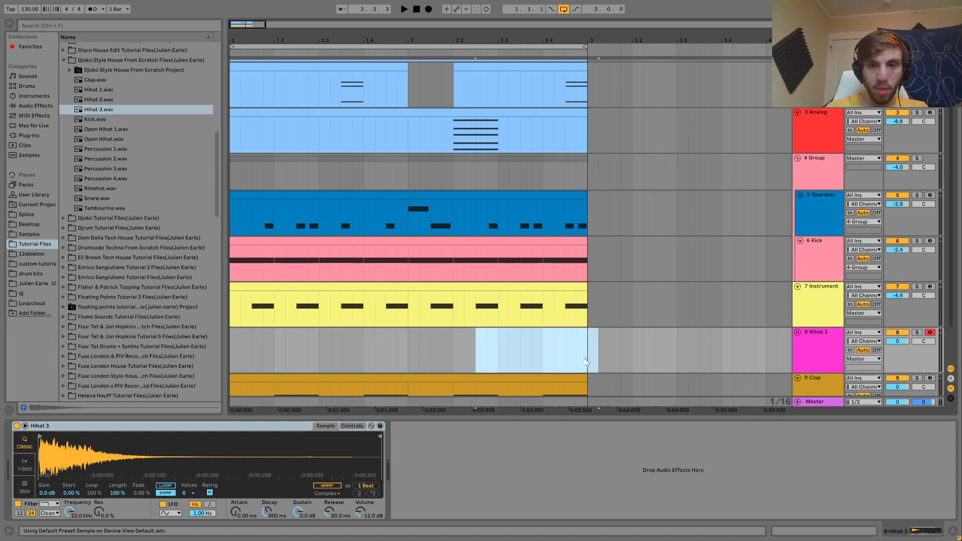
left_click_drag(585, 362, 232, 355)
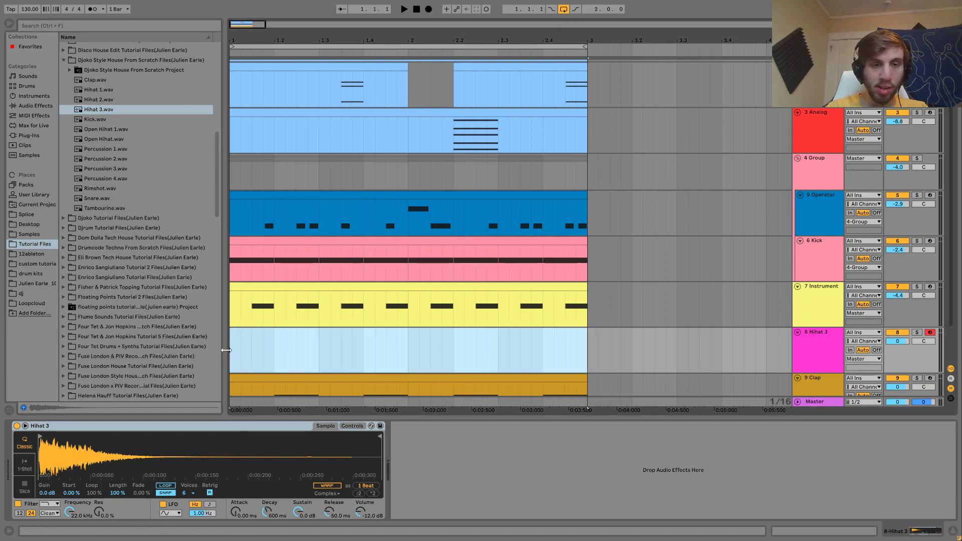
key("ctrl+shift+m")
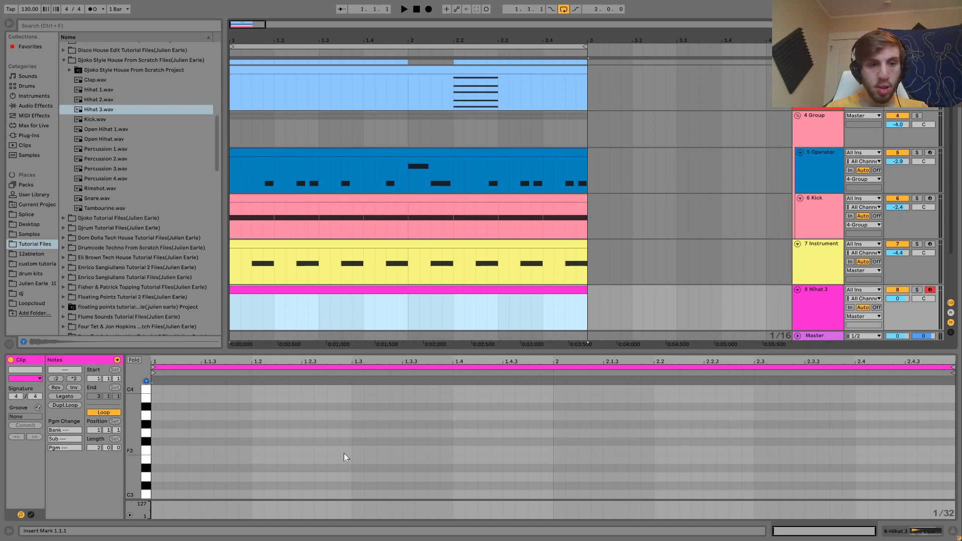
double_click(325, 496)
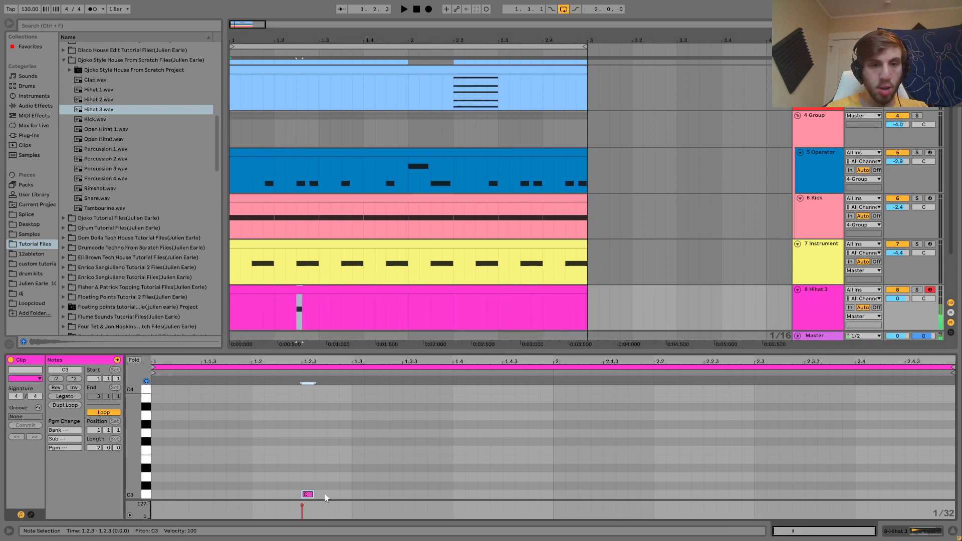
key("shift+Left")
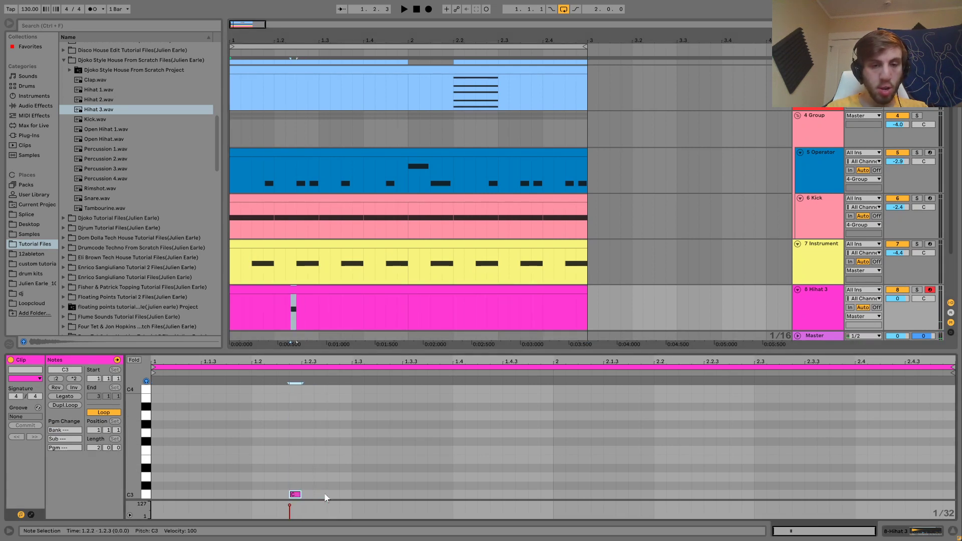
key("Right")
key("Right")
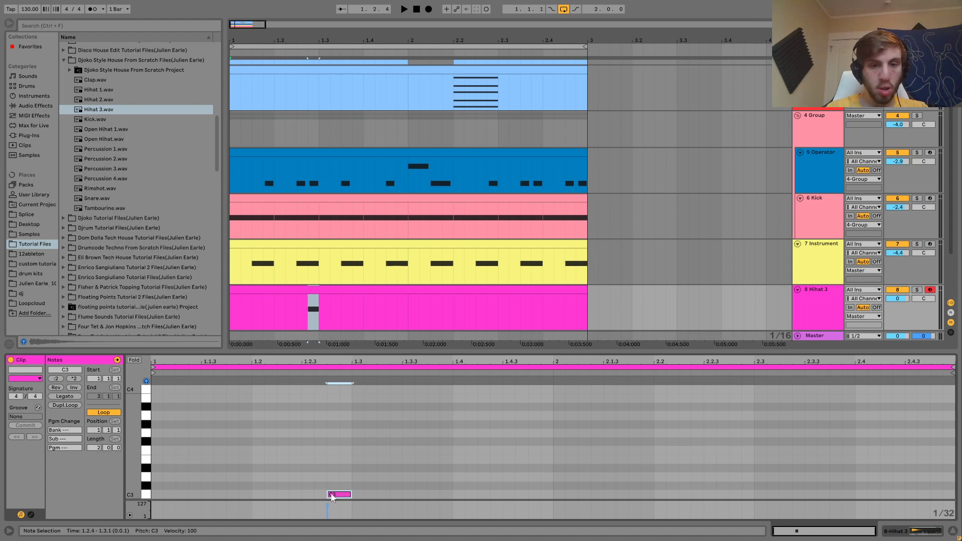
left_click_drag(337, 495, 339, 495)
- Play the loop, repeat the Hihat 3 note just after 1.4.2, and duplicate the one-bar pattern into bar 2
key("space")
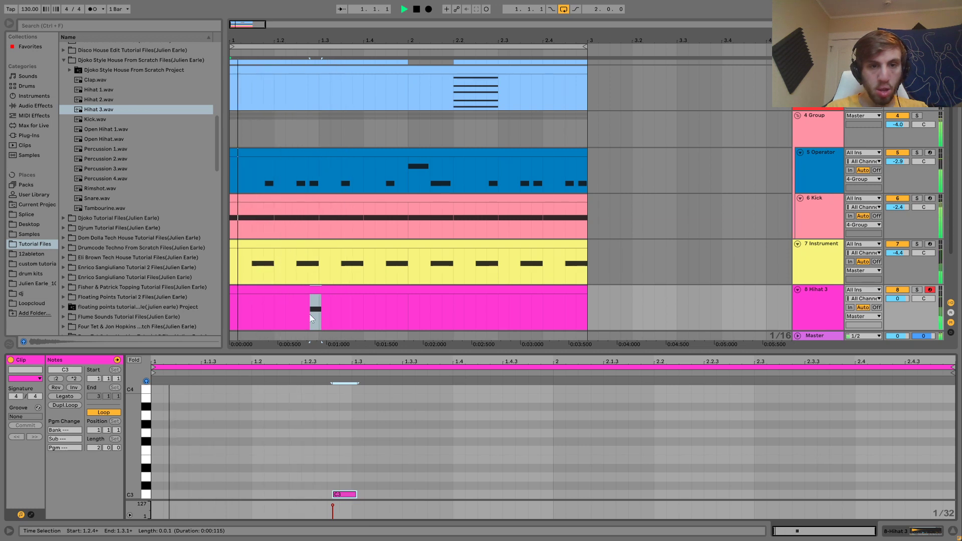
key("space")
key("space")
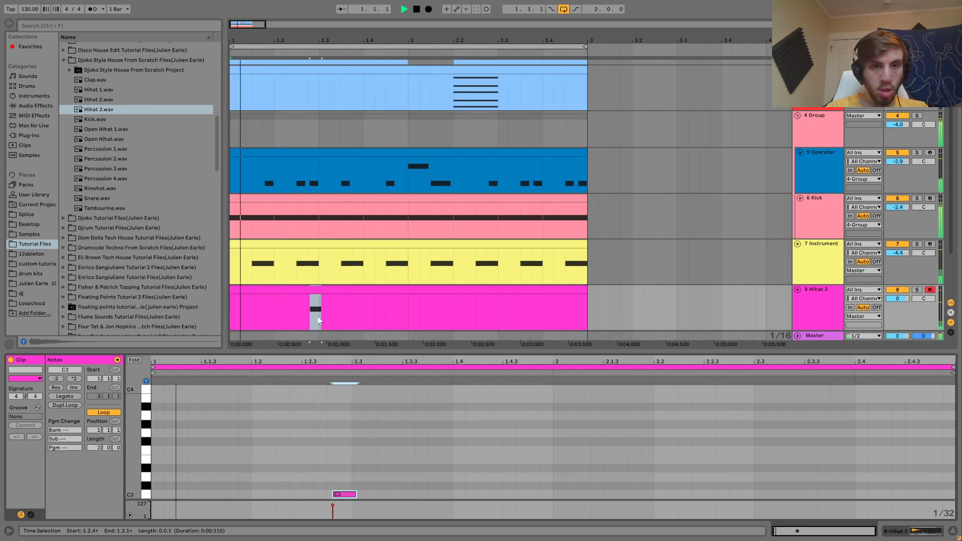
left_click_drag(304, 317, 224, 305)
key("ctrl+d")
key("space")
key("ctrl+d")
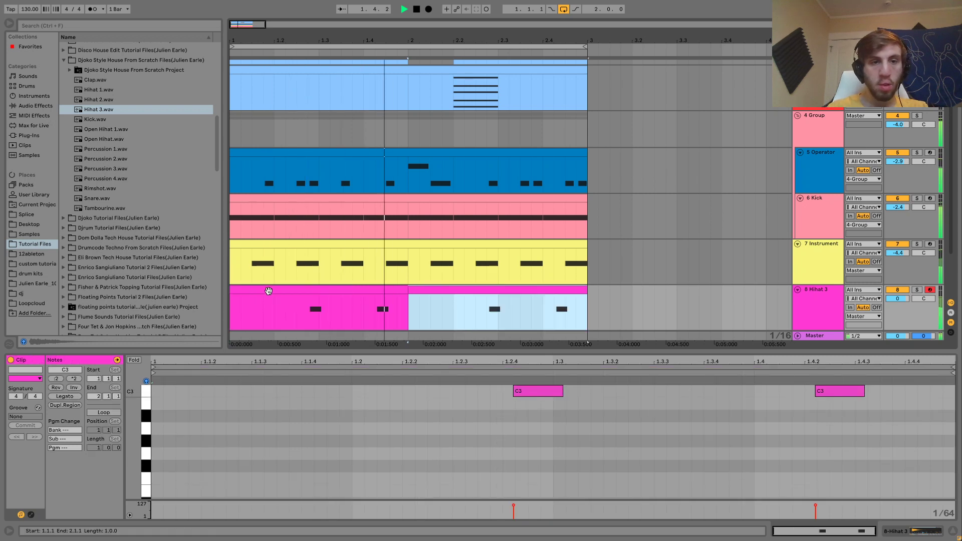
- Lower the Hihat 3 track's volume to -3.0 dB while the loop plays
left_click(269, 288)
left_click(901, 299)
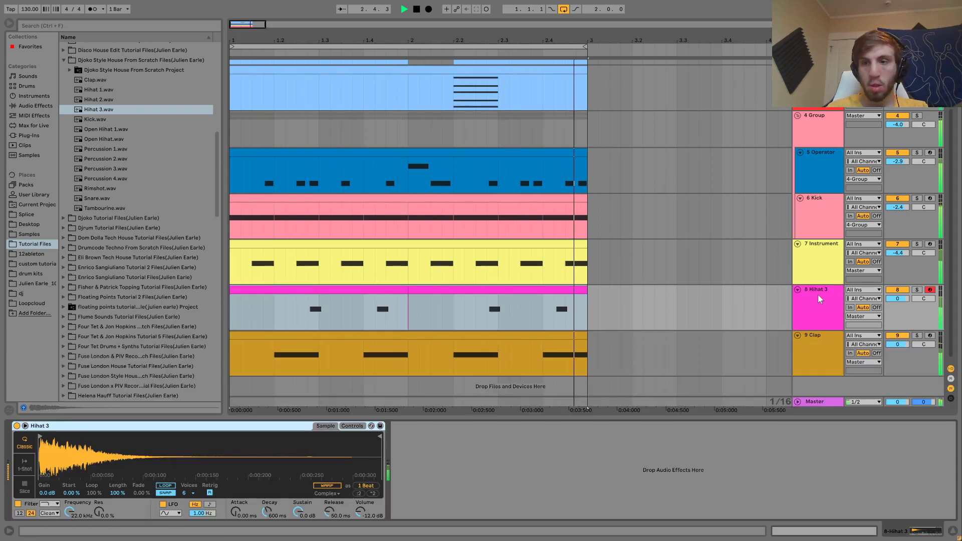
left_click_drag(902, 300, 901, 309)
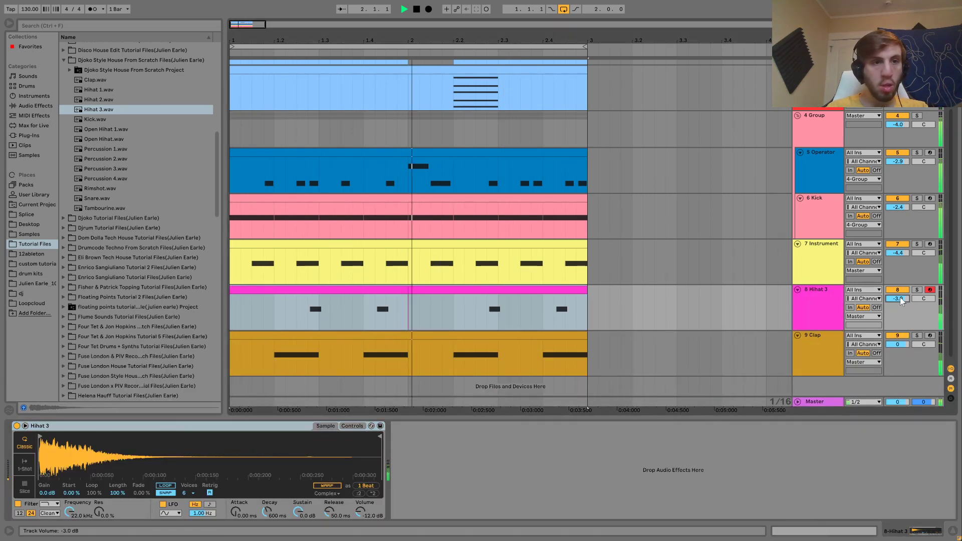
- Insert a MIDI track below the Hihat 3 track, preview the hi-hat samples, and load Hihat 2.wav onto it
left_click(92, 93)
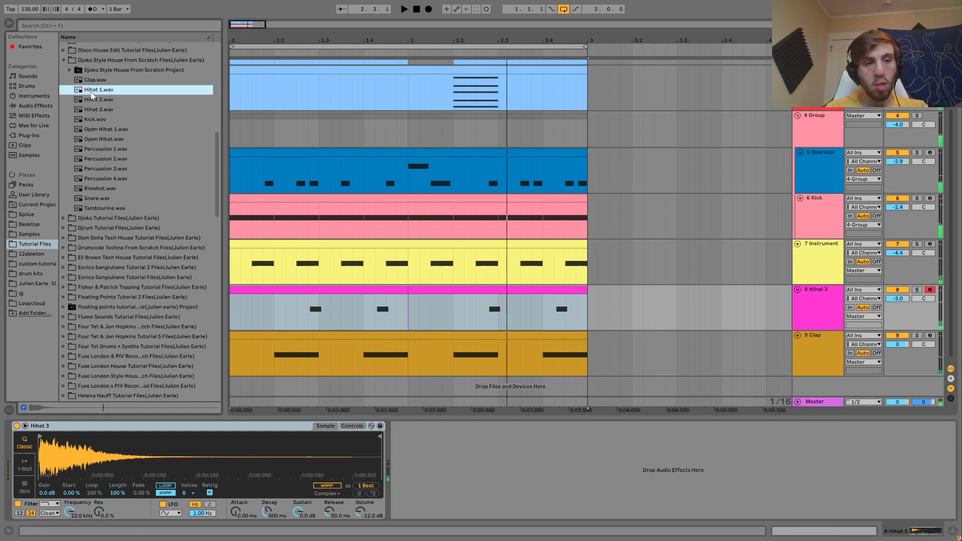
key("ctrl+shift+t")
key("Down")
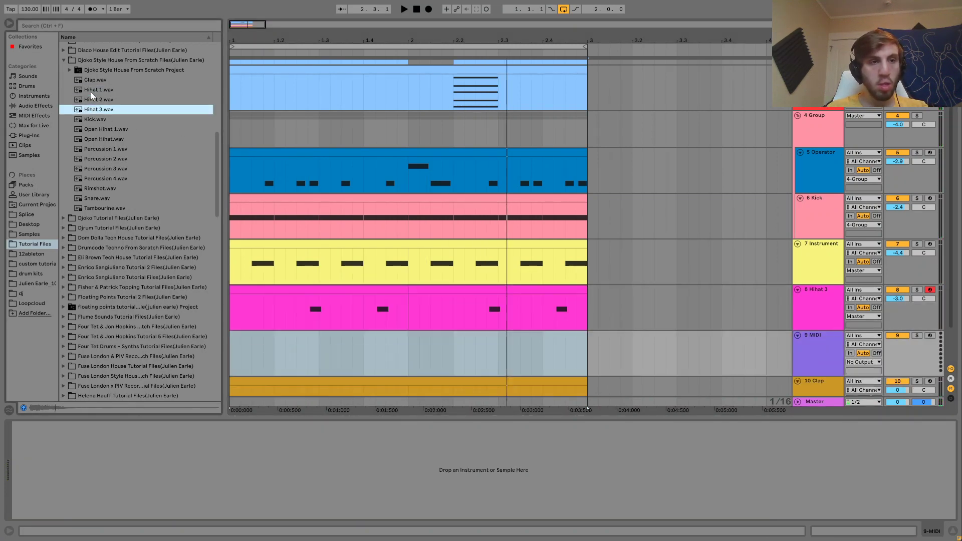
key("Return")
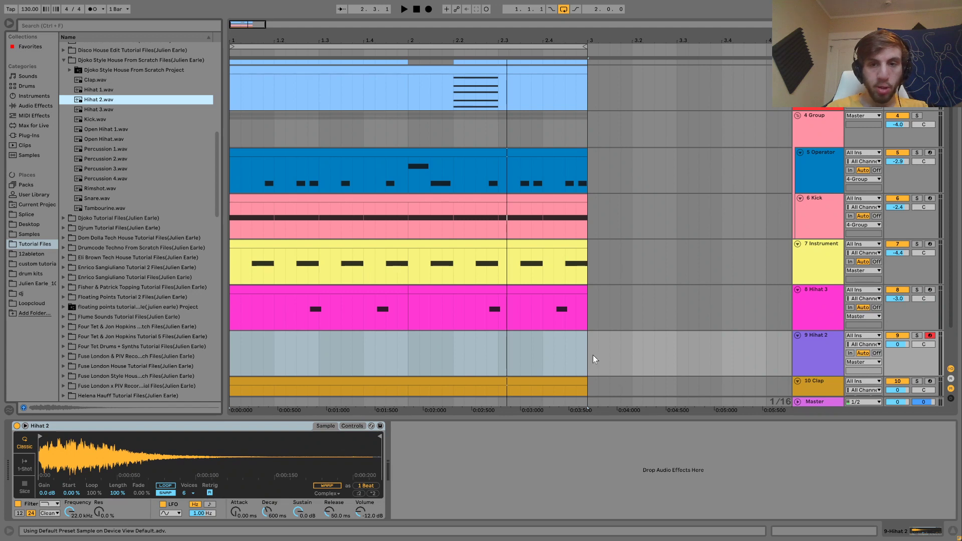
- Fold all tracks, duplicate the two-bar arrangement three times to fill eight bars, and set the loop to those eight bars
left_click_drag(587, 359, 230, 351)
left_click(817, 313)
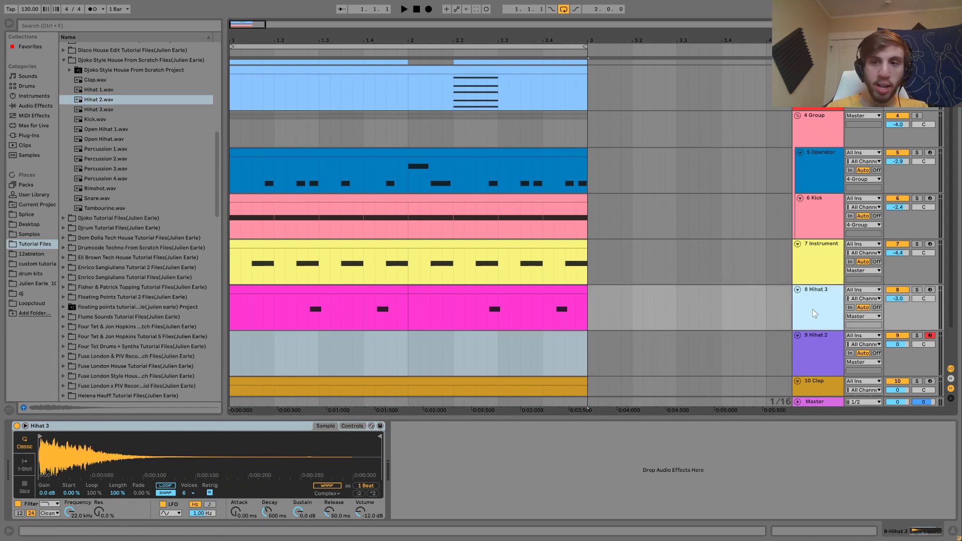
scroll(817, 313, "up", 3)
left_click(810, 211)
key("ctrl+a")
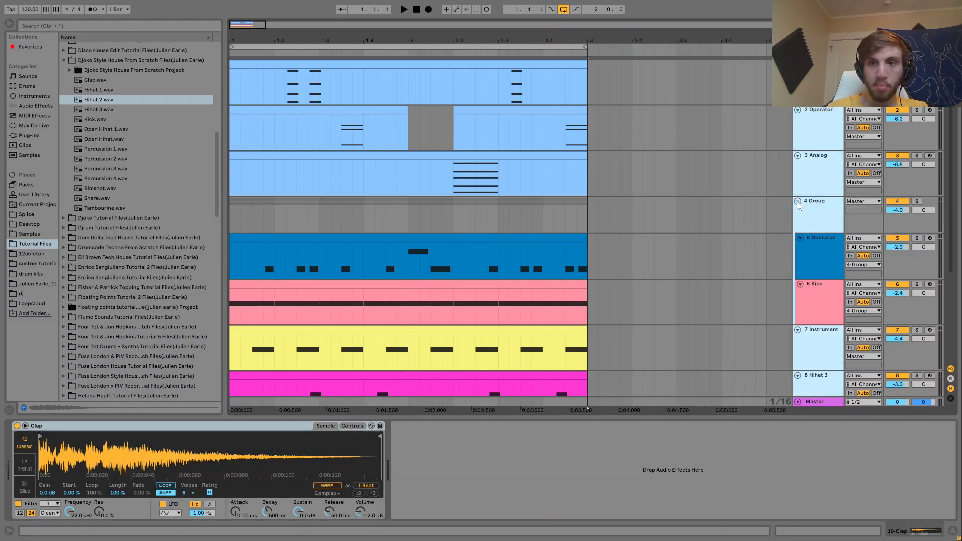
left_click(798, 202)
left_click_drag(506, 40, 505, 15)
left_click_drag(255, 132, 227, 74)
key("ctrl+d")
key("ctrl+d")
key("ctrl+d")
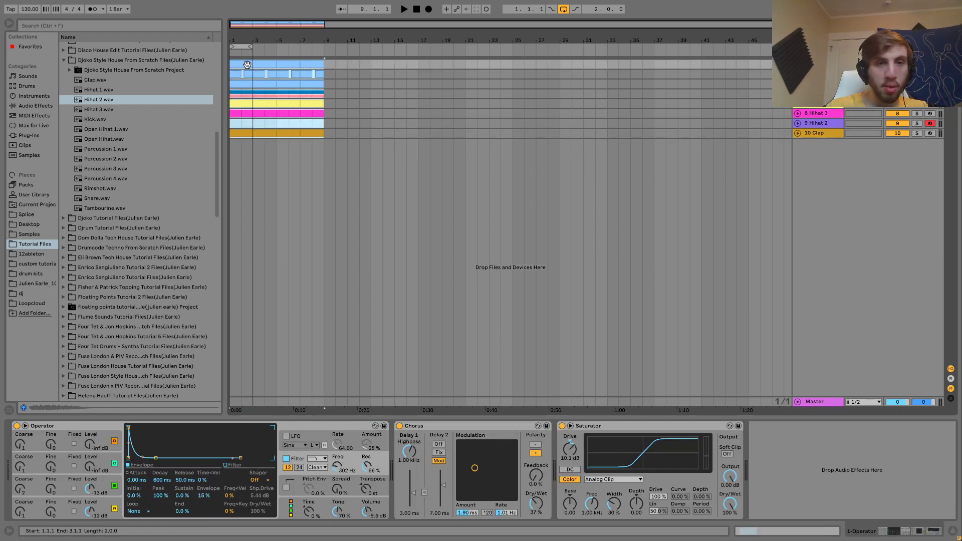
key("ctrl+l")
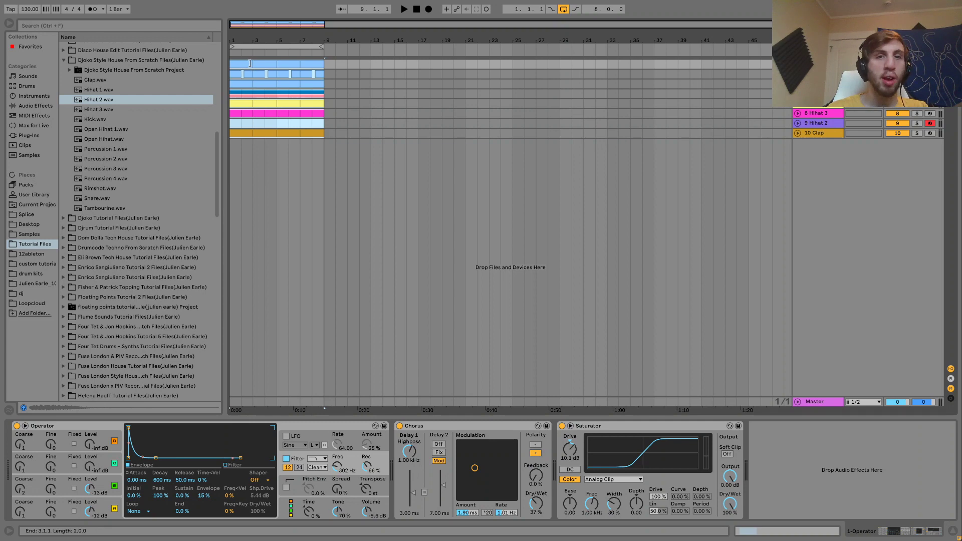
- Create a four-bar clip on the Hihat 2 track with a roughly sixteenth-long C3 note just after 1.3.2
left_click_drag(245, 34, 344, 112)
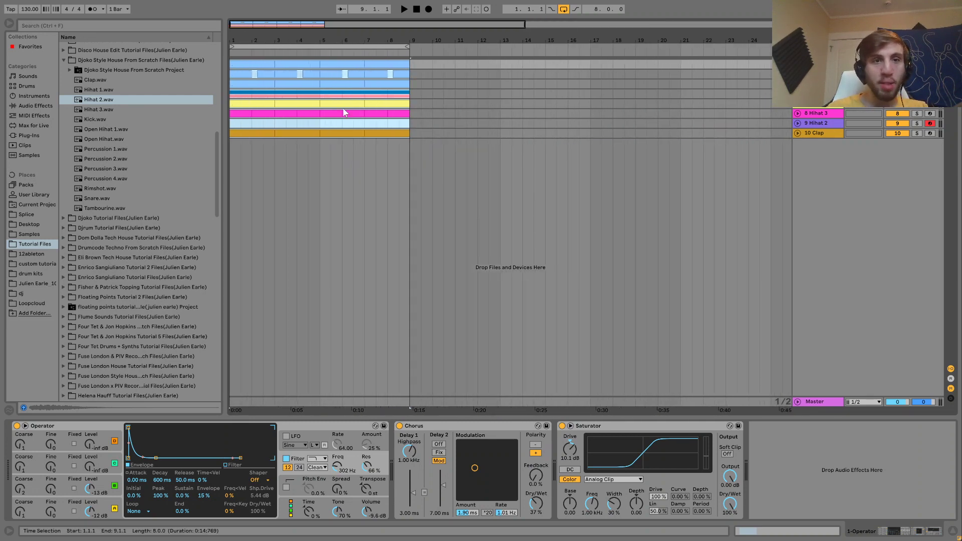
left_click(318, 126)
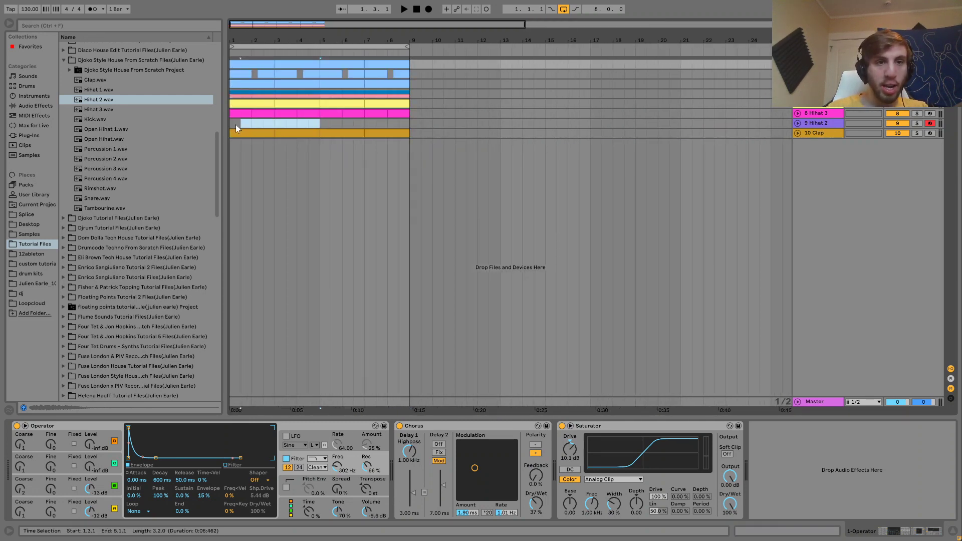
key("ctrl+shift+m")
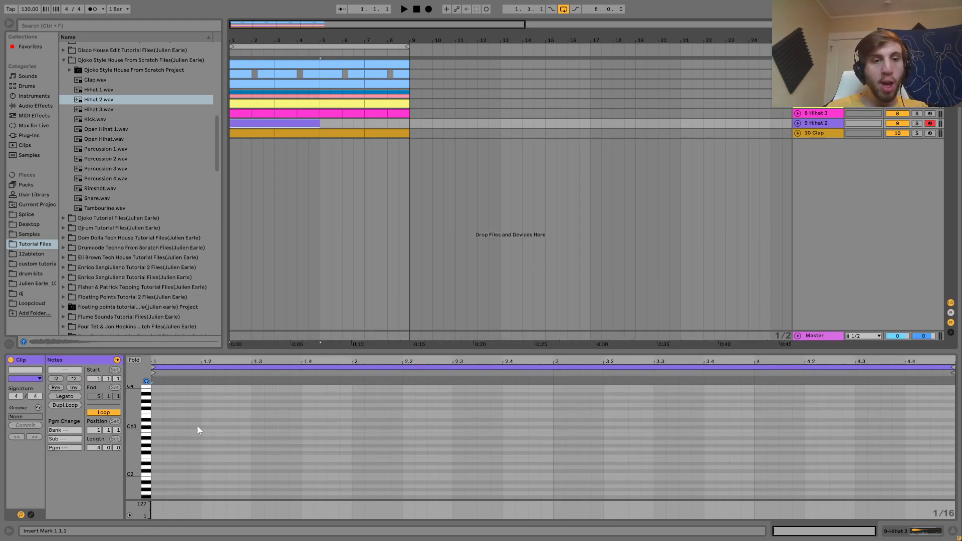
key("space")
double_click(266, 431)
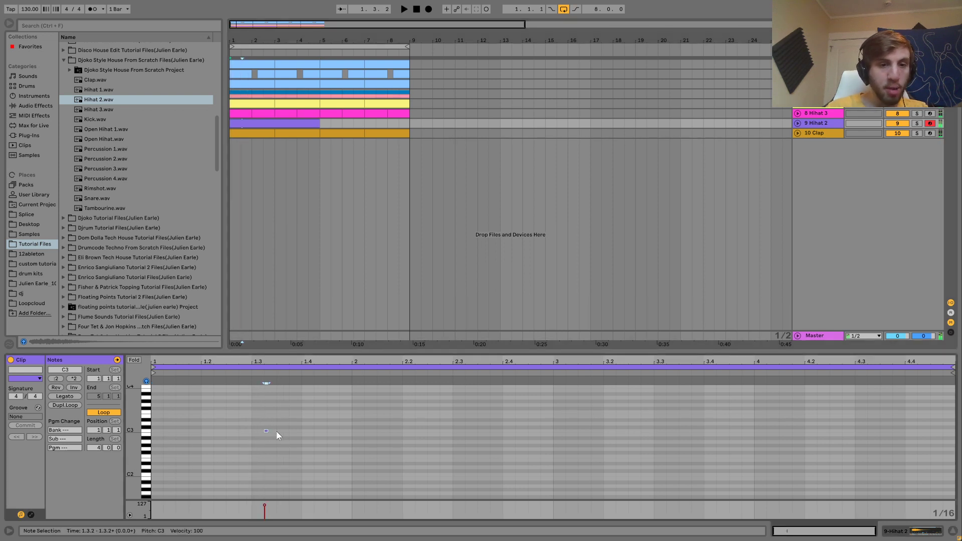
left_click_drag(267, 432, 279, 432)
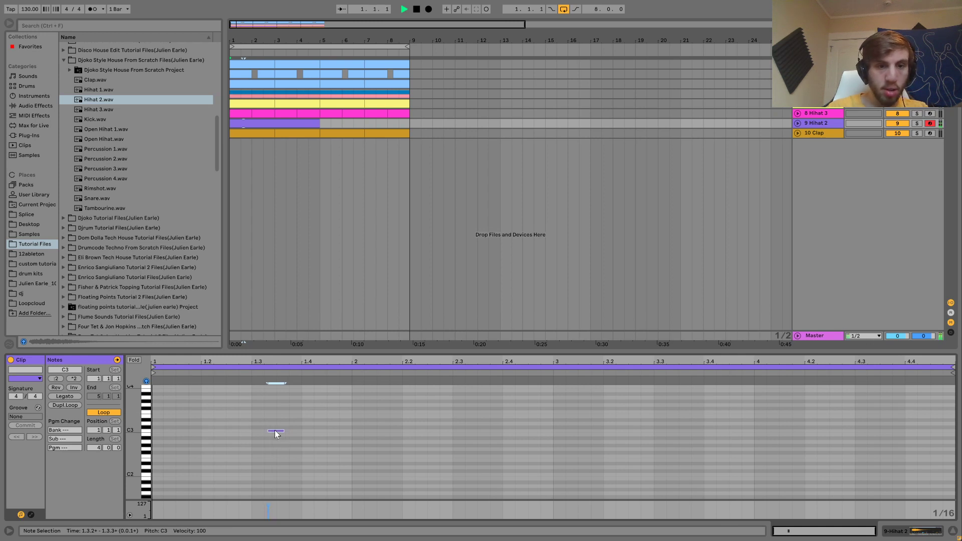
key("space")
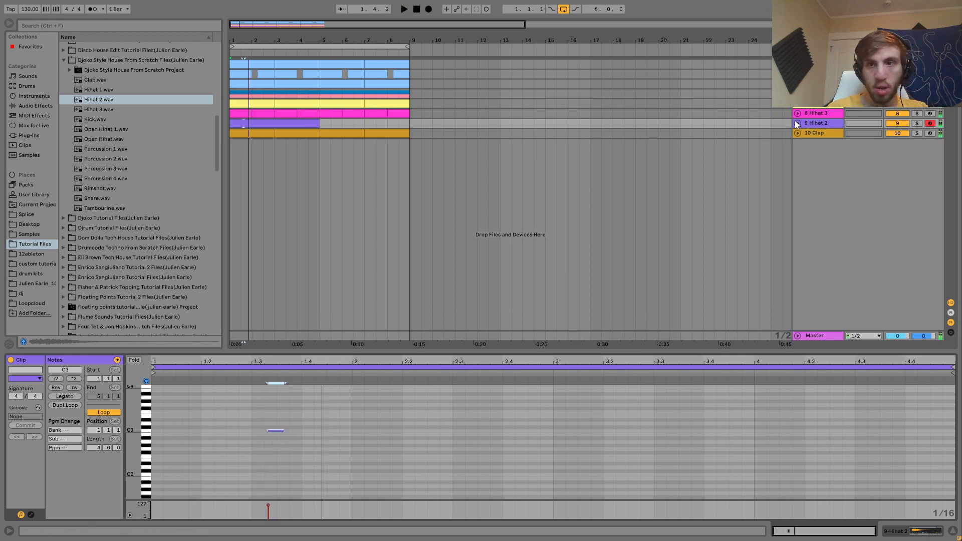
- Unfold the Hihat 2 track and lower its volume to -5.2 dB during playback
left_click(798, 124)
key("space")
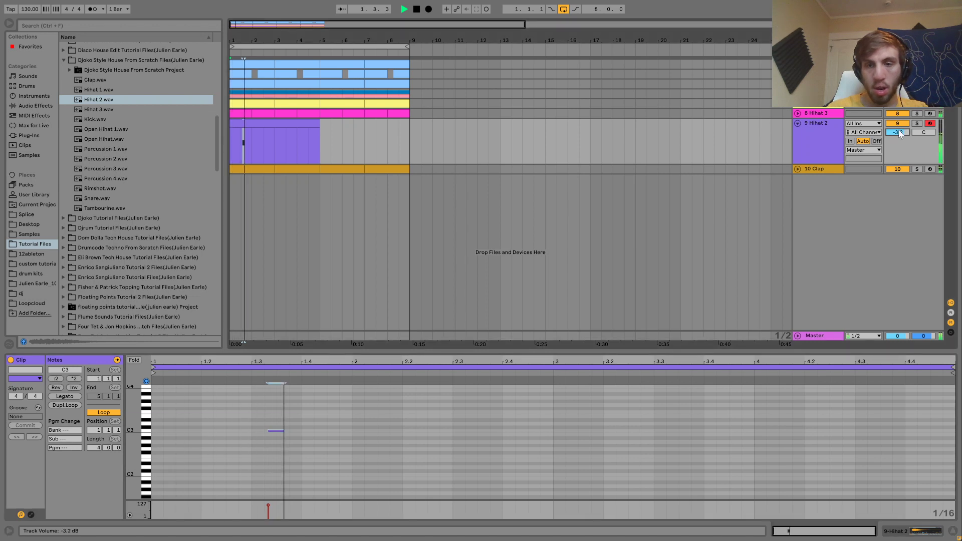
left_click_drag(898, 130, 898, 138)
key("space")
key("space")
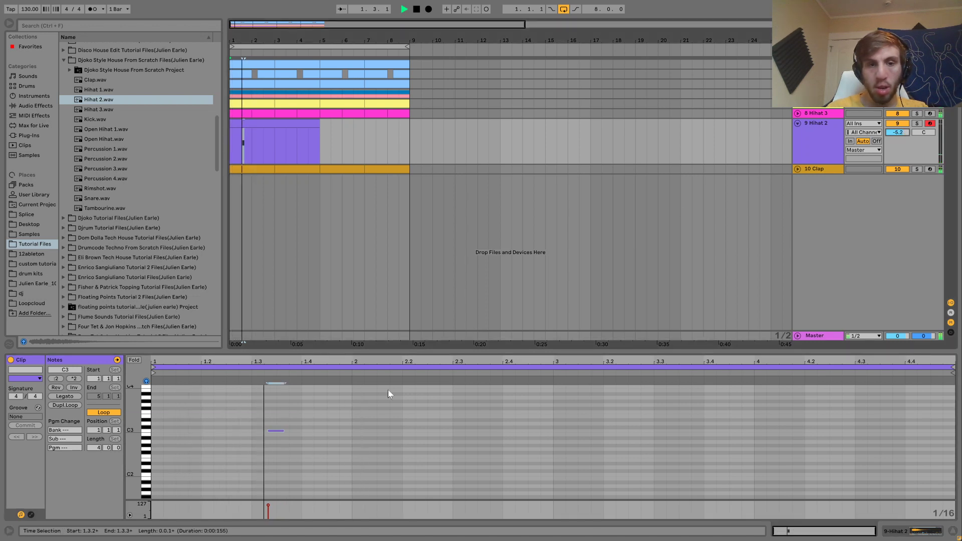
- Move the Hihat 2 note later to just after 1.4.4 and play the loop
left_click_drag(273, 431, 282, 431)
key("space")
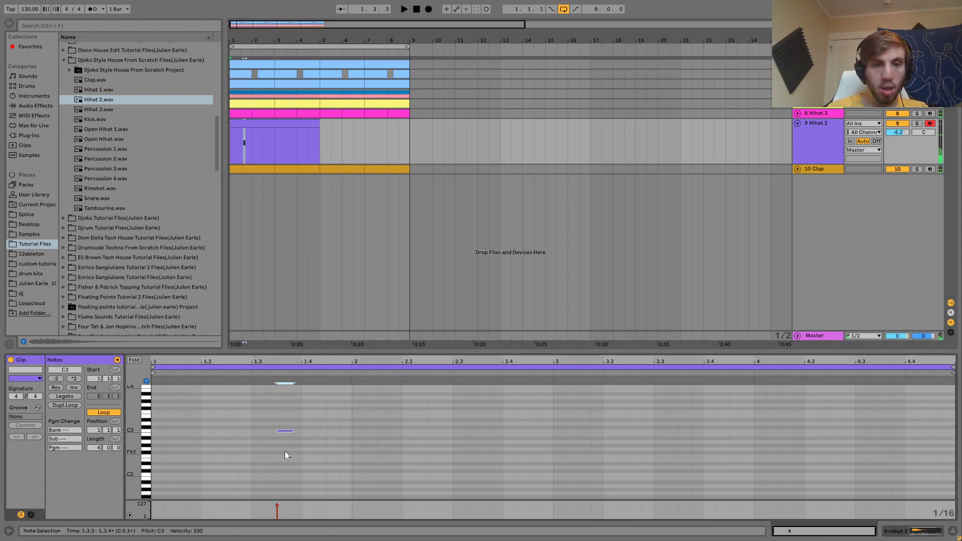
key("Right")
key("Right")
key("Right")
key("Right")
key("Right")
key("space")
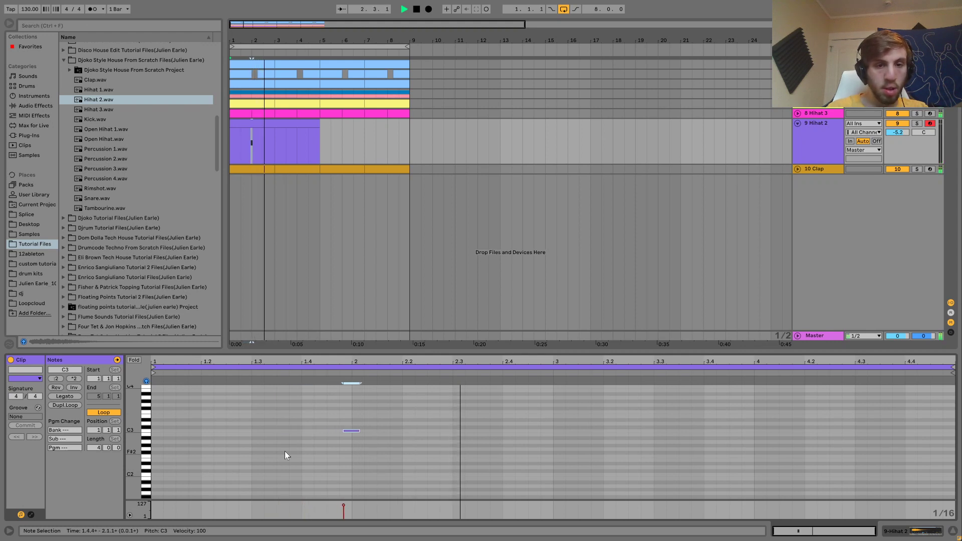
- Shorten the Hihat 2 note so that it ends at the start of bar 2
key("shift+Left")
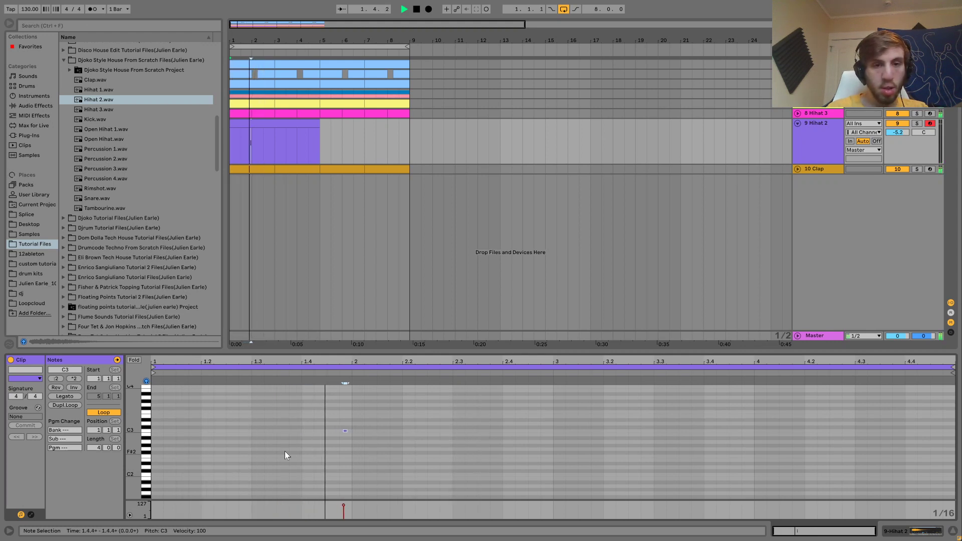
key("space")
left_click_drag(345, 431, 351, 431)
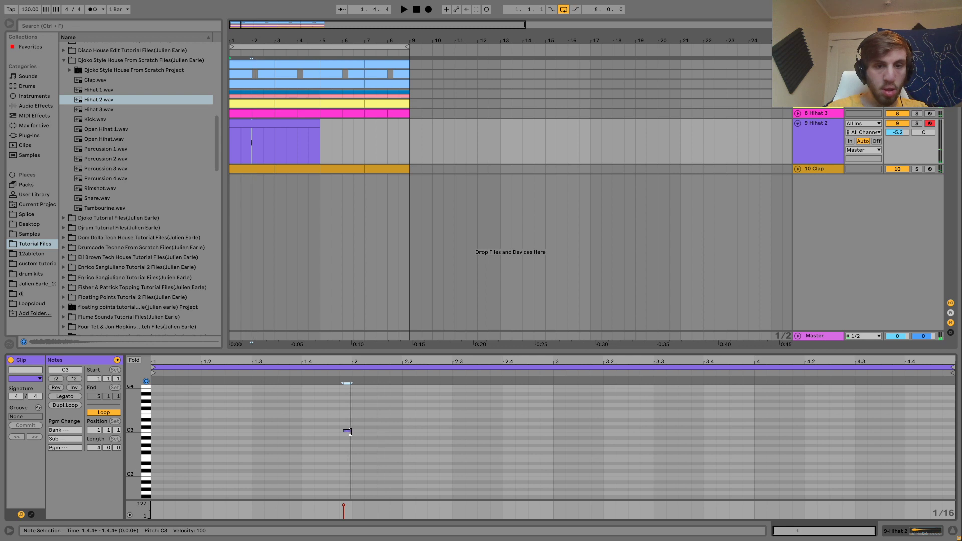
- Duplicate the first bar of the Hihat 2 clip through bar 8, removing the extra copy in bar 9
left_click_drag(256, 155, 226, 150)
key("space")
key("ctrl+d")
key("ctrl+d")
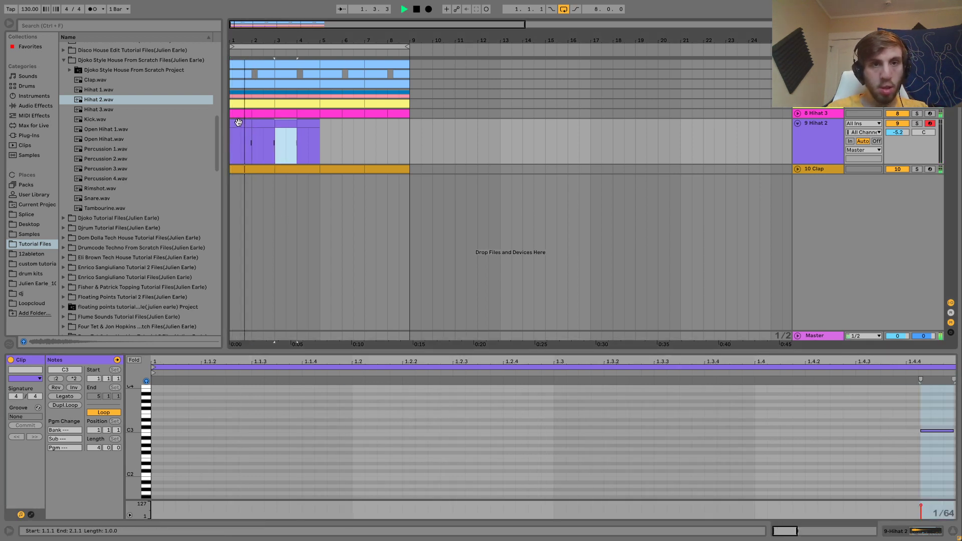
key("ctrl+d")
key("ctrl+d")
key("ctrl+d")
key("ctrl+d")
key("ctrl+d")
key("ctrl+d")
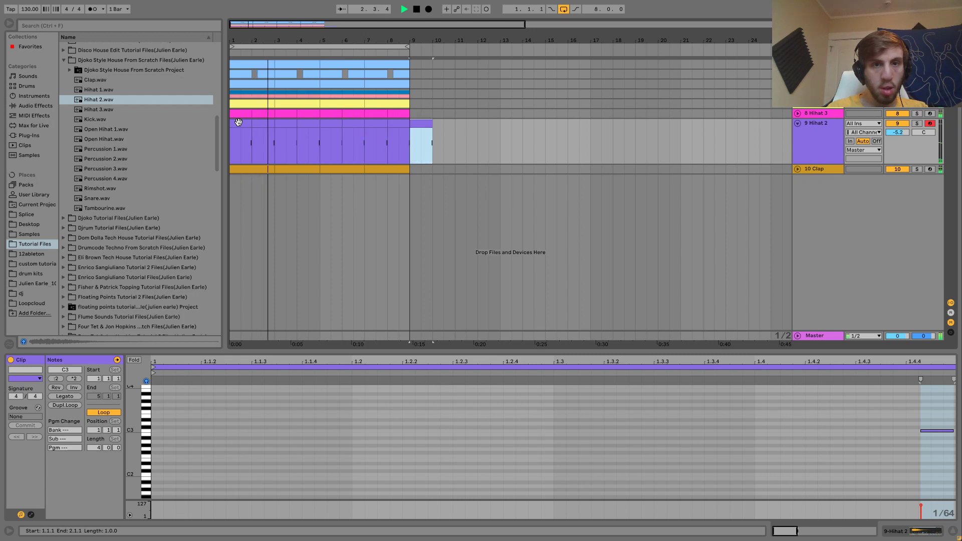
key("ctrl+z")
left_click(239, 123)
key("space")
- Consolidate the first two one-bar Hihat 3 clips into a single two-bar clip
left_click(245, 114)
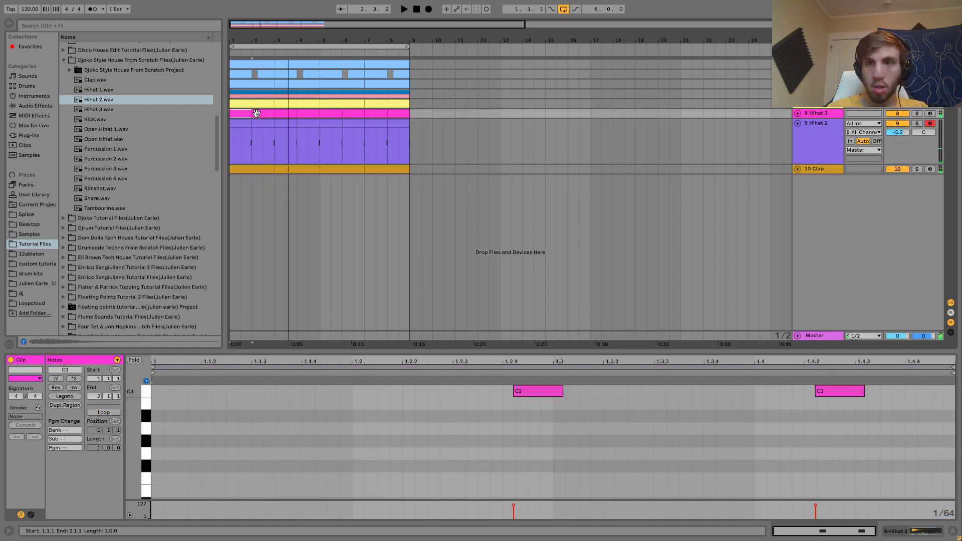
left_click(263, 113, "shift")
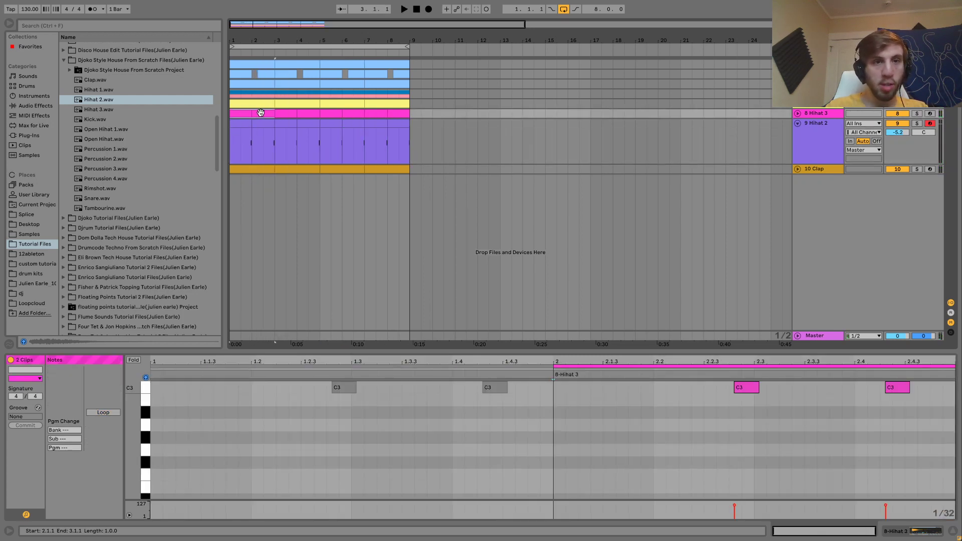
key("ctrl+j")
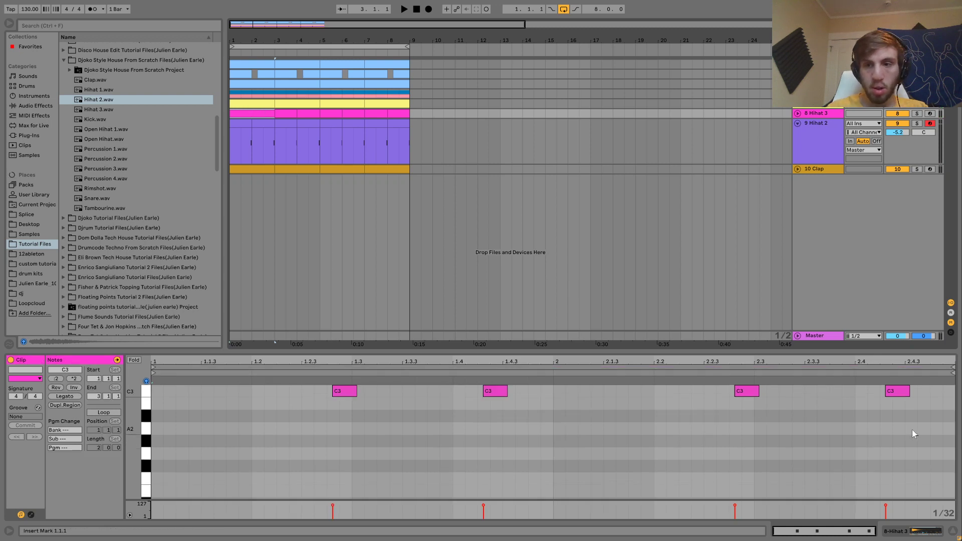
- Move the last note of the two-bar Hihat 3 clip earlier to just after 2.3.2 and play it
left_click(899, 391)
key("Left")
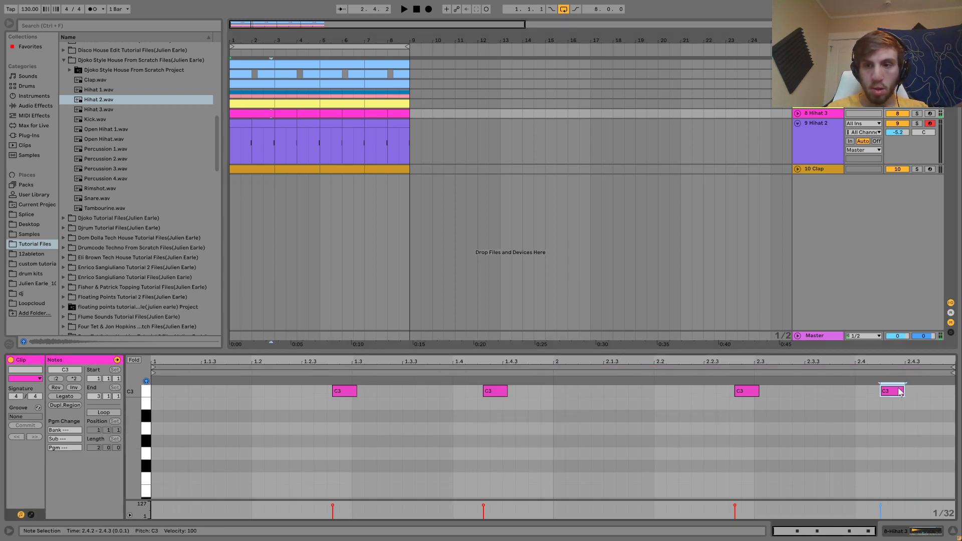
key("Left")
key("Left")
key("Left")
key("Left")
key("Left")
key("Left")
key("Left")
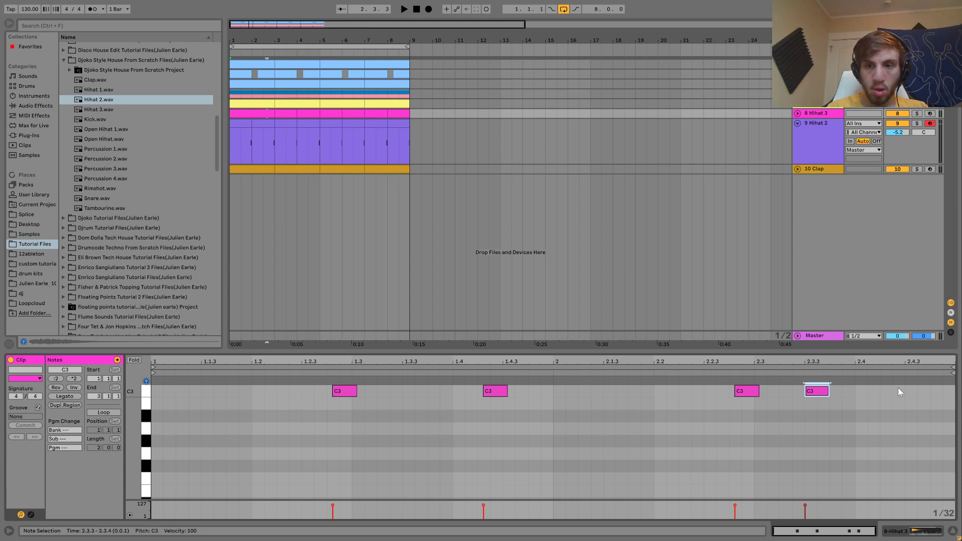
key("Left")
key("space")
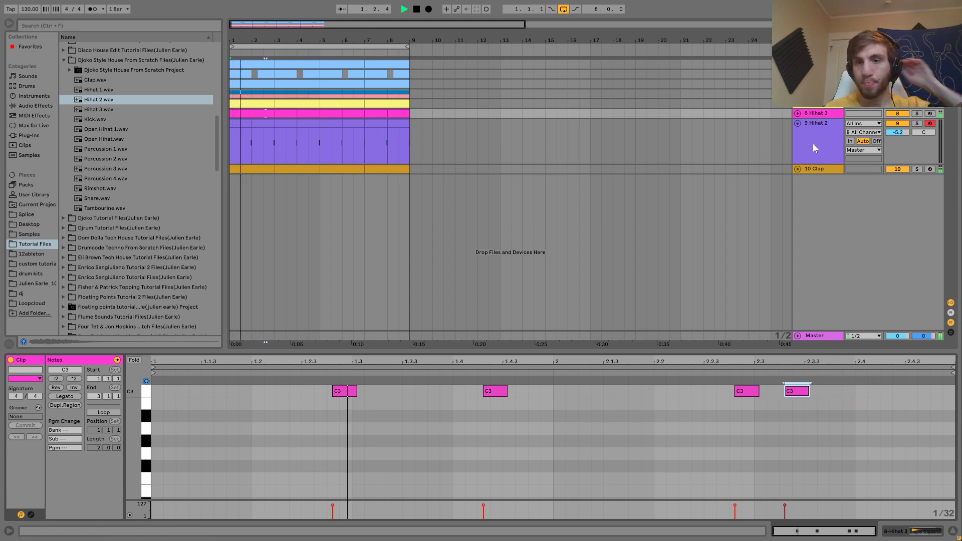
- Duplicate the edited two-bar Hihat 3 clip three times to fill the eight bars, and play the loop
left_click(825, 126)
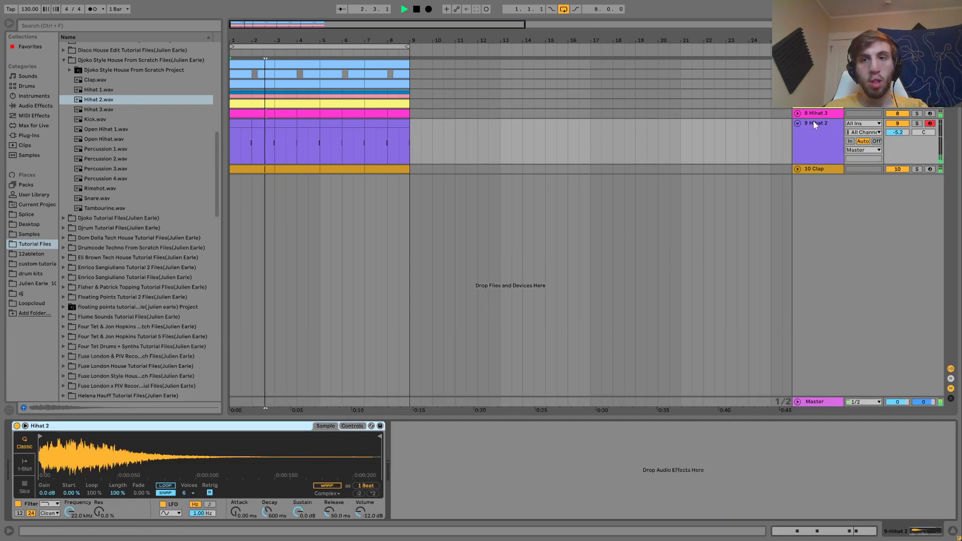
key("space")
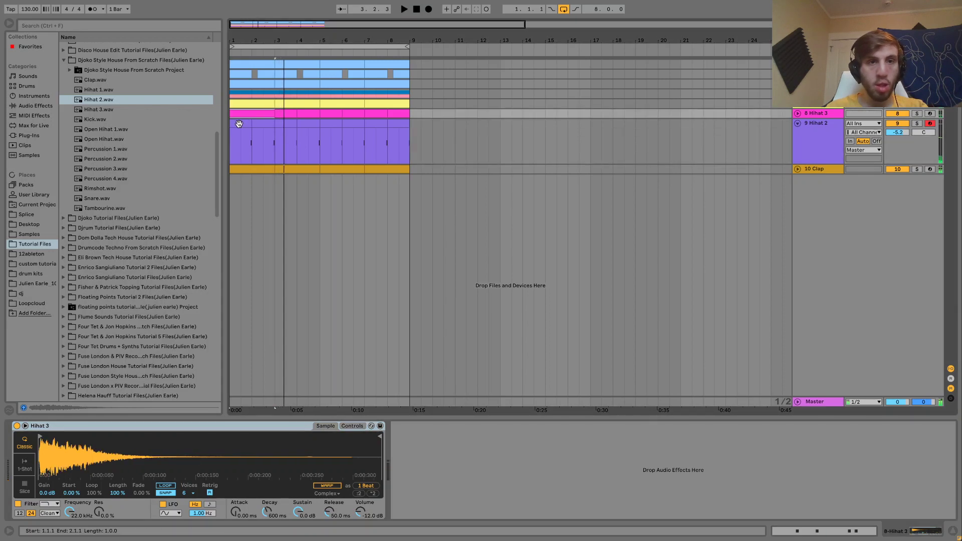
left_click(239, 124)
key("ctrl+d")
key("ctrl+d")
key("ctrl+d")
left_click(239, 124)
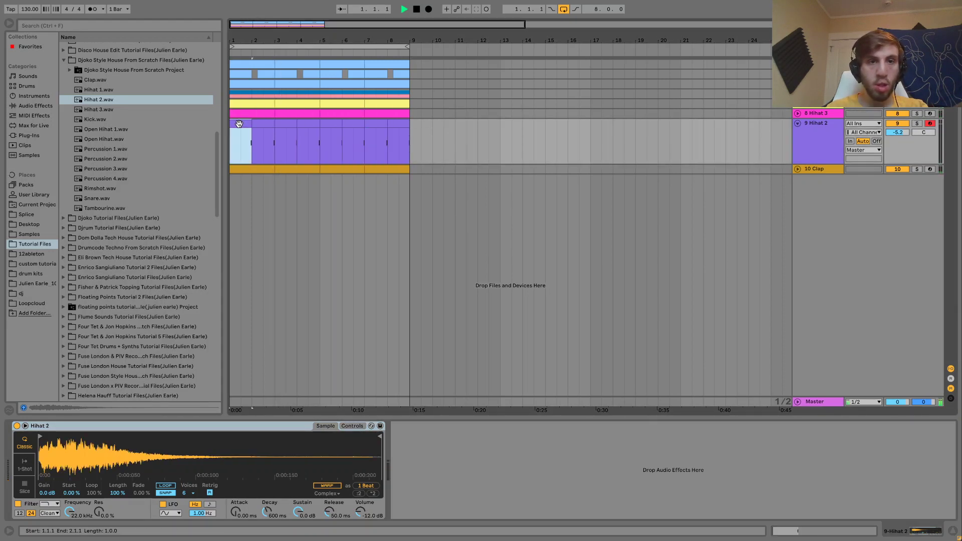
key("space")
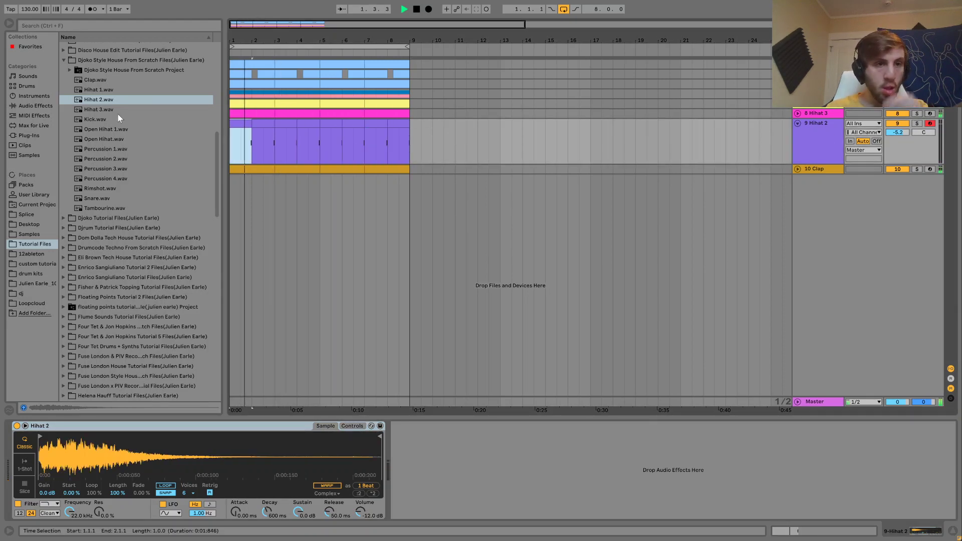
- Insert a MIDI track below the Hihat 2 track, load Tambourine.wav onto it, and group its sampler into an Instrument Rack
key("space")
key("ctrl+shift+t")
left_click(104, 208)
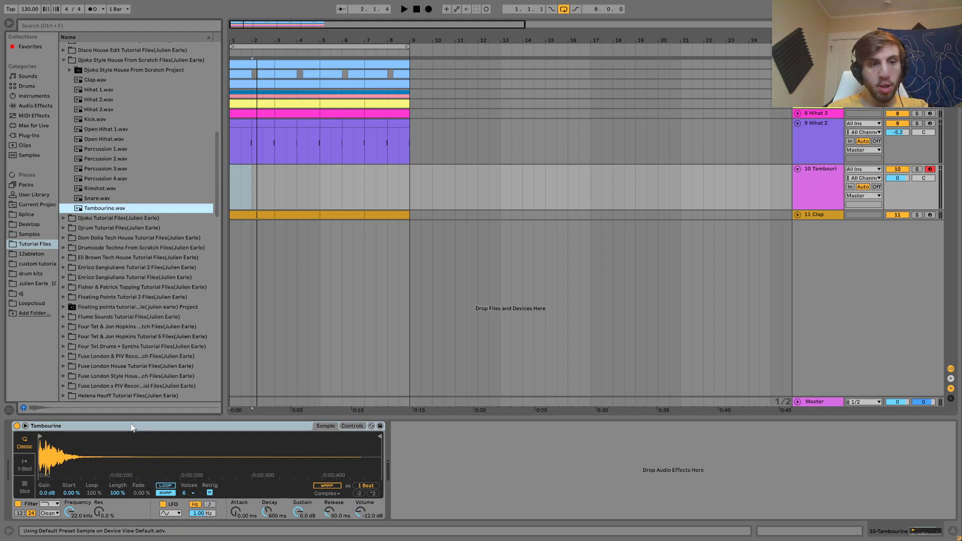
left_click(140, 427)
key("ctrl+g")
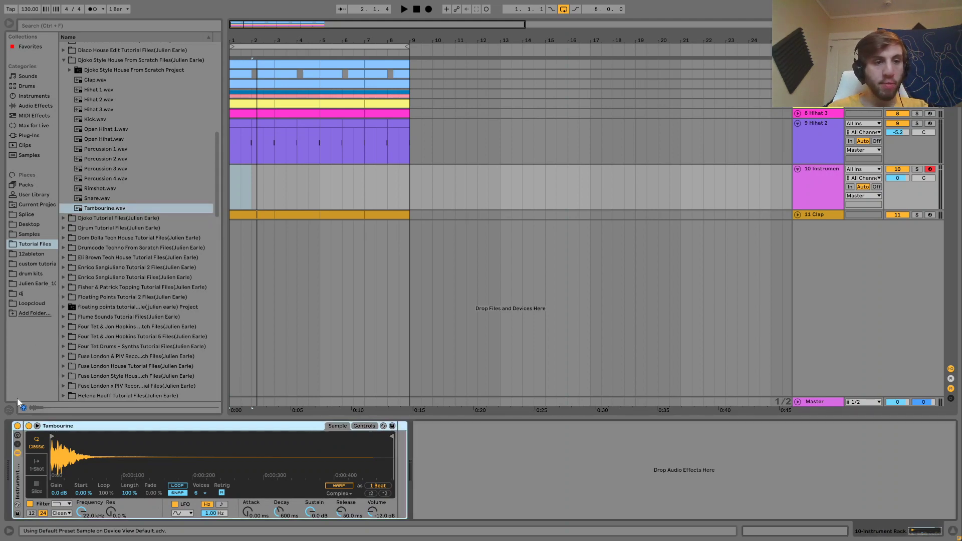
- Show the Instrument Rack's chain list and add Hihat 1.wav as a second chain at -7.0 dB
left_click(17, 444)
left_click_drag(94, 91, 77, 464)
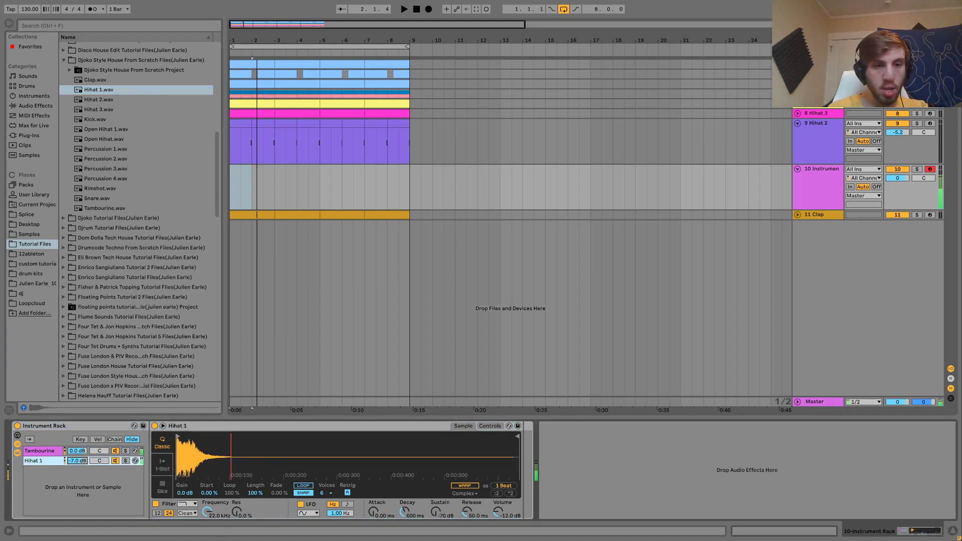
- Insert a two-bar MIDI clip on the rack track and place two C3 notes in 1.1, the second starting slightly late
left_click(274, 186)
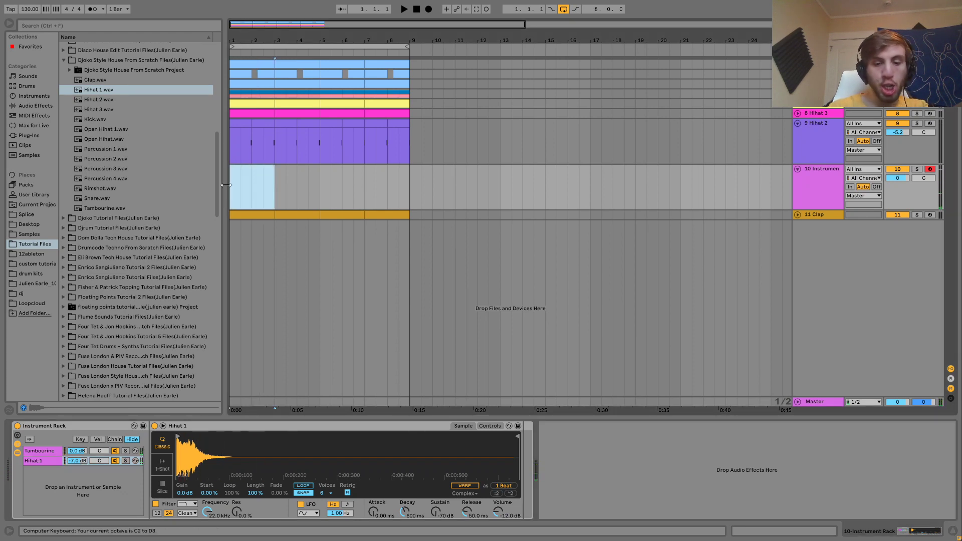
key("ctrl+shift+m")
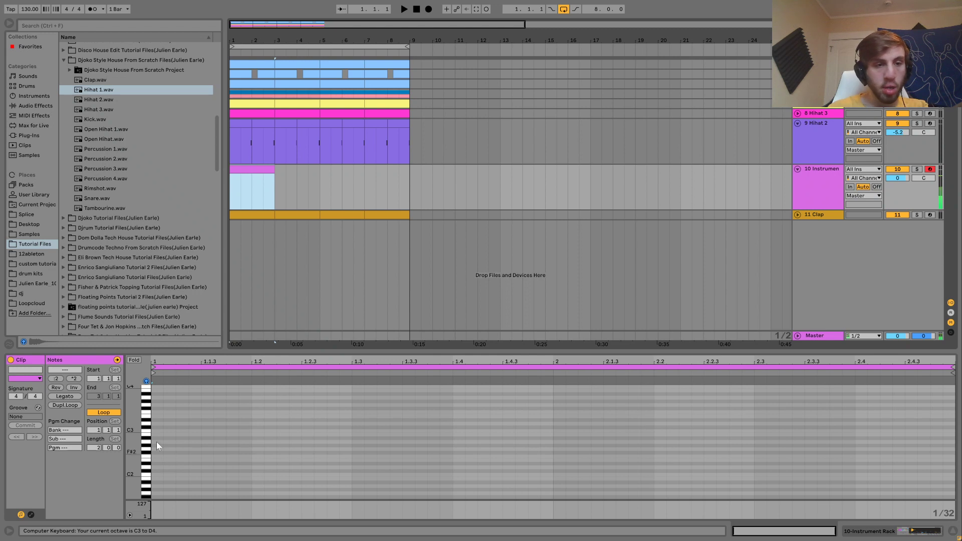
double_click(156, 428)
key("shift+Right")
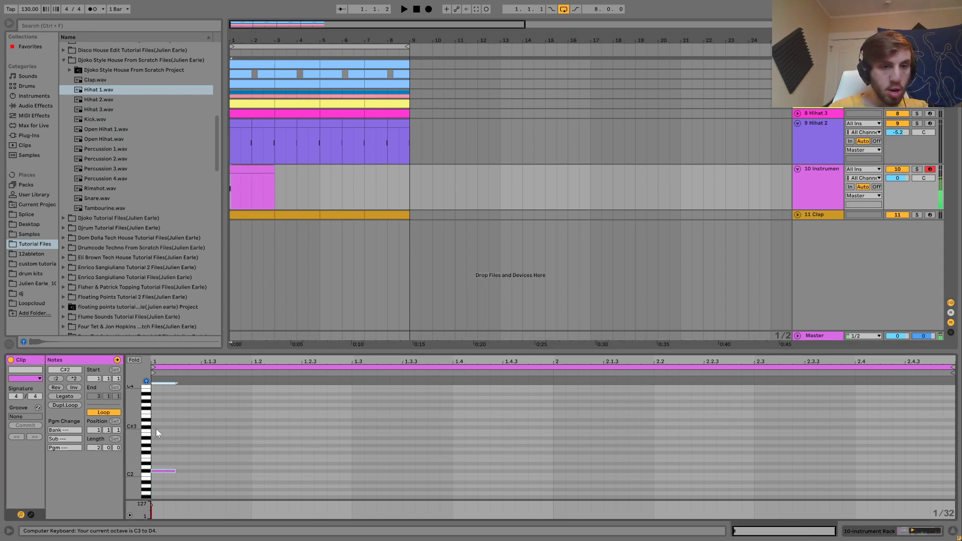
key("Down")
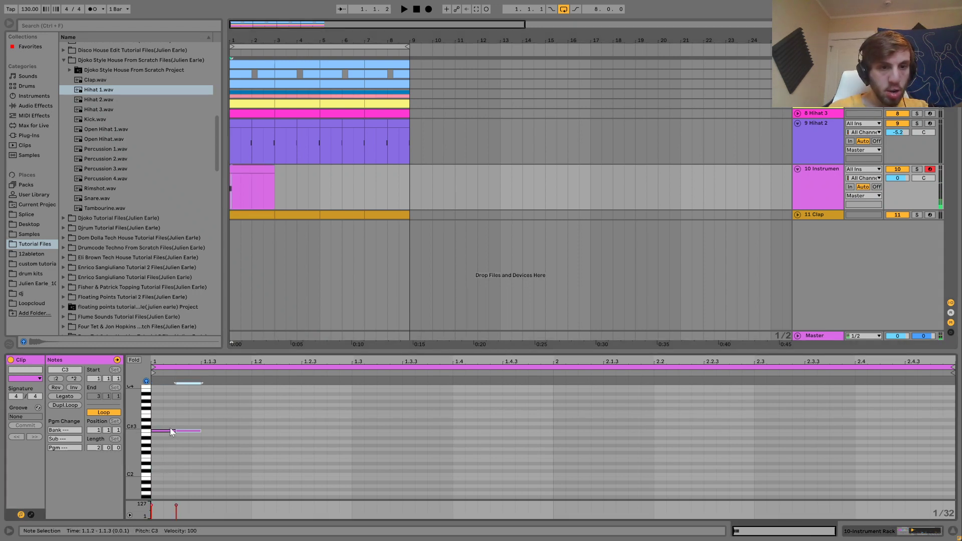
left_click_drag(177, 431, 180, 431)
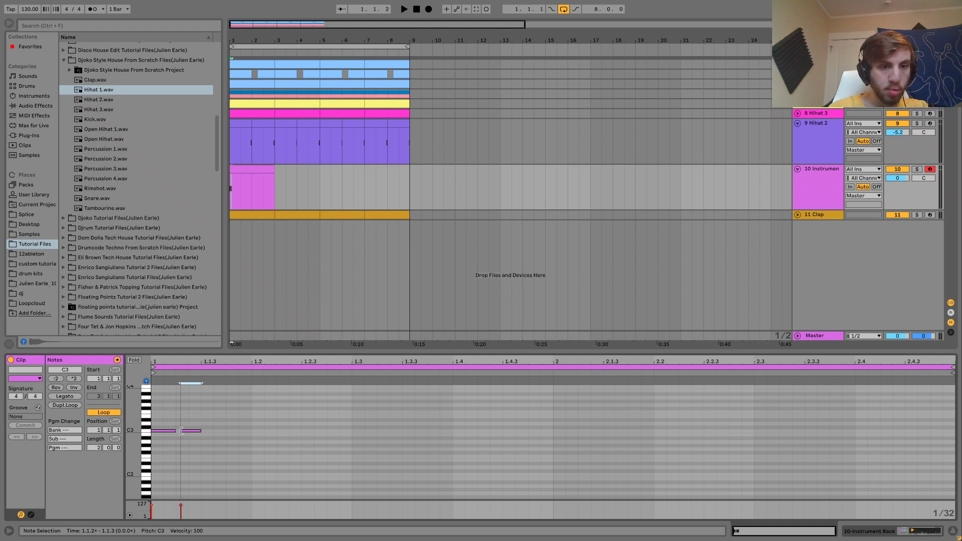
- Duplicate the swung C3 note pair repeatedly to fill both bars of the clip
key("ctrl+a")
key("ctrl+d")
key("ctrl+d")
key("ctrl+d")
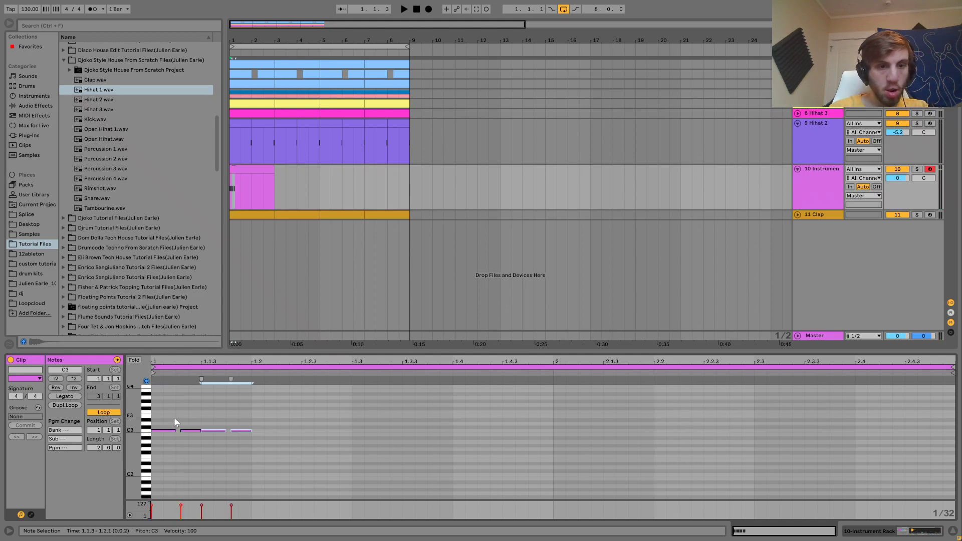
key("ctrl+a")
key("ctrl+d")
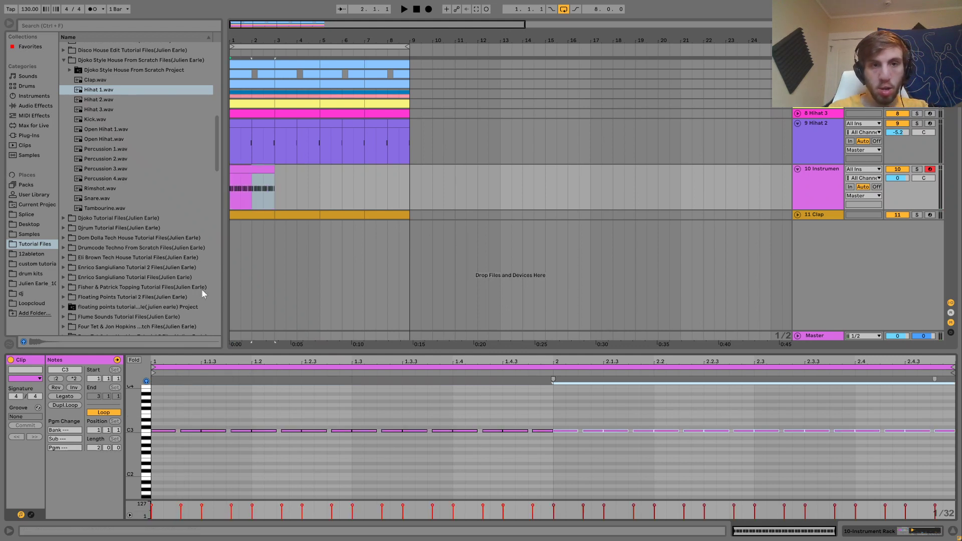
- Extend the tambourine pattern to fill the eight bars and set its track volume to -11.6 dB during playback
key("space")
left_click_drag(273, 173, 414, 192)
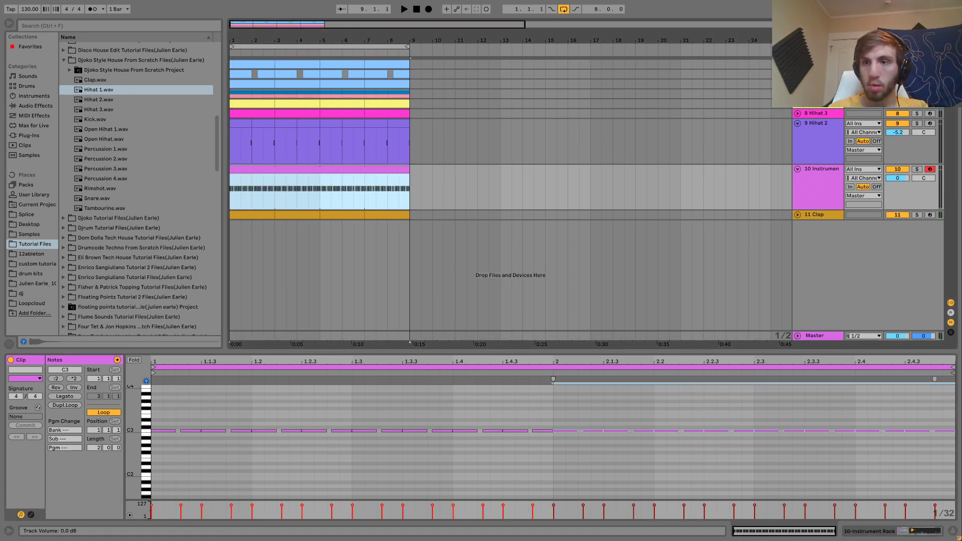
key("space")
left_click_drag(898, 178, 899, 177)
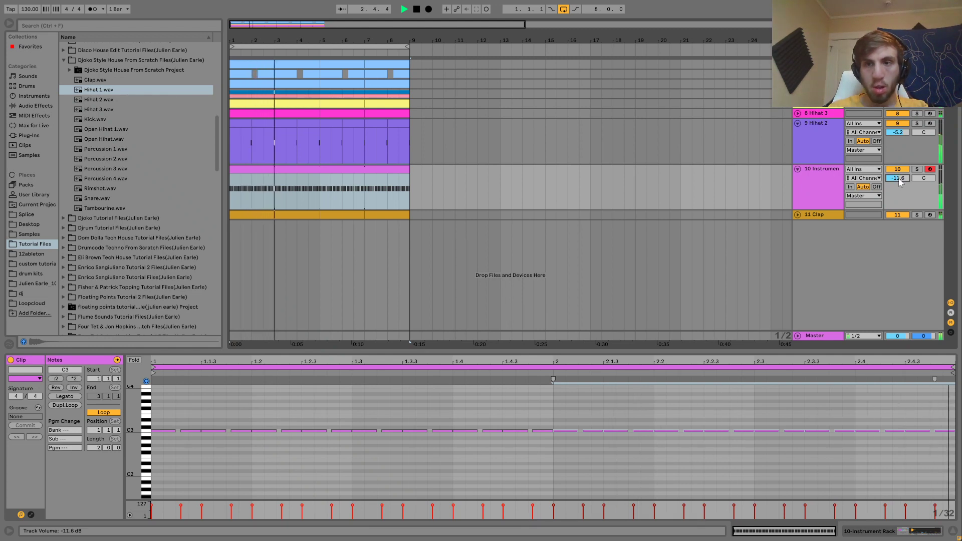
- Fold the Hihat 2 track, unfold the Analog track, and stop playback
left_click(825, 141)
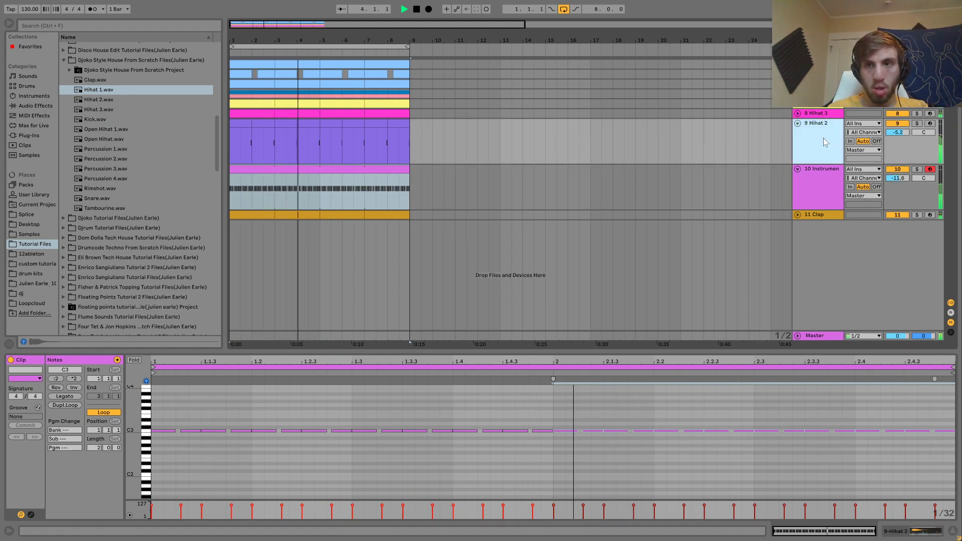
left_click(798, 123)
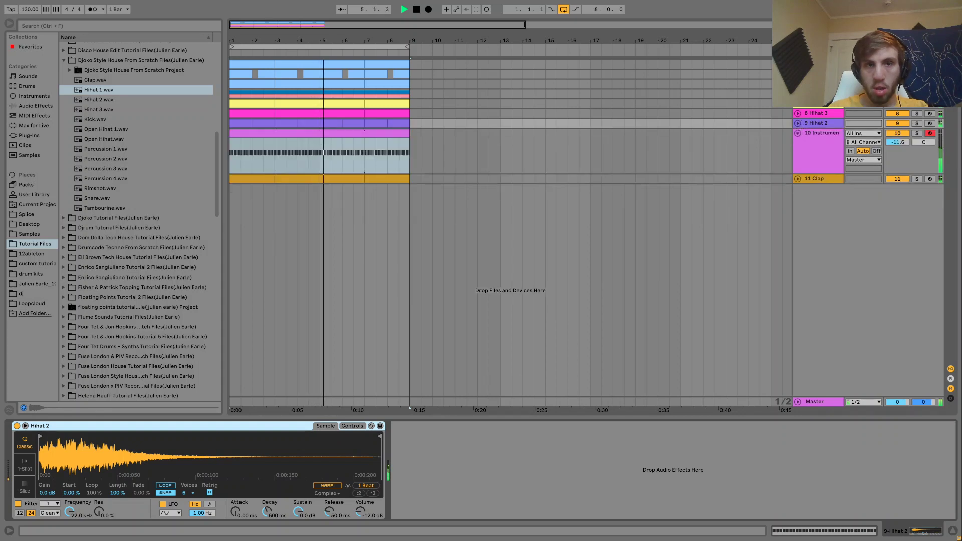
left_click(820, 84)
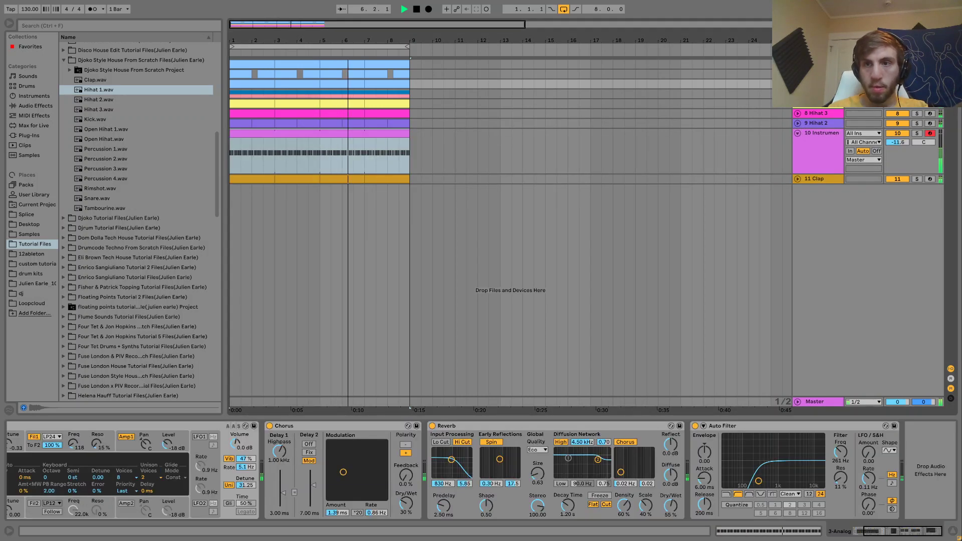
left_click(798, 84)
key("space")
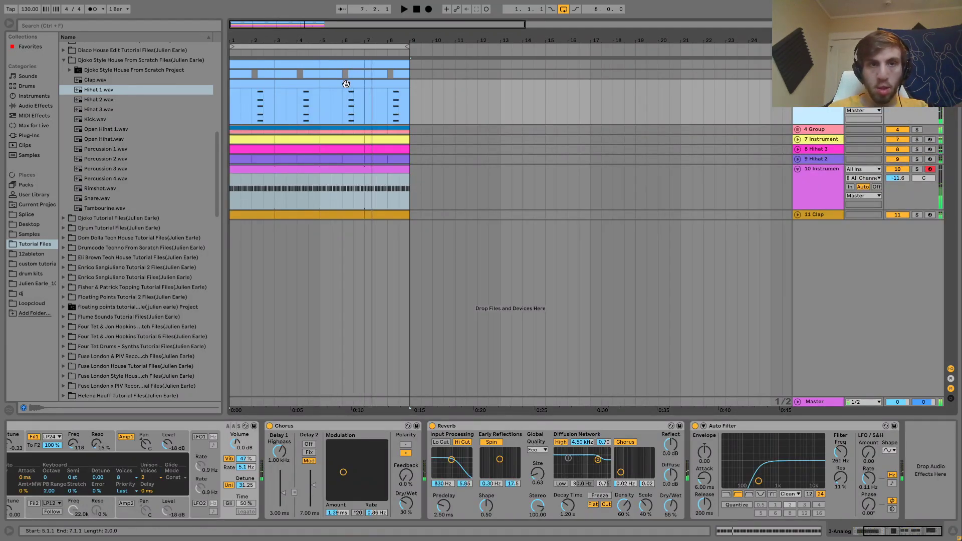
- In the first Analog clip, move the chord's start to 2.1.3 and lengthen it to about 2.3.1, and play it
double_click(247, 89)
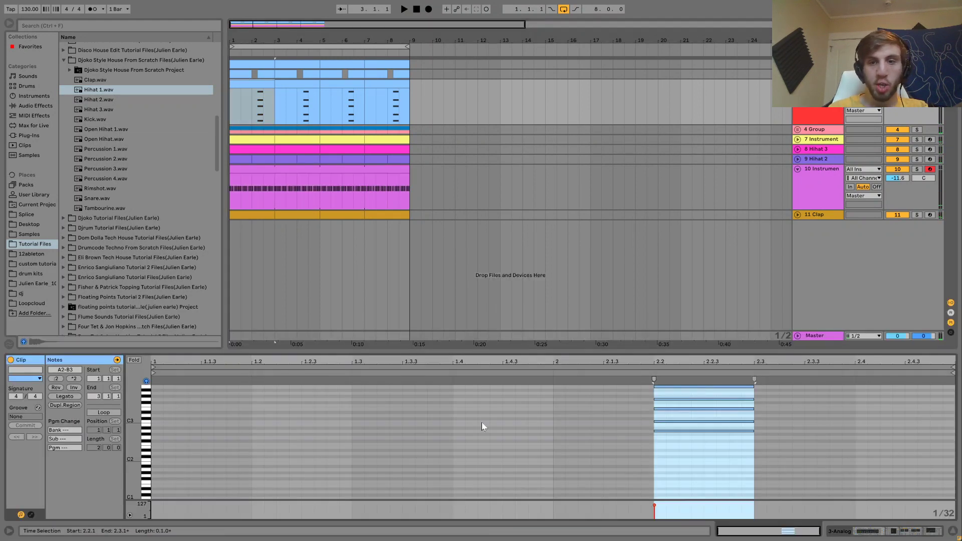
key("ctrl+a")
key("Left")
key("Left")
key("Left")
key("Left")
key("Left")
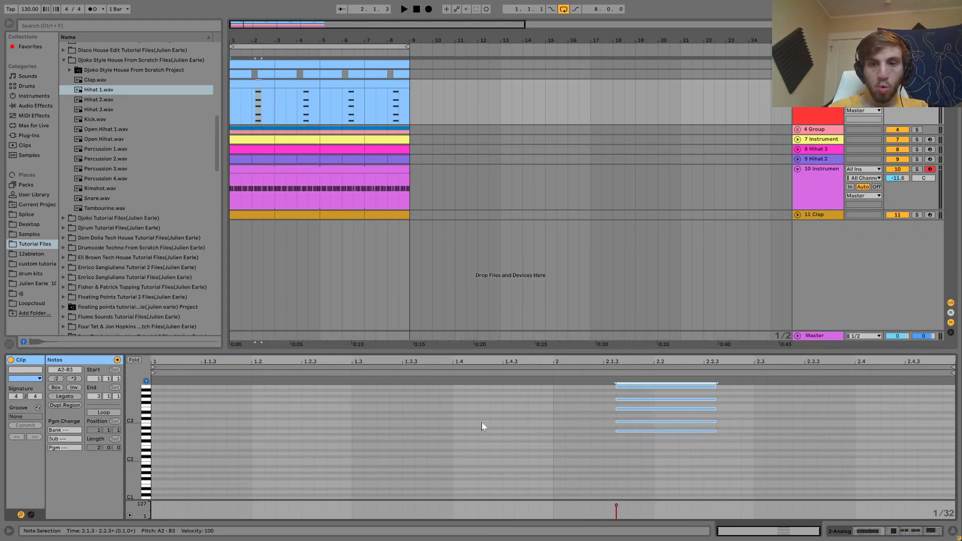
key("Right")
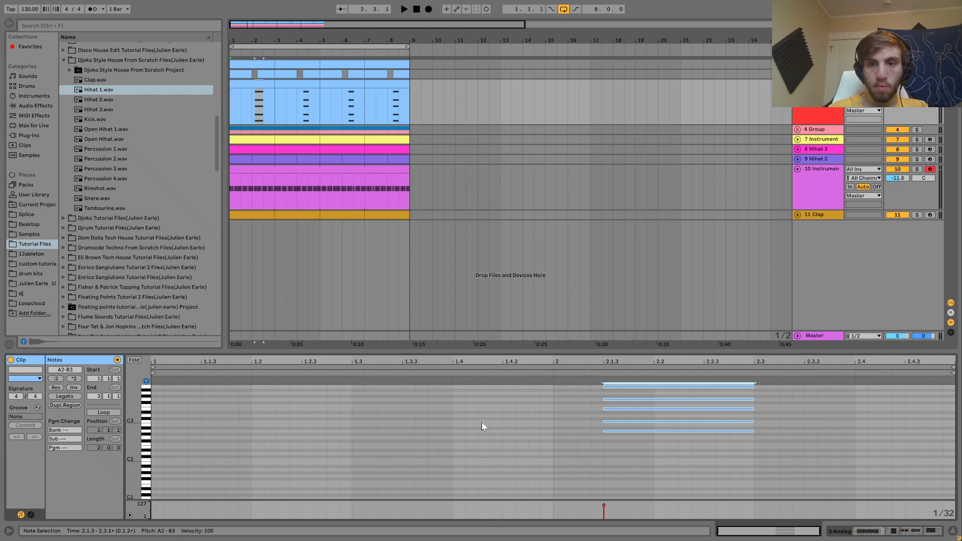
key("space")
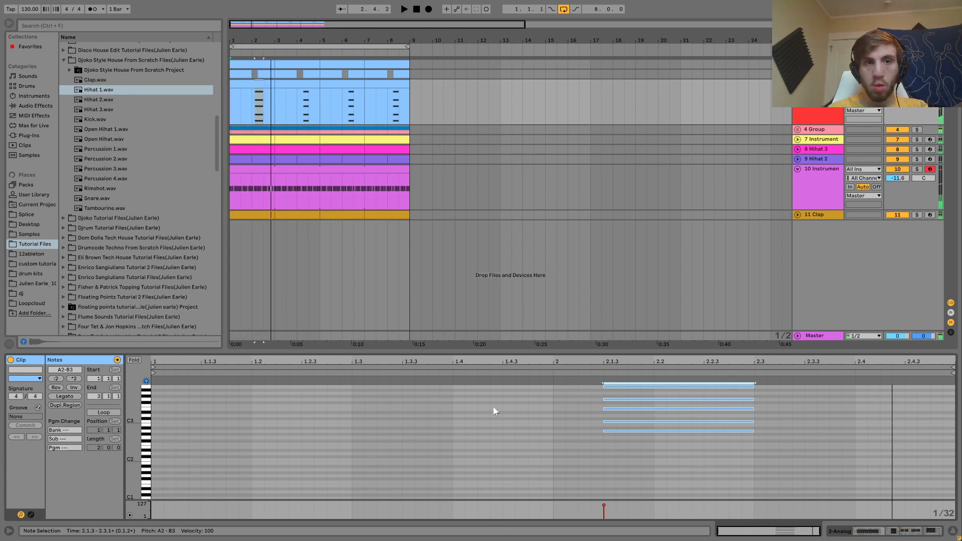
- Set the attack of Analog's filter 1 envelope to 169 ms while the loop plays
left_click(819, 110)
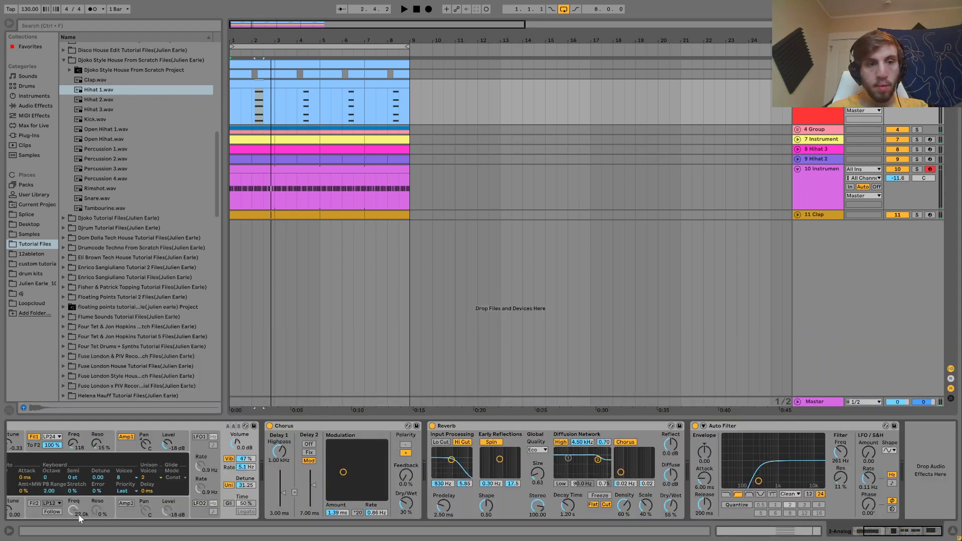
scroll(143, 500, "left", 5)
left_click(211, 439)
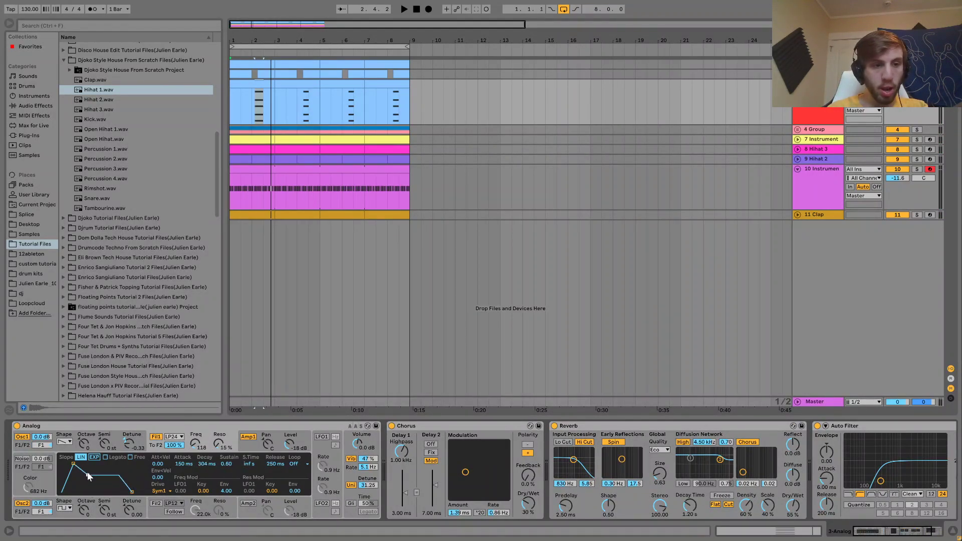
left_click_drag(74, 464, 76, 463)
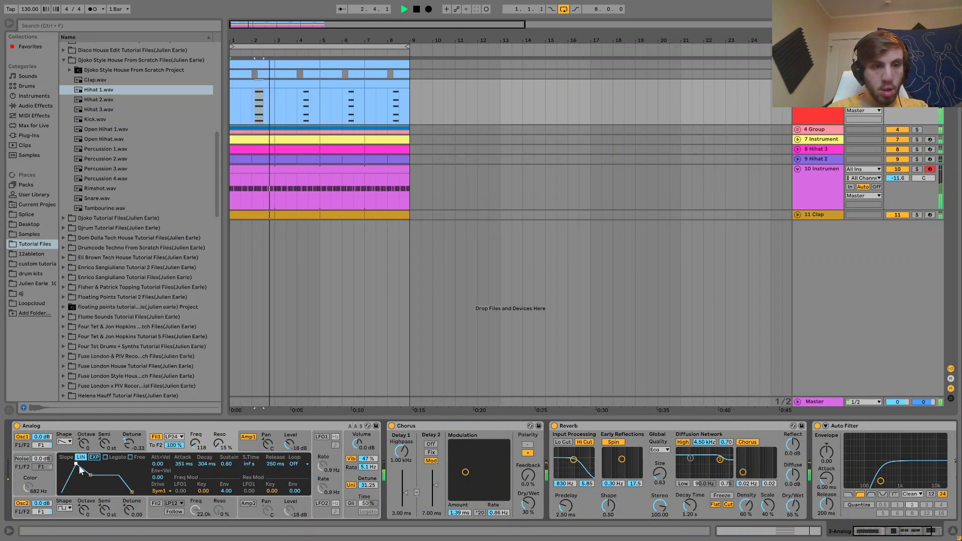
left_click_drag(75, 464, 73, 463)
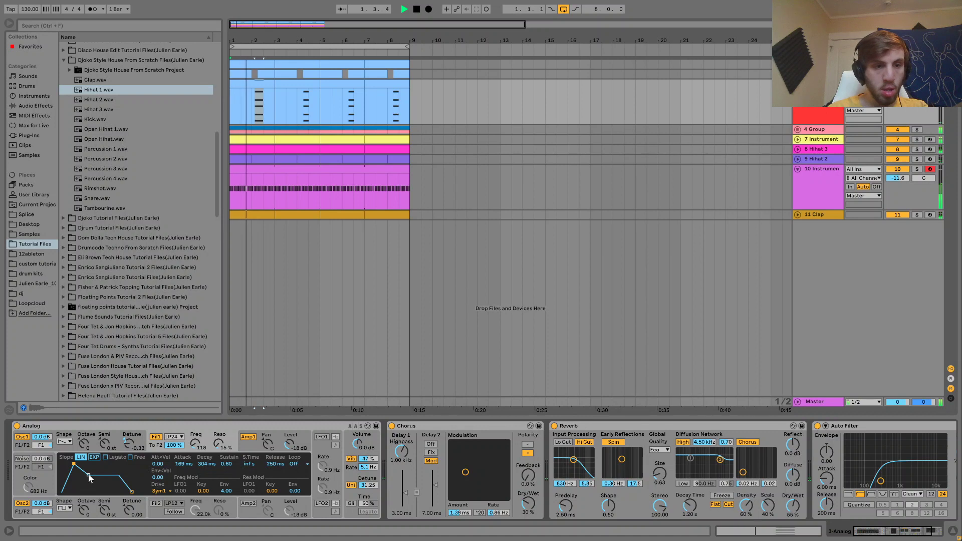
- Replace the other Analog clips with copies of the edited two-bar clip up to bar 9, and fold the track
left_click(264, 84)
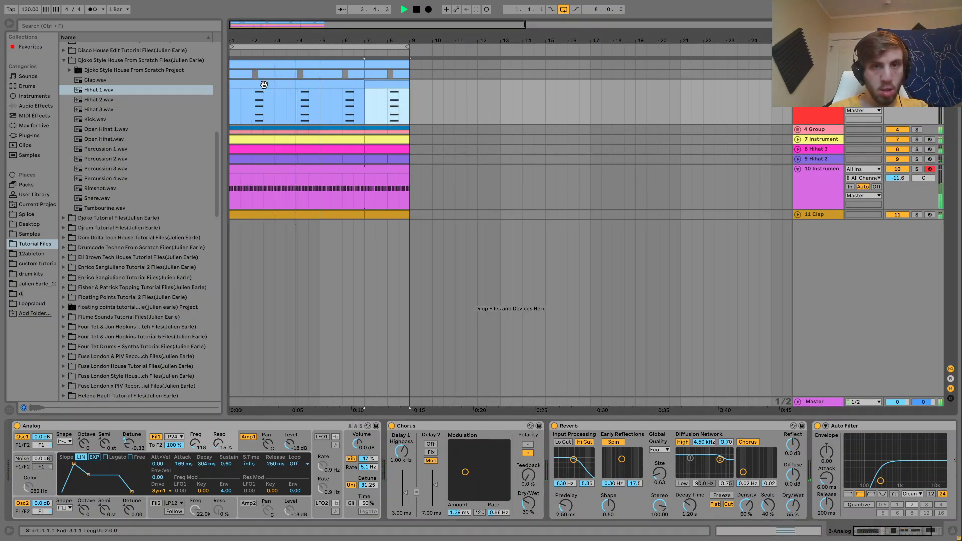
left_click(827, 110)
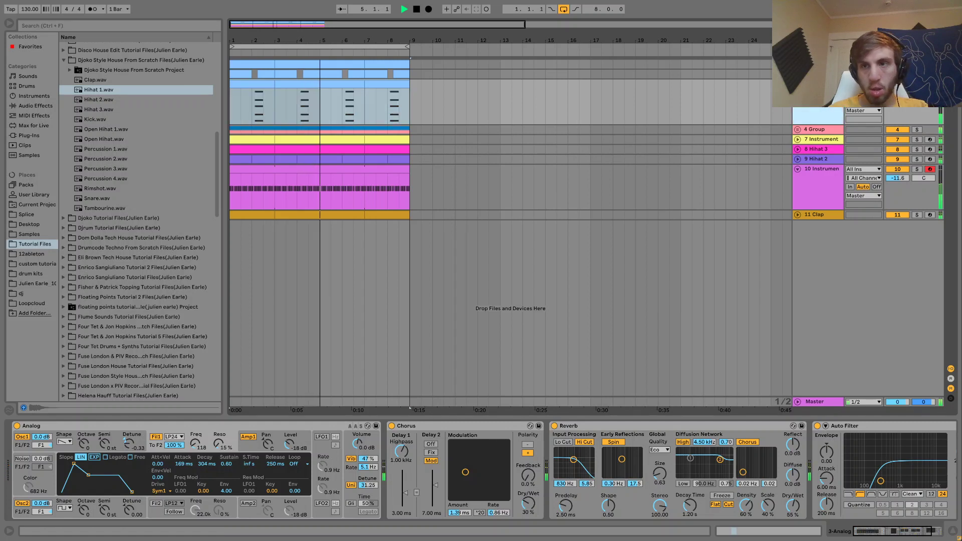
scroll(587, 233, "down", 2)
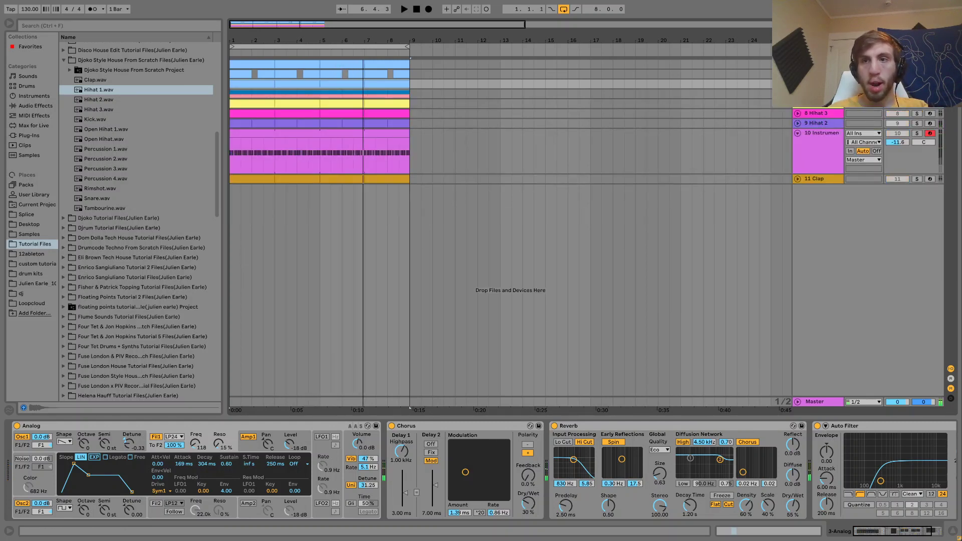
- Solo the first Operator track and add a high-pass Auto Filter after its Saturator at 197 Hz with 16% resonance
left_click(818, 64)
key("space")
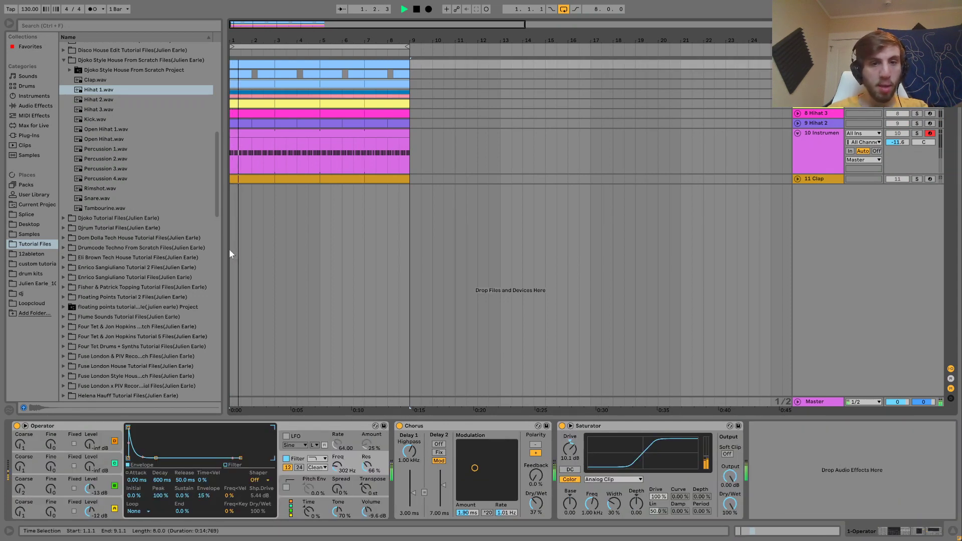
left_click(35, 106)
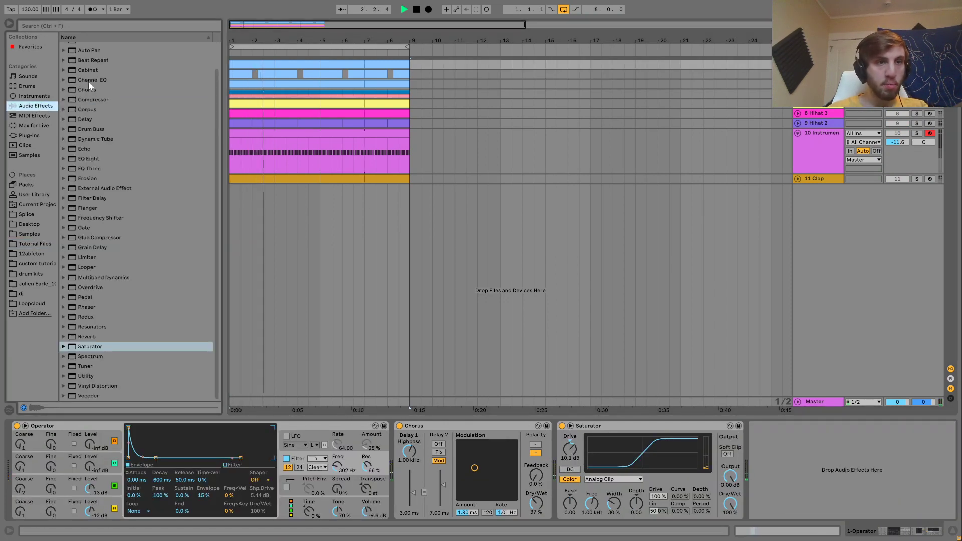
left_click(91, 66)
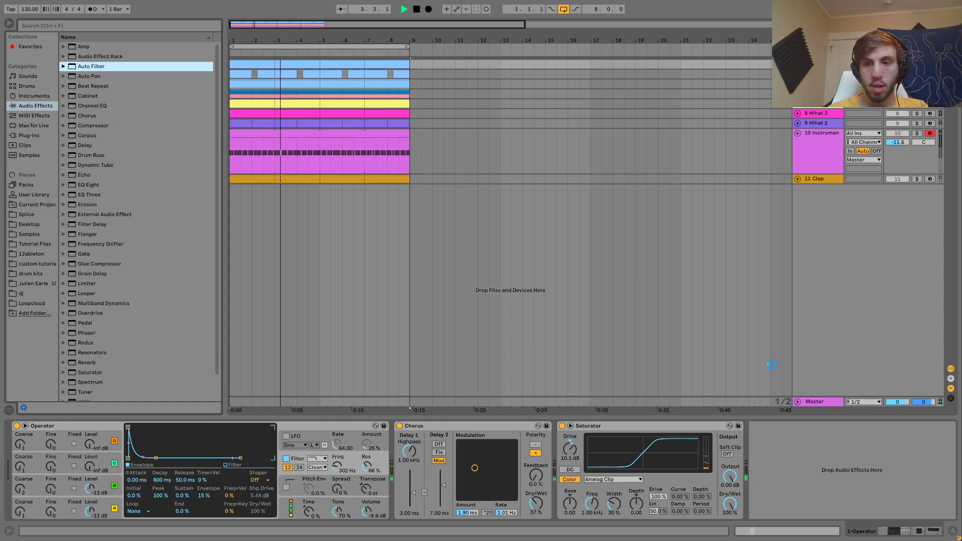
left_click_drag(772, 365, 783, 504)
left_click(789, 494)
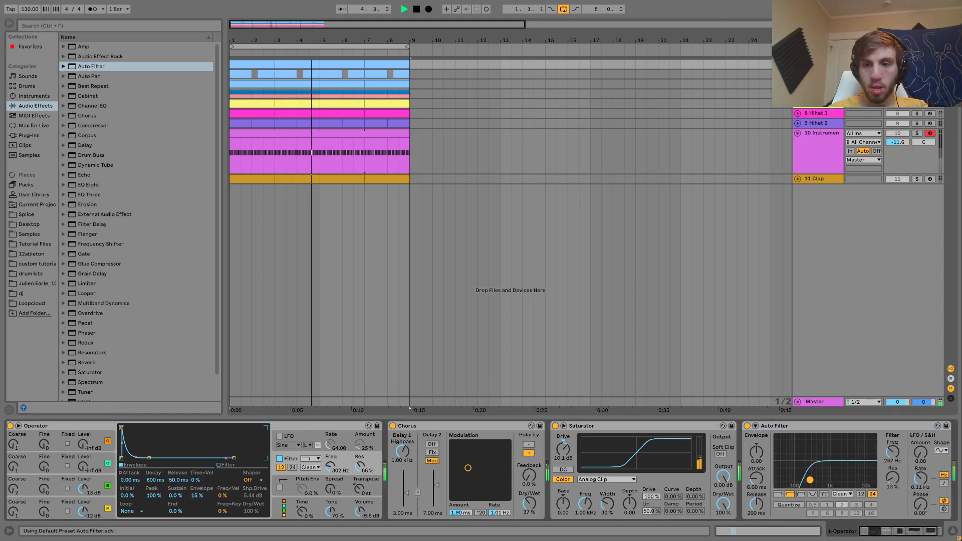
key("space")
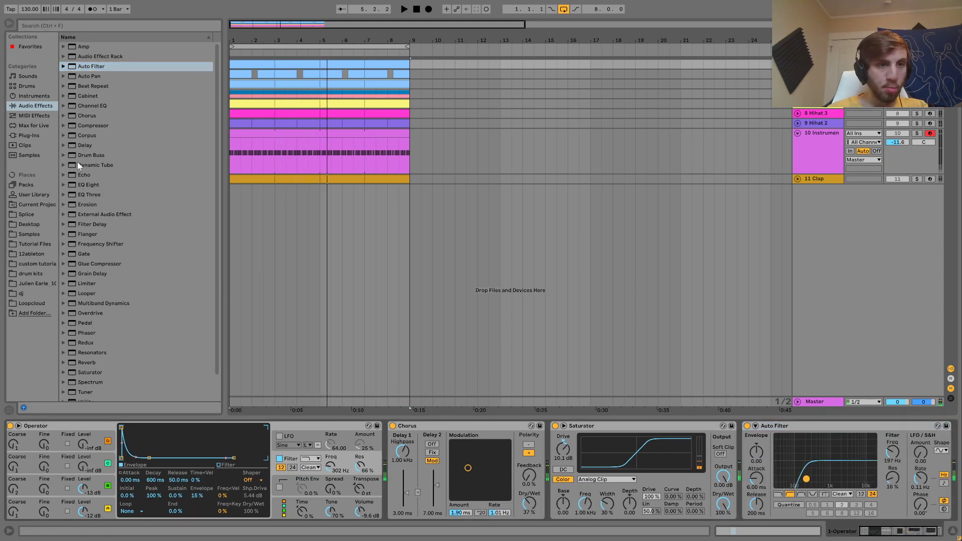
- Insert Echo between the Operator track's Chorus and Saturator, and switch its delay to Time mode
left_click(83, 175)
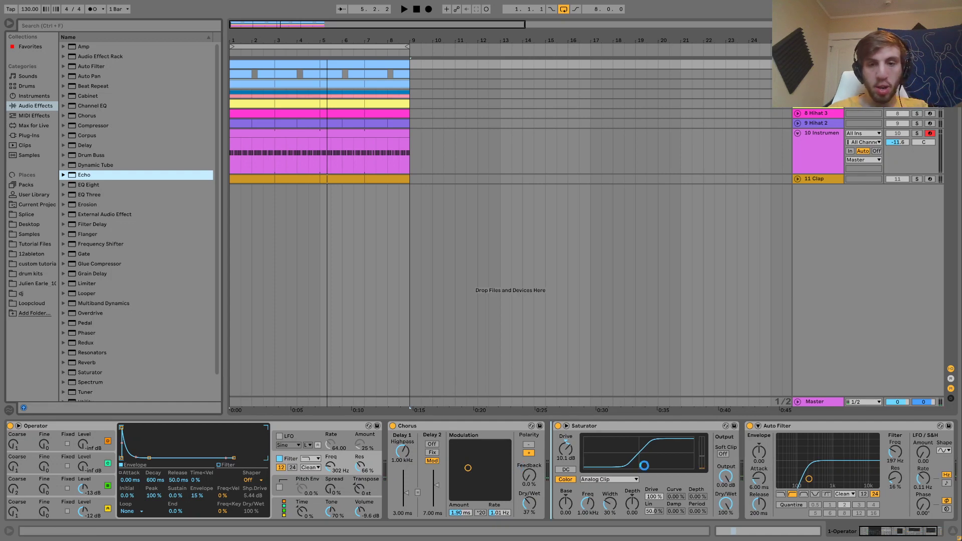
left_click_drag(571, 451, 574, 457)
left_click(571, 466)
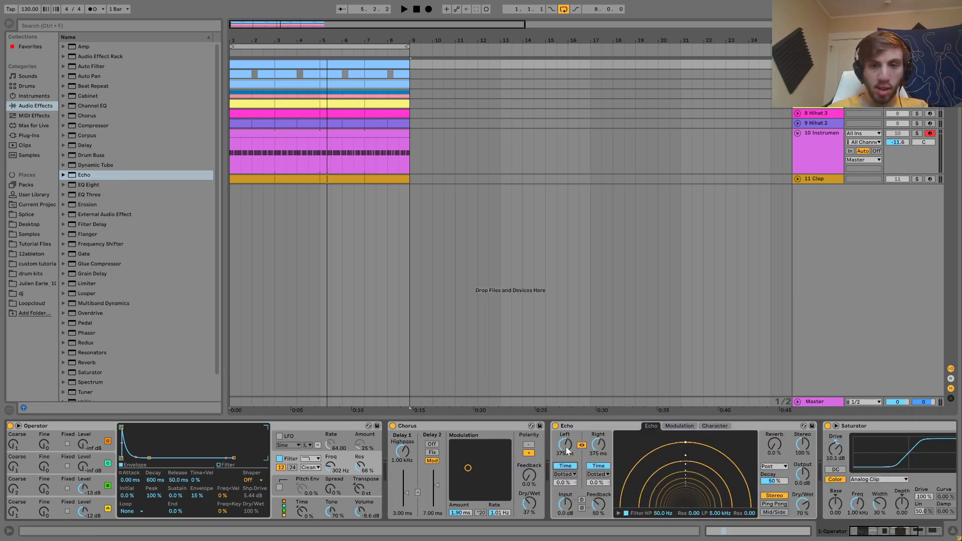
- Set Echo's delay times to 55.8 ms, its mode to Ping Pong and dry/wet to 19%, and unsolo the track
key("space")
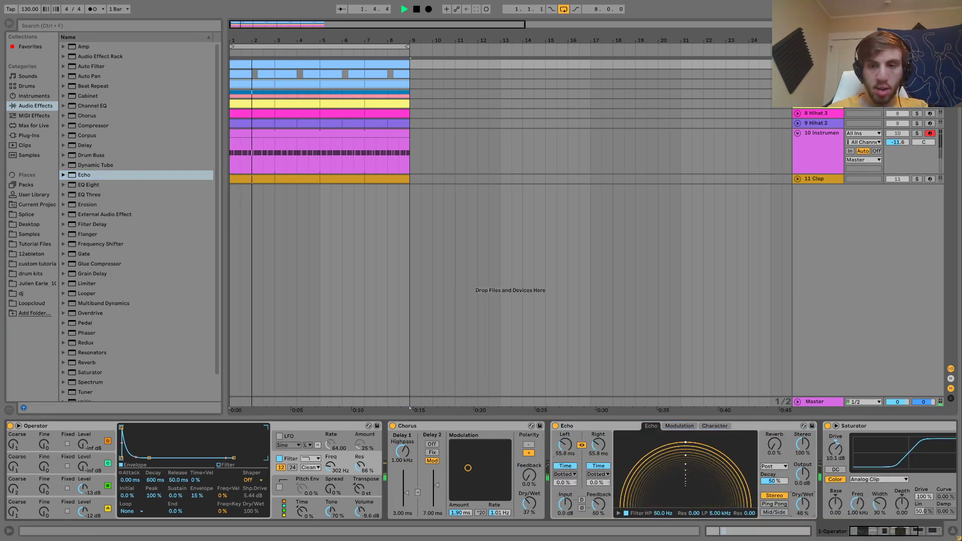
left_click(776, 504)
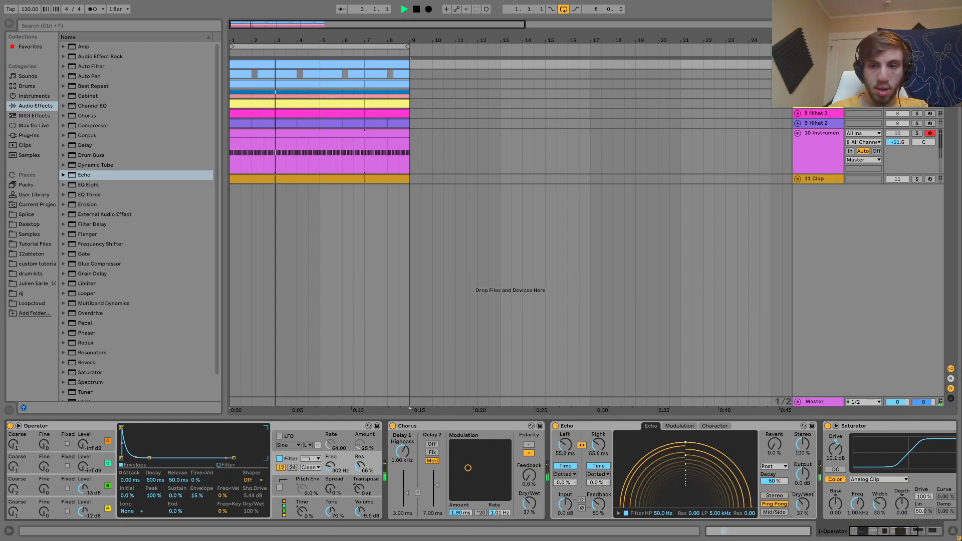
left_click_drag(803, 504, 804, 512)
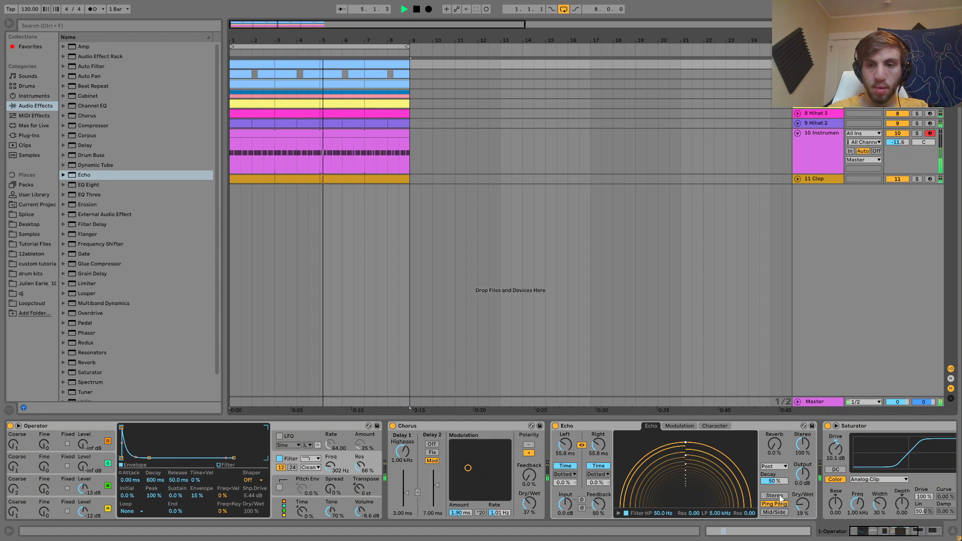
- Switch the first Operator track's Echo to Stereo mode and unfold both Operator tracks
left_click(779, 496)
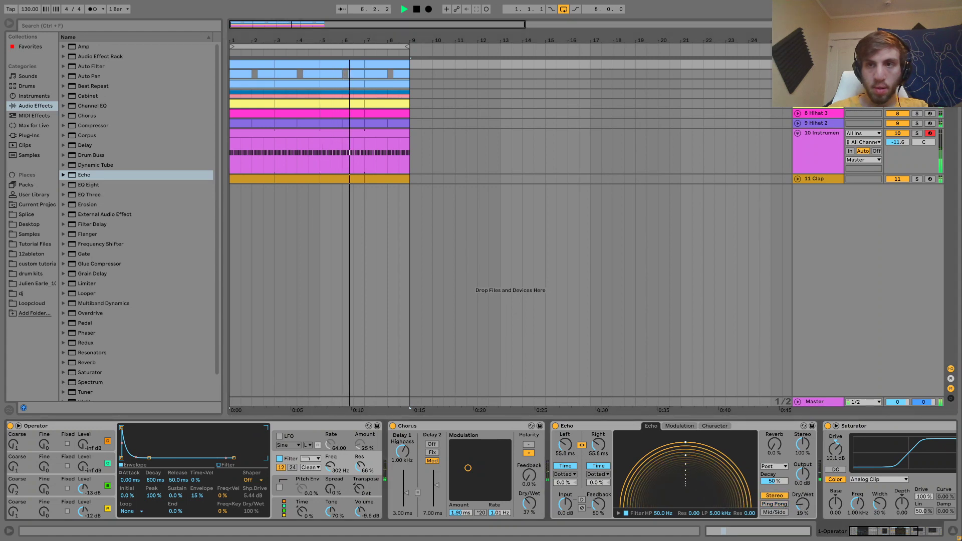
left_click(798, 64)
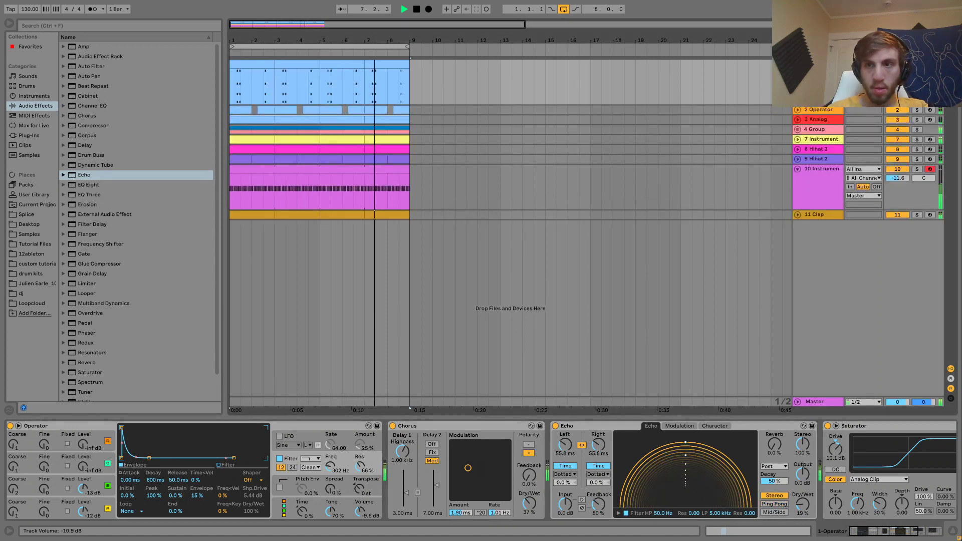
left_click(797, 110)
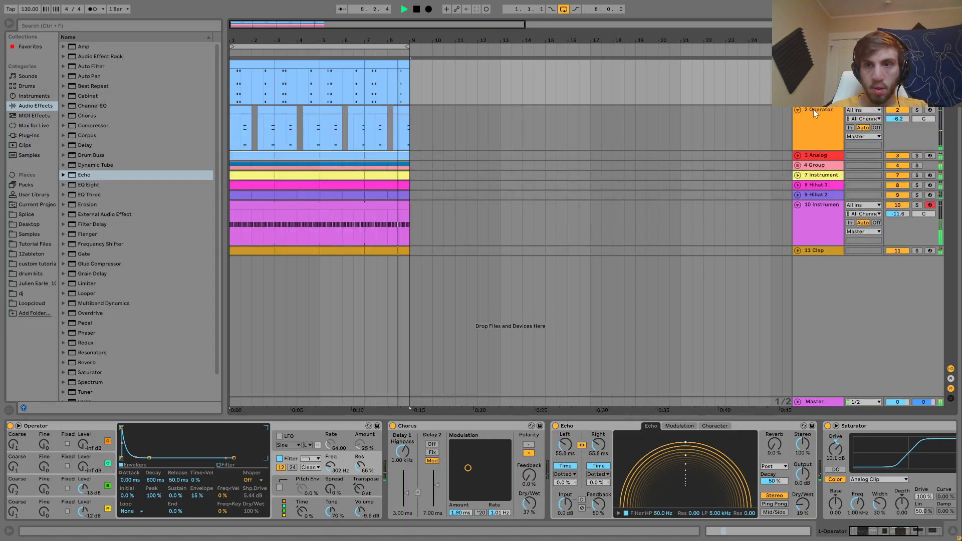
- Solo the second Operator track and insert Saturator between its Chorus and Auto Filter with 2.00 dB of drive
left_click(814, 109)
left_click(917, 110)
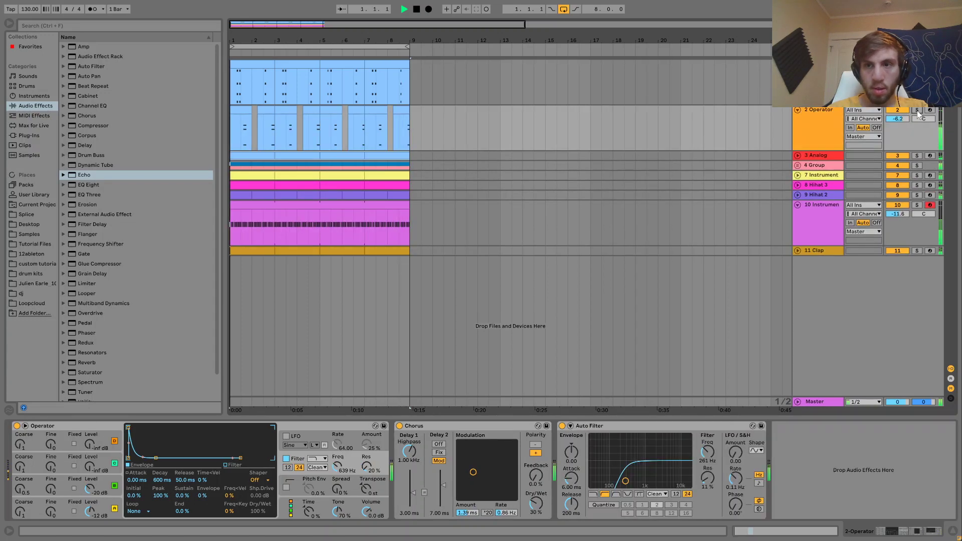
left_click(98, 176)
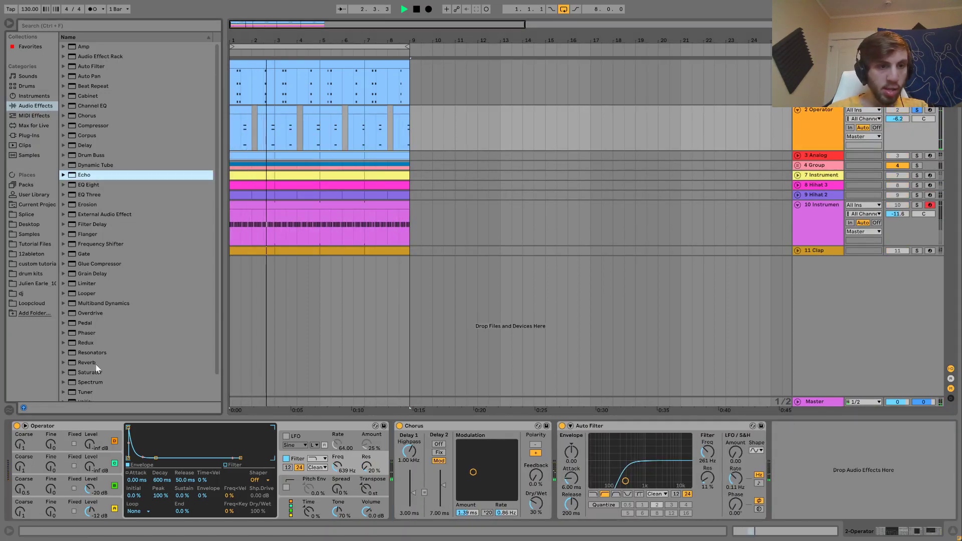
left_click_drag(97, 373, 561, 485)
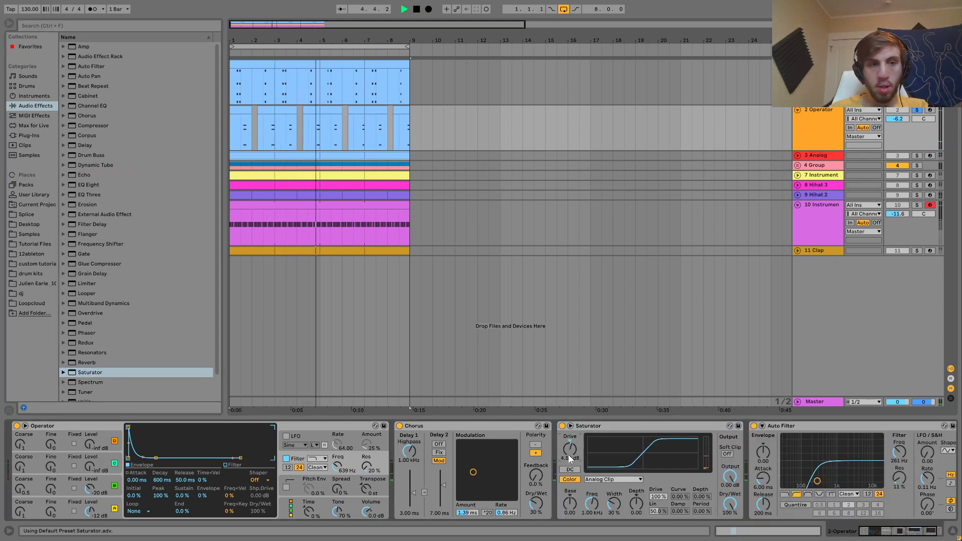
left_click_drag(569, 454, 569, 451)
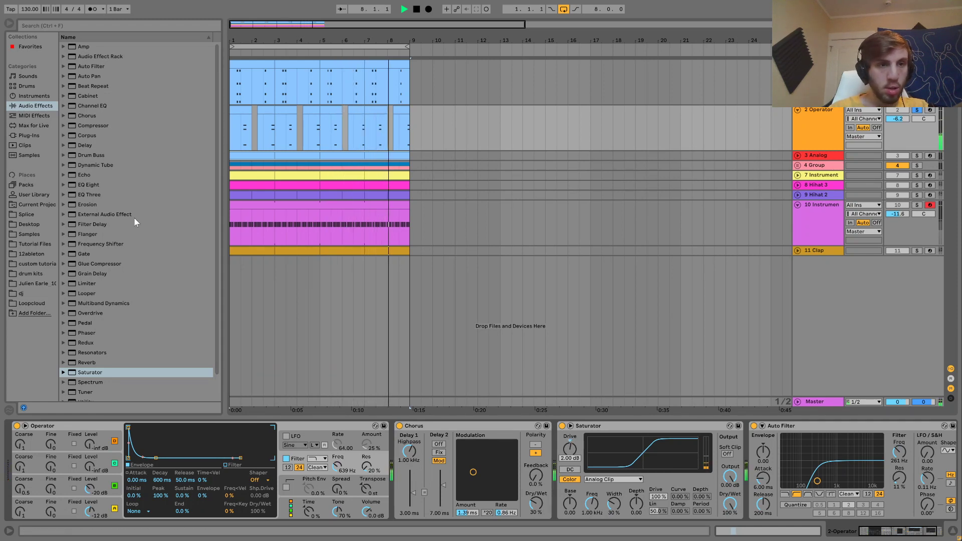
- Insert Echo between the second Operator track's Chorus and Saturator with 1/4 Notes delays and 25% dry/wet, and unsolo the track
left_click_drag(81, 174, 649, 469)
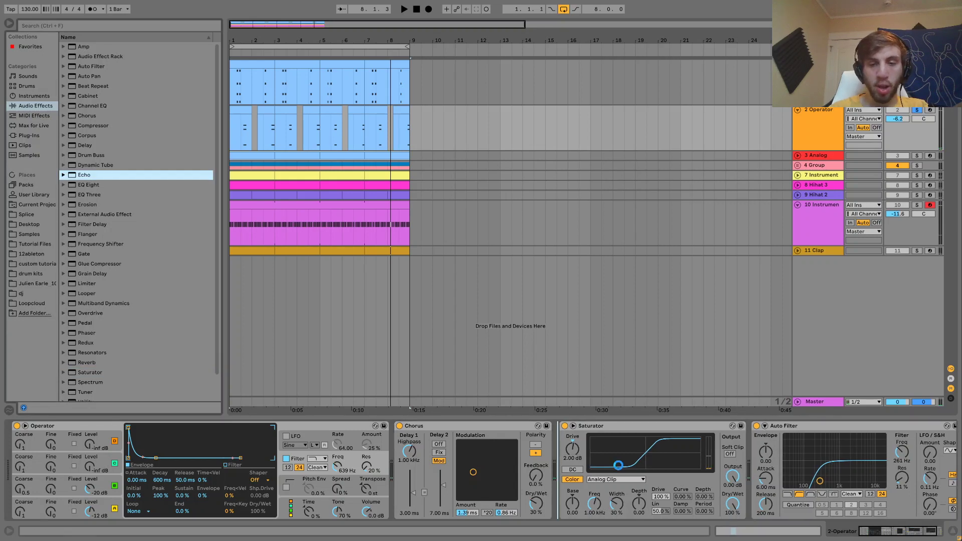
left_click_drag(692, 510, 693, 510)
key("space")
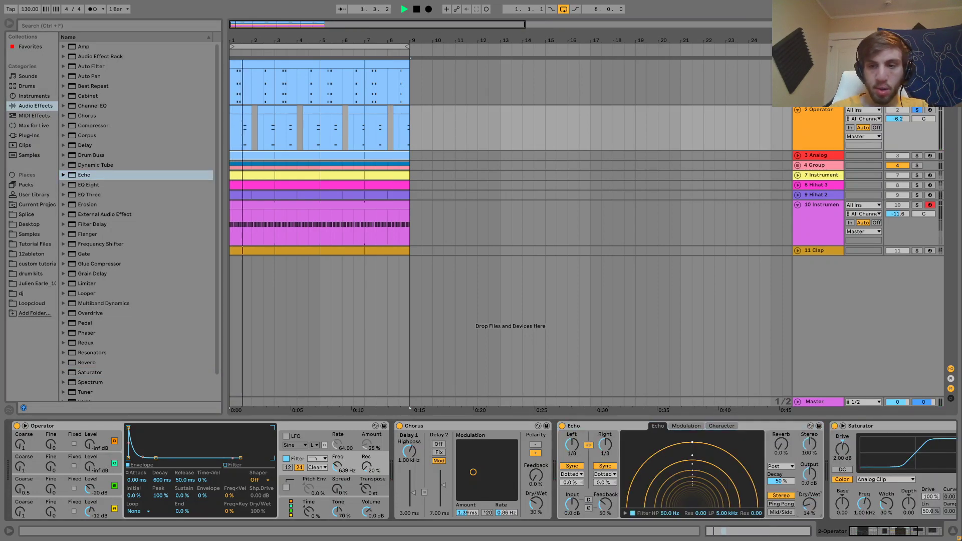
left_click(606, 482)
left_click_drag(606, 445, 606, 439)
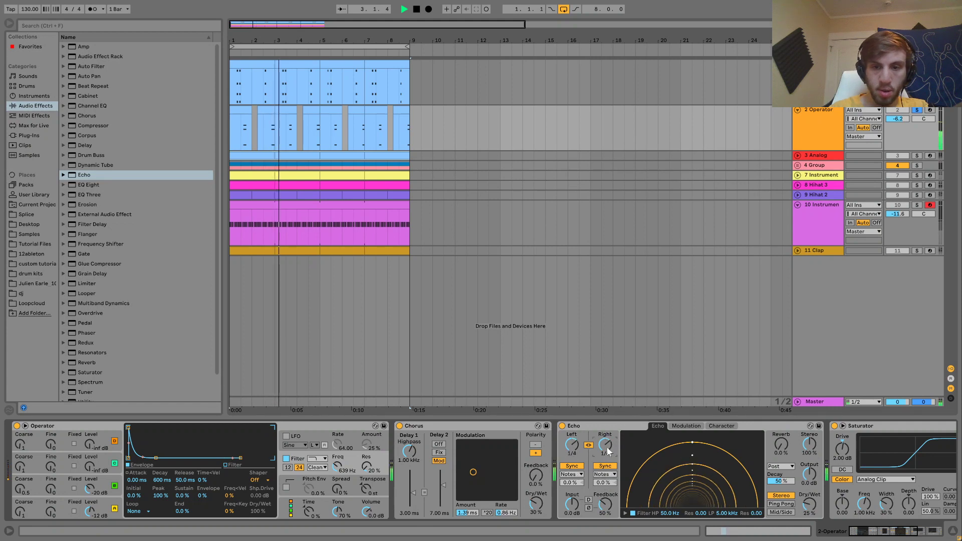
left_click(917, 110)
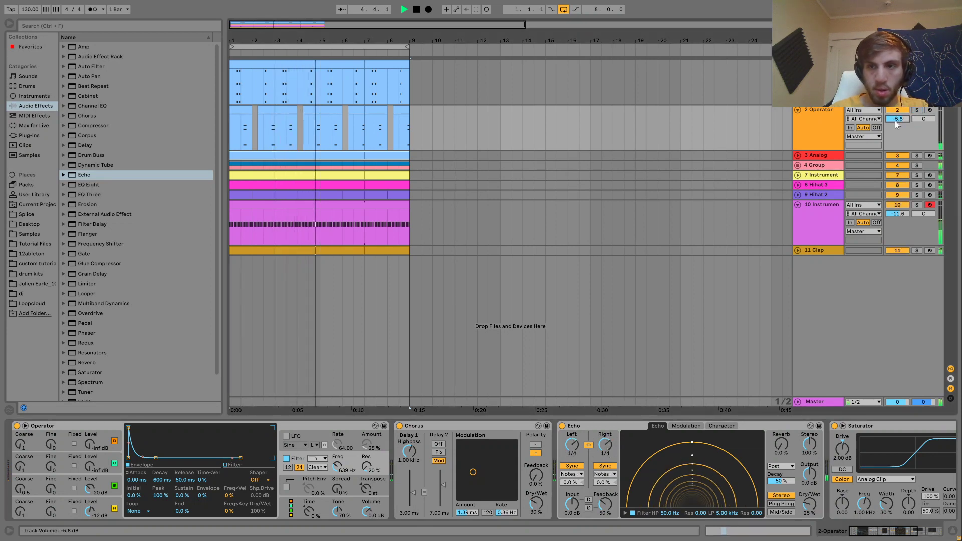
- Set the second Operator track's volume to -4.8 dB, and its Echo to 1/16 delay times and 24% dry/wet
left_click_drag(895, 121, 896, 118)
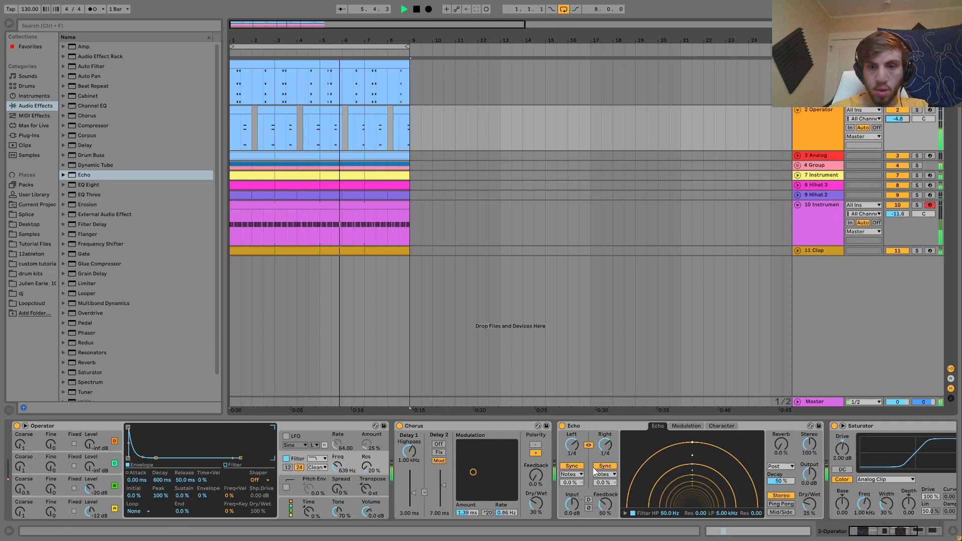
left_click_drag(612, 446, 603, 455)
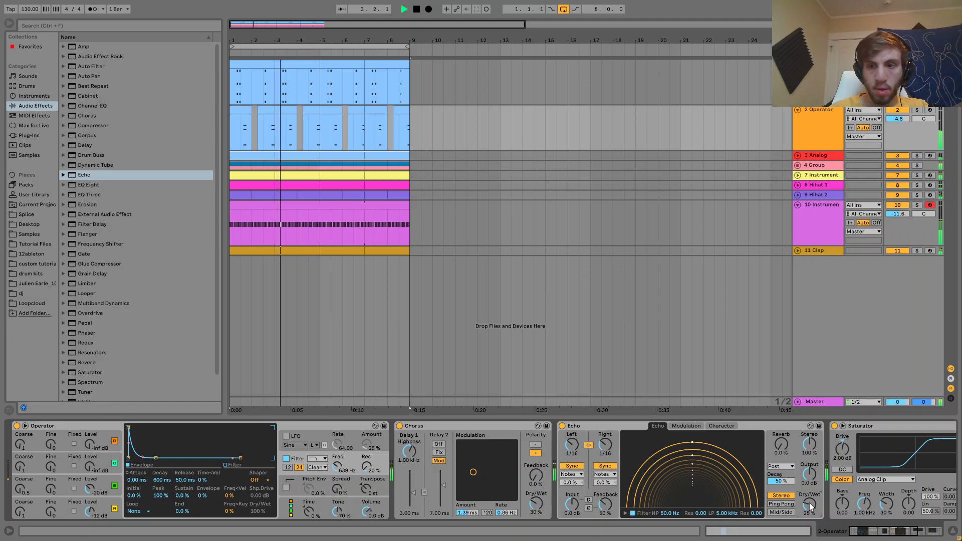
left_click_drag(810, 503, 810, 504)
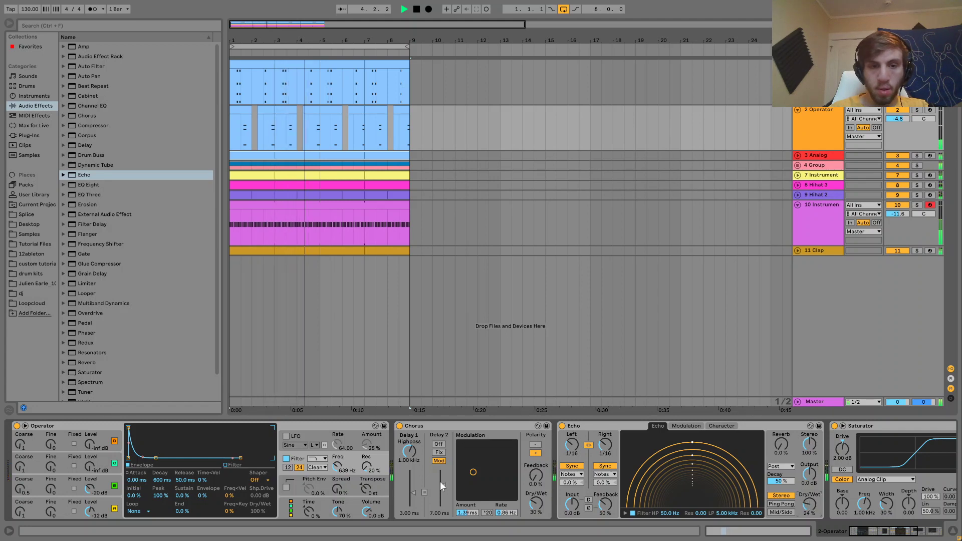
- Set the second Operator's filter envelope decay to 291 ms and amount to 75%, and oscillator B's level to -15 dB
left_click_drag(204, 496, 161, 486)
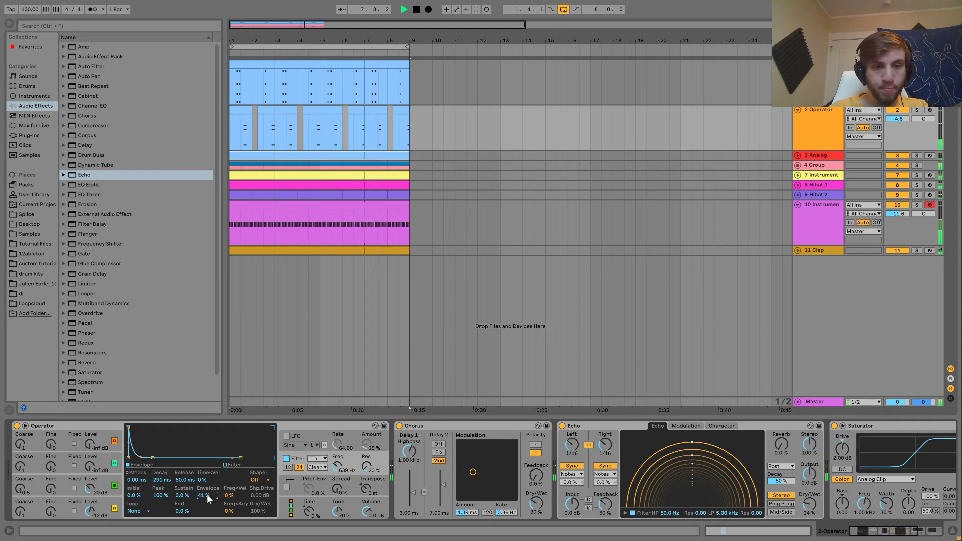
left_click_drag(204, 496, 209, 494)
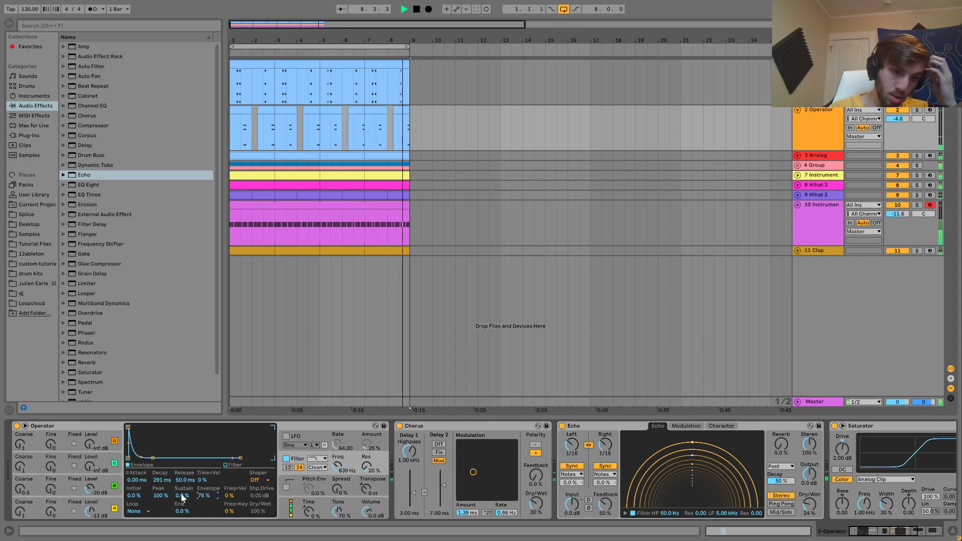
left_click_drag(90, 488, 90, 476)
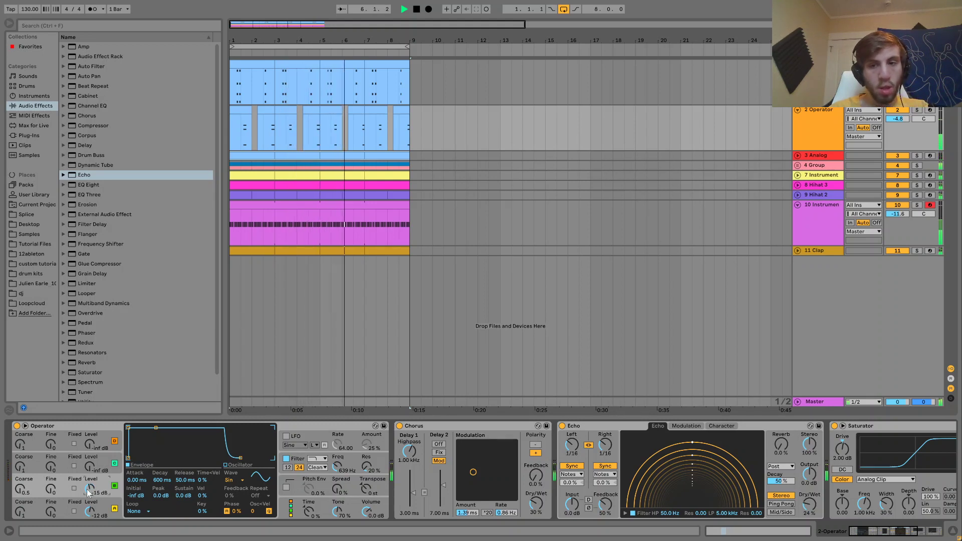
- Lower the second Operator track's Echo feedback to 25% and its filter envelope decay to 134 ms
left_click(829, 119)
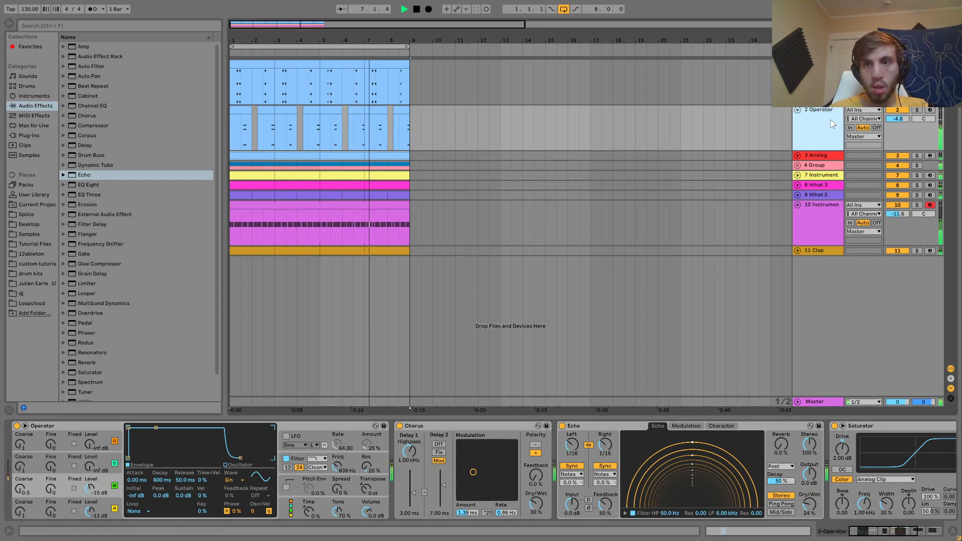
left_click_drag(606, 503, 605, 519)
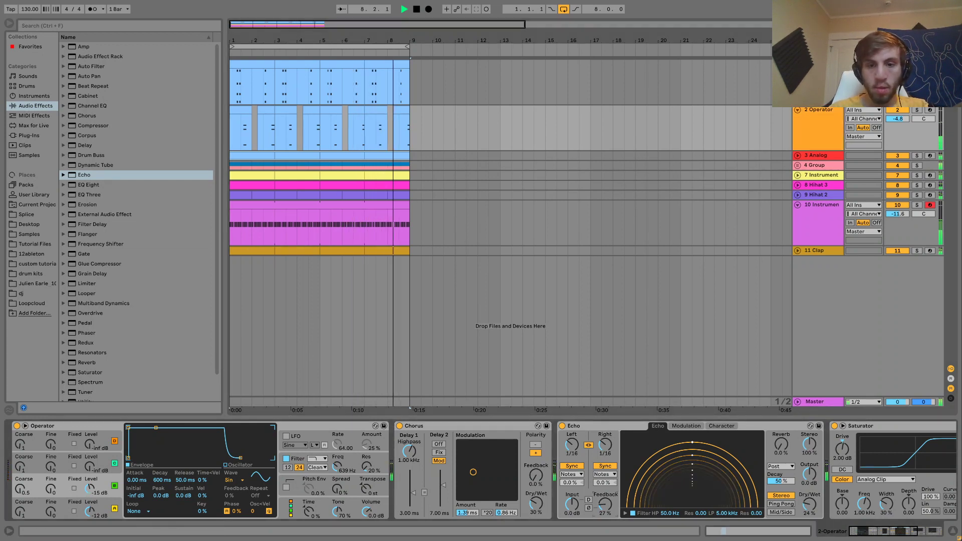
left_click(300, 460)
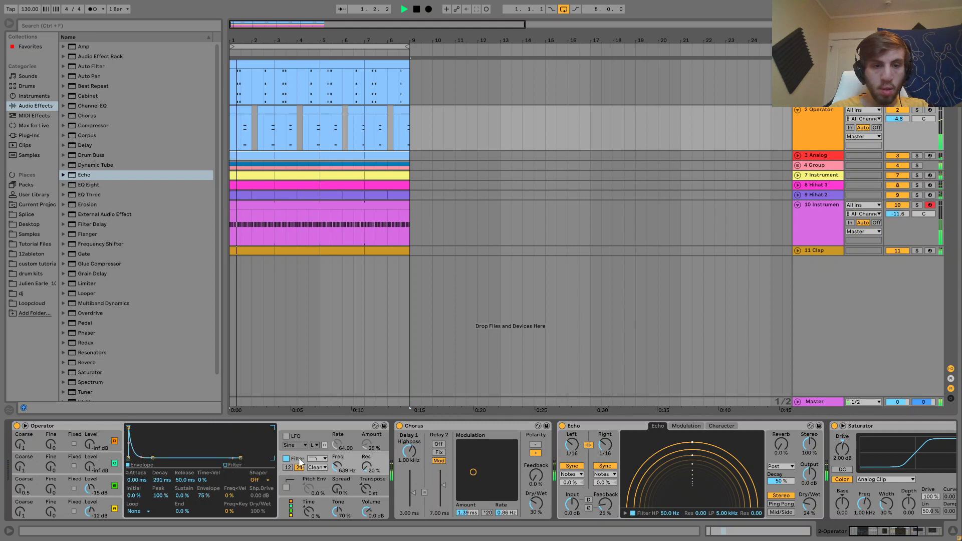
left_click_drag(162, 480, 162, 488)
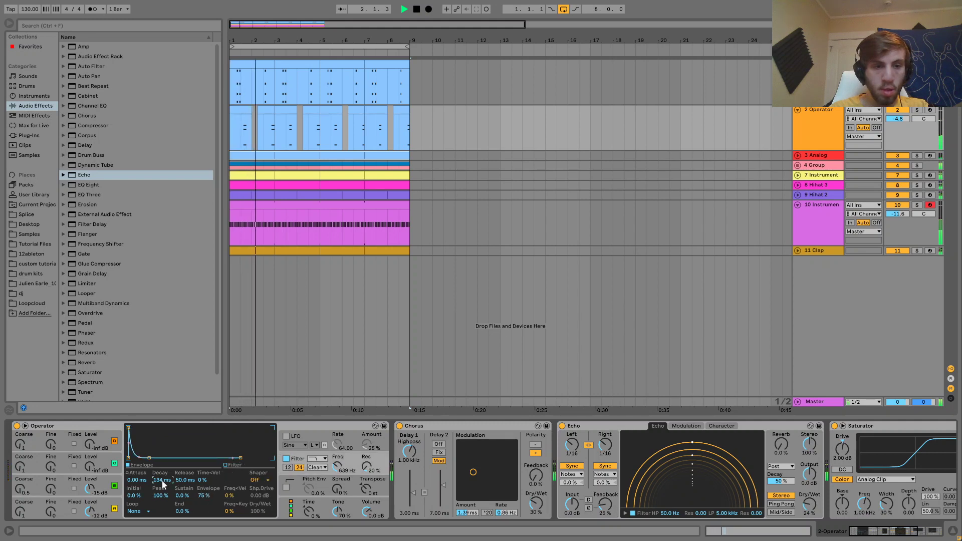
- Set oscillator A's envelope sustain to -inf dB and decay to 1.77 s, and the second Operator track's volume to -3.5 dB
left_click(103, 511)
left_click_drag(182, 495, 182, 516)
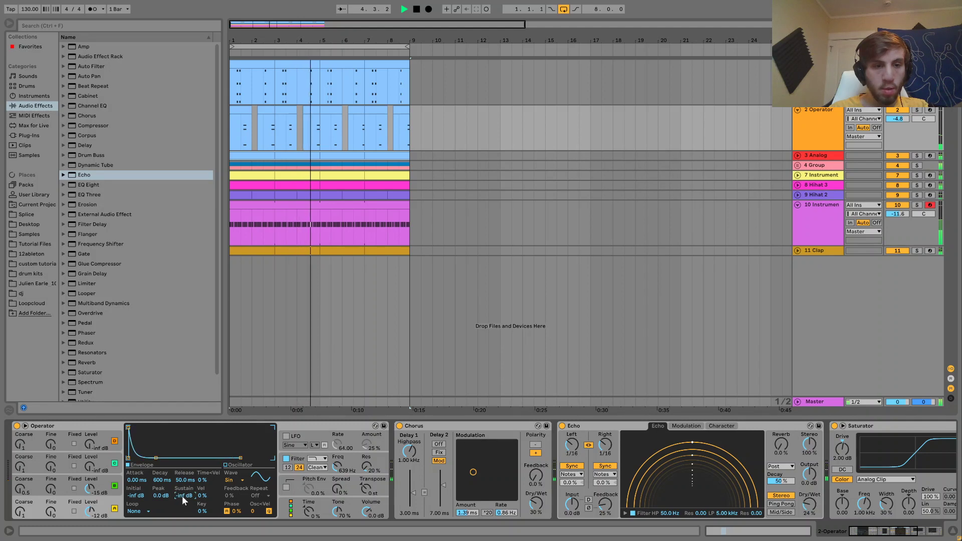
left_click_drag(163, 480, 163, 464)
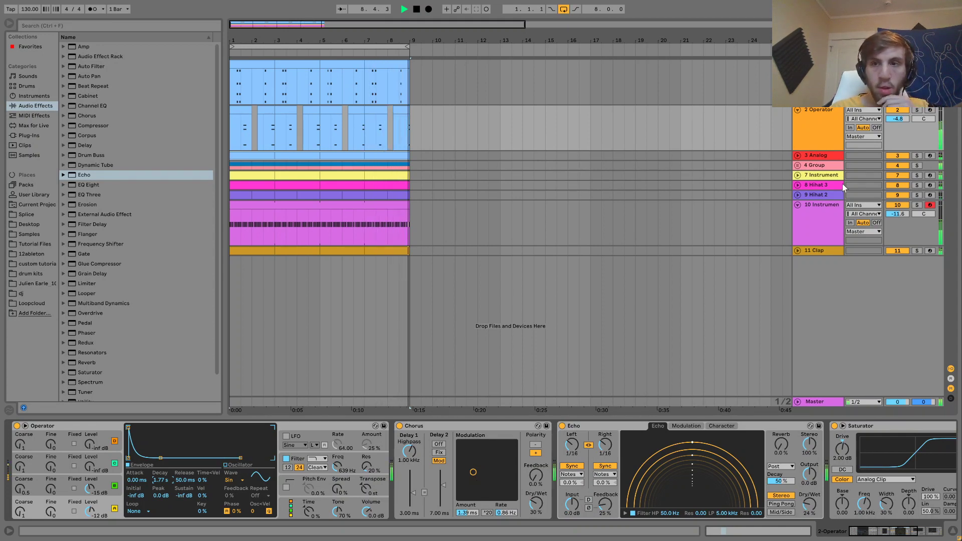
left_click_drag(904, 119, 904, 115)
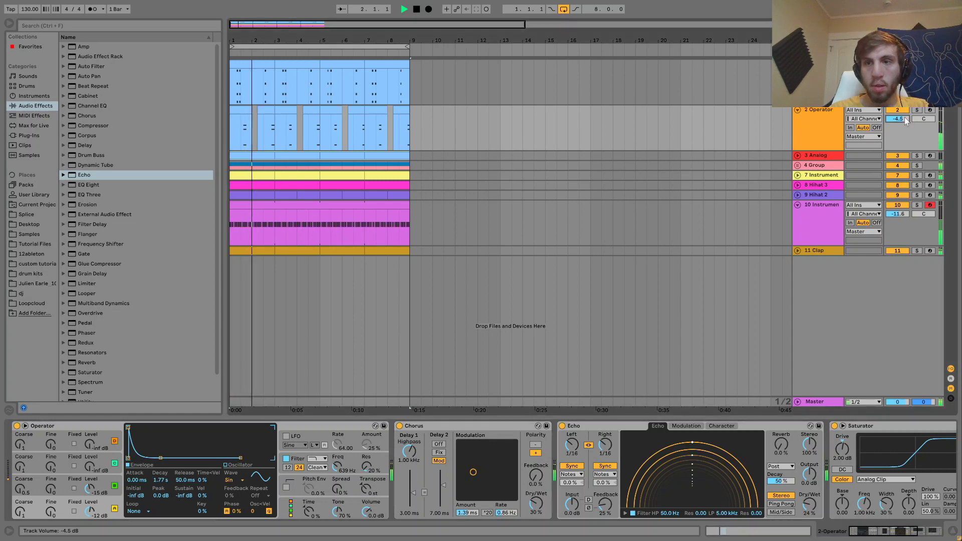
key("space")
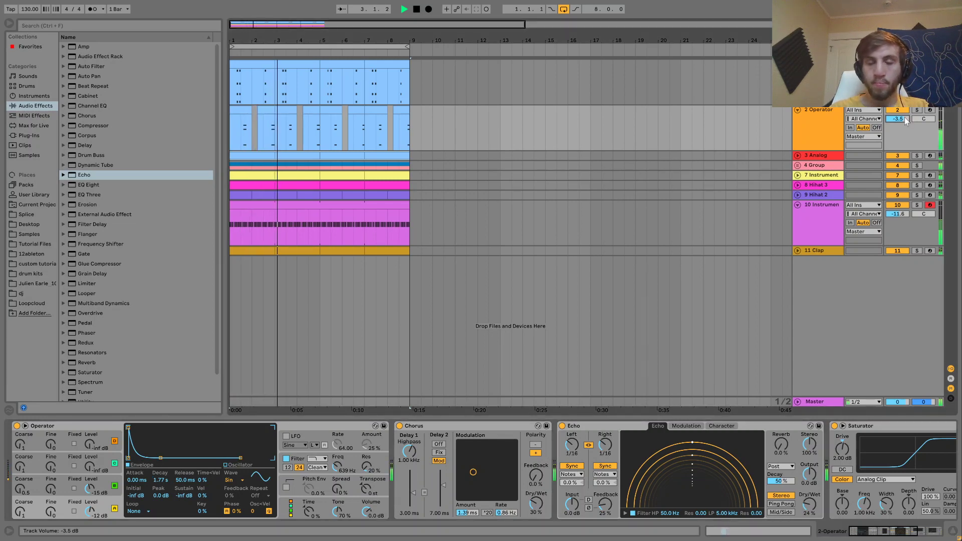
- Solo the Analog track and insert Drum Buss between its Reverb and Auto Filter
left_click(807, 156)
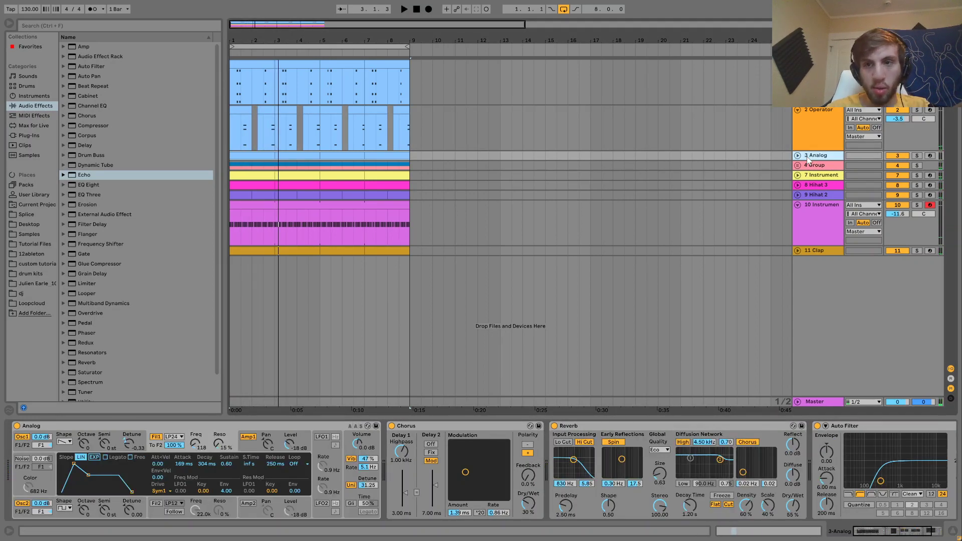
key("space")
left_click(917, 156)
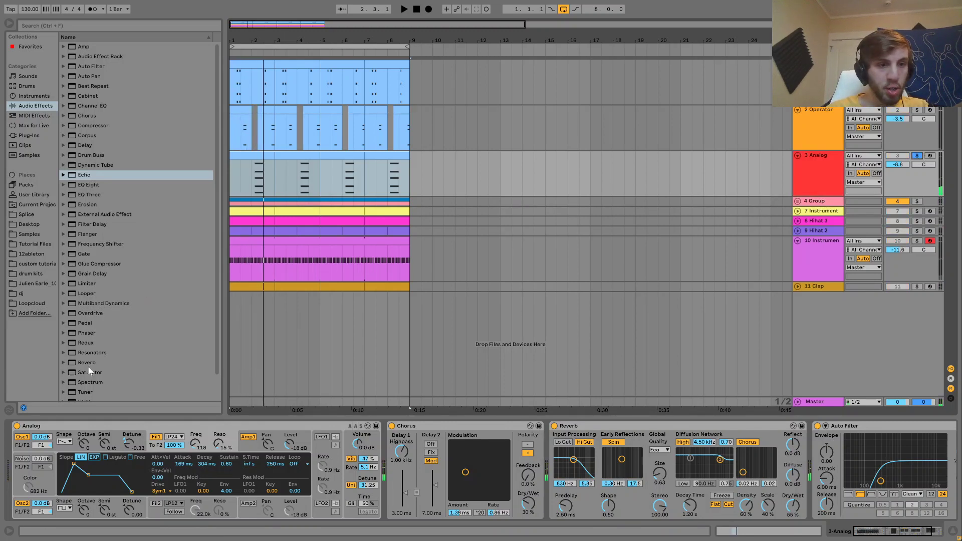
left_click_drag(90, 373, 120, 341)
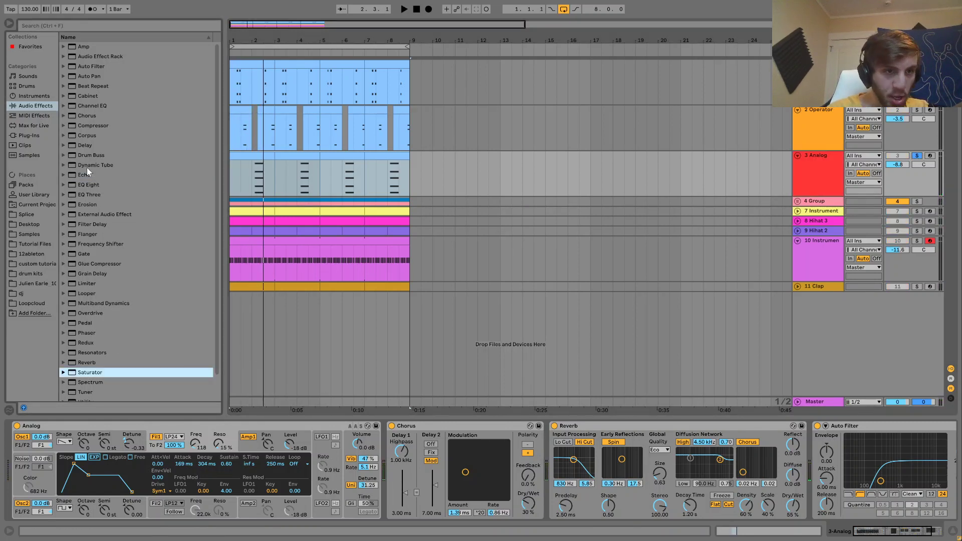
left_click_drag(87, 155, 841, 485)
key("space")
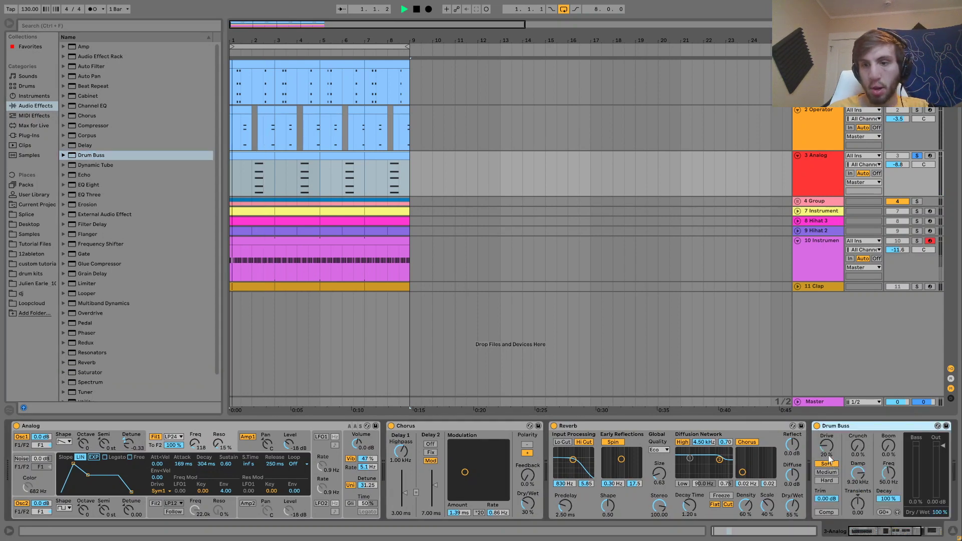
- Set Drum Buss's crunch to 17%, damp to 20.0 kHz and drive type to Medium
left_click_drag(858, 446, 857, 438)
left_click_drag(856, 478, 856, 446)
left_click(827, 473)
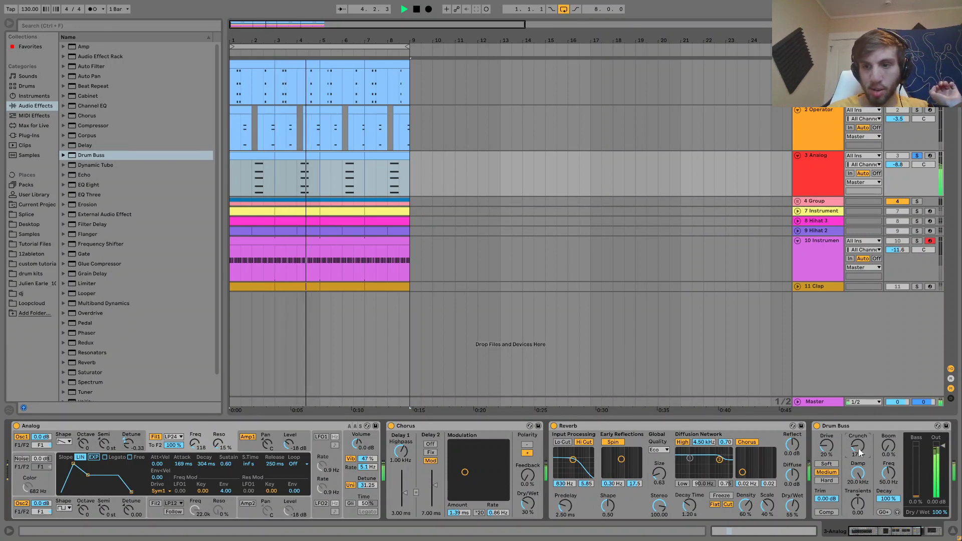
- Unsolo the Analog track and set its volume to -13.0 dB and the second Operator track's volume to -2.5 dB
left_click_drag(901, 164, 901, 175)
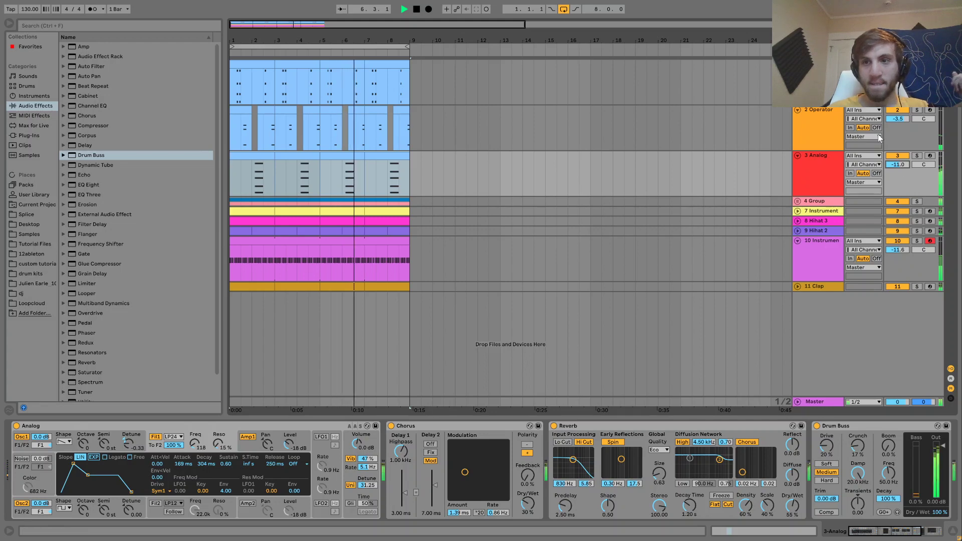
left_click(840, 126)
left_click(897, 120)
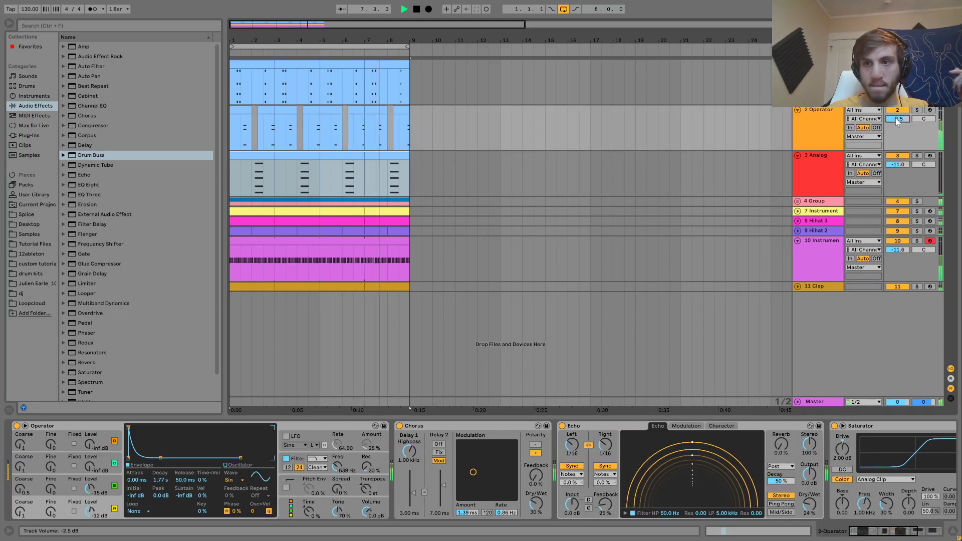
left_click_drag(901, 164, 901, 167)
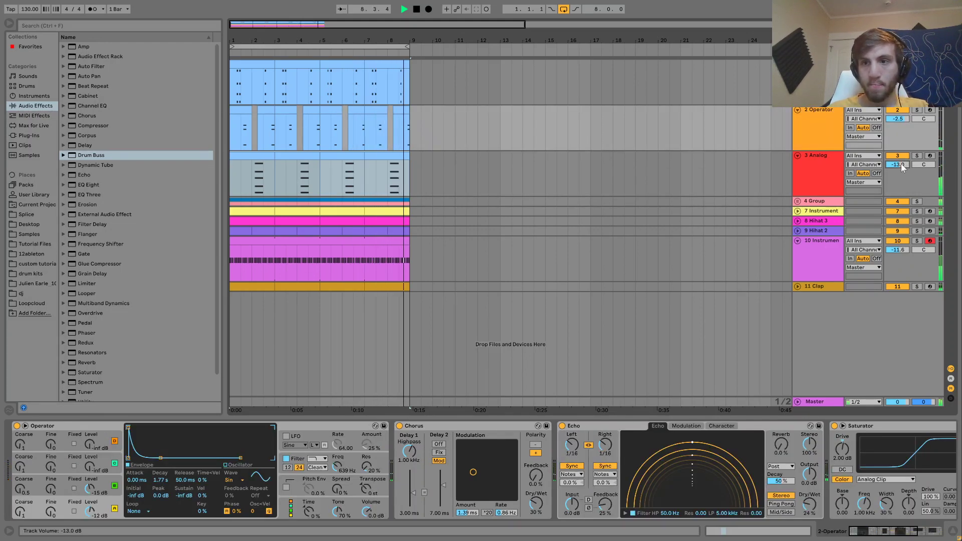
- Fold the Analog track and the second Operator track
left_click(840, 170)
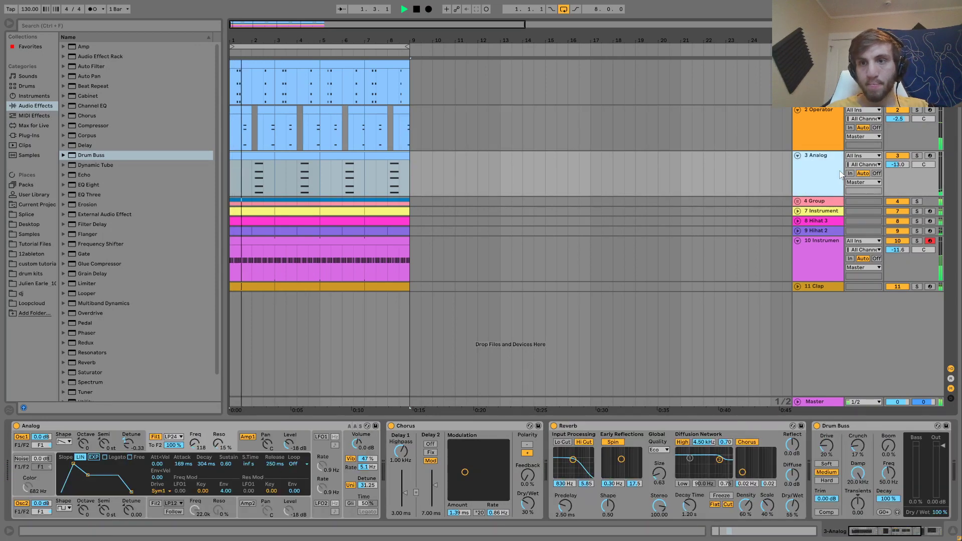
left_click(798, 155)
left_click(798, 107)
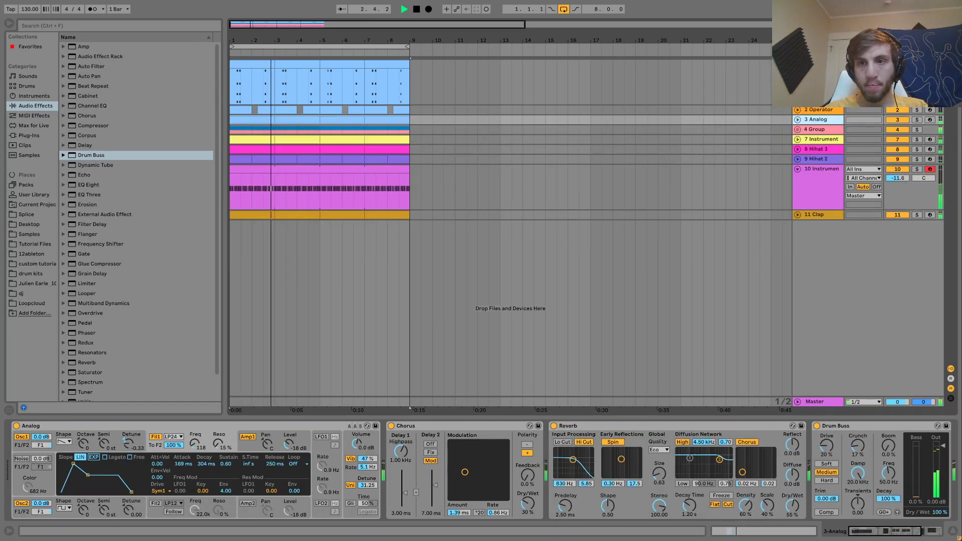
- Fold the first Operator track and group the layered hi-hat and Instrument Rack tracks 7 to 10, leaving out Clap
left_click(798, 64)
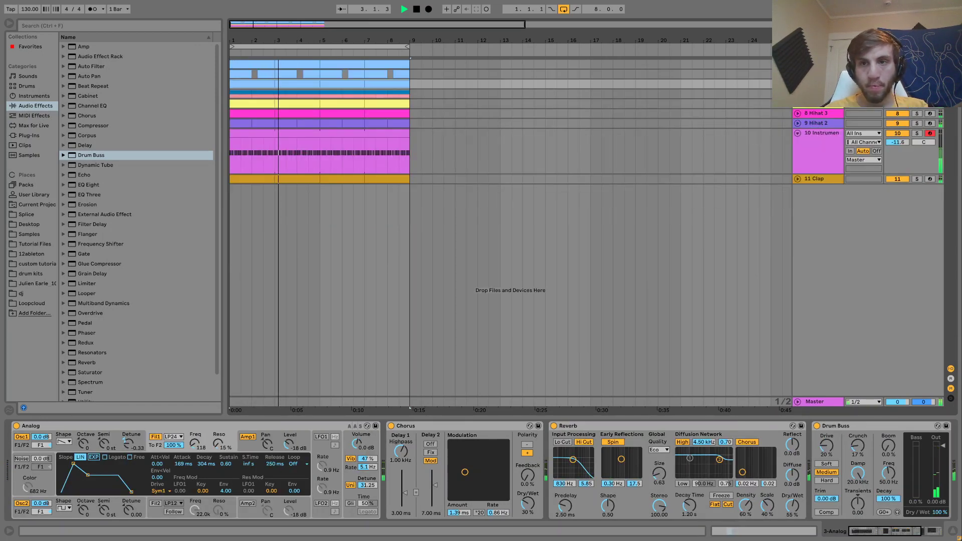
left_click(820, 113)
left_click(817, 104)
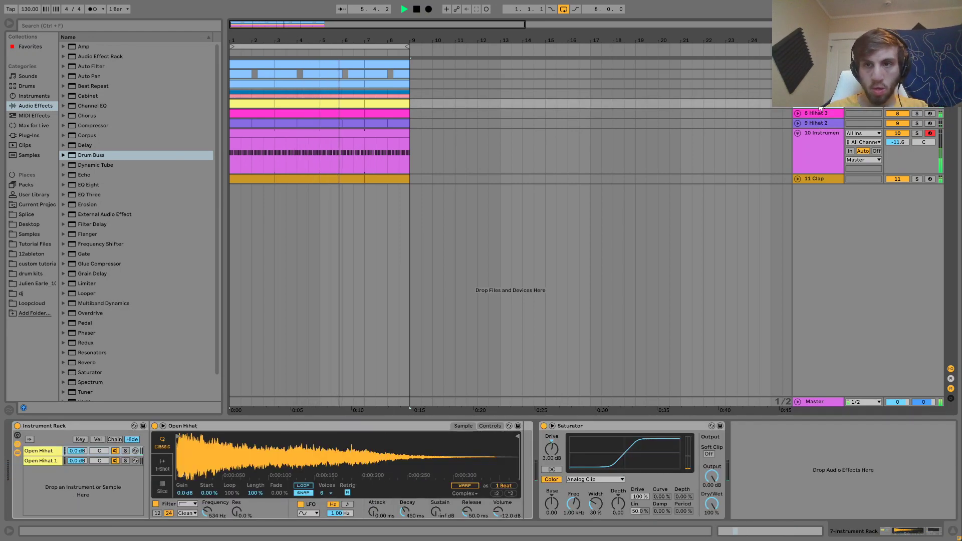
left_click(823, 180, "shift")
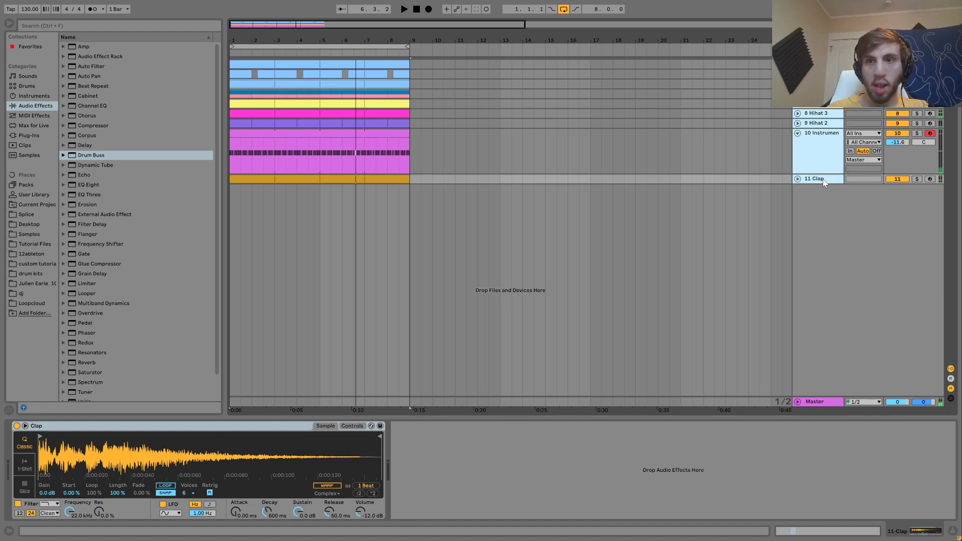
left_click(817, 103)
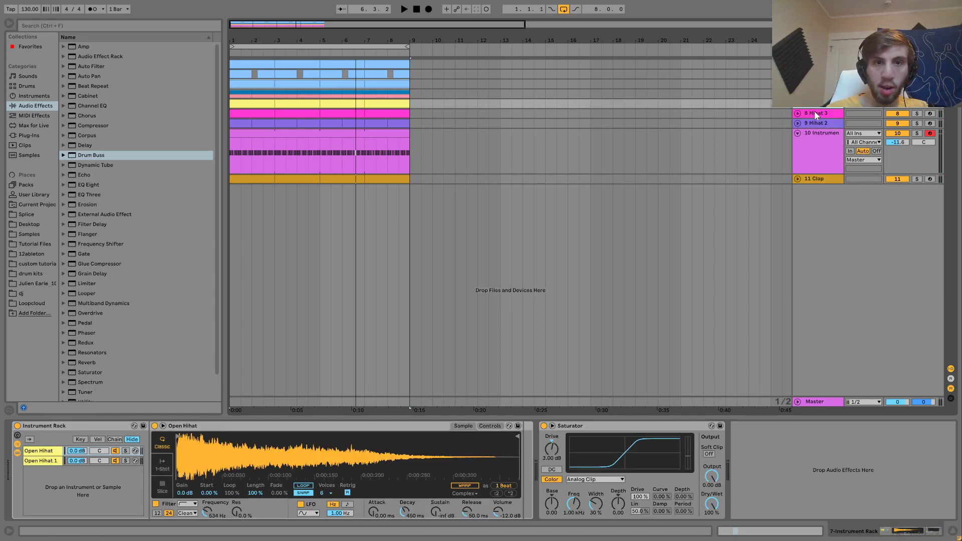
left_click(817, 137)
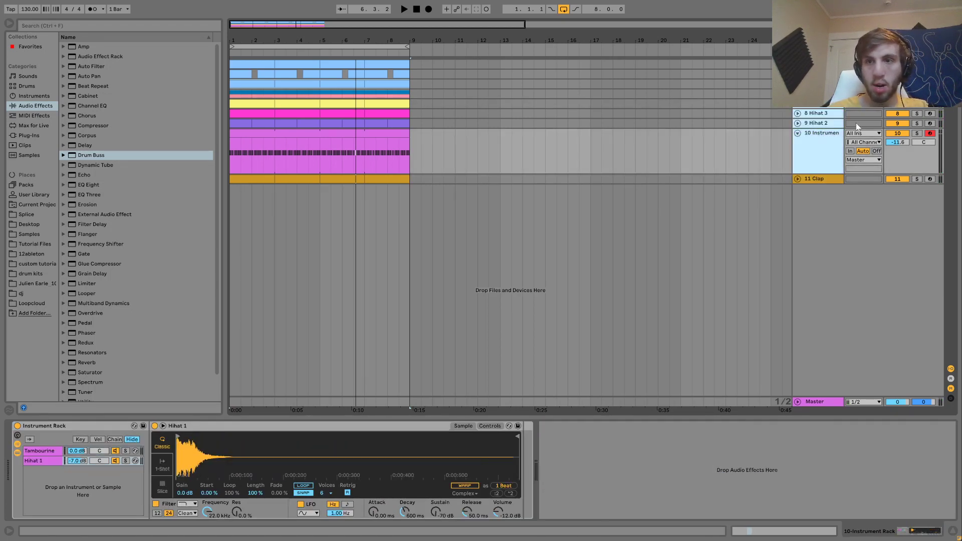
key("ctrl+g")
key("space")
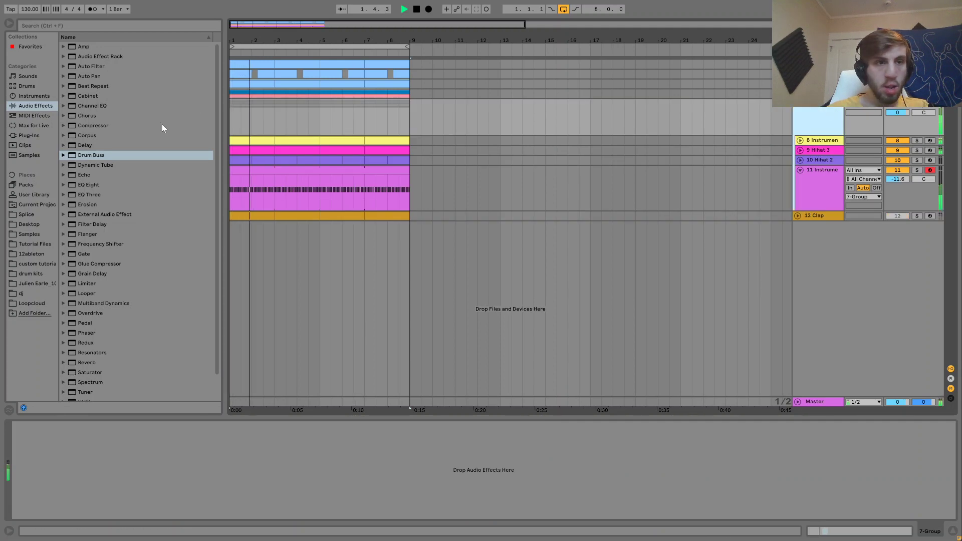
- Insert Saturator on the new group with its drive at 4.00 dB and set the group's volume to -3.0 dB
key("space")
left_click(88, 371)
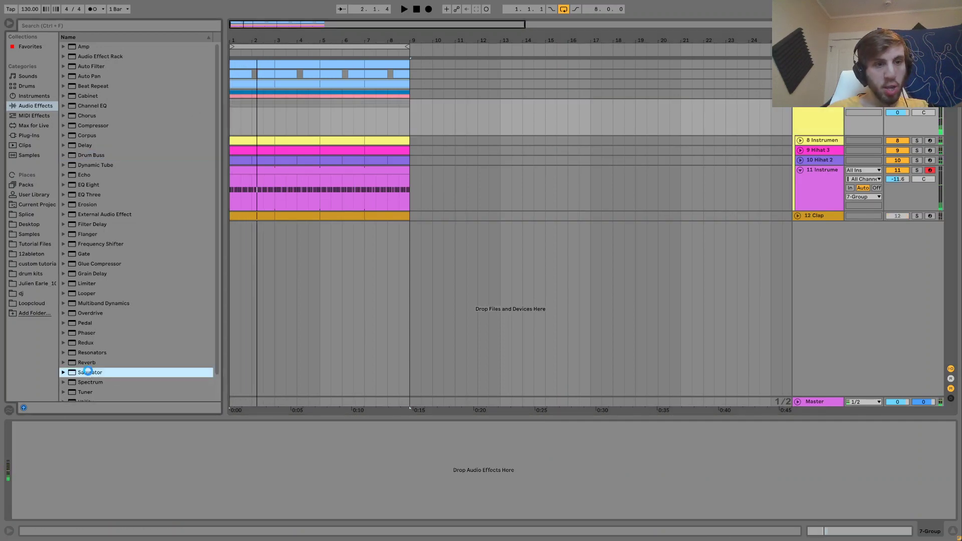
left_click_drag(42, 463, 40, 460)
key("space")
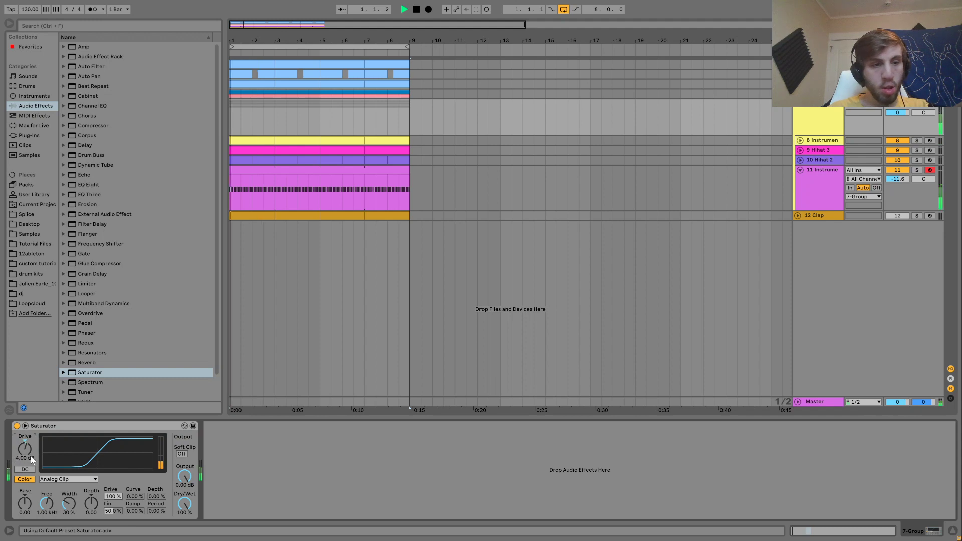
key("Down")
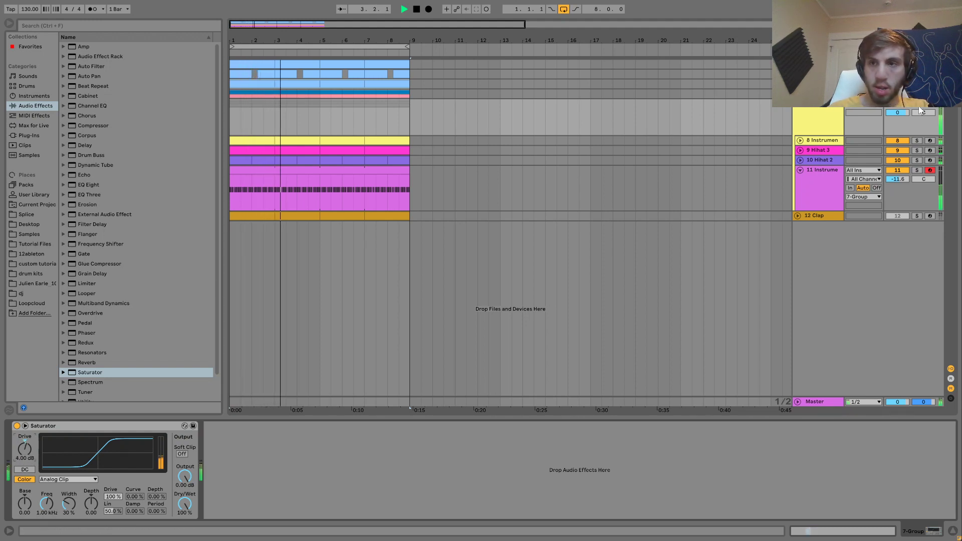
left_click_drag(901, 115, 900, 120)
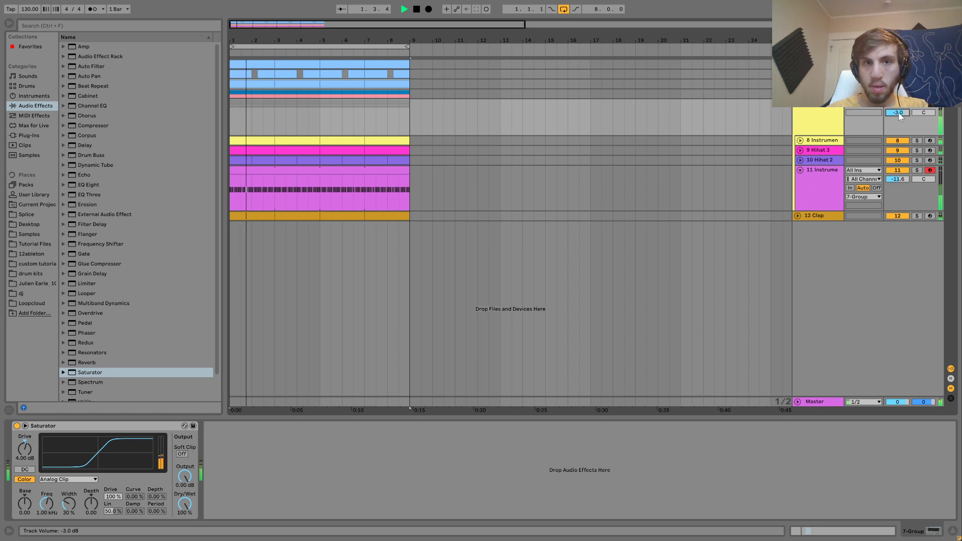
key("space")
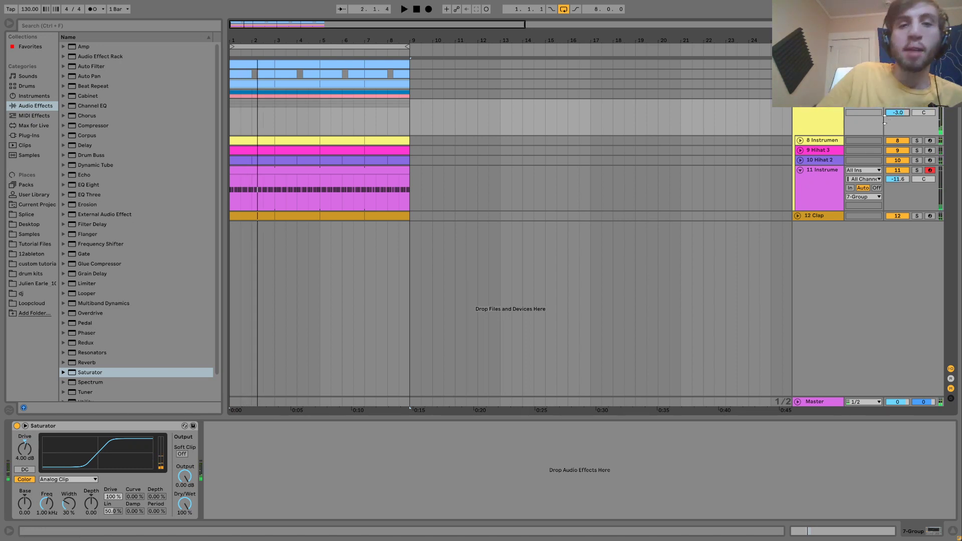
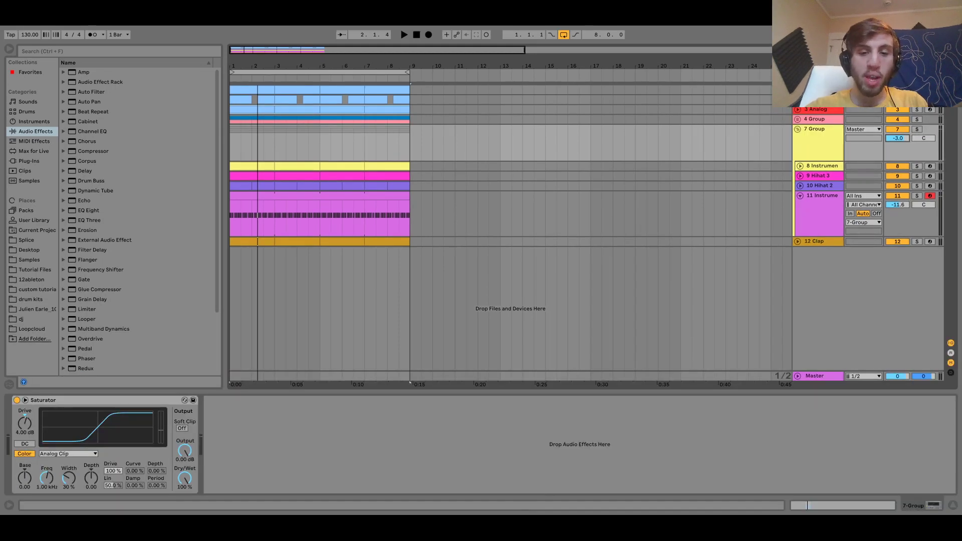
- Restore the full-screen view and audition the start of the loop
key("F11")
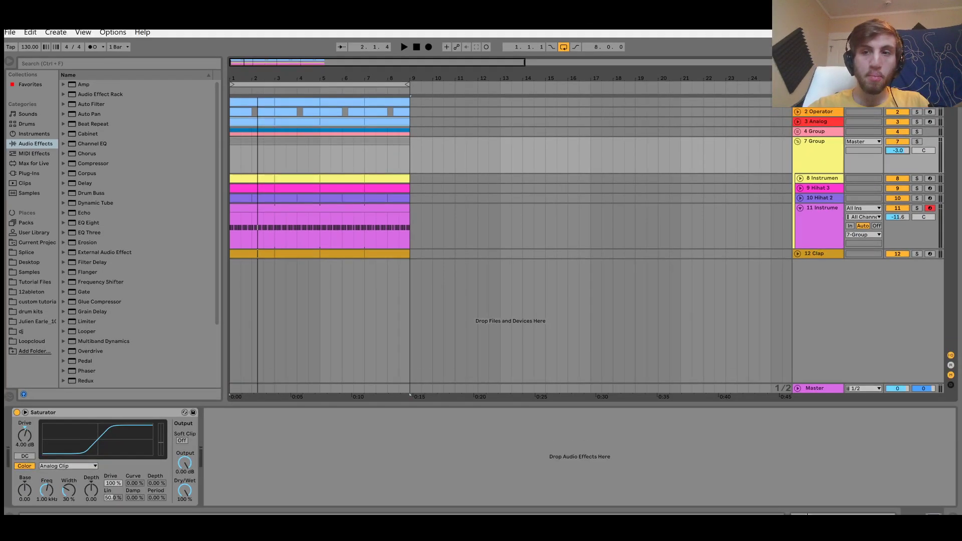
key("space")
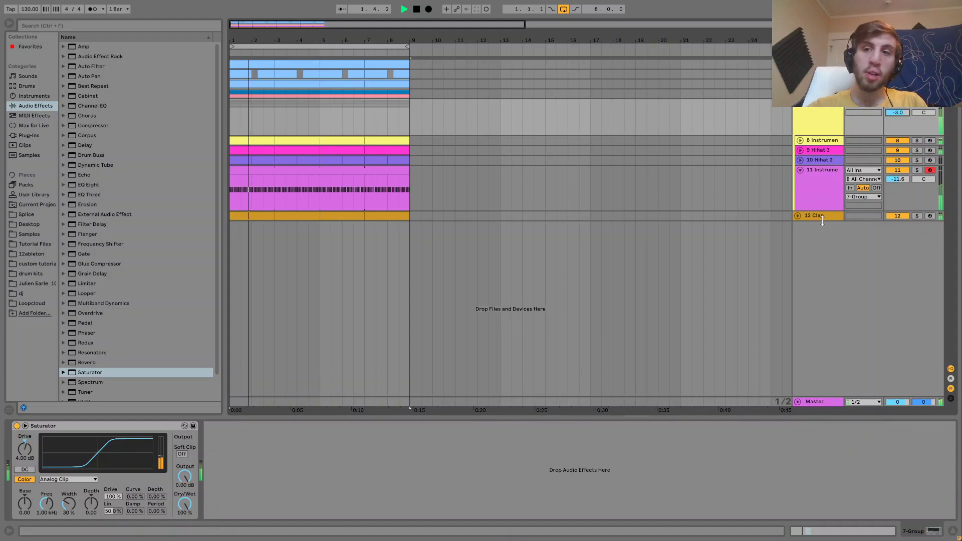
key("space")
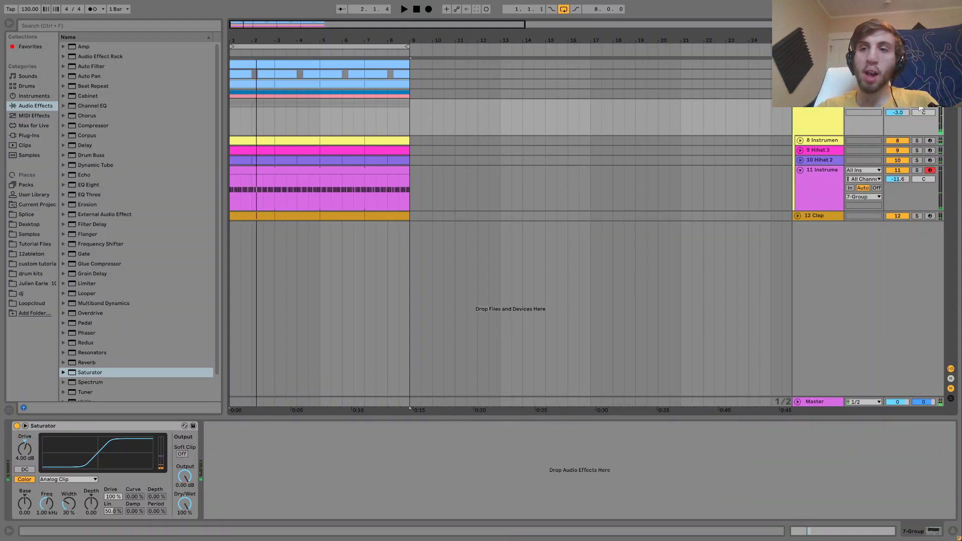
- Mute the Clap track and insert EQ Eight after Saturator on the hi-hat group
left_click(897, 216)
key("space")
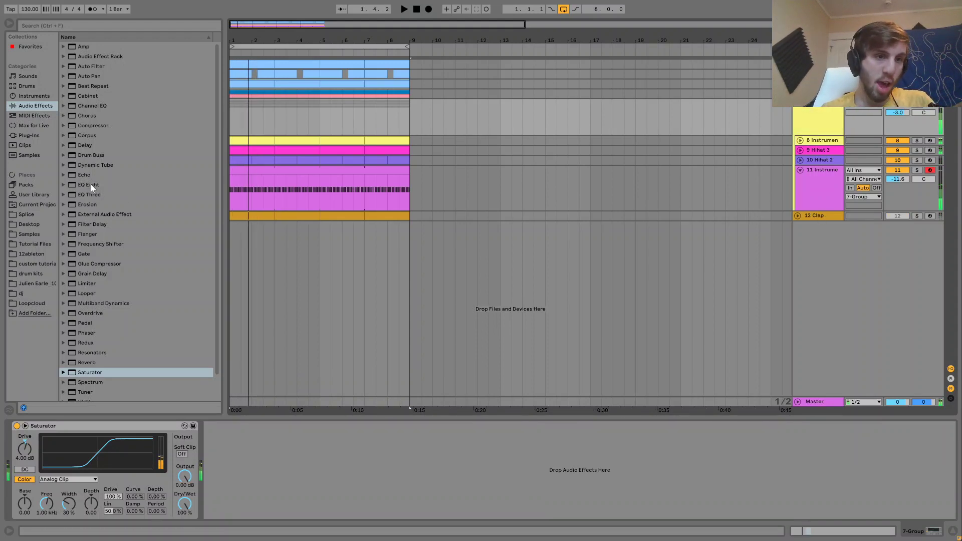
left_click(91, 185)
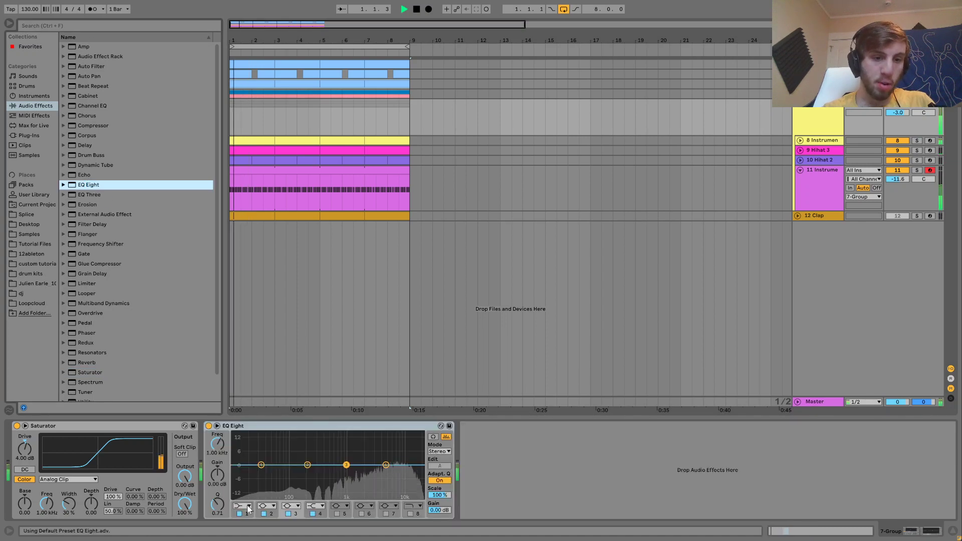
- Set EQ Eight's first band to a low cut at 276 Hz with Q 0.82, and unmute the Clap track
left_click_drag(261, 465, 316, 472)
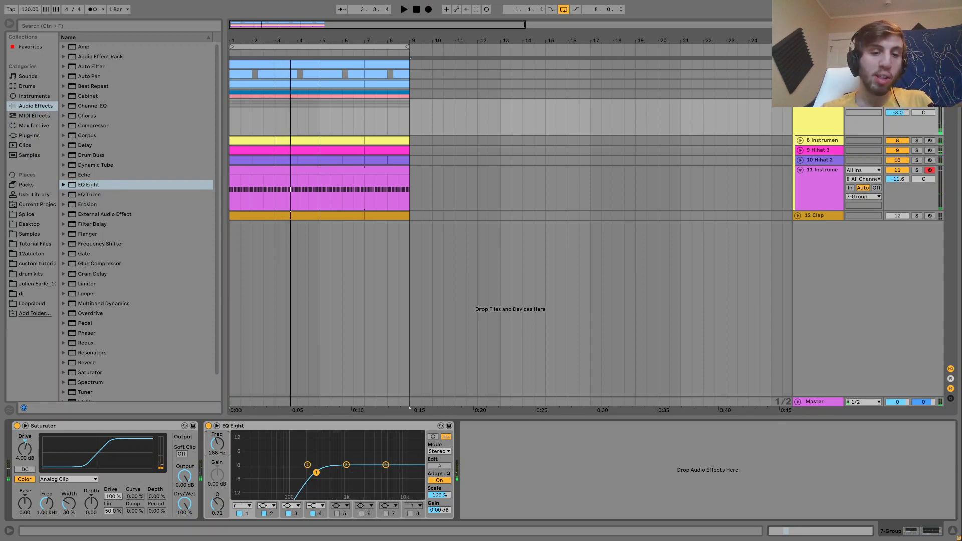
key("space")
left_click_drag(217, 443, 217, 448)
key("space")
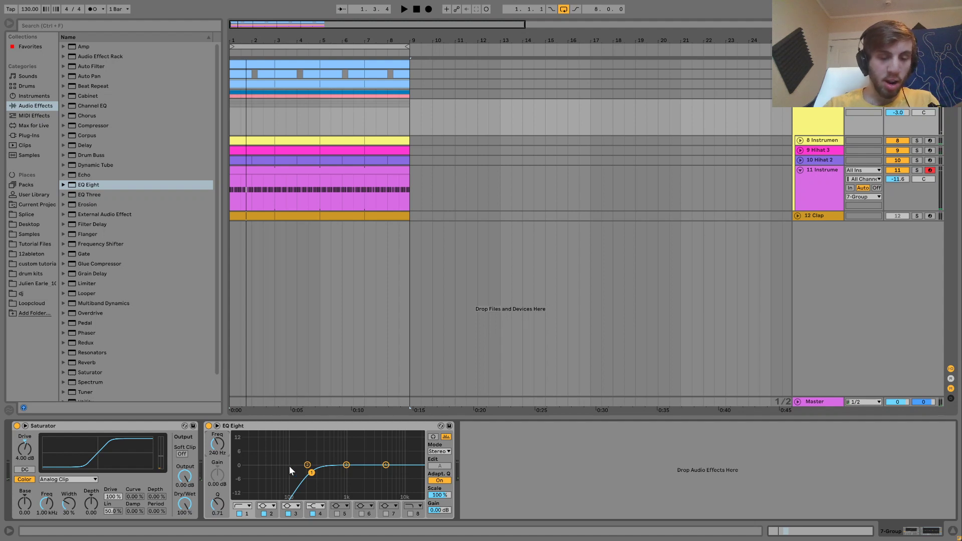
key("space")
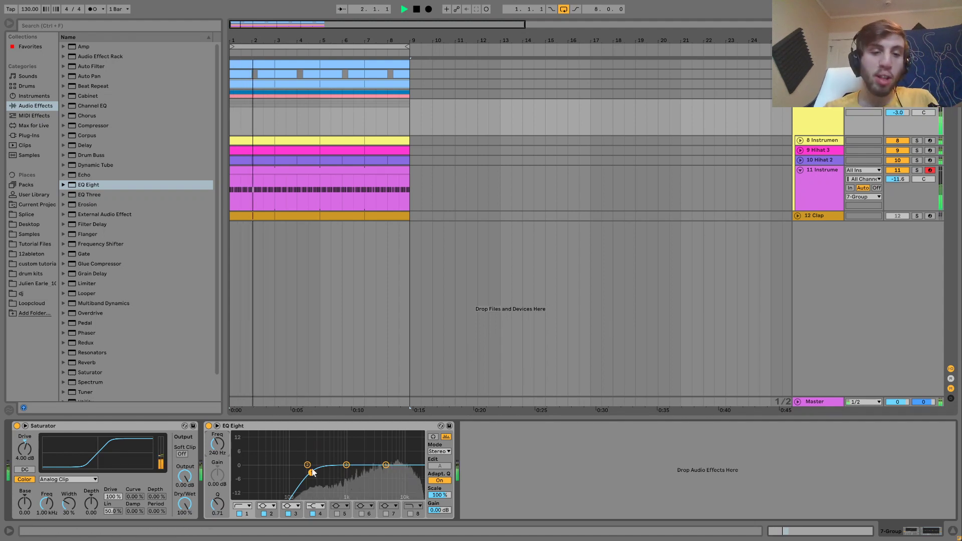
left_click_drag(312, 473, 315, 471)
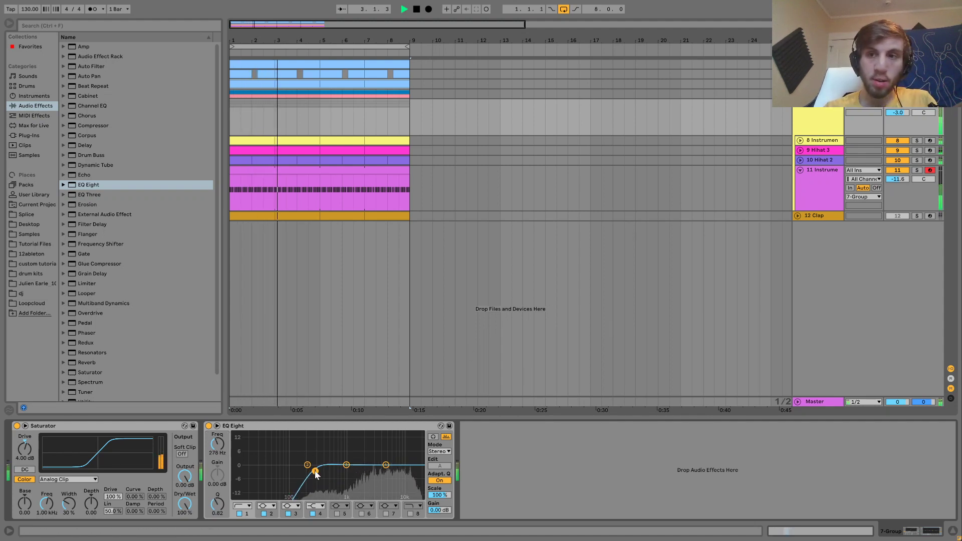
left_click(897, 216)
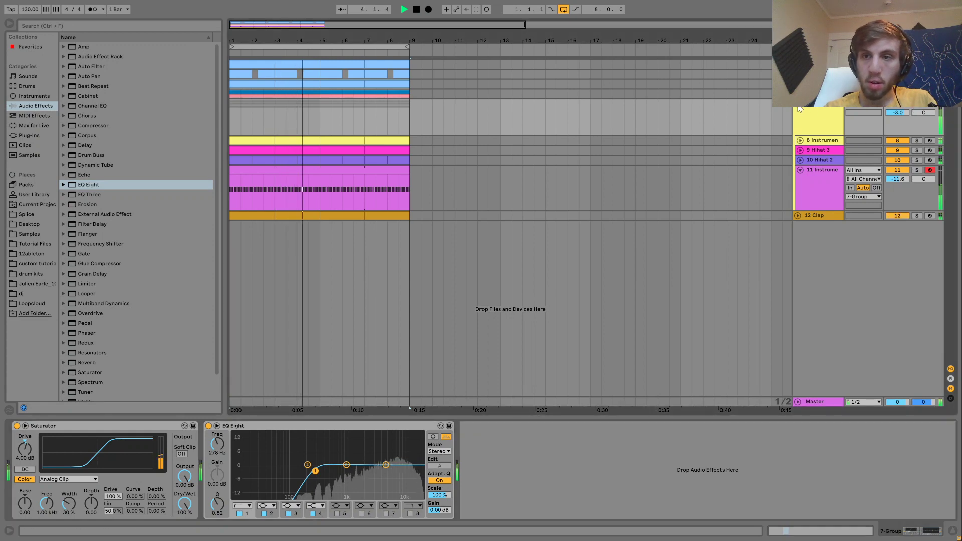
- Stop playback, fold the hi-hat group and add an empty MIDI track below the Clap track
left_click(798, 103)
key("space")
left_click(816, 114)
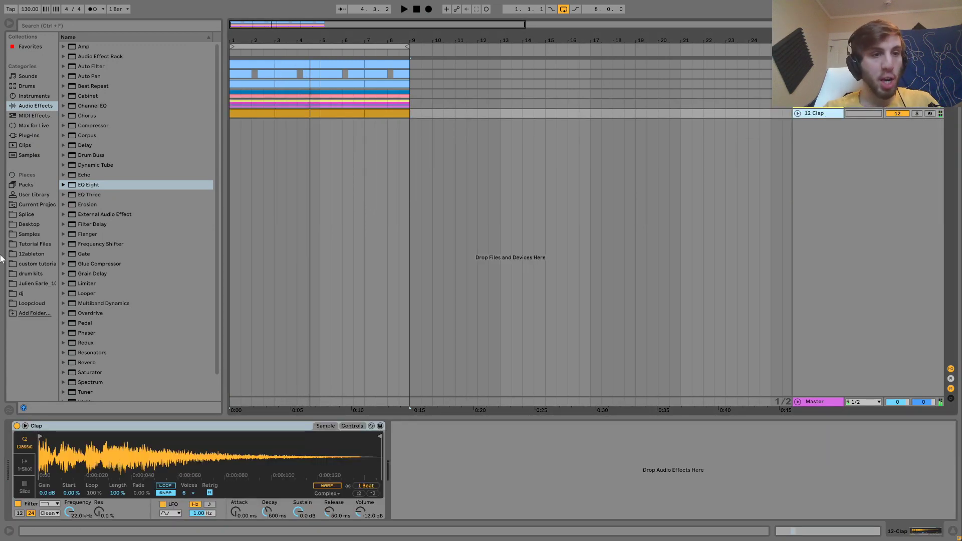
key("ctrl+shift+t")
- Preview the Percussion 1 to 4, Rimshot and Snare samples in the Djoko Style House From Scratch folder of Tutorial Files
left_click(31, 244)
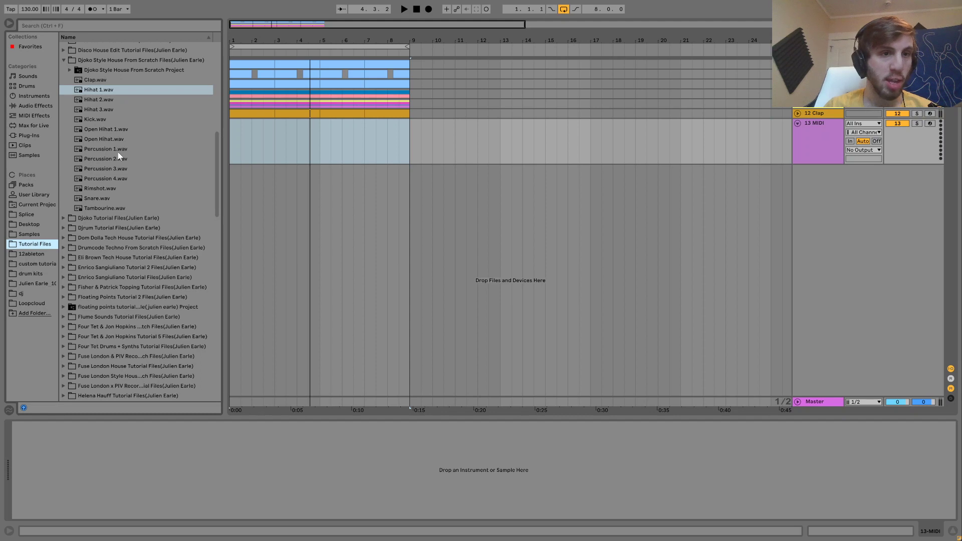
left_click(115, 150)
key("Down")
key("Down")
key("Down")
key("Down")
key("Down")
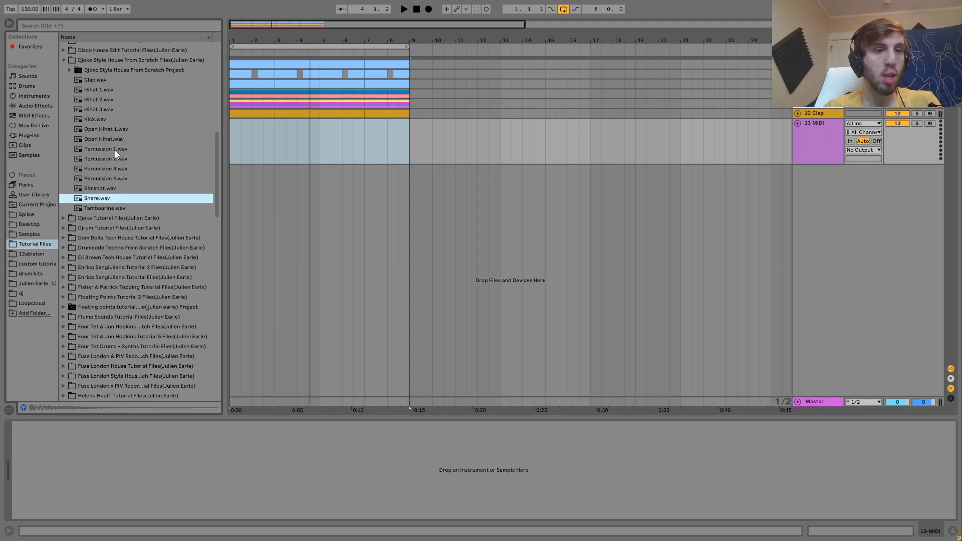
- Load a Drum Rack onto the new MIDI track and fill its pads from C1 with the Percussion 1 to 4, Rimshot and Snare samples
left_click(26, 86)
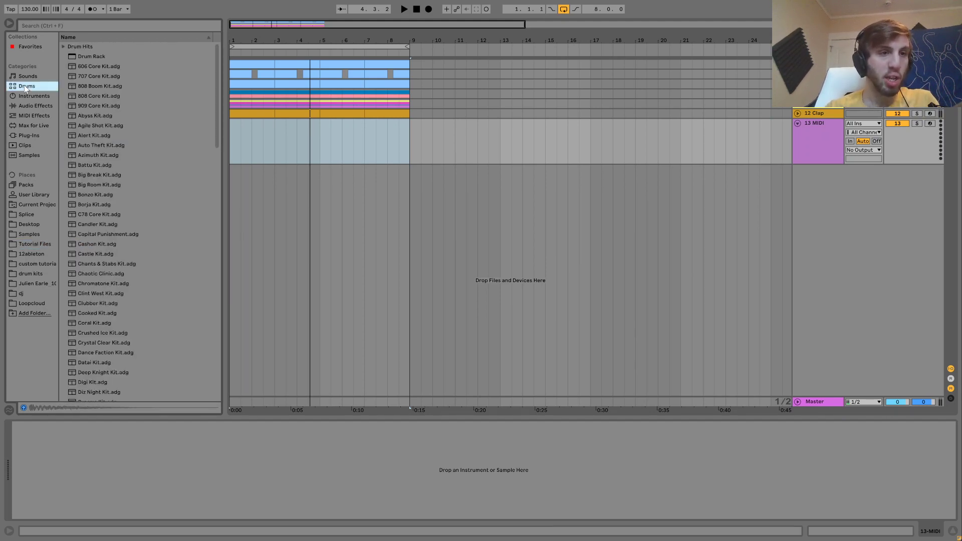
left_click(83, 58)
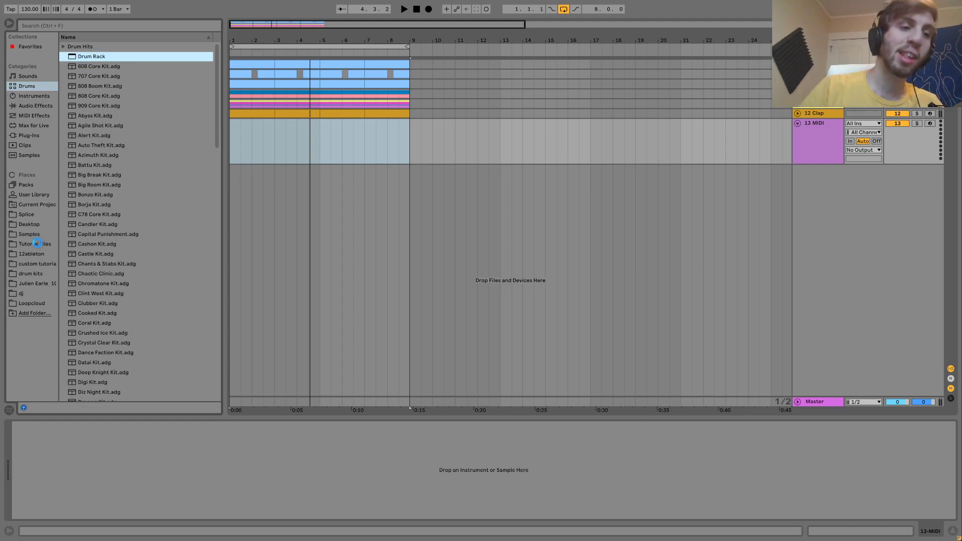
left_click(38, 244)
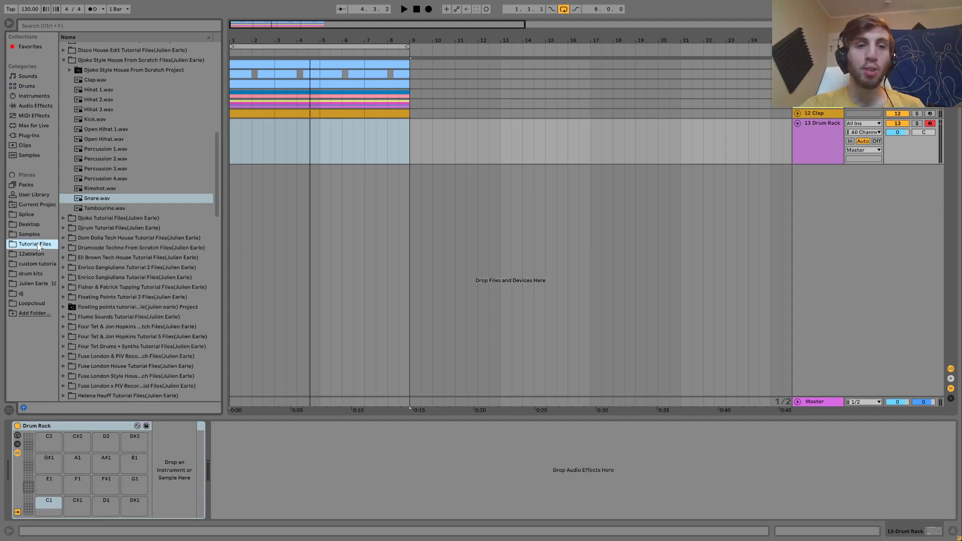
left_click(98, 199)
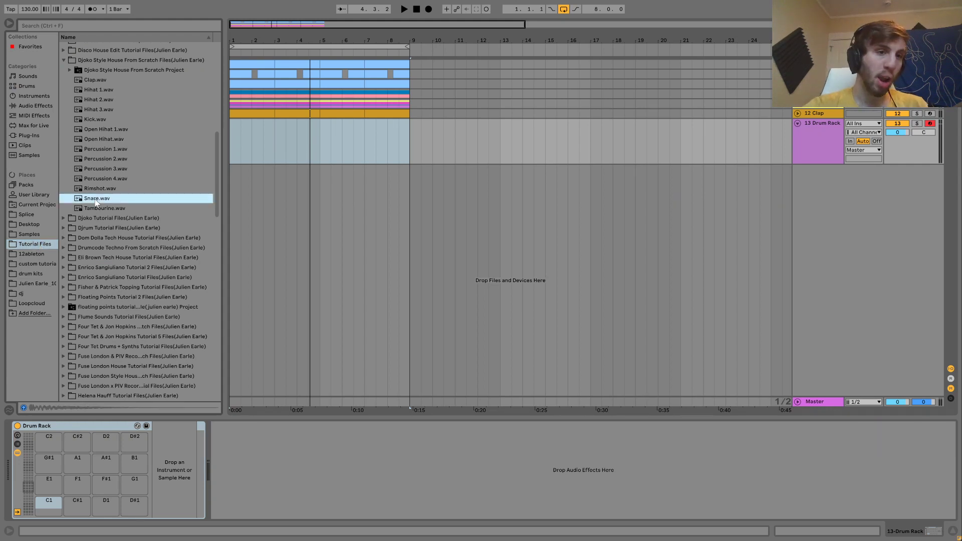
left_click(102, 149, "shift")
left_click_drag(102, 149, 57, 503)
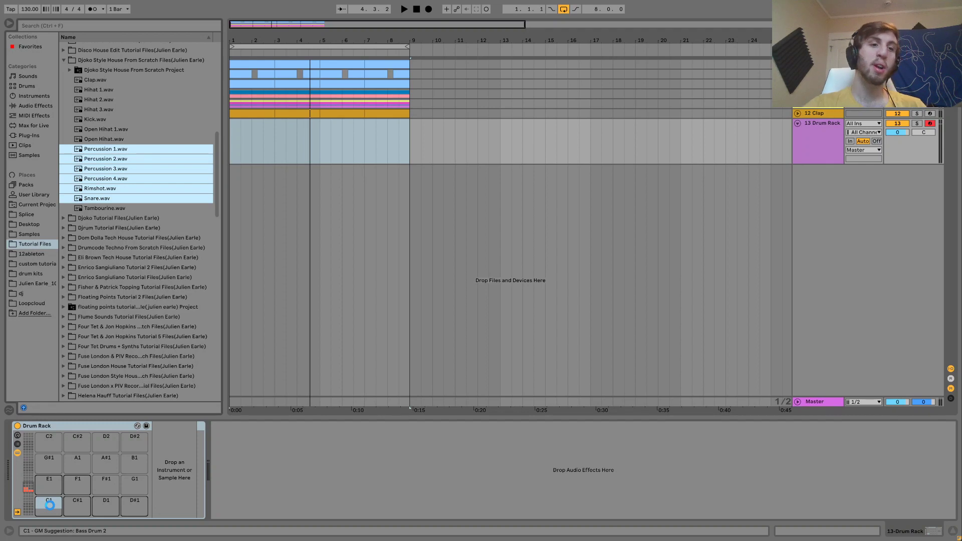
- Audition the Drum Rack's snare and percussion pads and create an empty four-bar MIDI clip on its track, starting at bar 1
left_click_drag(77, 476, 78, 479)
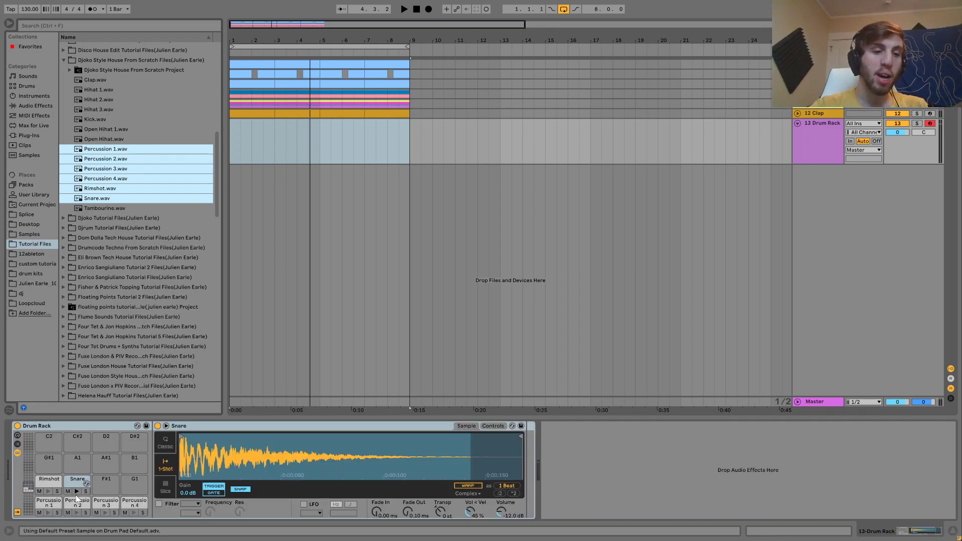
left_click(77, 513)
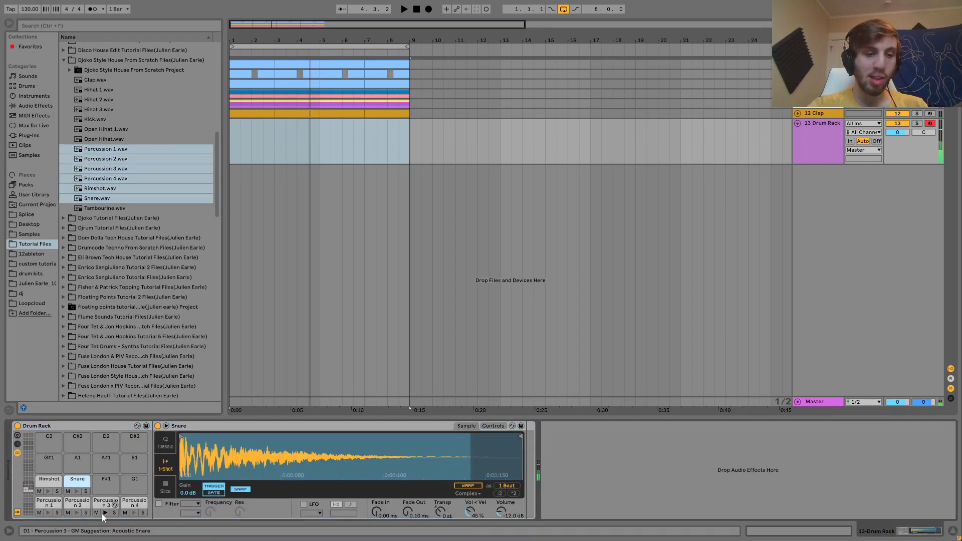
left_click(134, 513)
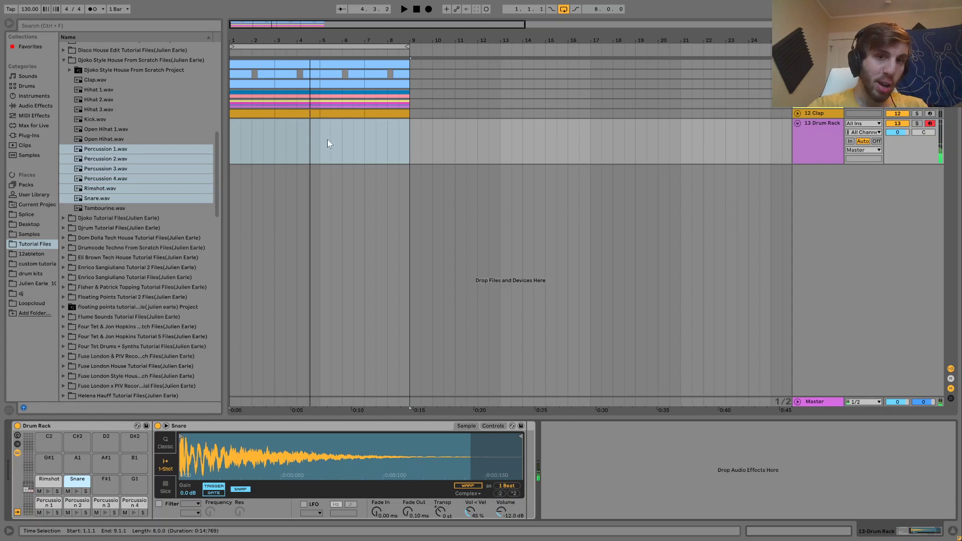
left_click_drag(321, 140, 276, 143)
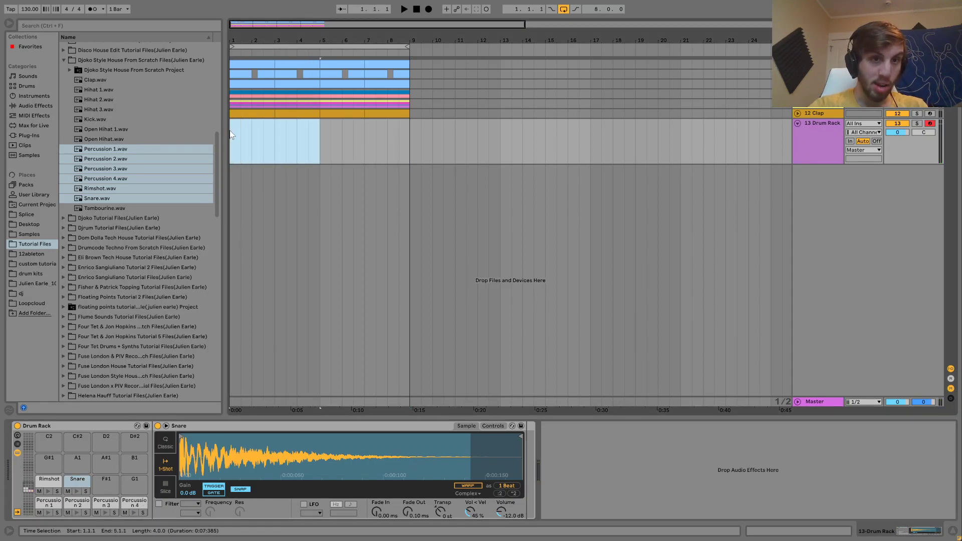
key("ctrl+shift+m")
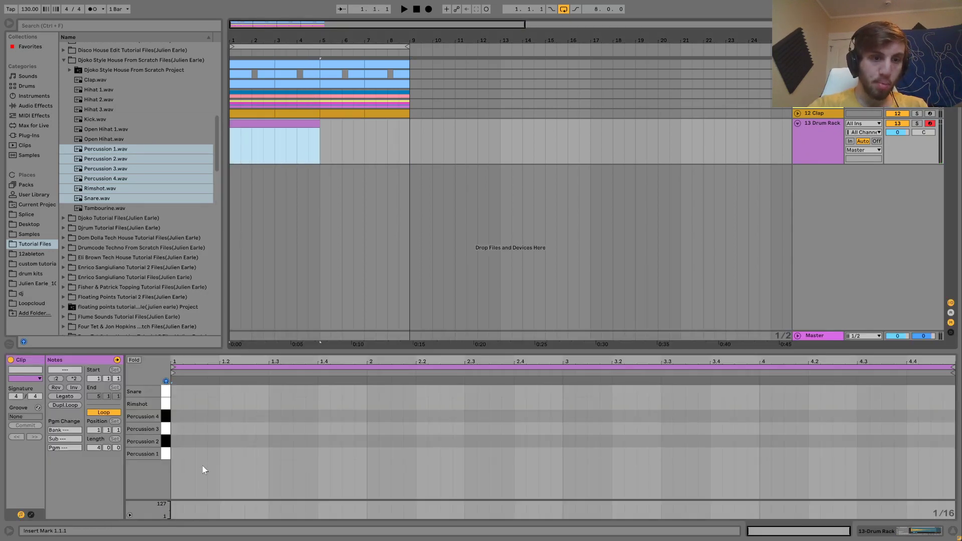
- Add a 1/16 Snare note just after 1.1.2 in the clip and lower the Drum Rack track's volume
double_click(193, 391)
left_click_drag(193, 394, 192, 395)
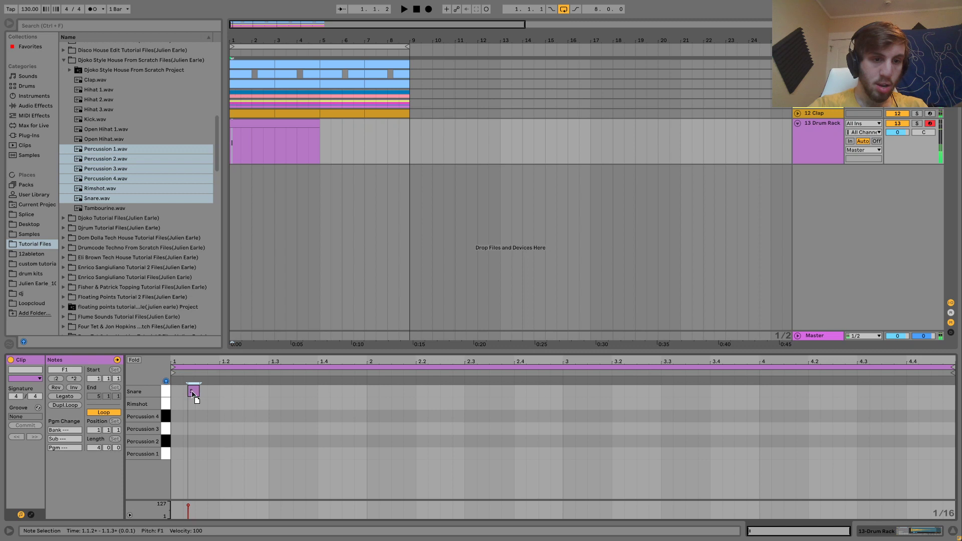
key("space")
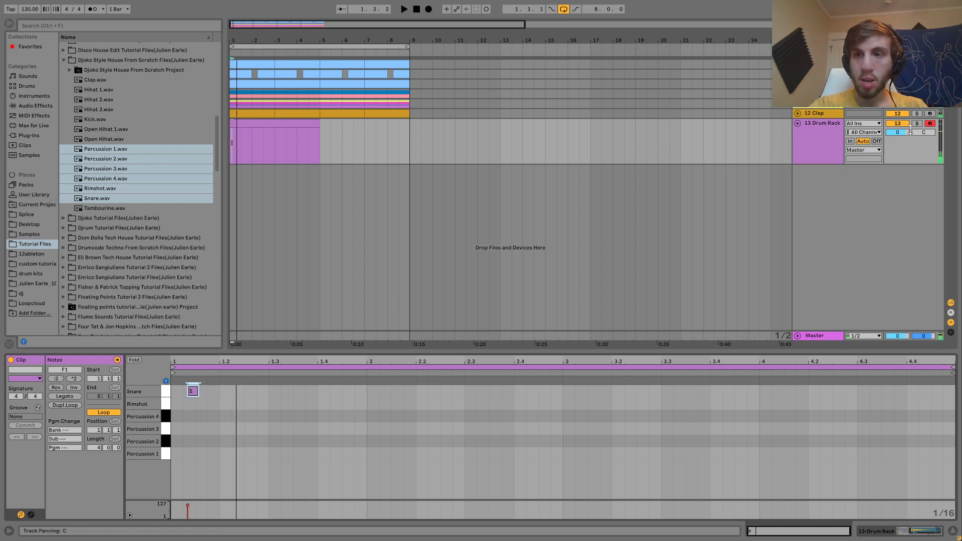
left_click_drag(898, 132, 898, 166)
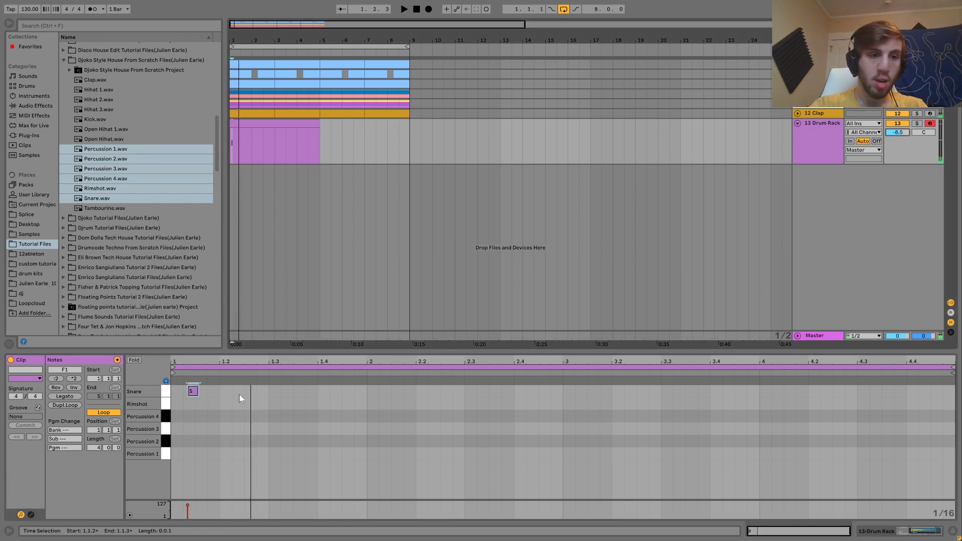
- Audition the first note on the other pads down to Percussion 1 and return it to the Snare row
left_click(195, 393)
key("Down")
key("space")
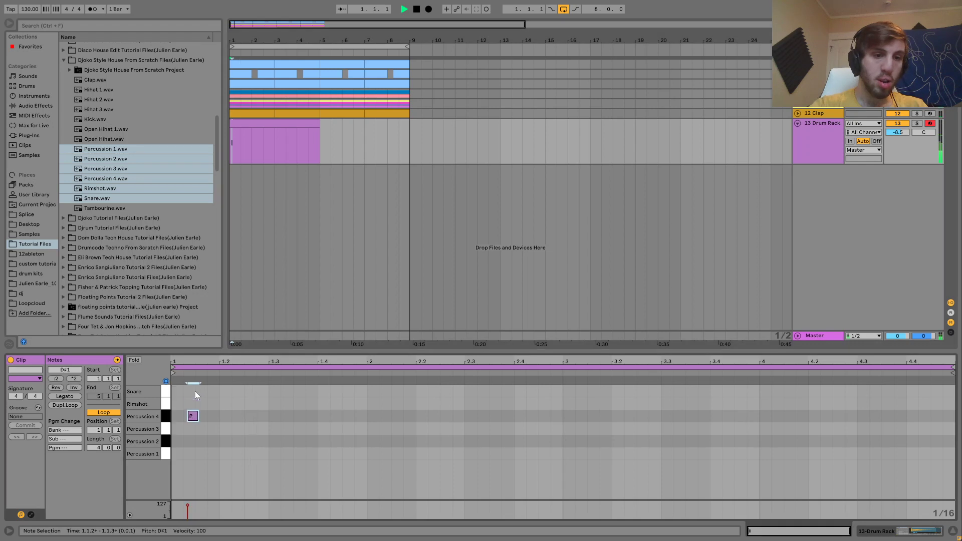
key("Down")
key("space")
key("Down")
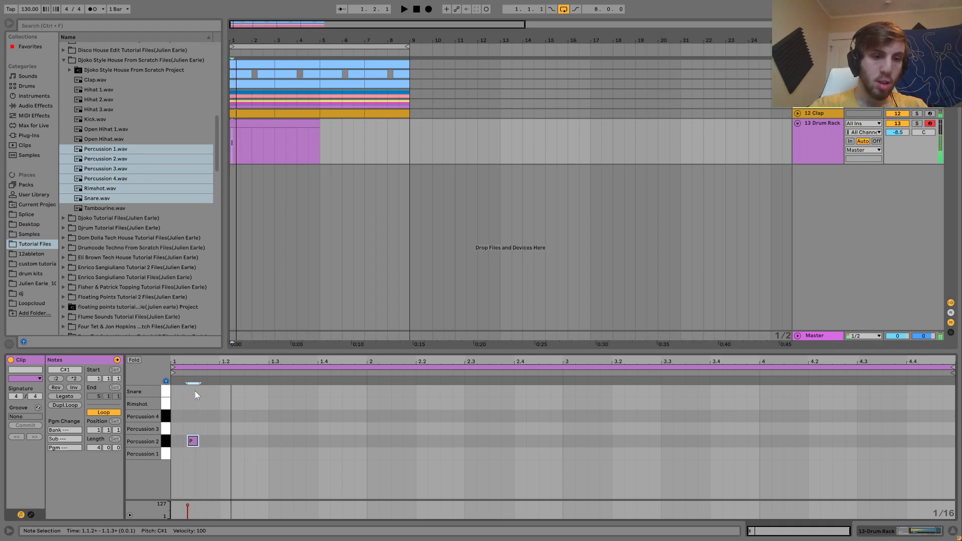
key("Down")
key("space")
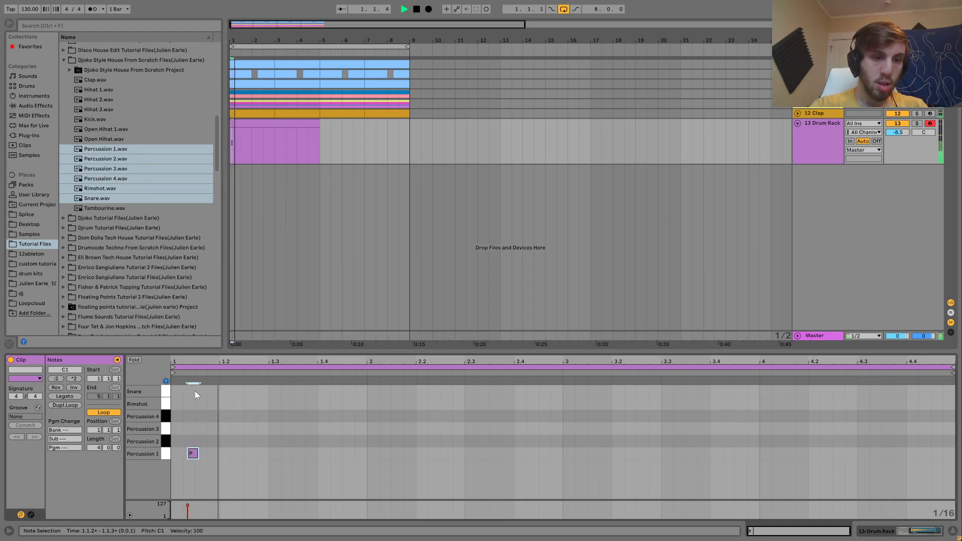
key("space")
key("space")
key("space")
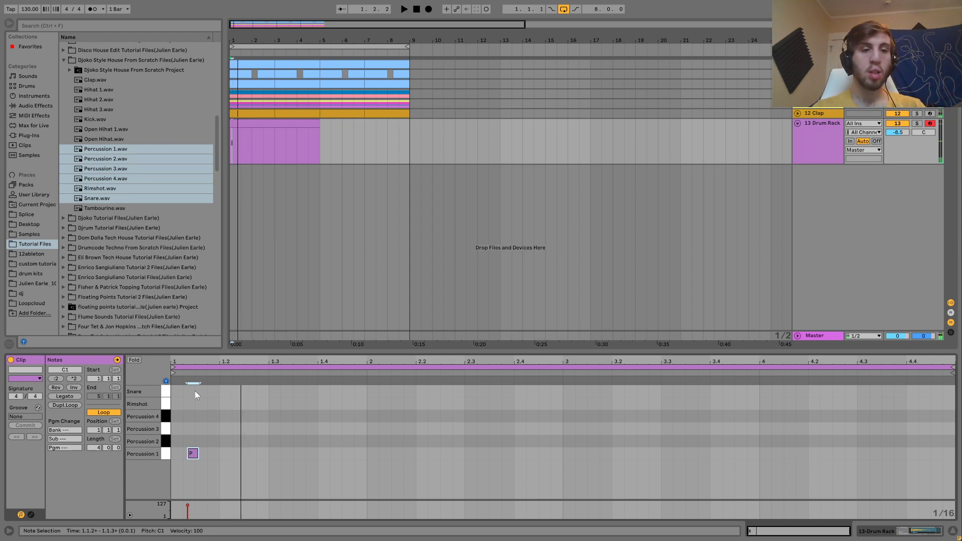
key("Up")
key("Up")
key("Up")
key("Up")
key("Up")
- Duplicate the Snare note and move the copy to Percussion 1 at 1.1.3, checking the placement in playback
key("ctrl+d")
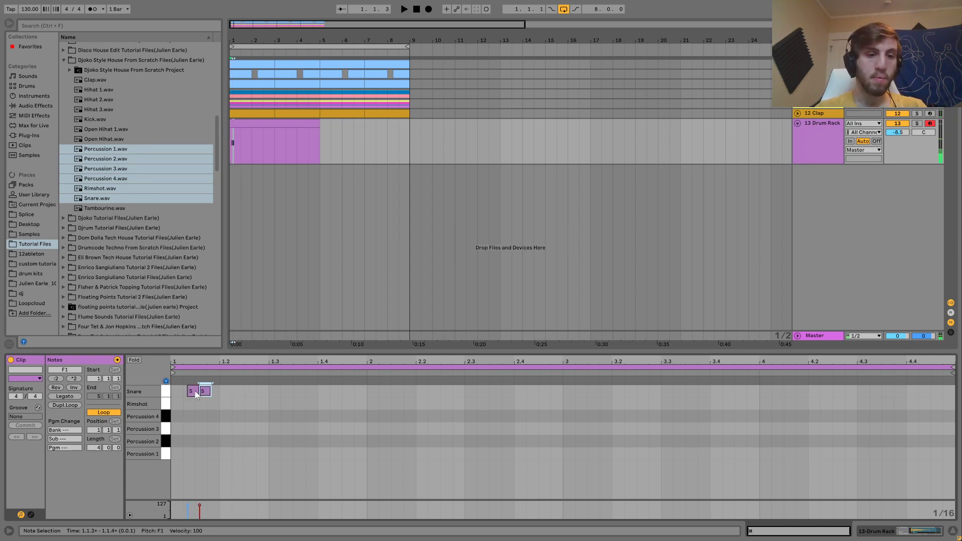
key("space")
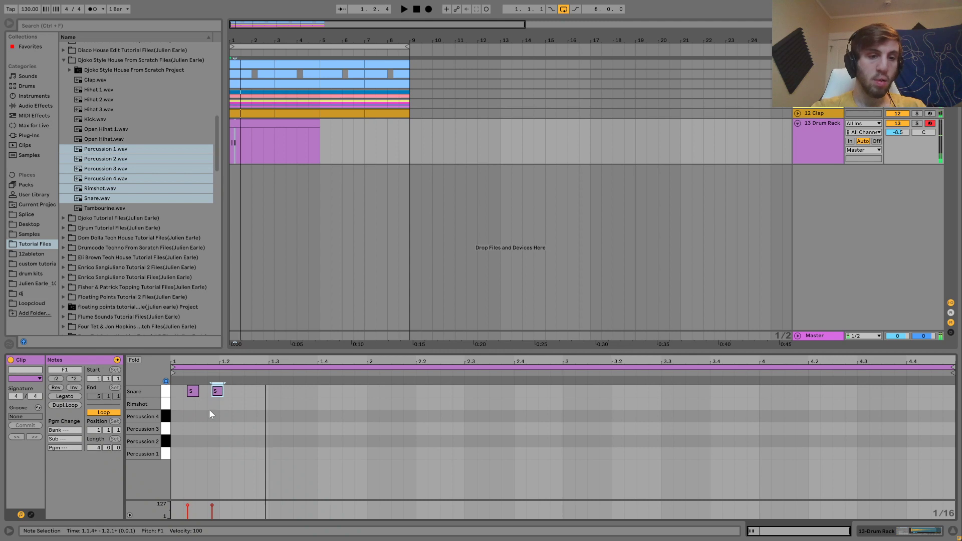
key("Down")
key("Down")
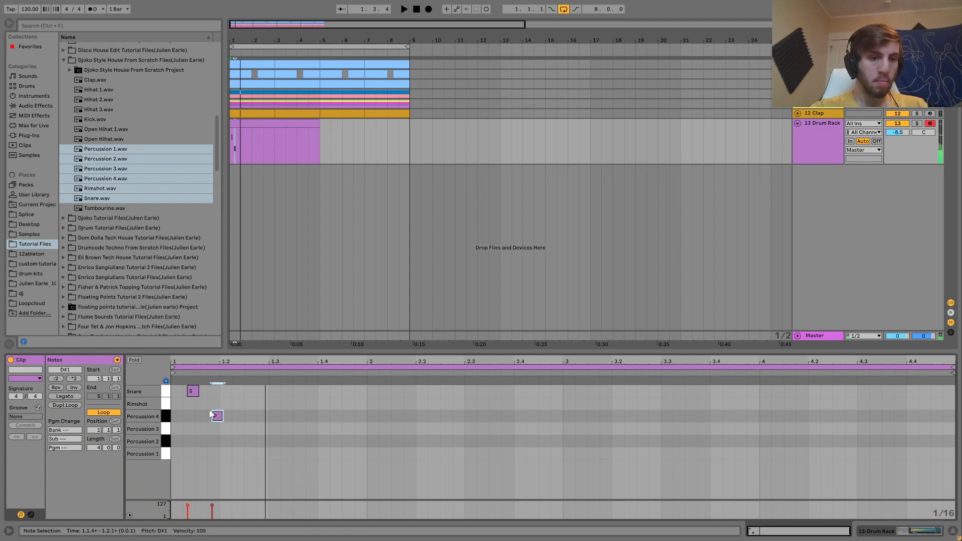
key("Right")
key("Down")
key("Left")
key("Left")
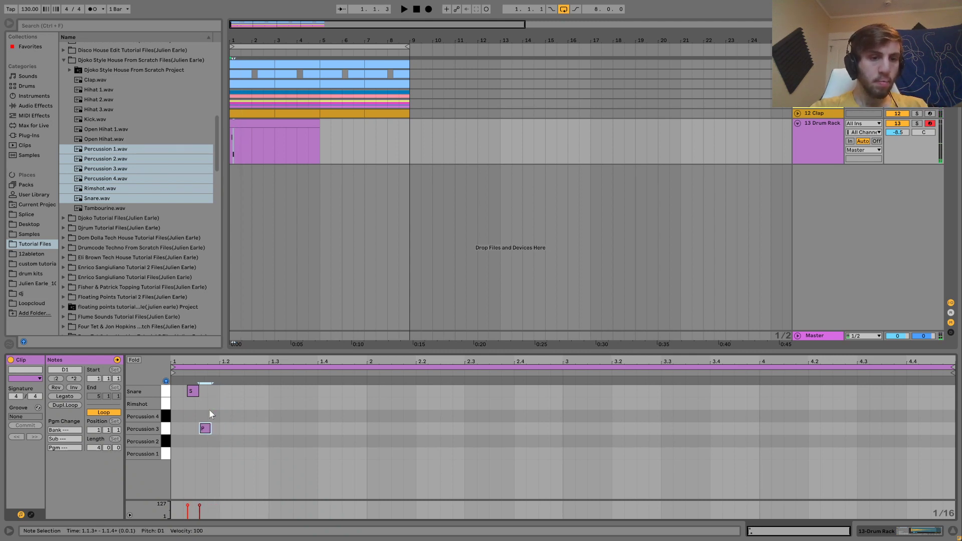
key("Down")
key("Down")
- Duplicate the Percussion 1 note to 1.2.1 and again to 1.3.3, and play the result
key("ctrl+d")
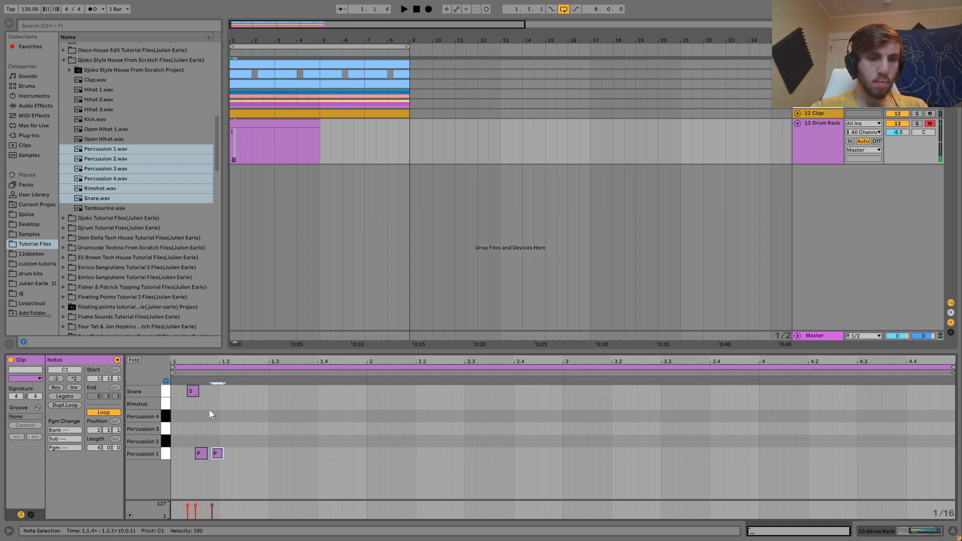
key("Right")
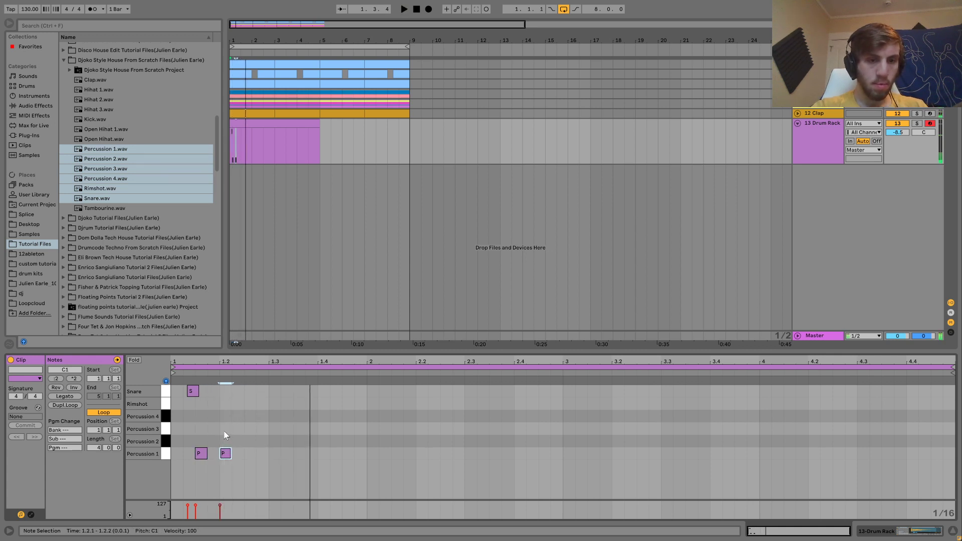
left_click_drag(224, 430, 296, 468)
key("space")
key("ctrl+d")
key("space")
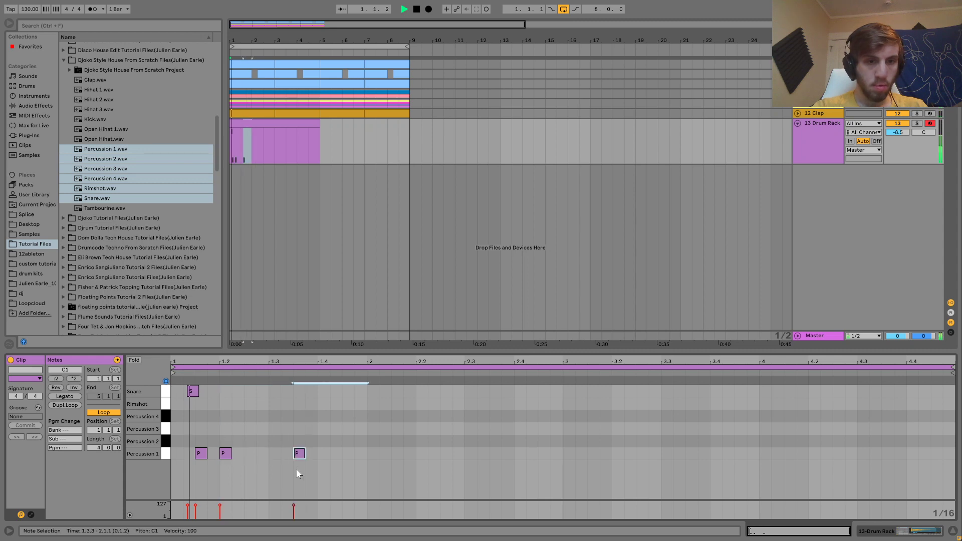
- Select the first bar of Percussion 1 notes and duplicate it across bars 2, 3 and 4
key("space")
left_click_drag(368, 433, 173, 459)
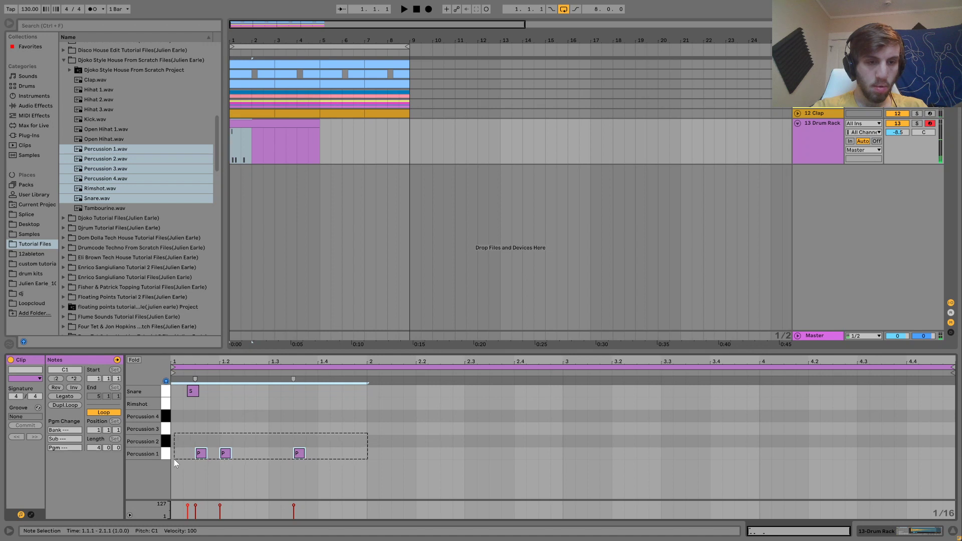
key("space")
key("ctrl+d")
key("ctrl+d")
key("ctrl+d")
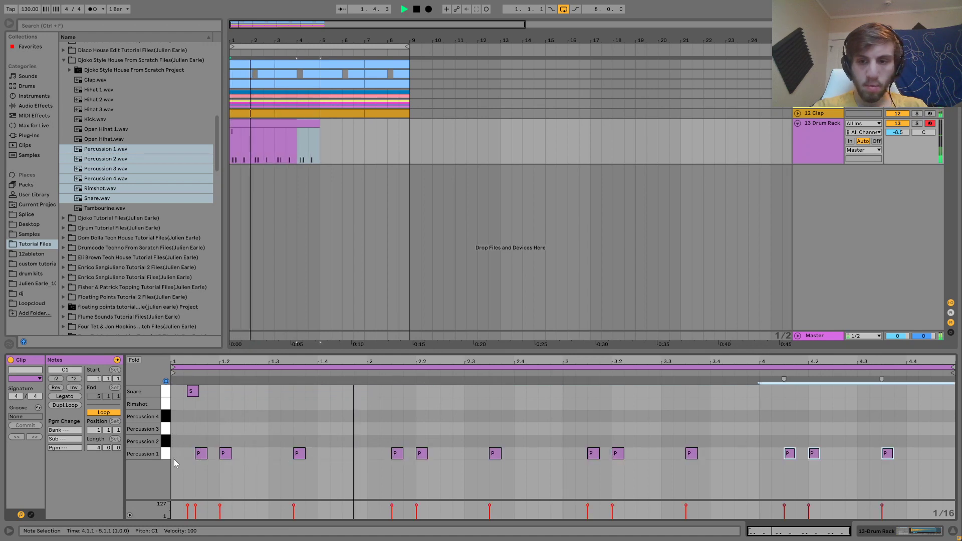
- Raise the Percussion 1 sample's volume in the Drum Rack to about -3.6 dB
left_click(900, 532)
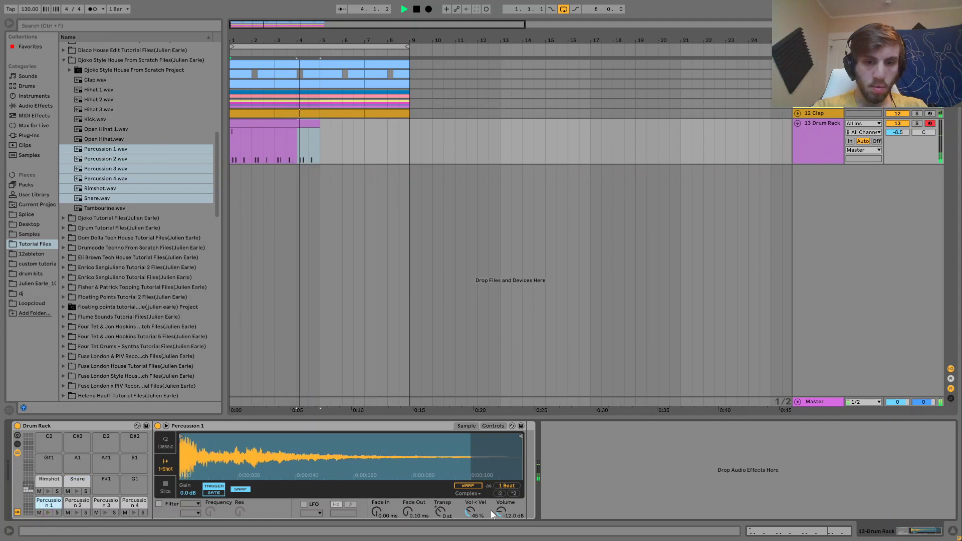
left_click_drag(500, 512, 501, 493)
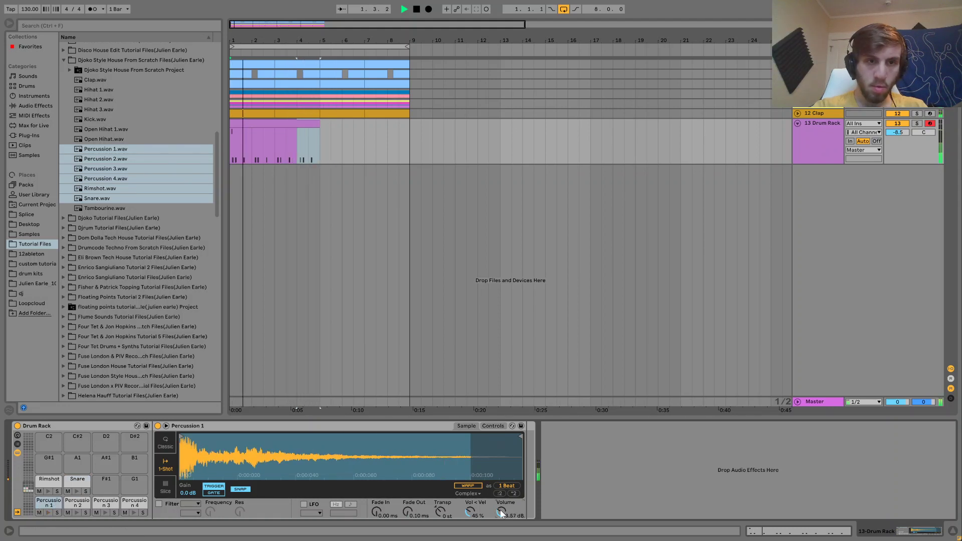
key("Up")
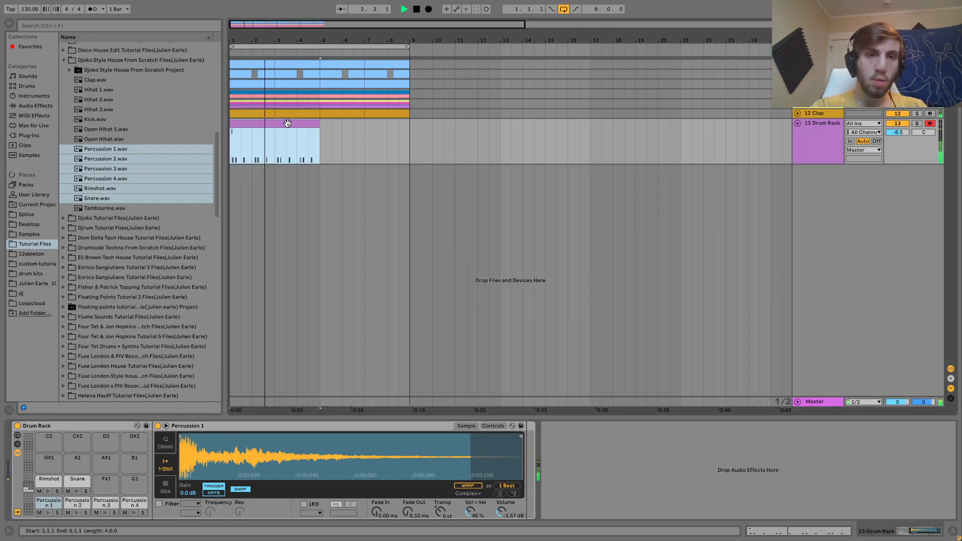
- Reopen the drum clip's notes and move the Snare note near 1.1.2 to Percussion 3
double_click(297, 135)
key("space")
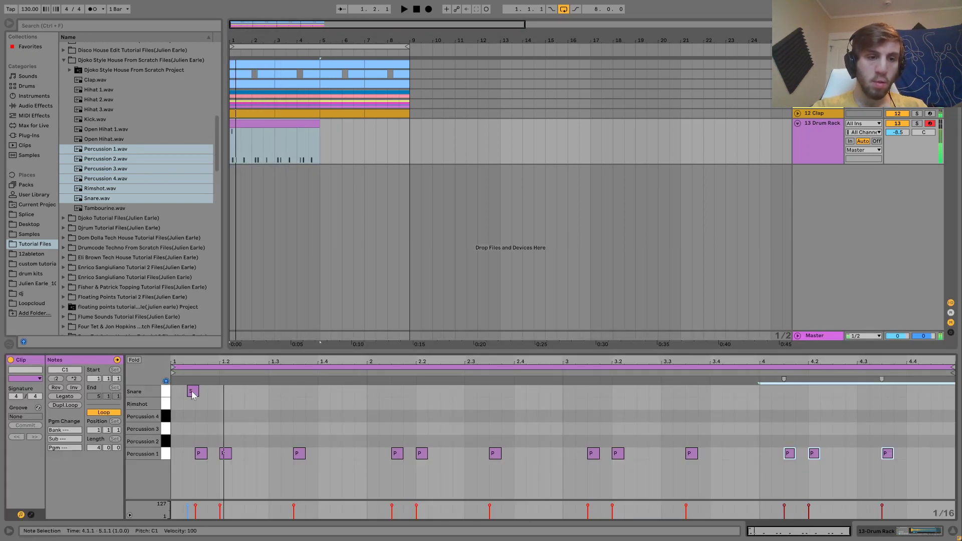
left_click(192, 392)
key("space")
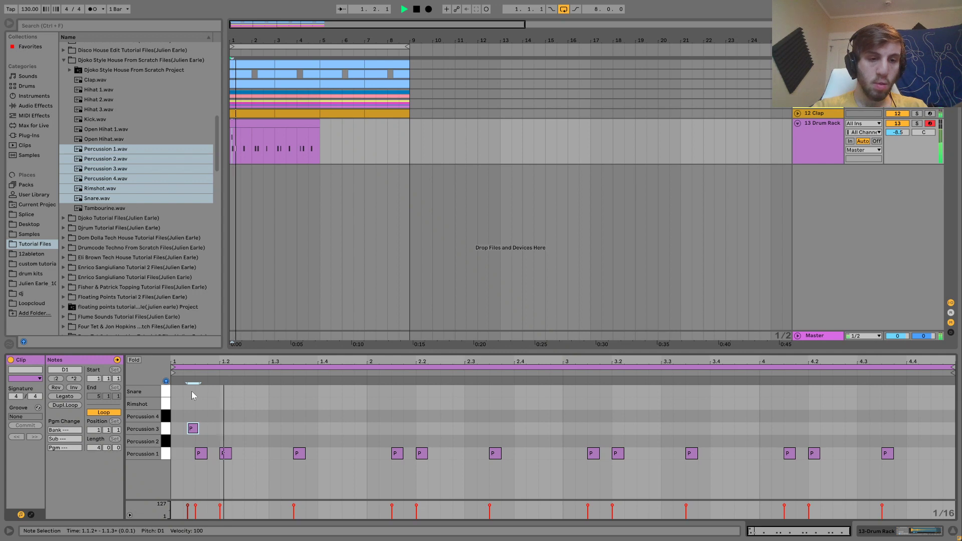
key("Down")
key("Up")
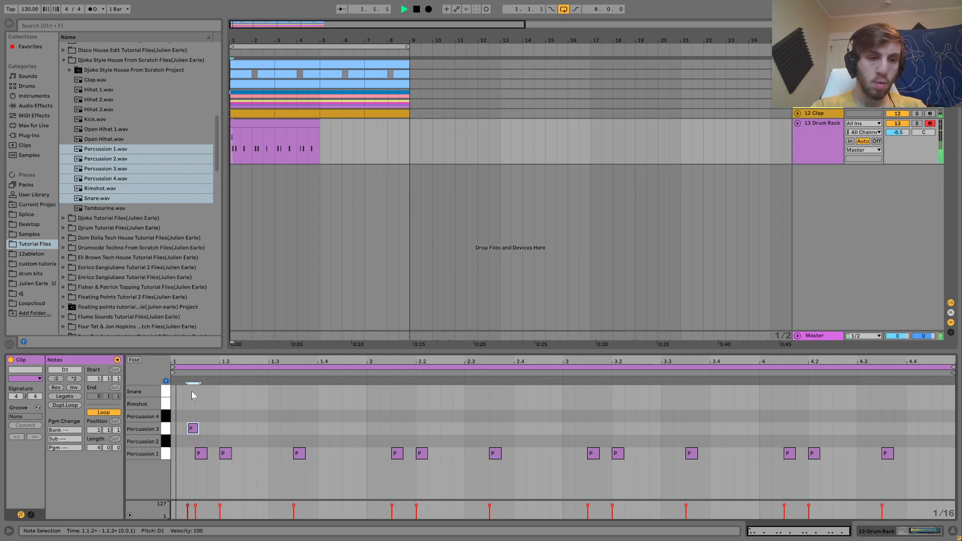
key("space")
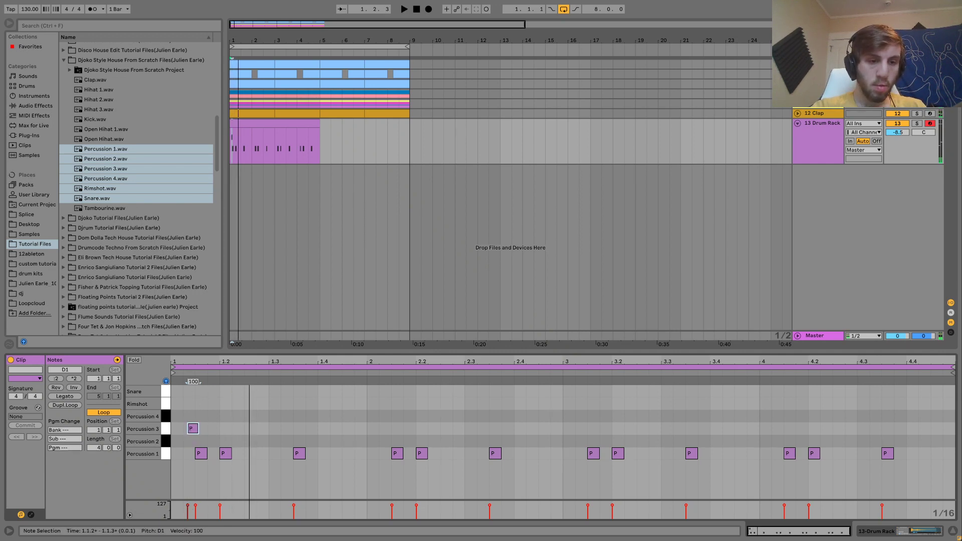
- Set the Percussion 3 note's velocity to 67 and copy it to Rimshot at 1.2.4+ with velocity 100
left_click_drag(193, 428, 268, 410)
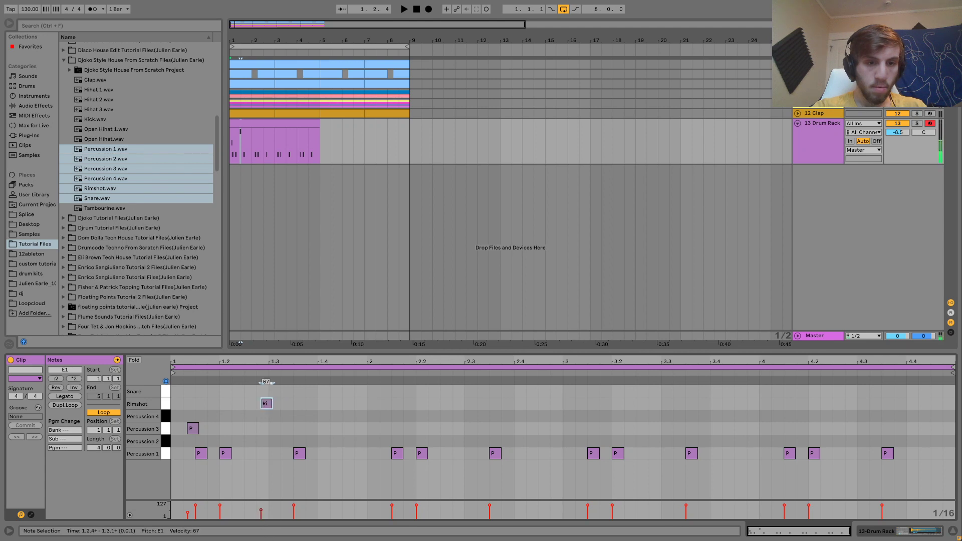
key("space")
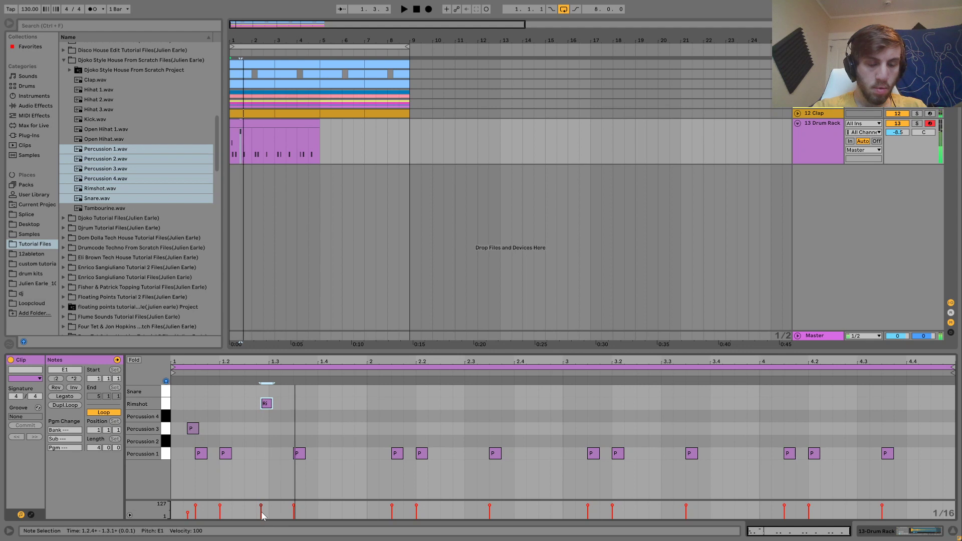
key("space")
- Duplicate the Rimshot note to 1.3.2+ and audition the copy on Snare and Percussion 4
key("ctrl+d")
key("Up")
key("space")
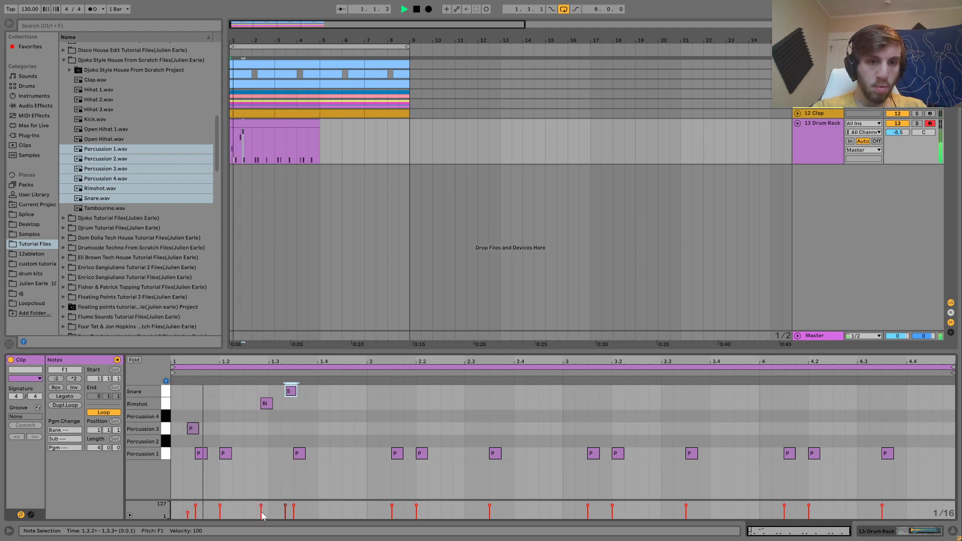
key("space")
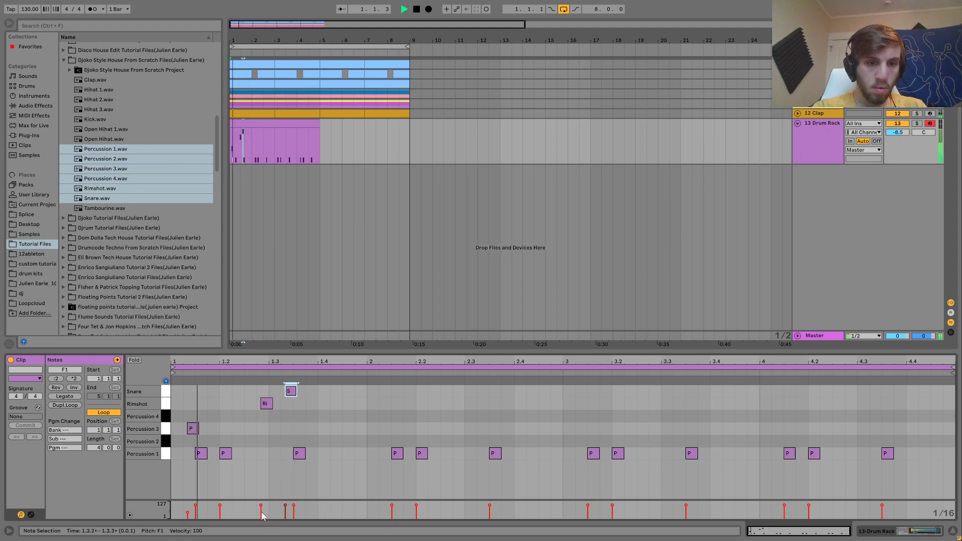
key("space")
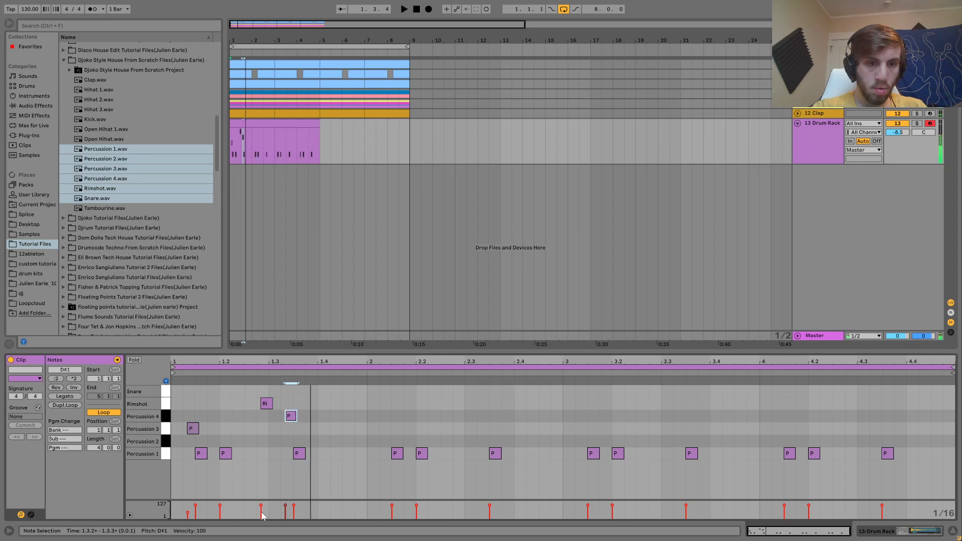
- Delete the trial duplicate at 1.3.4+ and move the note at 1.3.2+ to the Rimshot row
key("ctrl+d")
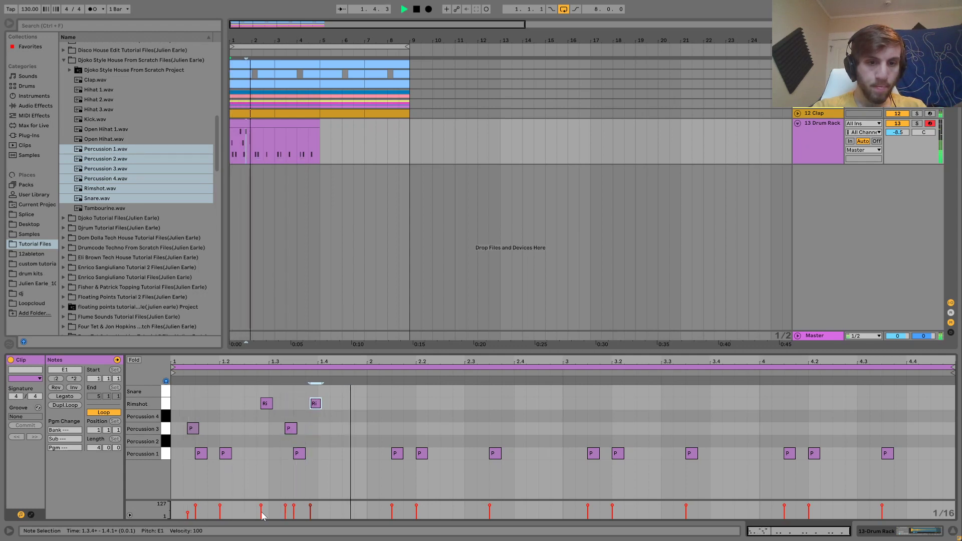
key("Delete")
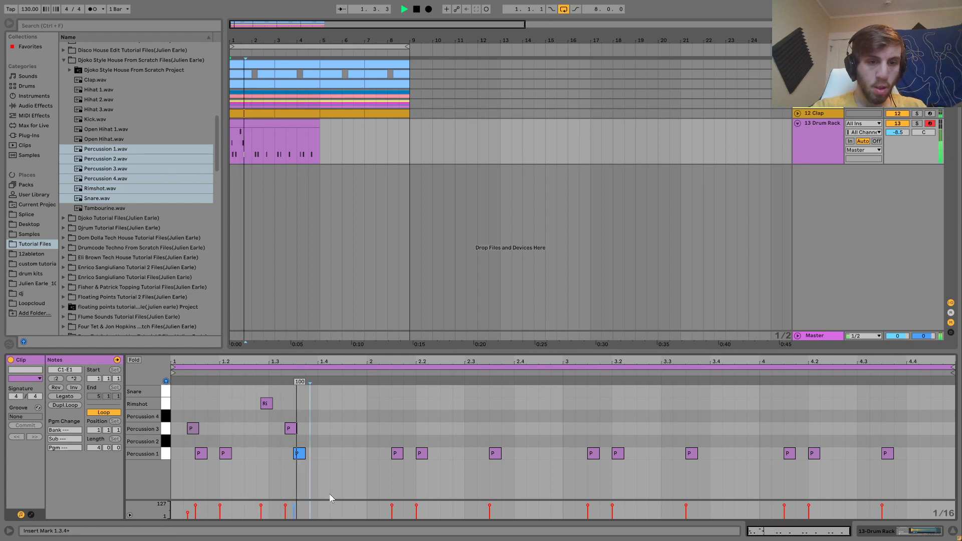
left_click(288, 428)
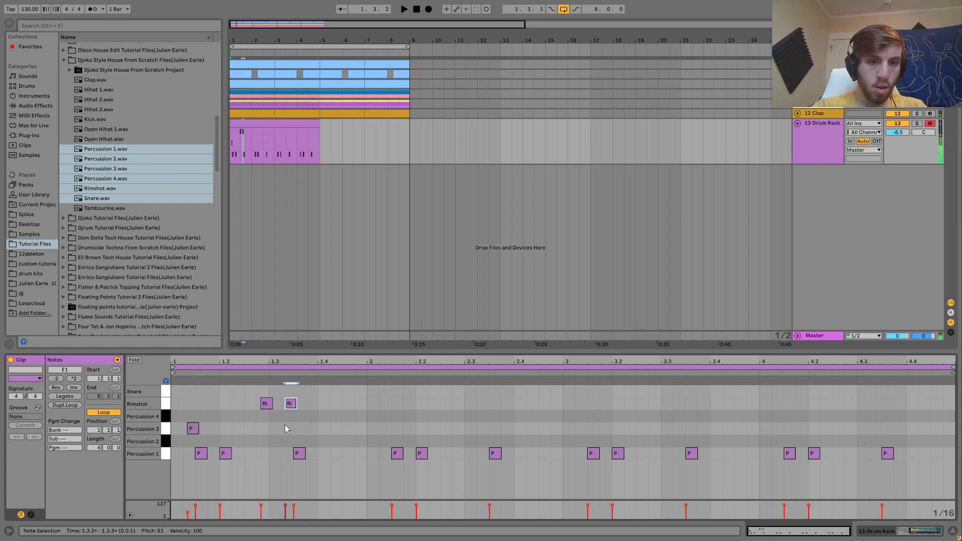
- Duplicate the second Rimshot note to 1.3.4+, moving the copy to Snare and nudging it slightly earlier
key("ctrl+d")
key("Right")
key("Down")
key("Down")
key("space")
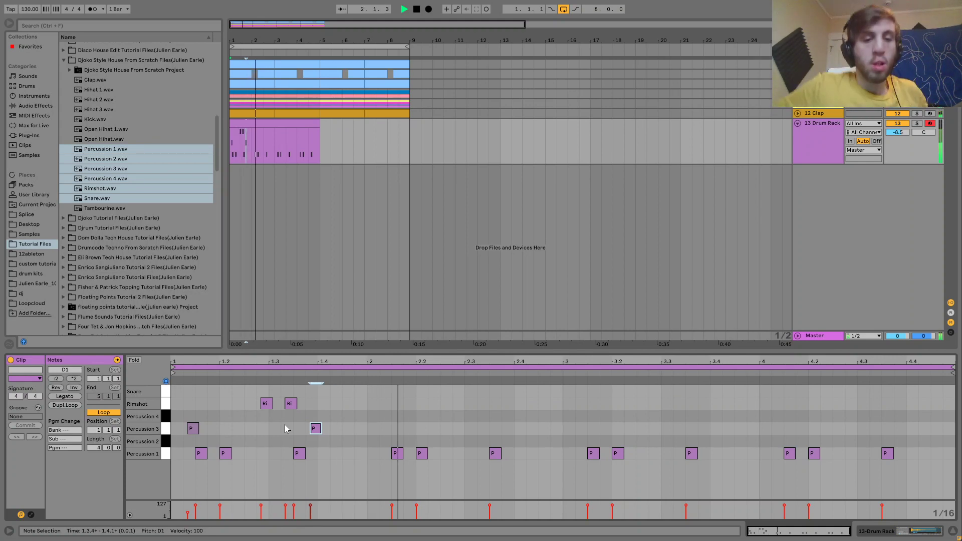
key("Up")
key("Up")
key("Up")
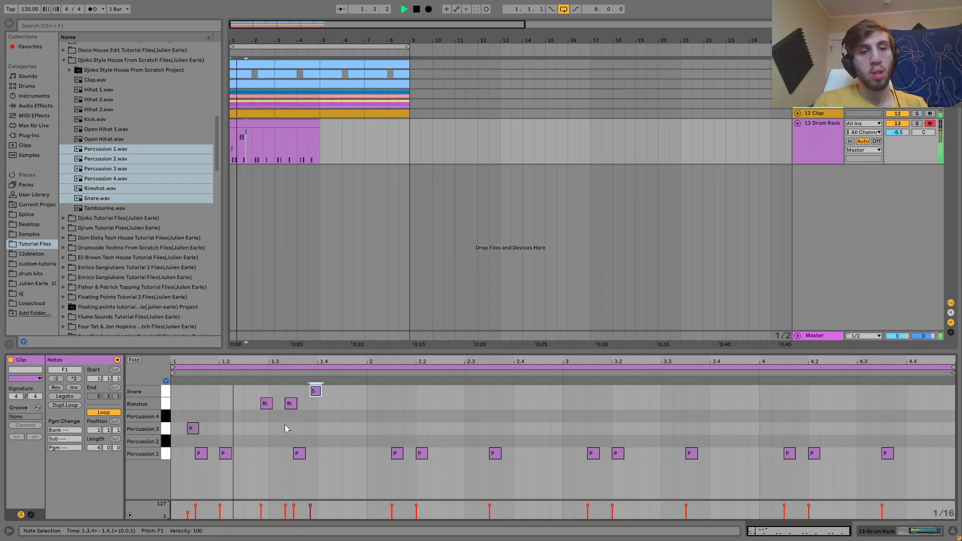
left_click(291, 408)
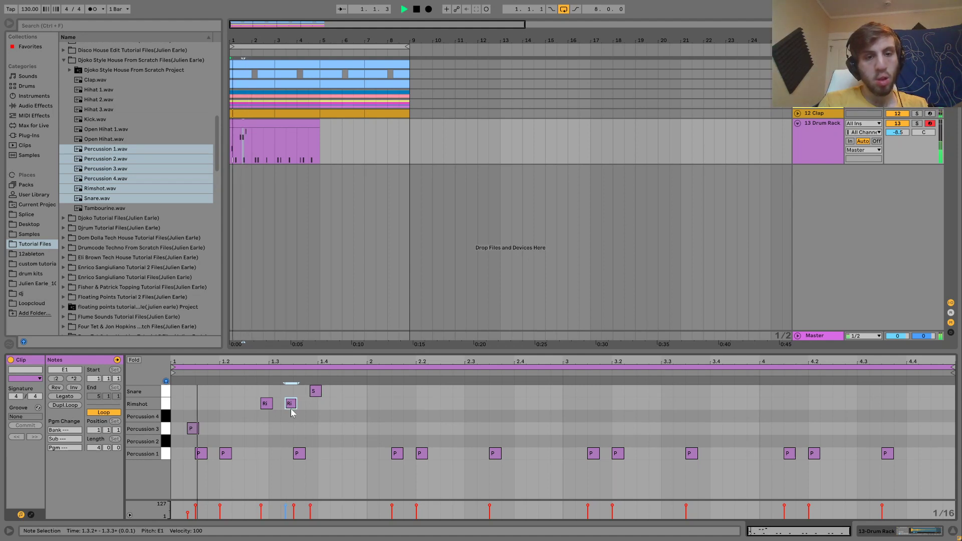
left_click(315, 394)
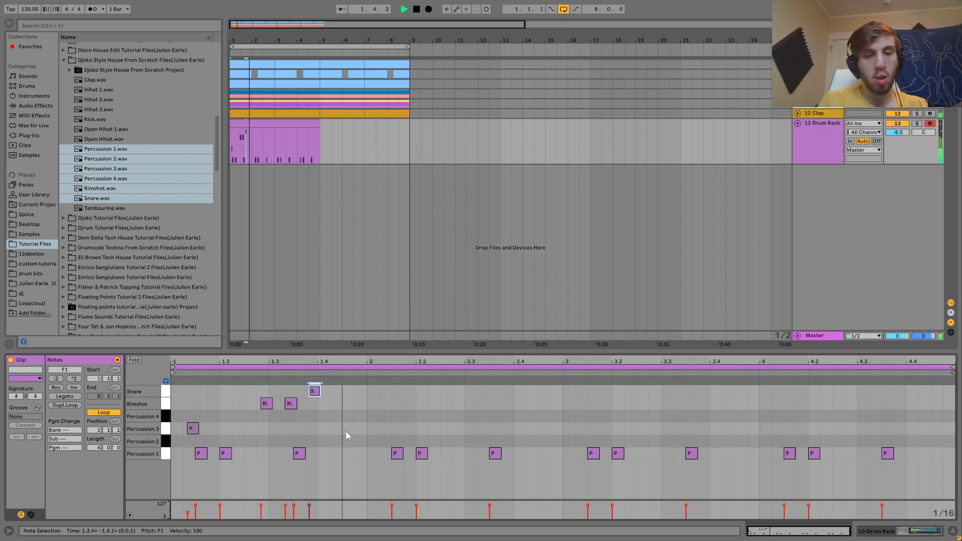
- Add Percussion 1 notes at 1.4.3, 2.4.3, 3.4.3 and 4.4.3, extending the last one to 5.1.1
key("space")
double_click(346, 455)
key("space")
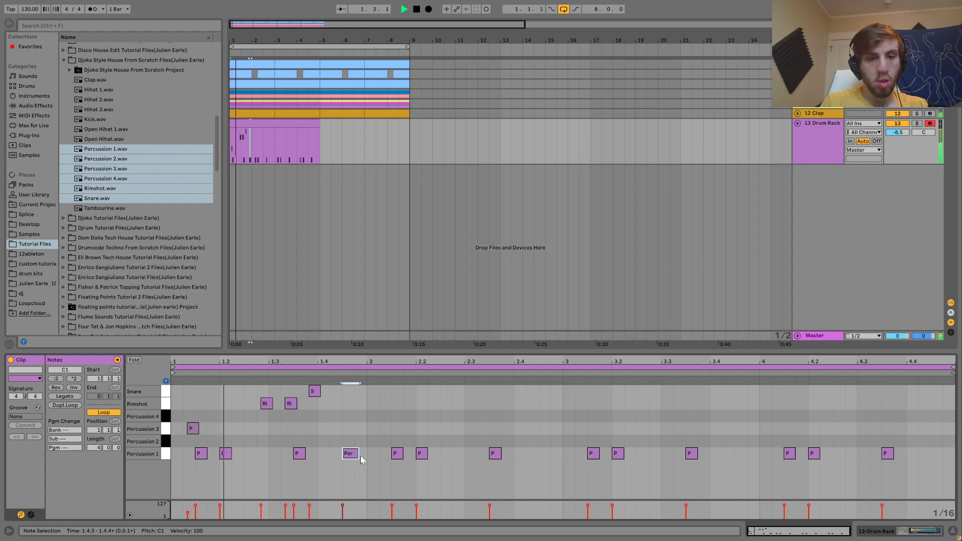
key("space")
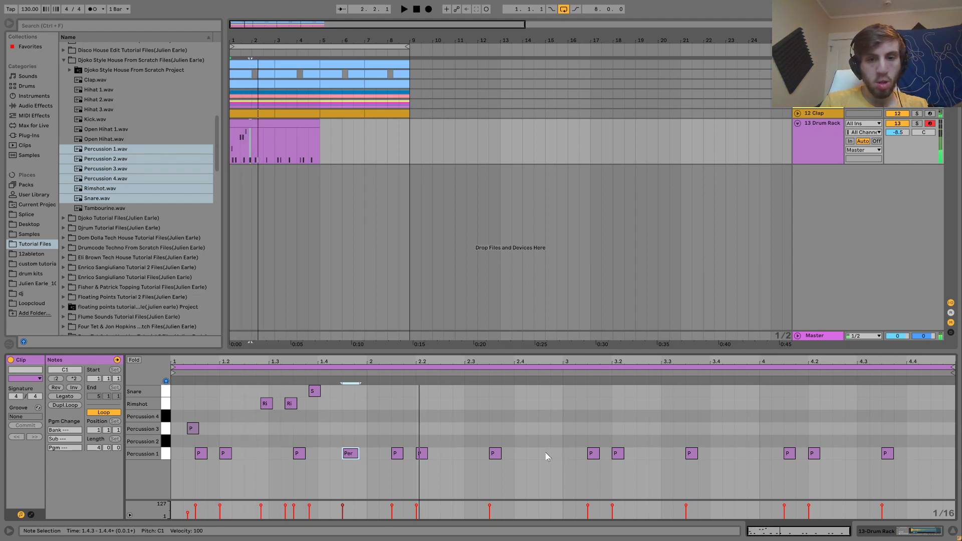
double_click(544, 454)
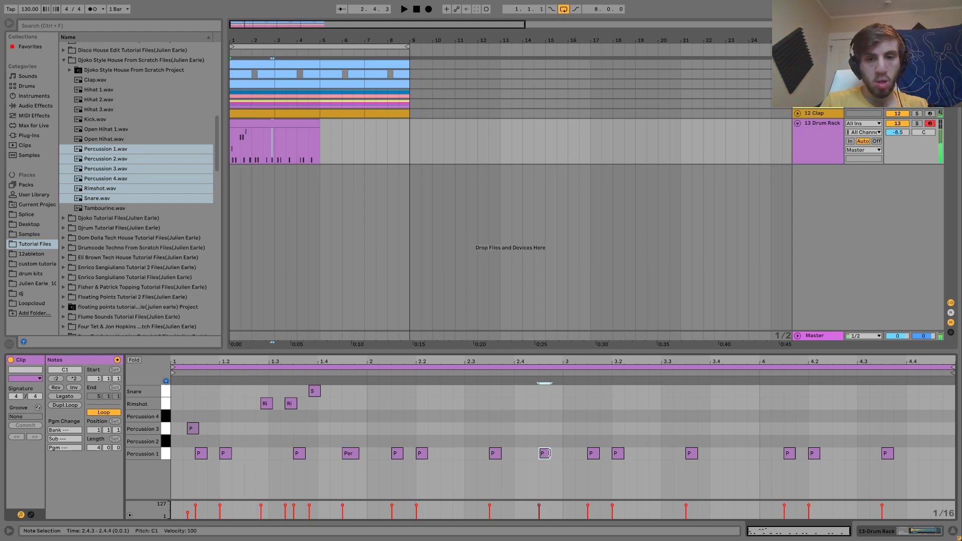
double_click(740, 453)
double_click(935, 453)
key("space")
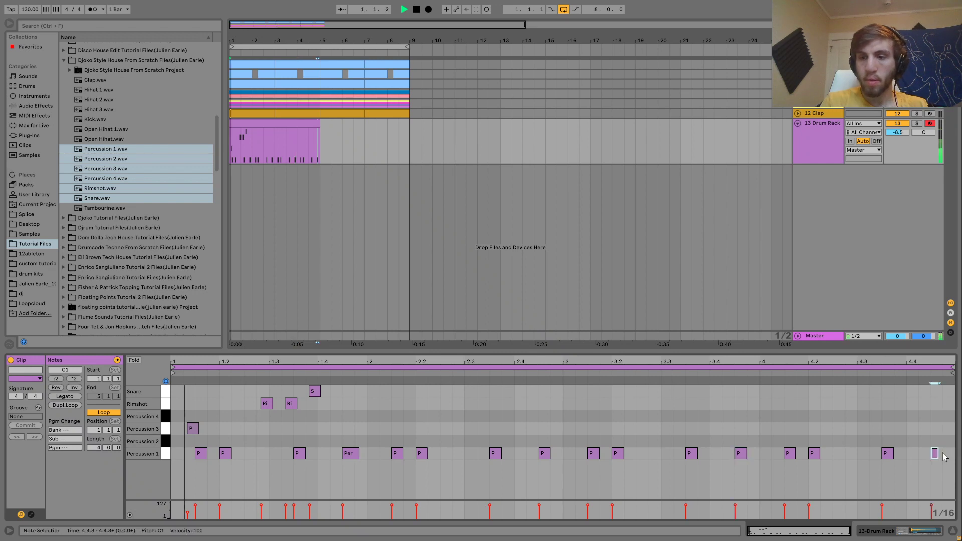
left_click_drag(944, 457, 946, 457)
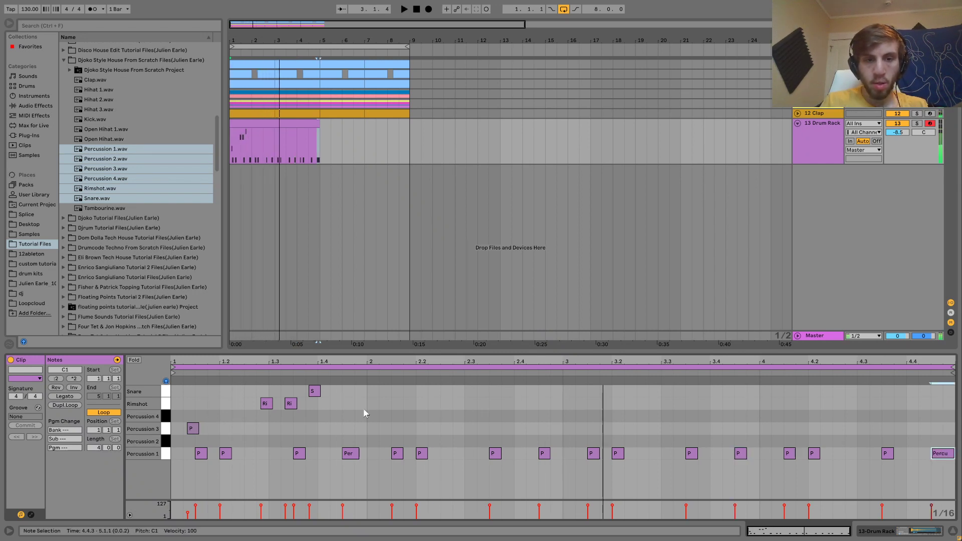
- Add Snare notes at 2.2.4+ and 2.3.2+ and Percussion 3 notes at 2.1.2+ and 2.1.4+
key("space")
key("space")
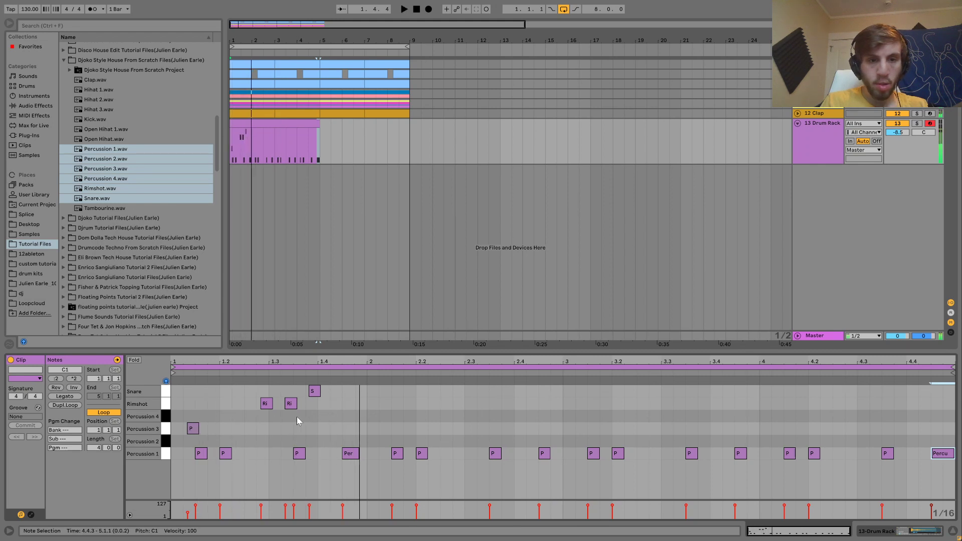
key("space")
key("space")
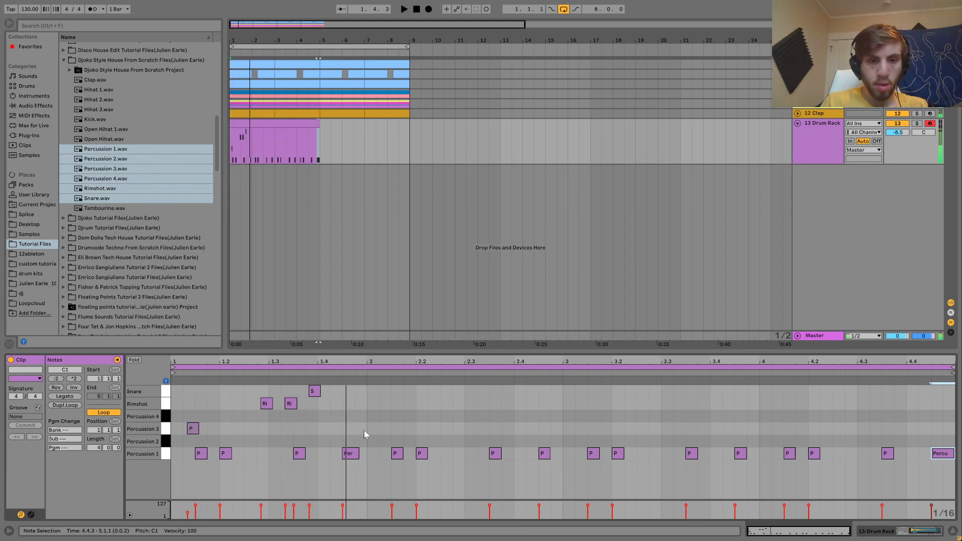
key("space")
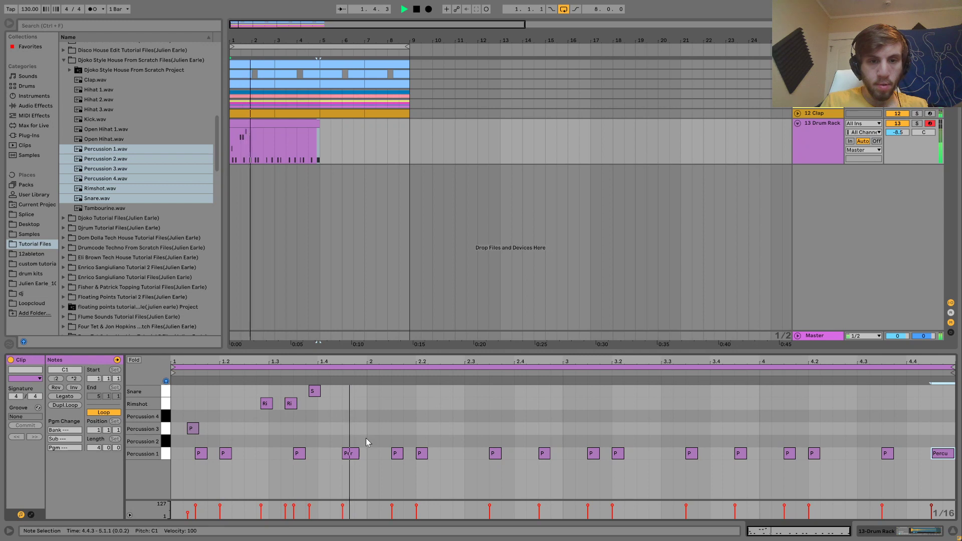
key("space")
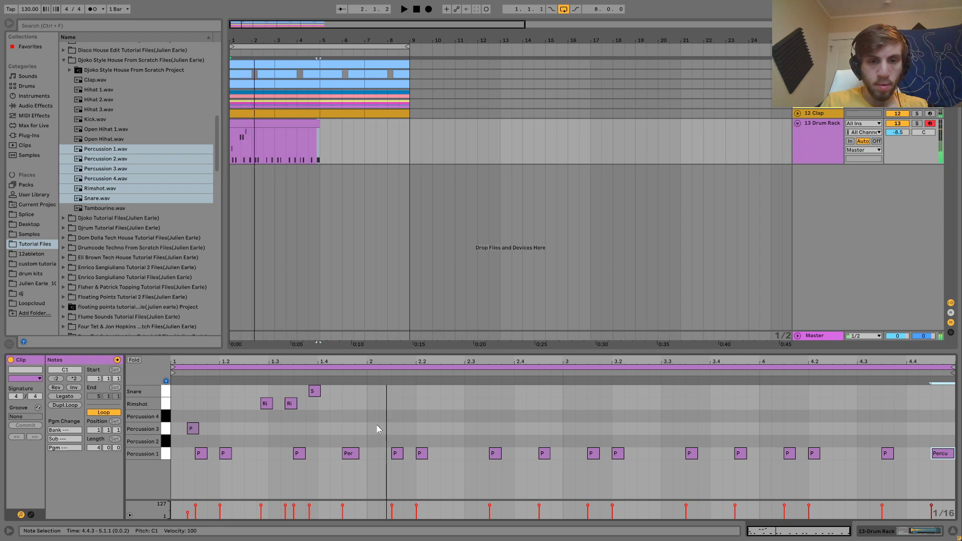
double_click(456, 391)
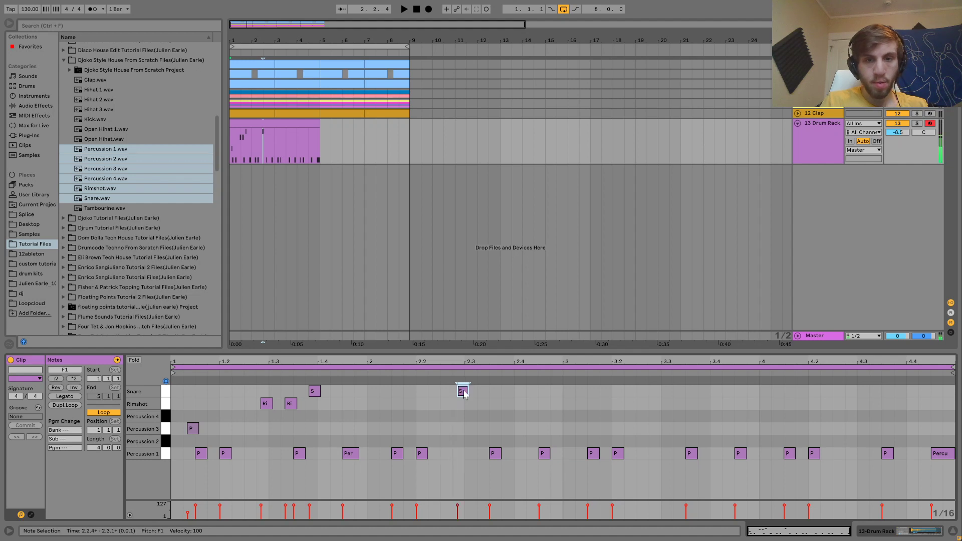
mouse_move(482, 393)
left_mouse_down()
mouse_move(389, 431)
mouse_move(415, 432)
mouse_move(381, 407)
mouse_move(410, 433)
left_mouse_up()
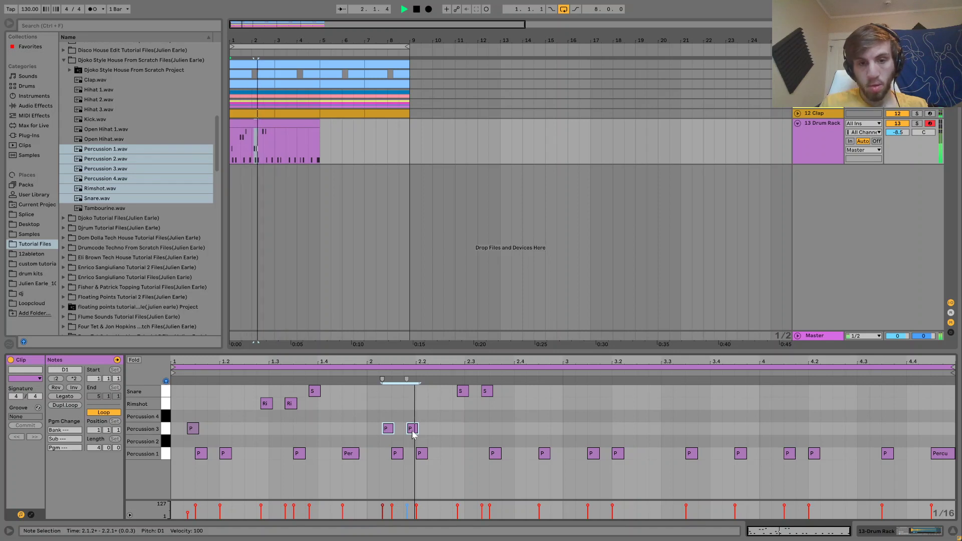
- Try the second bar-2 Percussion 3 note on the Percussion 2 row at 2.1.3 and delete it
left_click(415, 440)
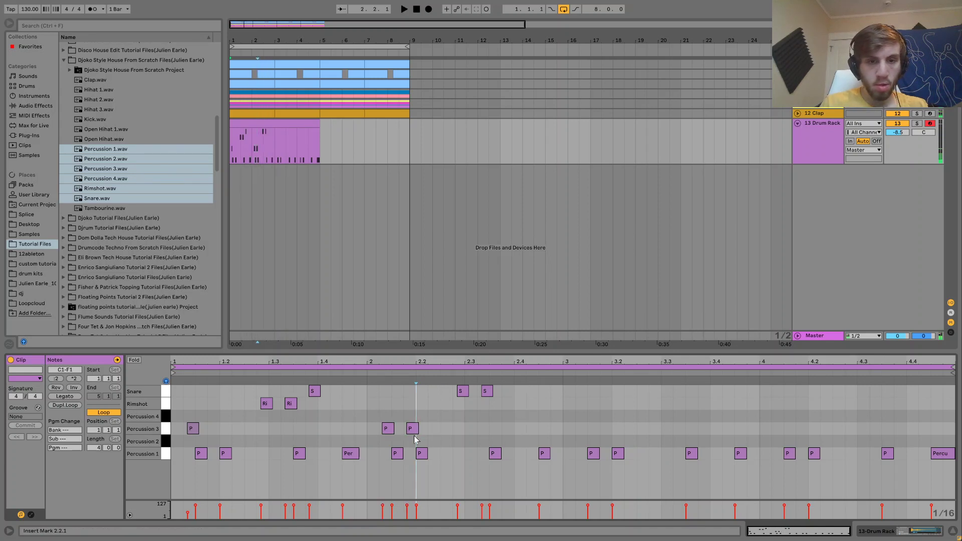
left_click(415, 434)
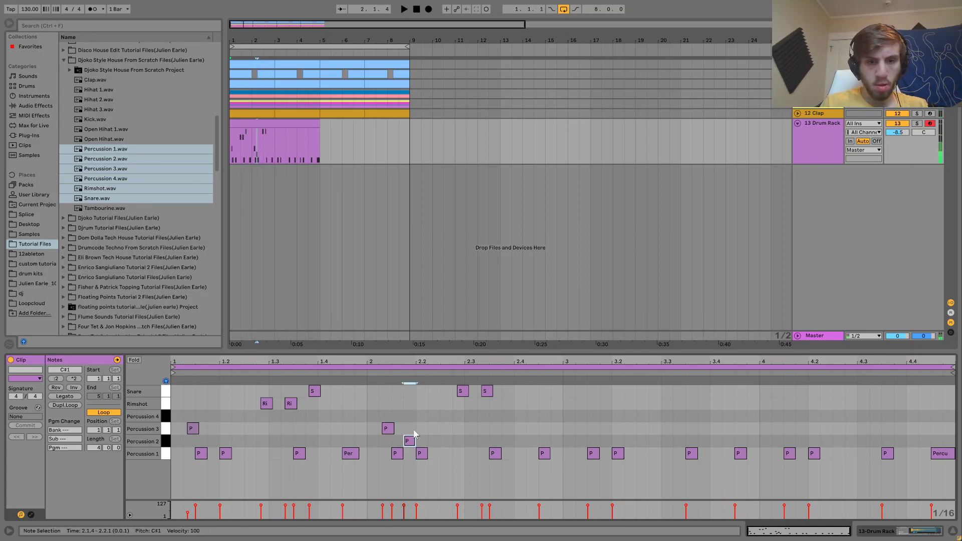
key("Left")
key("space")
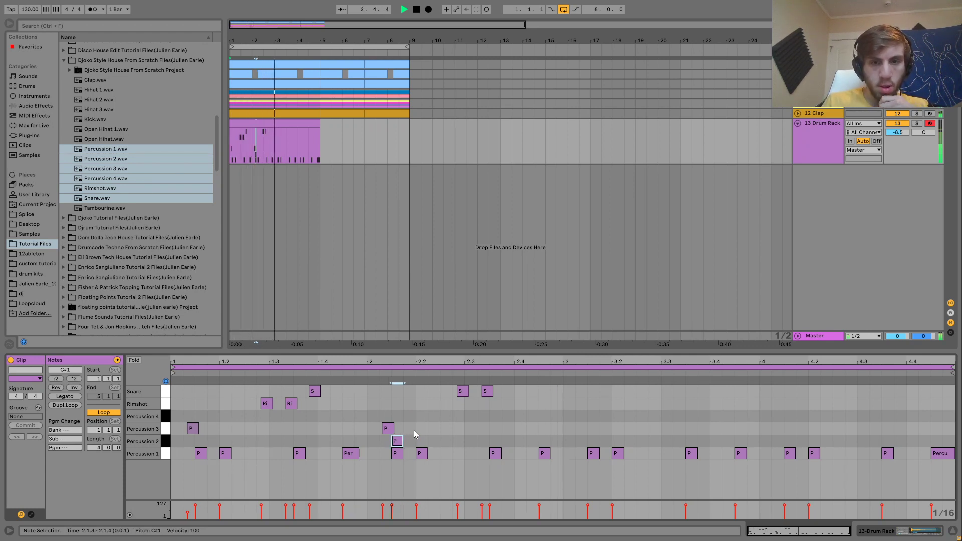
key("Delete")
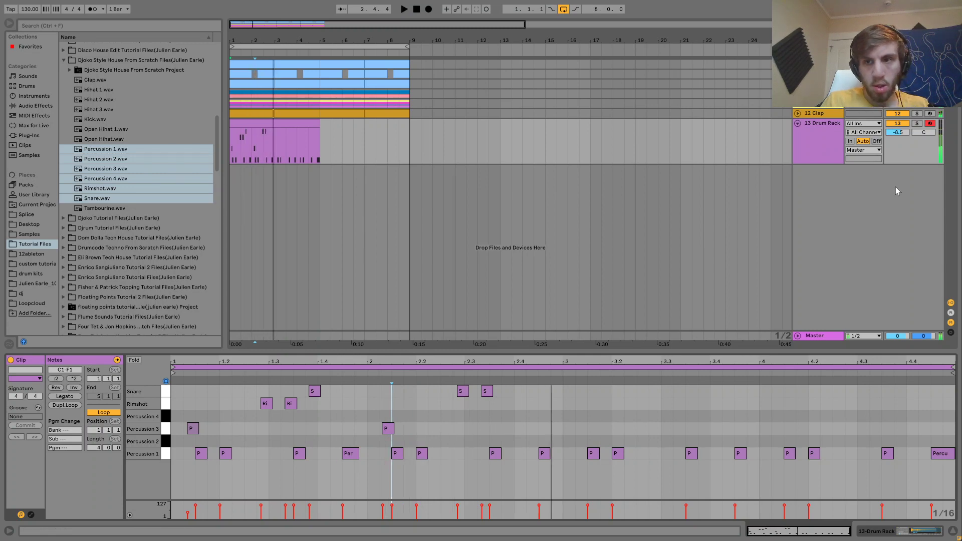
- Set the Drum Rack track volume to -5.5 dB and the Percussion 1 sample's volume to -6.57 dB
left_click_drag(900, 133, 901, 121)
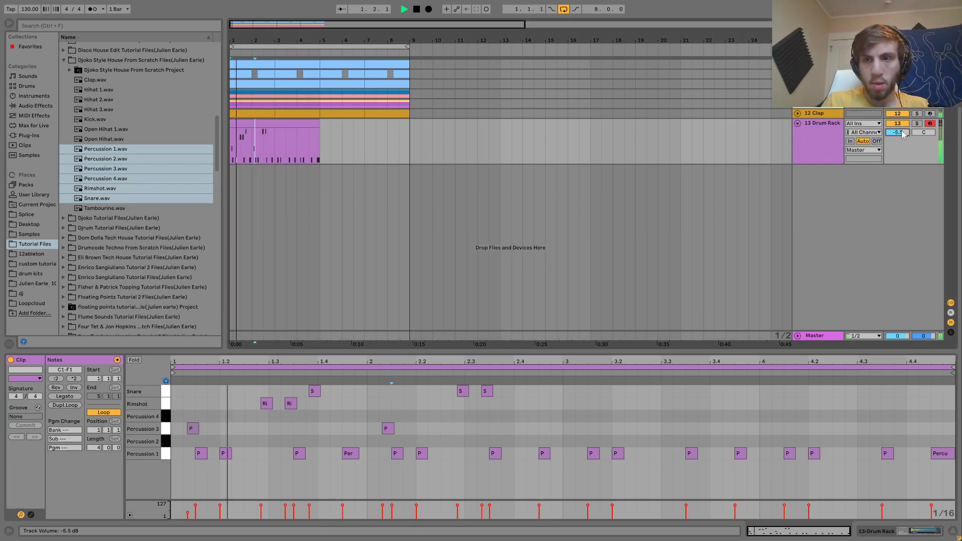
left_click(825, 131)
key("space")
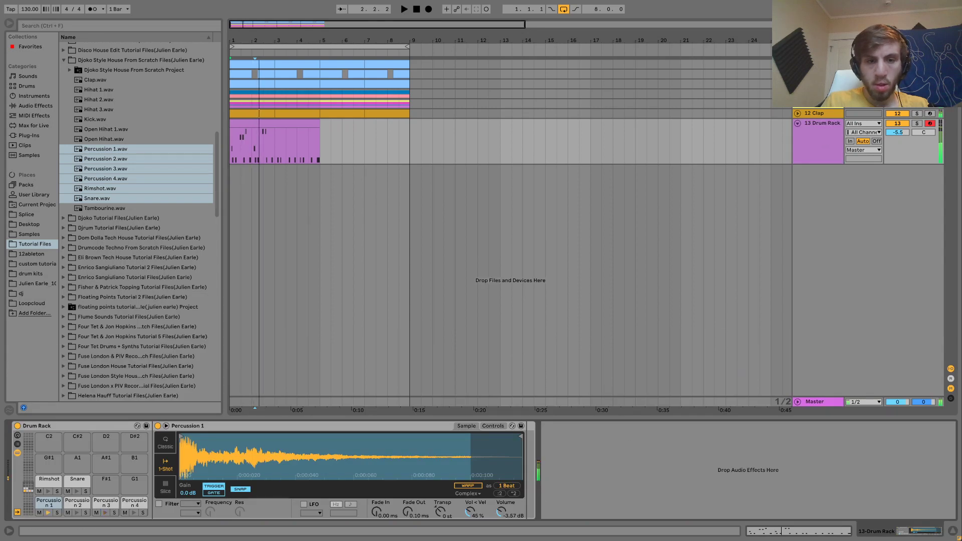
key("space")
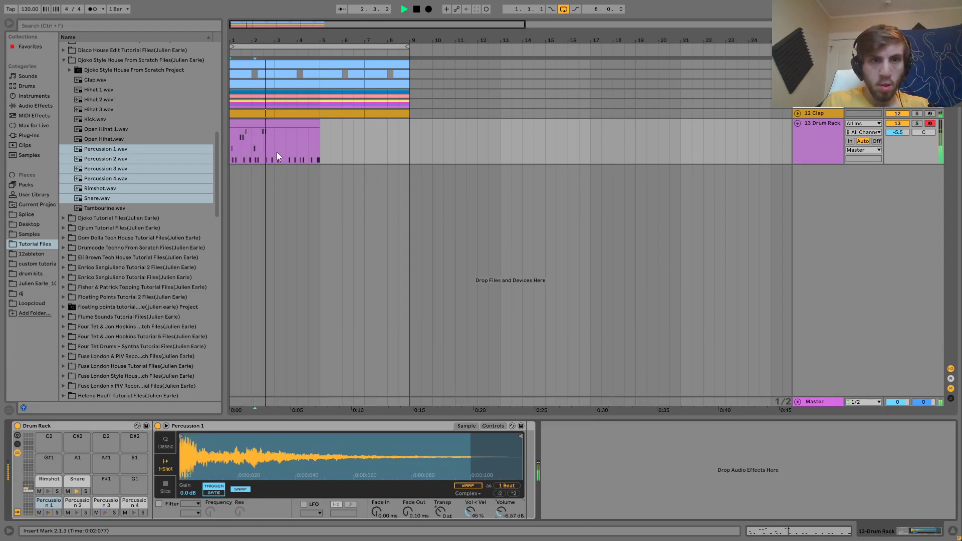
- Duplicate the first two bars of the Drum Rack clip three times to fill bars 1 to 8
left_click_drag(277, 152, 231, 140)
key("ctrl+d")
key("ctrl+d")
key("ctrl+d")
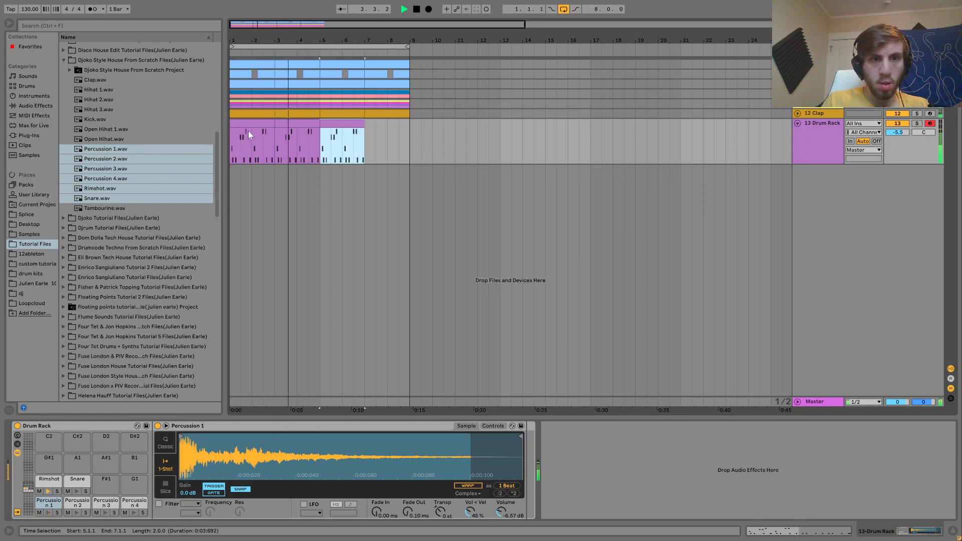
- Consolidate the Drum Rack clips in bars 1 to 4 into one clip and open its notes
left_click(256, 125, "shift")
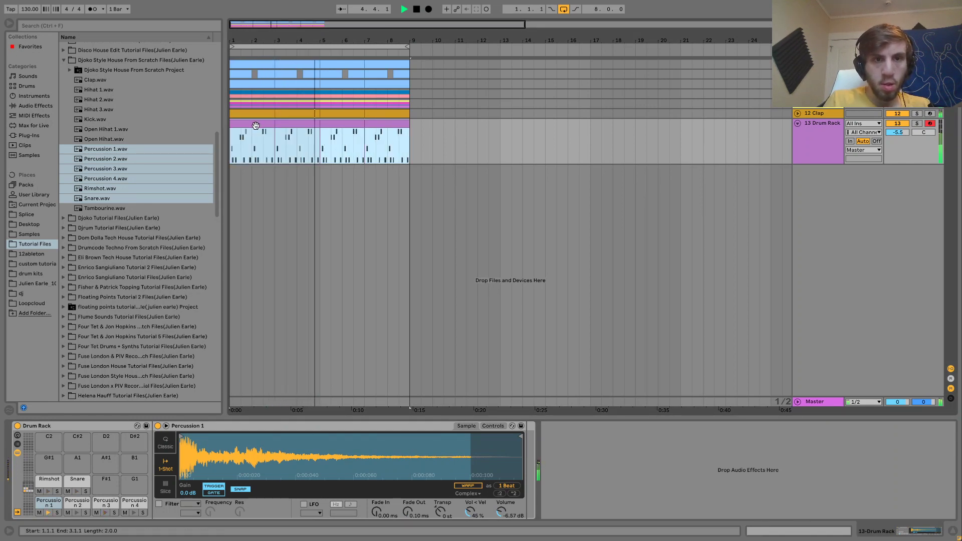
left_click(286, 123)
key("space")
left_click(287, 124, "shift")
key("ctrl+j")
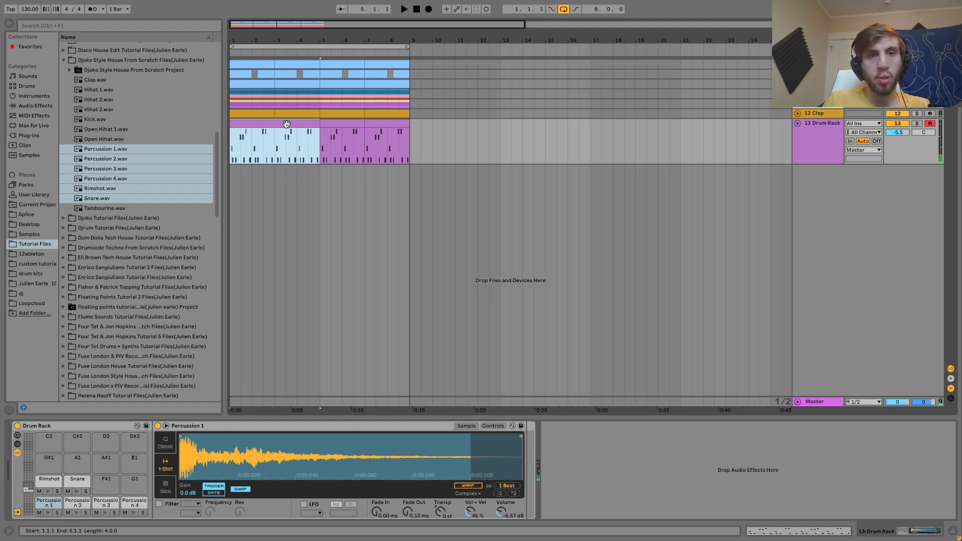
double_click(286, 124)
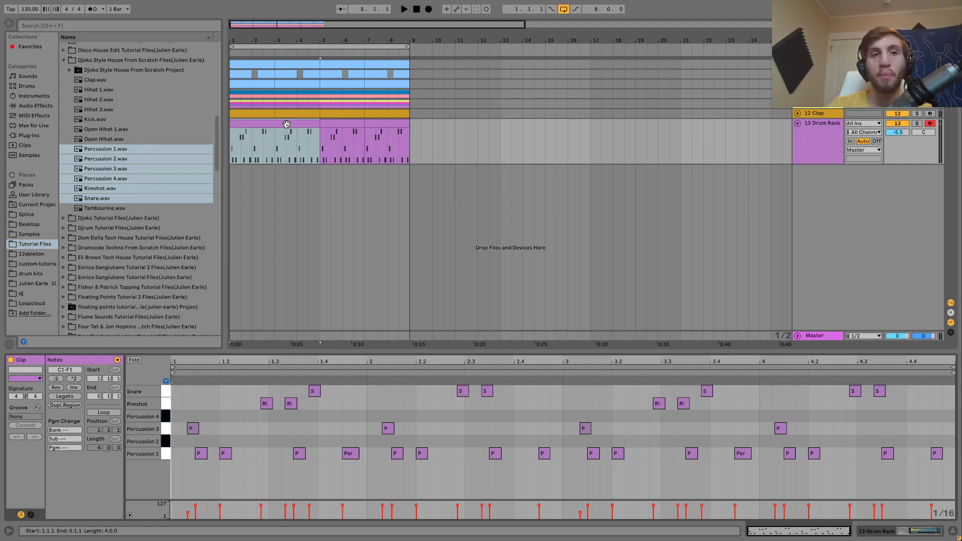
- Vary bars 3 and 4 by moving the 3.1.2+ note to Snare, 3.3.4+ and 4.2.4+ to Percussion 3, and 4.1.2+ to Rimshot
key("space")
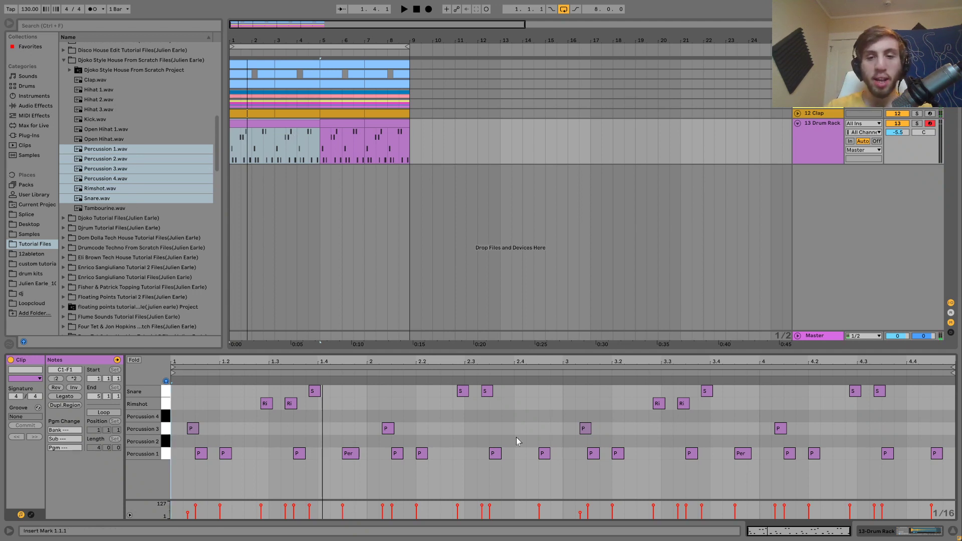
left_click(586, 432)
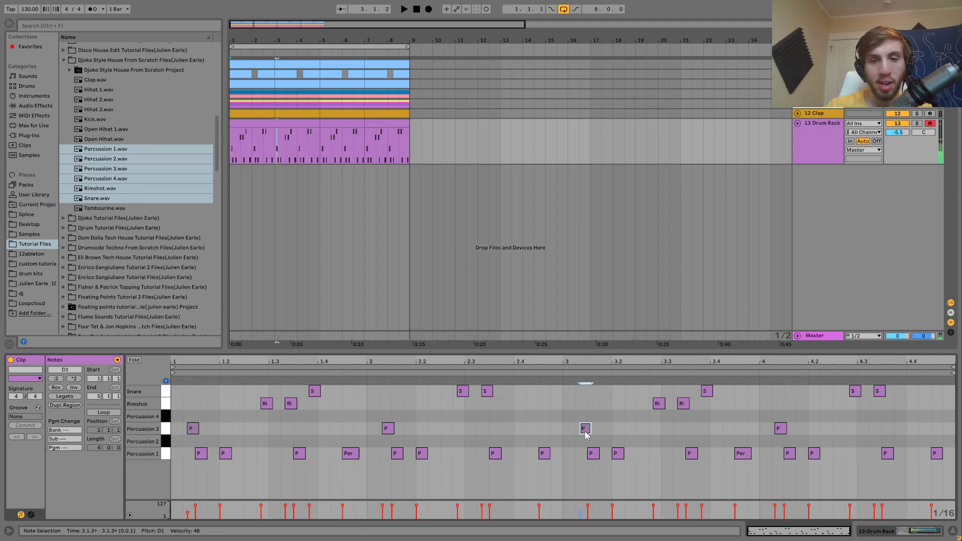
key("Up")
key("Up")
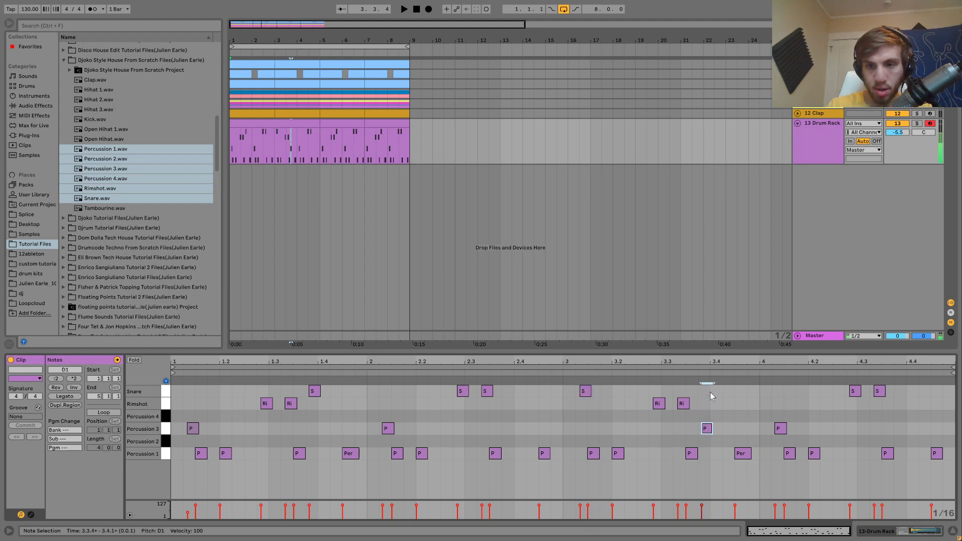
double_click(780, 429)
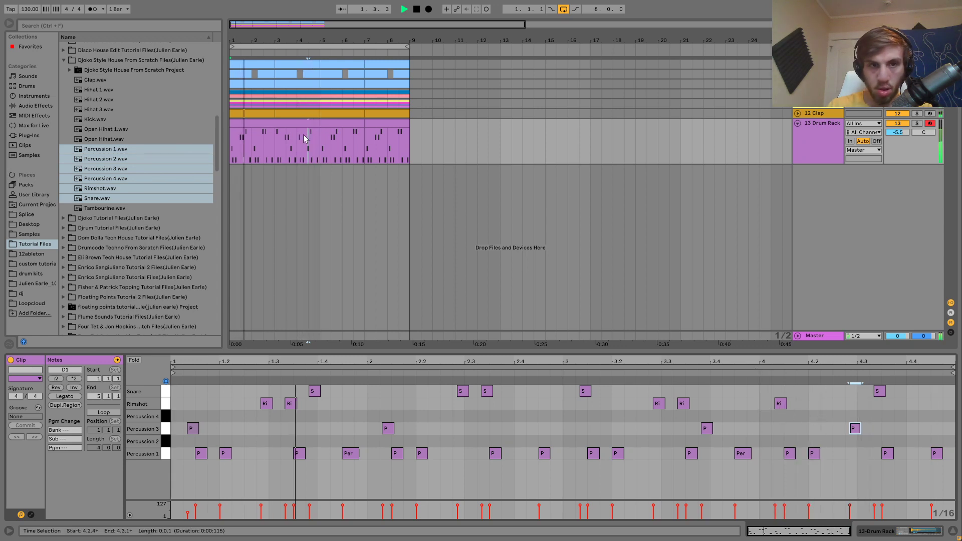
- Duplicate the four-bar Drum Rack clip over bars 5 to 8 and briefly solo the track to check it
left_click(289, 122)
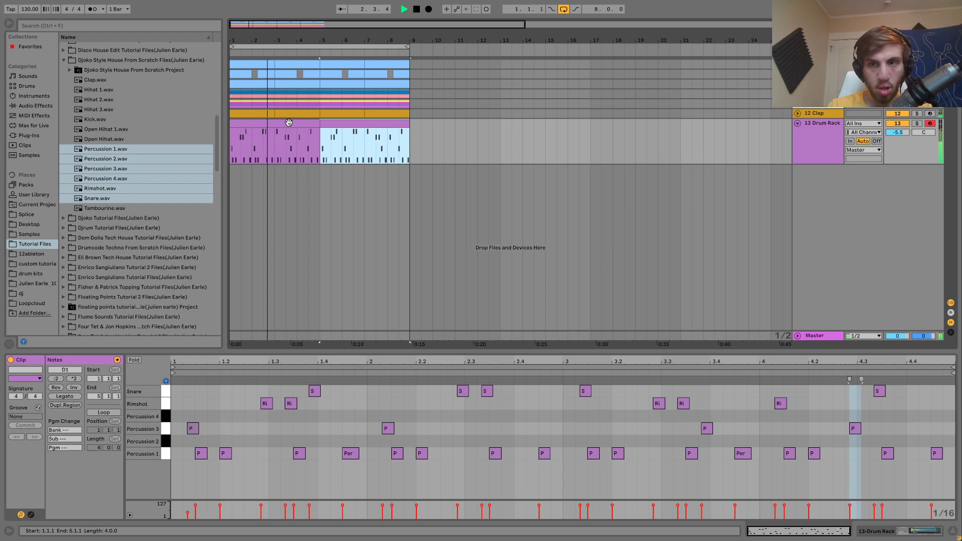
left_click(843, 120)
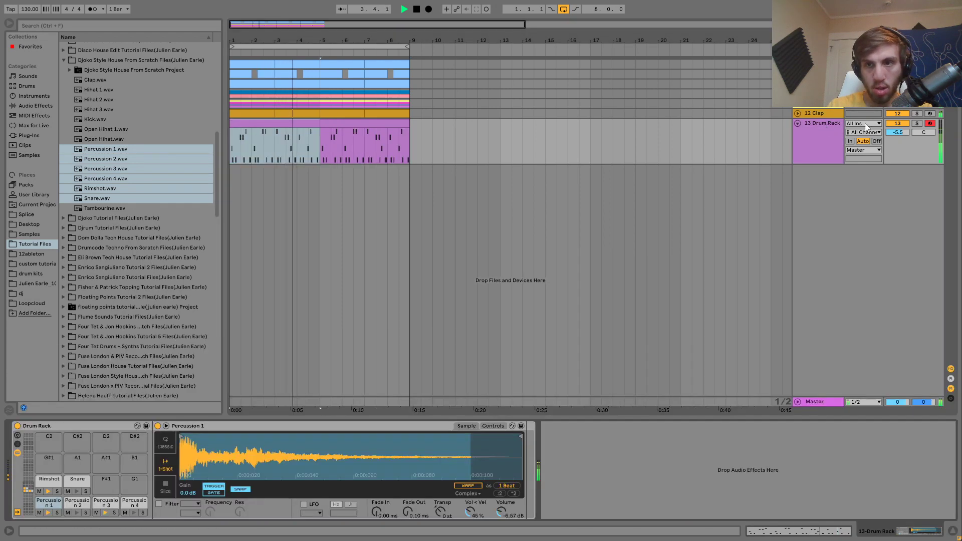
left_click(918, 123)
left_click(917, 123)
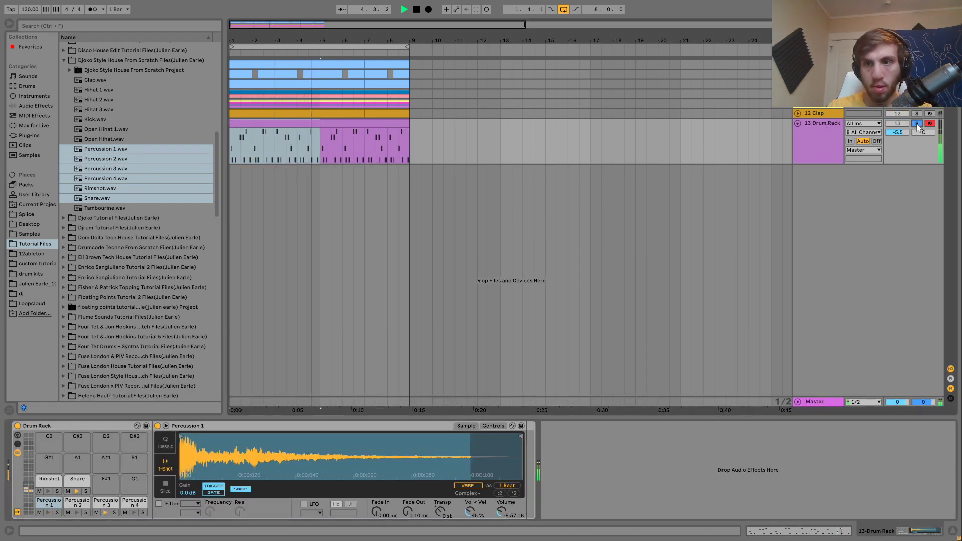
- Group the Clap and Drum Rack tracks, set the Drum Rack volume to -10.9 dB with the group soloed, and unsolo the group
left_click(834, 125)
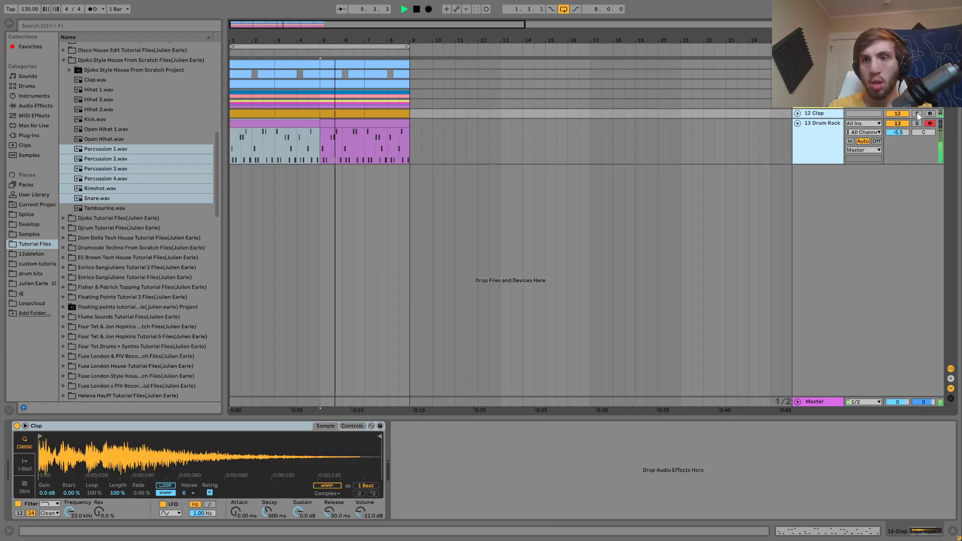
key("ctrl+g")
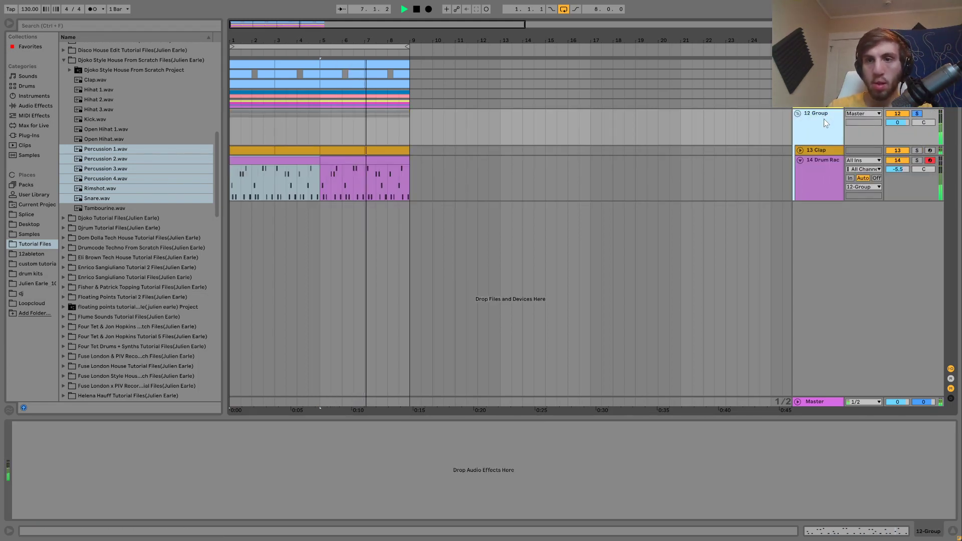
left_click_drag(897, 169, 898, 184)
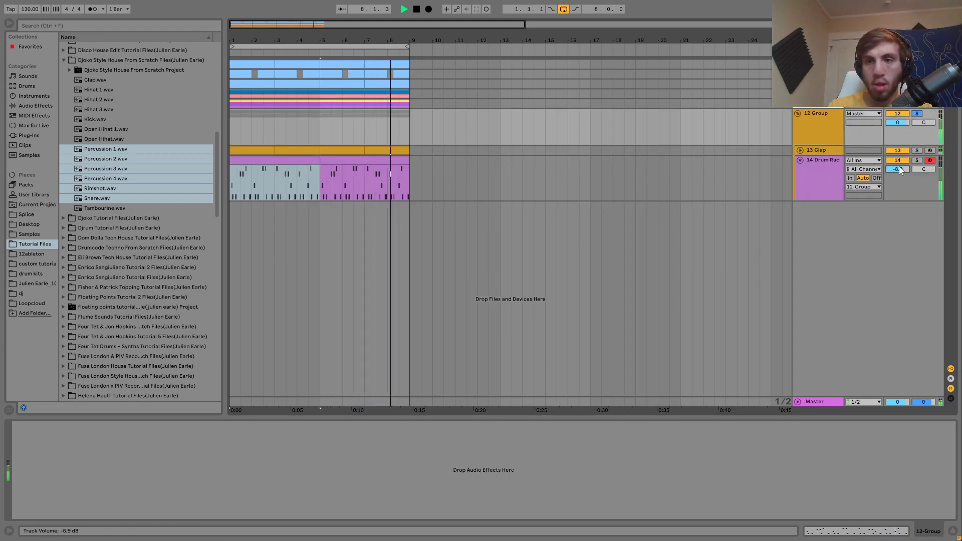
key("space")
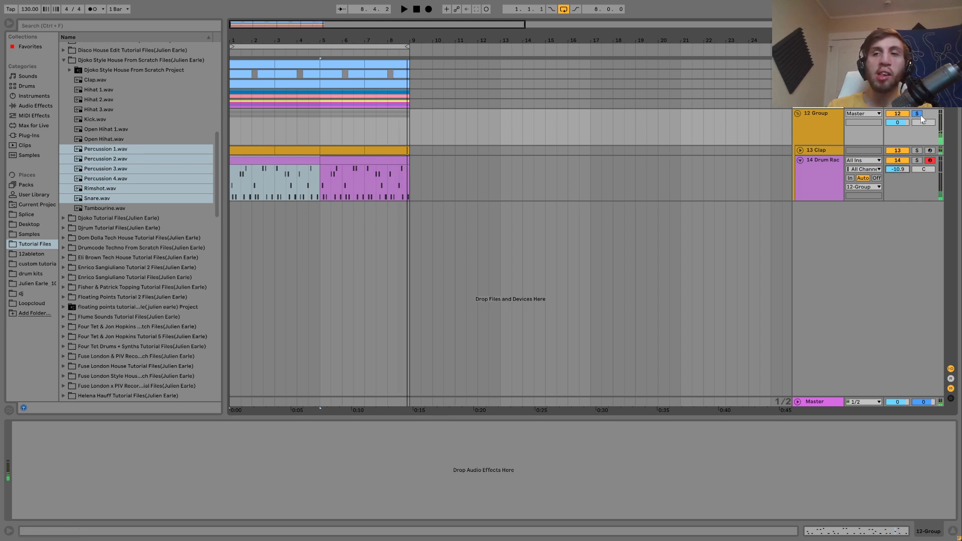
left_click(918, 114)
- Try raising the Percussion 1 sample's volume in the Drum Rack to -2.57 dB during playback
left_click(828, 186)
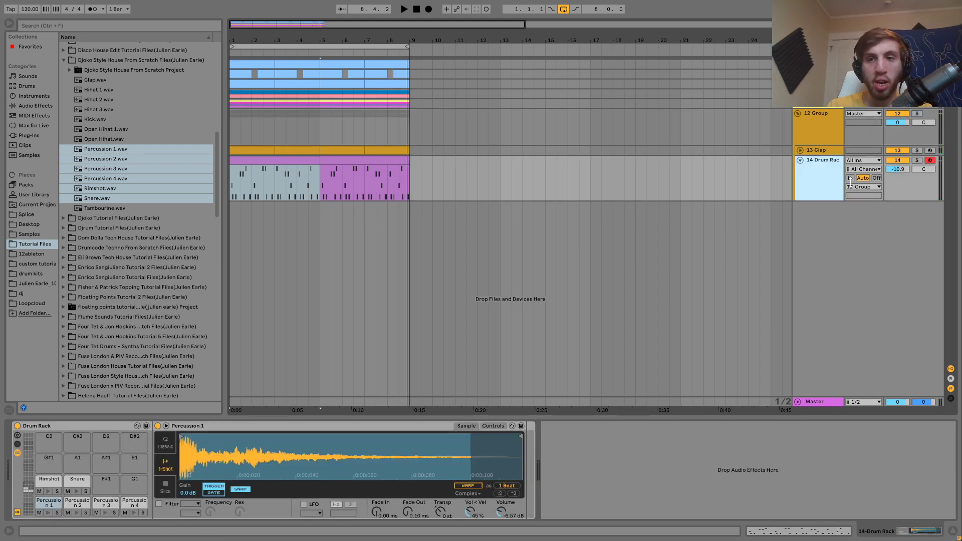
key("space")
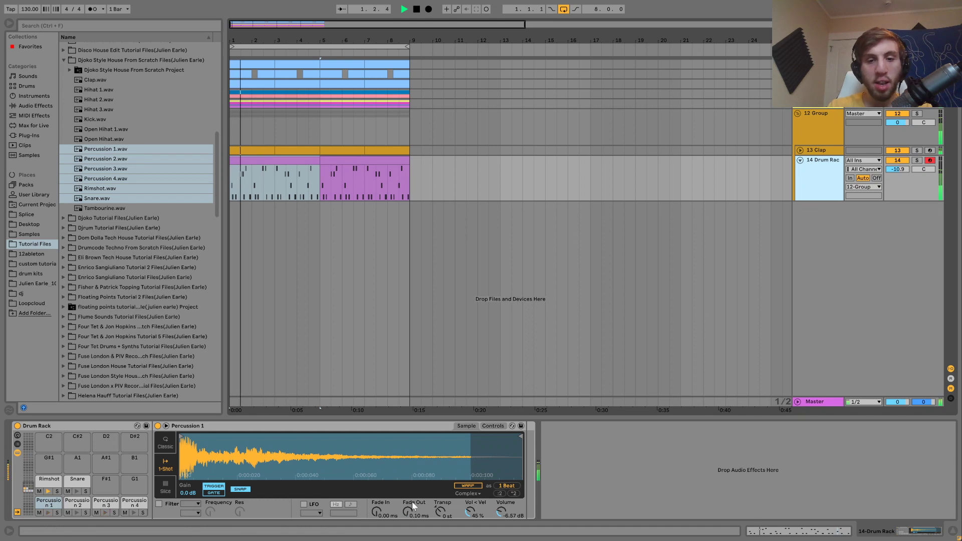
left_click_drag(505, 512, 506, 507)
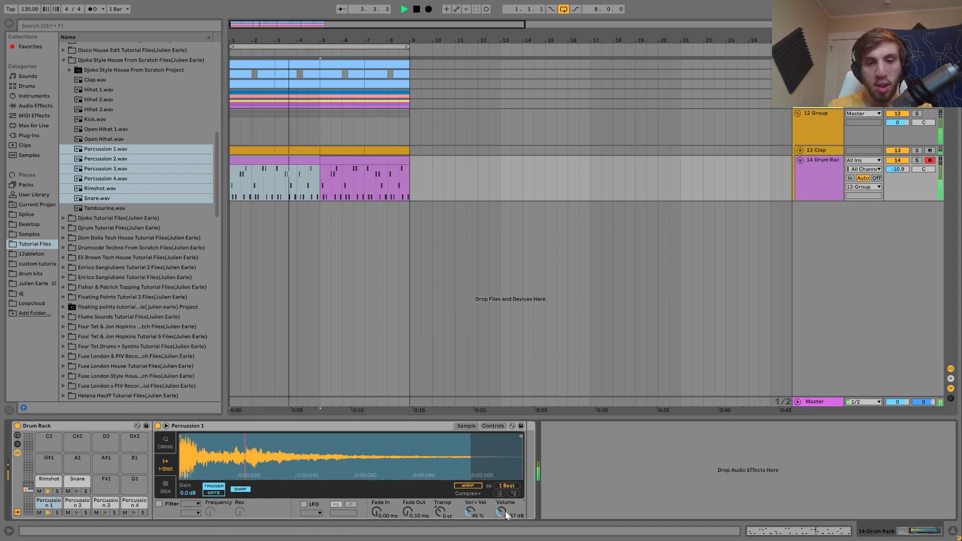
key("space")
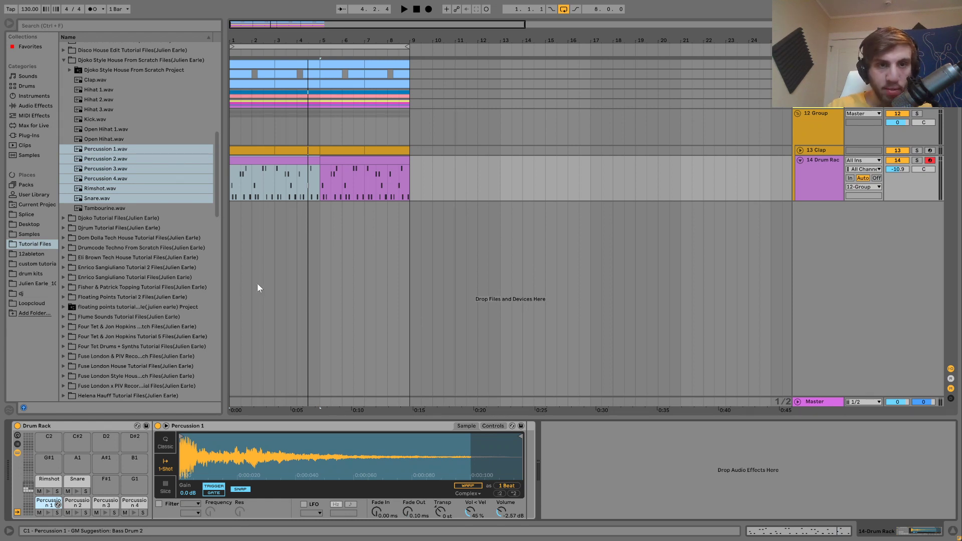
- Remove Percussion 1 from the Drum Rack, copy the bars 1 to 4 clip to a new MIDI track, and open its notes
key("Delete")
left_click(303, 159)
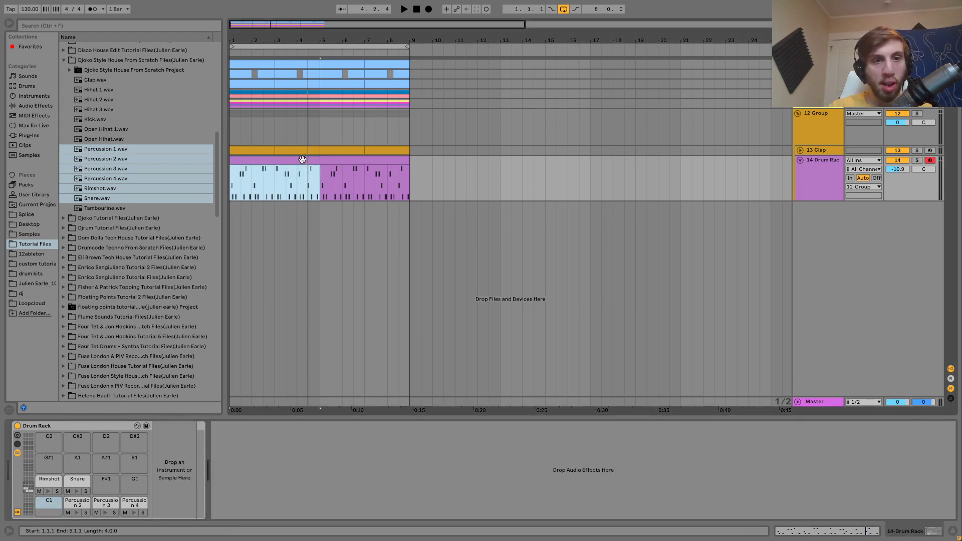
key("ctrl+shift+t")
key("ctrl+v")
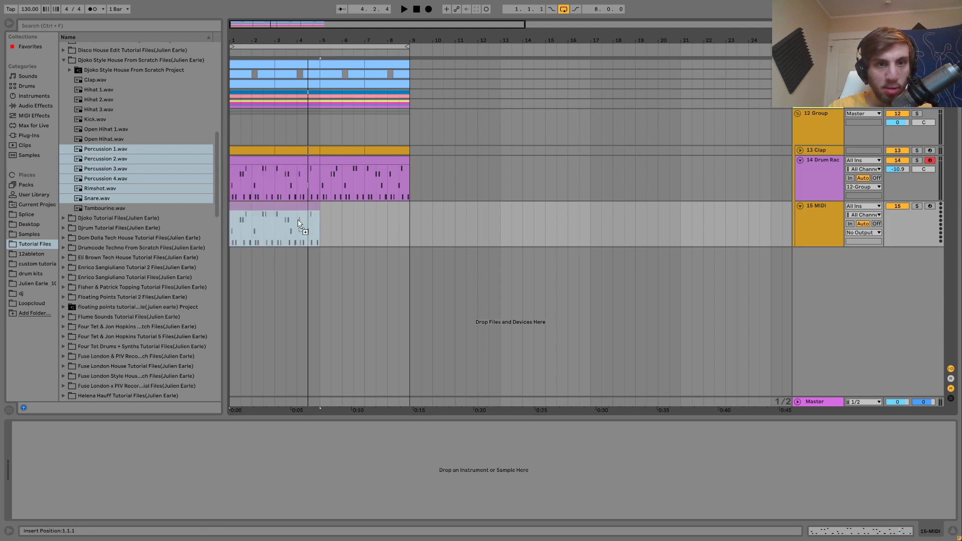
double_click(297, 204)
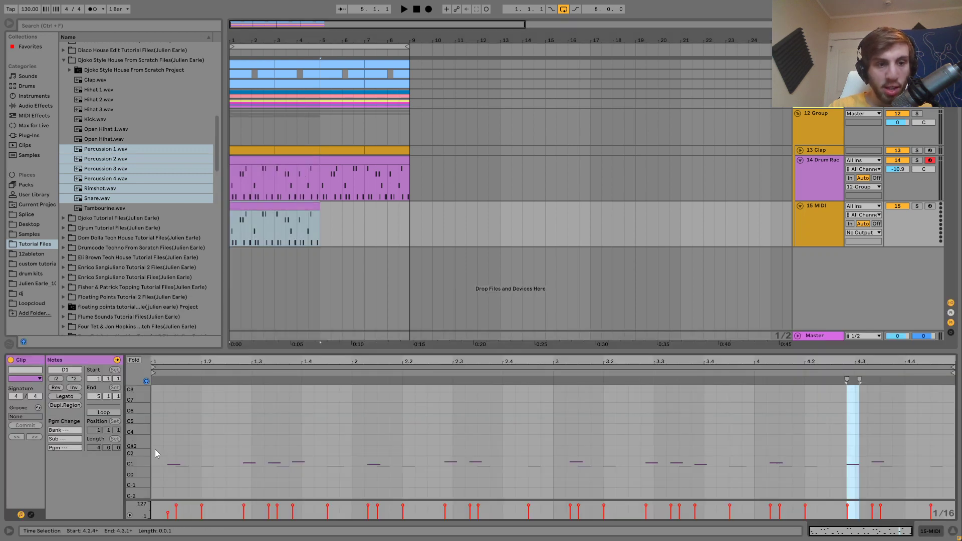
- Delete all notes except the C1 row in the copied clip and transpose the remaining notes up two octaves to C3
left_click_drag(134, 469, 948, 299)
key("Delete")
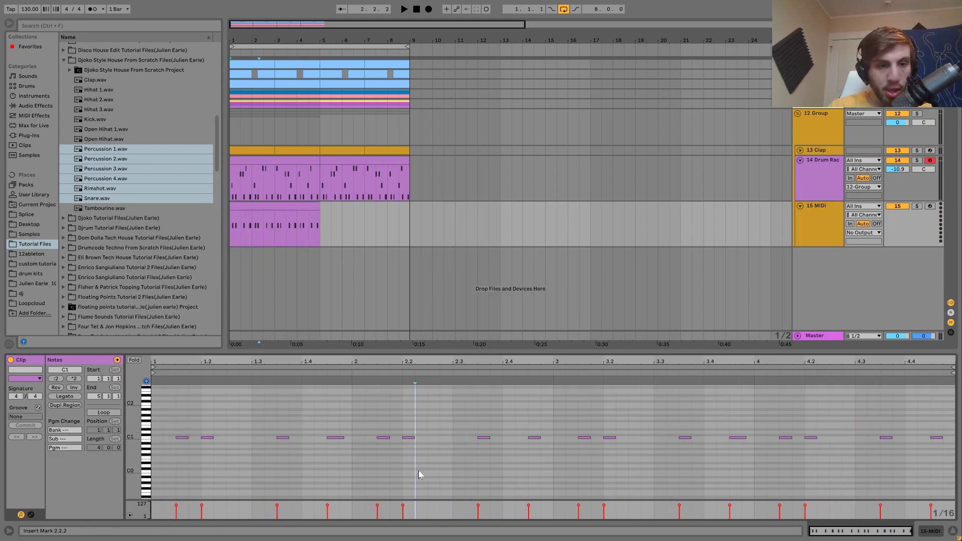
key("ctrl+a")
key("shift+Up")
key("shift+Up")
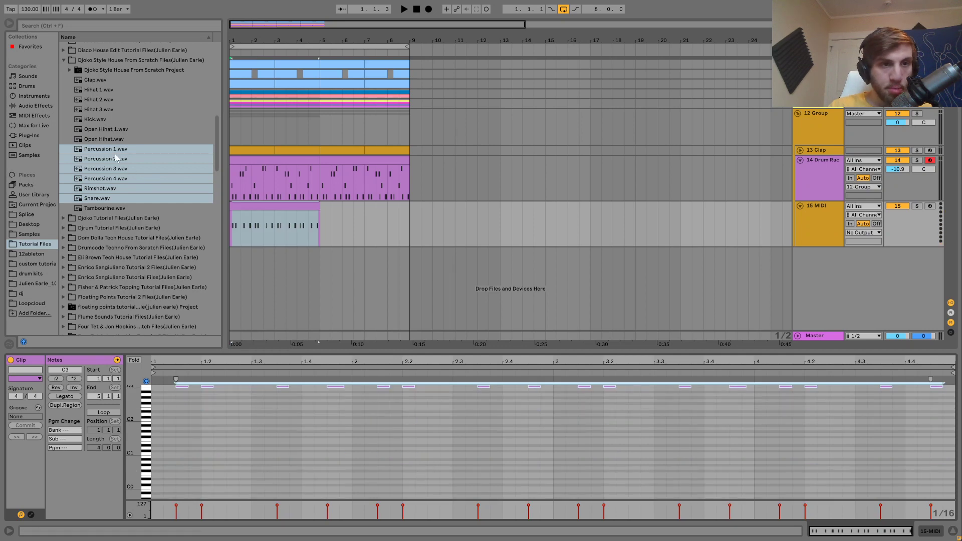
- Load Percussion 1.wav onto the new MIDI track and duplicate its four-bar clip over bars 5 to 8
left_click(106, 149)
left_click_drag(105, 149, 255, 208)
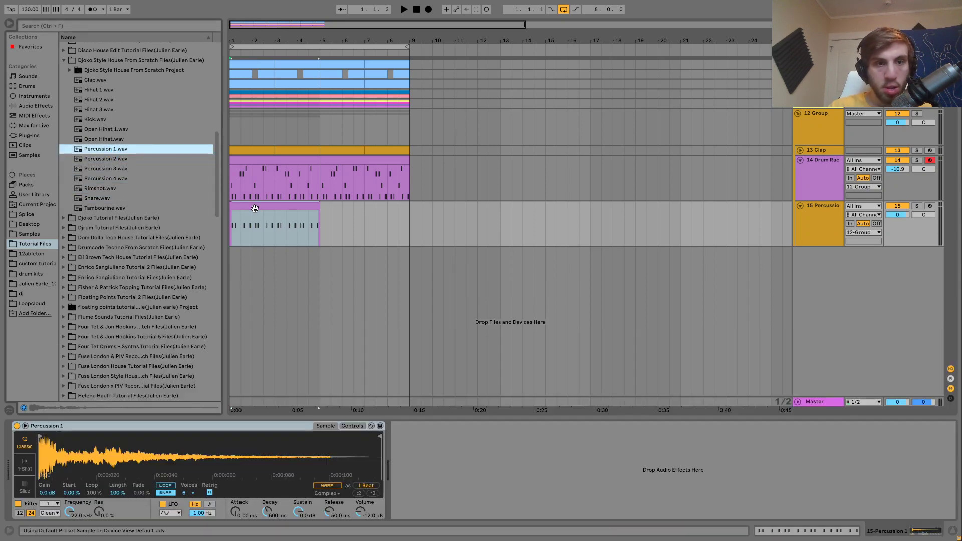
key("space")
key("ctrl+d")
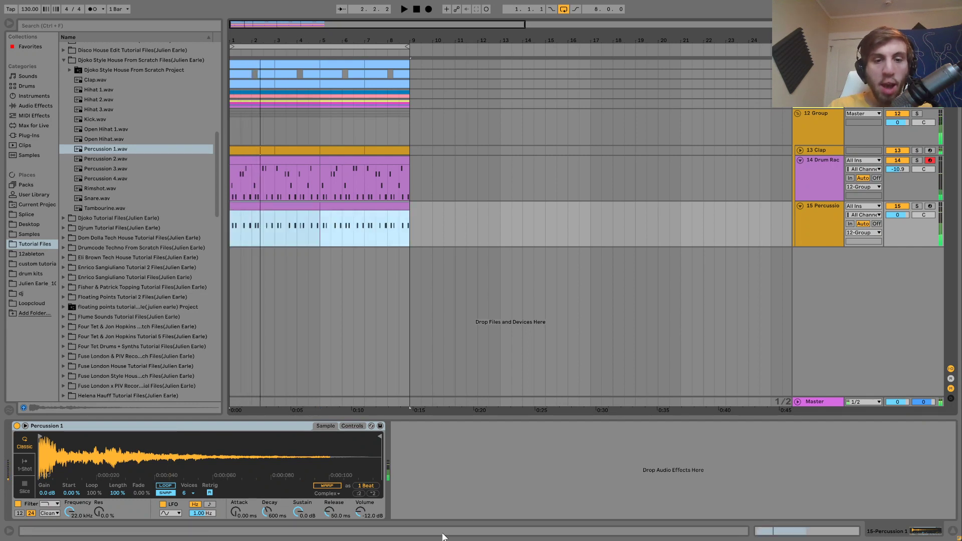
- Set the Percussion 1 sampler volume to -8.29 dB and its track volume to -3.1 dB during playback
left_click_drag(360, 512, 360, 511)
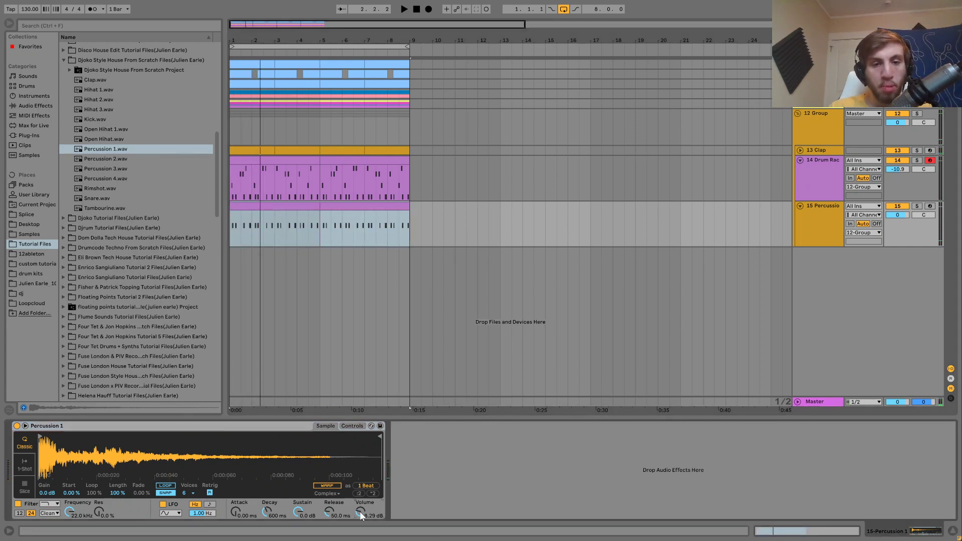
key("space")
key("space")
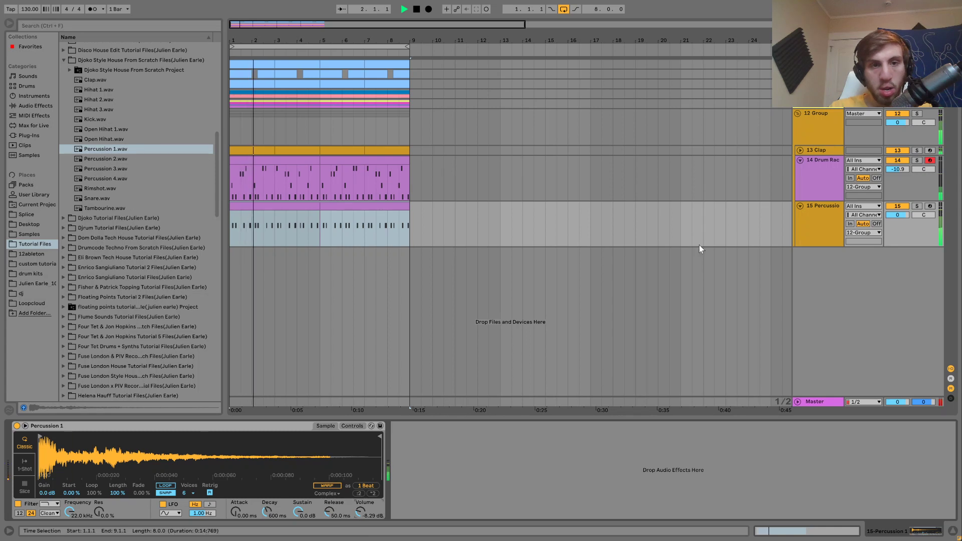
left_click_drag(891, 214, 903, 214)
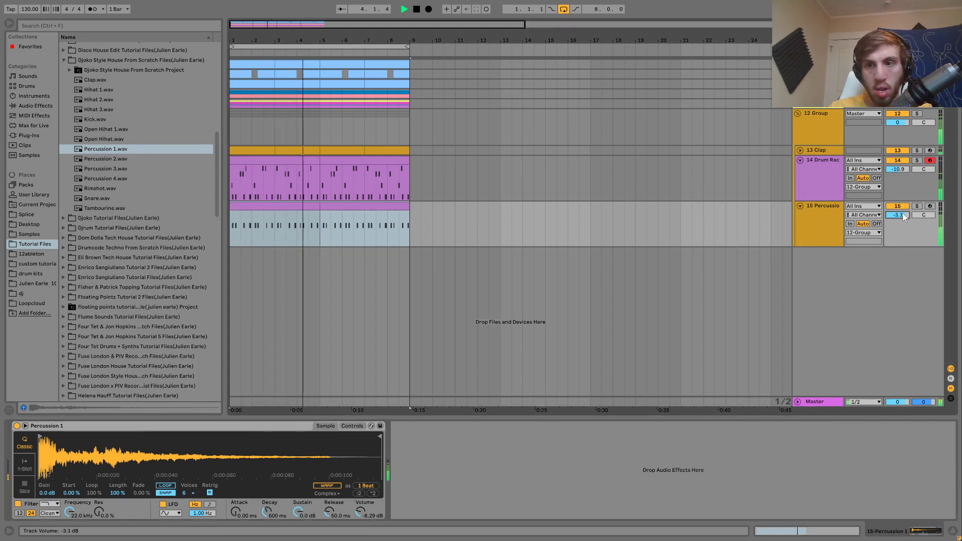
left_click_drag(903, 214, 902, 214)
- Set the volume of track group 12 to -5.0 dB and briefly check the levels in the Session mixer
left_click(829, 134)
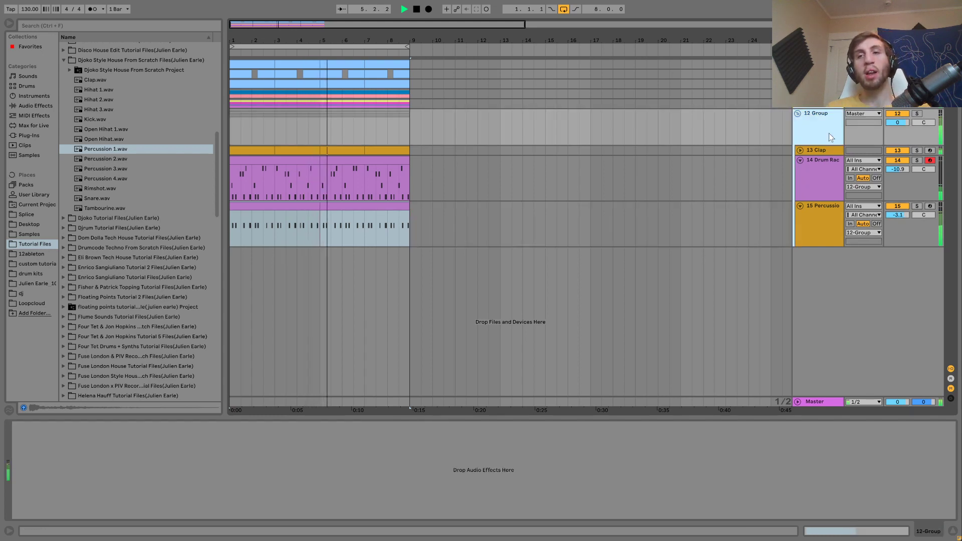
left_click_drag(901, 124, 903, 129)
key("Down")
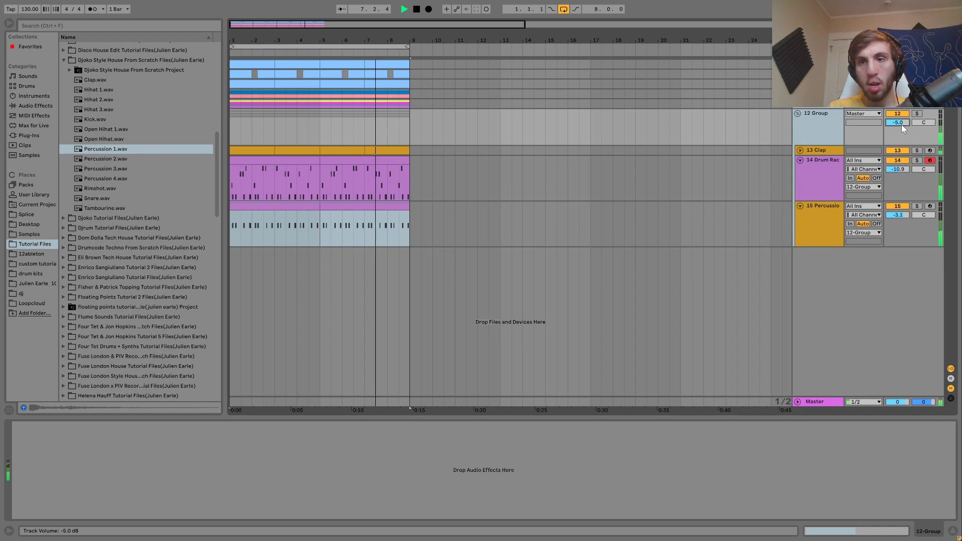
key("Tab")
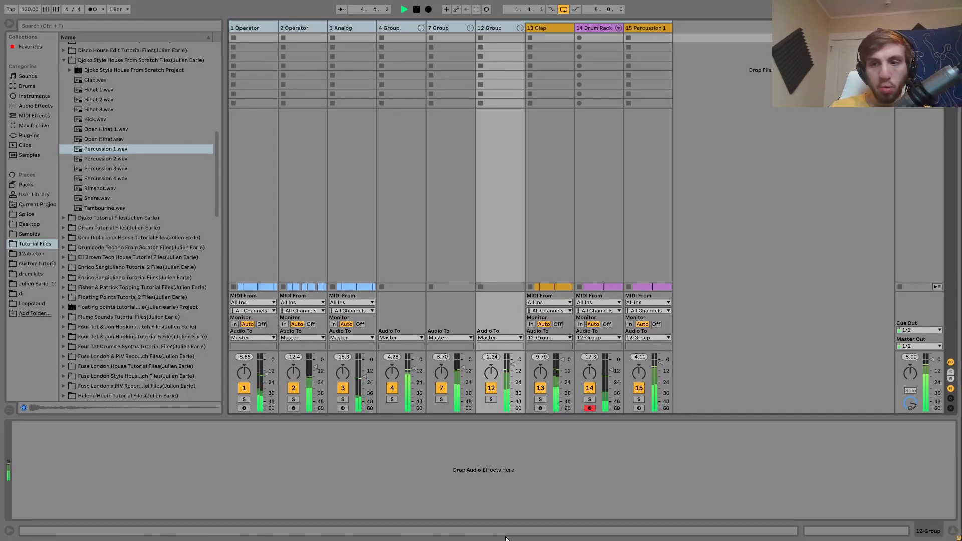
key("Tab")
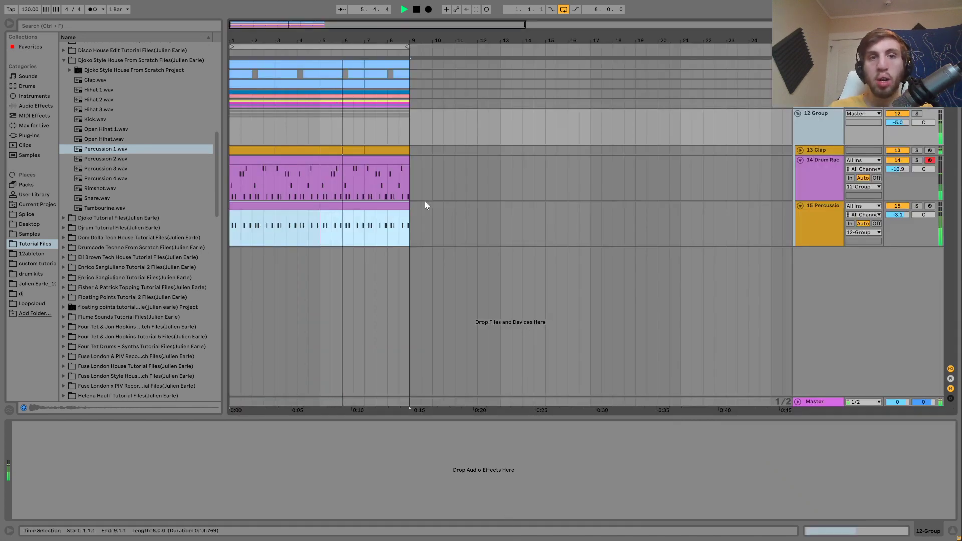
- Collapse track group 12 in the arrangement and stop playback
scroll(398, 44, "down", 3)
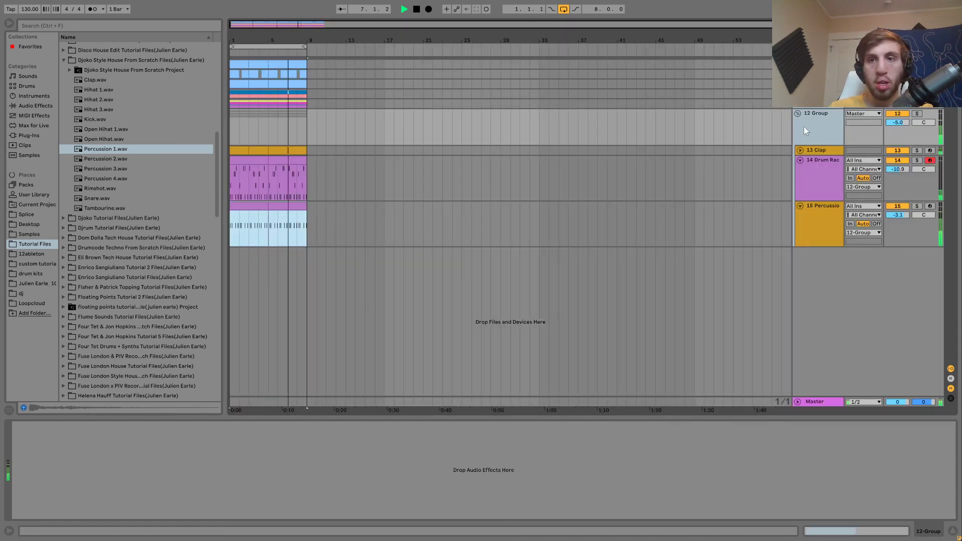
left_click(814, 124)
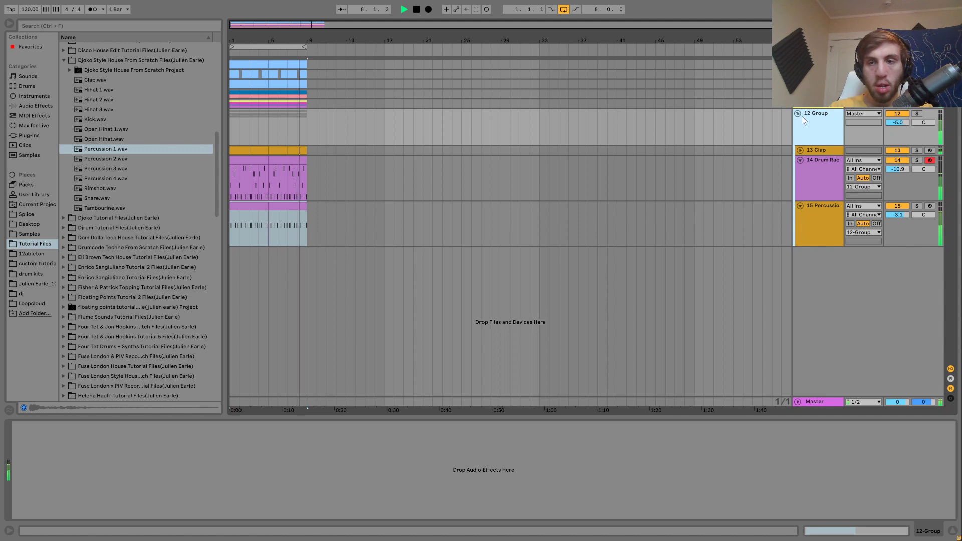
left_click(798, 114)
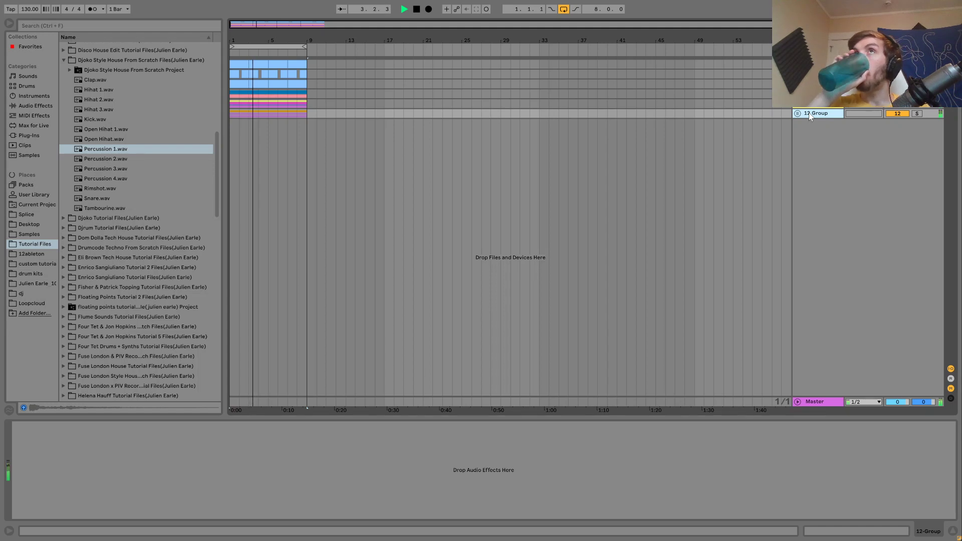
key("space")
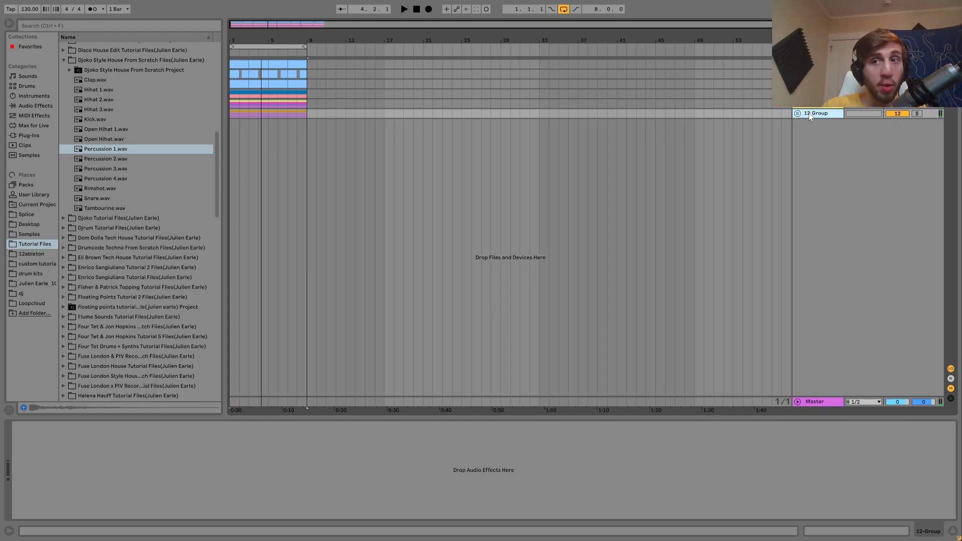
- Move all clips on every track from bars 1 to 8 to a new position starting at bar 65
left_click(310, 116)
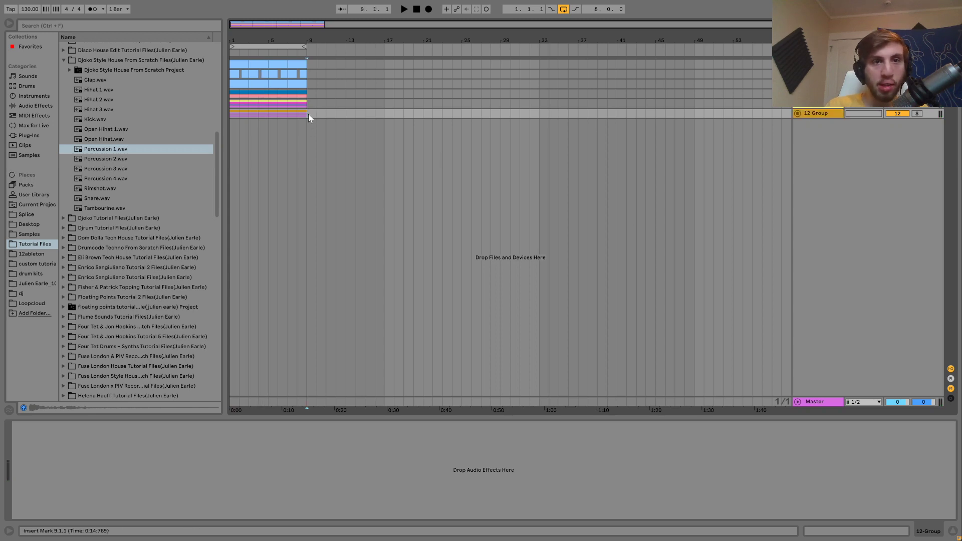
key("ctrl+a")
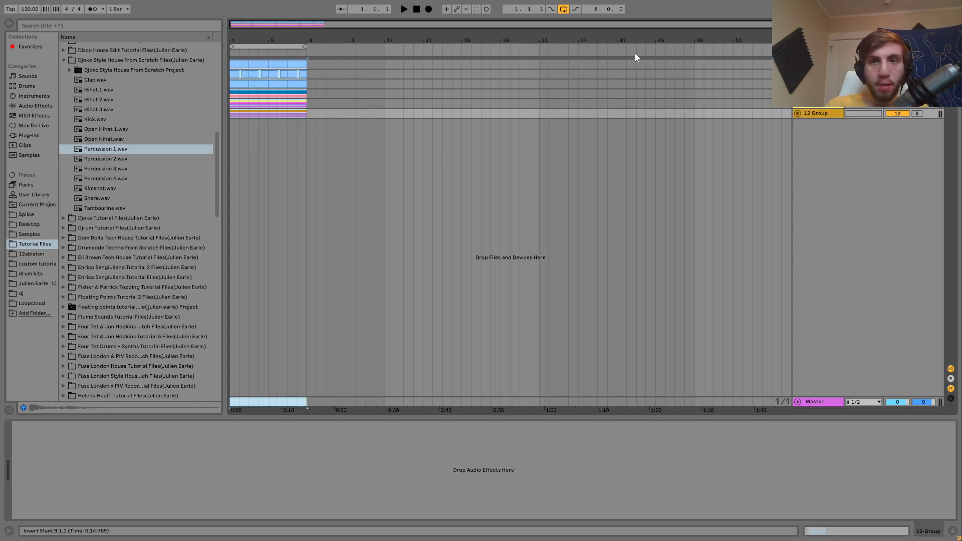
key("Delete")
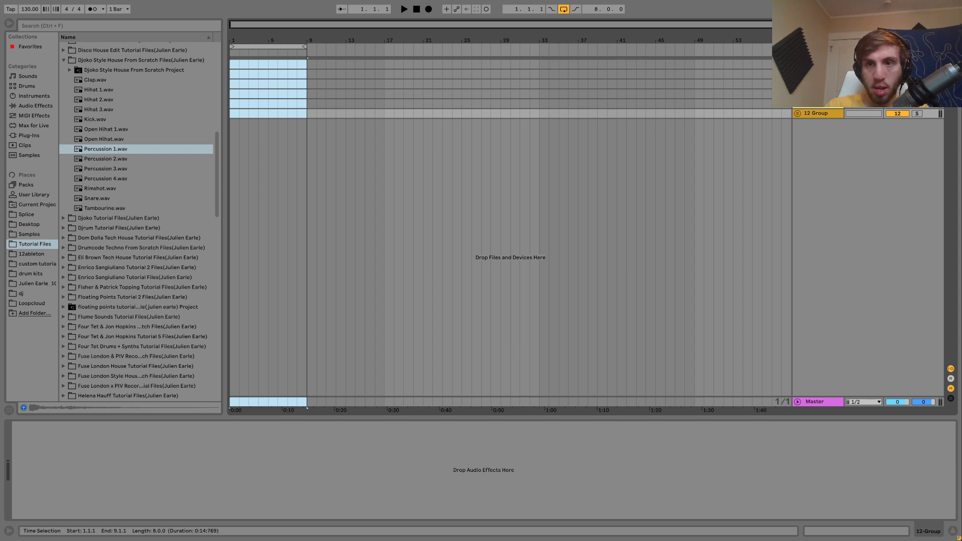
left_click(790, 64)
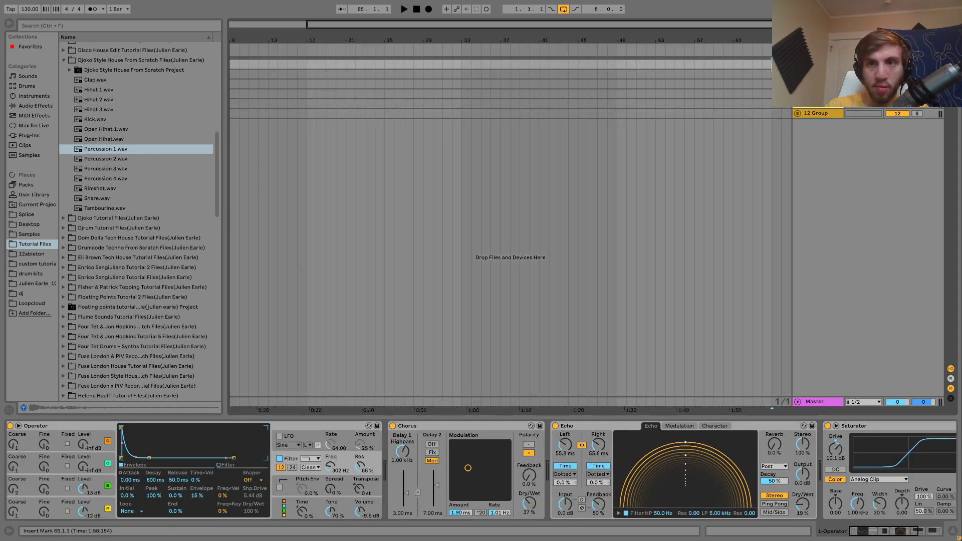
key("ctrl+v")
key("minus")
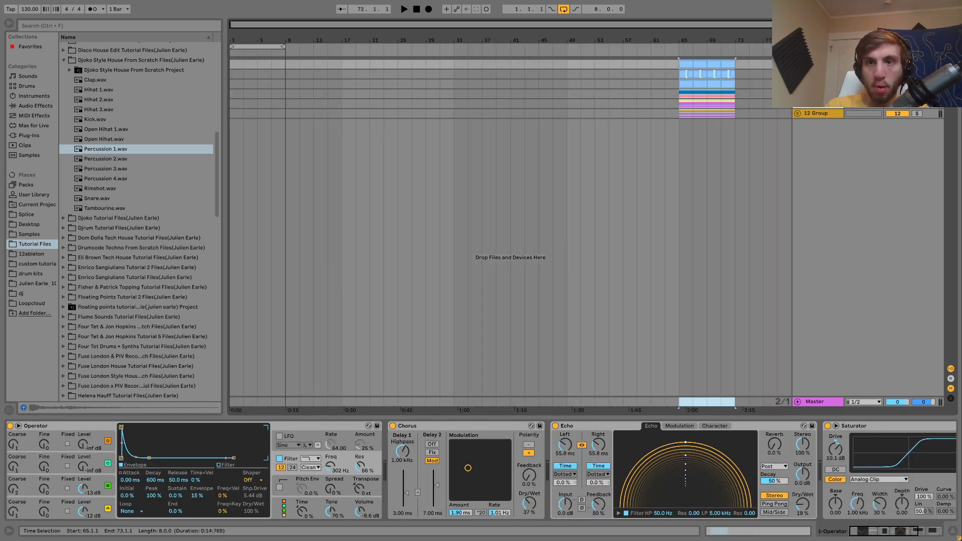
- Expand track groups 7 and 4 to show their individual tracks
left_click(820, 95)
left_click(811, 106)
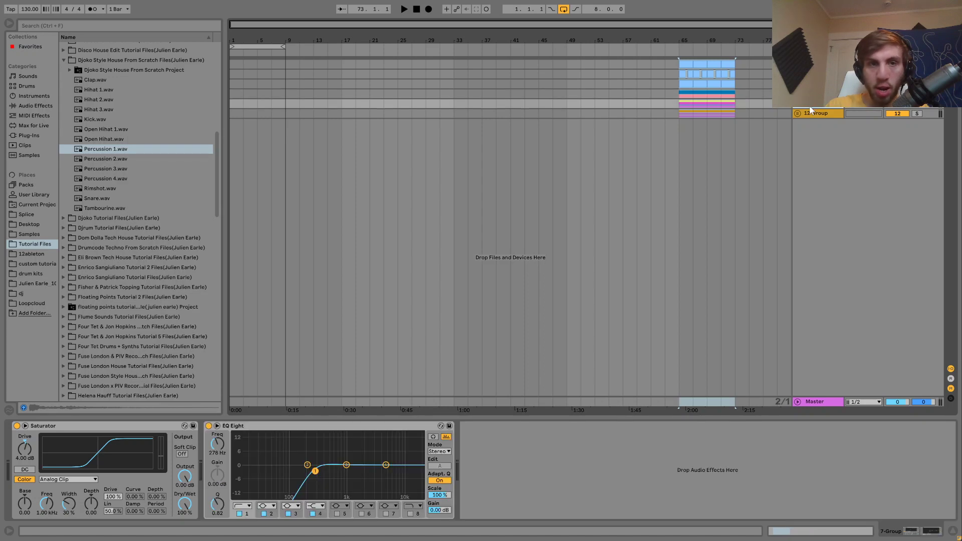
left_click(800, 105)
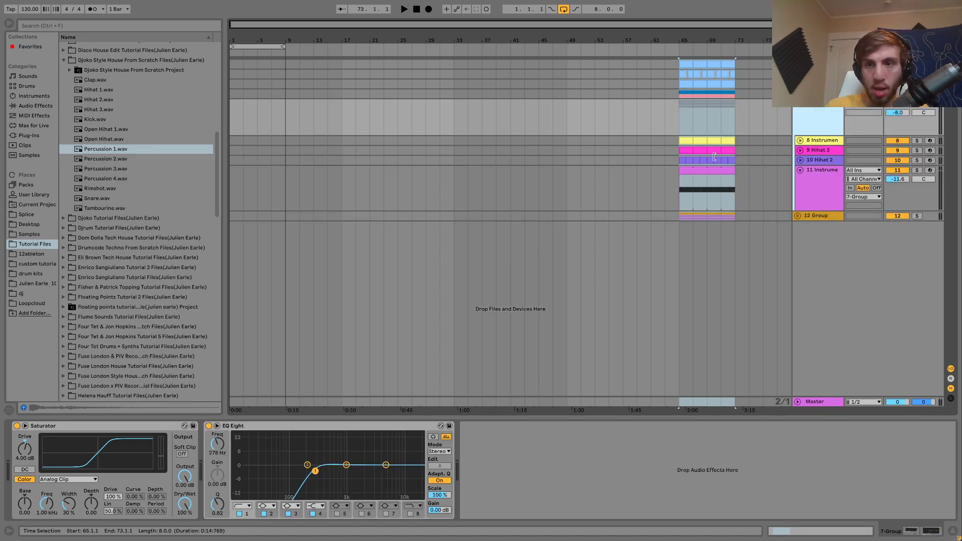
left_click(818, 94)
left_click(800, 94)
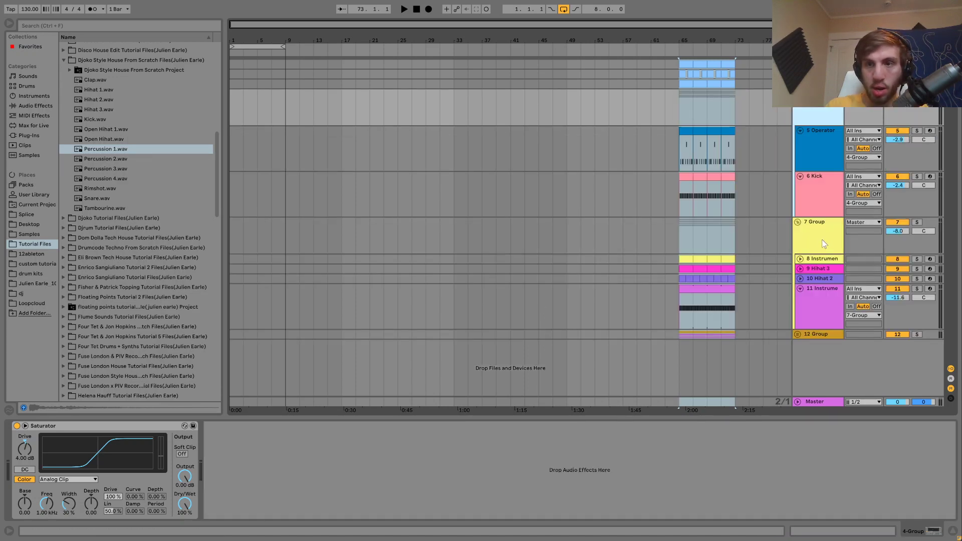
- Copy the Kick clips from bars 65 to 72 to the start of the Kick track at bar 1 and play them
left_click(811, 338)
left_click(813, 170)
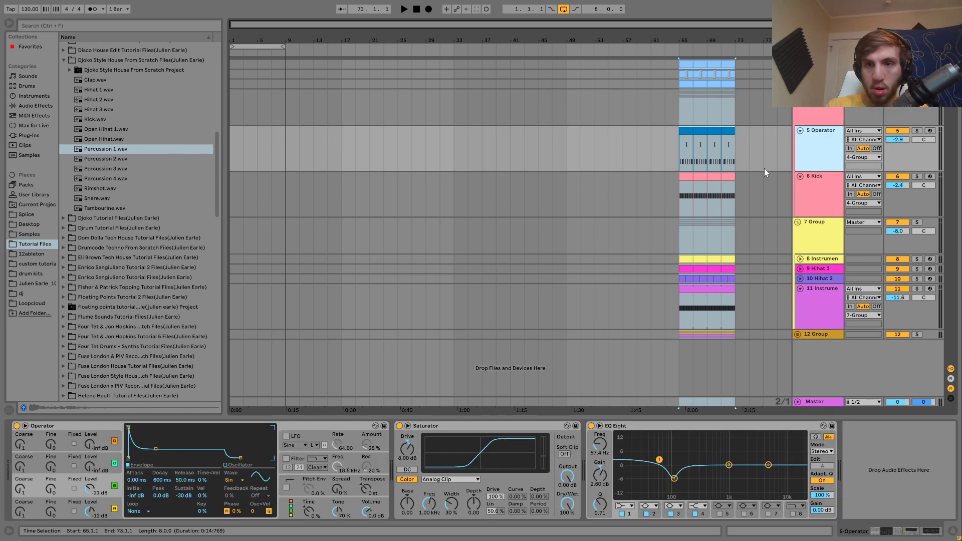
left_click(726, 178)
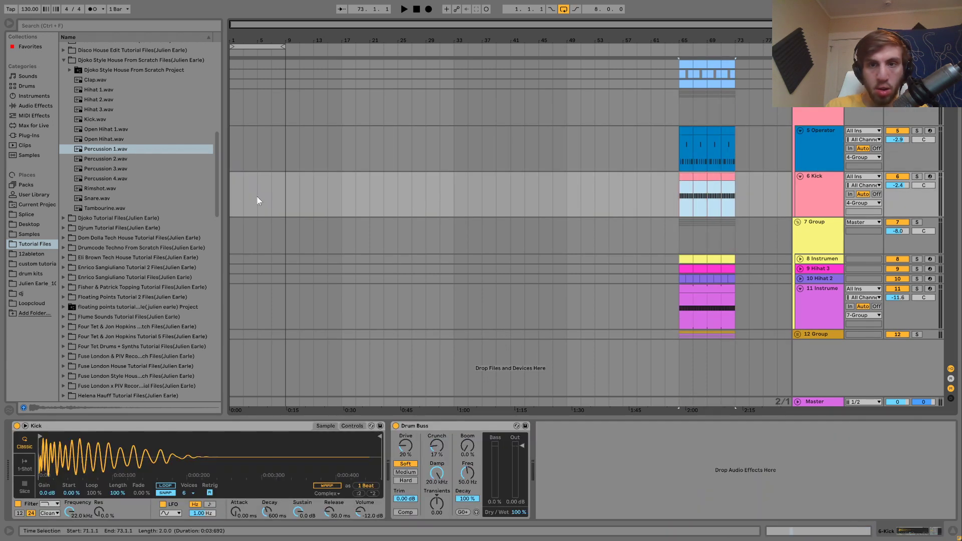
left_click(233, 197)
key("ctrl+v")
key("space")
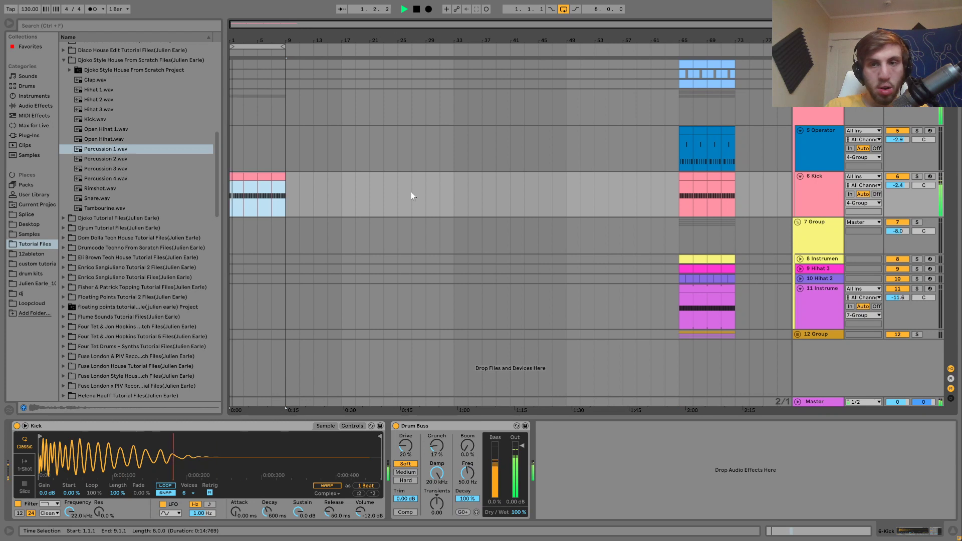
- Copy the open hihat clips of track 8 from bars 65 to 72 to bar 1 of track 11 and start playback
left_click(696, 260)
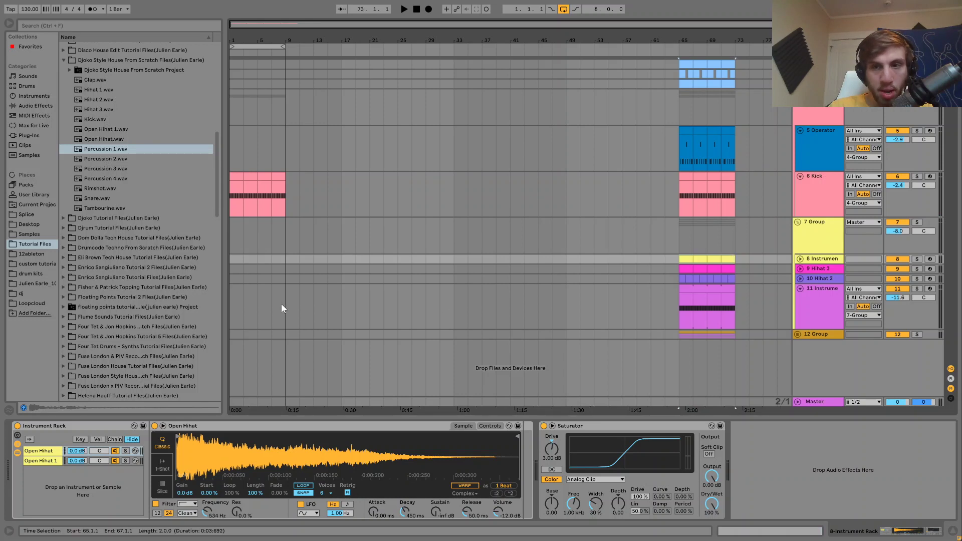
left_click(233, 297)
key("ctrl+v")
key("space")
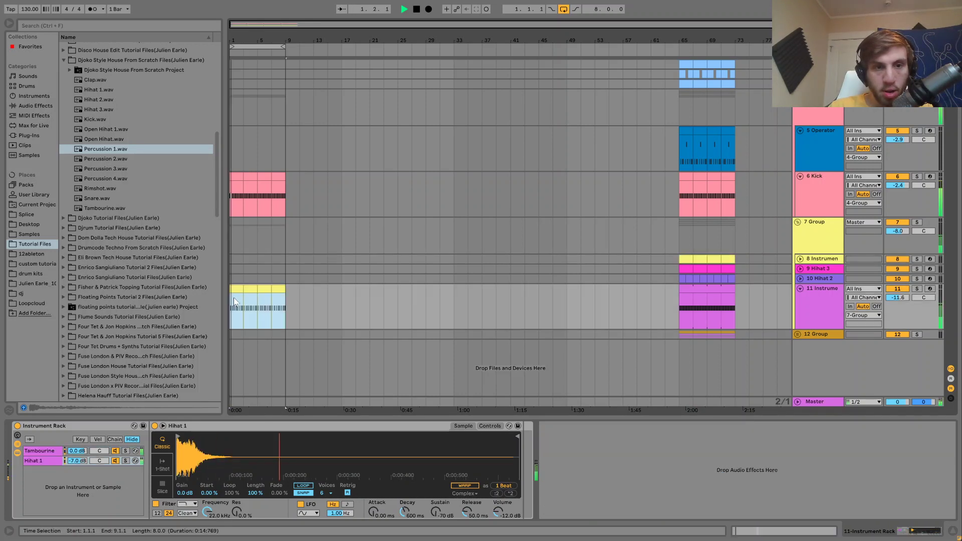
- Delete the misplaced open hihat clips from track 11, paste them at bar 1 of track 8 and start playback
key("space")
key("Delete")
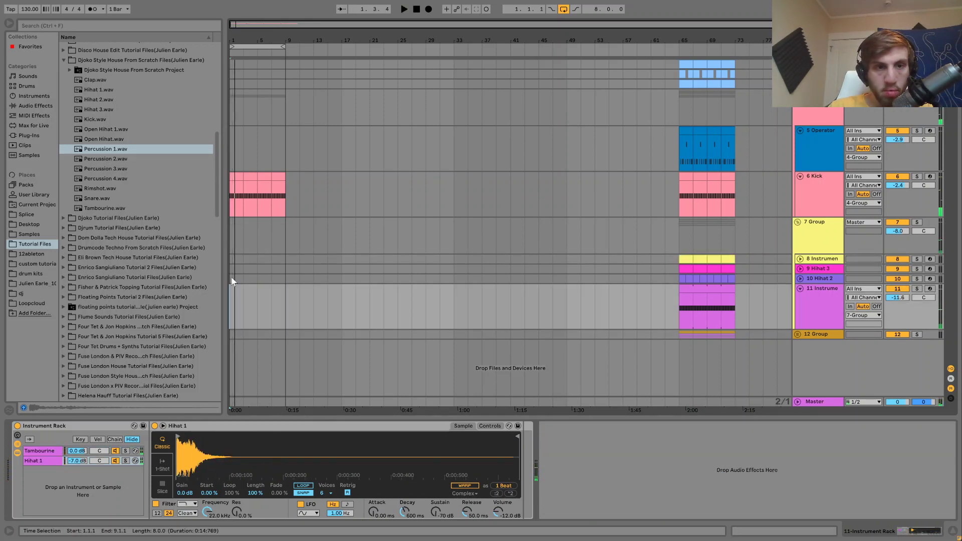
left_click(231, 279)
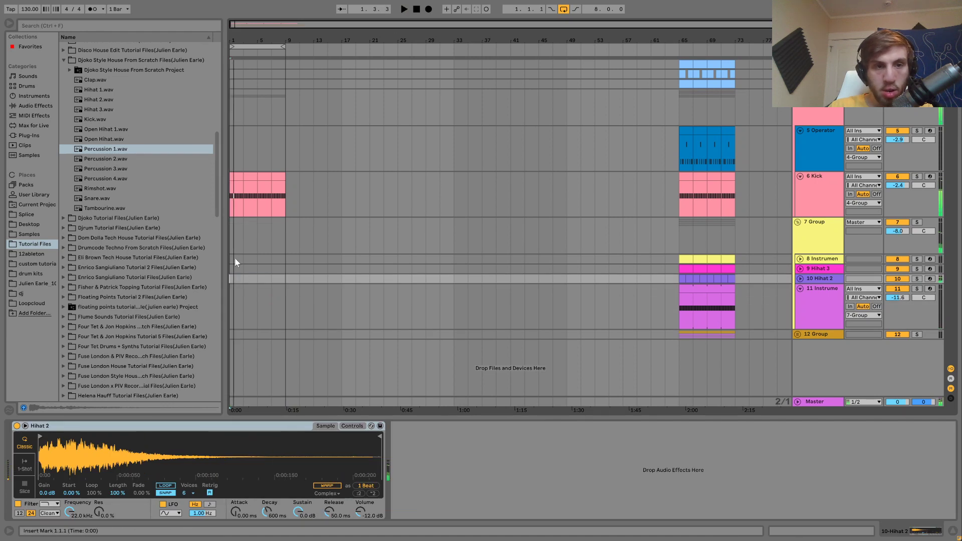
left_click(232, 257)
key("ctrl+v")
key("space")
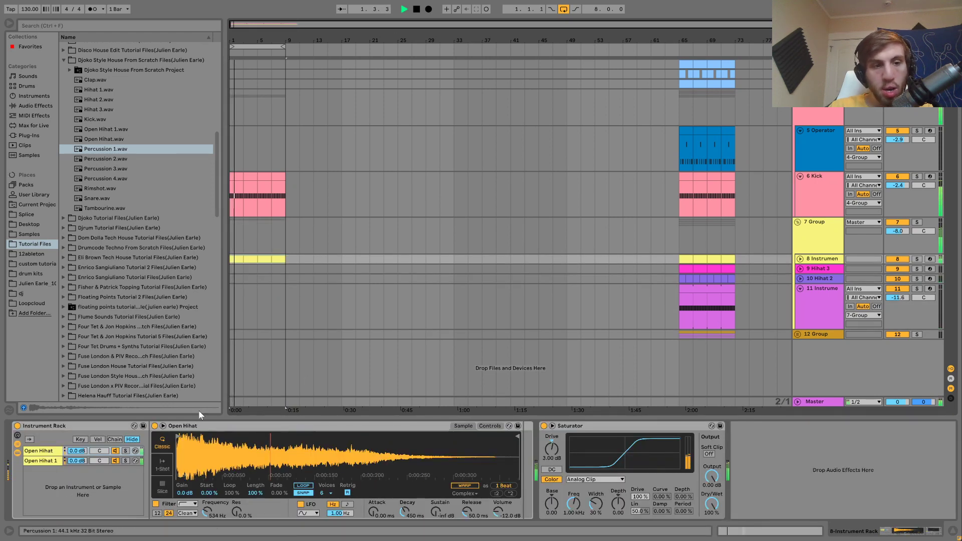
- Automate the Open Hihat chain's speaker on track 8 to stay off until bar 49 and on from there, and audition the Open Hihat 1 chain
left_click(115, 450)
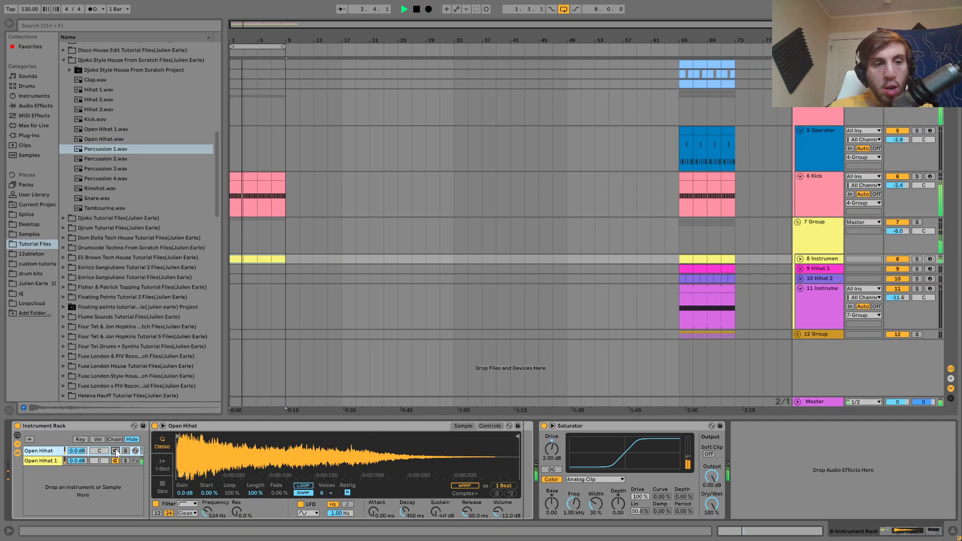
key("a")
key("space")
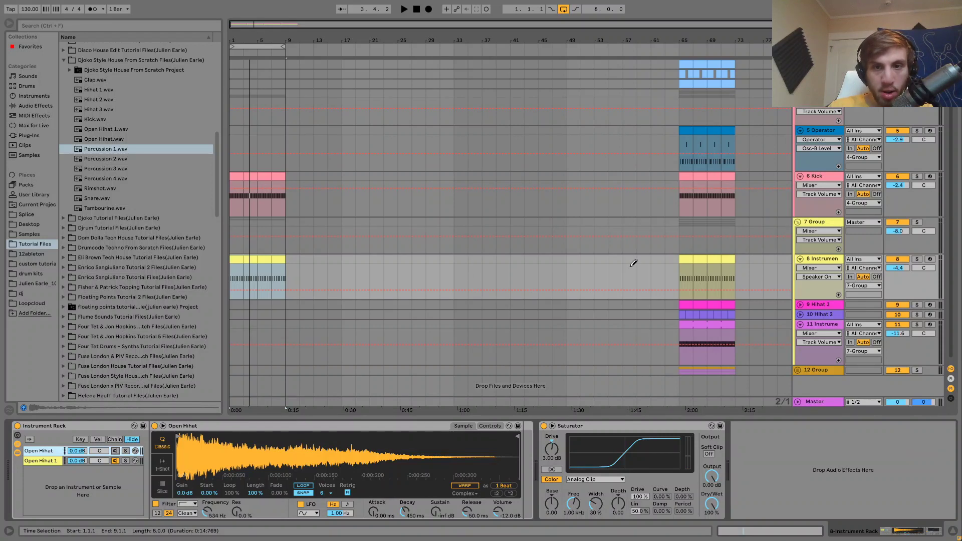
left_click(574, 265)
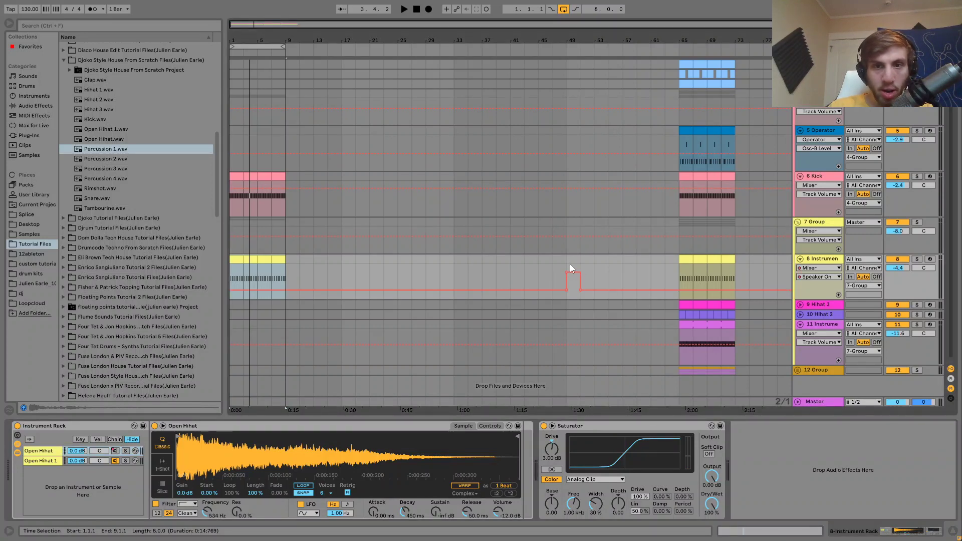
left_click(580, 289)
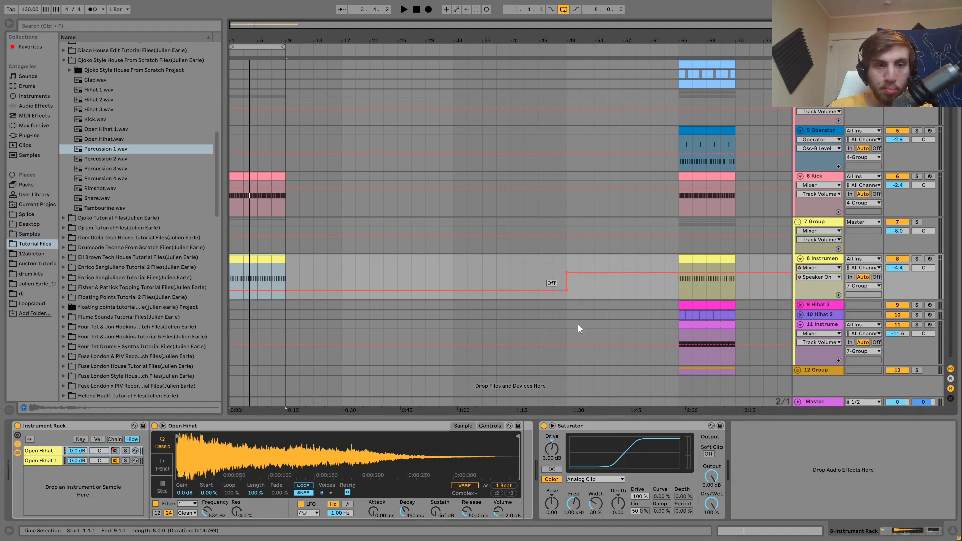
key("space")
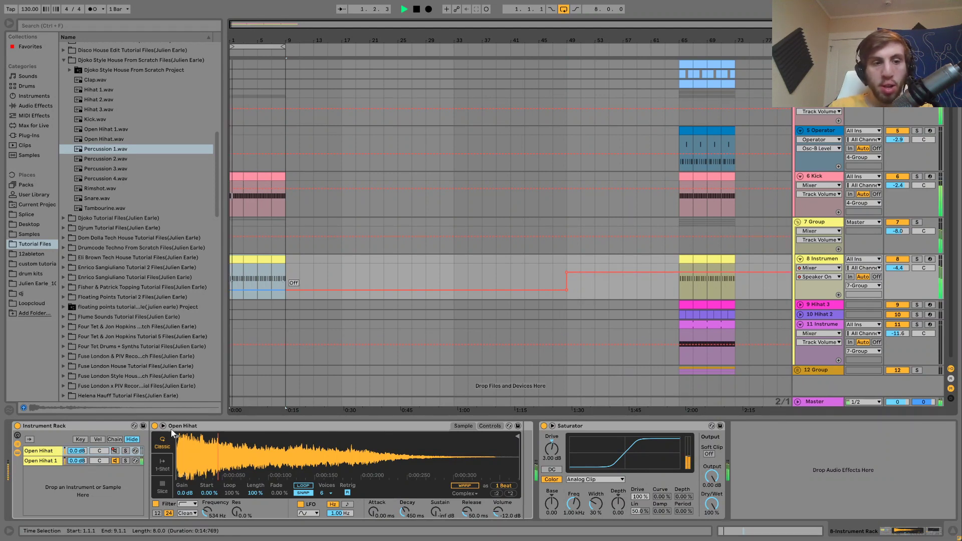
left_click(40, 464)
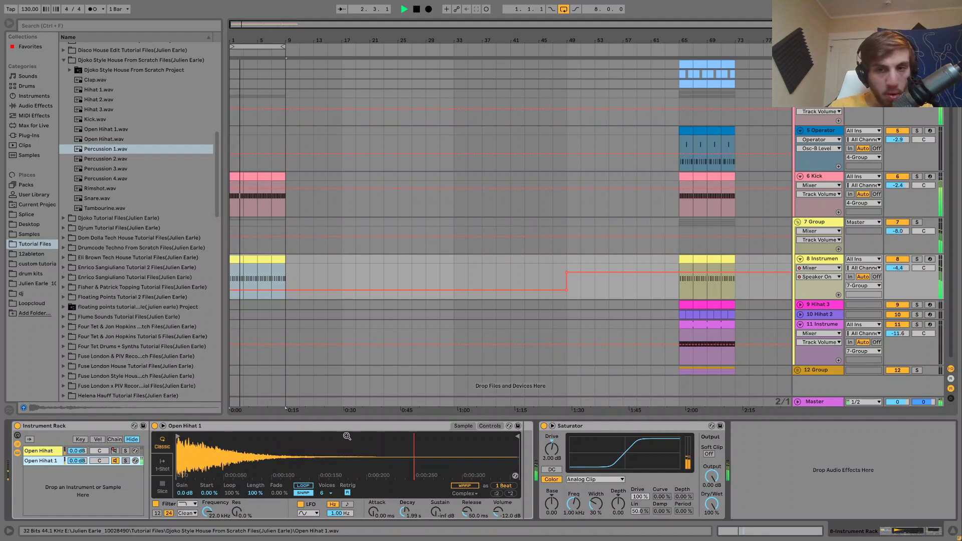
key("space")
- Expand group 12 and copy the Clap clips from bars 65 to 72 to bar 1 of the Clap track
scroll(584, 387, "down", 1)
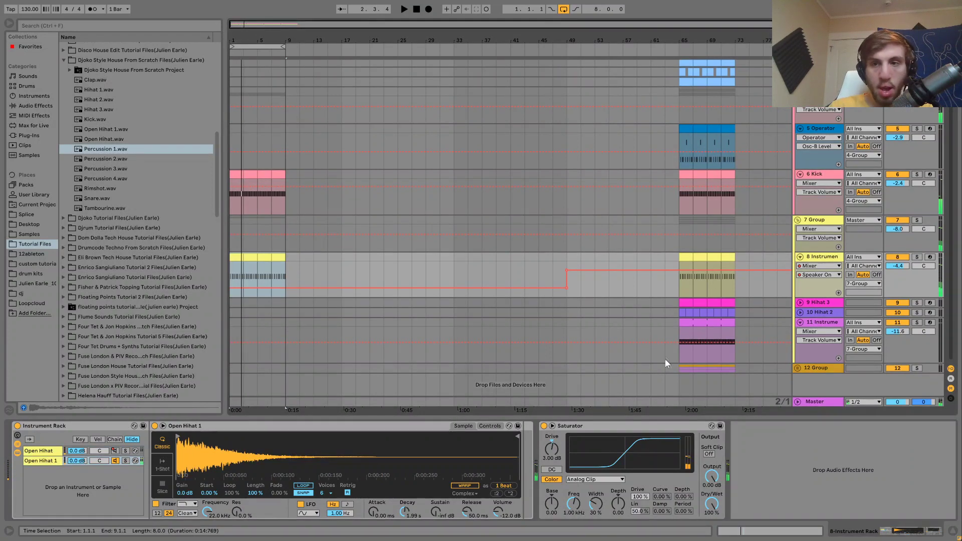
left_click(798, 369)
scroll(798, 369, "down", 5)
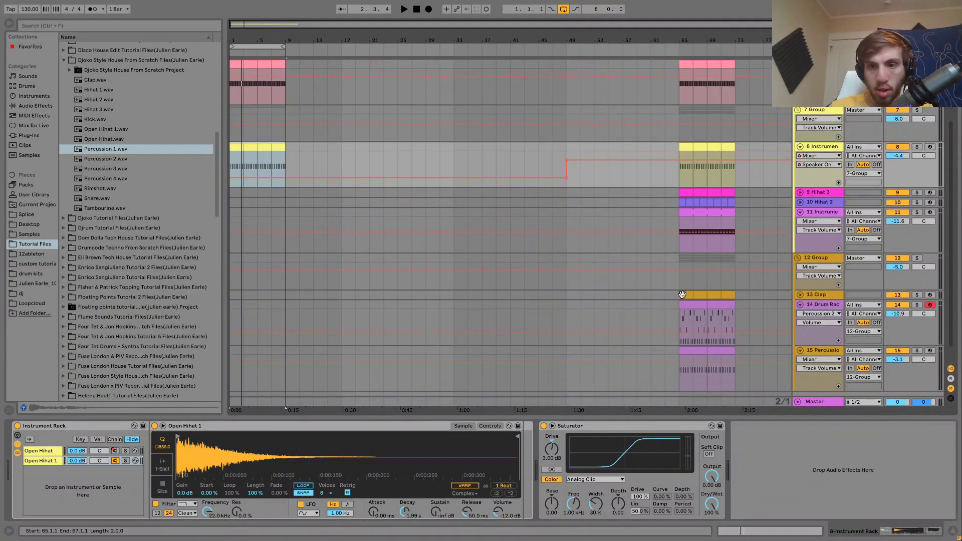
left_click(682, 295)
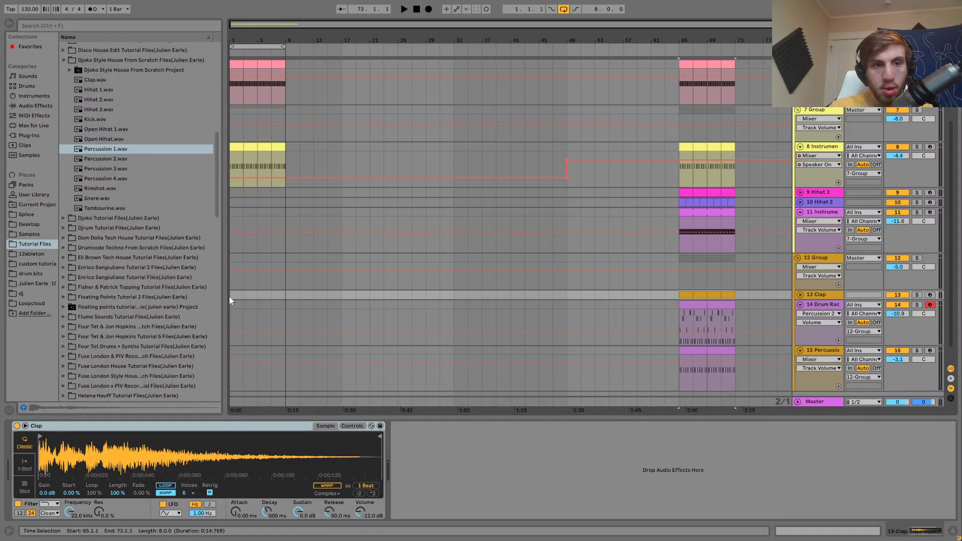
left_click(231, 296)
key("ctrl+v")
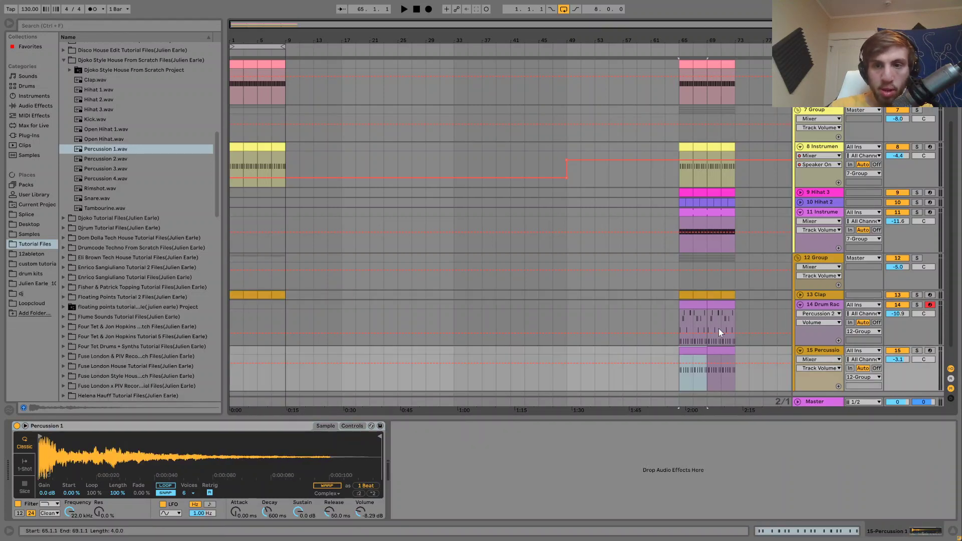
- Try copying the Drum Rack clips of track 14 from bars 65 to 72 to bar 1, play them, and undo the paste
left_click(725, 309)
left_click(690, 305, "shift")
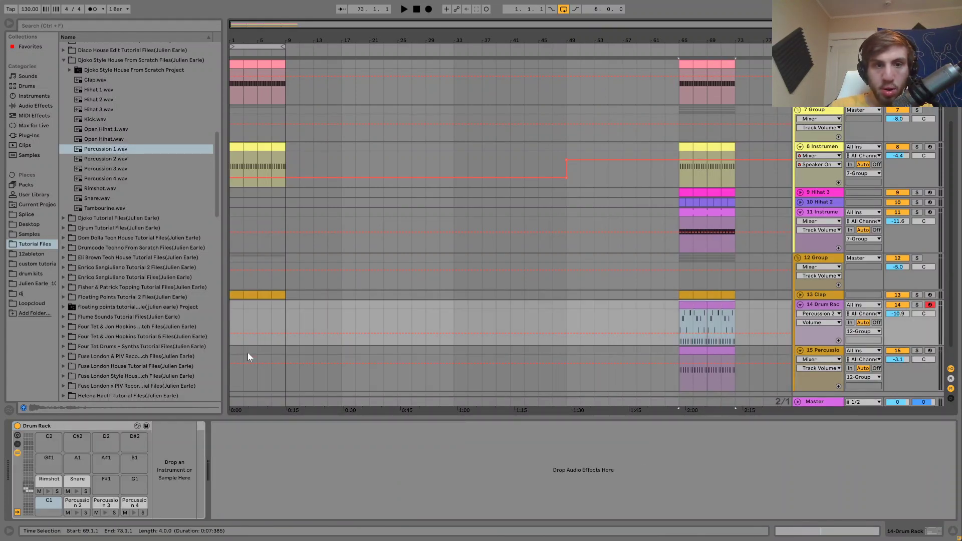
left_click(233, 306)
key("ctrl+v")
key("space")
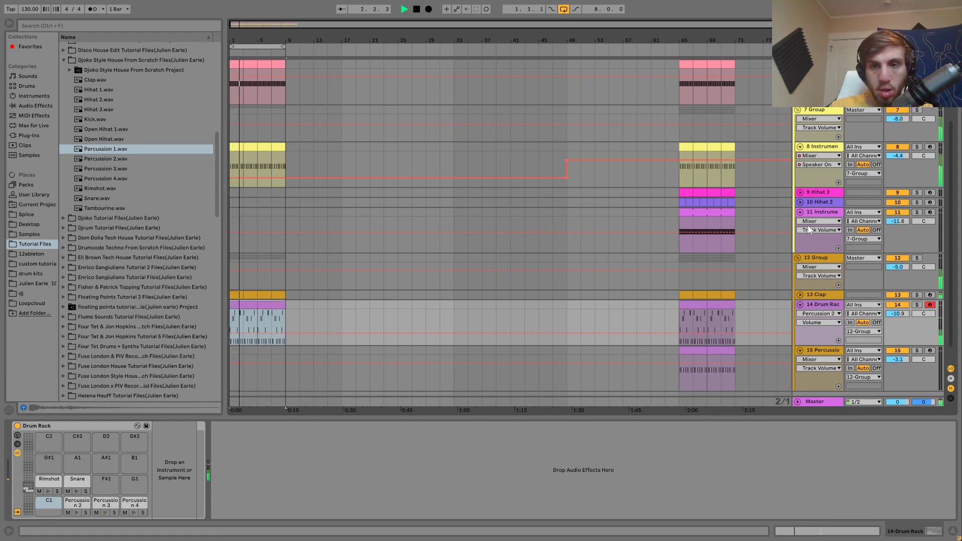
key("ctrl+z")
- Copy the Hihat 3 and Hihat 2 clips from bars 65 to 72 to bar 1 of their tracks and play them
left_click(683, 202)
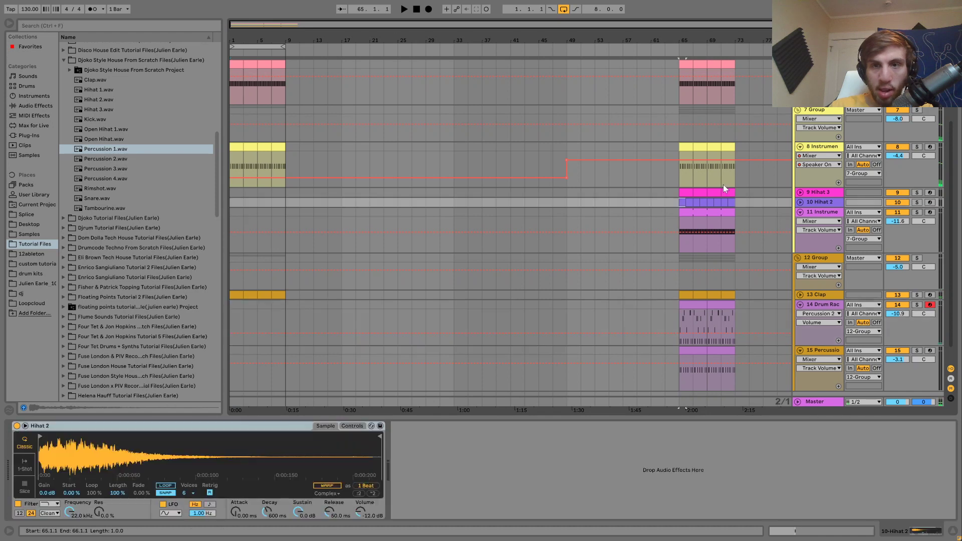
left_click(731, 190)
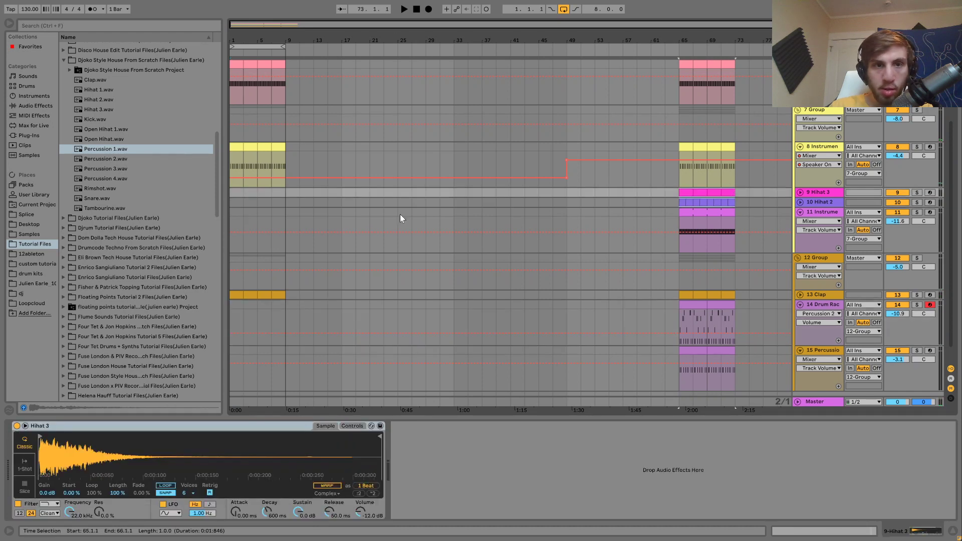
left_click(230, 191)
key("ctrl+v")
key("space")
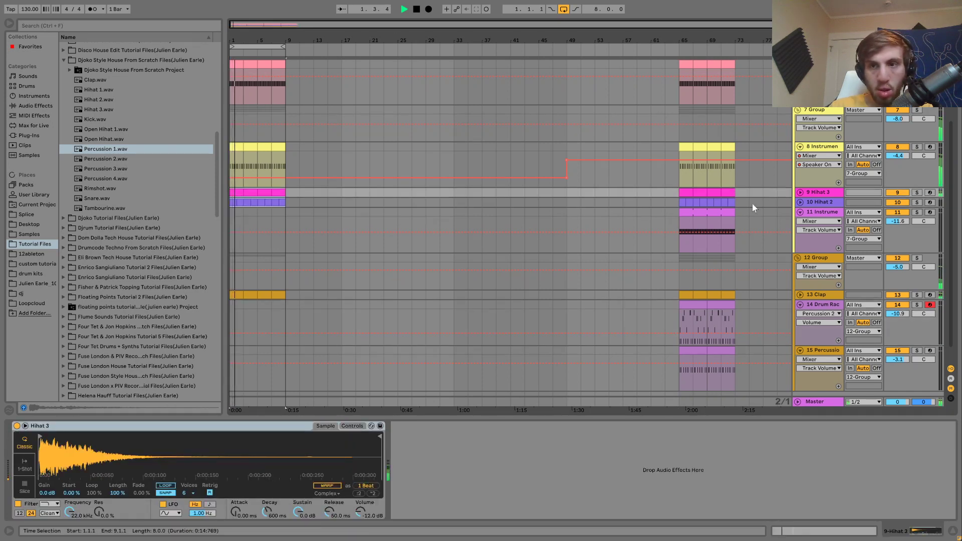
- Copy the Operator clips of track 5 from bars 65 to 72 to bar 1 of the same track
scroll(753, 204, "up", 5)
left_click(688, 129)
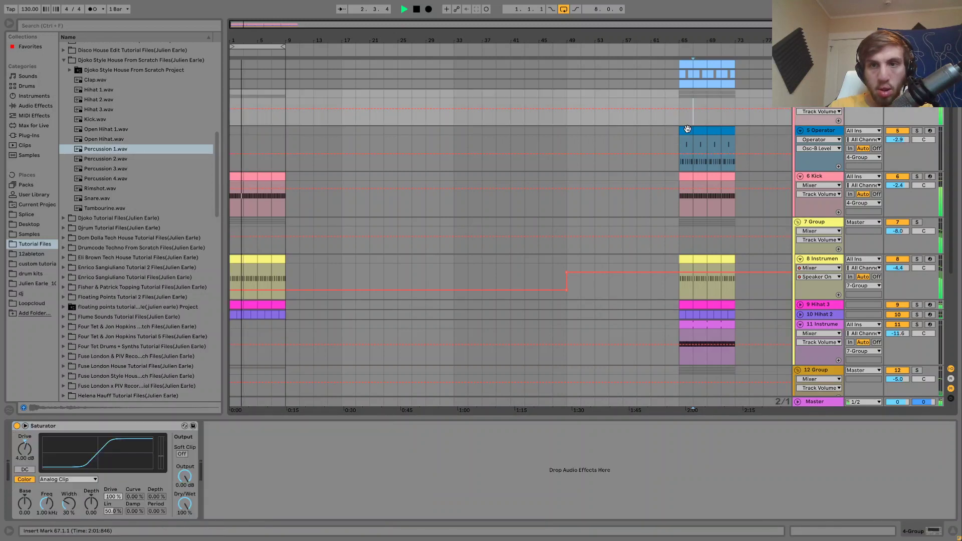
key("space")
left_click(688, 129)
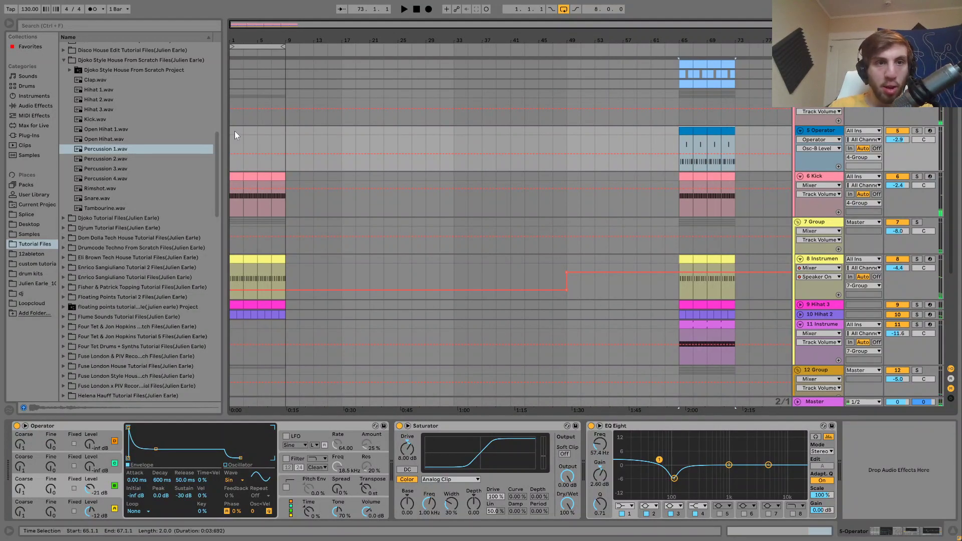
key("ctrl+c")
left_click(231, 130)
key("ctrl+v")
- Add an Auto Filter after the Saturator on group 4, set it to high-pass at 148 Hz and start playback
left_click(232, 90)
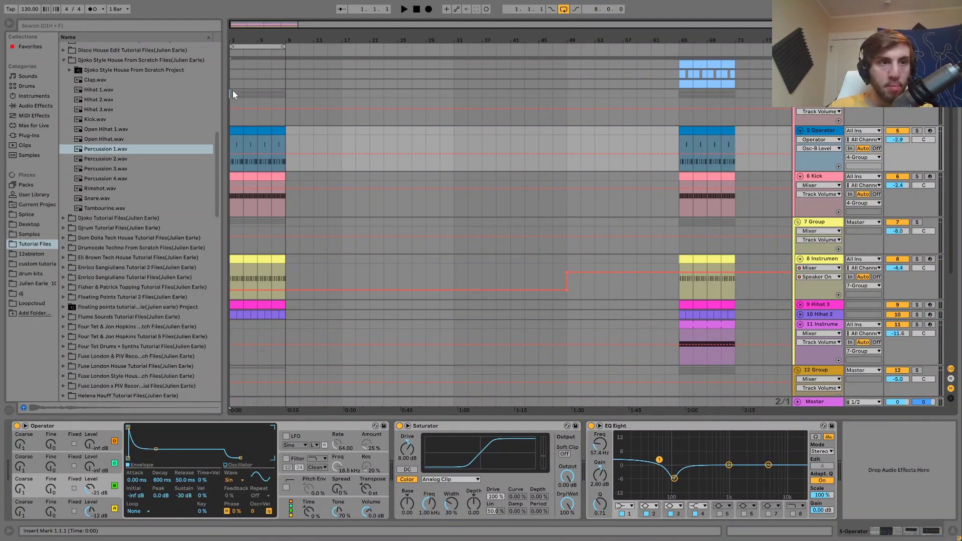
left_click(44, 106)
left_click(87, 67)
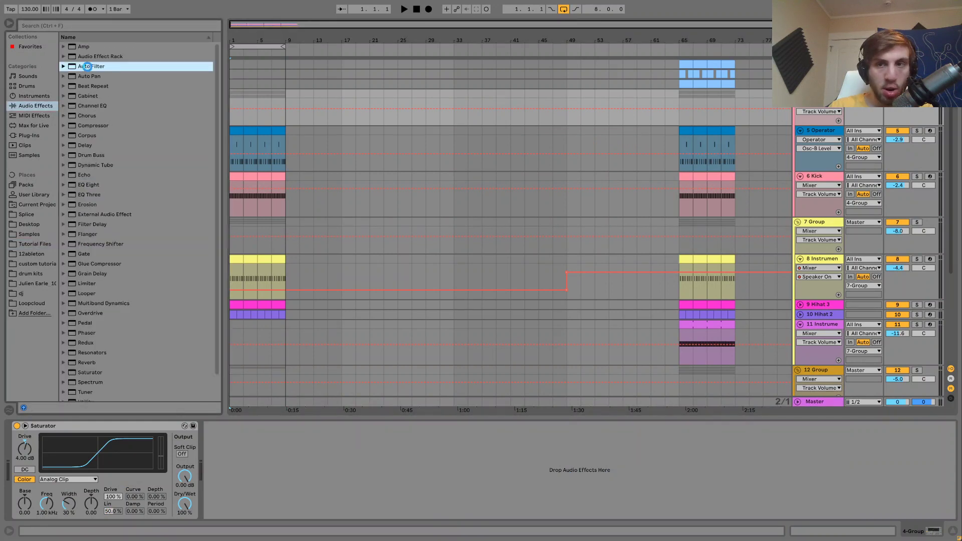
left_click_drag(402, 317, 263, 478)
left_click(252, 494)
key("space")
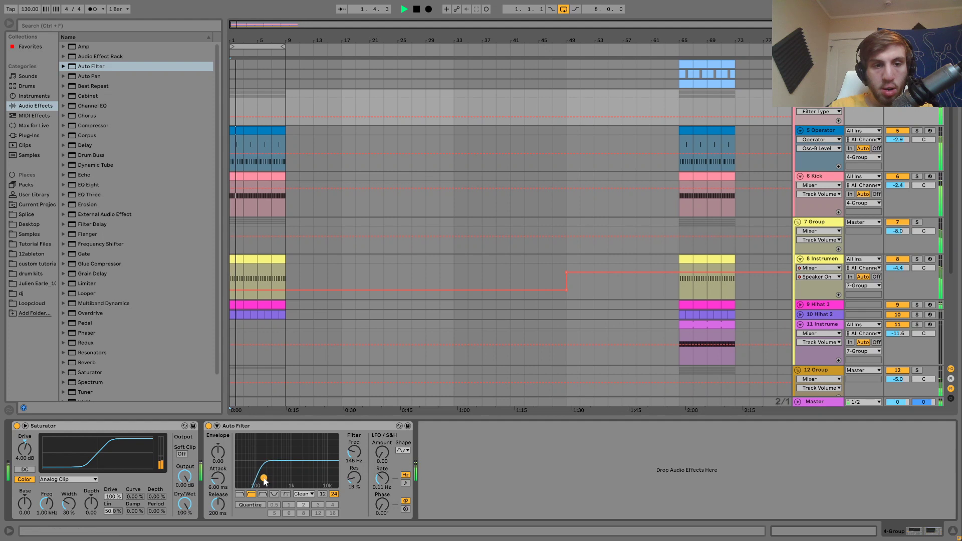
- Automate group 4's Auto Filter to be on during bars 1 to 8 and off from bar 9, and play it
left_click(209, 426)
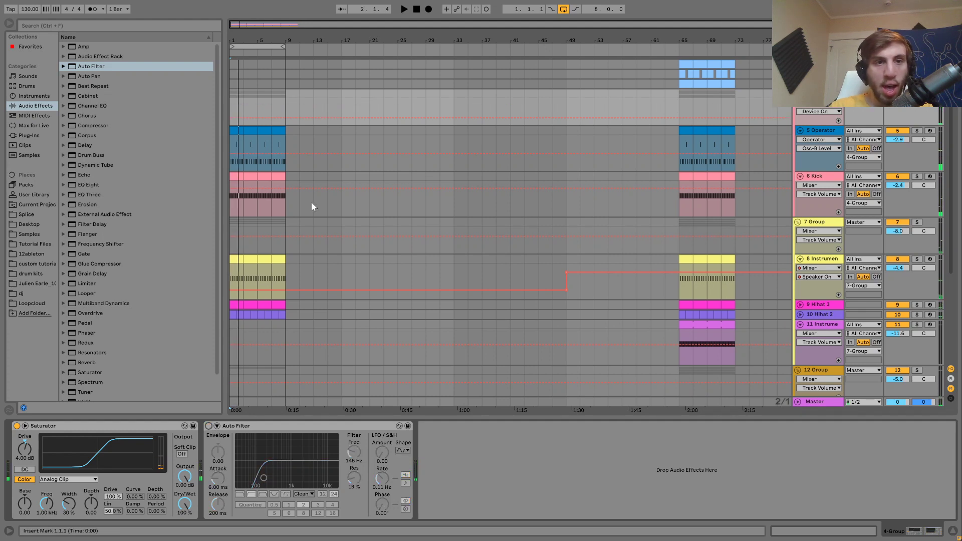
left_click(284, 105)
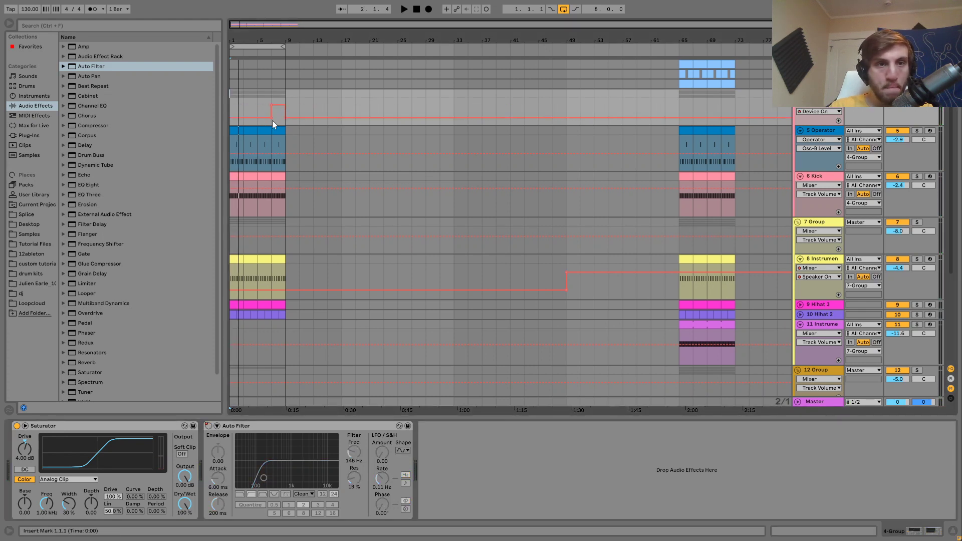
key("space")
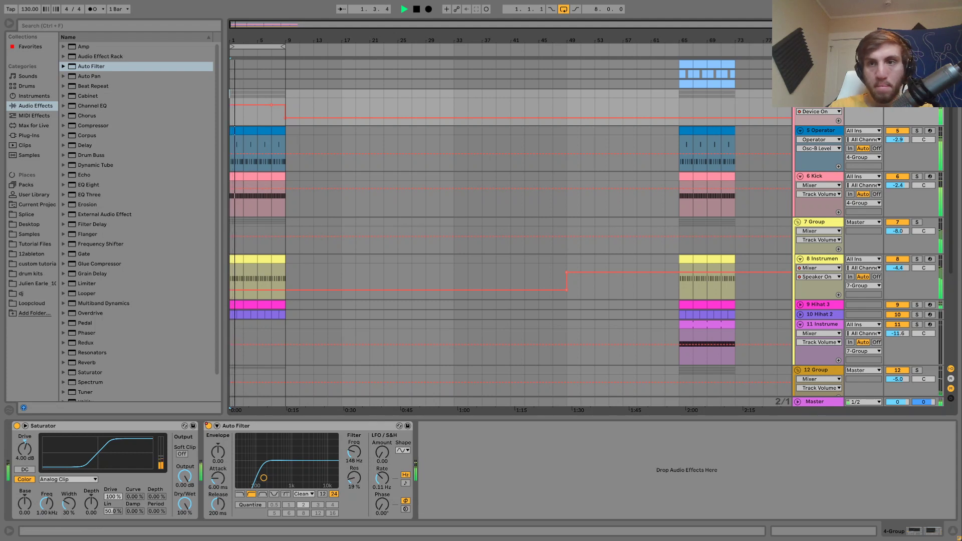
- Collapse the track groups and duplicate the intro section in groups 4, 7 and 12 twice so it fills bars 1 to 32
scroll(248, 160, "down", 3)
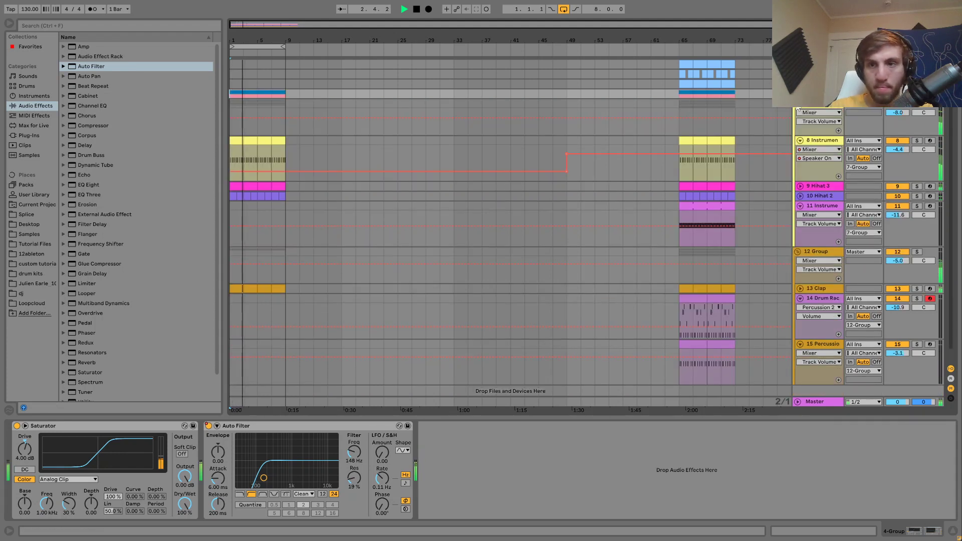
scroll(274, 195, "down", 5)
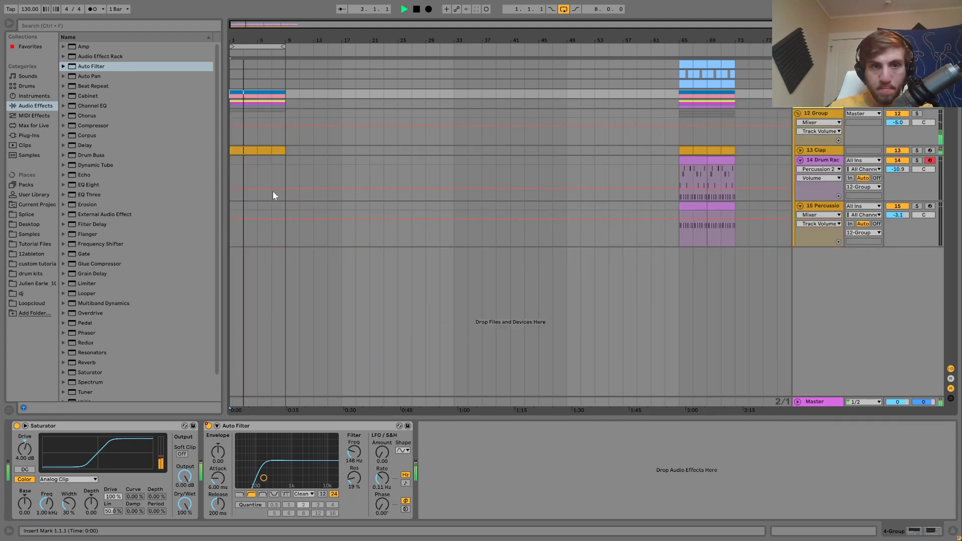
left_click(798, 113)
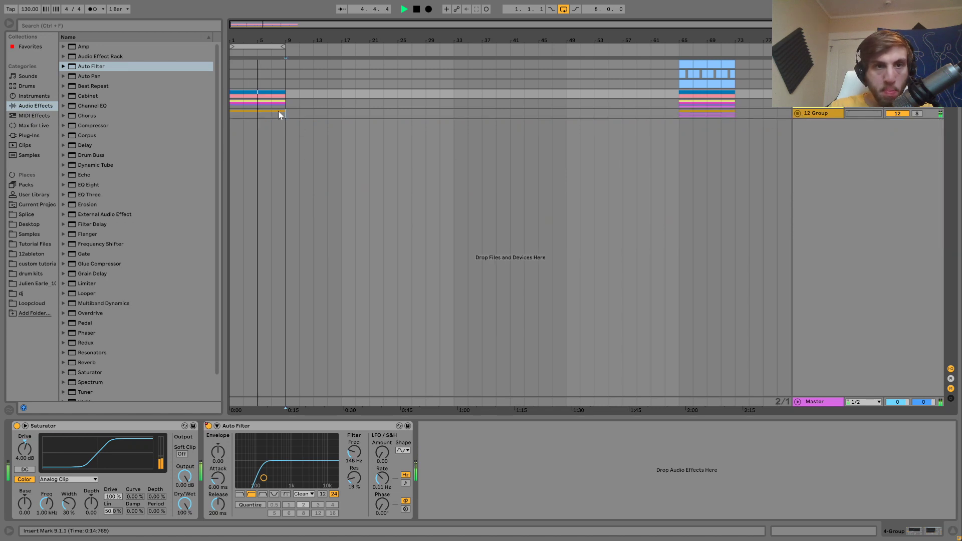
key("ctrl+d")
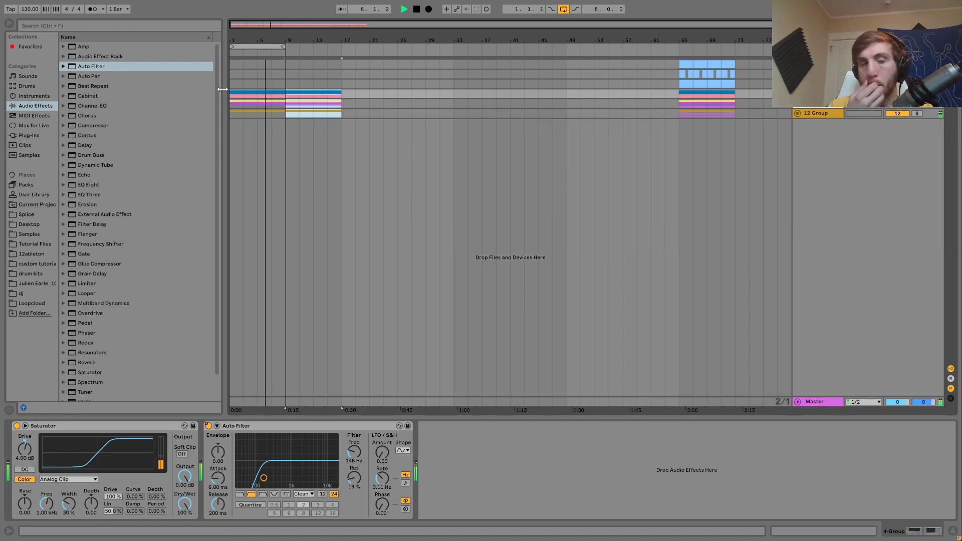
left_click(231, 97, "shift")
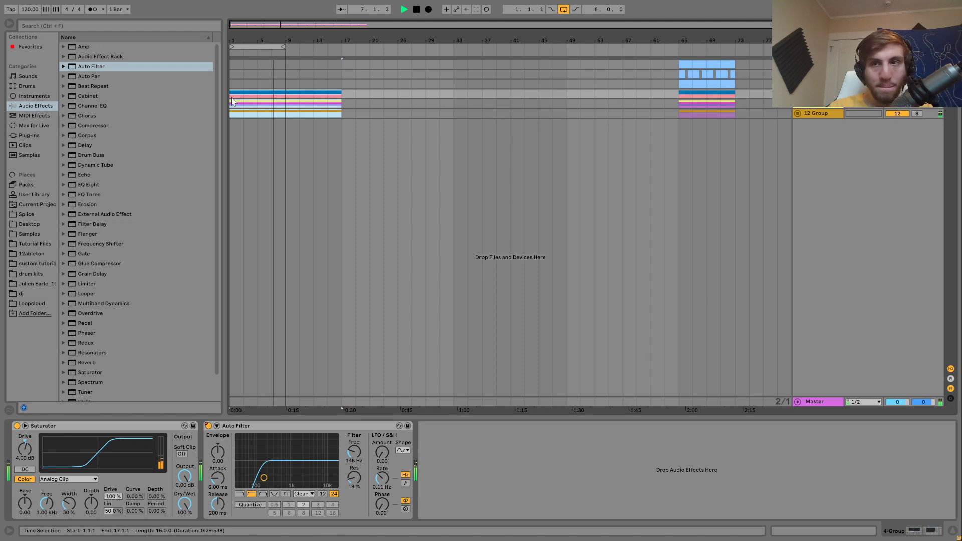
key("ctrl+d")
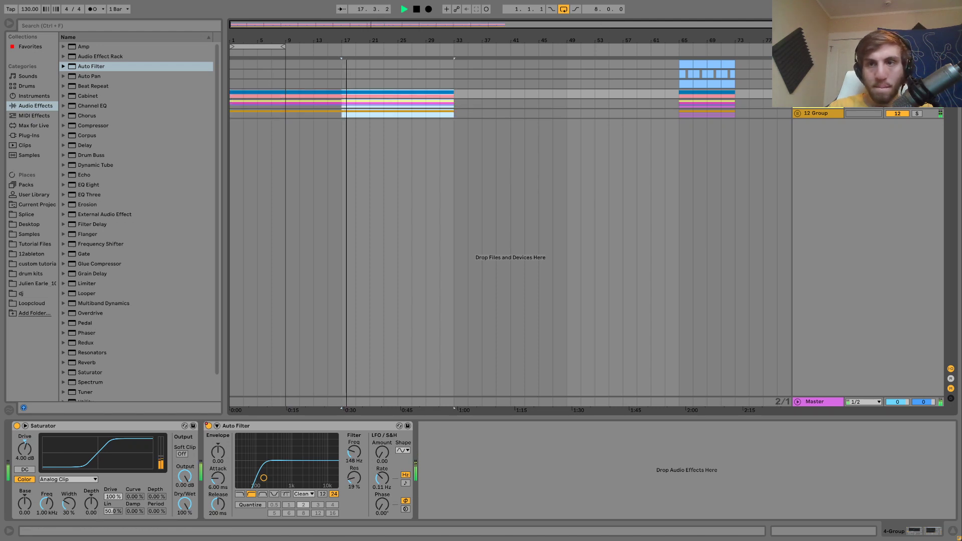
- Expand group 4, automate its Auto Filter to switch off from bar 17, and resume playback
key("alt+u")
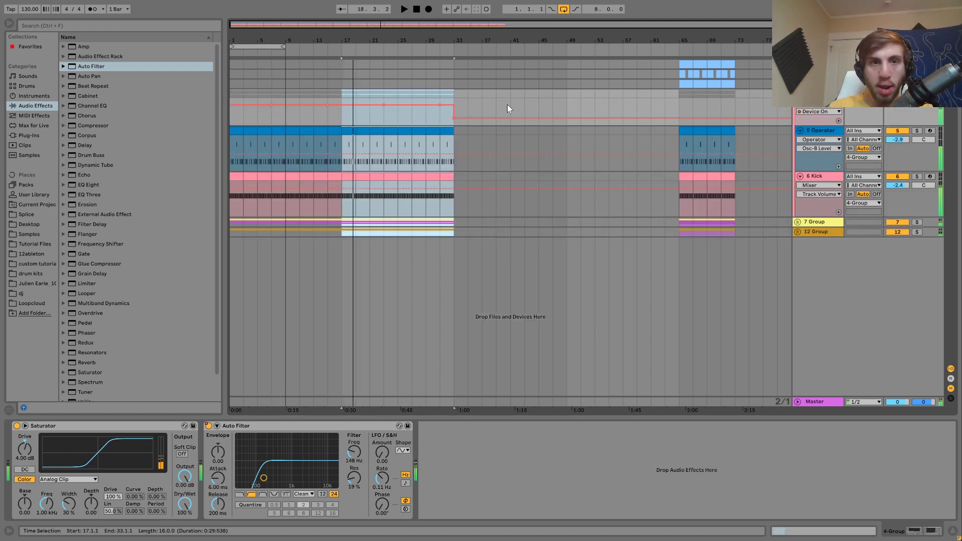
left_click(352, 117)
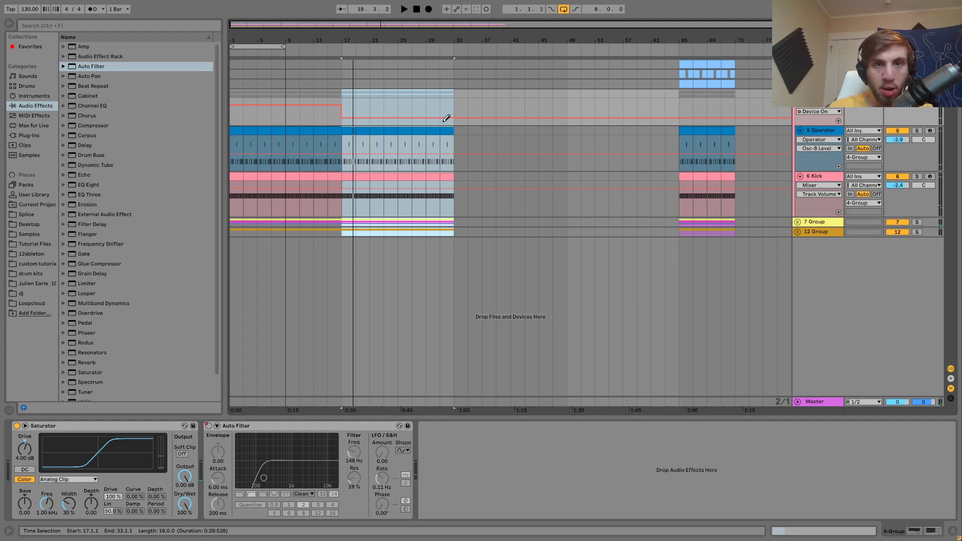
key("space")
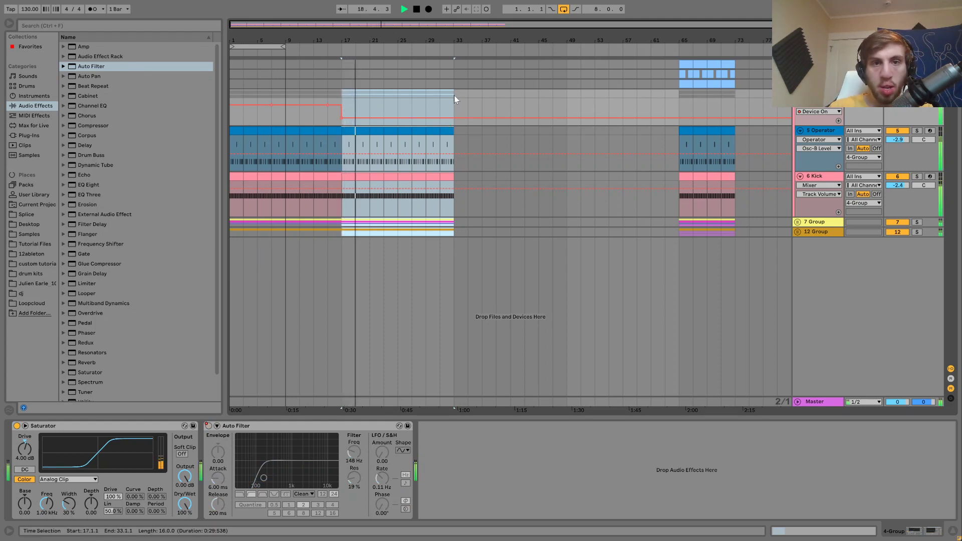
- Duplicate the bars 17 to 32 section of the drum groups to bar 33 and play it briefly
key("Down")
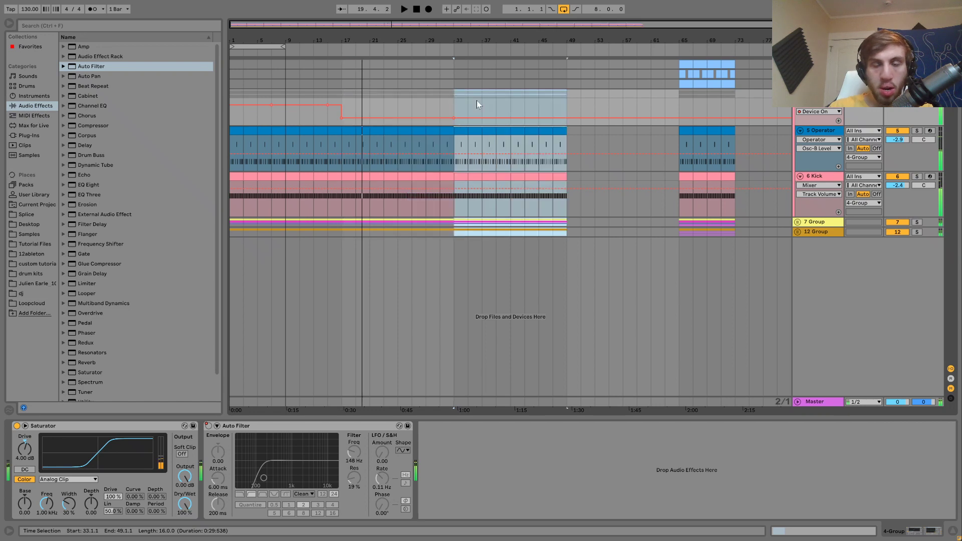
key("space")
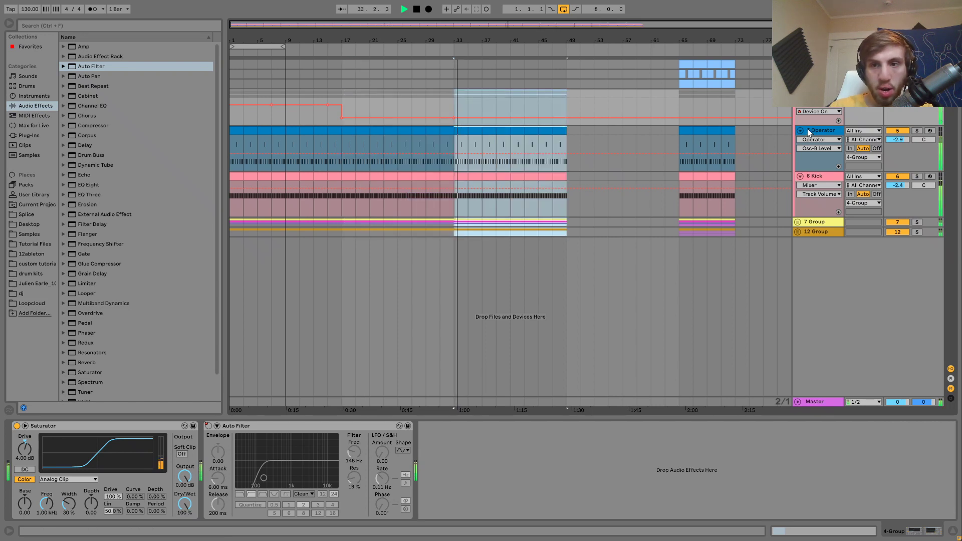
key("space")
- Expand group 7, copy track 11's clips from bar 65 to bar 17, repeat them through bar 48 and play from bar 17
left_click(817, 221)
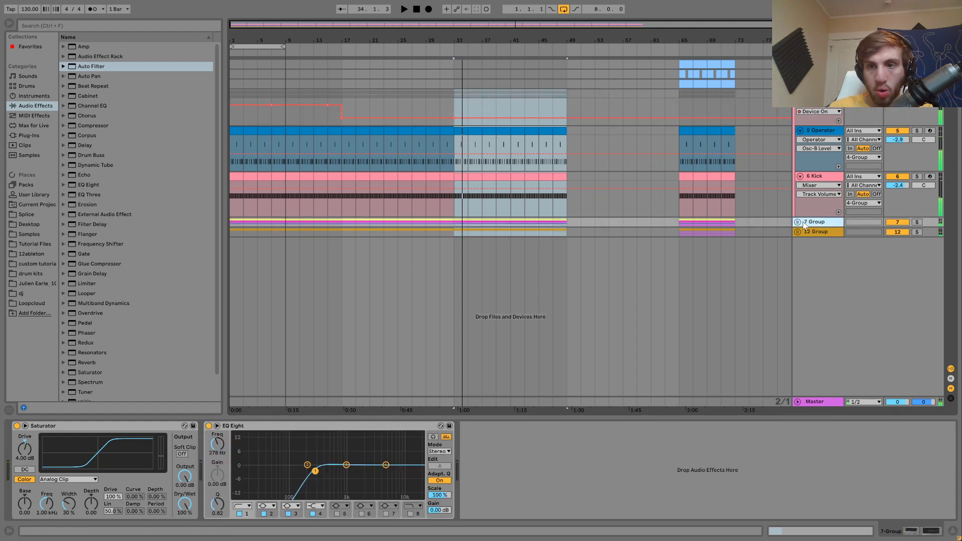
left_click(798, 222)
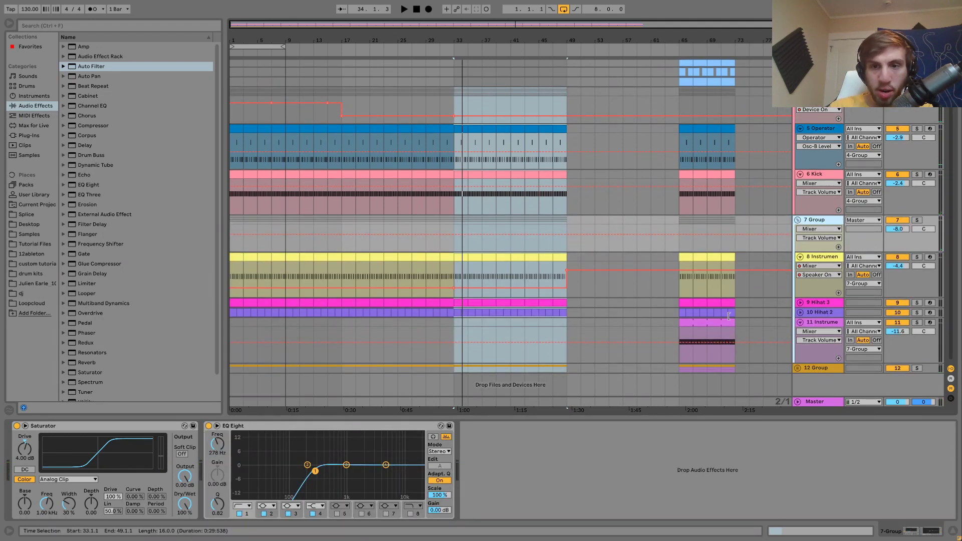
left_click(704, 321)
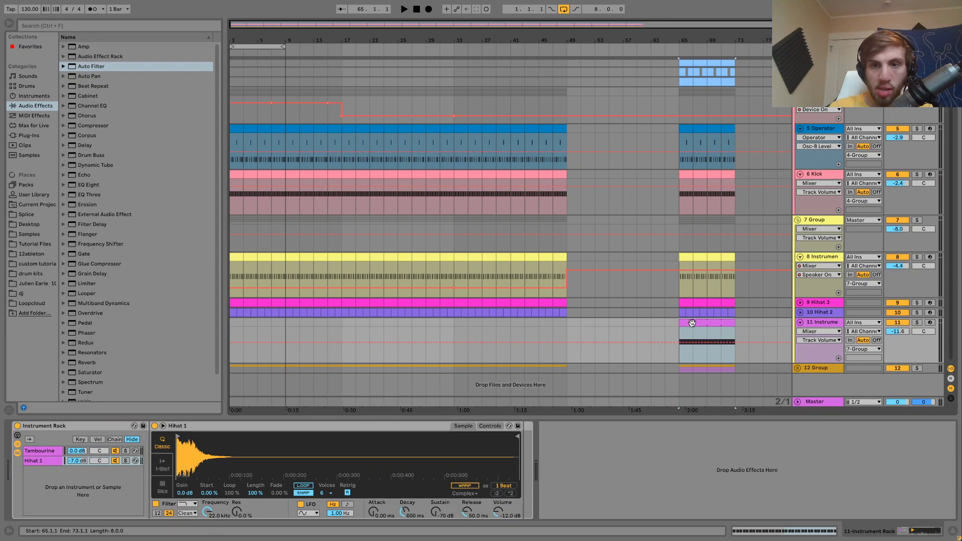
left_click(341, 322)
key("ctrl+v")
key("ctrl+d")
key("ctrl+d")
key("ctrl+d")
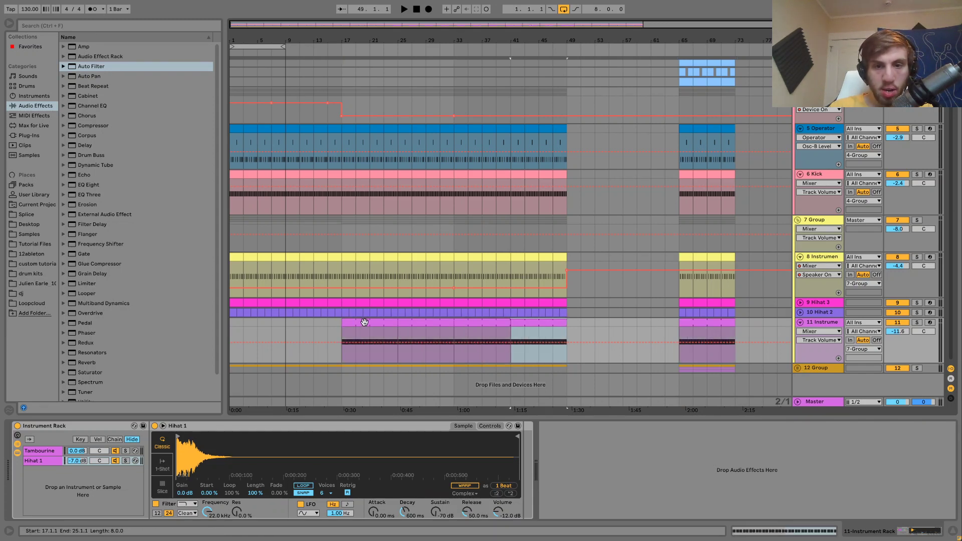
left_click(364, 322)
key("space")
- Expand group 12, copy track 15's percussion clips from bar 65 to bar 17, and repeat them through bar 48
left_click(798, 368)
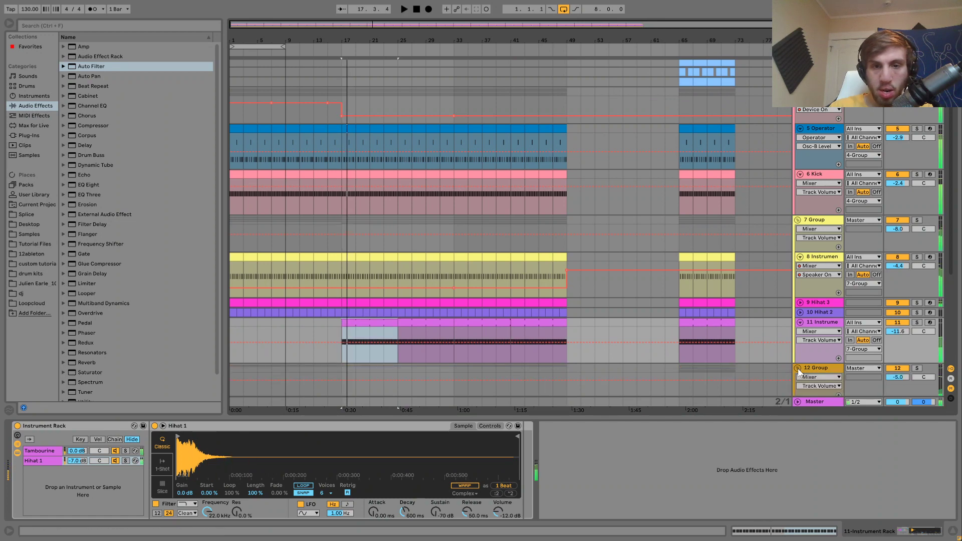
scroll(798, 369, "down", 5)
left_click(693, 332)
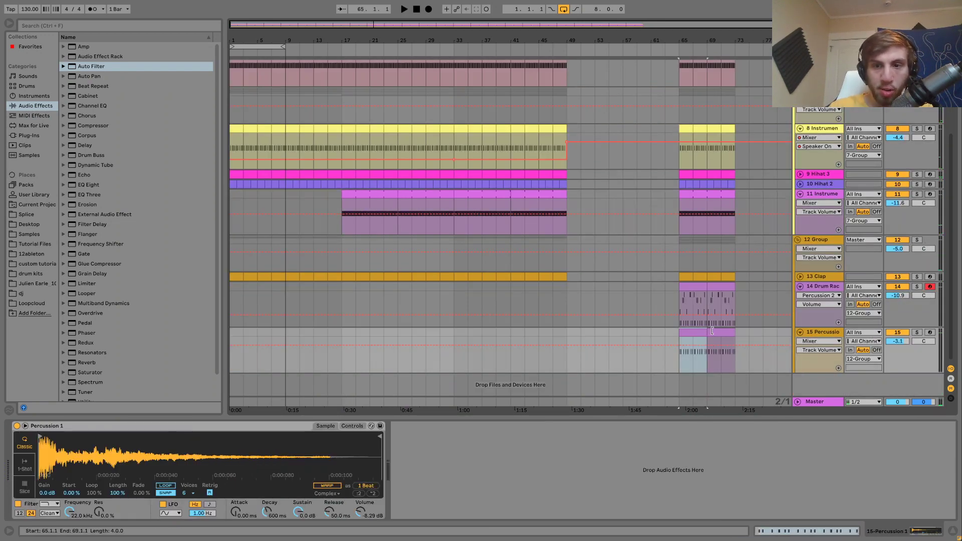
left_click(714, 332, "shift")
left_click(347, 328)
key("ctrl+v")
key("space")
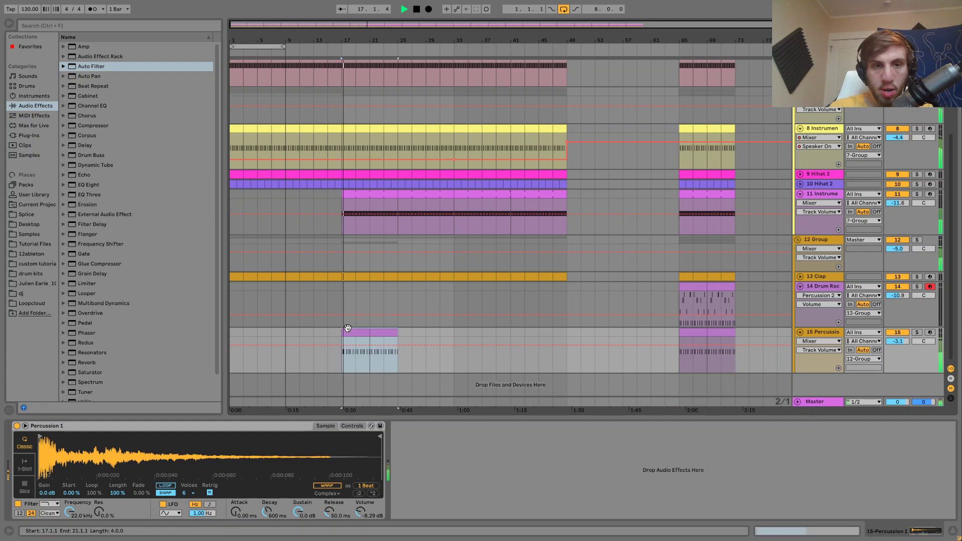
key("ctrl+d")
key("ctrl+d")
key("ctrl+d")
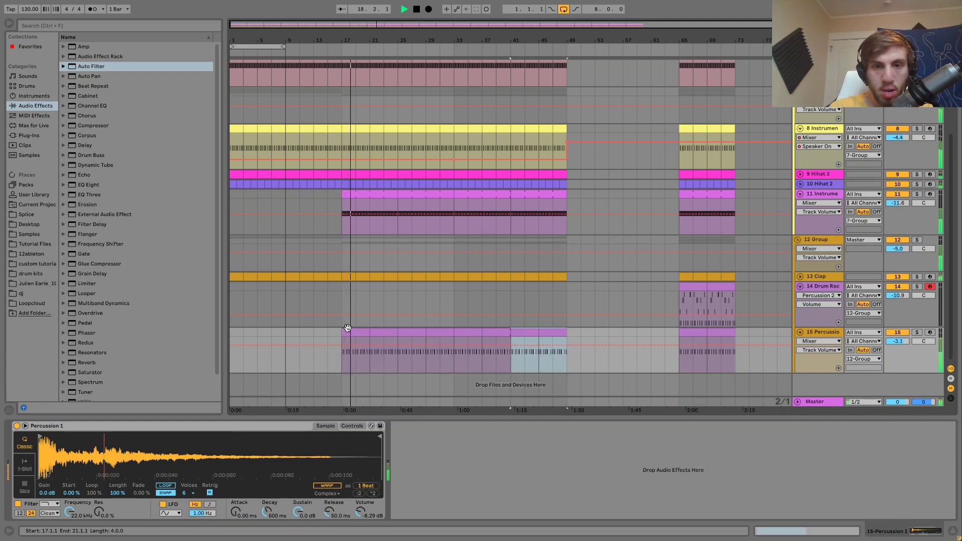
left_click(350, 329, "shift")
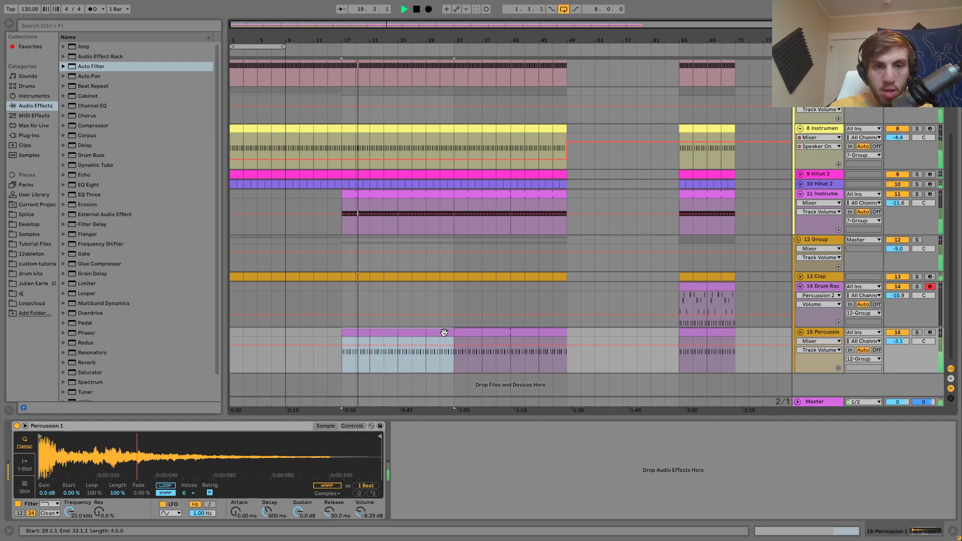
- Play the arrangement from bar 9 to check how the percussion enters at bar 17
left_click(287, 331)
key("space")
key("space")
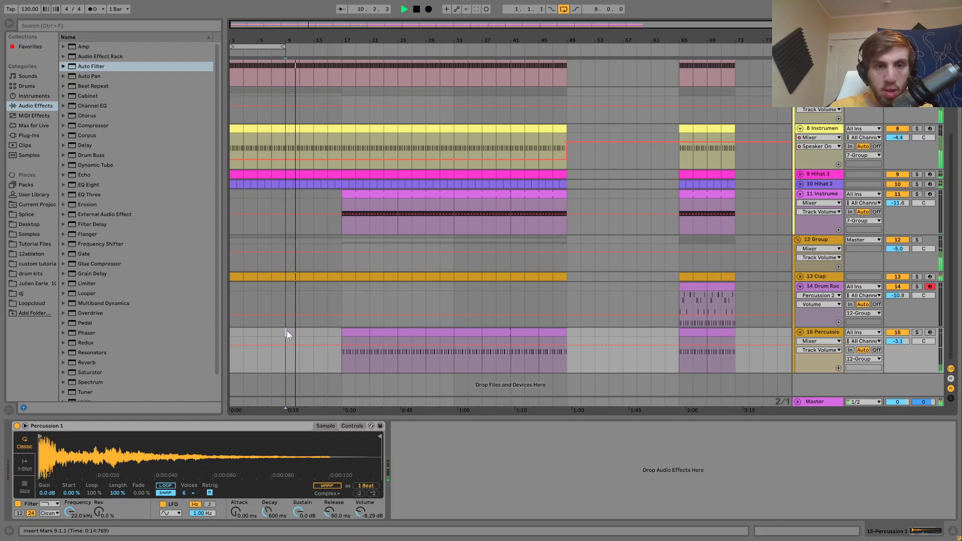
key("ctrl+v")
key("Delete")
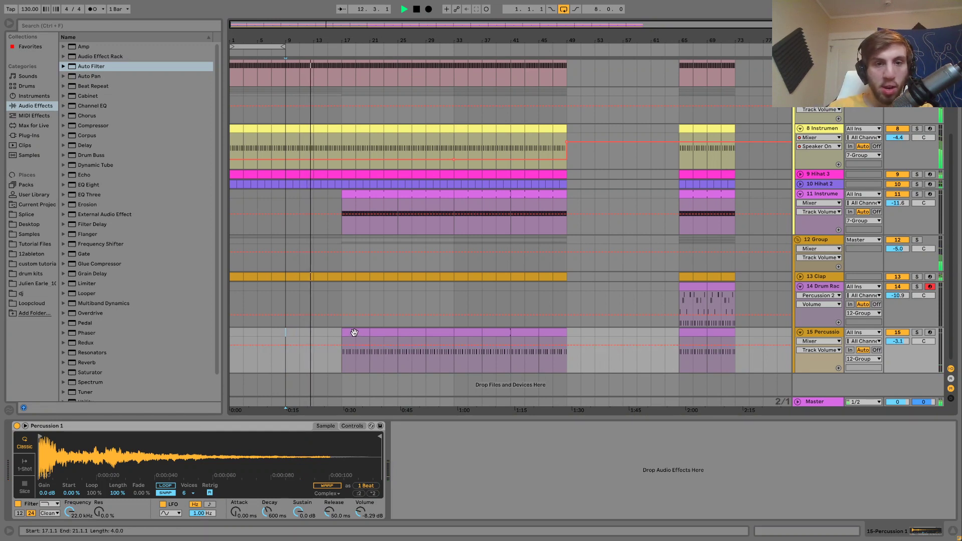
left_click_drag(350, 343, 367, 343)
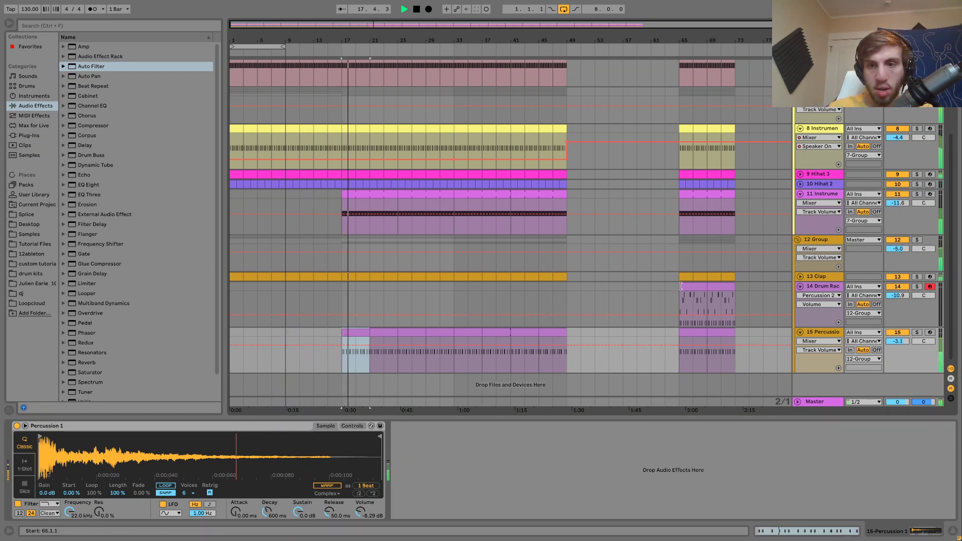
- Copy track 14's drum rack clips from bar 65 to bar 33 and repeat them to fill bars 33 to 48
left_click_drag(712, 301, 727, 289)
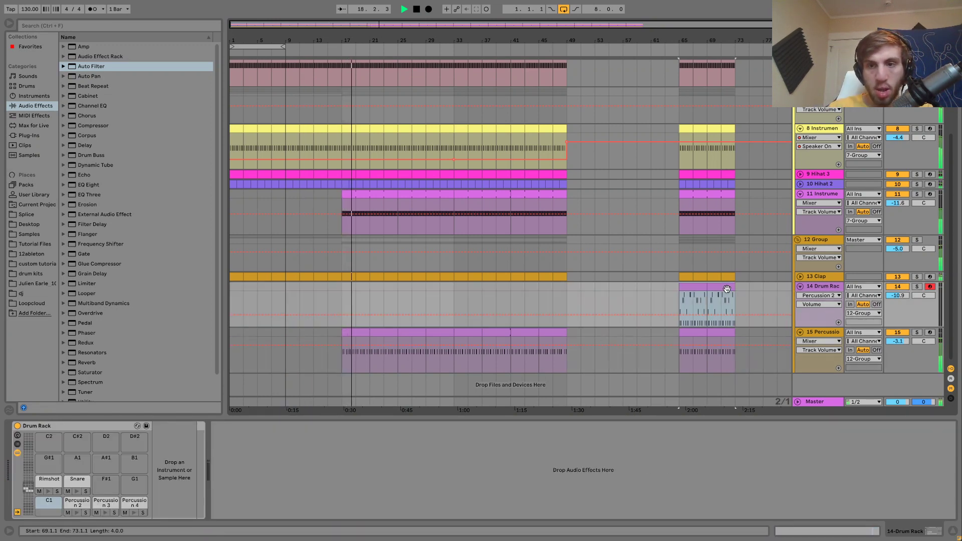
left_click(455, 289)
key("ctrl+v")
key("ctrl+v")
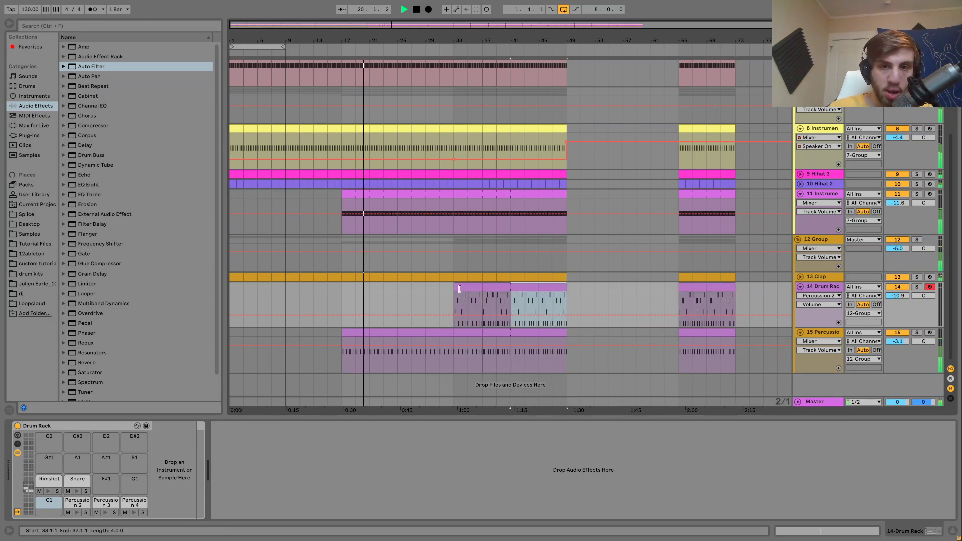
- Play from bar 31 and automate group 4's Auto Filter to switch on for bars 31 and 32
left_click(441, 291)
scroll(440, 289, "up", 6)
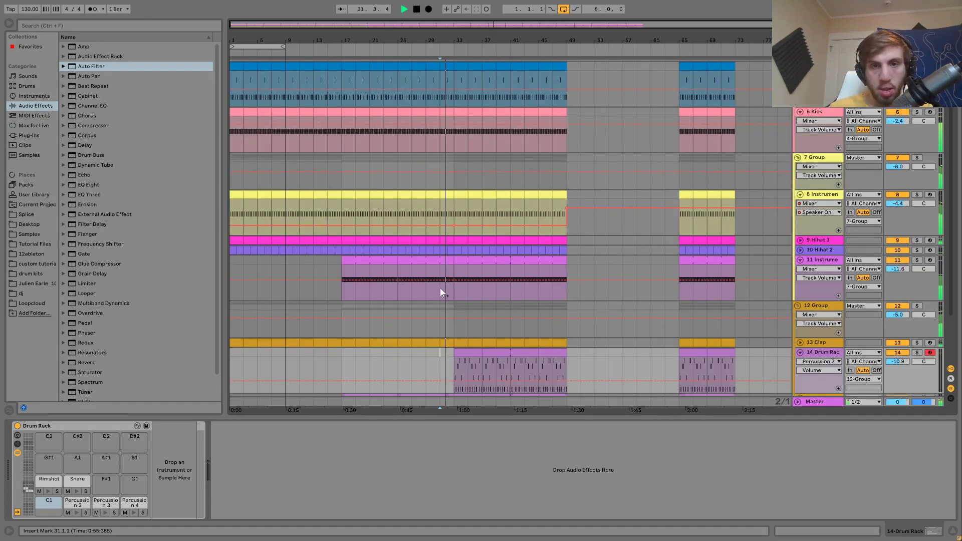
key("space")
left_click(449, 105)
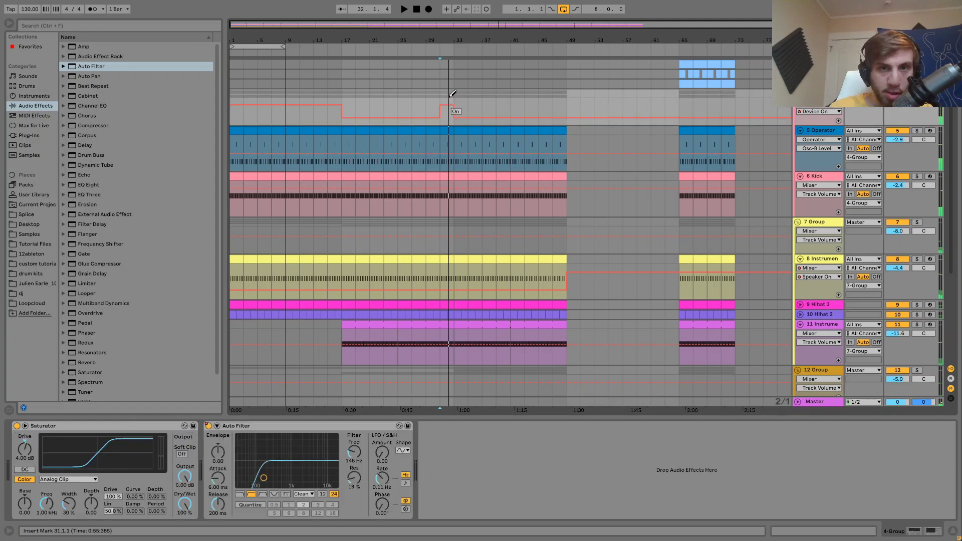
key("space")
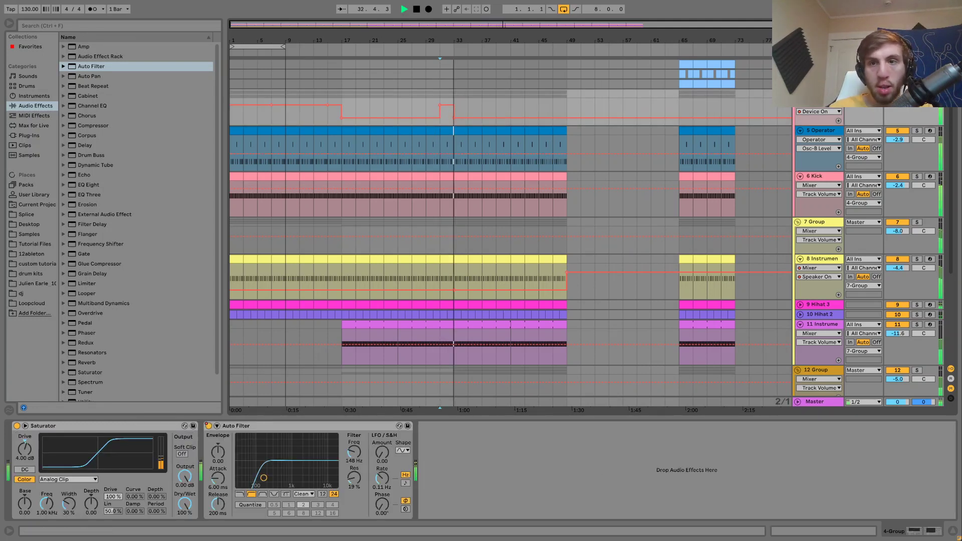
- Collapse groups 4, 7 and 12 and stop playback
scroll(797, 108, "down", 5)
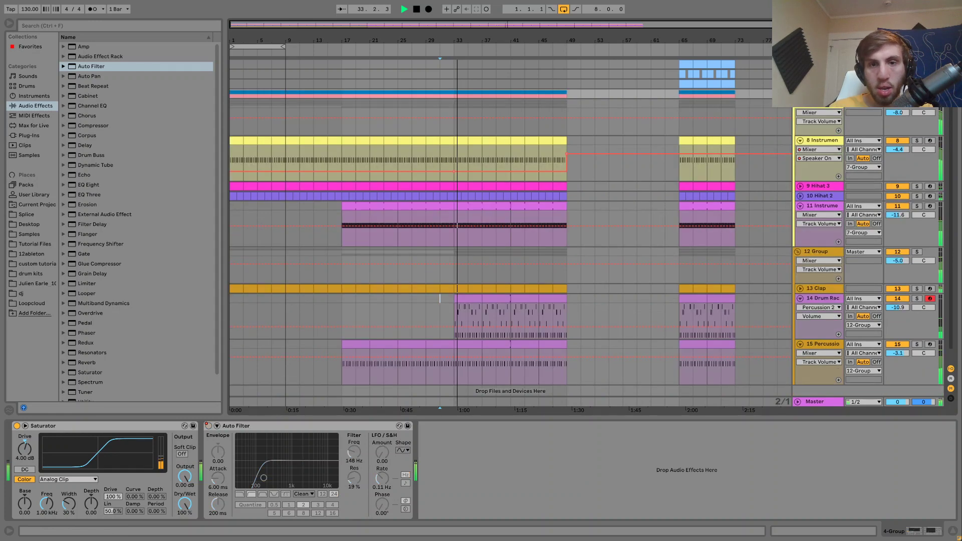
scroll(797, 108, "down", 5)
left_click(798, 113)
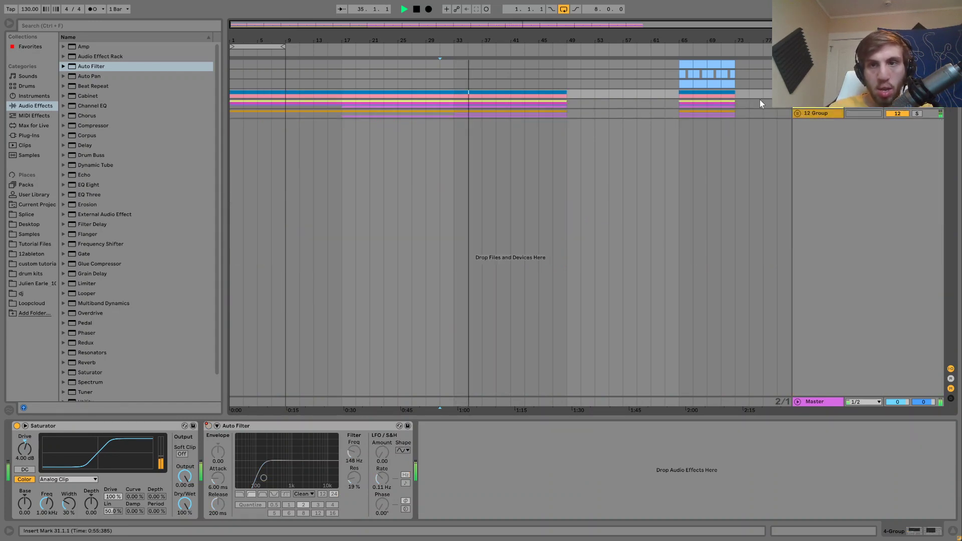
key("space")
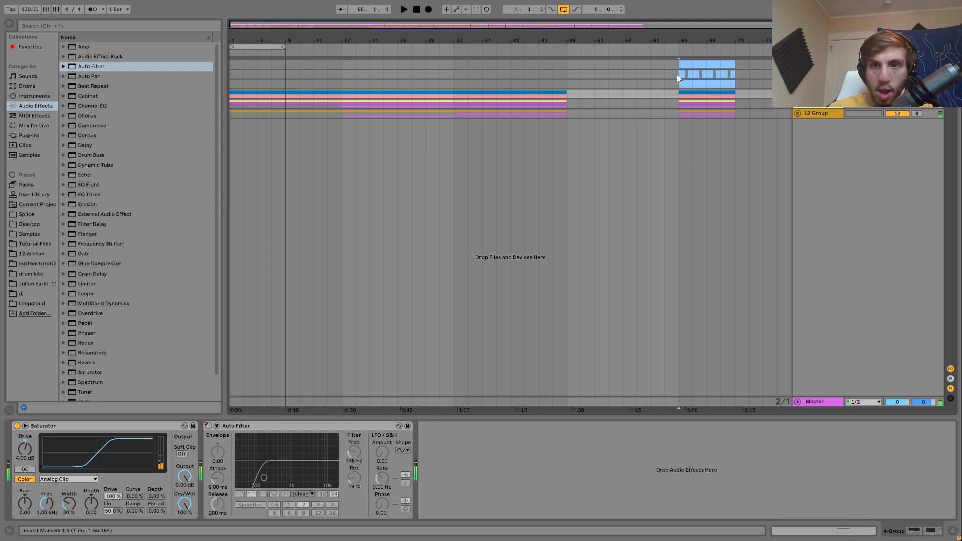
- Copy the clips on tracks 1 and 2 from bar 65 to bar 33, repeat them through bar 48 and play
left_click_drag(679, 74, 738, 62)
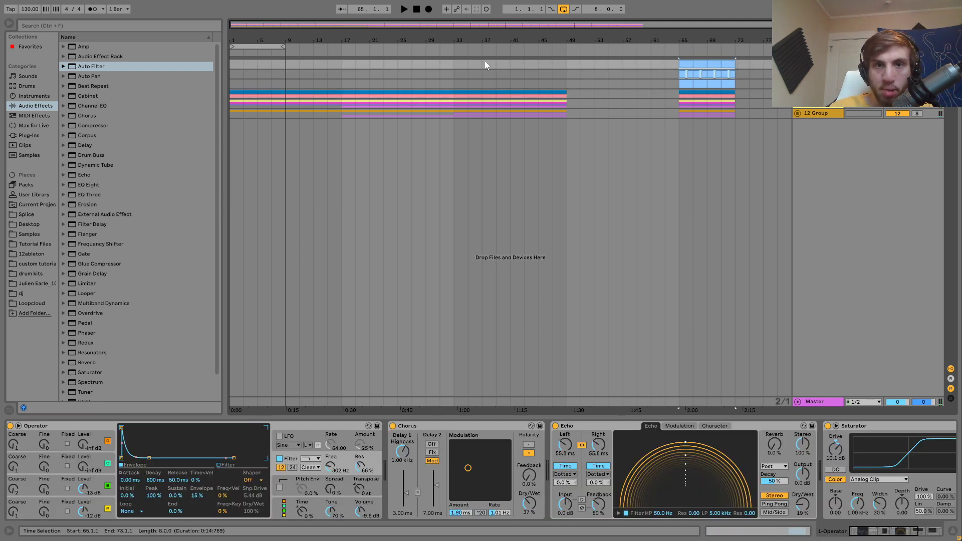
left_click(456, 65)
key("ctrl+v")
key("space")
key("ctrl+v")
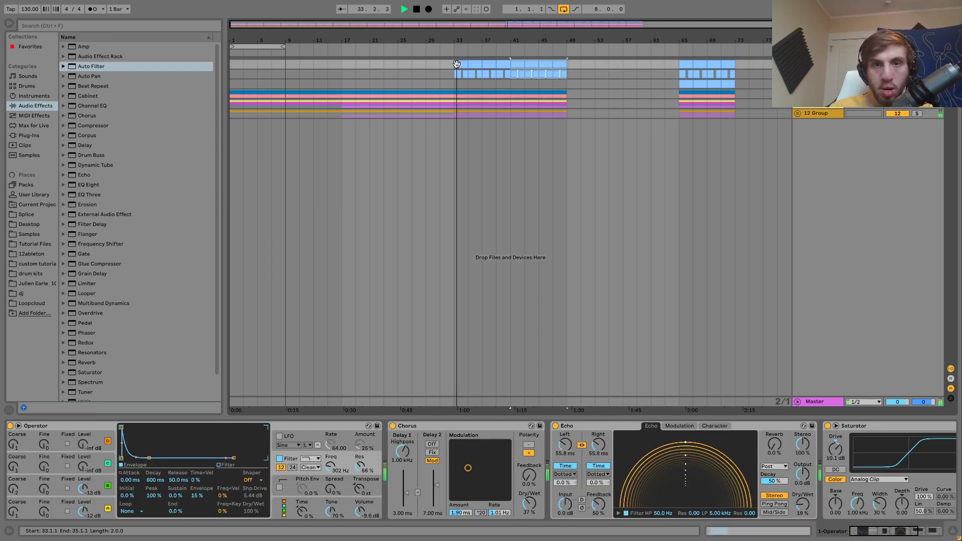
left_click(465, 64)
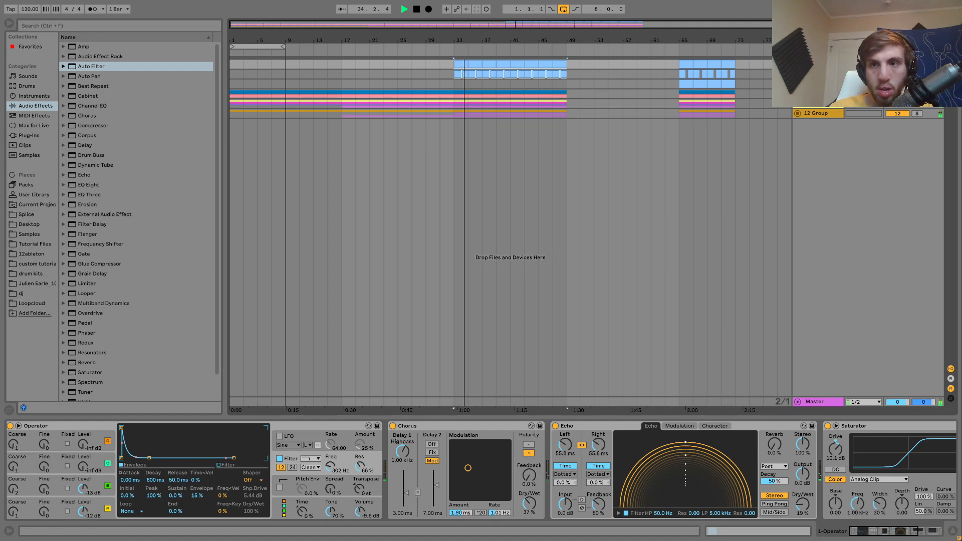
- Set track 1's Echo delay time to 131 ms while playing from bar 33
left_click(797, 64)
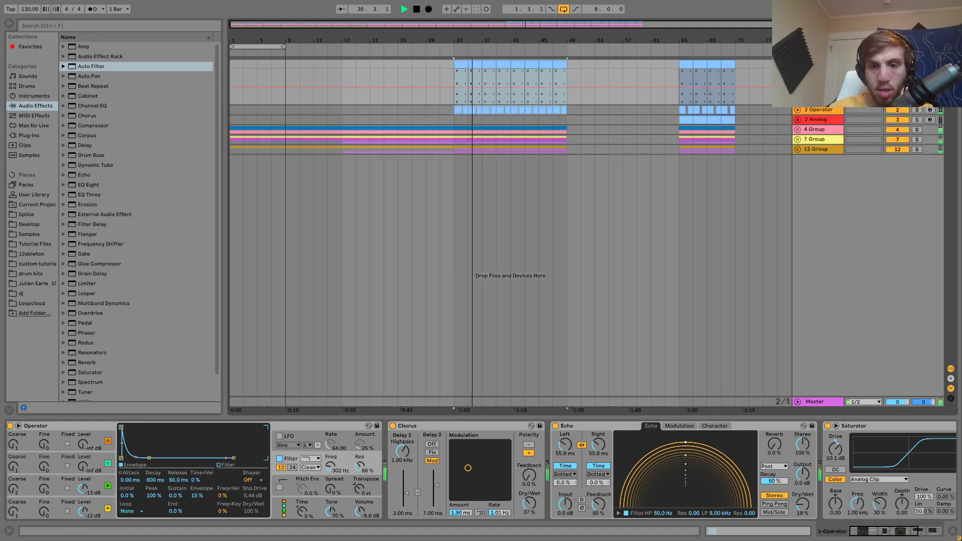
left_click(798, 64)
left_click_drag(599, 444, 599, 432)
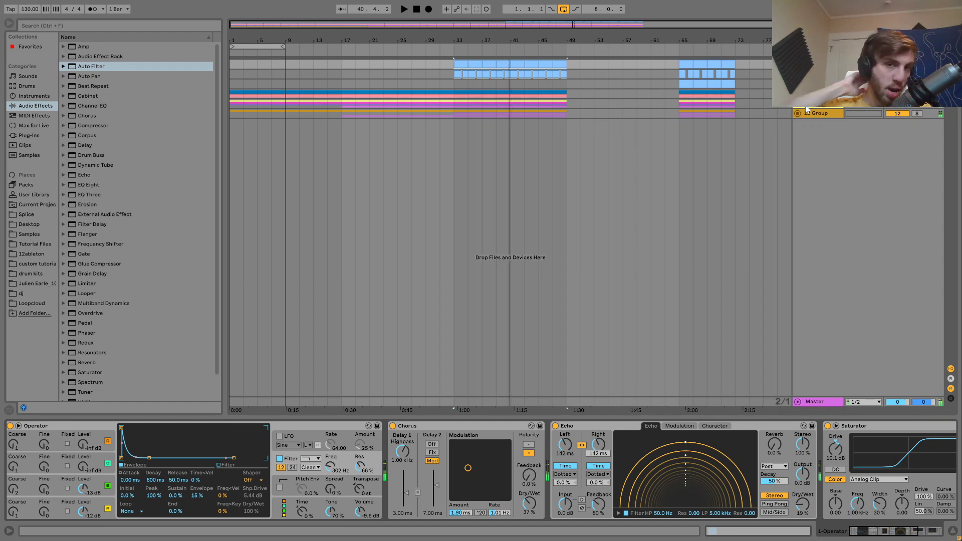
key("space")
key("space")
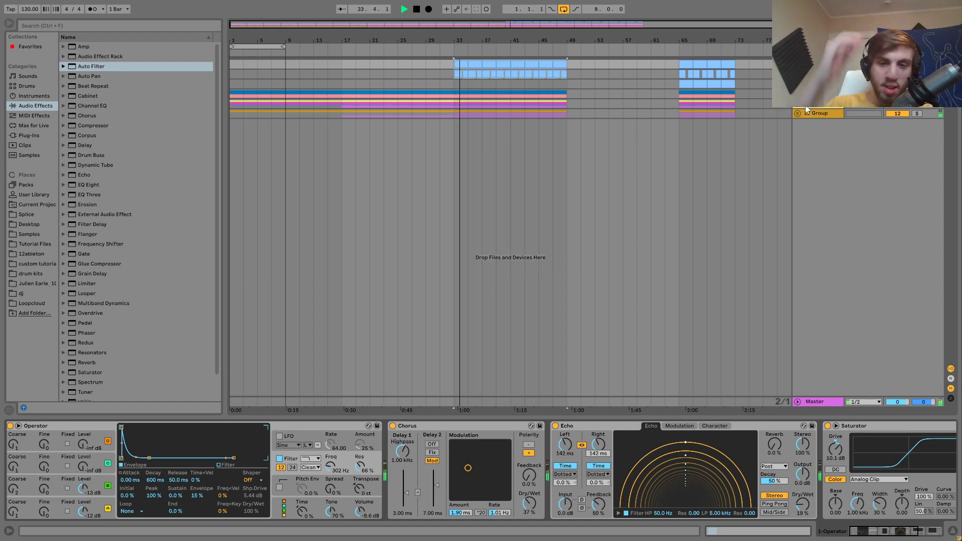
left_click_drag(597, 449, 598, 452)
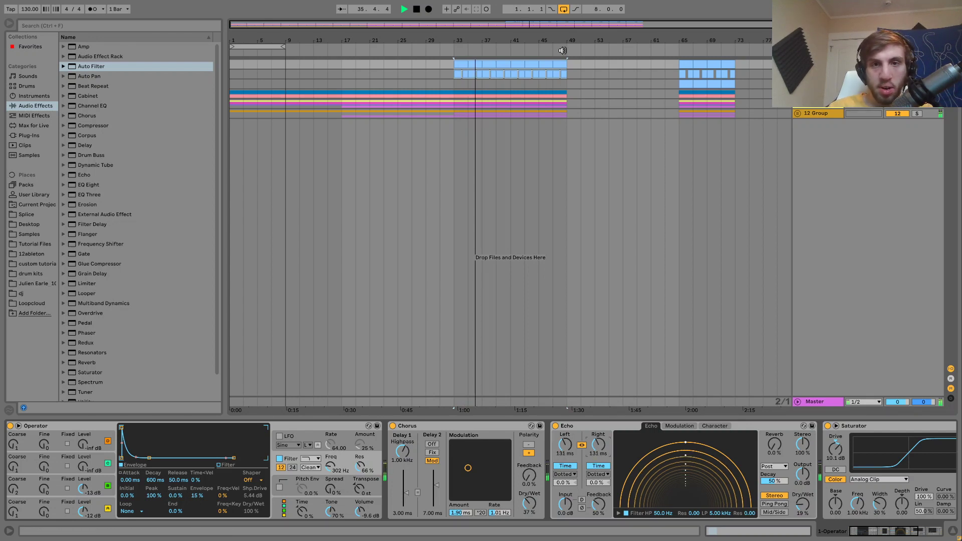
- Play the arrangement from bars 1, 17 and 33 to review how the sections build
left_click(420, 83)
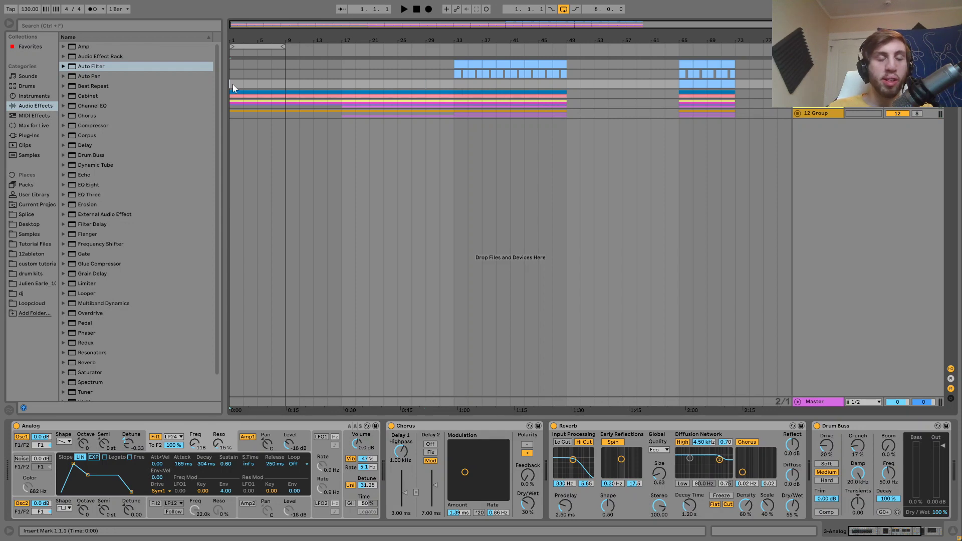
key("space")
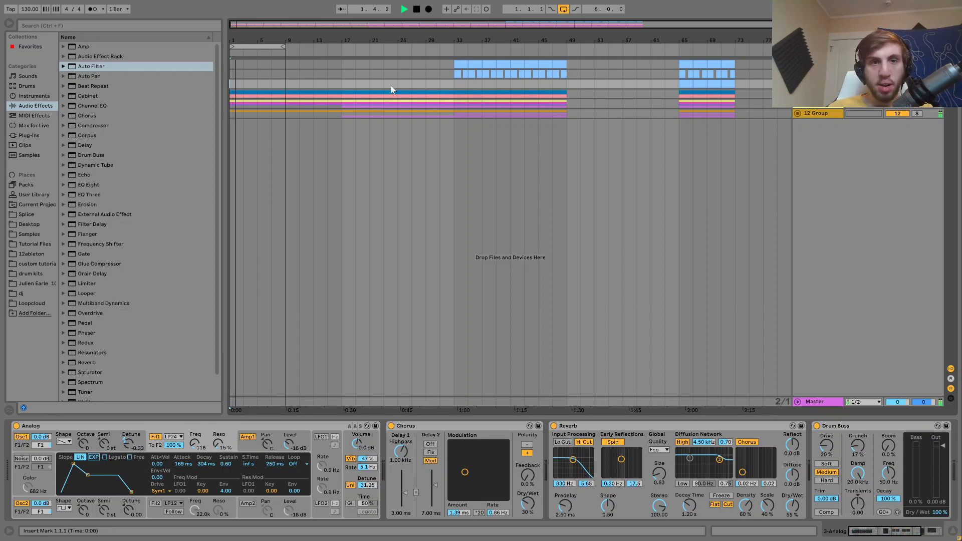
left_click(342, 81)
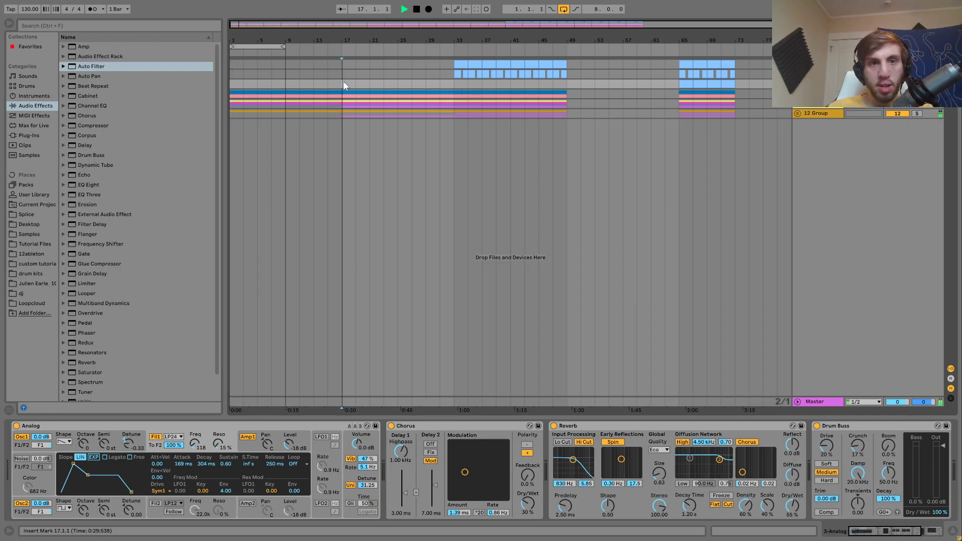
left_click(453, 85)
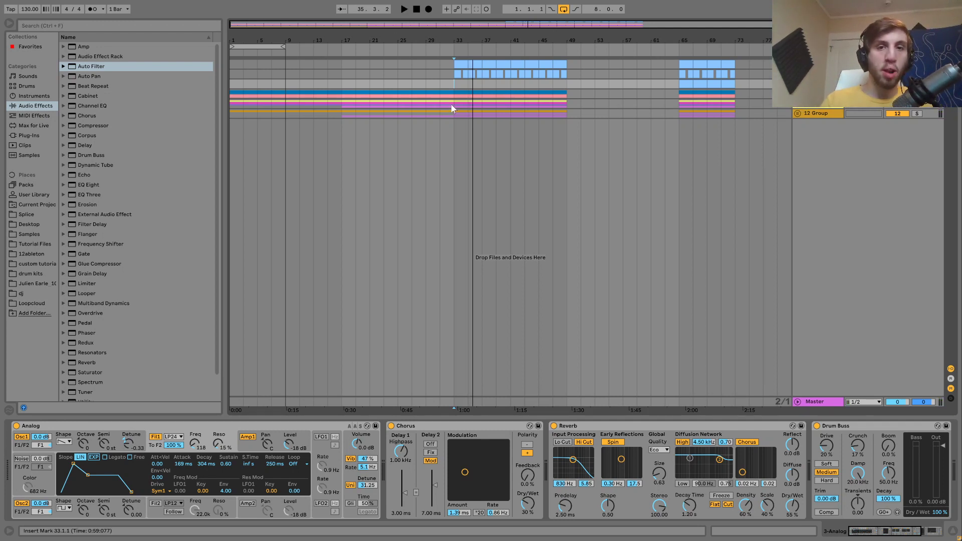
- Duplicate the bars 33 to 48 clips of groups 7 and 12 and tracks 1 and 2 into bars 49 to 64
left_click(570, 119)
left_click(553, 74)
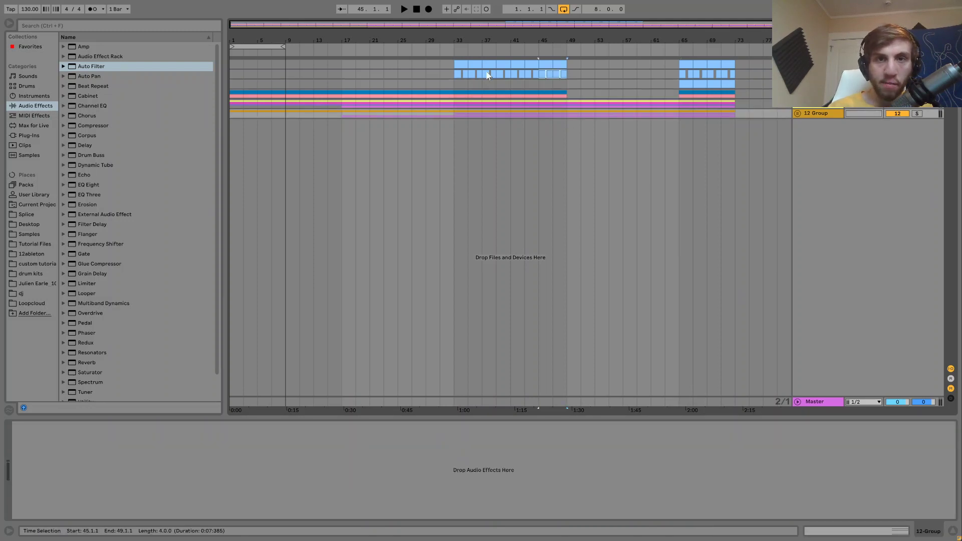
left_click(460, 66, "shift")
key("ctrl+d")
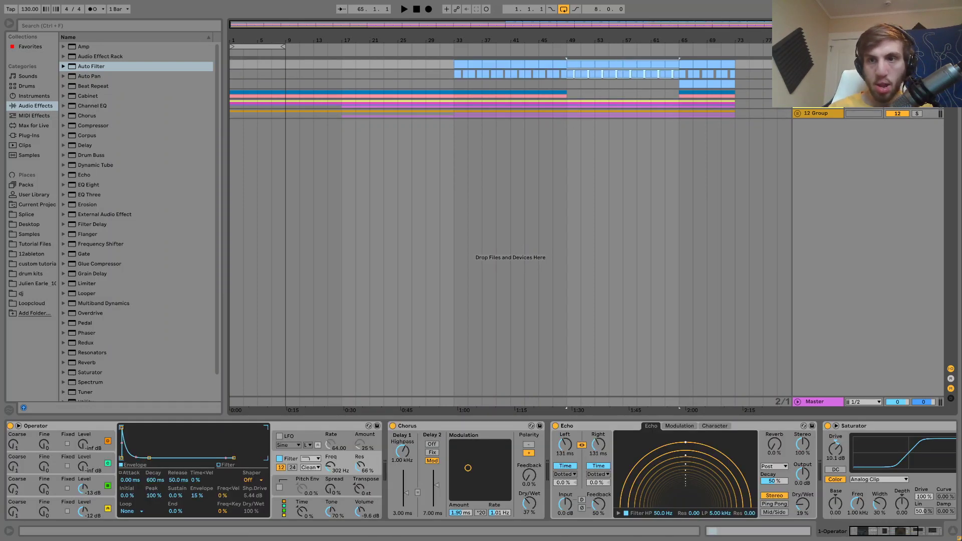
- Duplicate the bars 33 to 48 clips of track 5 Operator in group 4 into bars 49 to 64
left_click(798, 94)
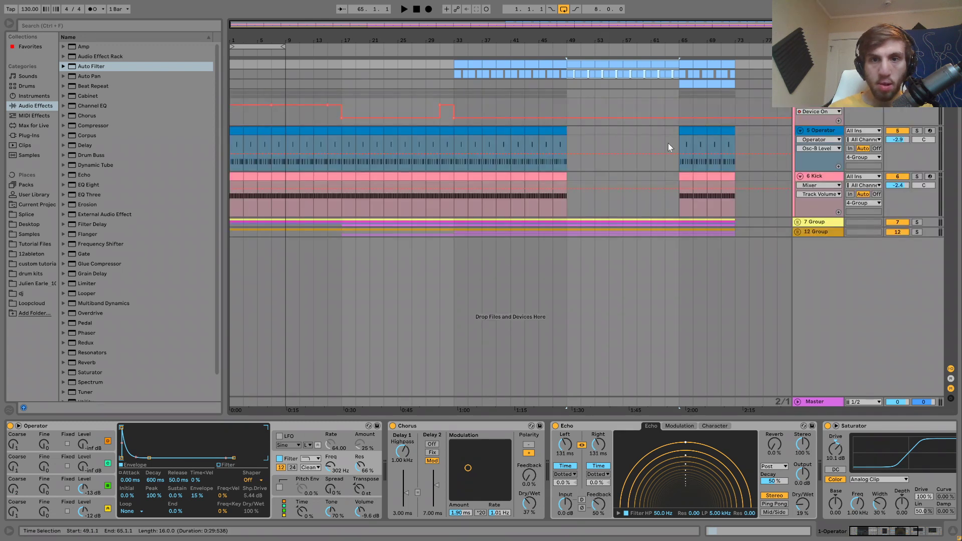
left_click(562, 133)
left_click(459, 131)
key("ctrl+d")
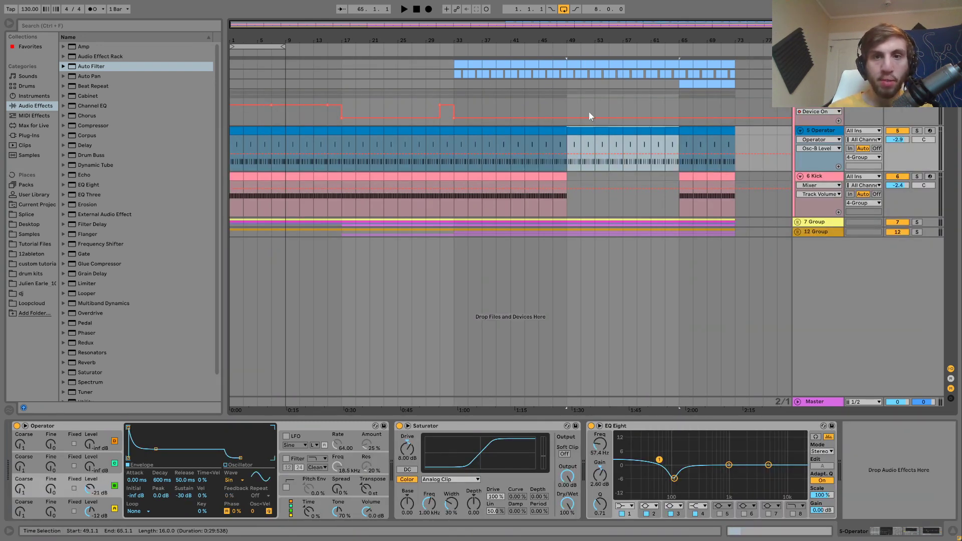
- Automate group 4's Auto Filter to be on from bar 49 to bar 65, play from bar 49 and fold the group
left_click(576, 103)
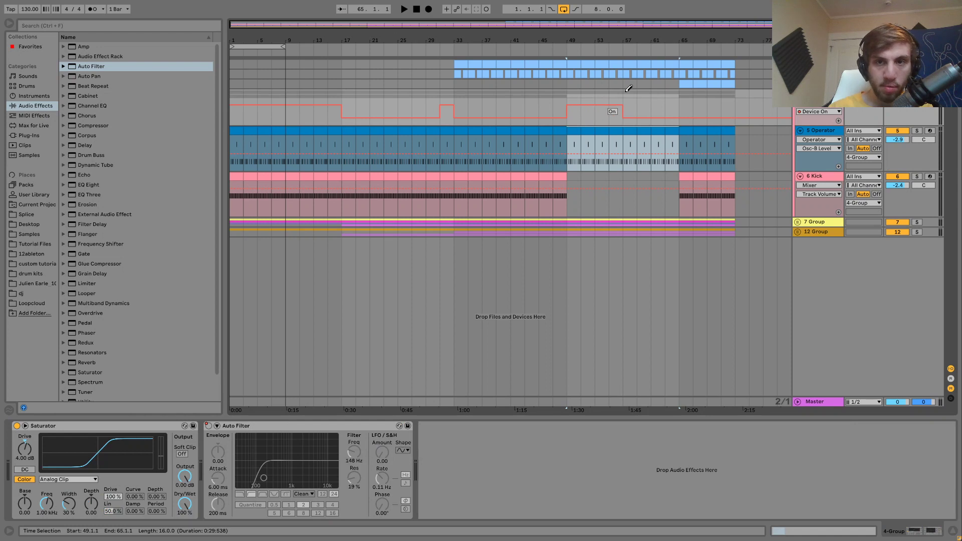
key("space")
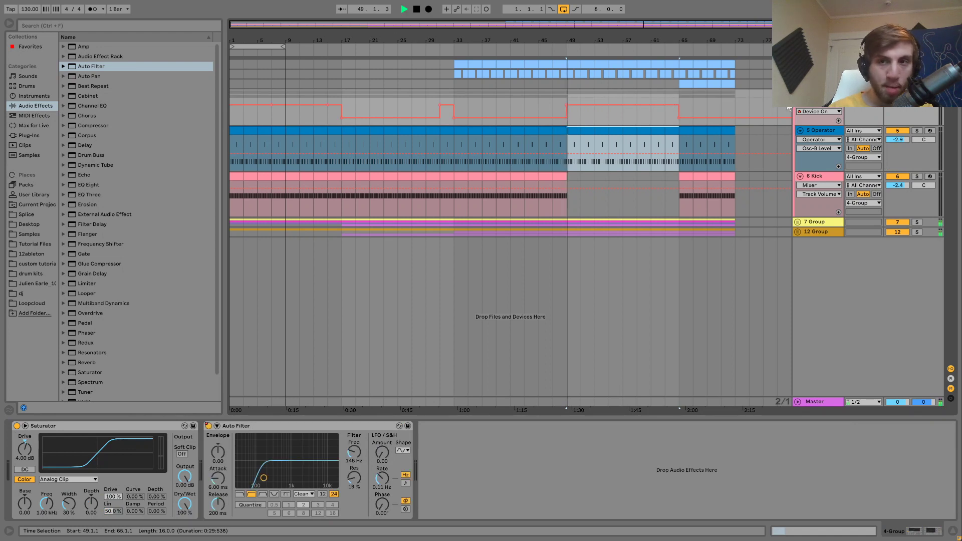
key("alt+u")
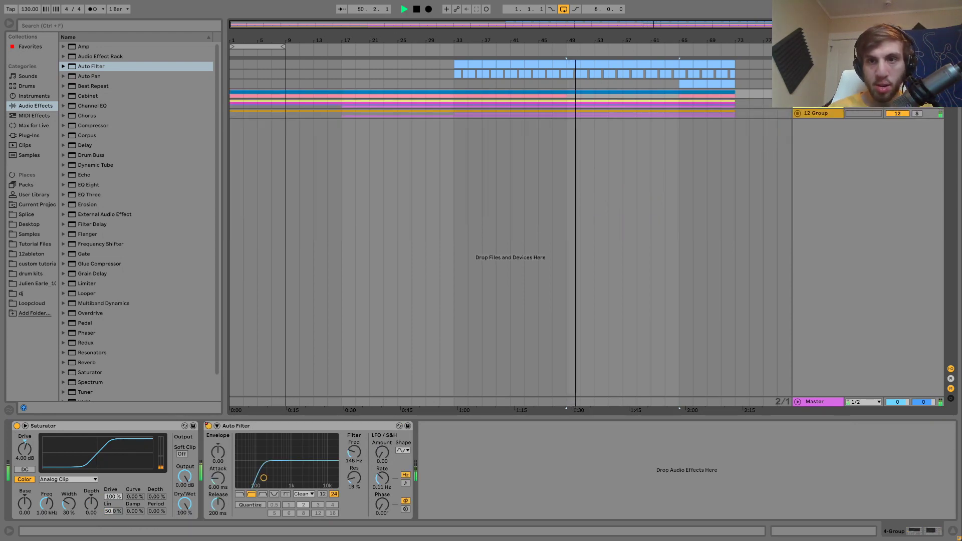
left_click(687, 85)
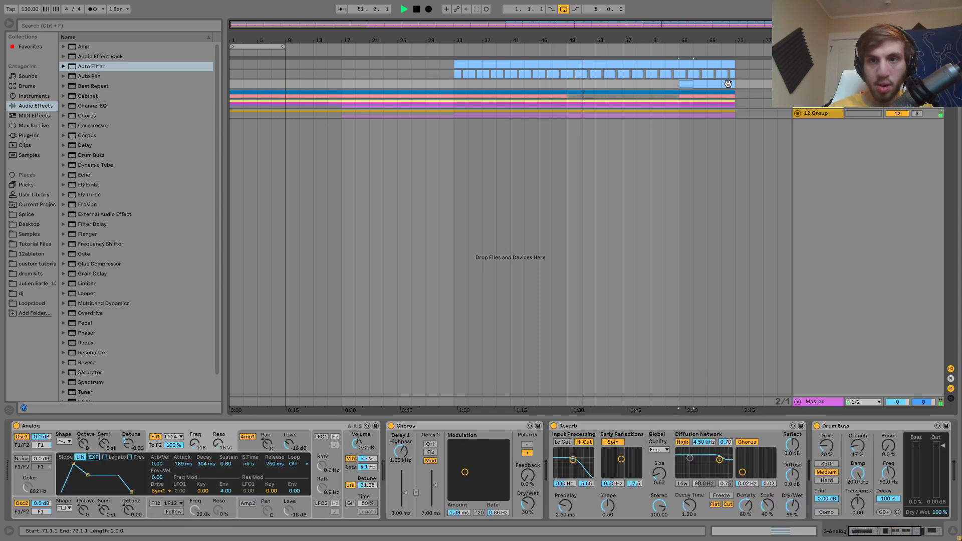
left_click(625, 83)
key("ctrl+v")
key("space")
left_click(626, 83)
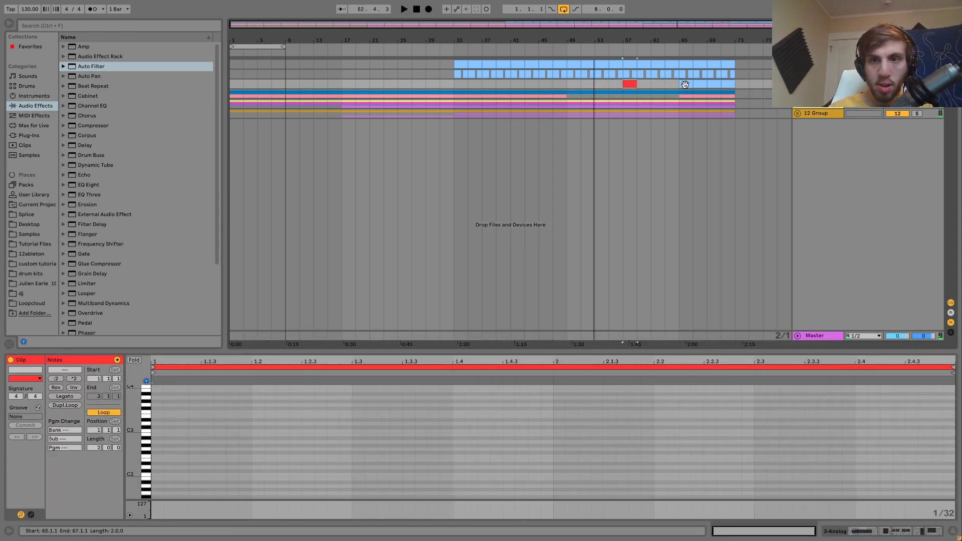
left_click(688, 84)
left_click(735, 84)
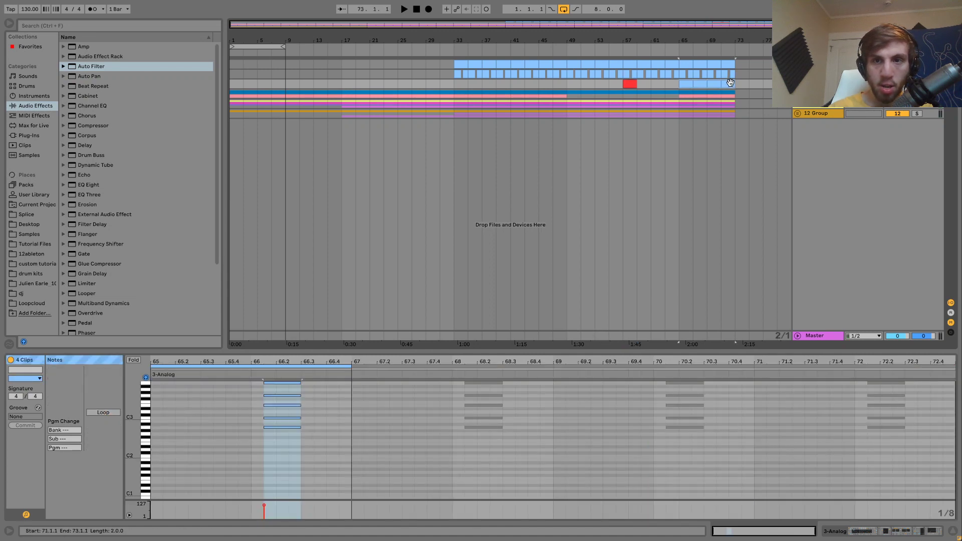
left_click(628, 84)
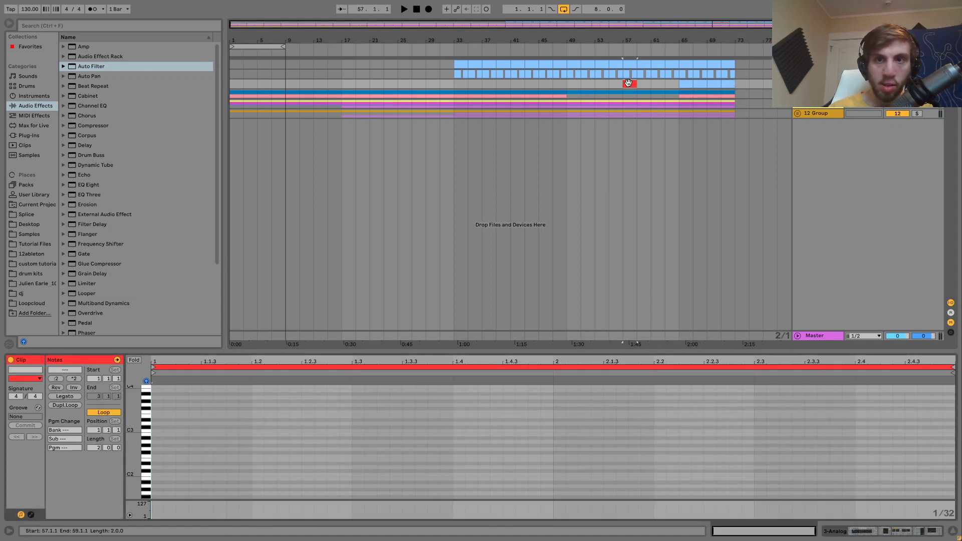
- Remove the empty clip at bar 57, copy track 3's bars 65 to 72 clips into bars 57 to 64 and play
left_click(690, 84)
left_click(731, 83)
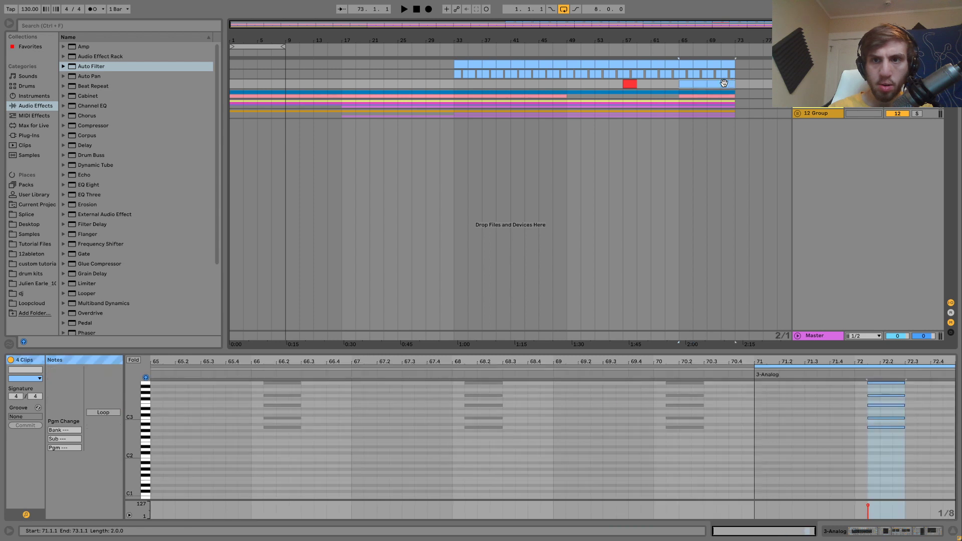
left_click(633, 83)
key("ctrl+z")
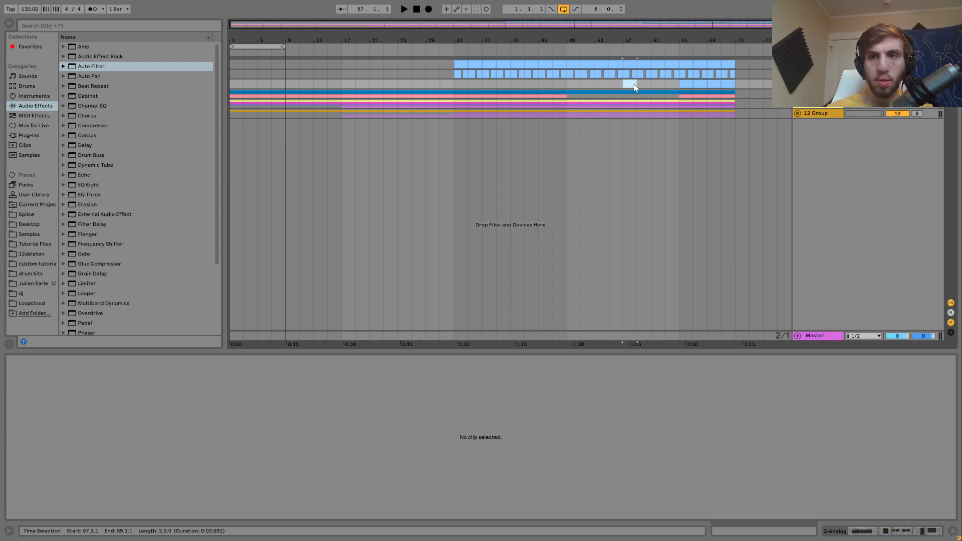
key("ctrl+z")
key("space")
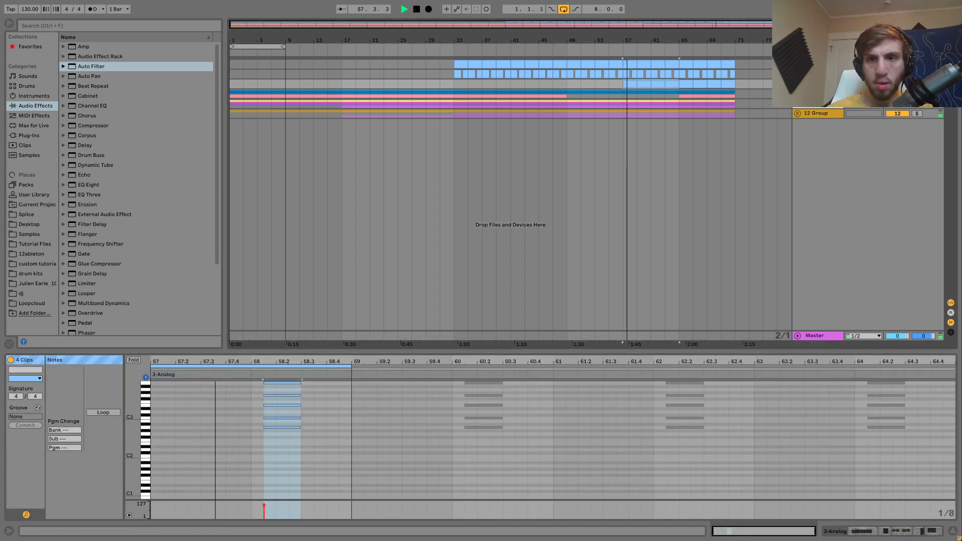
key("shift+Tab")
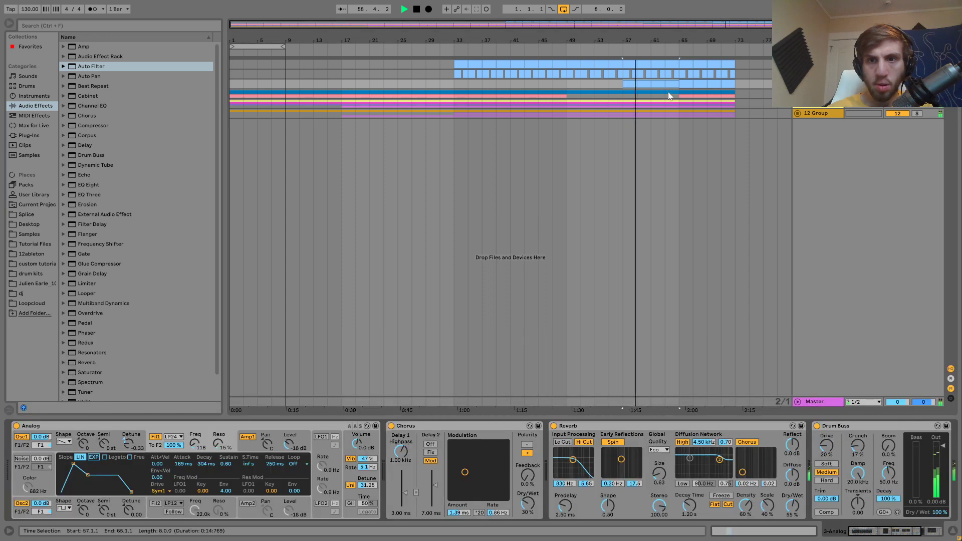
- Move track 8's Speaker On automation switch in group 7 to bar 49, and play from bar 47
left_click(797, 112)
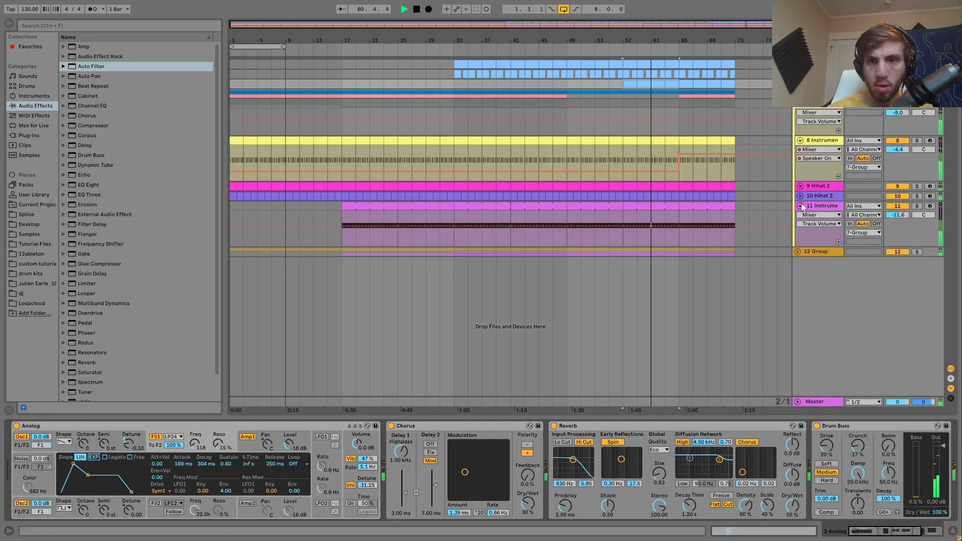
key("space")
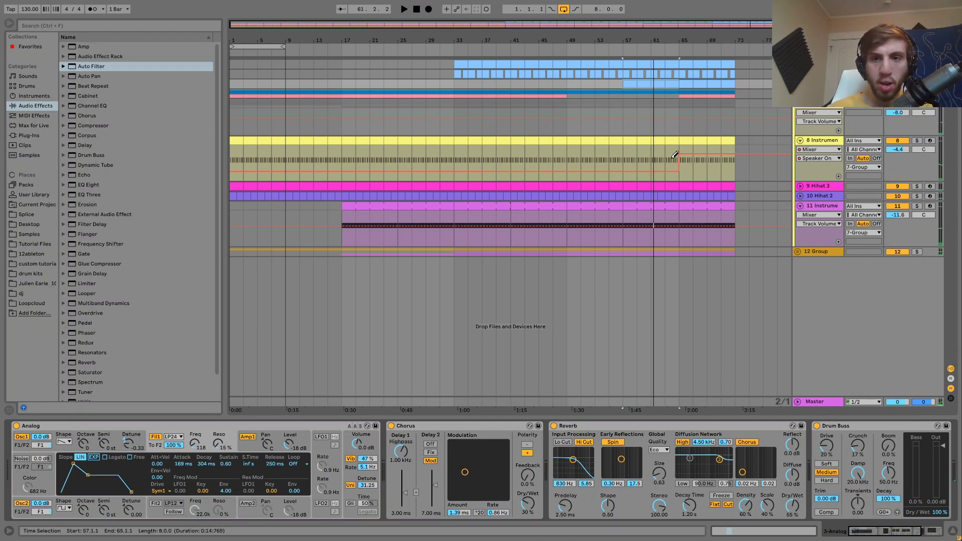
left_click_drag(675, 155, 653, 149)
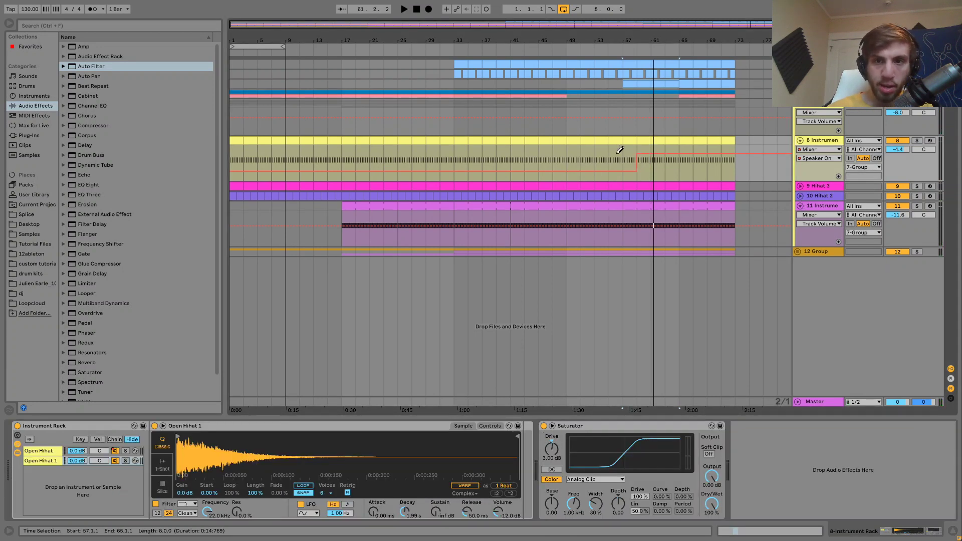
left_click(550, 155)
key("space")
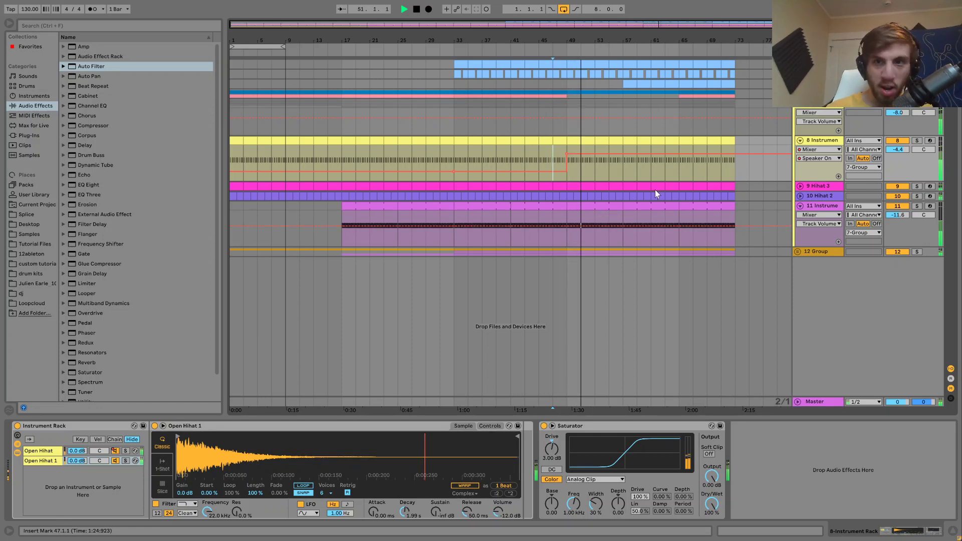
left_click(801, 105)
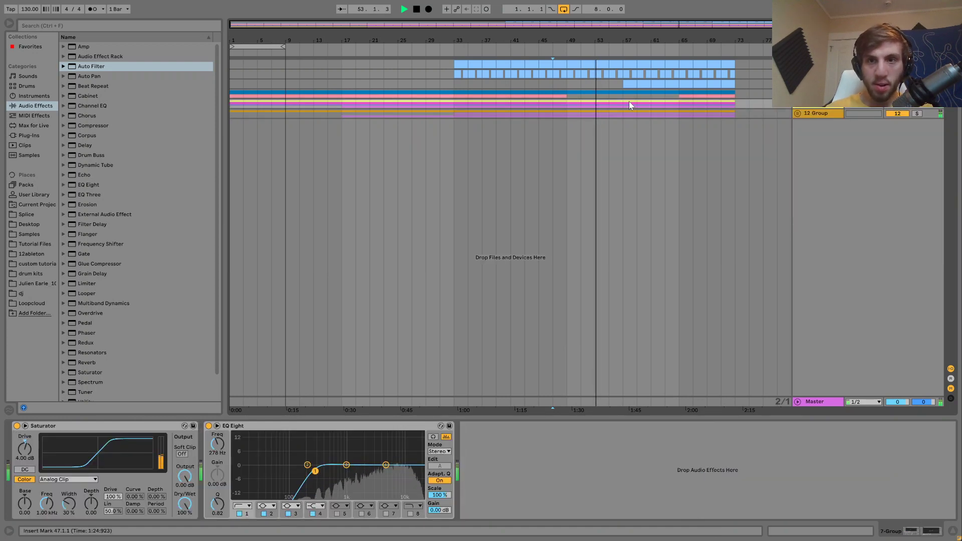
- Delete the bars 57 to 64 clips on tracks 8, 9 and 10 in group 7
left_click_drag(622, 104, 675, 116)
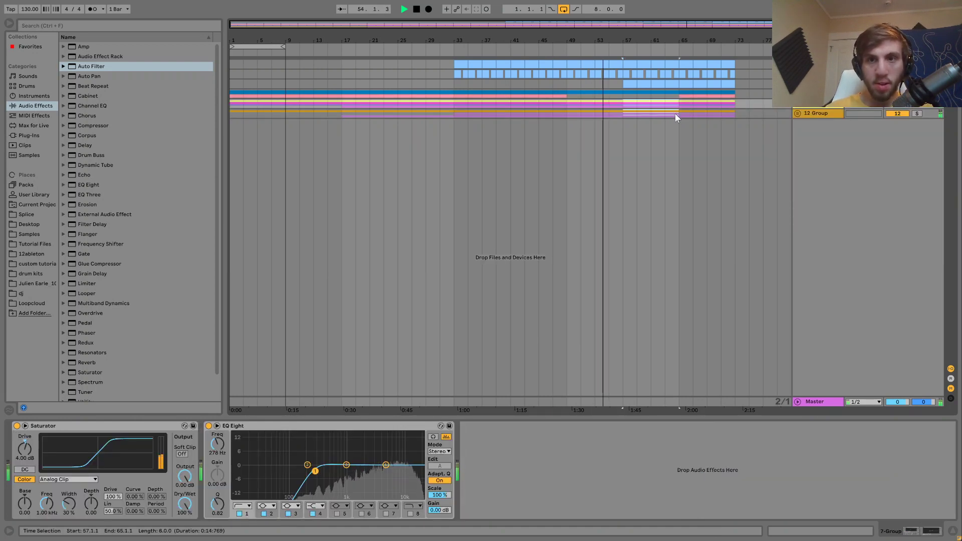
left_click(798, 106)
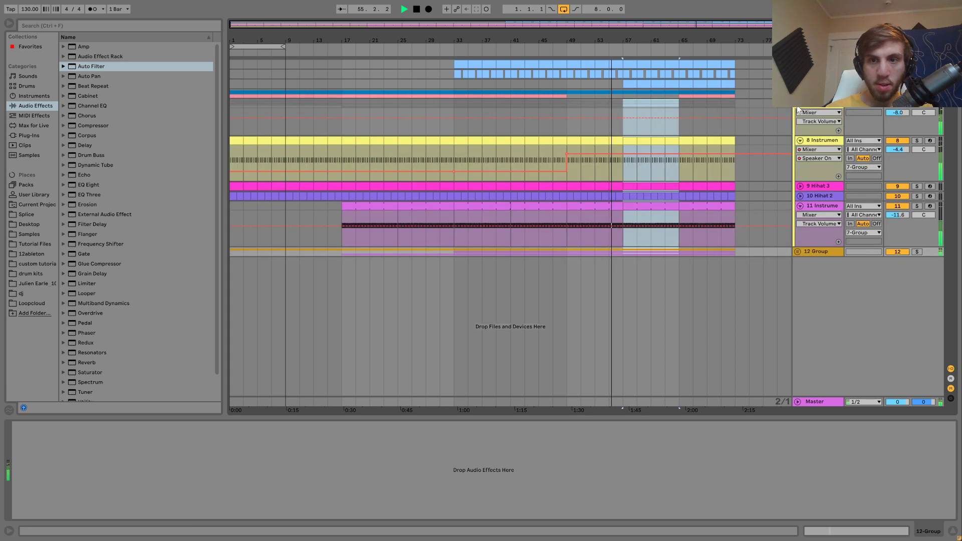
left_click(668, 142)
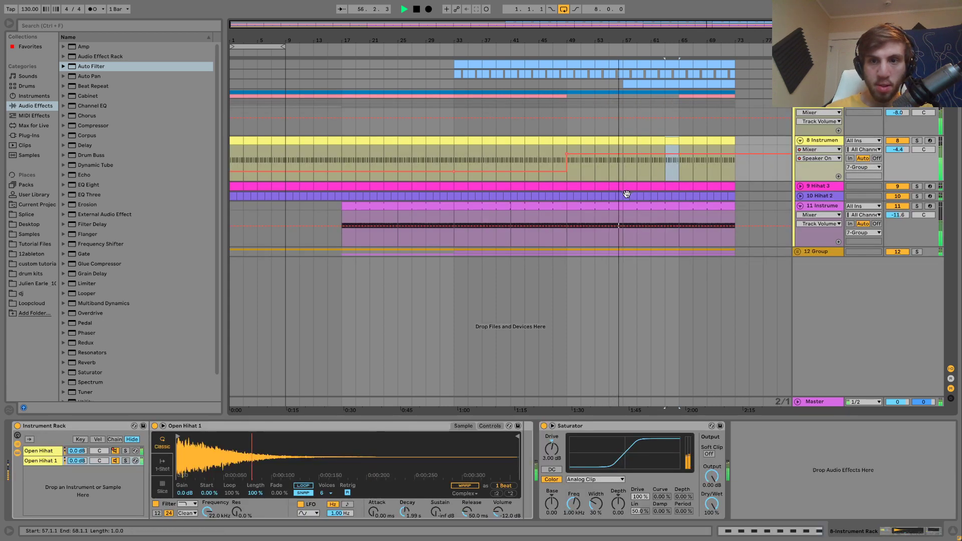
left_click(612, 197, "shift")
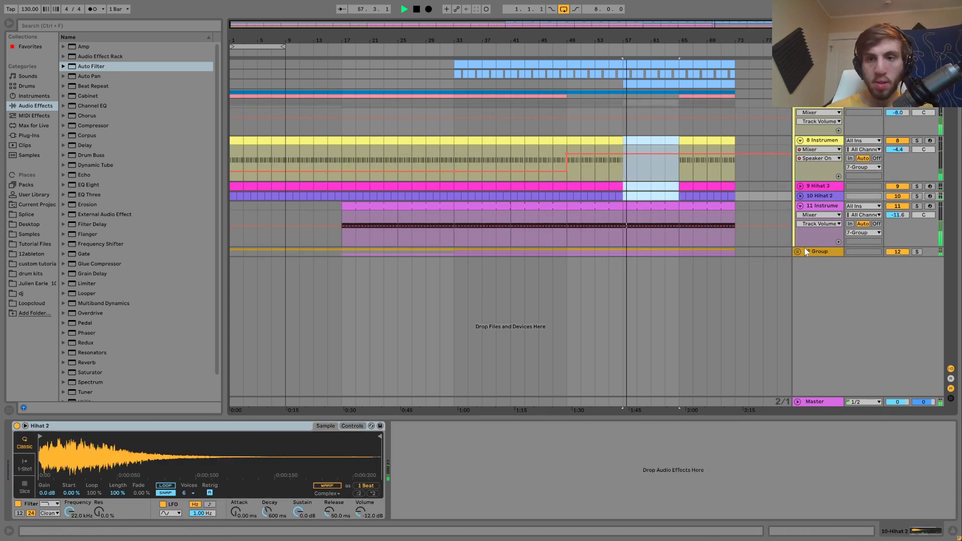
- Clear bars 61 to 64 of track 14 Drum Rack and bars 63 to 64 of track 11, and fold group 7
left_click(798, 251)
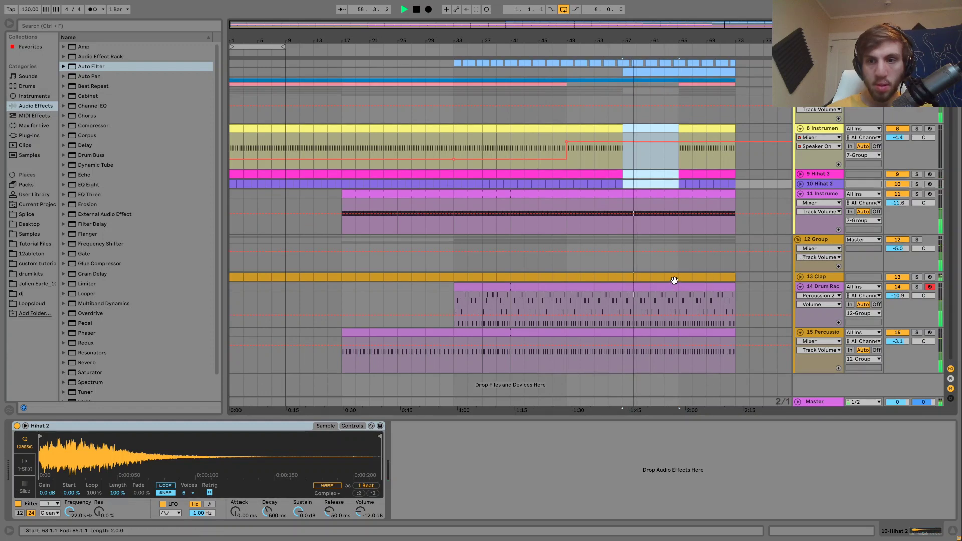
left_click_drag(676, 301, 654, 316)
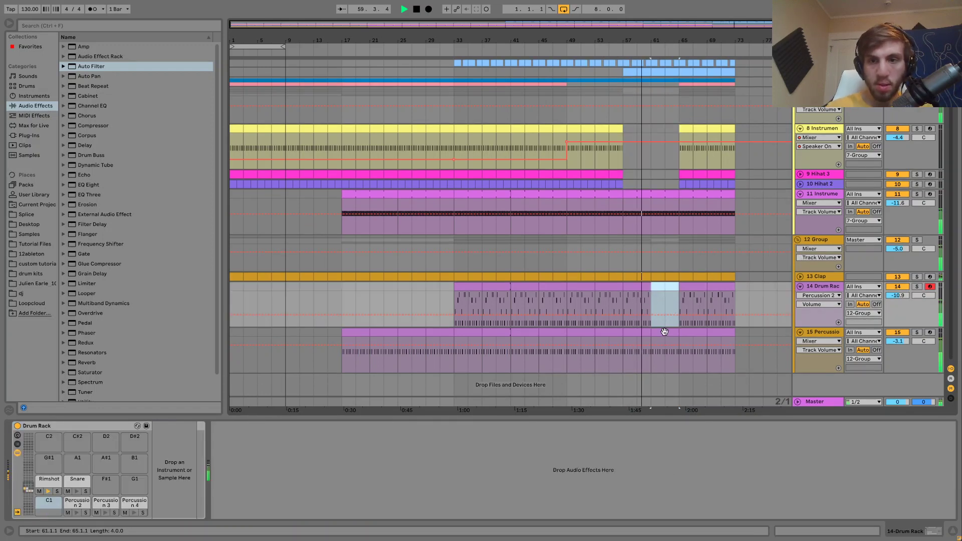
left_click_drag(624, 200, 669, 192)
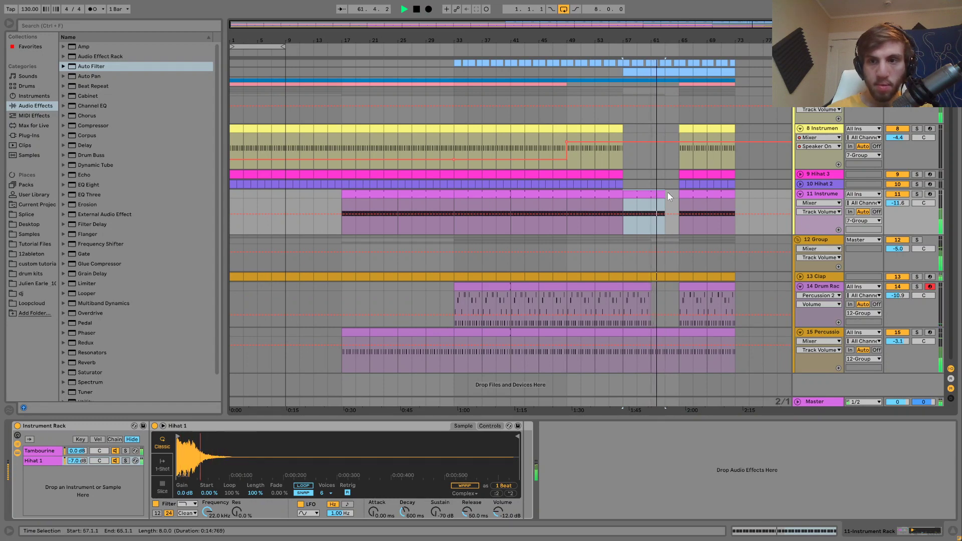
left_click(800, 128)
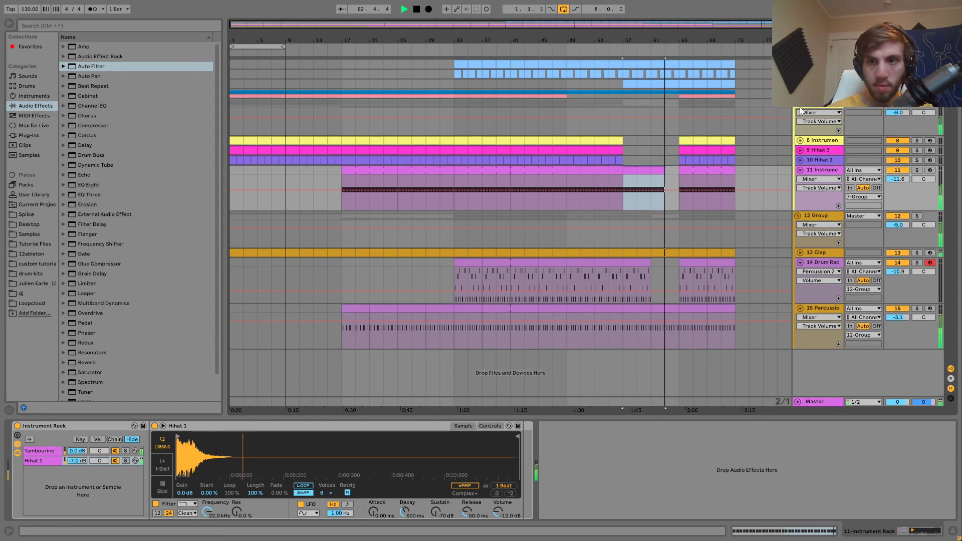
left_click(801, 106)
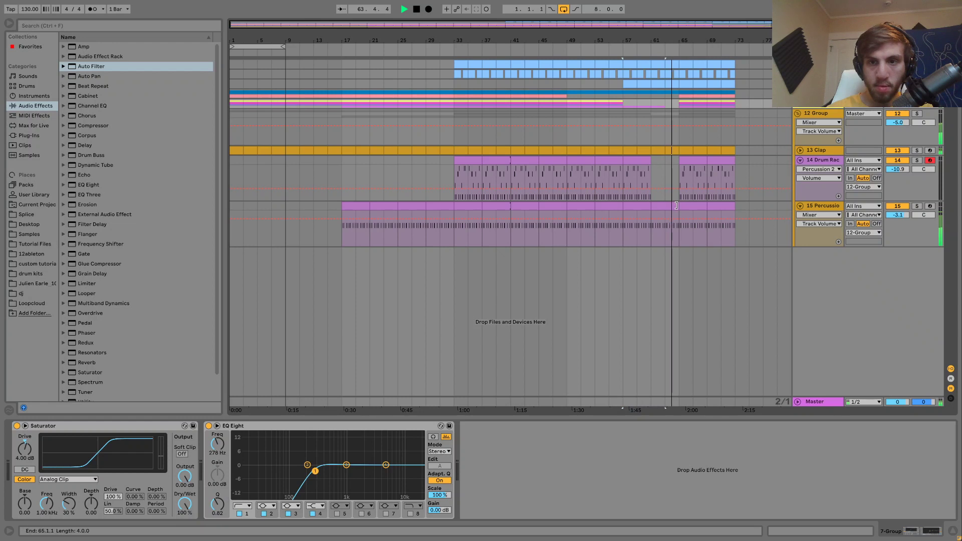
- Shorten the track 15 percussion and track 13 clap clips to end half a bar before bar 65 while playing from bar 61
left_click_drag(676, 207, 660, 207)
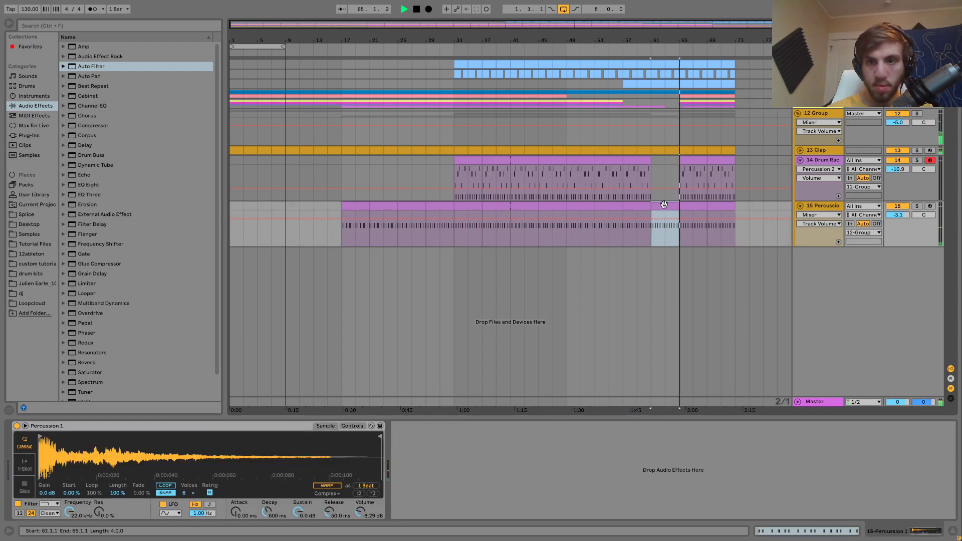
left_click(653, 161)
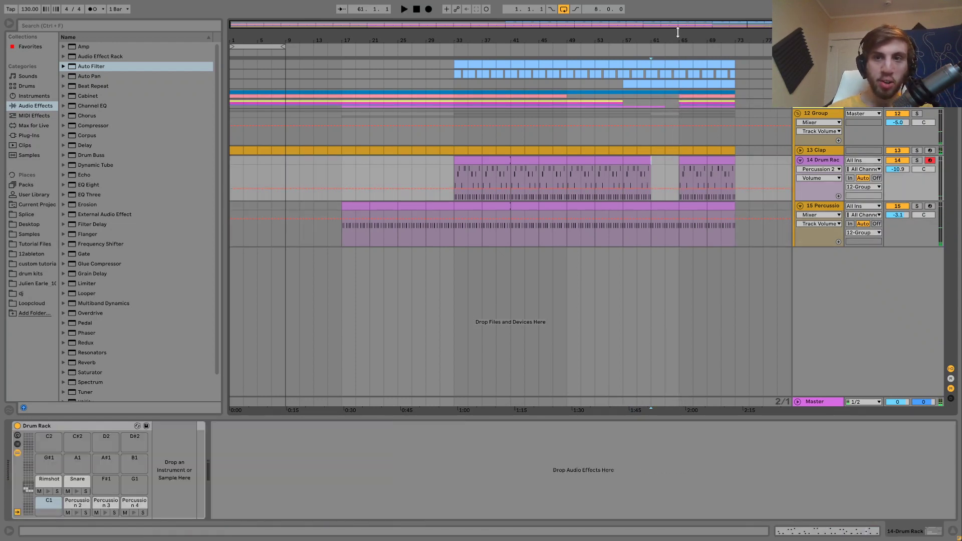
mouse_move(677, 39)
left_mouse_down()
mouse_move(677, 70)
mouse_move(677, 42)
left_mouse_up()
key("space")
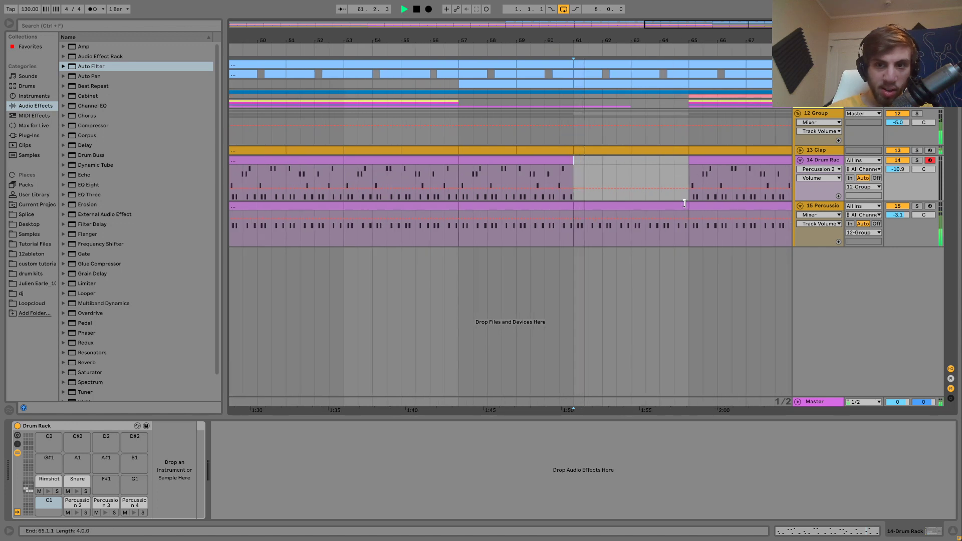
left_click_drag(689, 204, 676, 202)
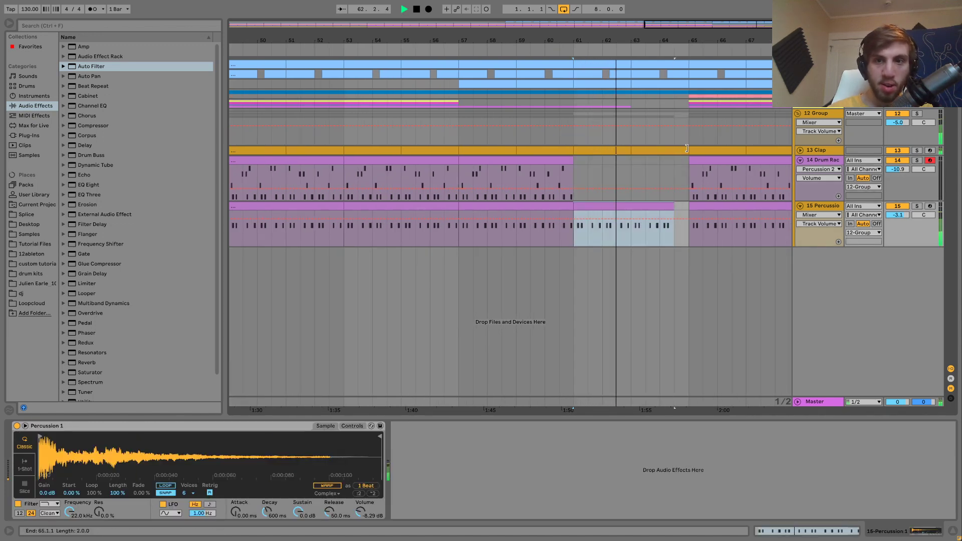
left_click_drag(688, 149, 673, 148)
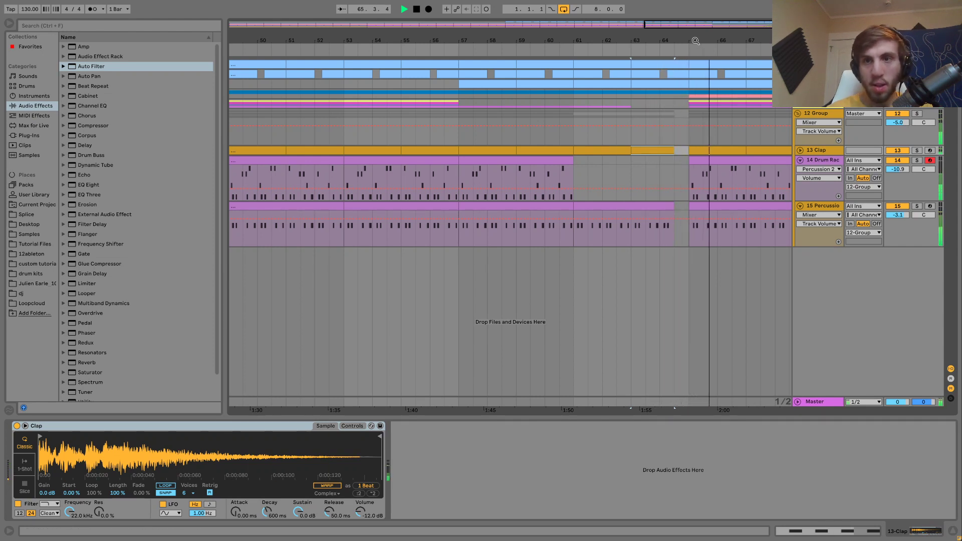
- Stop playback and duplicate the bars 65 to 72 clips of all tracks three times, extending the section through bar 96
scroll(676, 207, "down", 5)
left_click_drag(681, 36, 679, 37)
key("space")
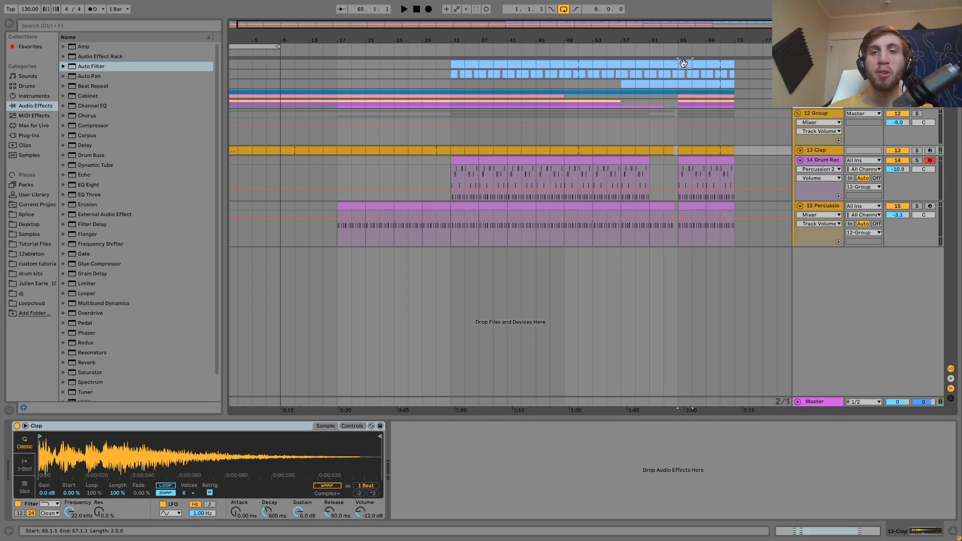
left_click_drag(687, 67, 725, 207)
key("ctrl+d")
key("ctrl+d")
key("ctrl+d")
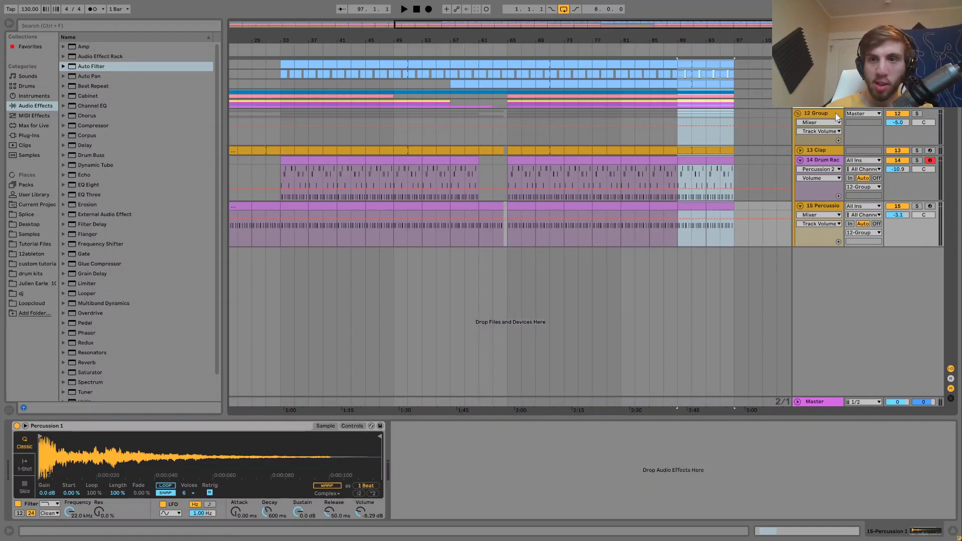
- Raise group 4's Auto Filter on/off automation over bars 79 to 80 and 93 to 96, preview from bar 79, and fold the group
left_click(819, 94)
left_click(798, 93)
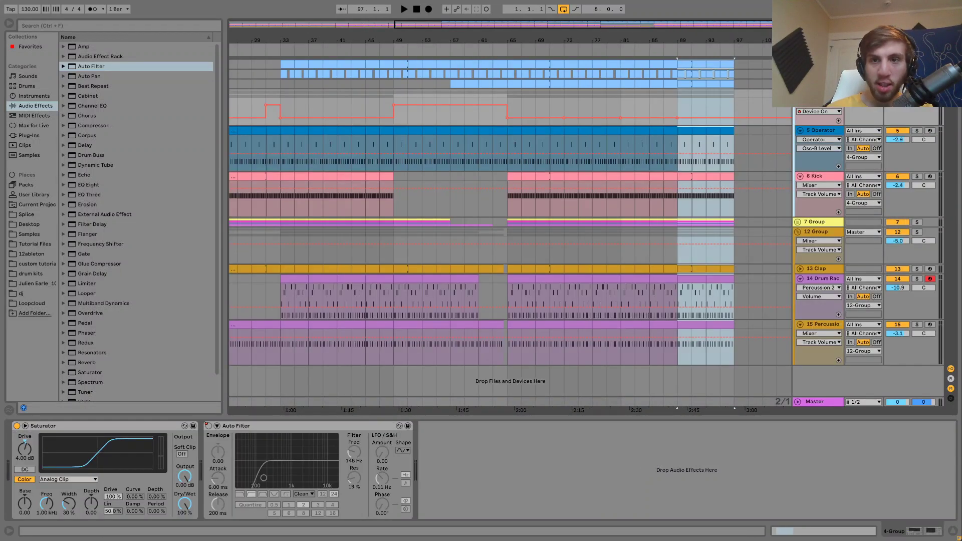
left_click(724, 104)
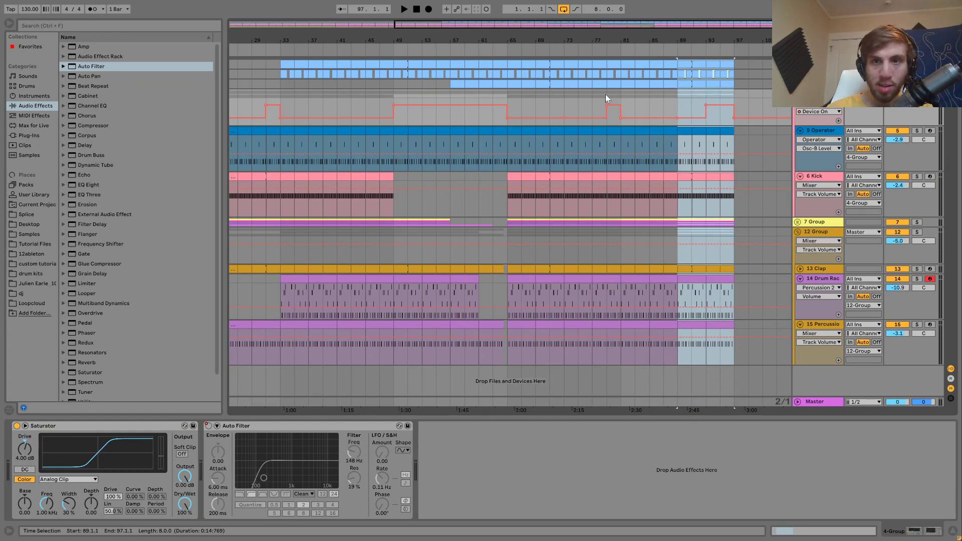
left_click(606, 94)
key("space")
left_click(798, 94)
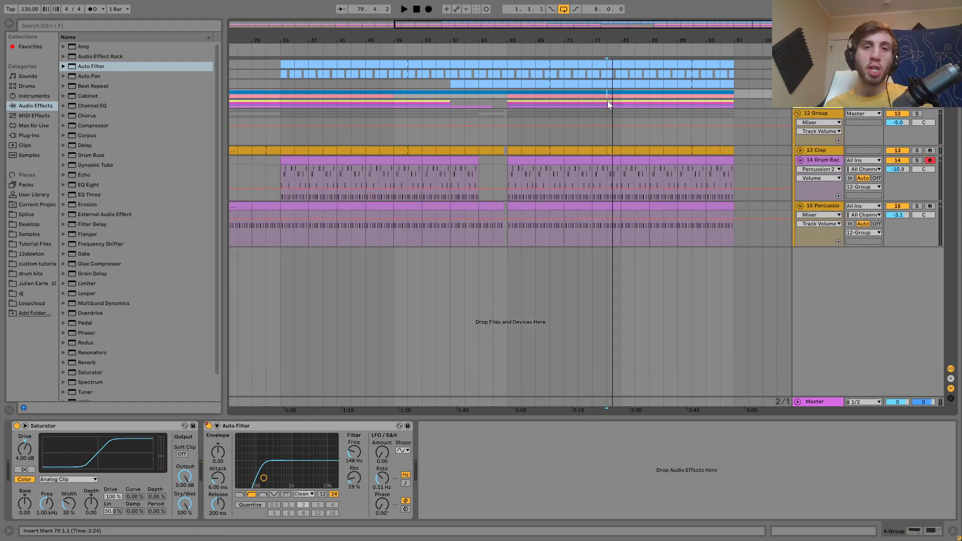
- Play the arrangement from bar 59 and again from bar 63 to check the transition into bar 65
left_click(279, 84)
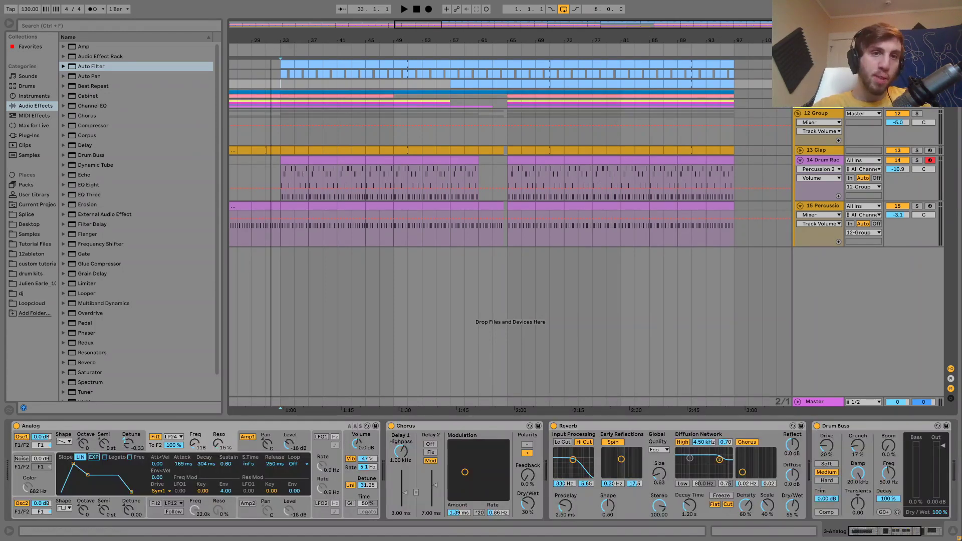
left_click_drag(281, 40, 284, 23)
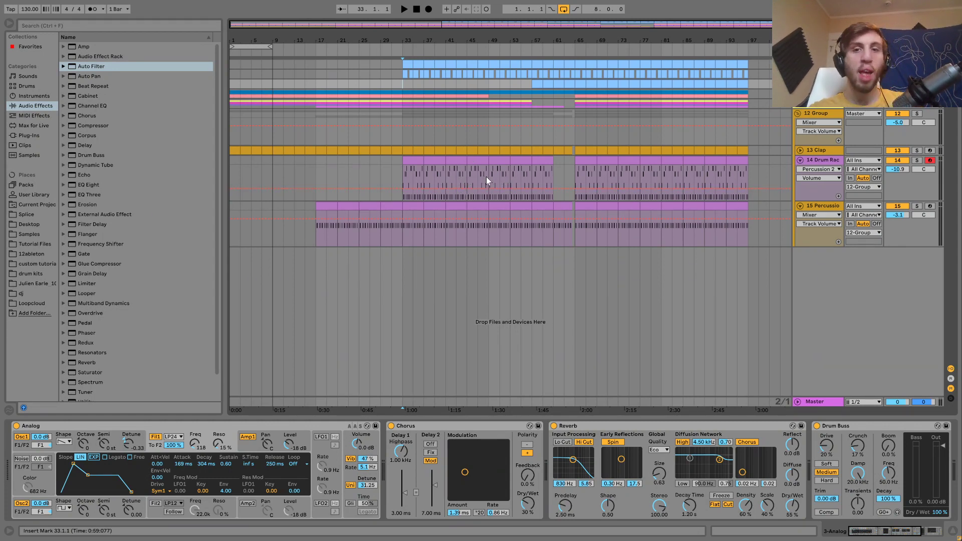
left_click(545, 126)
key("space")
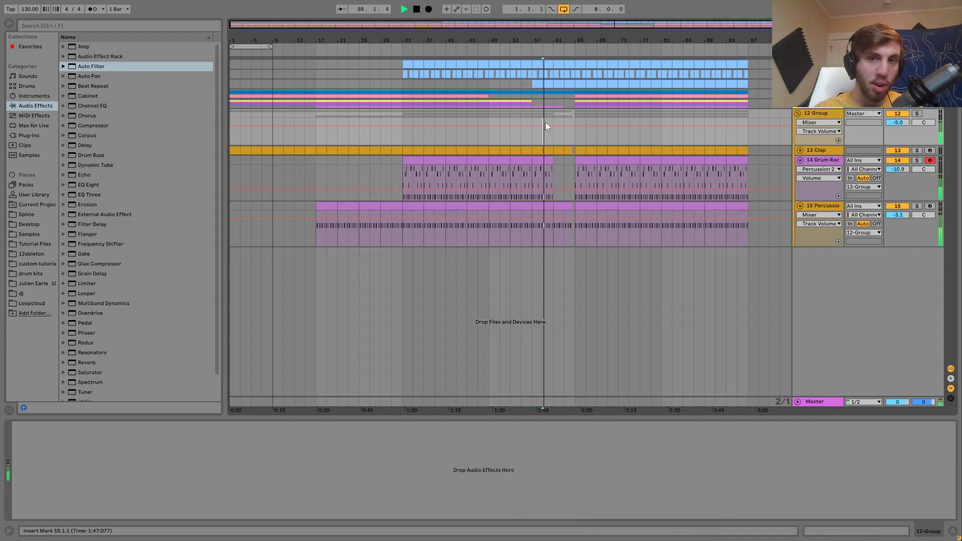
key("space")
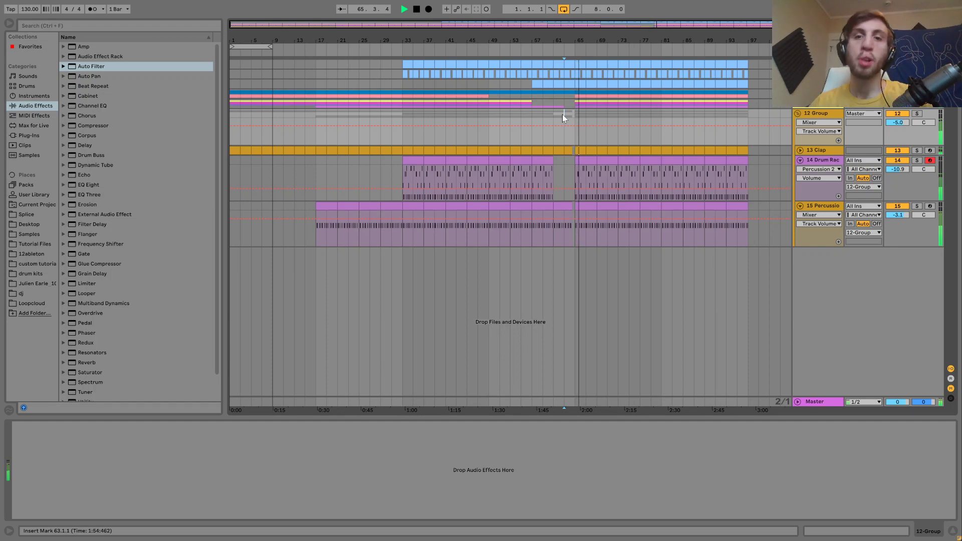
- Fold track 14 Drum Rack and track 15 percussion, and stop playback
left_click(801, 160)
left_click(800, 170)
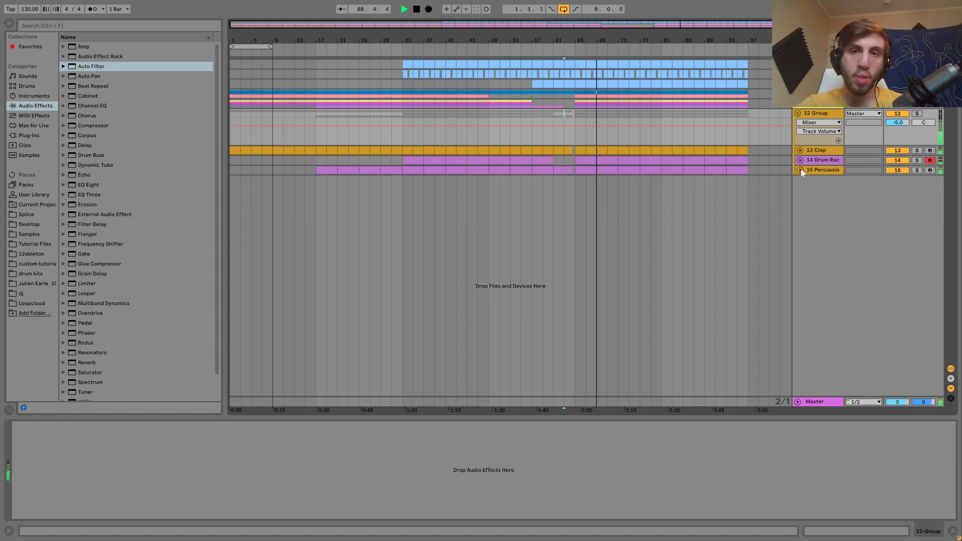
key("space")
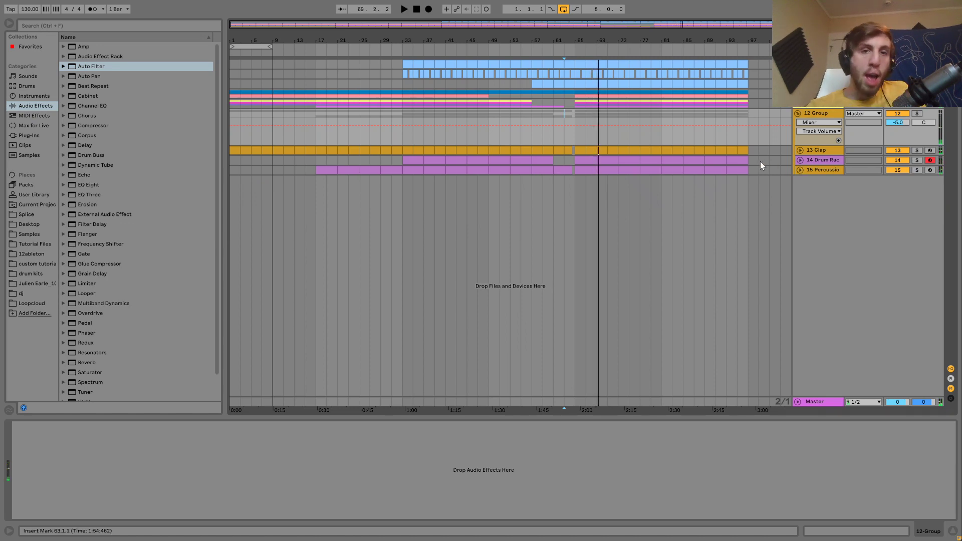
- Insert a new MIDI track directly above the kick and bass group and load the Analog instrument on it
left_click(820, 106)
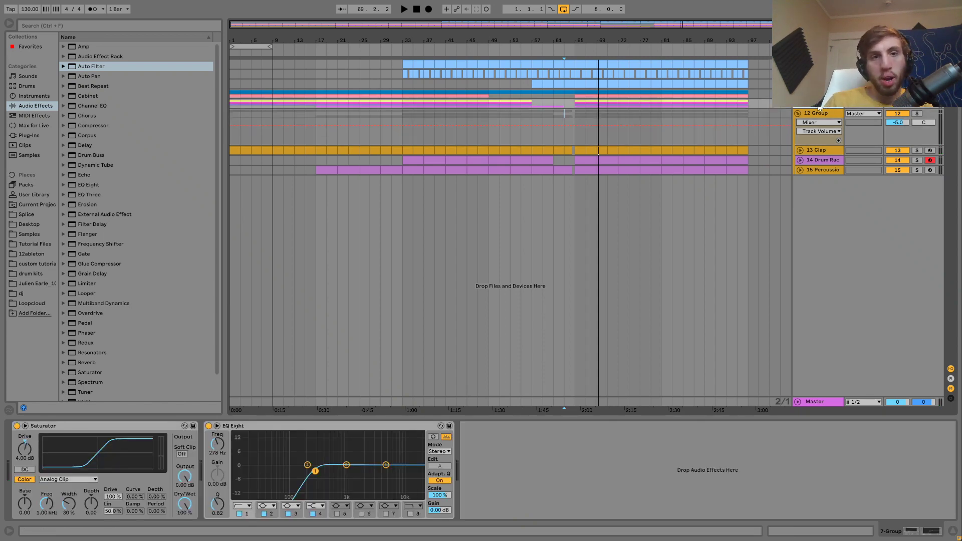
key("ctrl+shift+t")
mouse_move(815, 114)
left_mouse_down()
mouse_move(816, 79)
mouse_move(814, 132)
left_mouse_up()
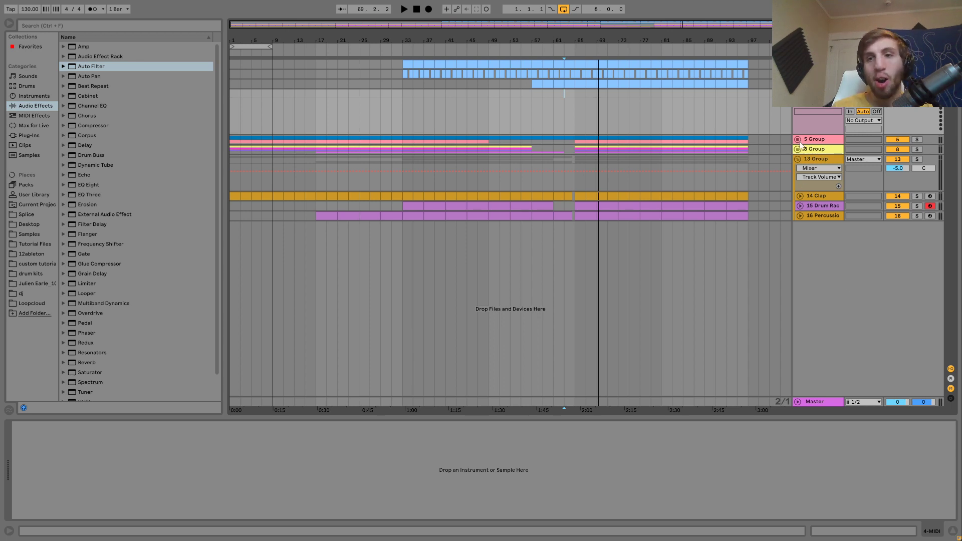
left_click(35, 96)
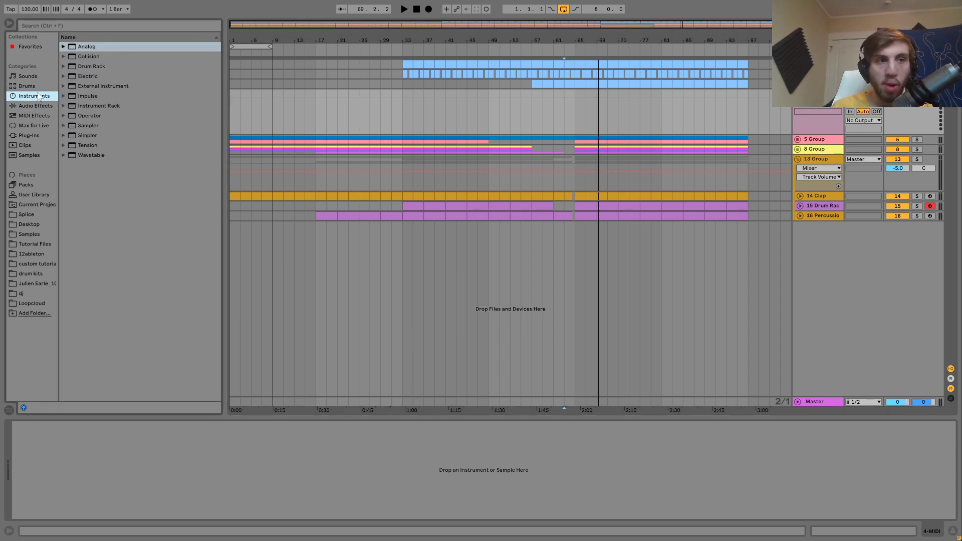
left_click(85, 48)
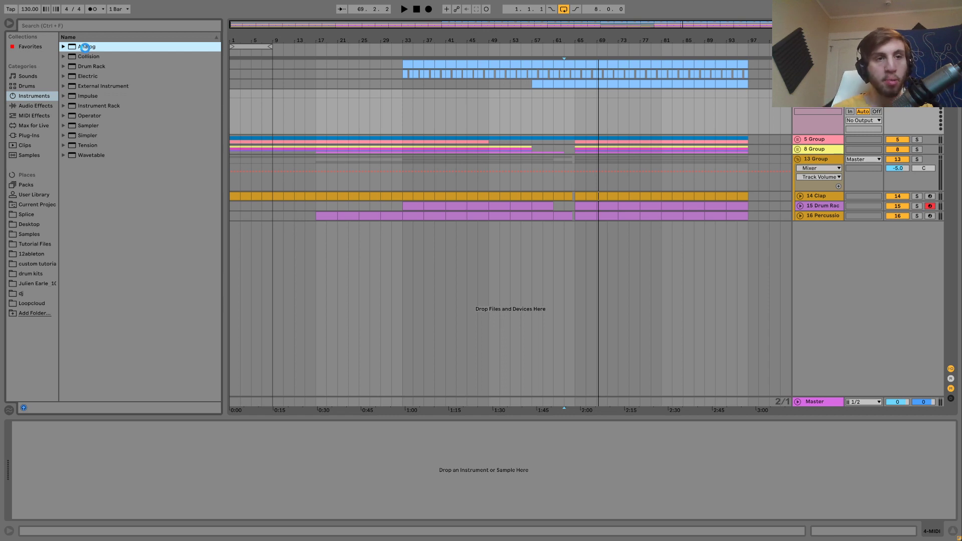
double_click(85, 47)
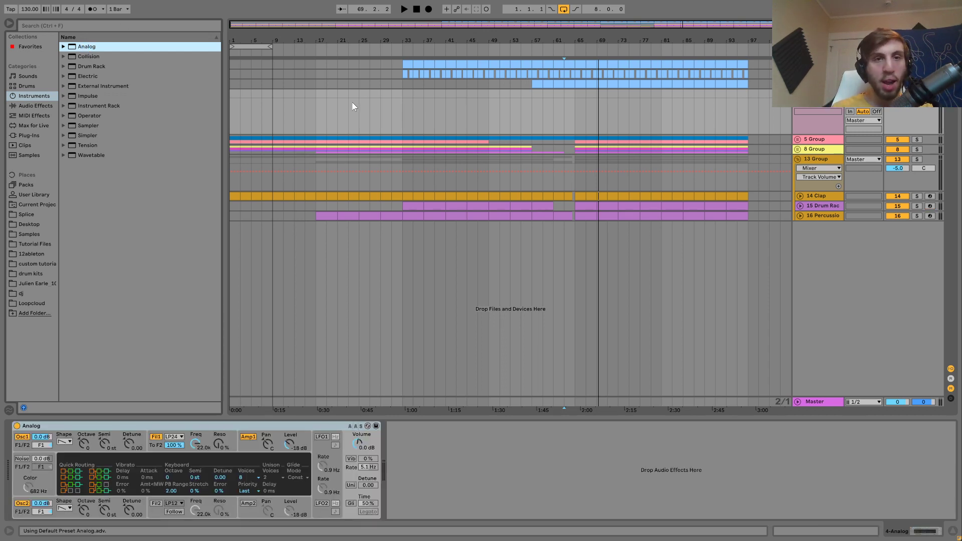
- Create a MIDI clip on the Analog track over bars 17 to 32 and add A2, C3, E3, G3 and B3 at its start
left_click_drag(315, 95, 397, 95)
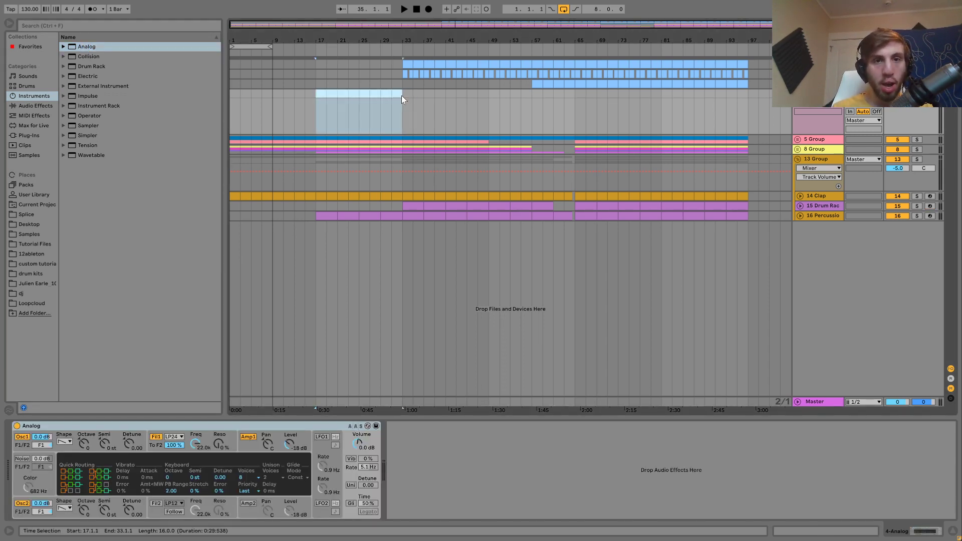
key("ctrl+shift+m")
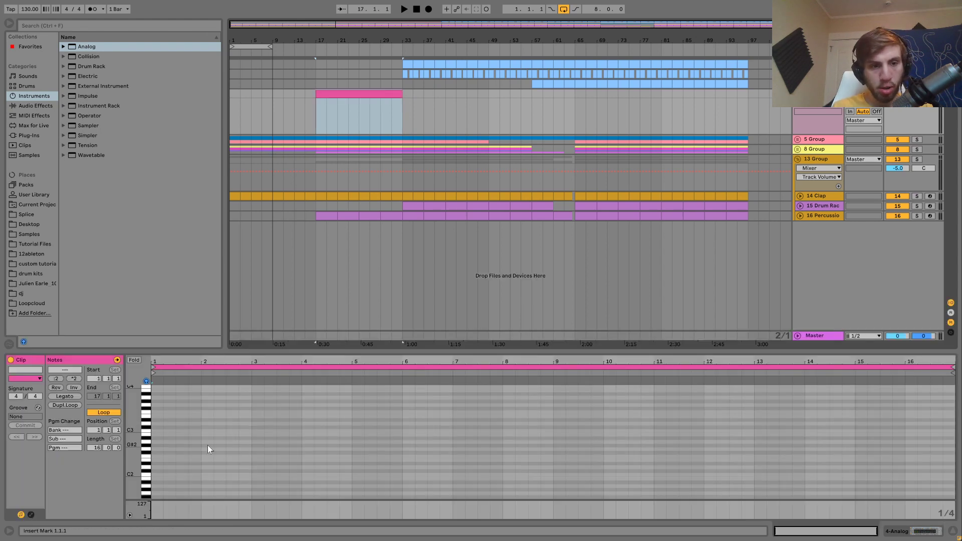
double_click(156, 441)
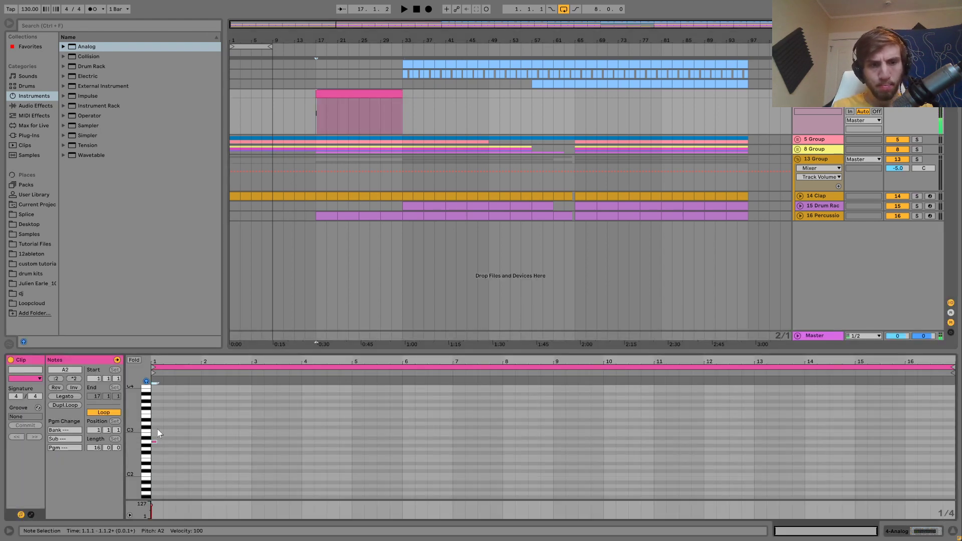
double_click(156, 430)
double_click(156, 416)
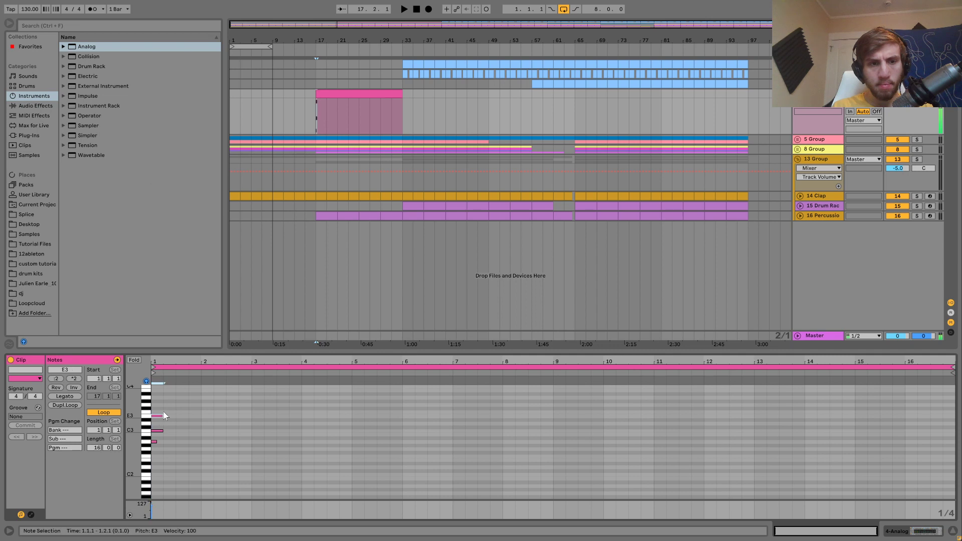
double_click(157, 404)
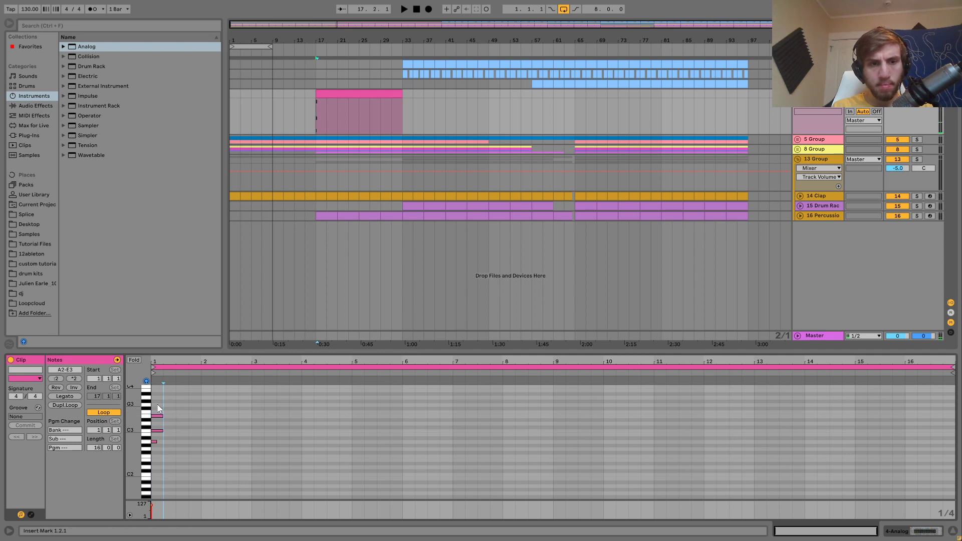
double_click(157, 390)
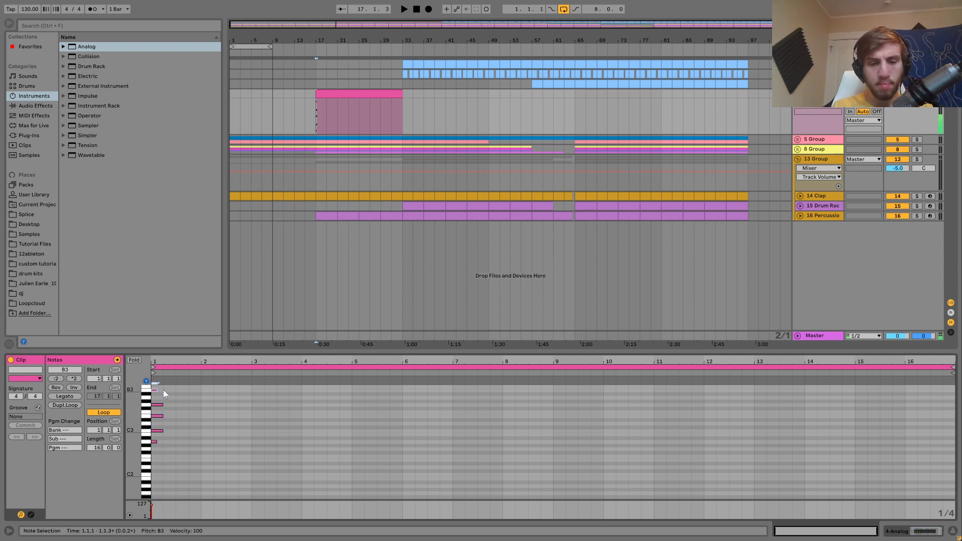
- Select all the chord notes and extend them across the full 16-bar clip with Legato
key("ctrl+a")
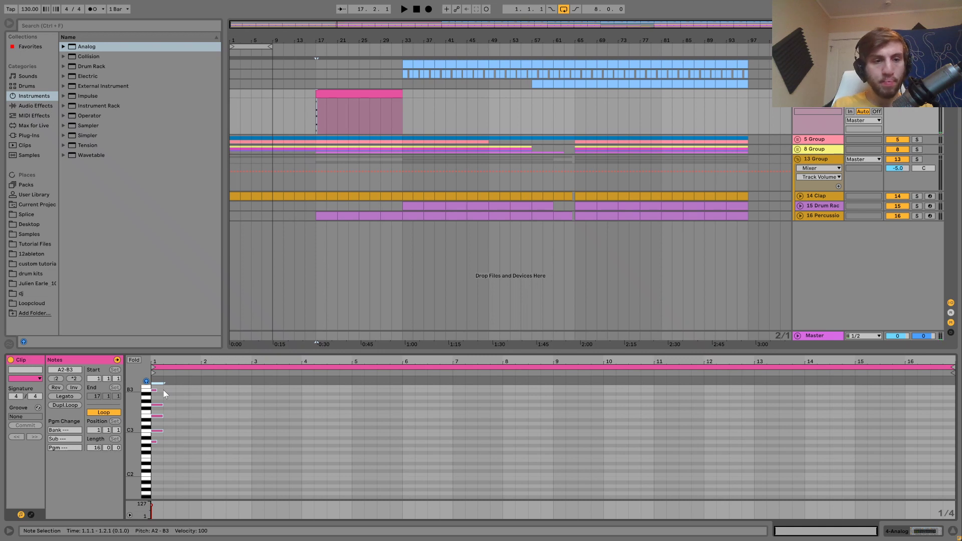
left_click(163, 389)
key("ctrl+a")
left_click(80, 397)
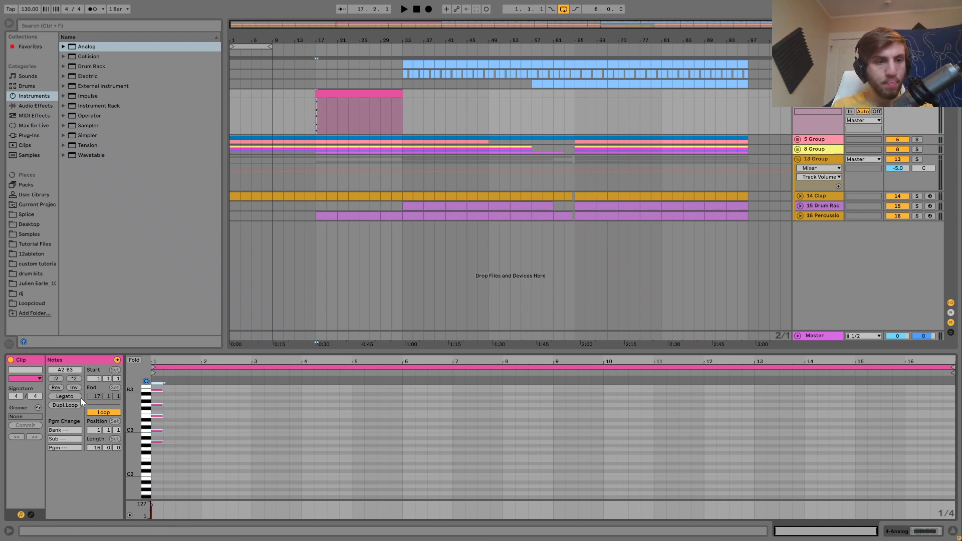
left_click(80, 397)
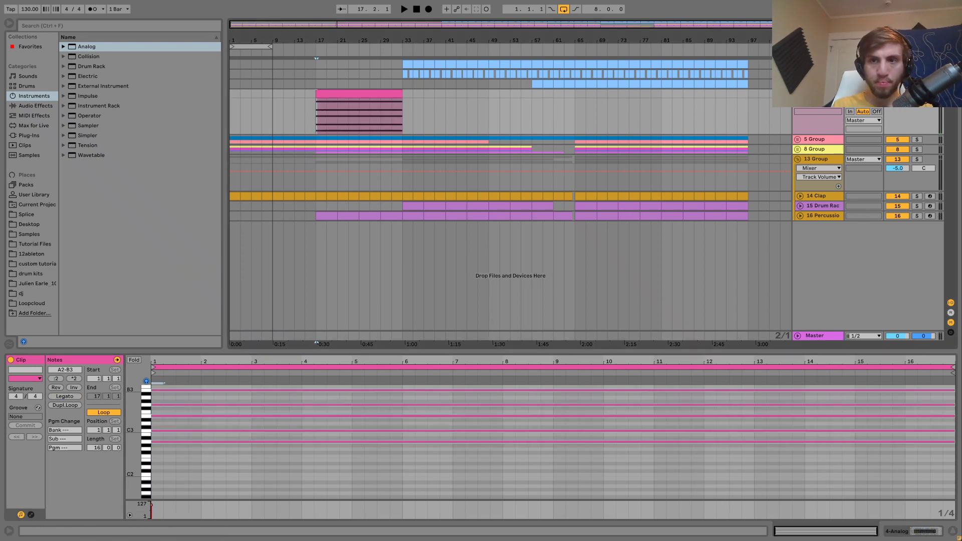
- Set Analog's Filter 1 to BP12 with frequency 143 and resonance 39% while auditioning the chord
key("shift+Tab")
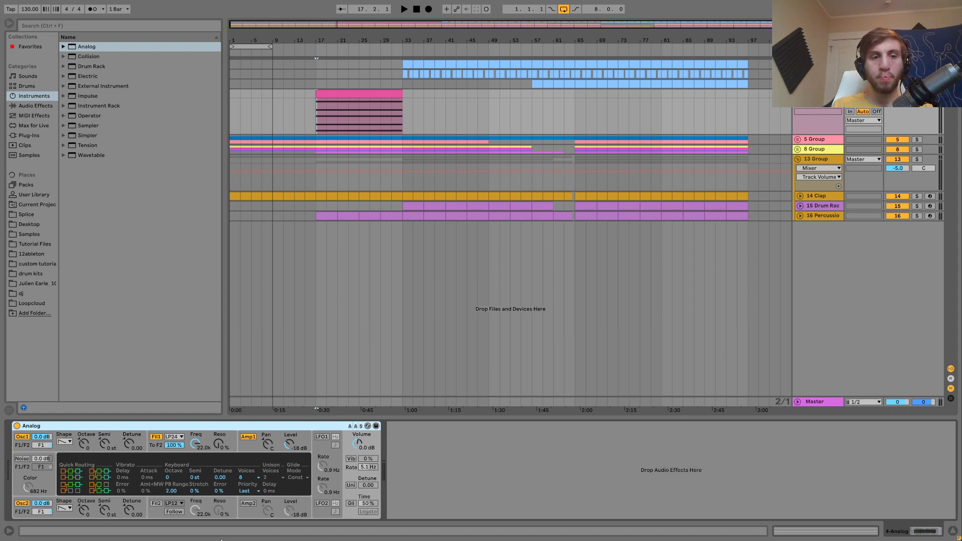
key("space")
left_click(245, 448)
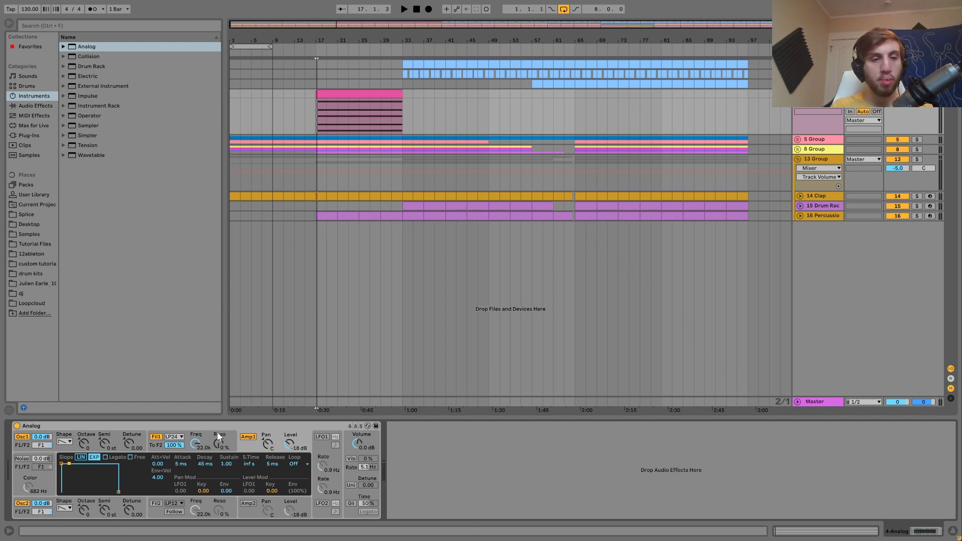
left_click(212, 443)
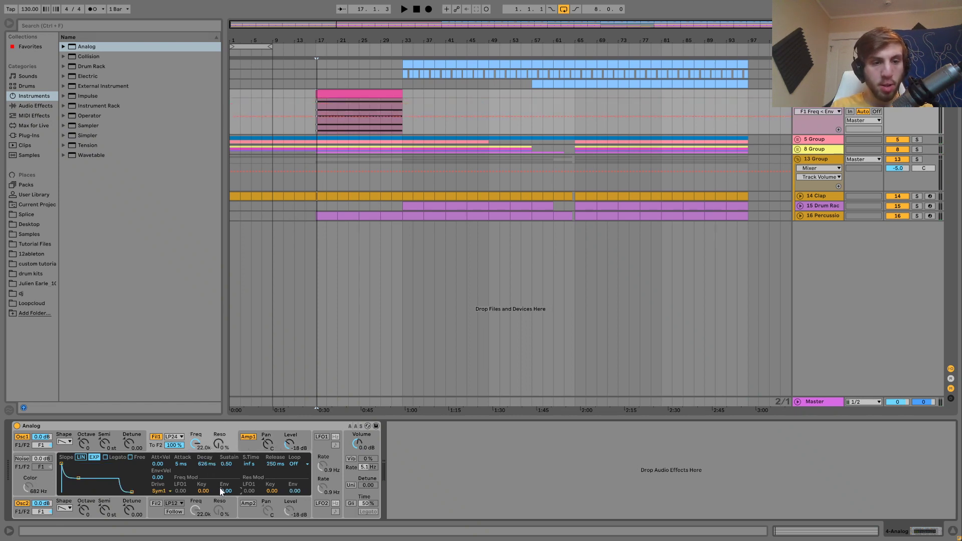
key("space")
left_click_drag(200, 442, 218, 426)
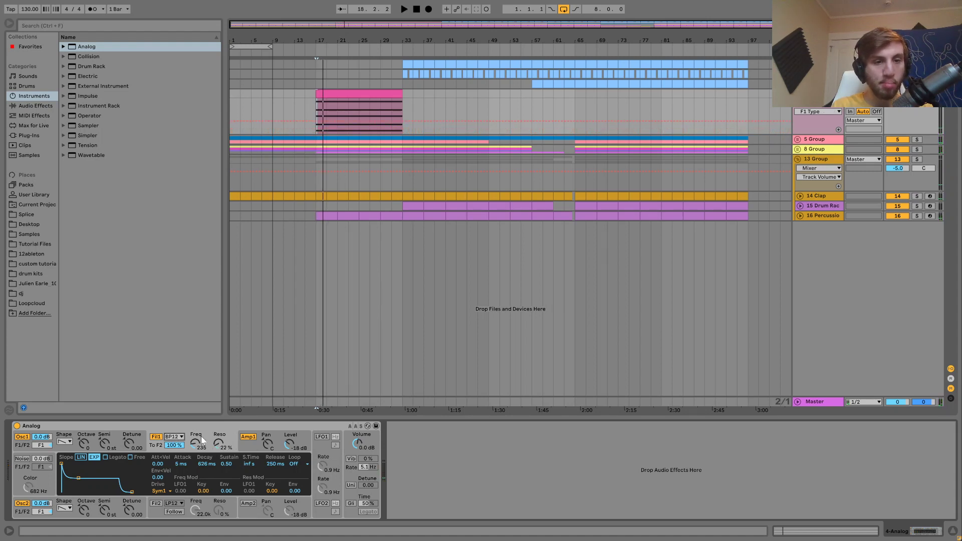
key("space")
mouse_move(197, 449)
left_mouse_down()
mouse_move(197, 440)
mouse_move(197, 450)
mouse_move(216, 451)
mouse_move(216, 443)
left_mouse_up()
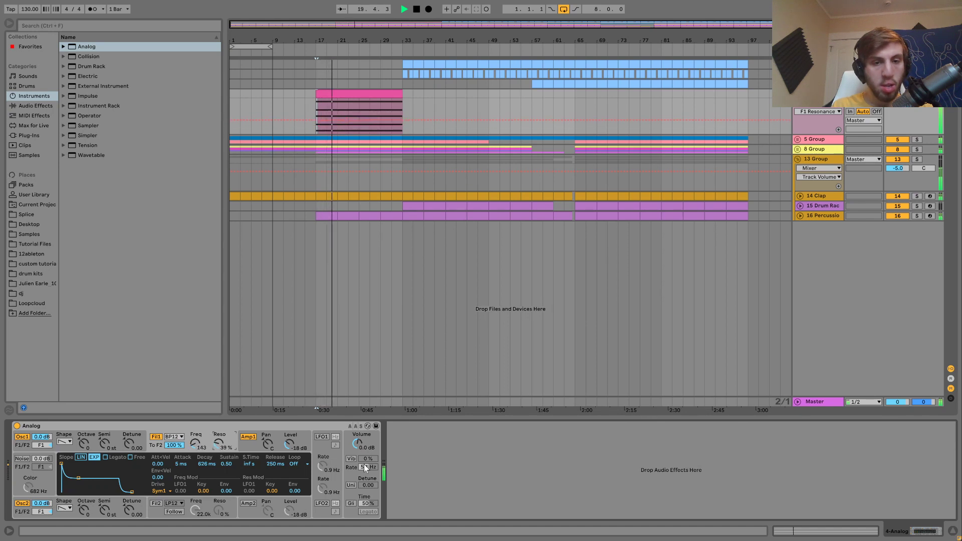
- Enable Analog's unison with detune 25.00 and its vibrato at 42%, and set Voices to 32
left_click(352, 485)
left_click_drag(367, 485, 368, 476)
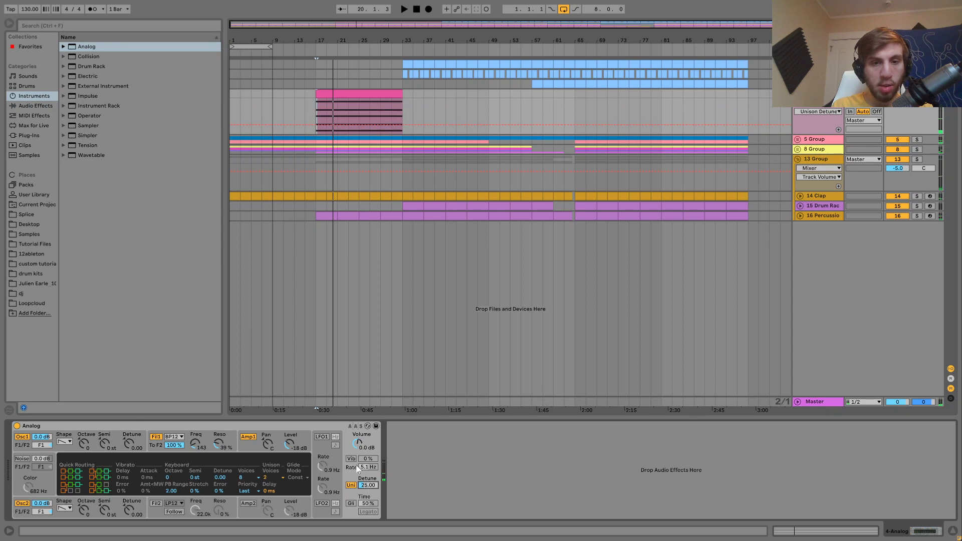
key("space")
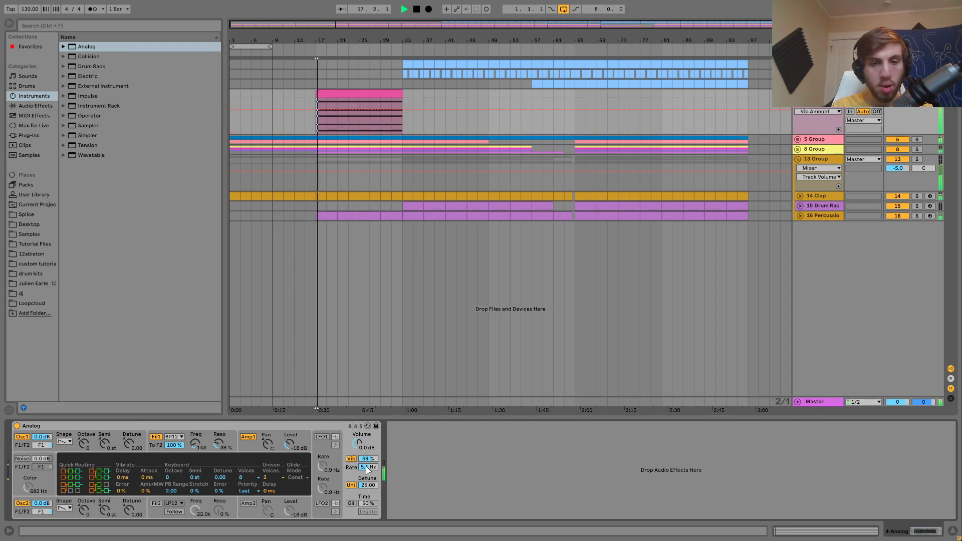
left_click(288, 451)
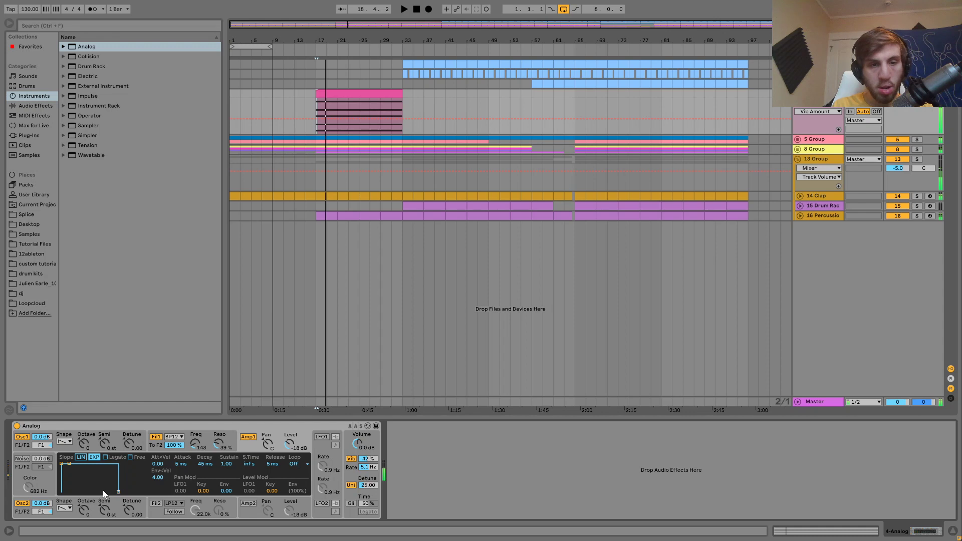
left_click(347, 466)
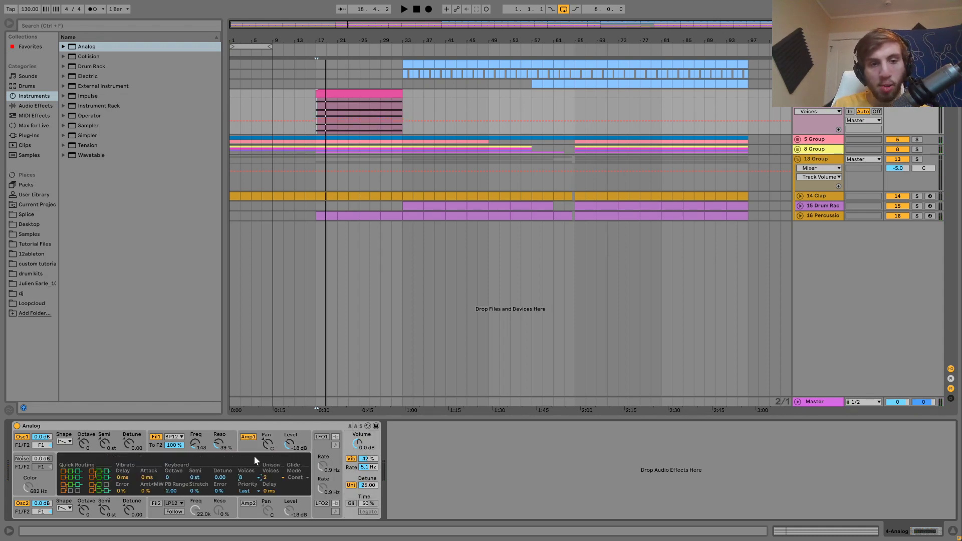
key("space")
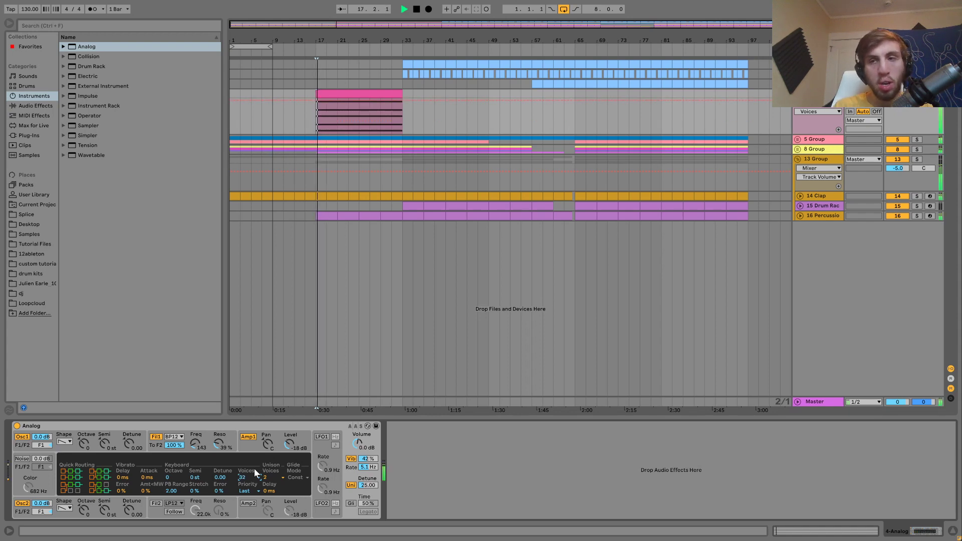
- Solo the Analog track and add an Auto Filter after Analog, set to high-pass at 291 Hz with 15% resonance
left_click(917, 93)
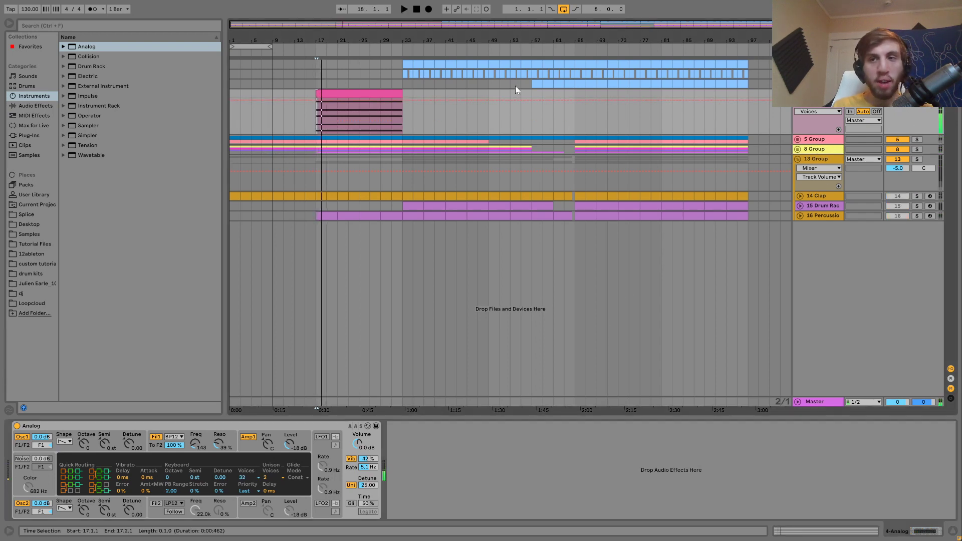
left_click(29, 106)
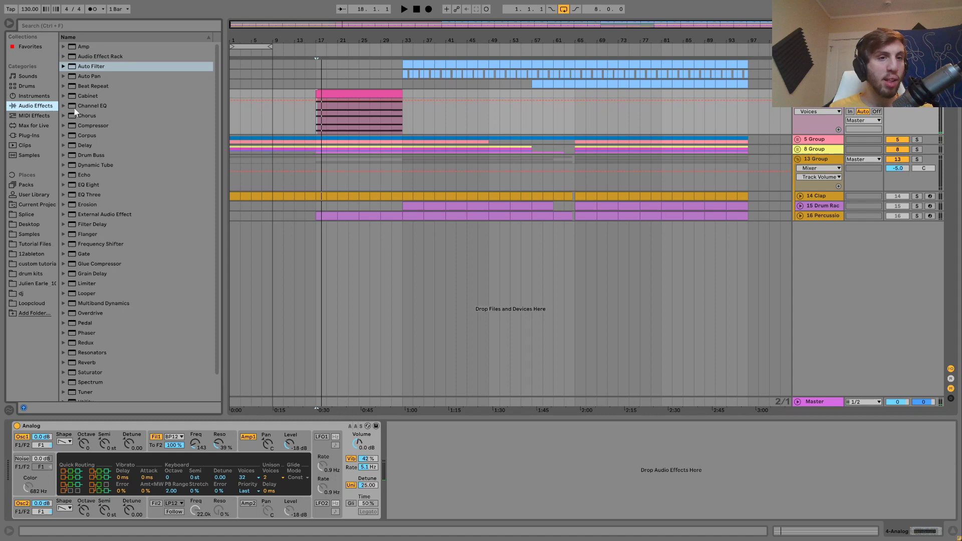
left_click(98, 66)
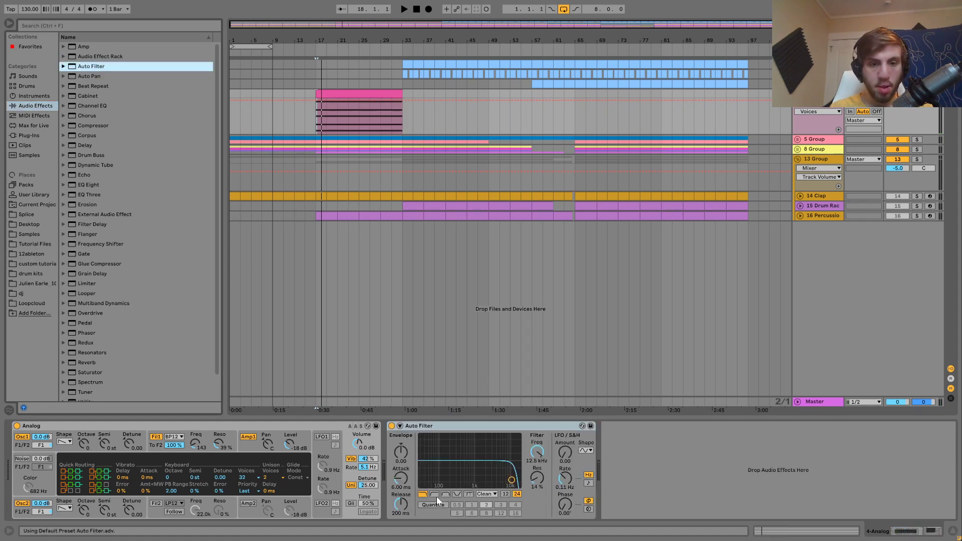
key("space")
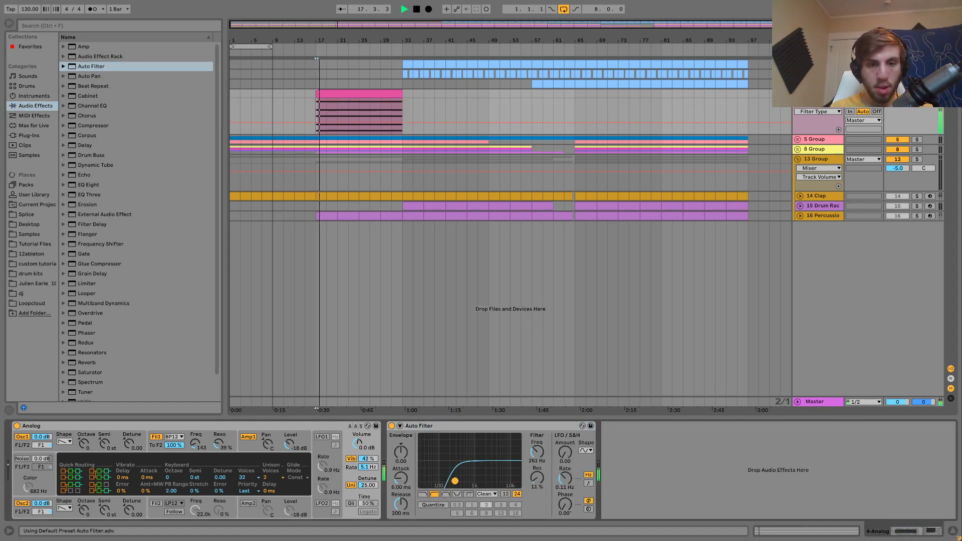
- Enable Analog's LFO1 and set its modulation of the Filter 1 frequency to 0.12 while auditioning the chord
left_click(319, 439)
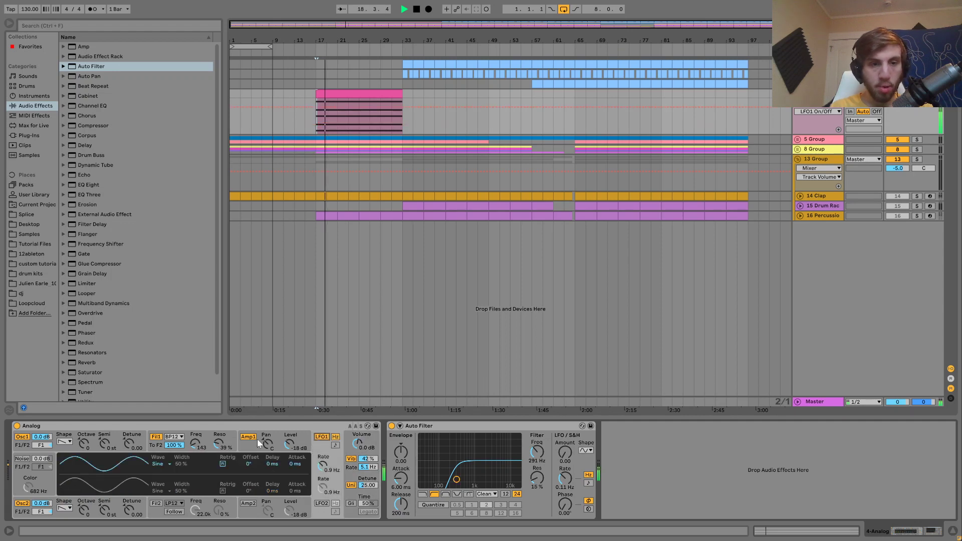
left_click(198, 439)
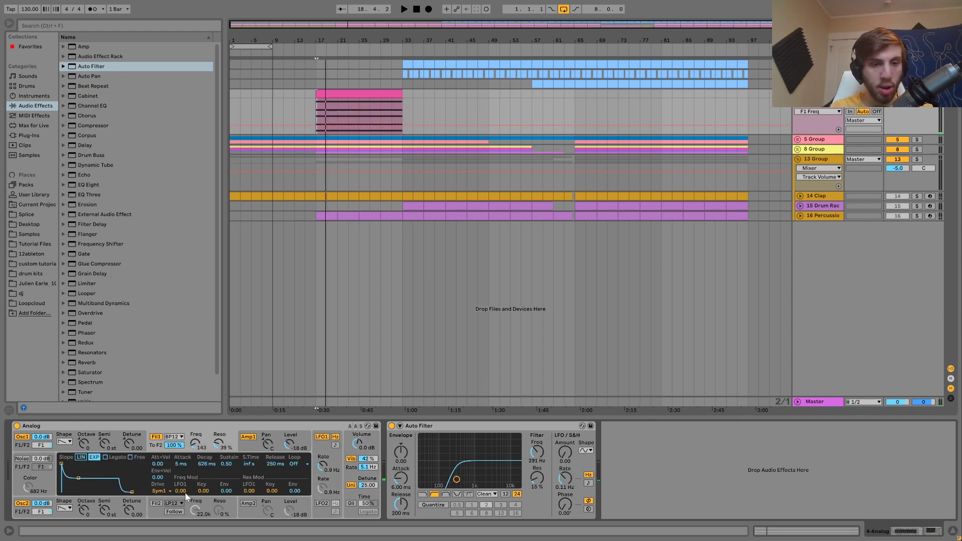
key("space")
key("Up")
key("Up")
key("Up")
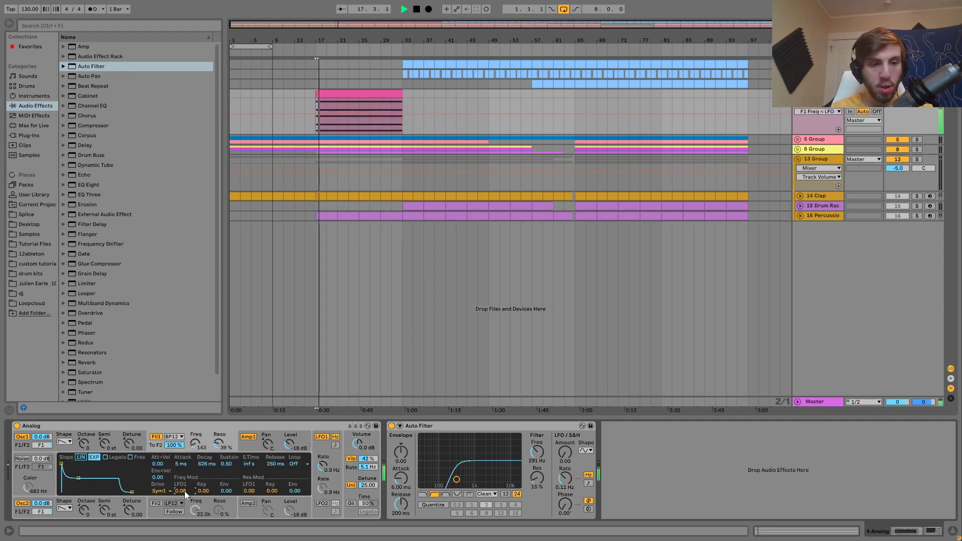
- Change Analog's Filter 1 to LP24 with frequency 275 and resonance 21%
mouse_move(196, 445)
left_mouse_down()
mouse_move(195, 425)
mouse_move(218, 462)
mouse_move(196, 456)
mouse_move(196, 440)
left_mouse_up()
left_click(174, 437)
left_click(185, 366)
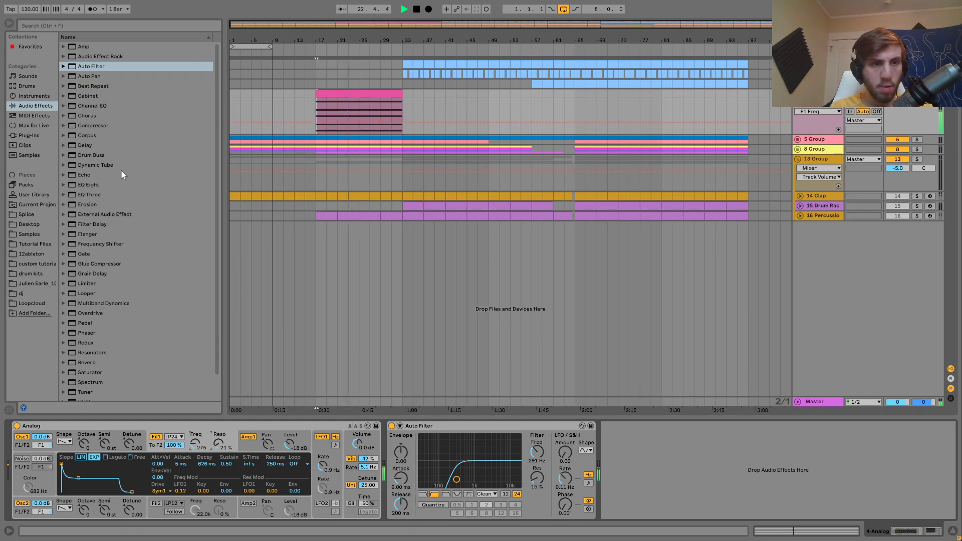
- Insert a Chorus between Analog and Auto Filter with modulation amount 2.75 ms and rate 0.76 Hz
left_click(85, 115)
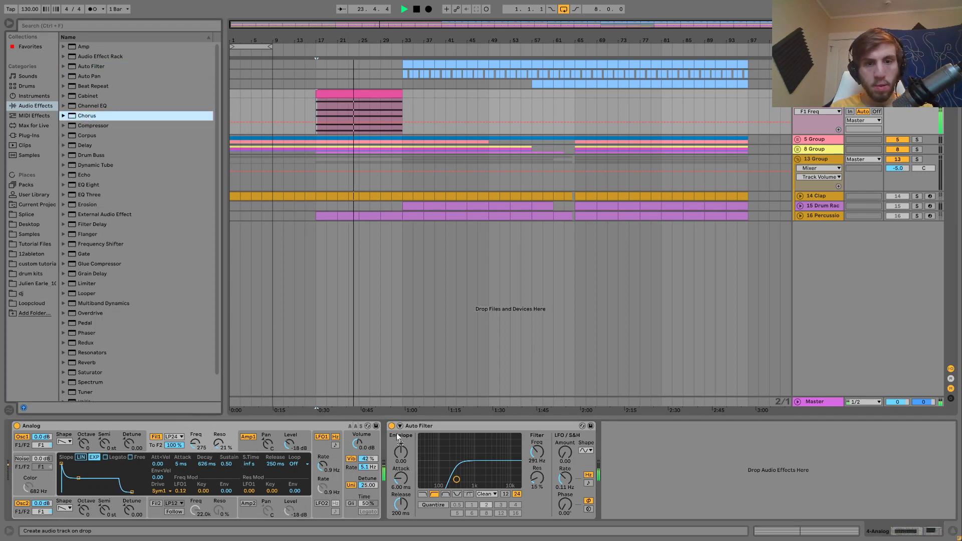
left_click(395, 434)
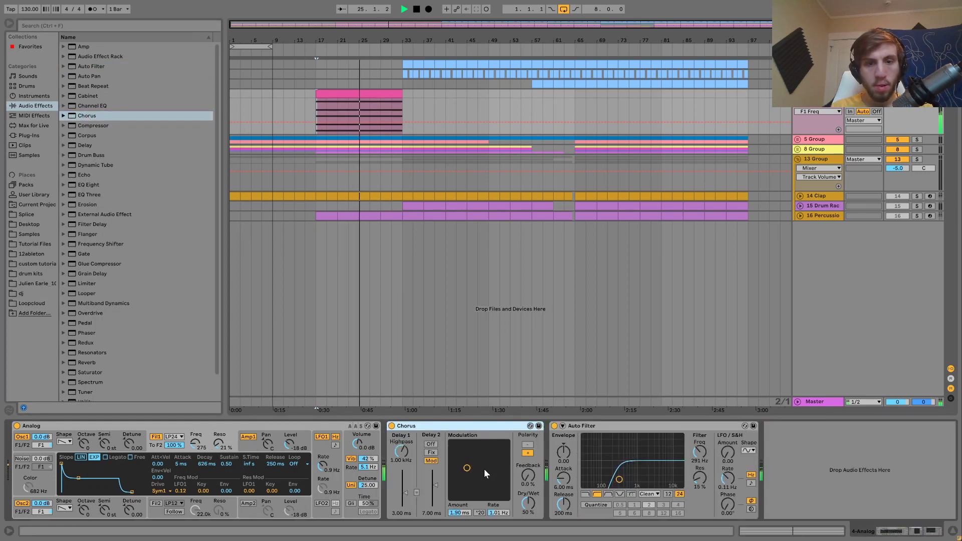
mouse_move(467, 468)
left_mouse_down()
mouse_move(459, 452)
mouse_move(465, 461)
left_mouse_up()
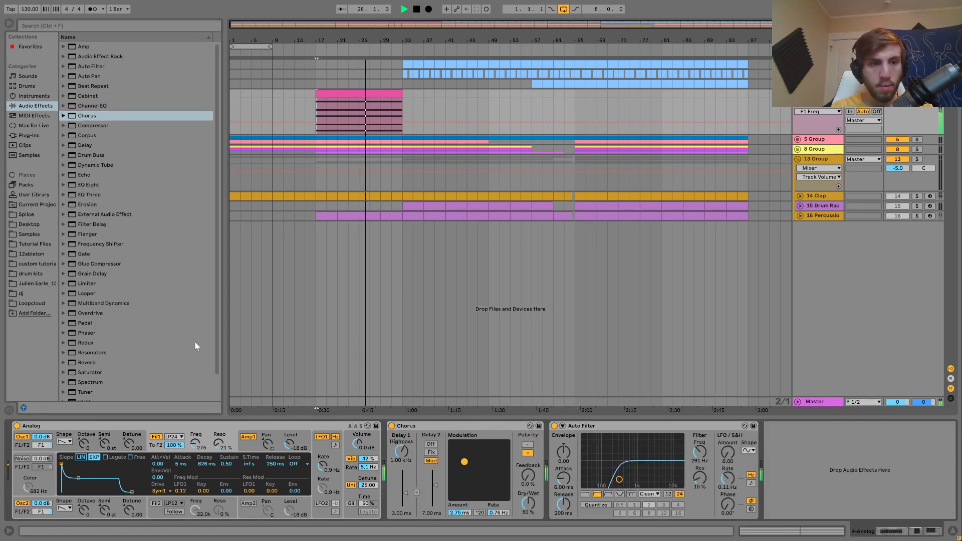
- Insert a Reverb between Chorus and Auto Filter with decay time 3.97 s and dry/wet 47%
left_click(87, 363)
left_click(579, 490)
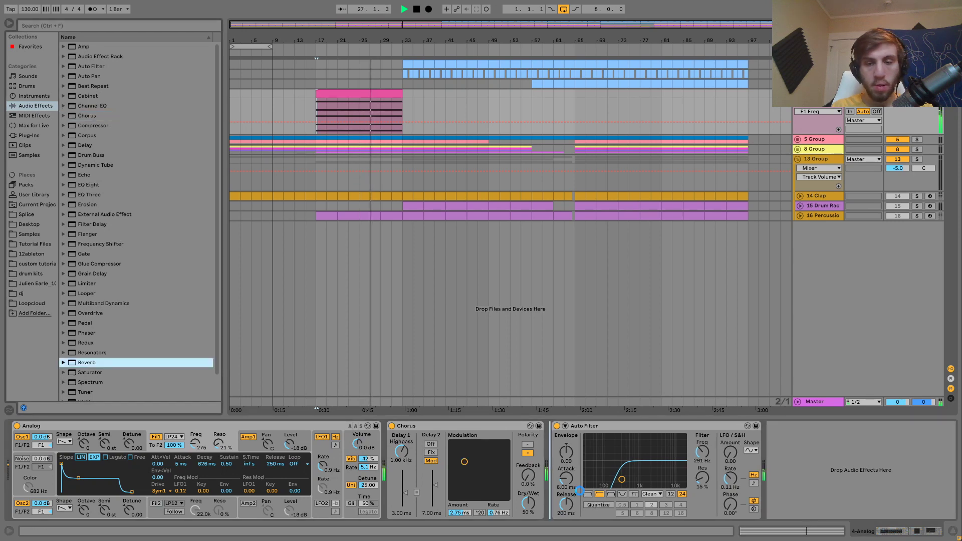
left_click_drag(689, 507, 689, 486)
left_click_drag(792, 506, 792, 510)
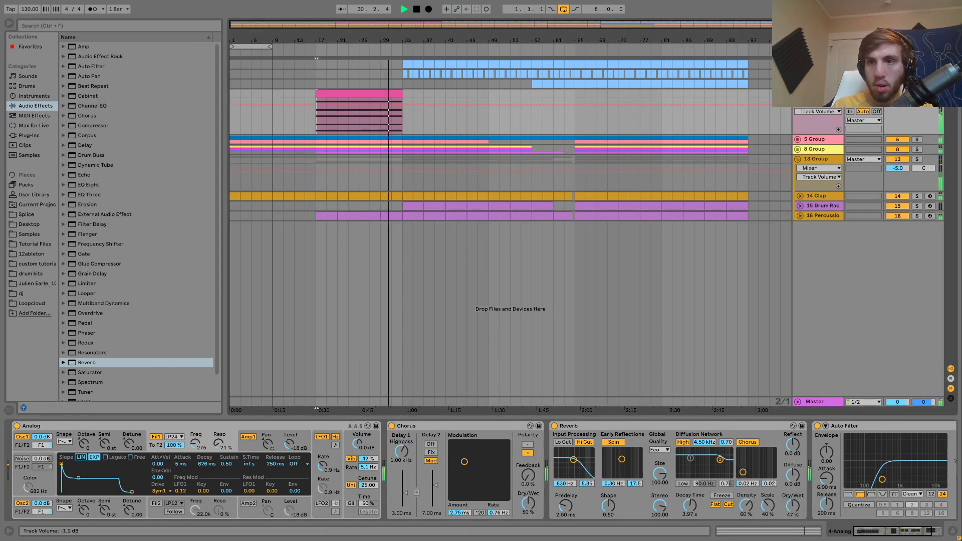
- Lower Analog's Filter 1 frequency while listening from bar 17, and start its automation at 86
left_click_drag(195, 444, 195, 454)
key("space")
key("space")
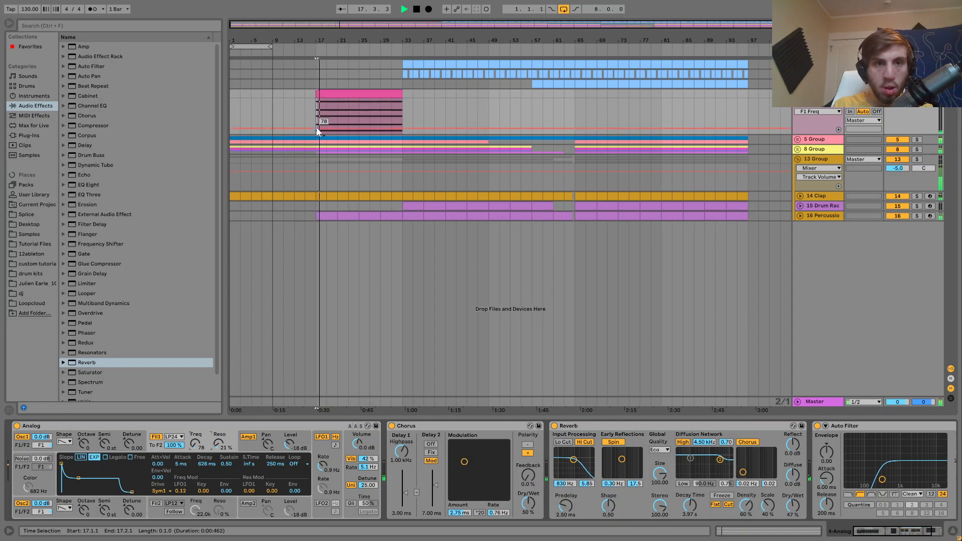
key("space")
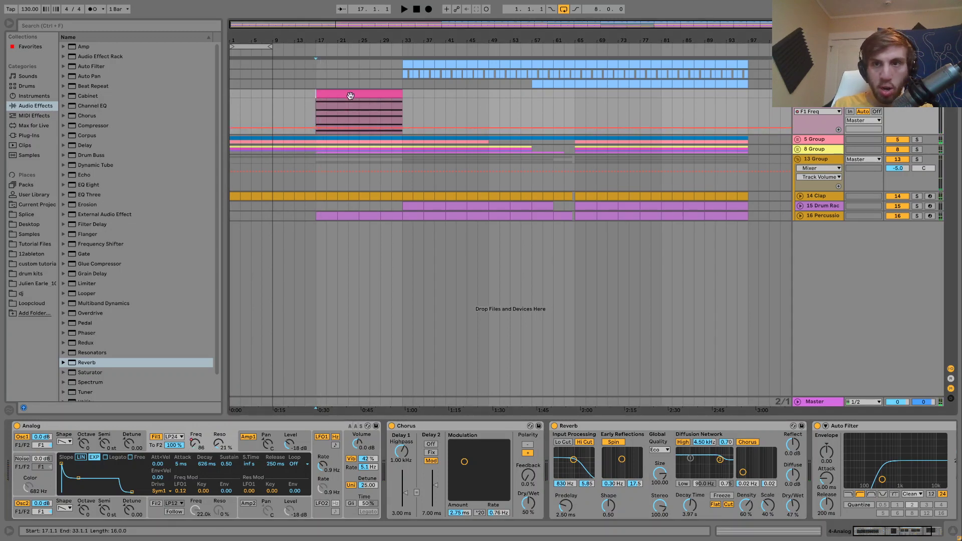
- Duplicate the 16-bar chord clip twice to fill through bar 64, and paste another copy at bar 81
left_click(357, 93)
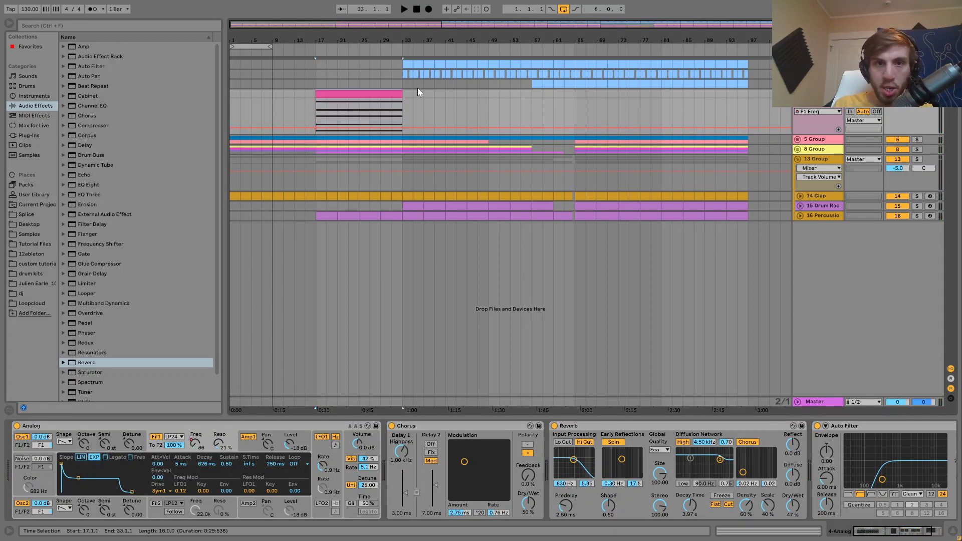
key("ctrl+d")
key("ctrl+d")
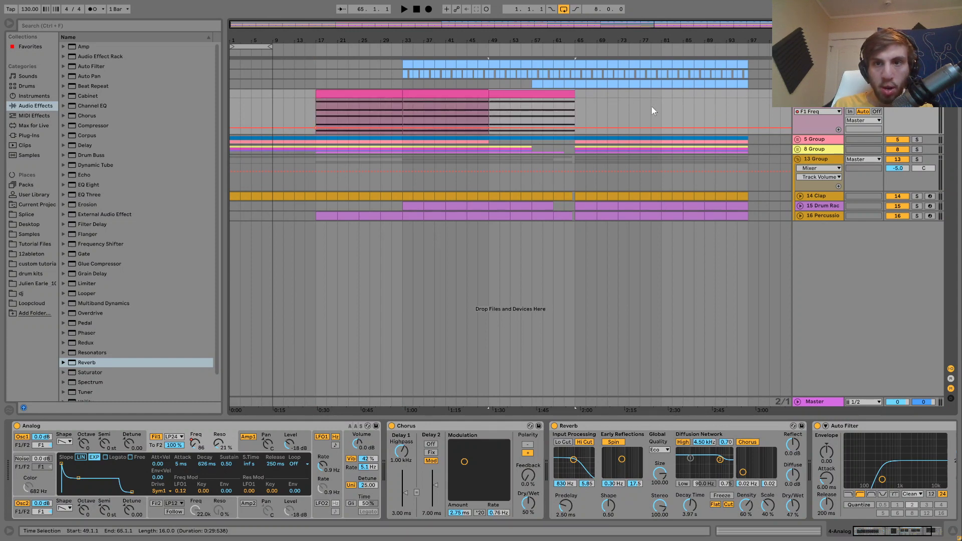
left_click(661, 95)
key("ctrl+v")
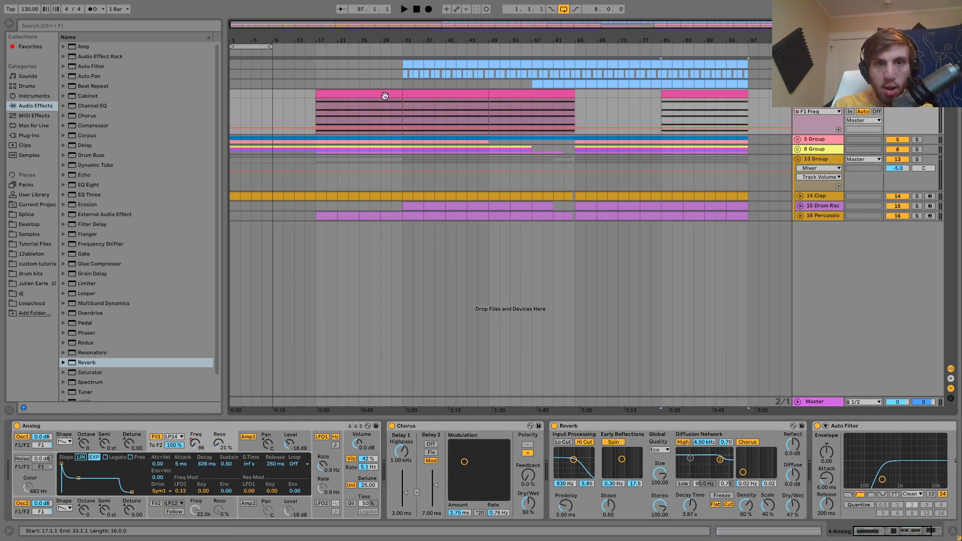
- Draw Filter 1 frequency automation on the Analog track rising from 86 at bar 17 to 3.3k at bar 49
left_click(335, 129)
key("space")
left_click_drag(419, 131, 476, 105)
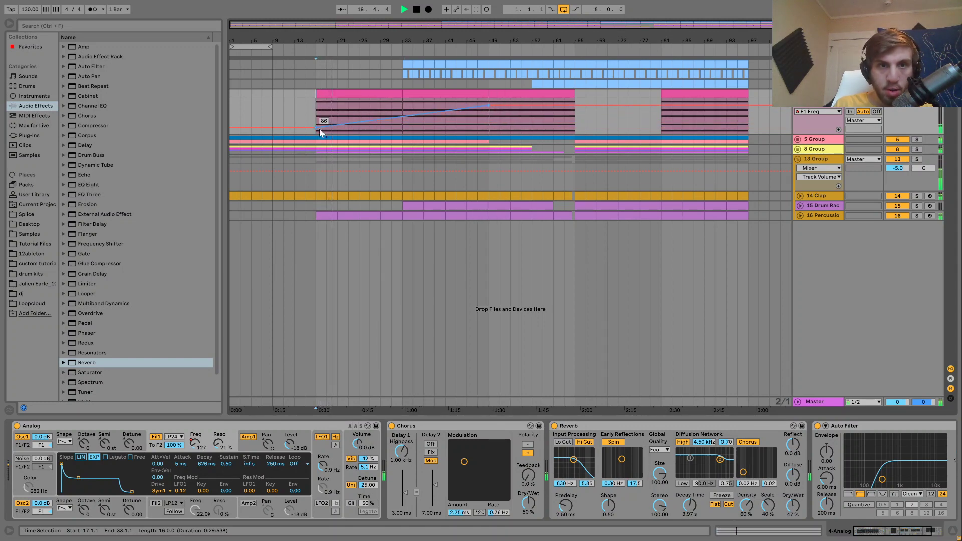
left_click(369, 109)
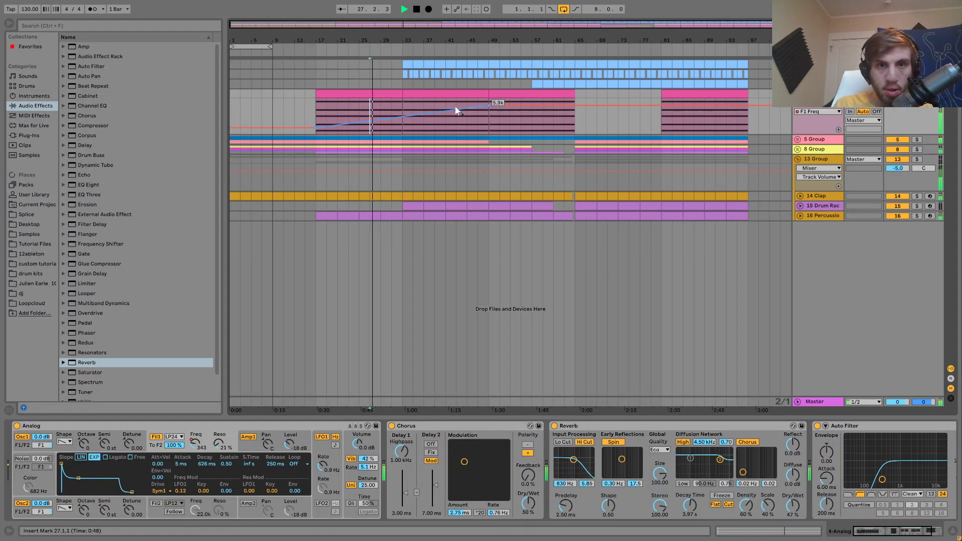
left_click(459, 124)
left_click_drag(488, 106, 488, 109)
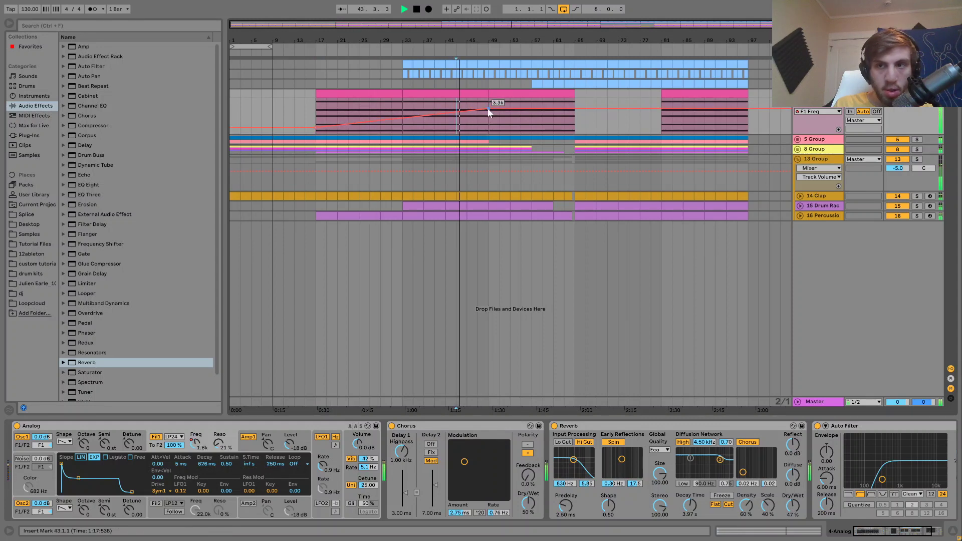
- Lower the Analog track's volume to -17.4 dB during playback
left_click(898, 102)
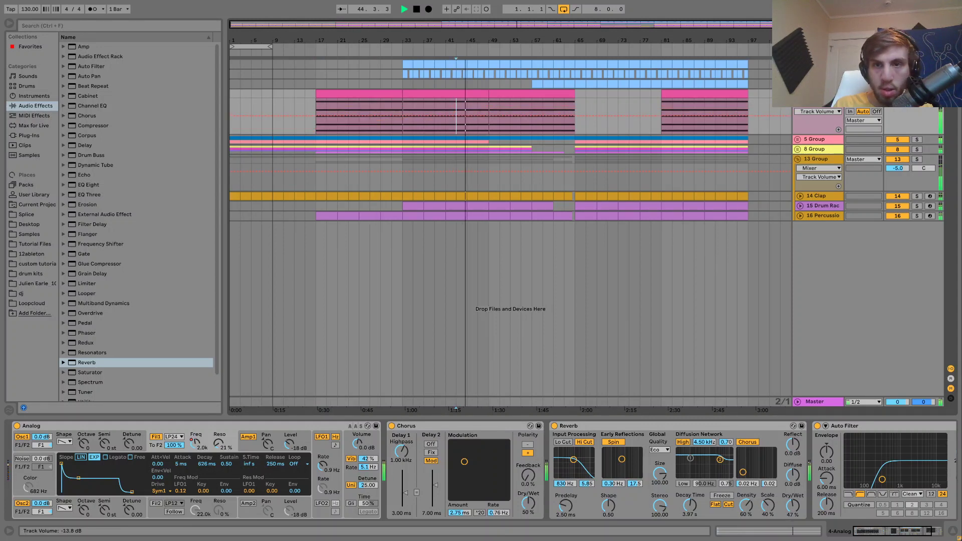
left_click(824, 104)
left_click(816, 116)
left_click_drag(897, 103, 898, 106)
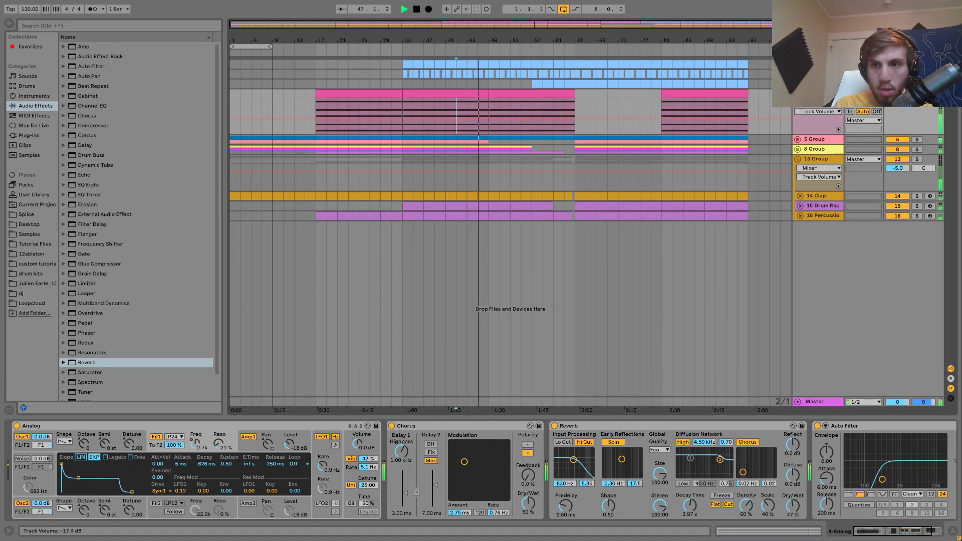
- Return to the Filter 1 frequency automation and make it fall from bar 49 to a low value at bar 65
left_click(817, 111)
left_click(813, 121)
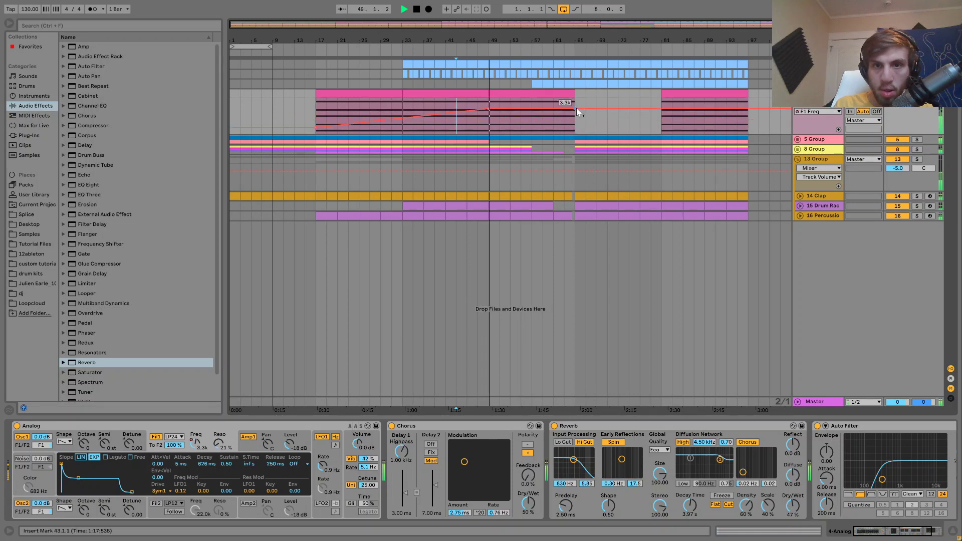
left_click_drag(575, 108, 575, 124)
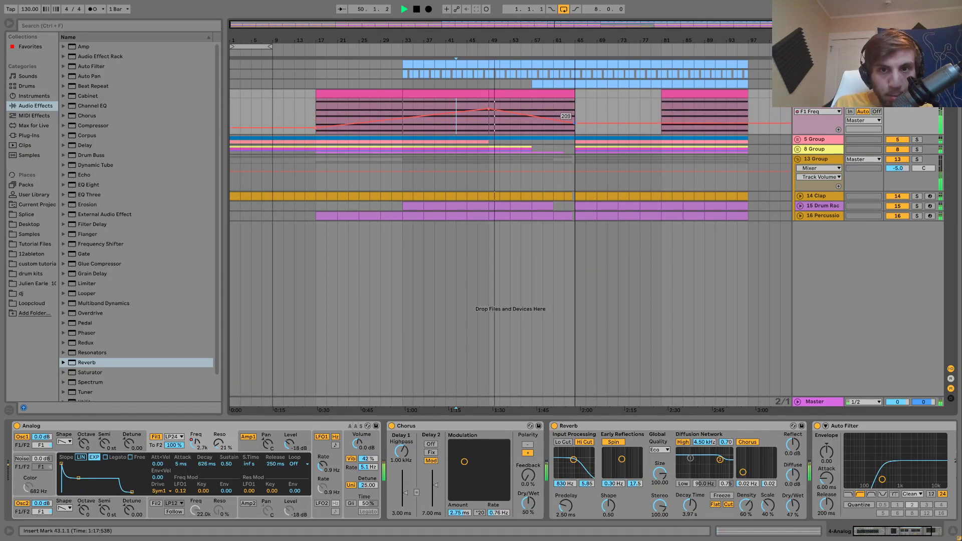
key("space")
left_click(87, 124)
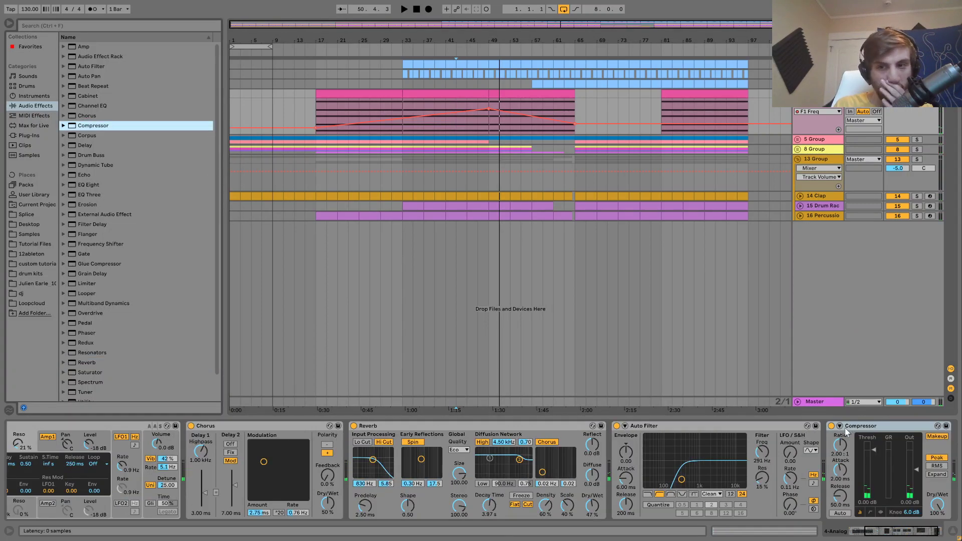
left_click(840, 427)
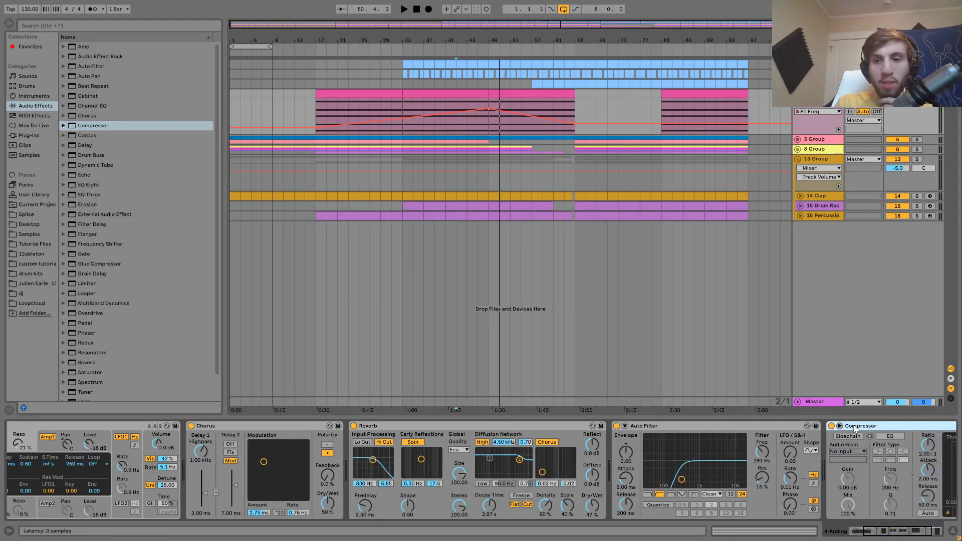
key("Delete")
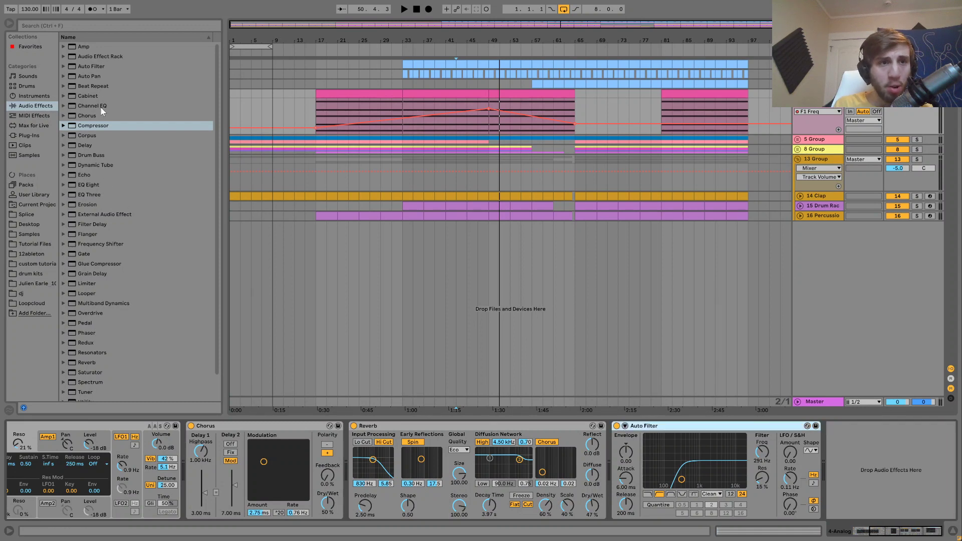
- Add an Auto Pan after Auto Filter on the Analog track and listen from bar 43 with it bypassed
left_click(93, 78)
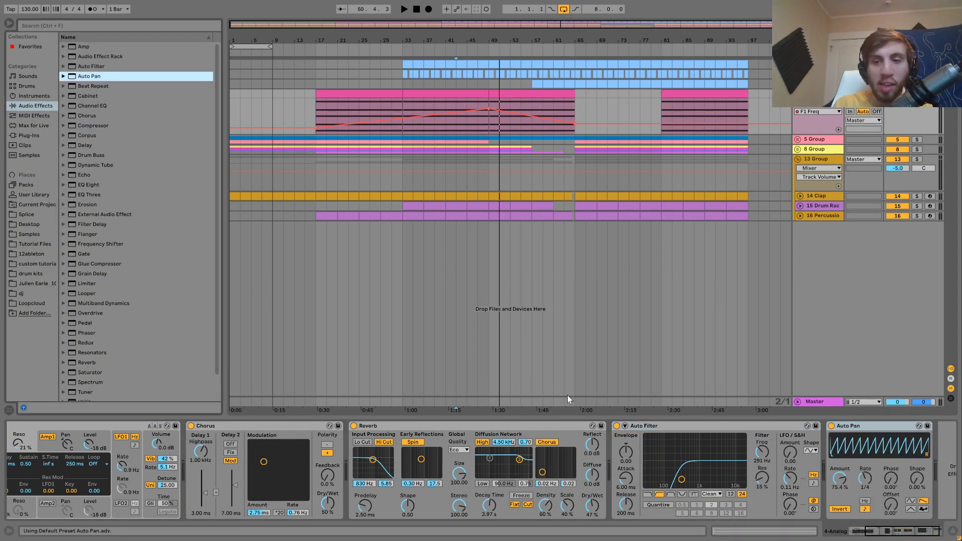
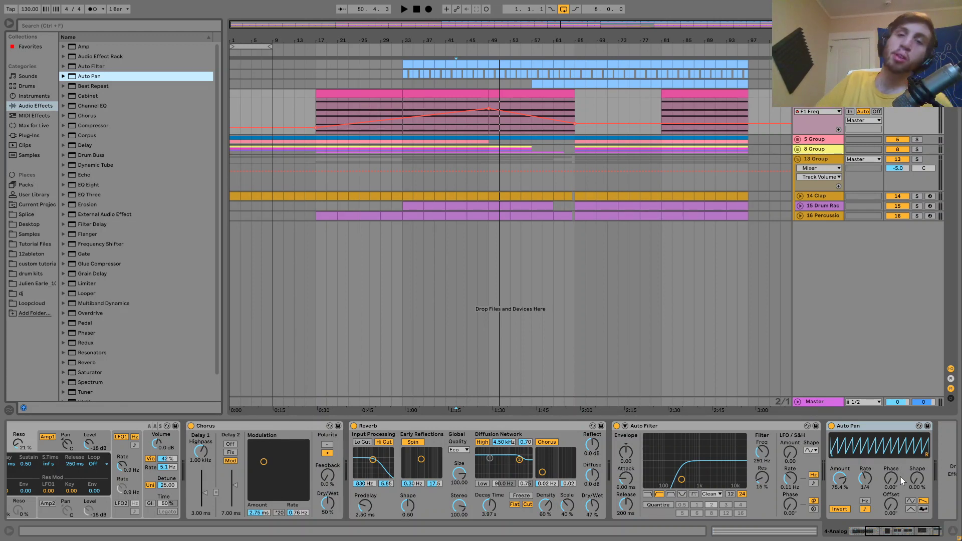
left_click(832, 426)
key("space")
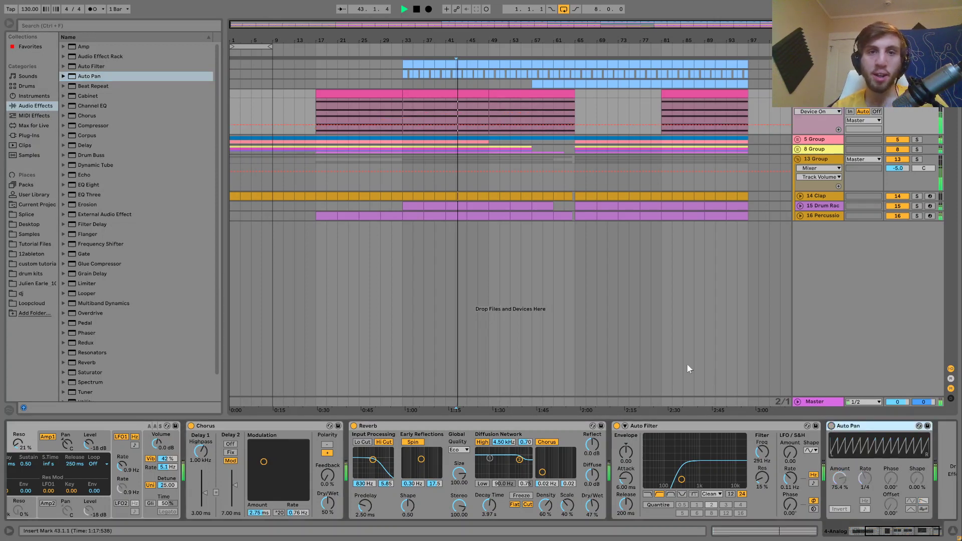
key("space")
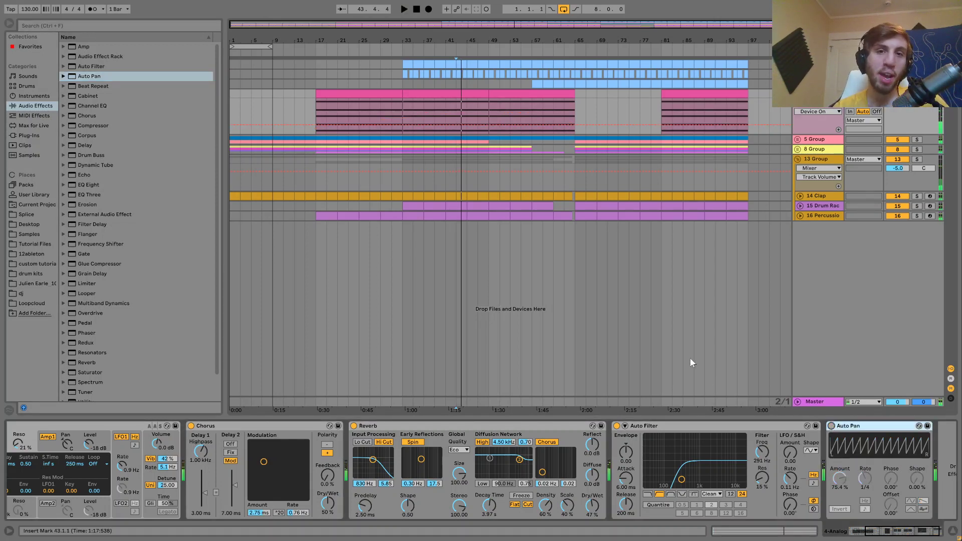
key("space")
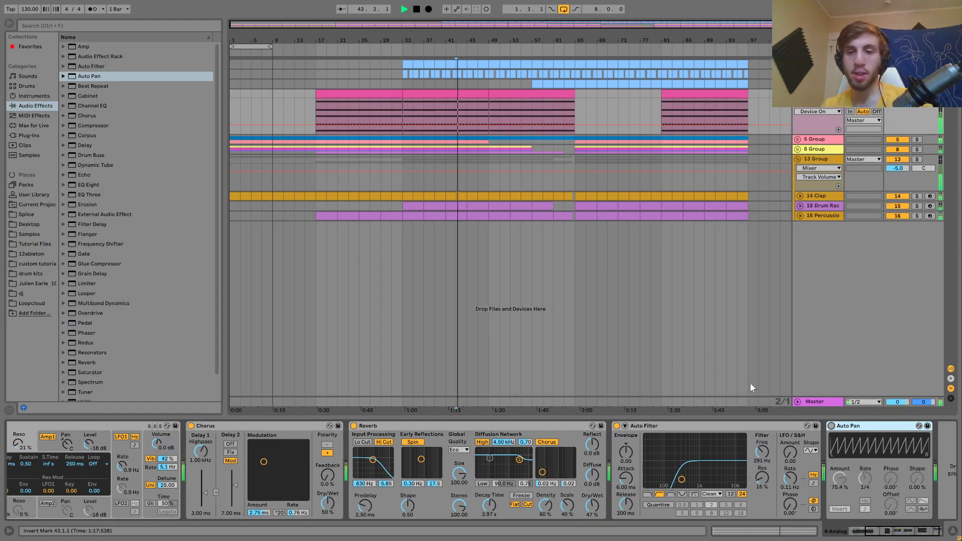
- Re-enable the Auto Pan and lower the Analog track's volume to -18.2 dB
left_click(831, 425)
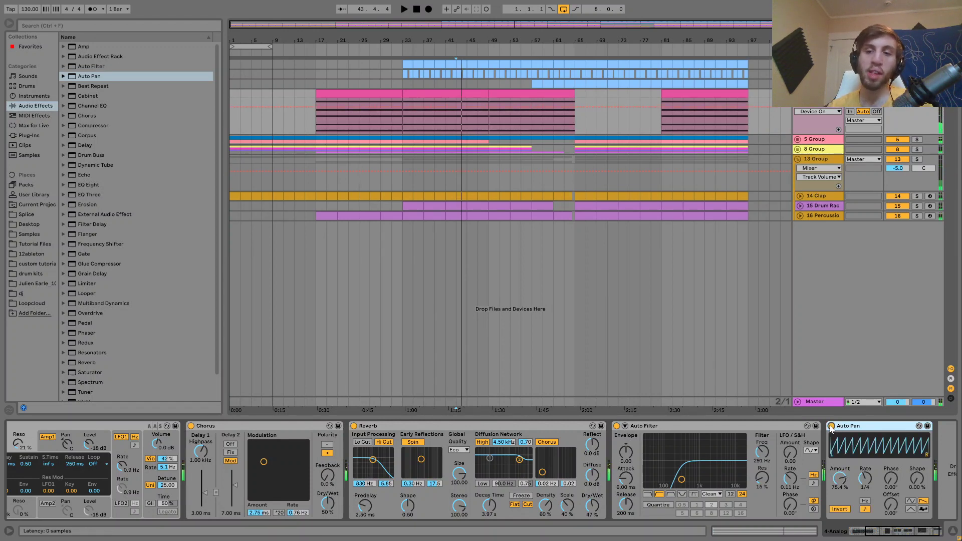
left_click(897, 103)
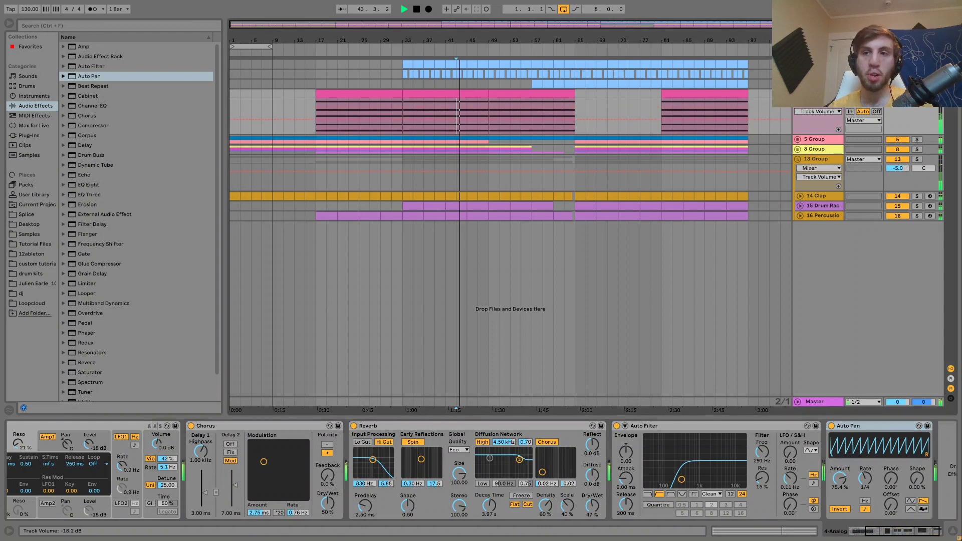
- Play from bar 49 and lower the Analog's Filter 1 frequency automation point at bar 65 to 30
key("space")
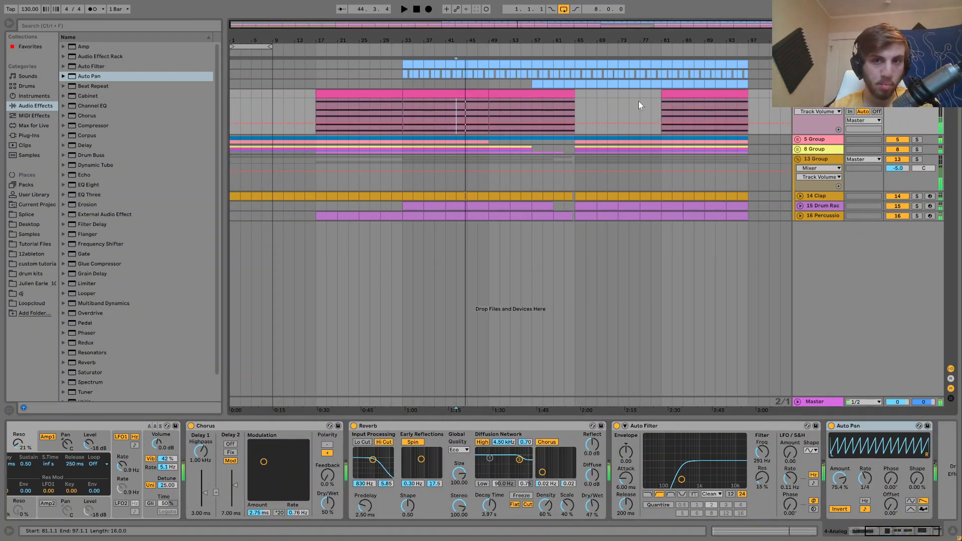
left_click(489, 109)
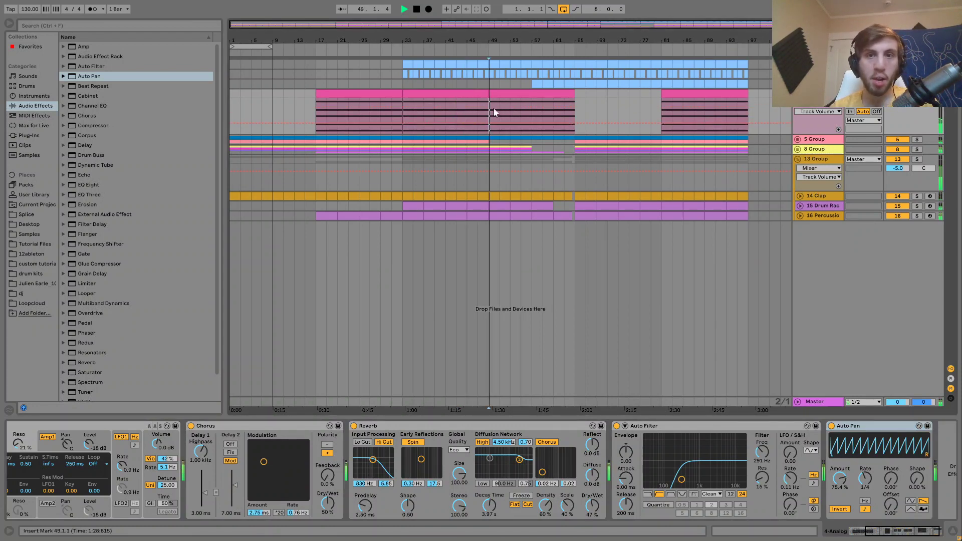
key("space")
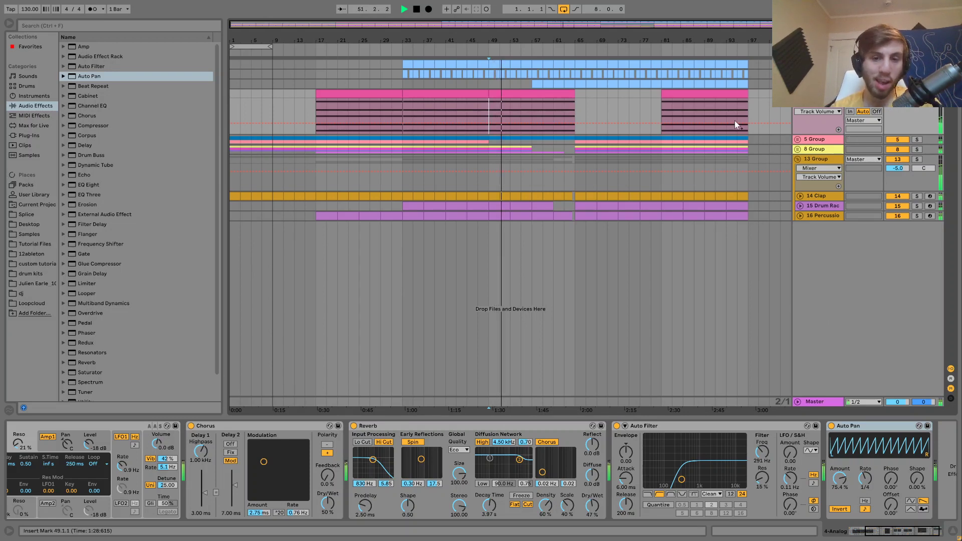
scroll(248, 480, "left", 2)
scroll(249, 485, "left", 5)
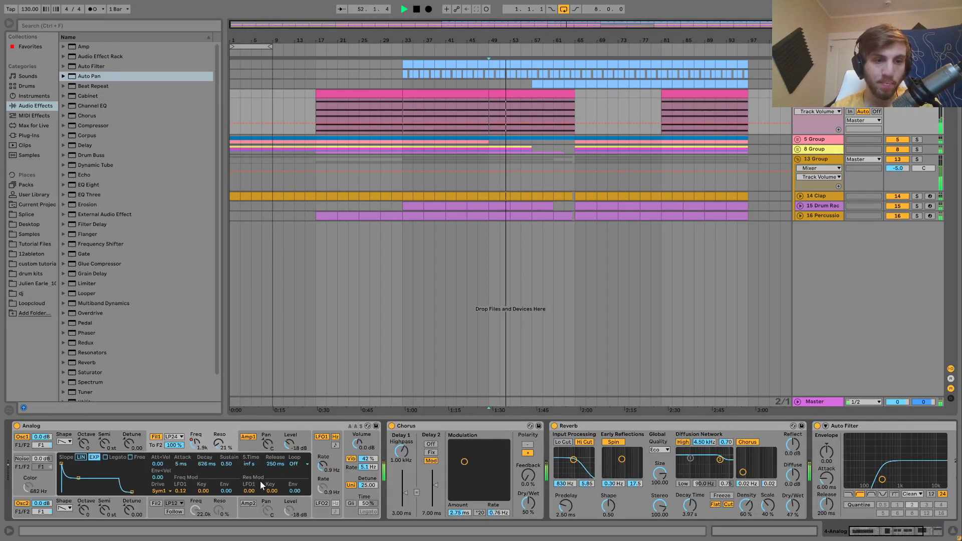
left_click(197, 448)
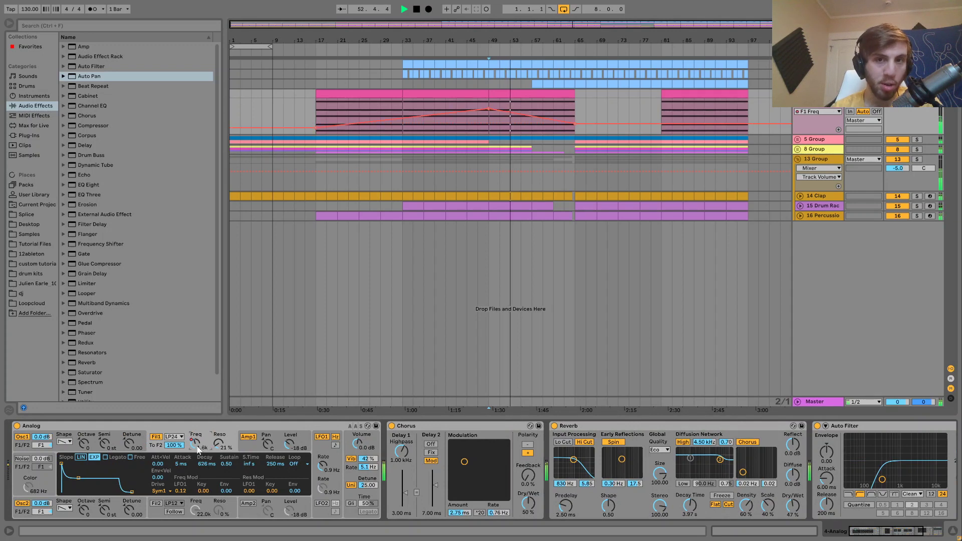
left_click(574, 123)
left_click_drag(575, 123, 574, 126)
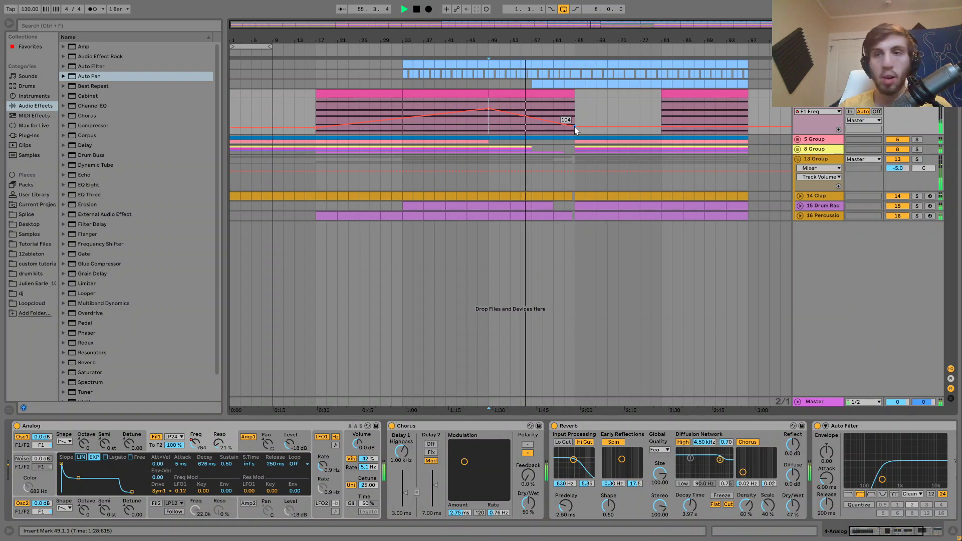
left_click_drag(574, 127, 574, 126)
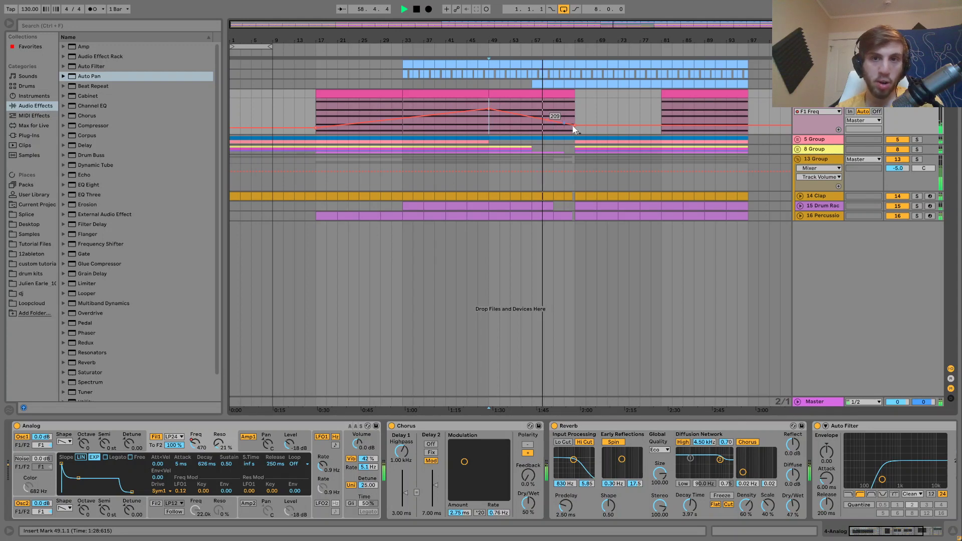
left_click_drag(576, 125, 575, 131)
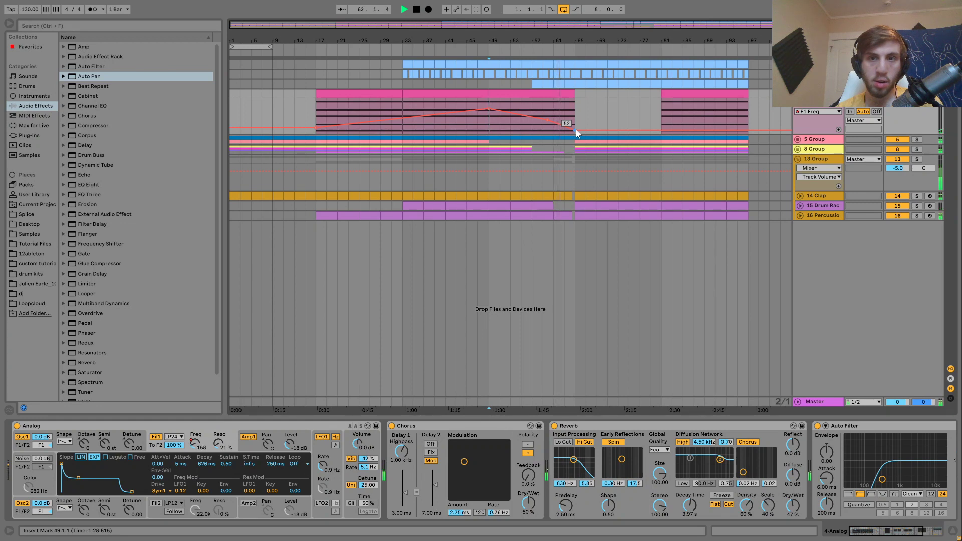
left_click_drag(576, 130, 576, 133)
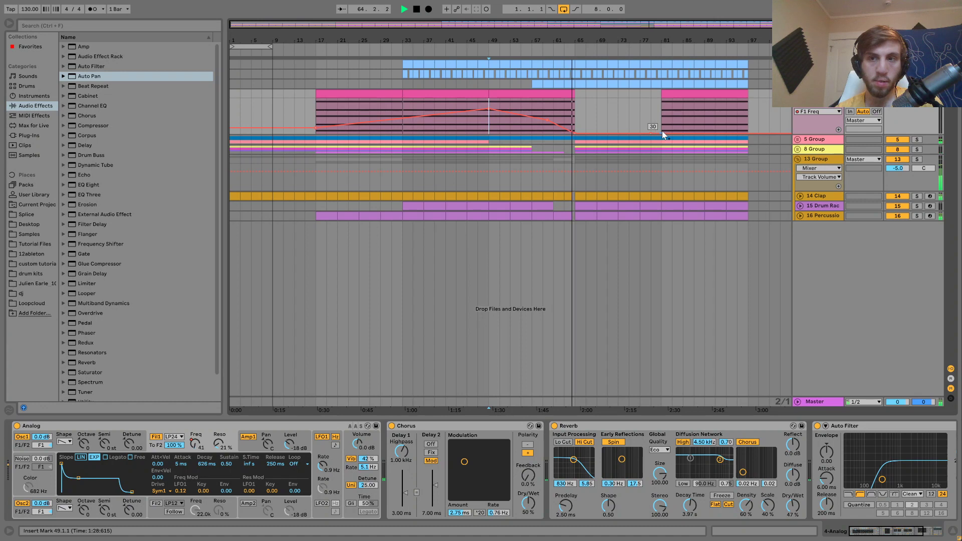
- Raise the Filter 1 frequency automation at bar 81 and at bar 17, auditioning the opening of the pad from bar 15
left_click_drag(663, 132, 662, 114)
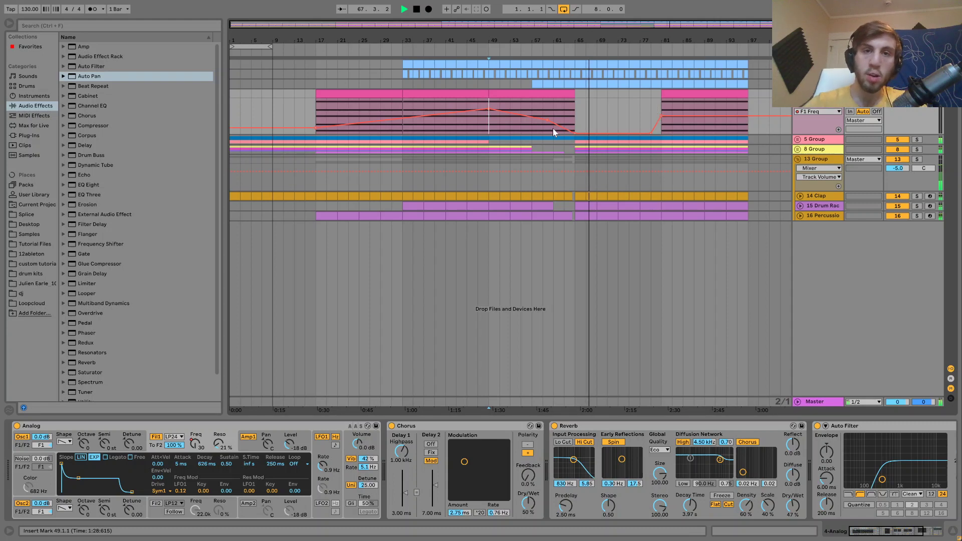
left_click(357, 104)
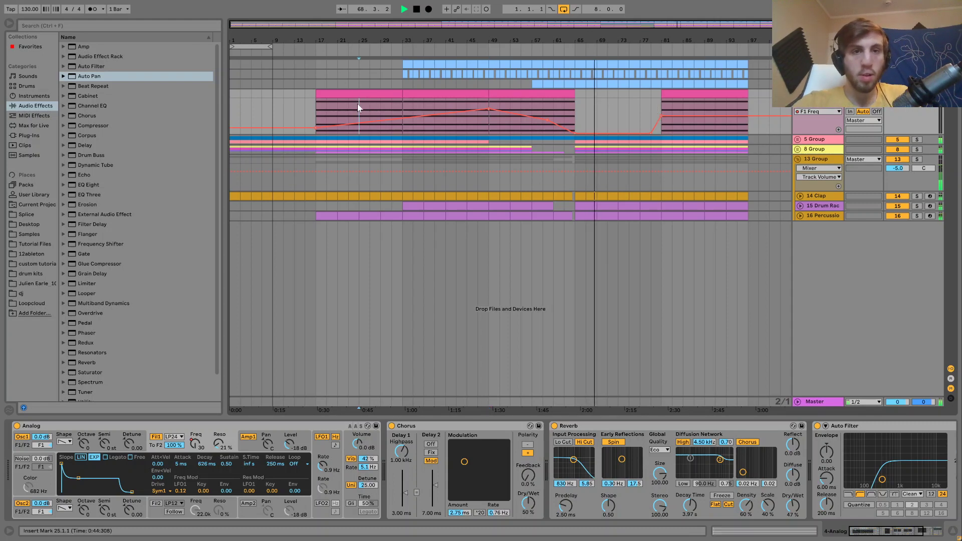
left_click(315, 111)
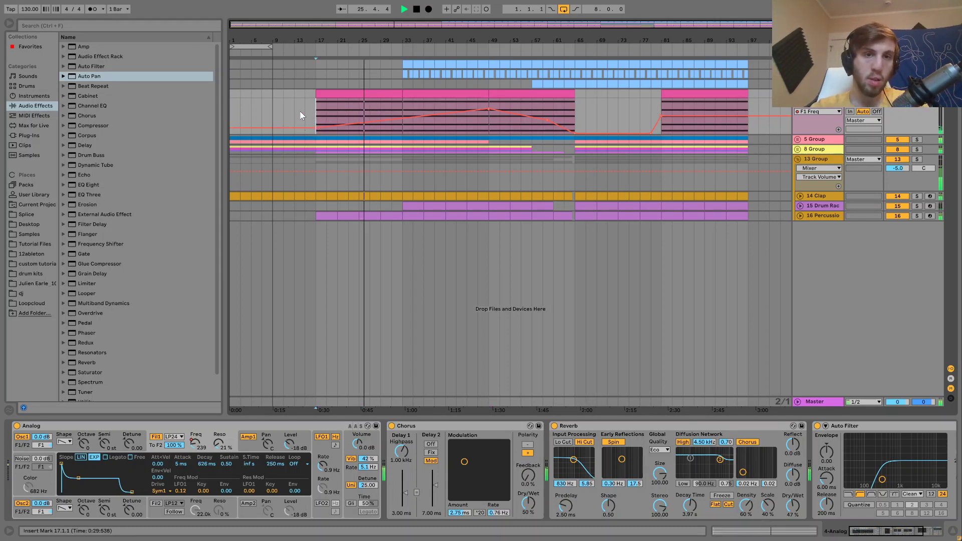
left_click(301, 111)
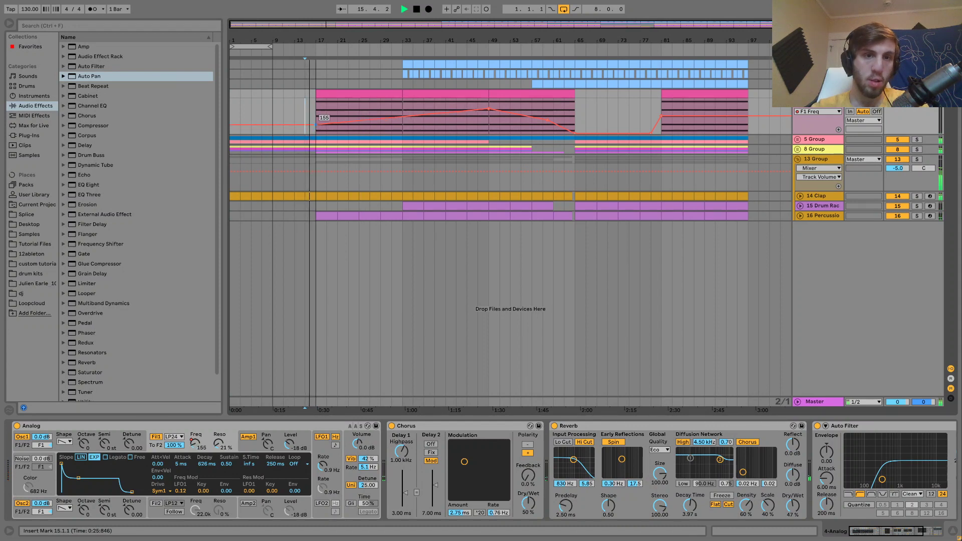
mouse_move(317, 125)
left_mouse_down()
mouse_move(317, 114)
mouse_move(319, 121)
left_mouse_up()
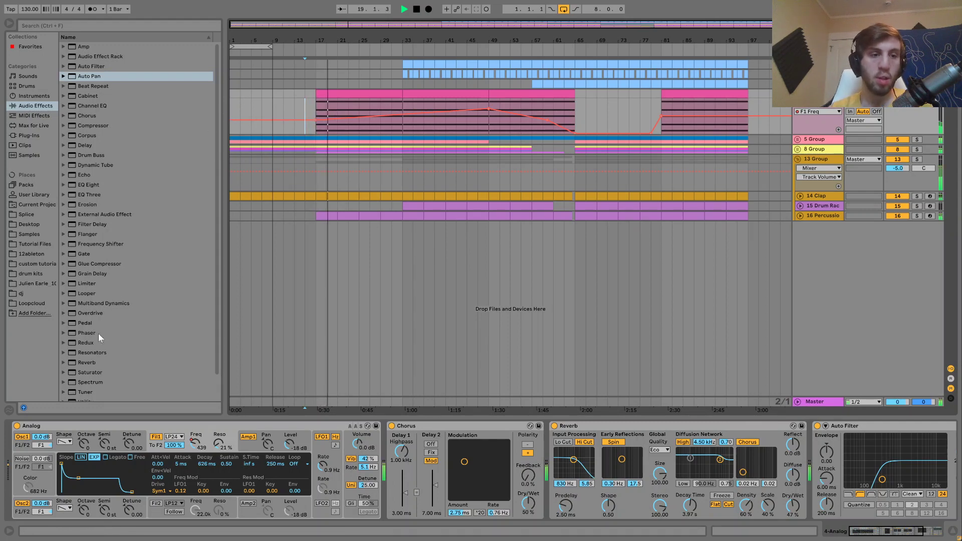
- Set the Analog's LFO 1 rate to 1.1 Hz
scroll(87, 379, "down", 1)
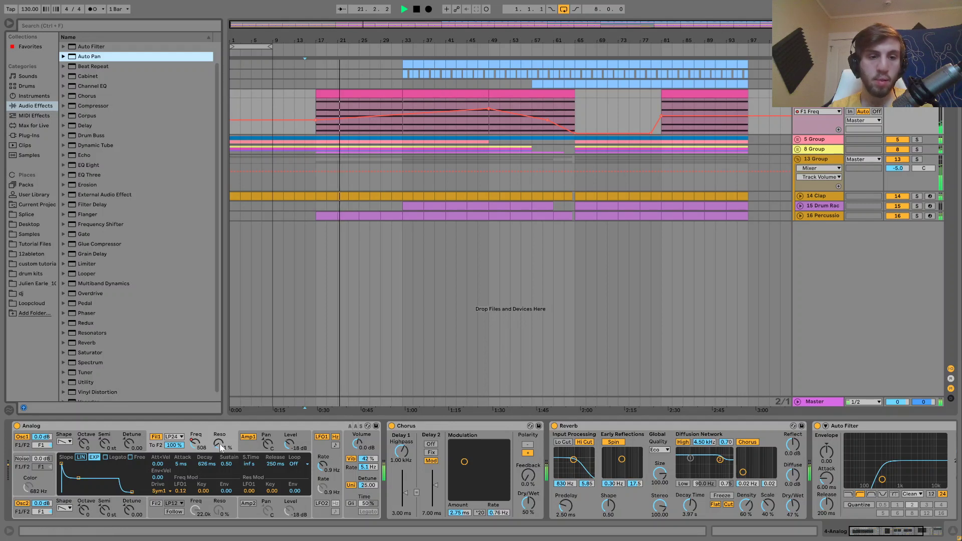
left_click(242, 444)
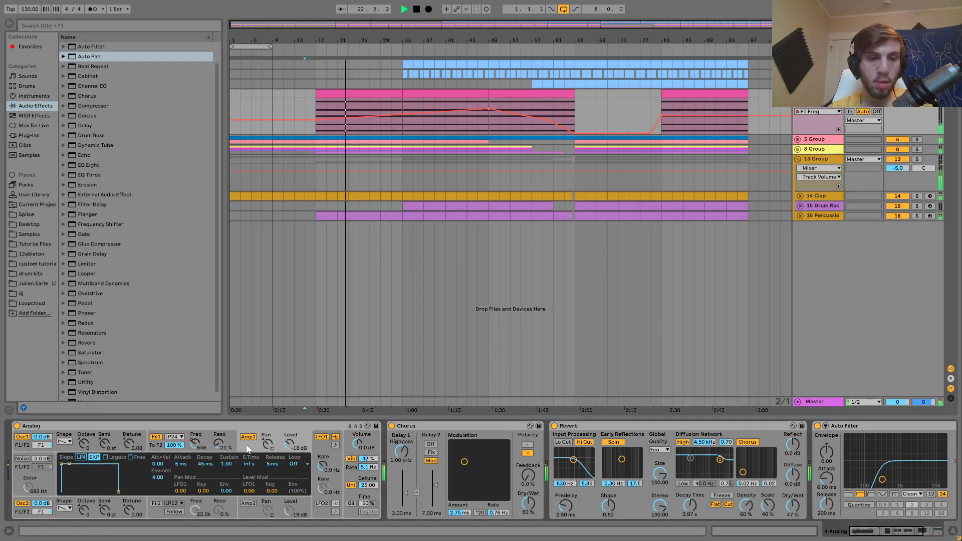
left_click(212, 432)
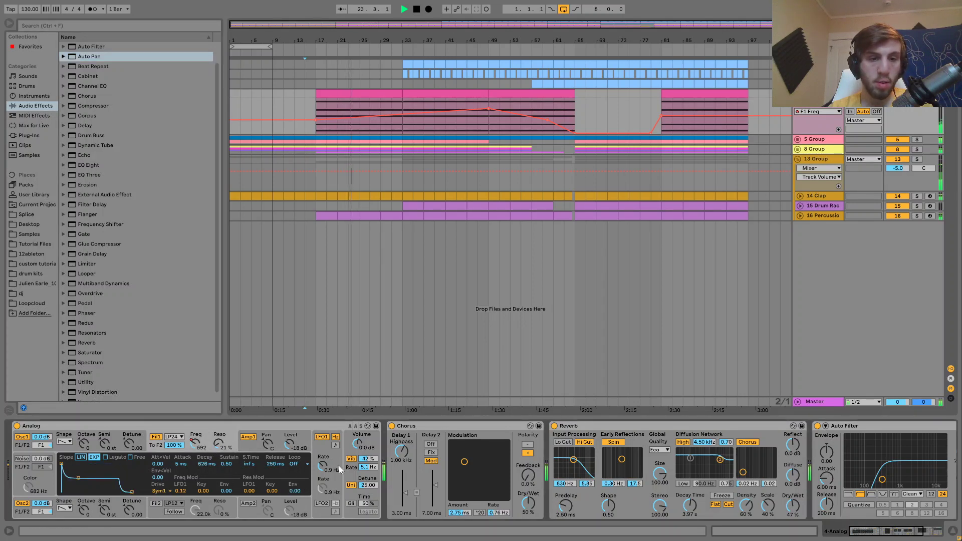
left_click_drag(327, 470, 324, 467)
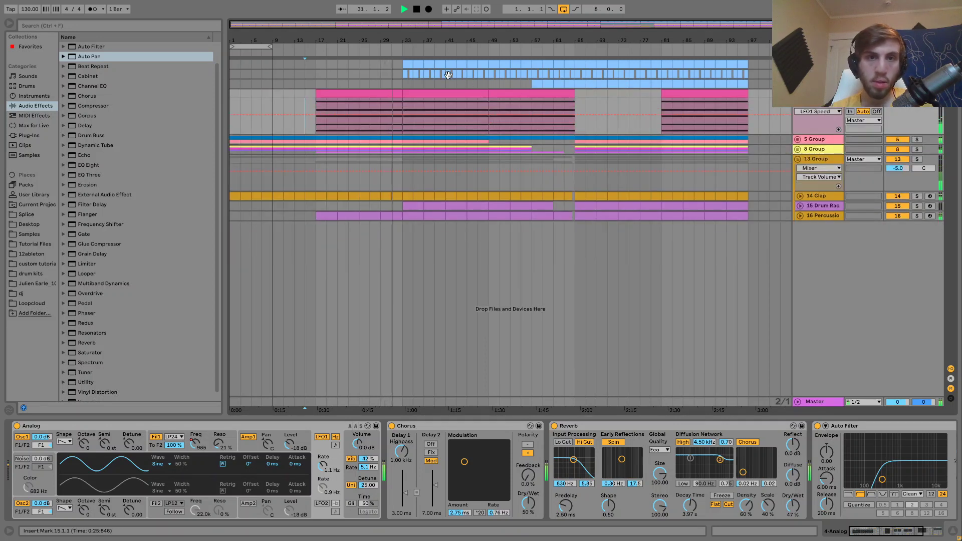
- Copy the second Operator track's one-bar clip from bar 33 to bar 17 and duplicate it at bar 25
left_click(446, 75)
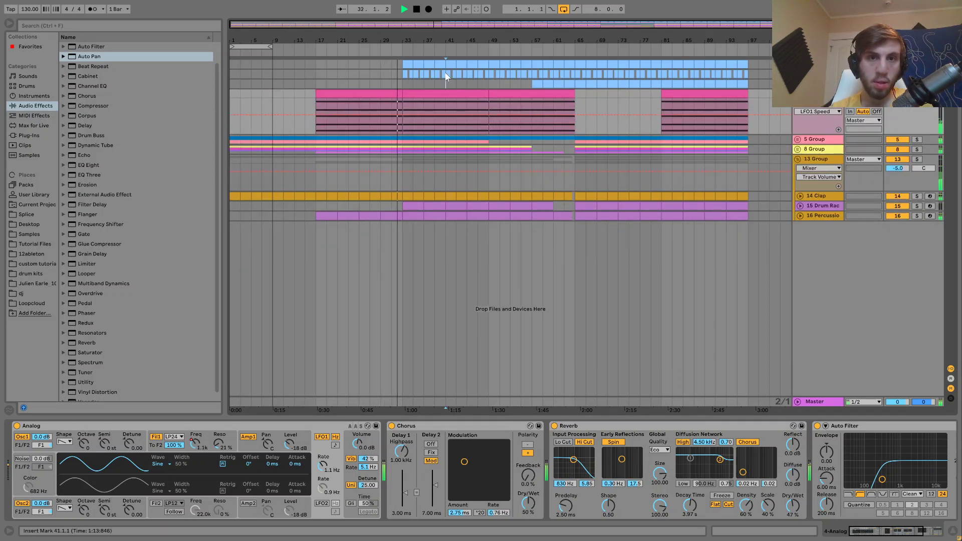
mouse_move(445, 73)
left_mouse_down()
mouse_move(443, 61)
mouse_move(443, 84)
left_mouse_up()
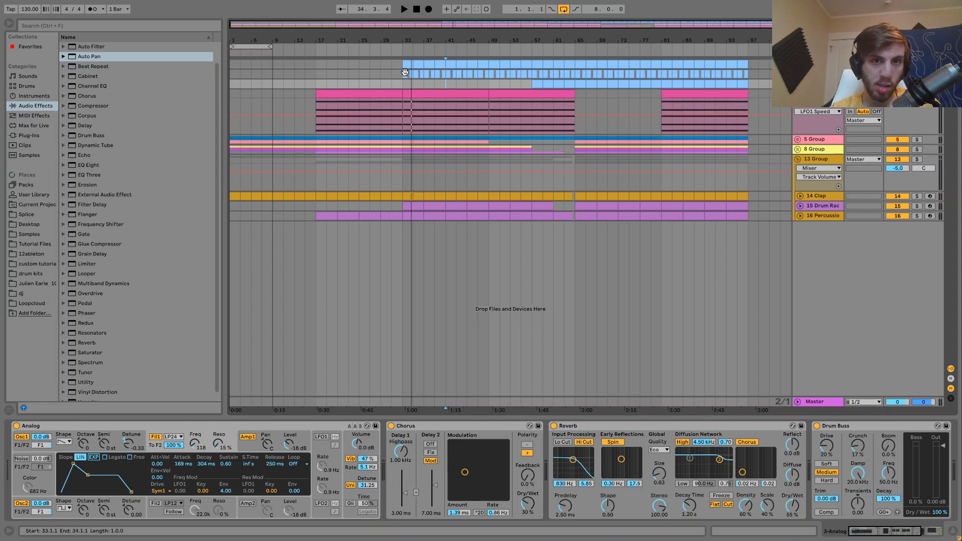
left_click_drag(405, 72, 318, 74)
left_click(362, 74, "shift")
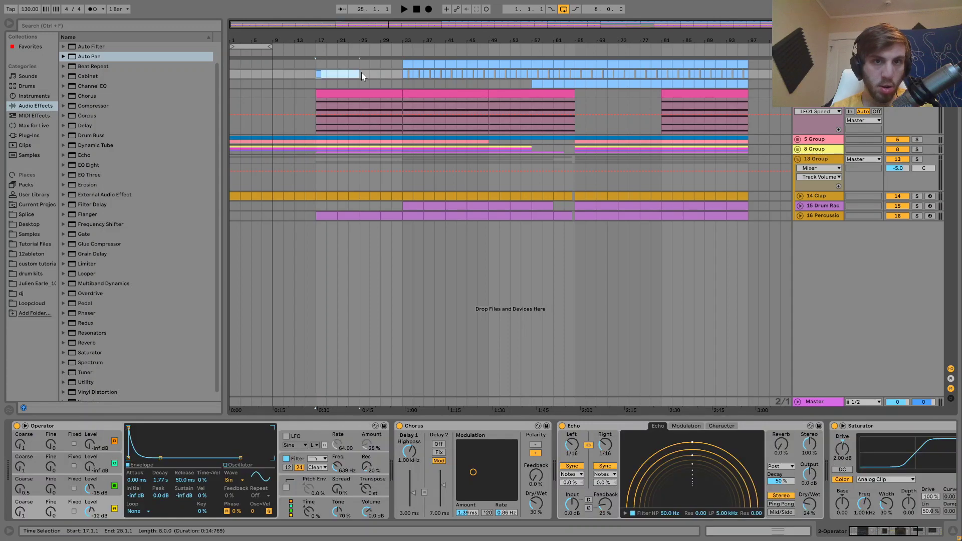
key("ctrl+d")
- Copy the first Operator track's clip to bars 21 and 29, and listen from bar 17
left_click_drag(410, 64, 342, 65)
left_click(316, 61)
key("space")
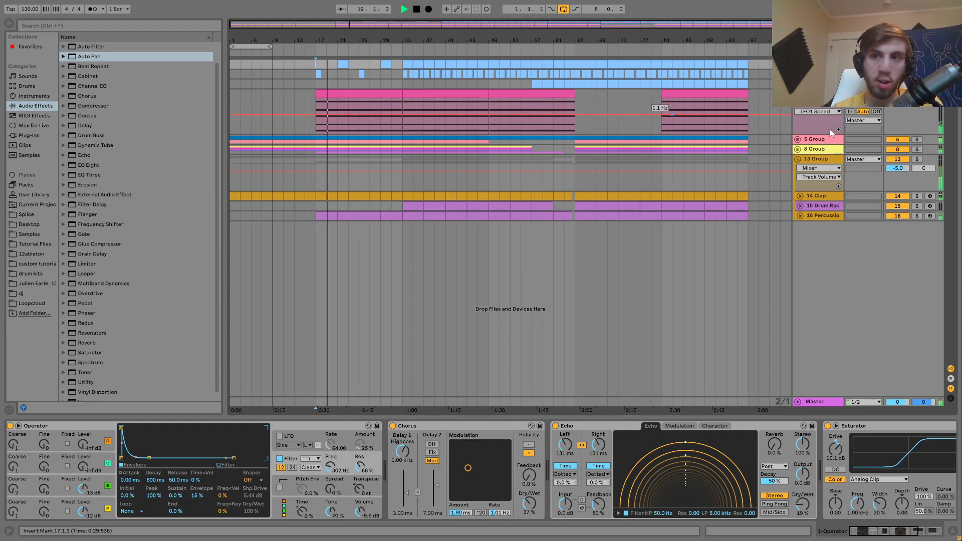
- Add a Saturator with 5.14 dB Drive after Reverb on the Analog track and listen from bar 45
left_click(820, 95)
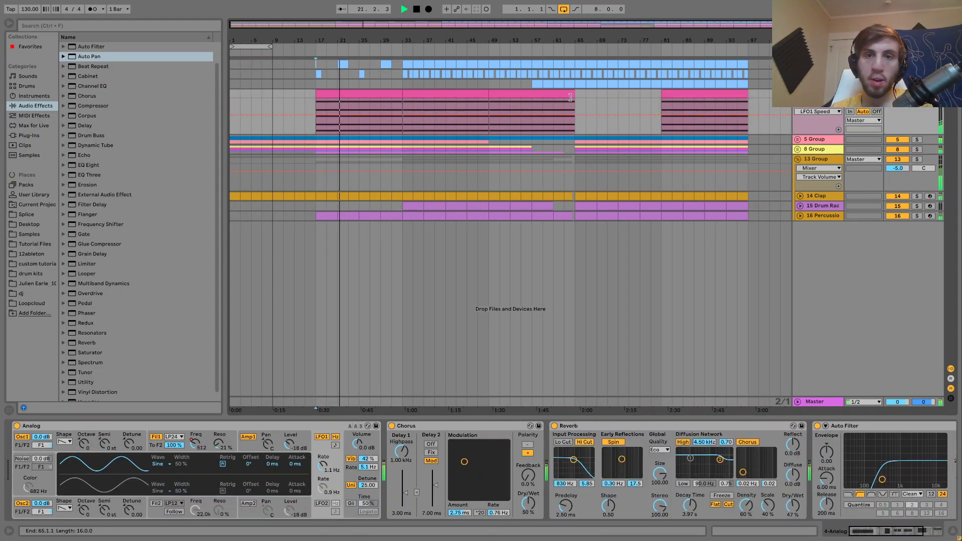
left_click(464, 130)
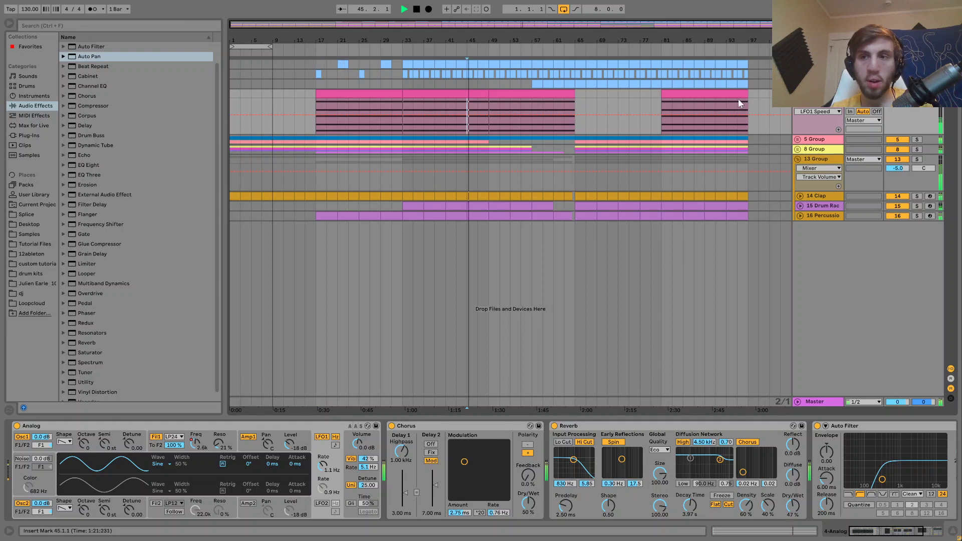
left_click(896, 103)
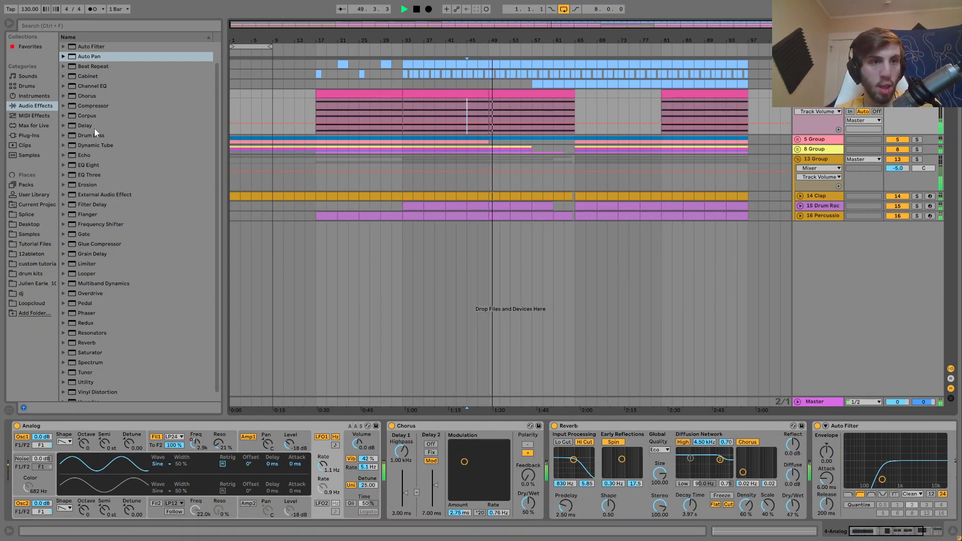
left_click_drag(90, 352, 778, 436)
key("space")
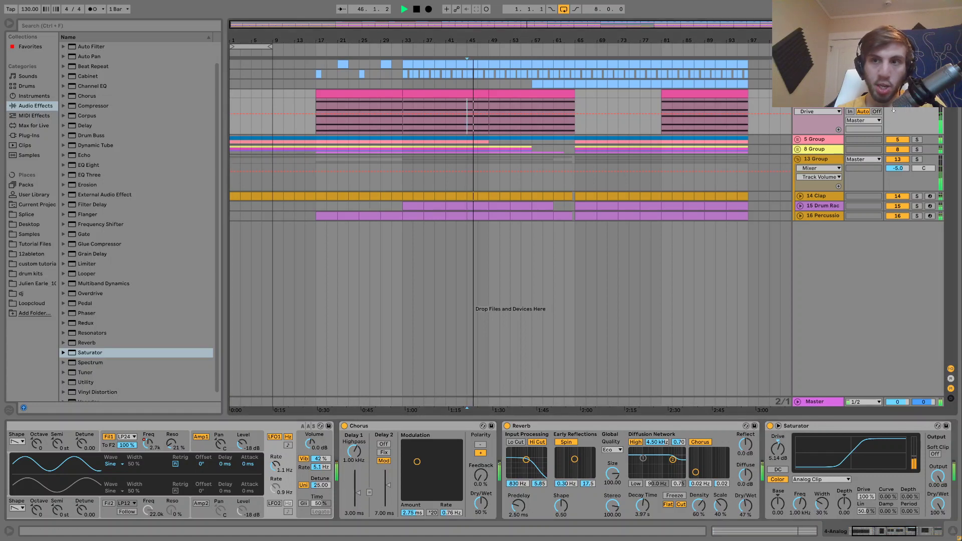
- Show the Analog track's volume automation, then unfold 8 Group and set its volume to -7.0 dB
left_click(870, 130)
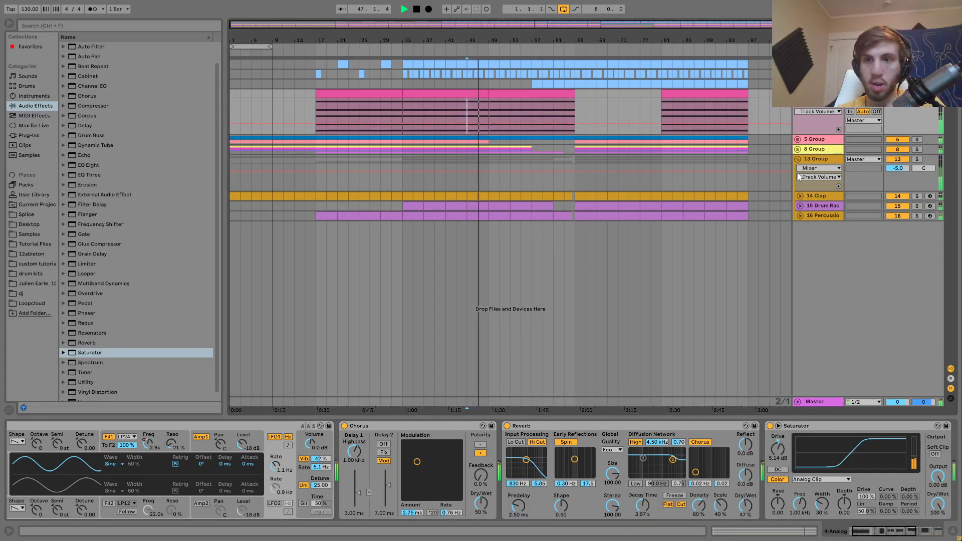
left_click(798, 149)
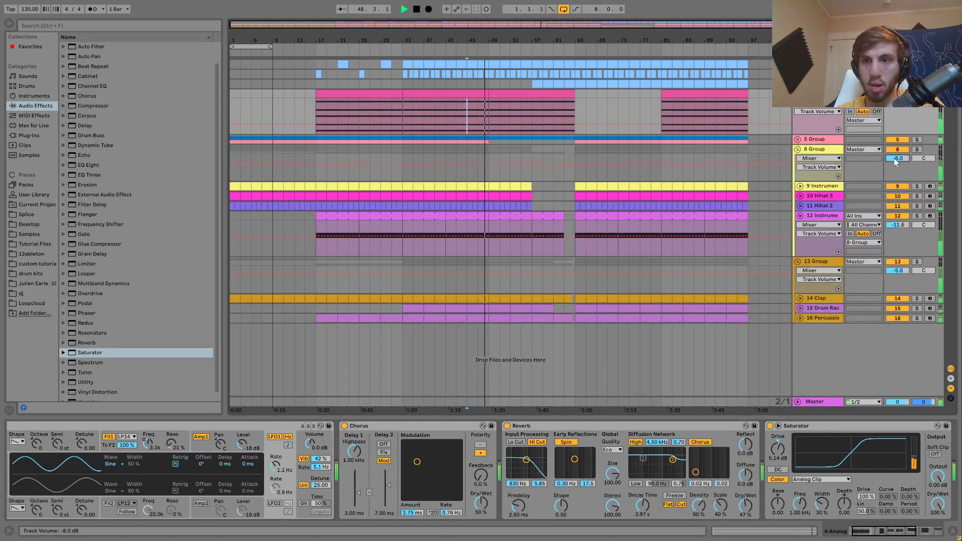
left_click_drag(894, 158, 894, 157)
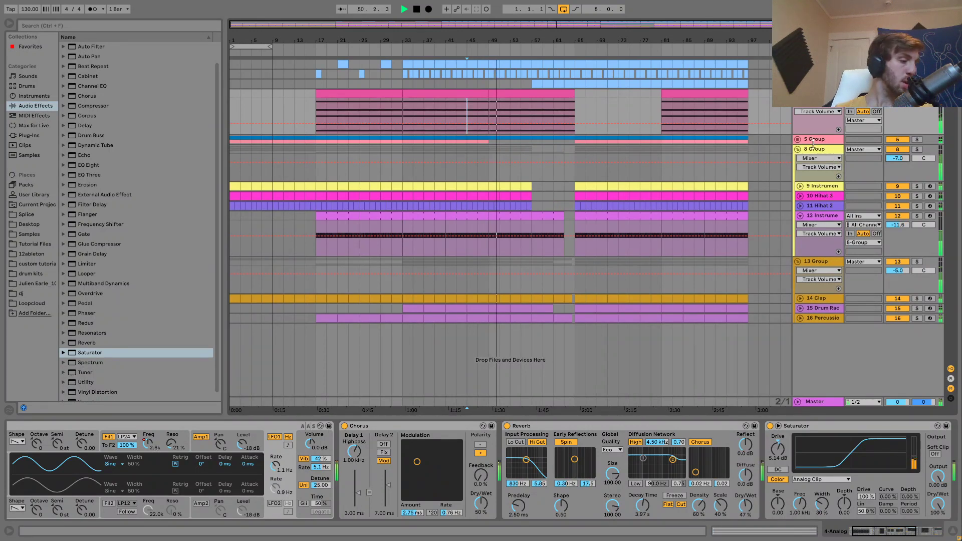
- Add a Drum Buss with 7.8% Crunch to 13 Group and lower the group's volume to -8.6 dB
left_click(813, 262)
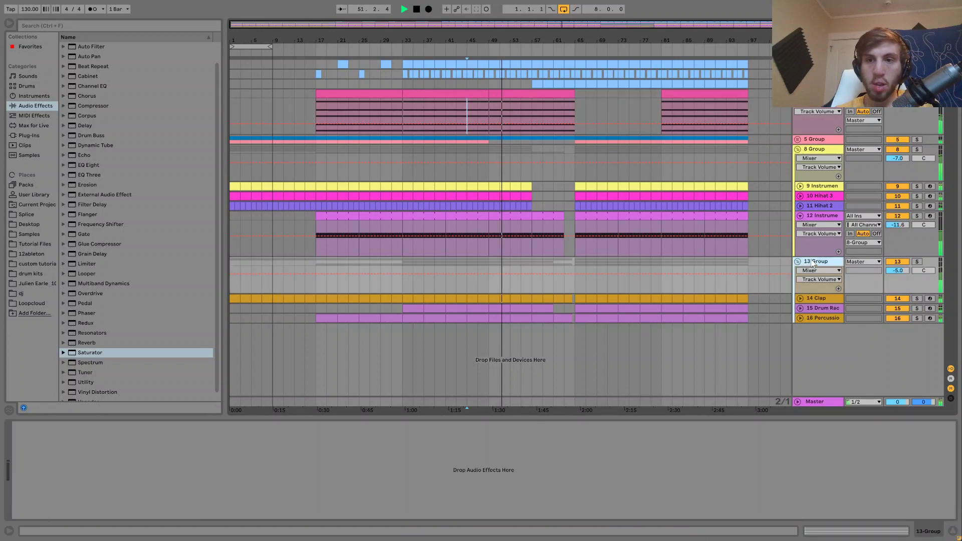
left_click(87, 135)
left_click_drag(86, 135, 57, 439)
left_click(58, 476)
left_click_drag(897, 270, 897, 275)
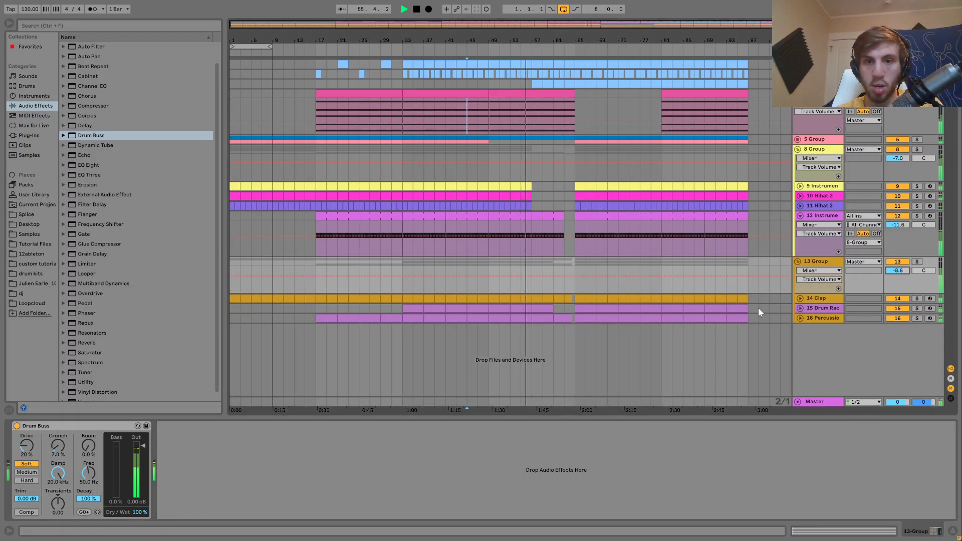
- Delete the Clap part between bars 63 and 65 and fold track 12 in 8 Group
left_click(568, 299)
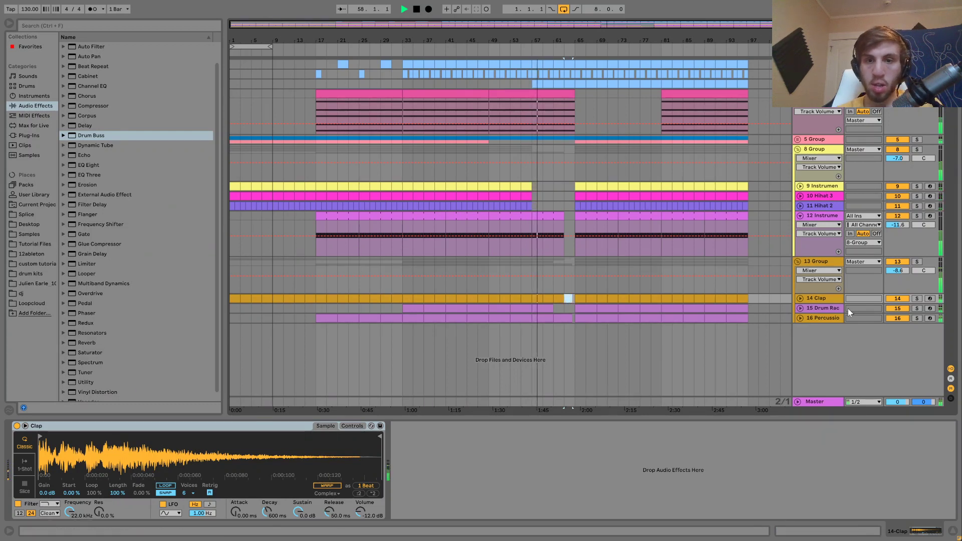
key("Delete")
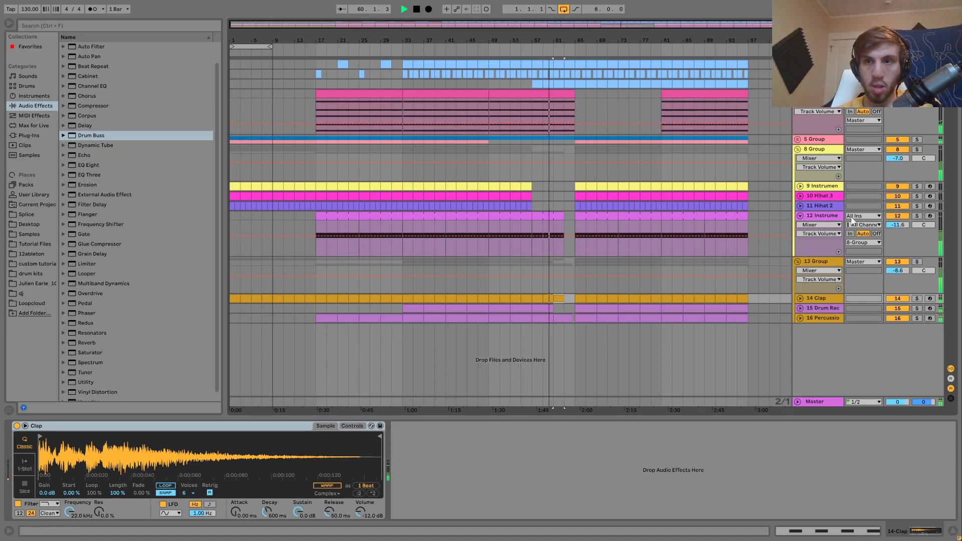
scroll(804, 123, "down", 2)
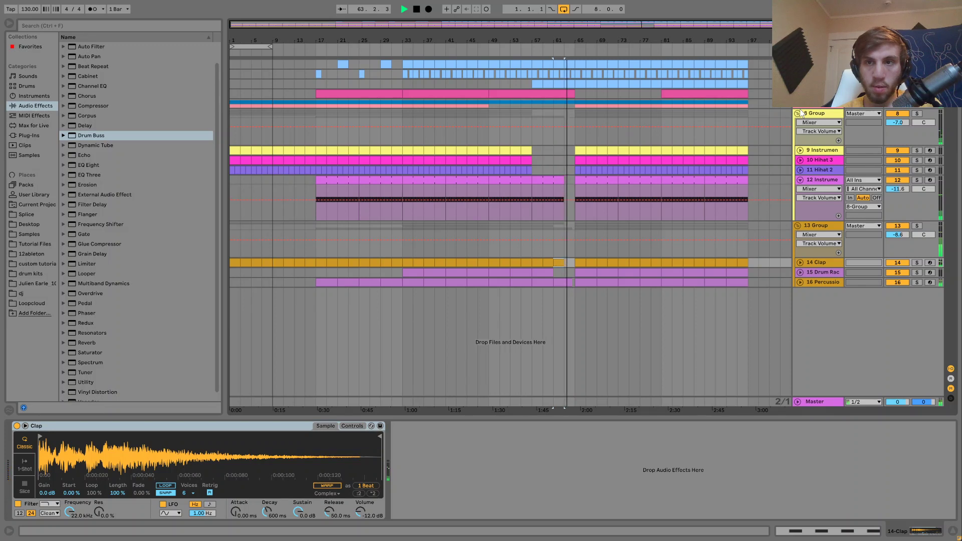
left_click(800, 180)
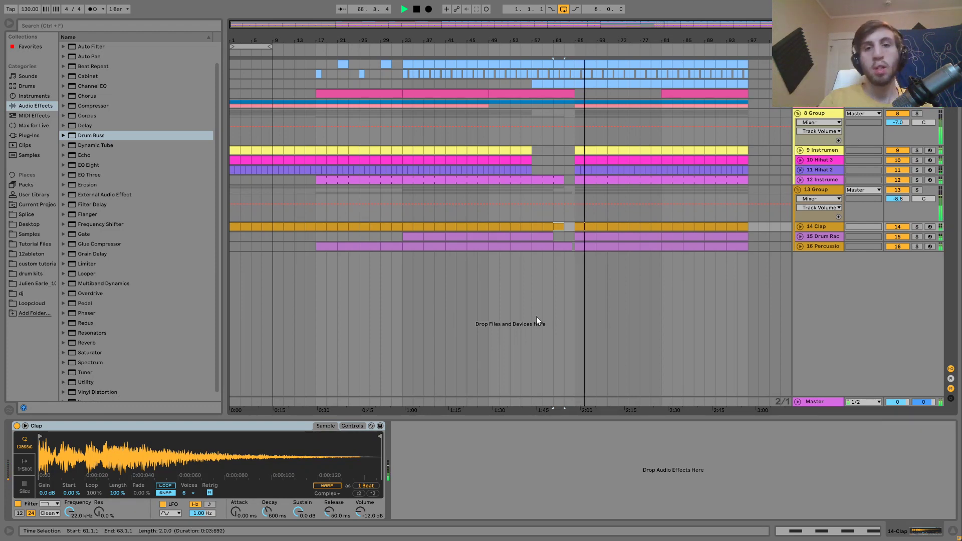
- Listen closely to the break before bar 65, starting playback from bar 61.3
left_click_drag(571, 34, 549, 201)
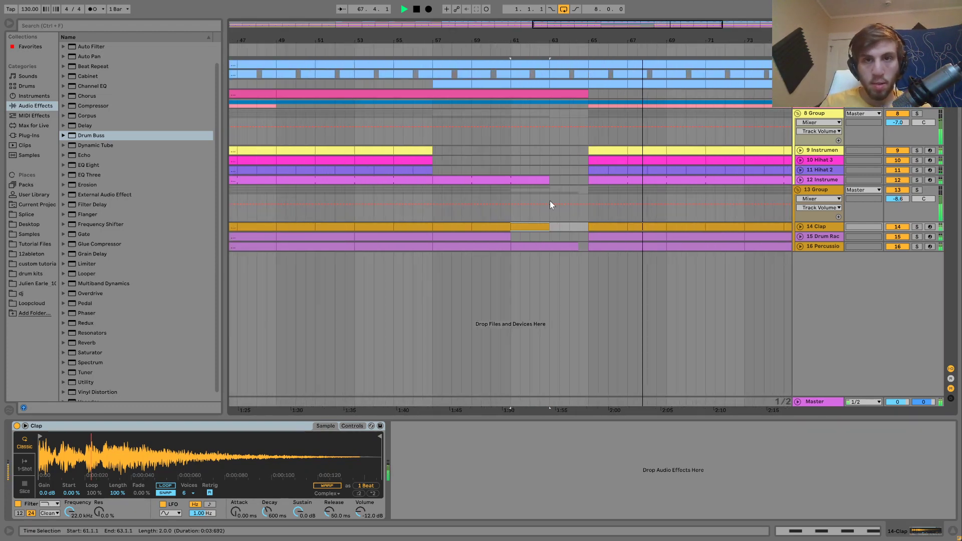
key("space")
left_click(519, 238)
key("space")
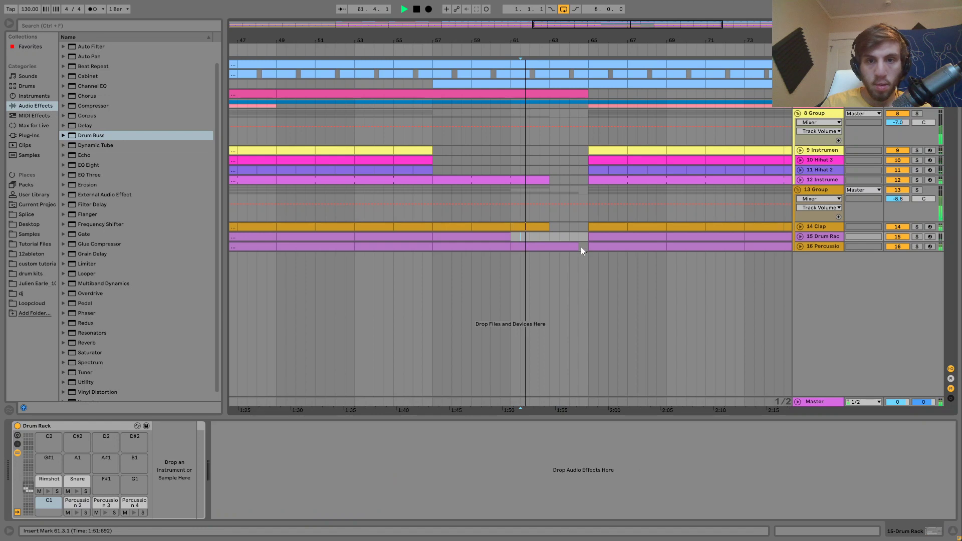
- Shorten the Percussion clip before the drop so it ends at bar 64, and collapse group 8
left_click_drag(578, 247, 569, 247)
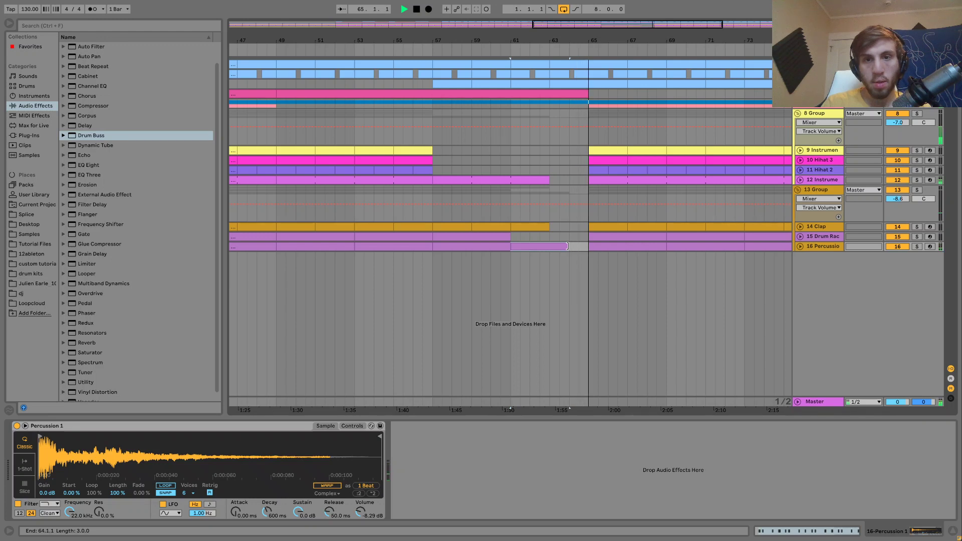
left_click(798, 114)
- Automate F1 Freq on track 3 Analog, rising from bar 57 to a peak near bar 65 and falling back by bar 71
left_click_drag(577, 39, 547, 37)
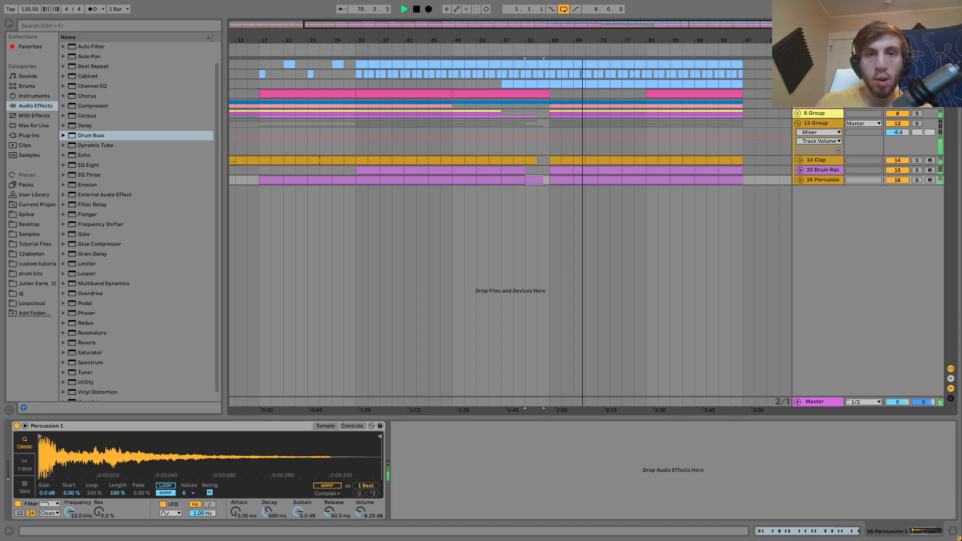
left_click(820, 85)
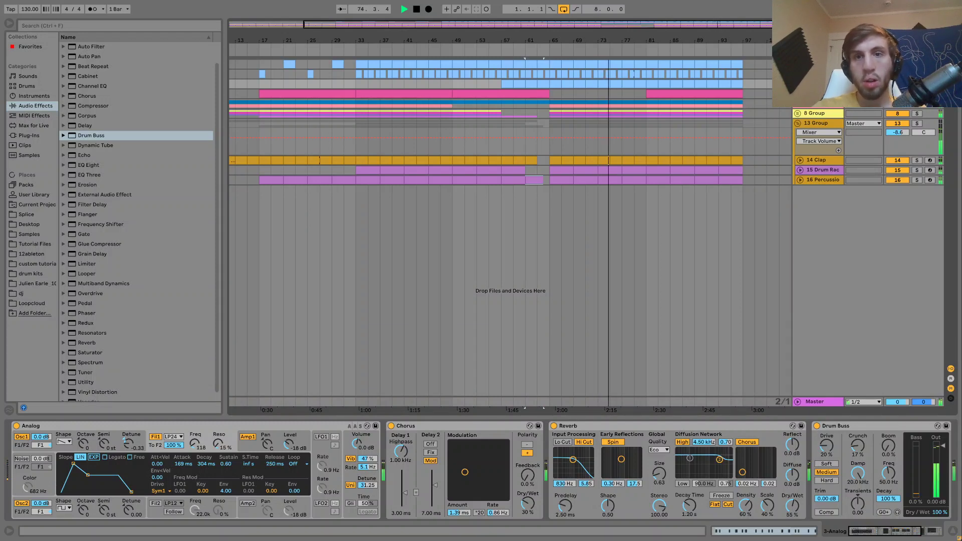
left_click(196, 445)
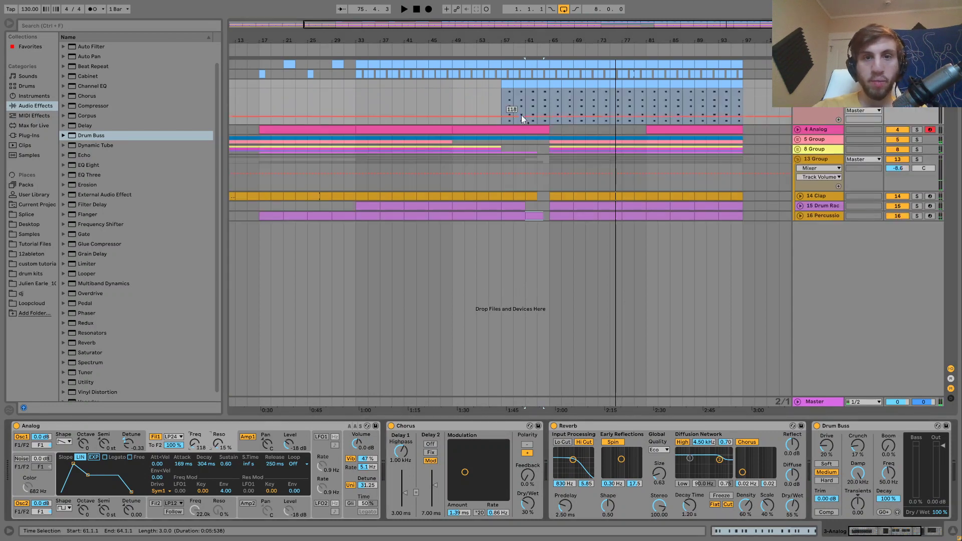
left_click_drag(501, 119, 585, 118)
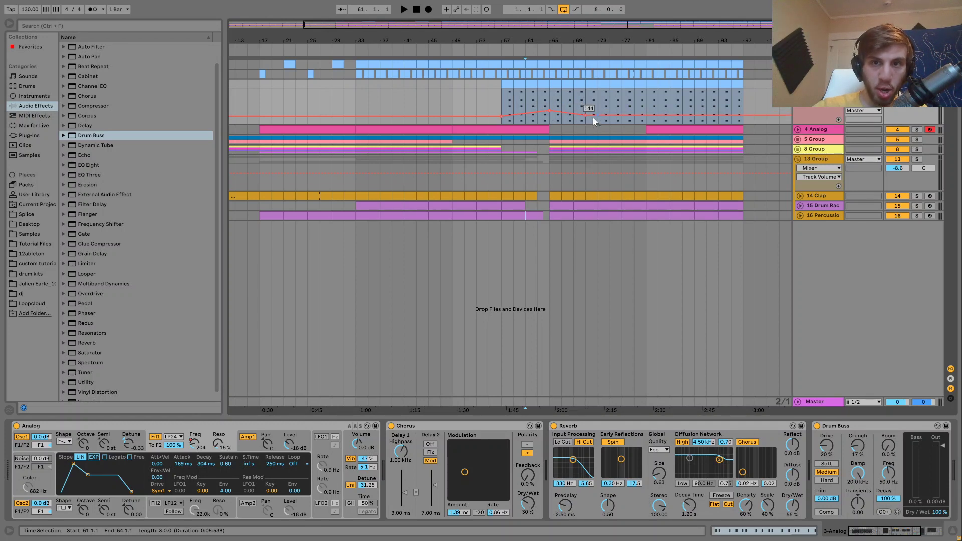
left_click_drag(586, 115, 586, 120)
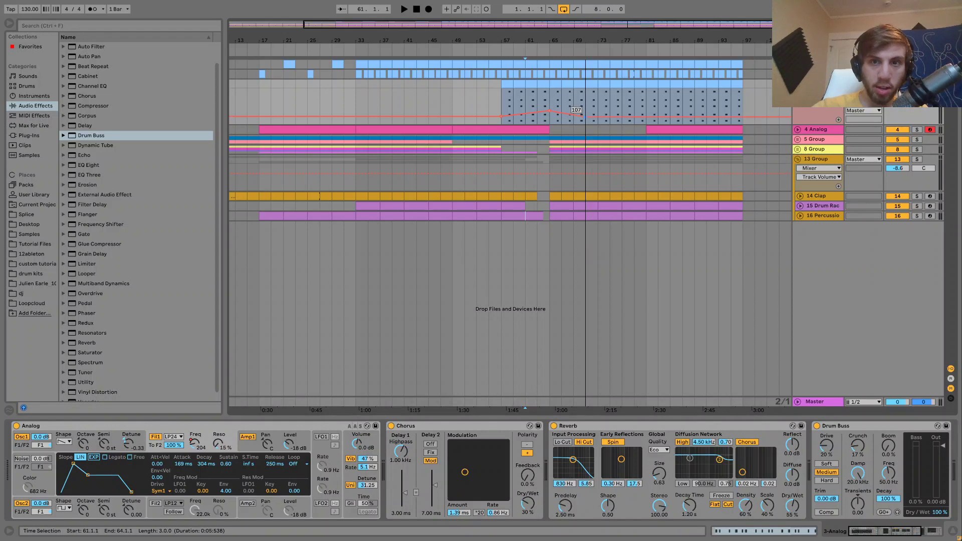
left_click_drag(504, 105, 585, 117)
left_click(586, 107)
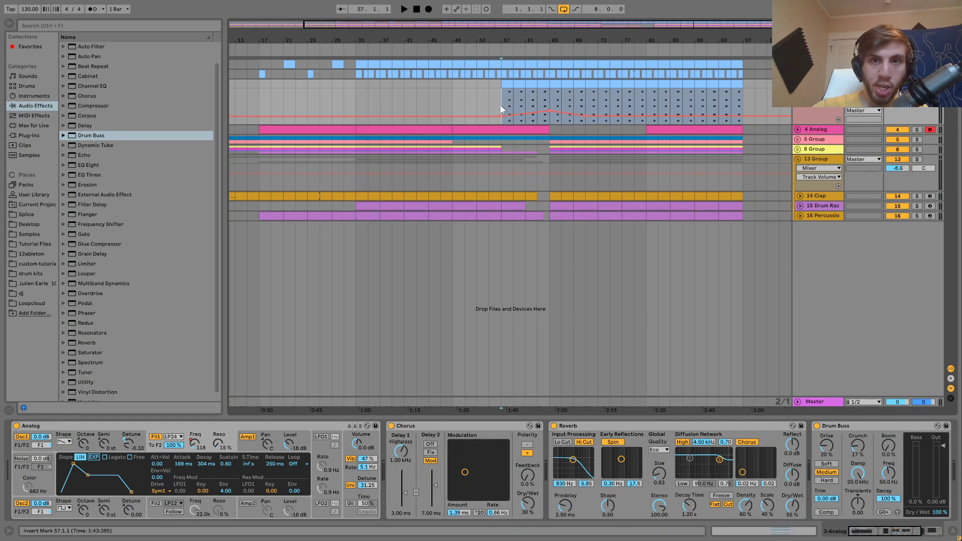
- Duplicate bars 57 to 71 of track 3 Analog's filter automation twice, extending it to bar 99
left_click_drag(500, 105, 586, 111)
key("ctrl+d")
key("ctrl+d")
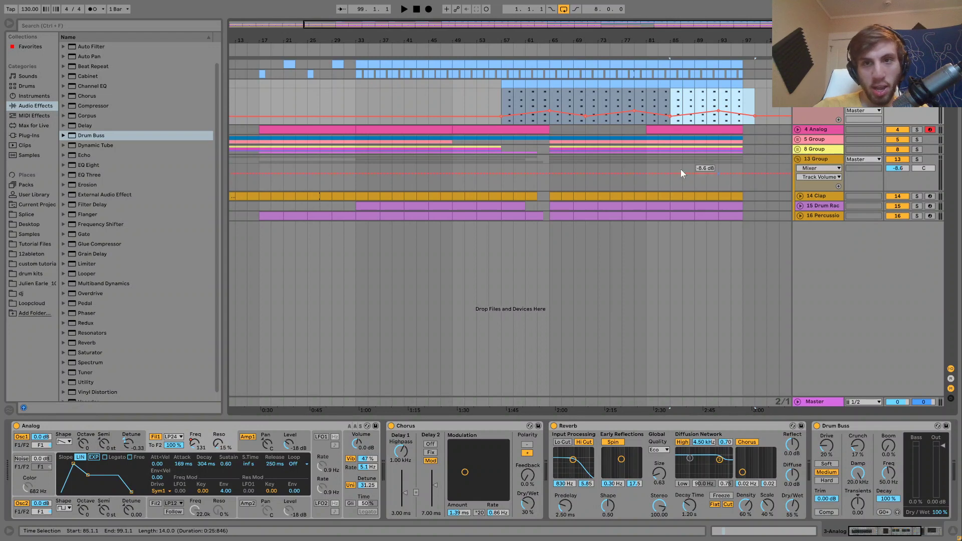
- Play the arrangement from bar 75 to hear the Analog filter sweep, and stop playback
left_click(607, 101)
key("space")
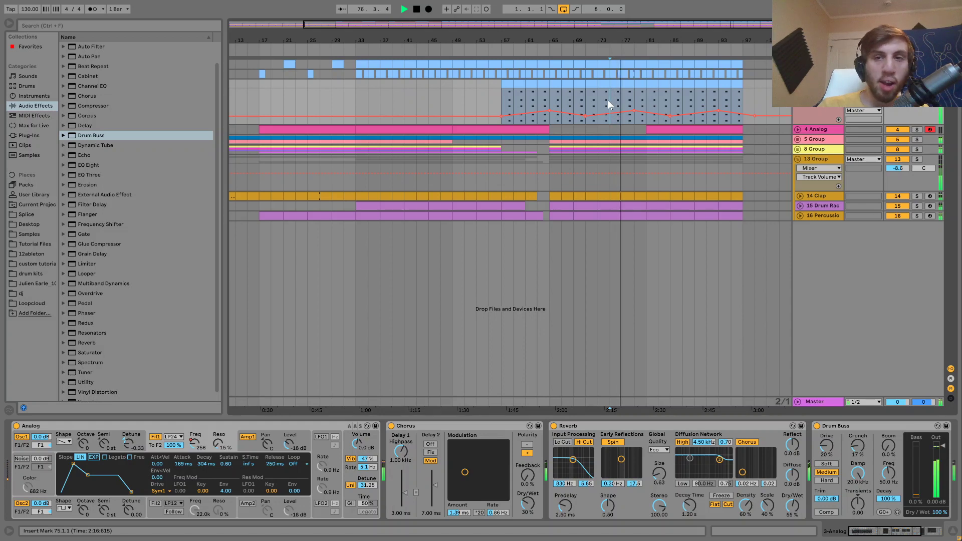
scroll(609, 101, "up", 2)
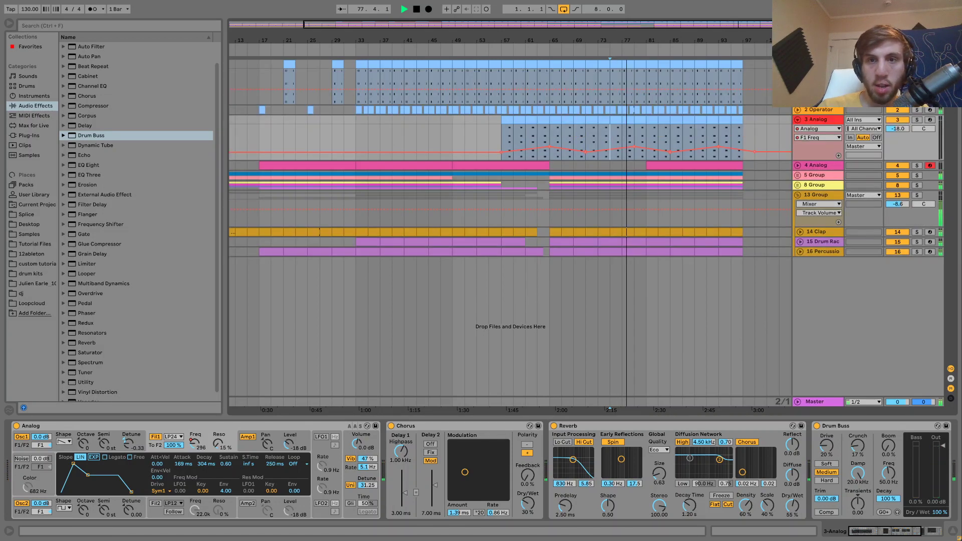
key("space")
- Automate track 1 Operator's filter frequency, rising from bar 21 to about 1.40 kHz, holding to bar 29, and dropping to about 249 Hz by bar 31
left_click(820, 64)
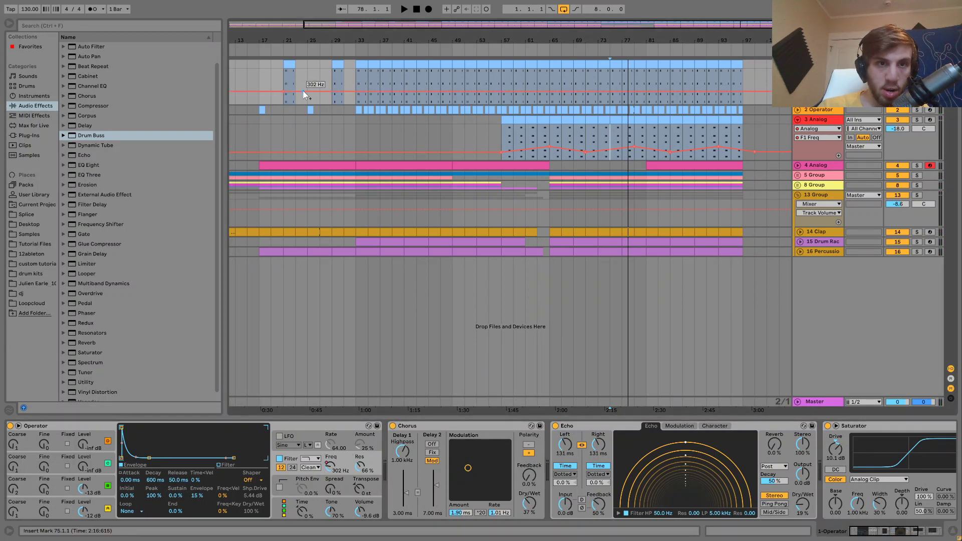
left_click_drag(303, 91, 302, 88)
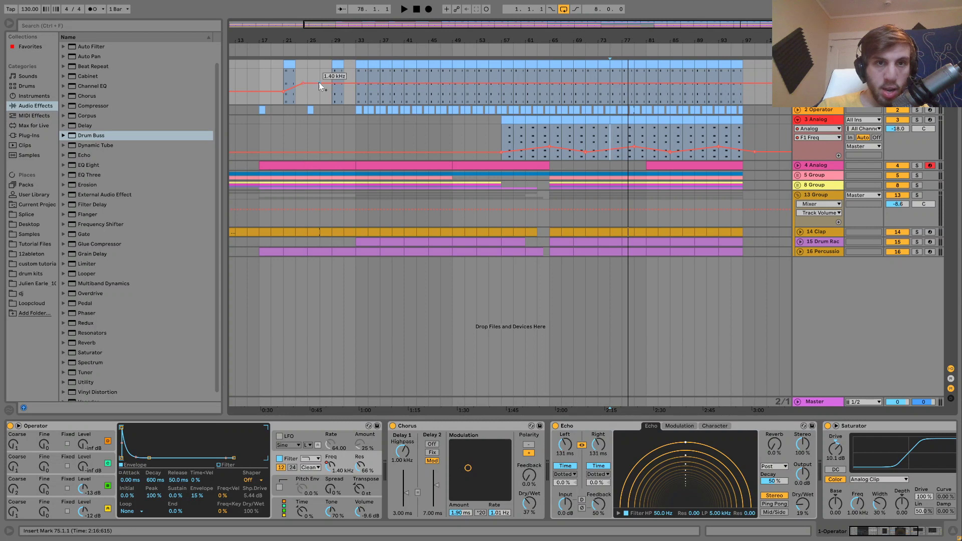
key("space")
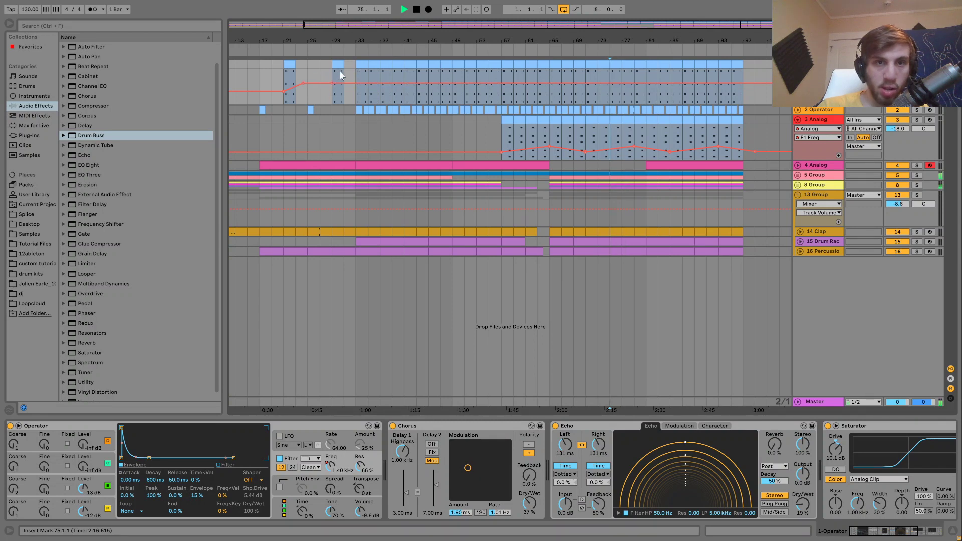
left_click(333, 73)
left_click_drag(344, 83, 342, 92)
key("space")
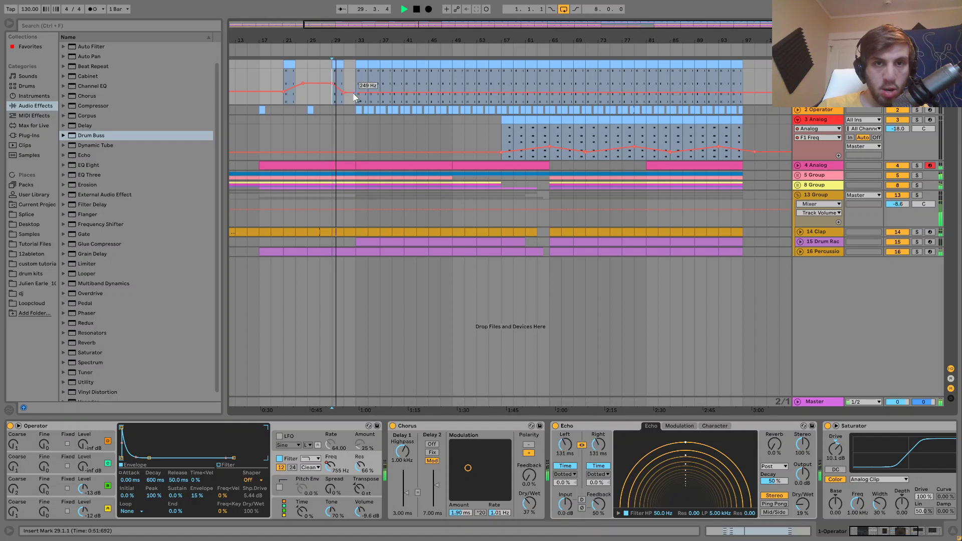
- Add an Operator filter swell from bar 33 that peaks around bar 42 and falls to about 154 Hz by bar 51
left_click_drag(390, 93, 421, 89)
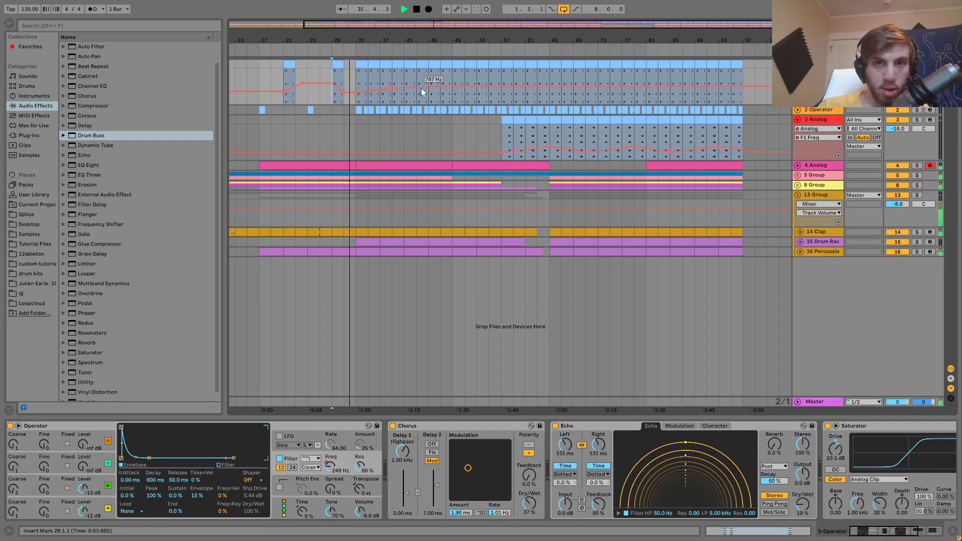
left_click(394, 76)
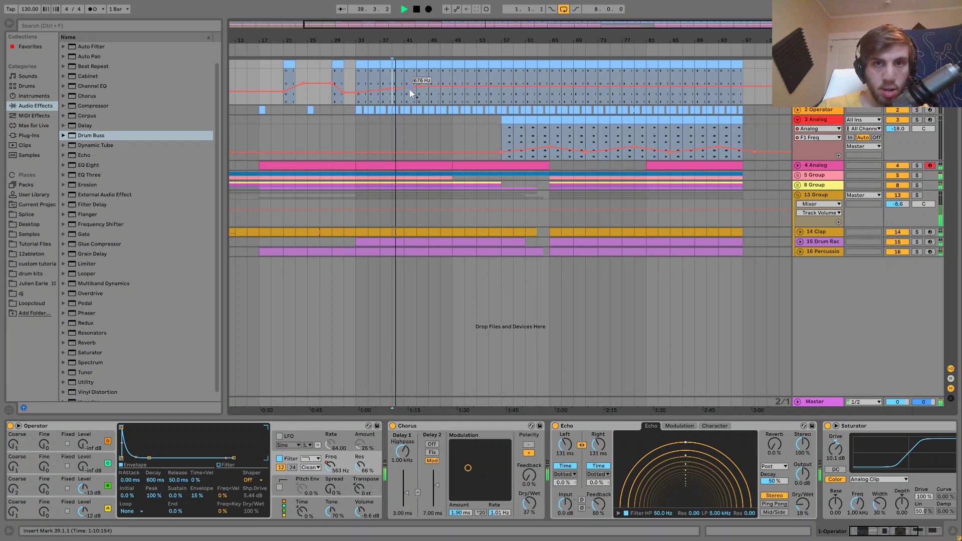
left_click_drag(421, 87, 452, 96)
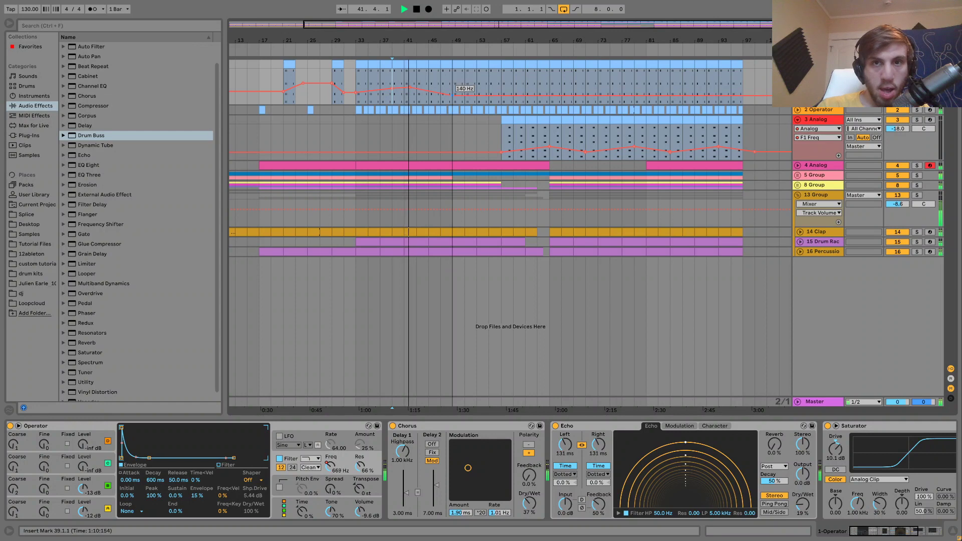
key("space")
- Duplicate bars 33 to 51 of the Operator track with its filter automation three times, up to bar 105
left_click_drag(368, 69, 356, 78)
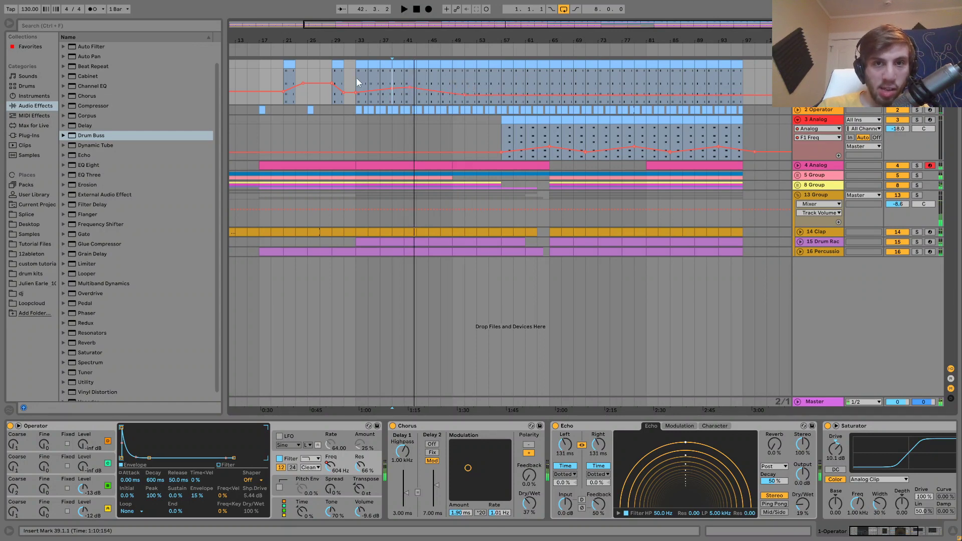
left_click_drag(426, 89, 461, 93)
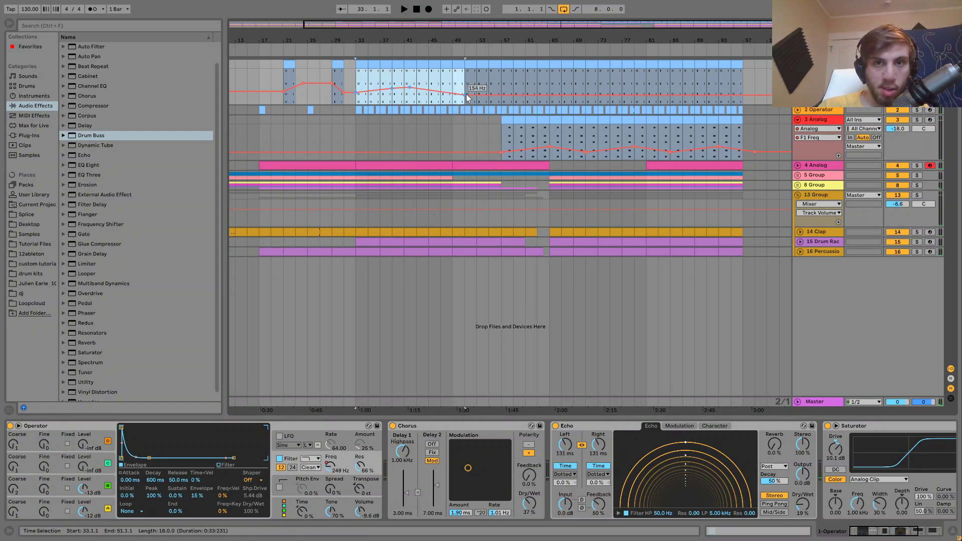
key("ctrl+d")
key("ctrl+d")
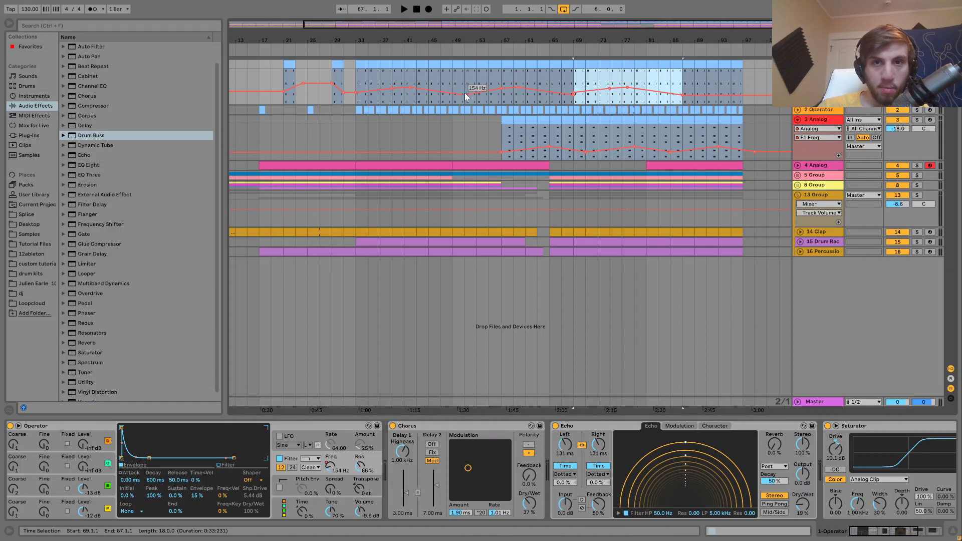
key("ctrl+d")
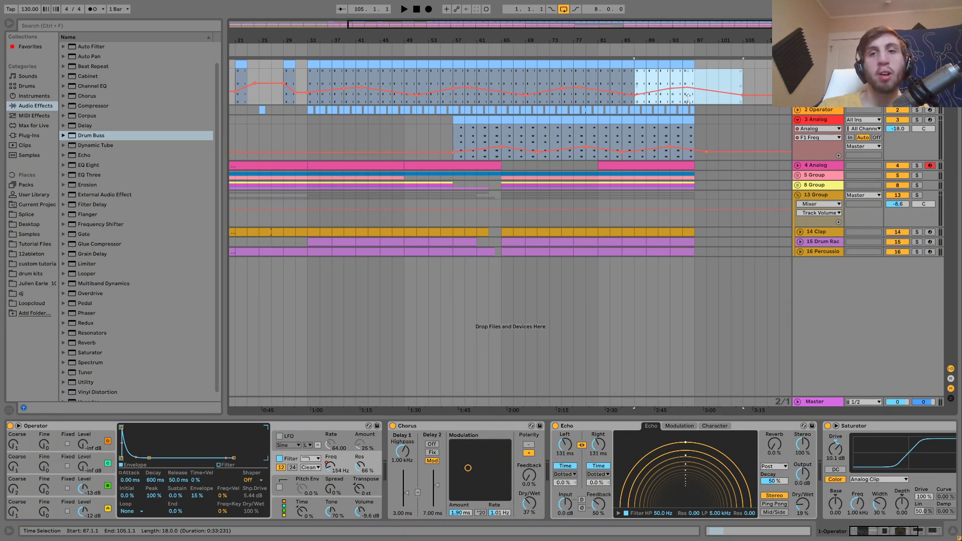
- Play the arrangement from bar 77 and from bar 49 to hear the filter automation
left_click(573, 79)
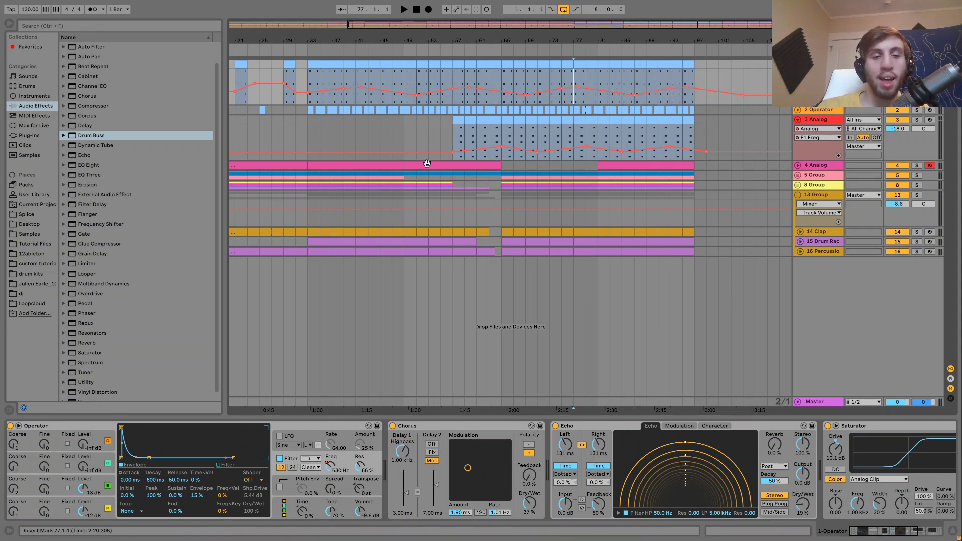
key("space")
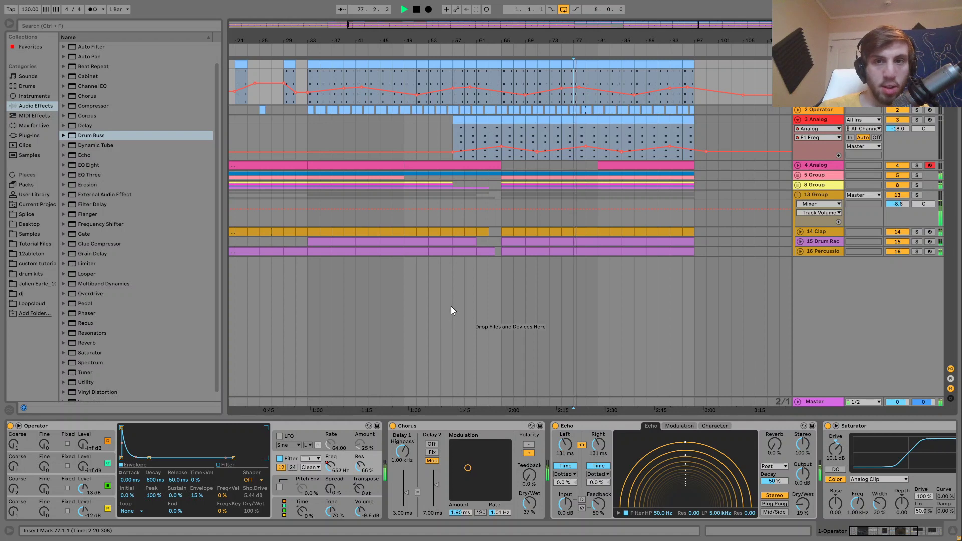
left_click(407, 128)
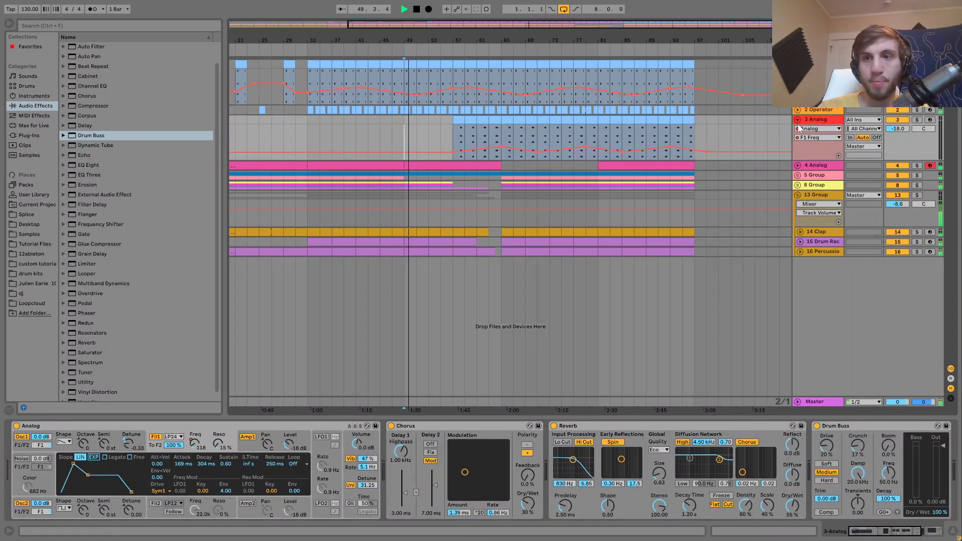
- Insert a MIDI track below track 3 Analog and search the Tutorial Files folder for "string"
left_click(811, 121)
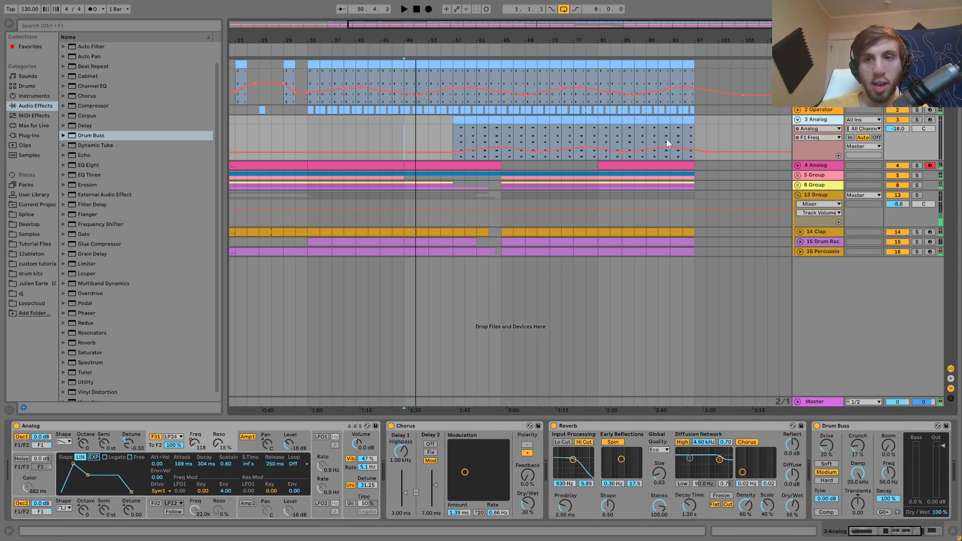
key("ctrl+shift+t")
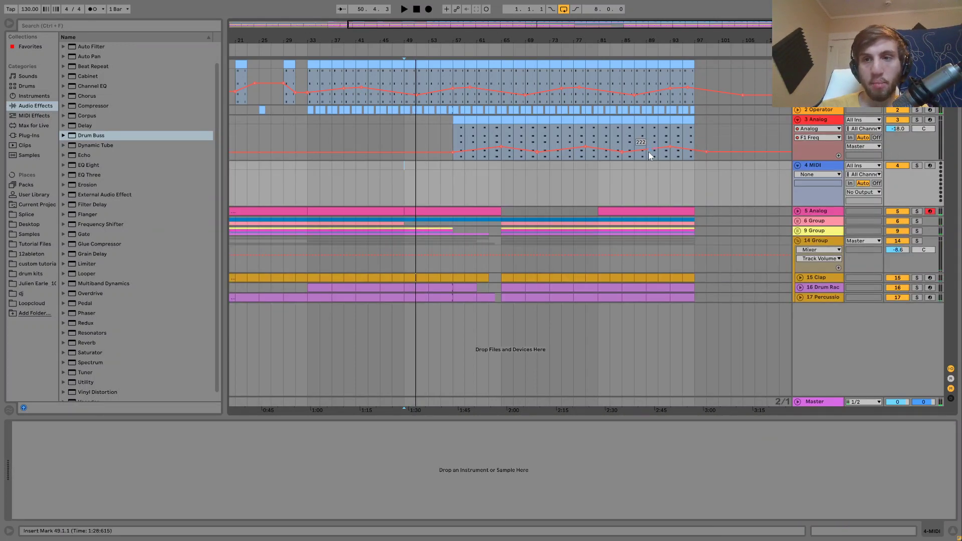
left_click(35, 244)
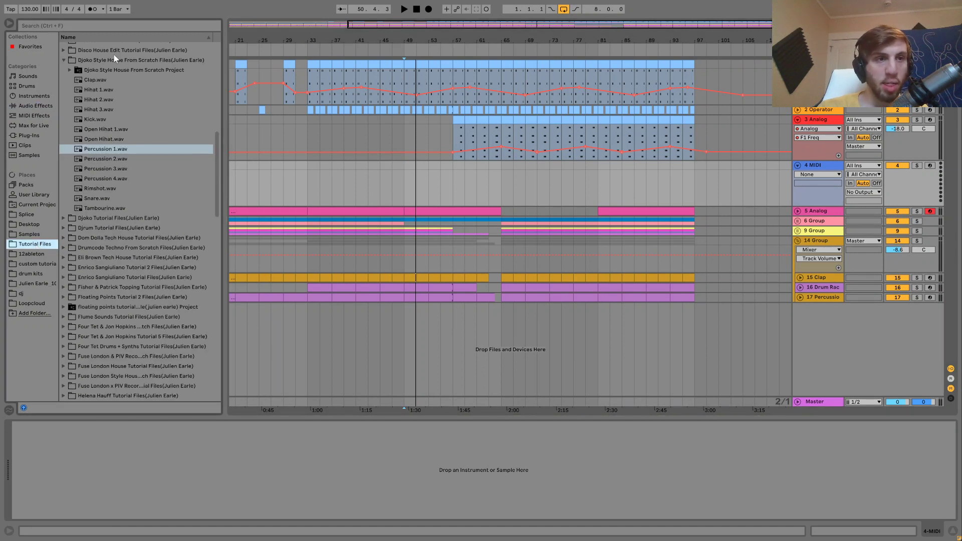
left_click(68, 25)
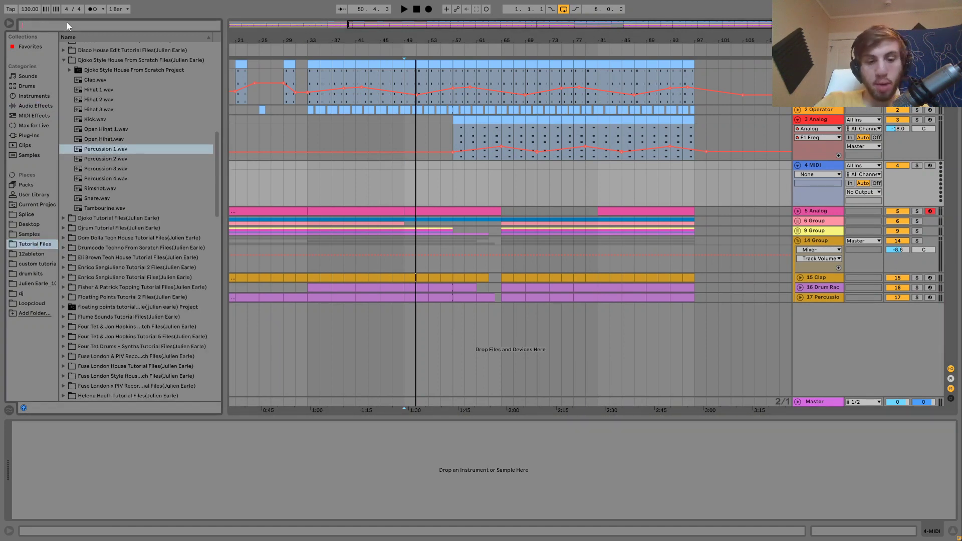
type("string")
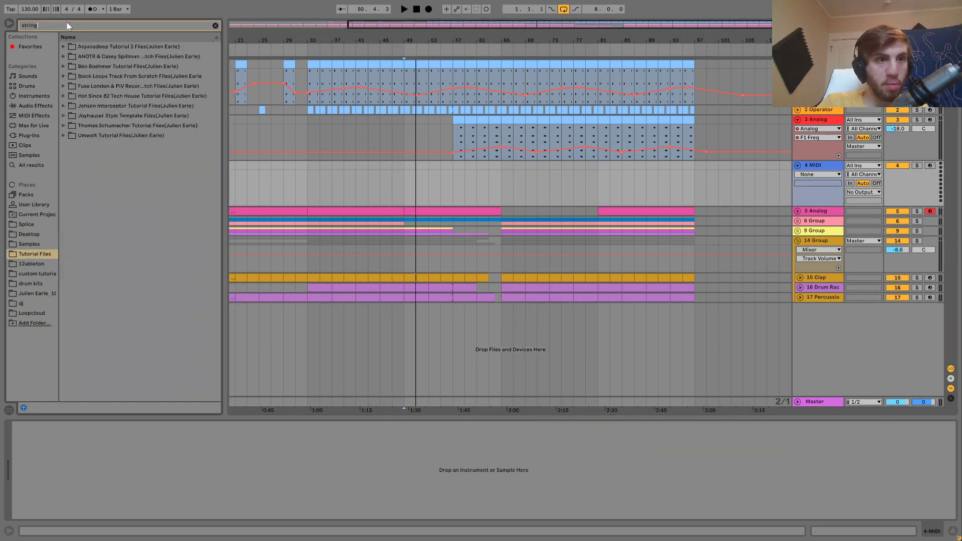
- Load String.wav from the Anjunadeep Tutorial 2 Files folder onto the new MIDI track
left_click(62, 57)
left_click(82, 78)
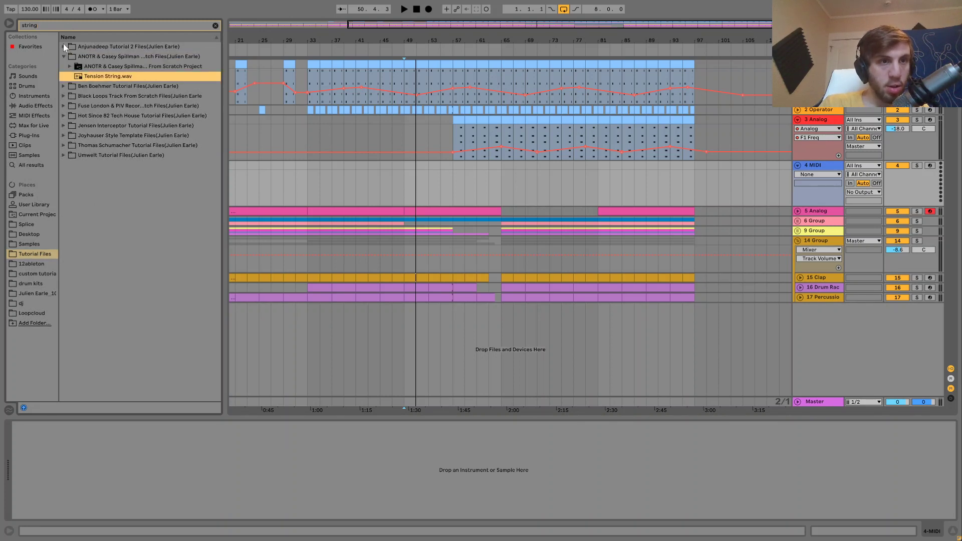
left_click(68, 46)
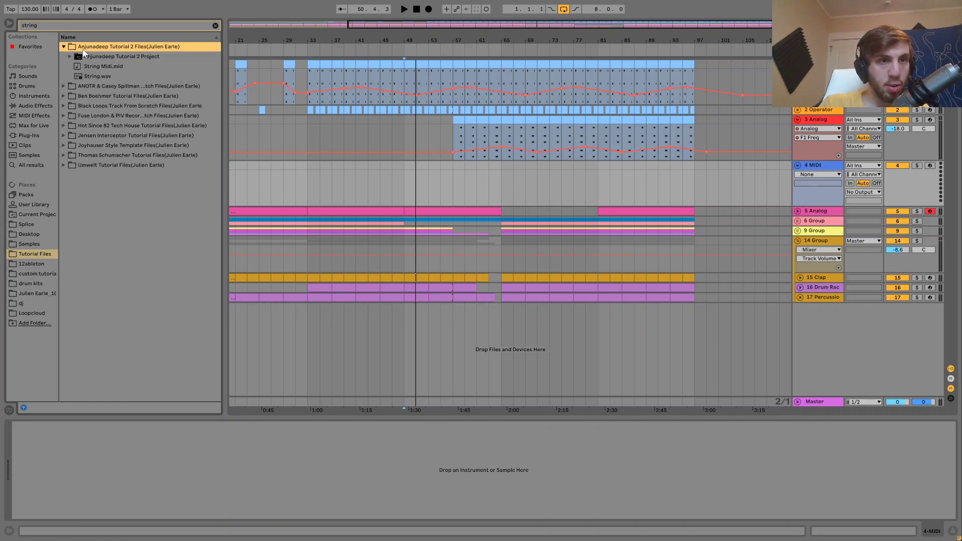
left_click(92, 77)
left_click_drag(459, 206, 457, 201)
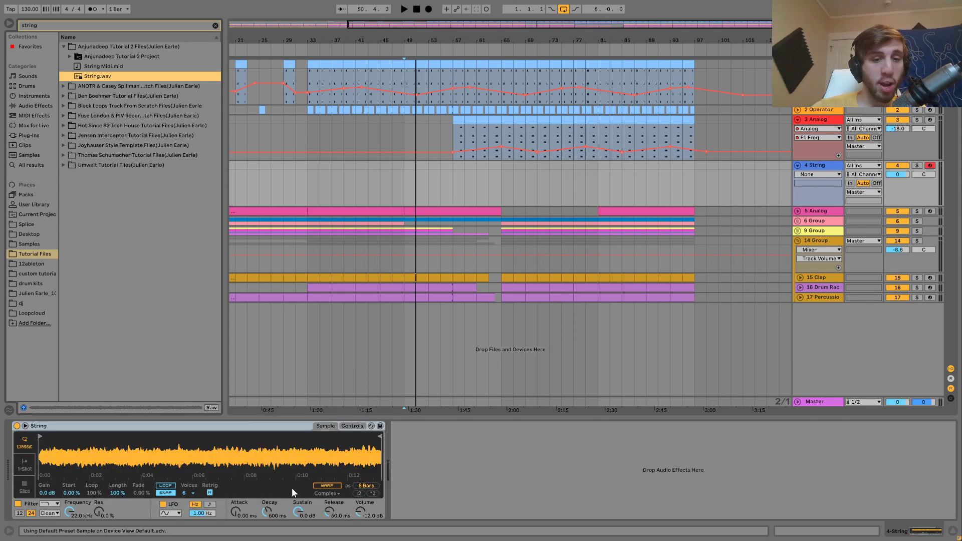
- Turn on looping for the String sample and set its loop fade to 100 %
left_click(164, 486)
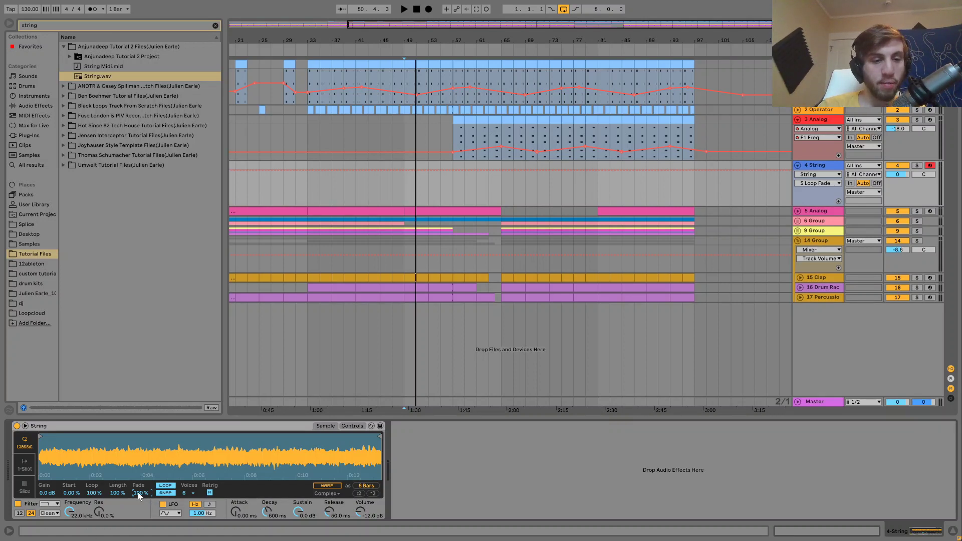
key("Delete")
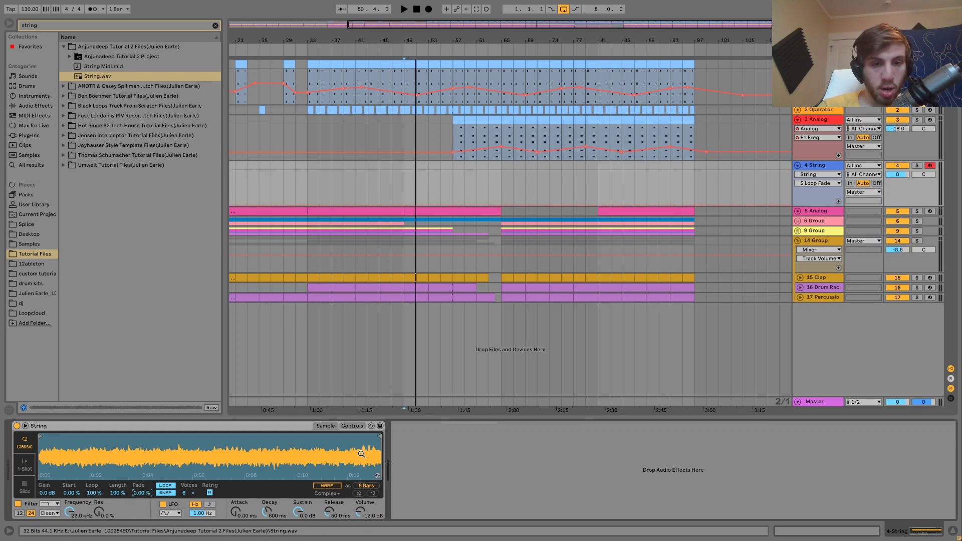
mouse_move(380, 435)
left_mouse_down()
mouse_move(143, 435)
mouse_move(44, 456)
mouse_move(215, 457)
mouse_move(540, 500)
left_mouse_up()
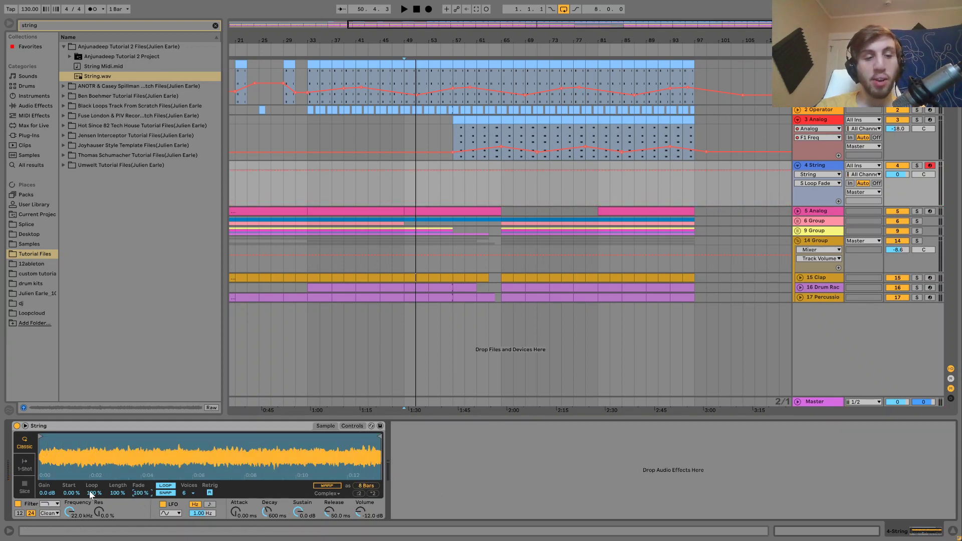
- Set the String sample's start to 47.7 %, length to 46.9 % and filter frequency to 1.36 kHz
mouse_move(114, 492)
left_mouse_down()
mouse_move(112, 506)
mouse_move(71, 483)
mouse_move(71, 474)
left_mouse_up()
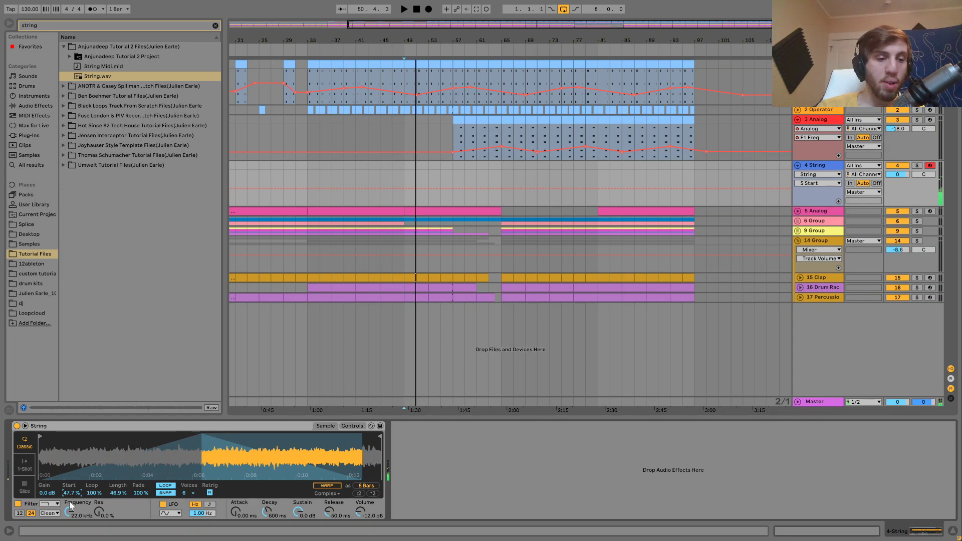
left_click(54, 506)
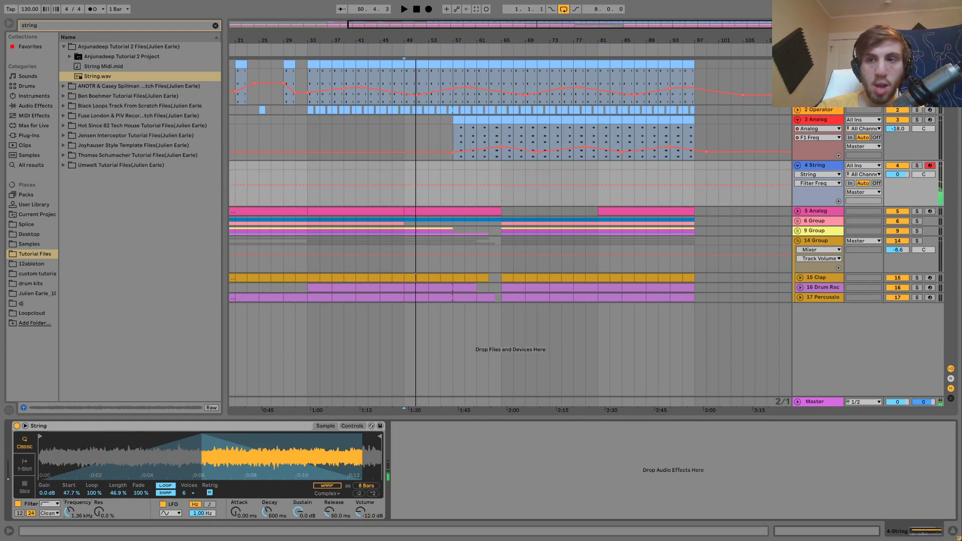
- Set the 4 String track volume to -11.5 dB and briefly play the arrangement from bar 45
left_click(901, 175)
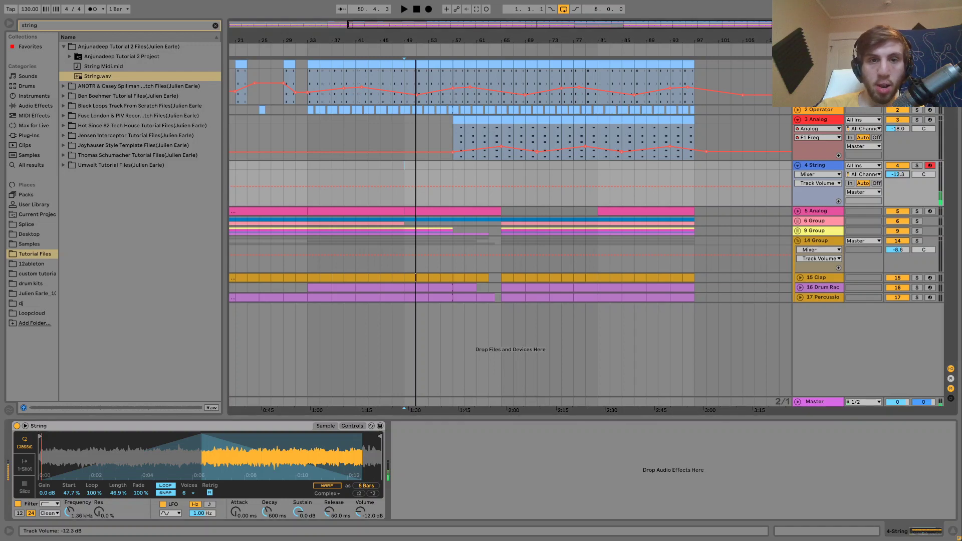
left_click(380, 166)
key("space")
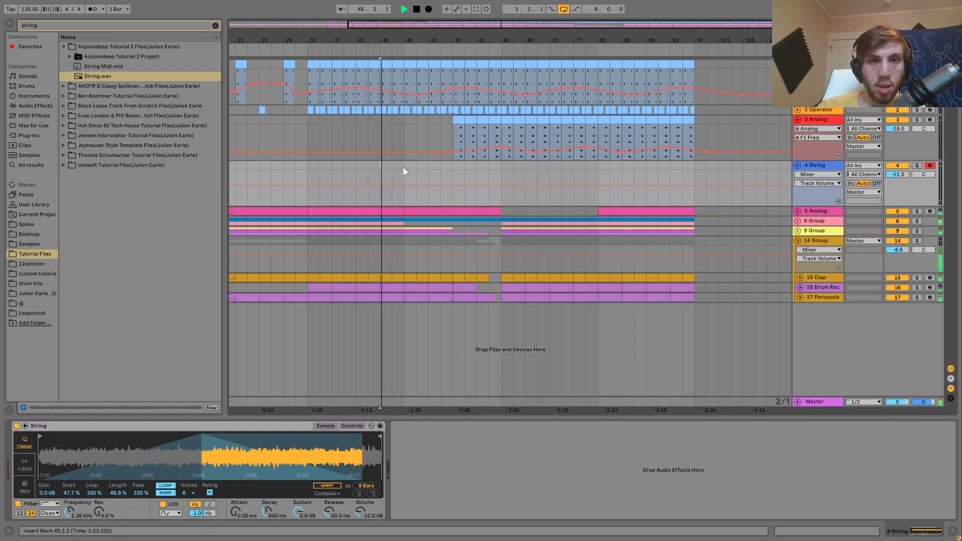
key("space")
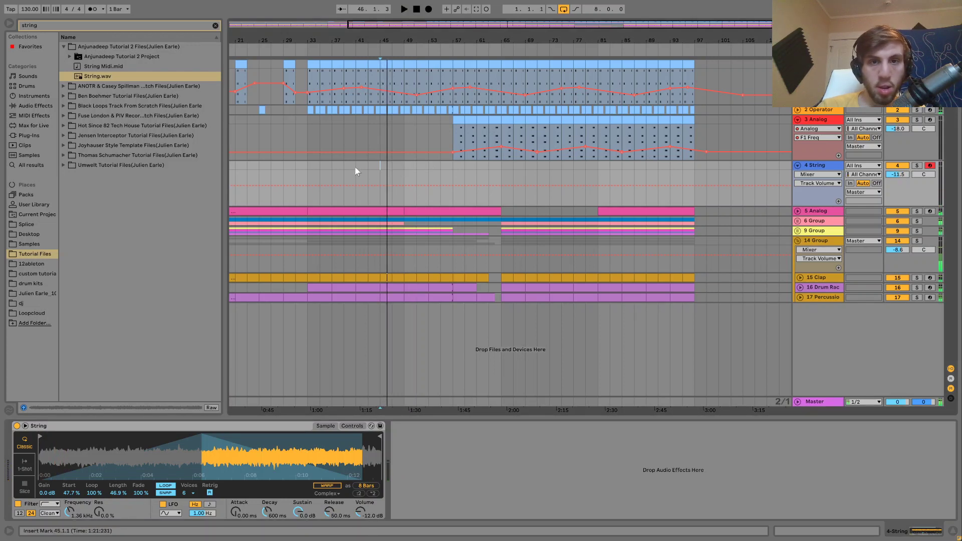
- Create a MIDI clip on 4 String from bar 41 to bar 81 and fill it with one sustained A3 note
left_click_drag(356, 171, 596, 173)
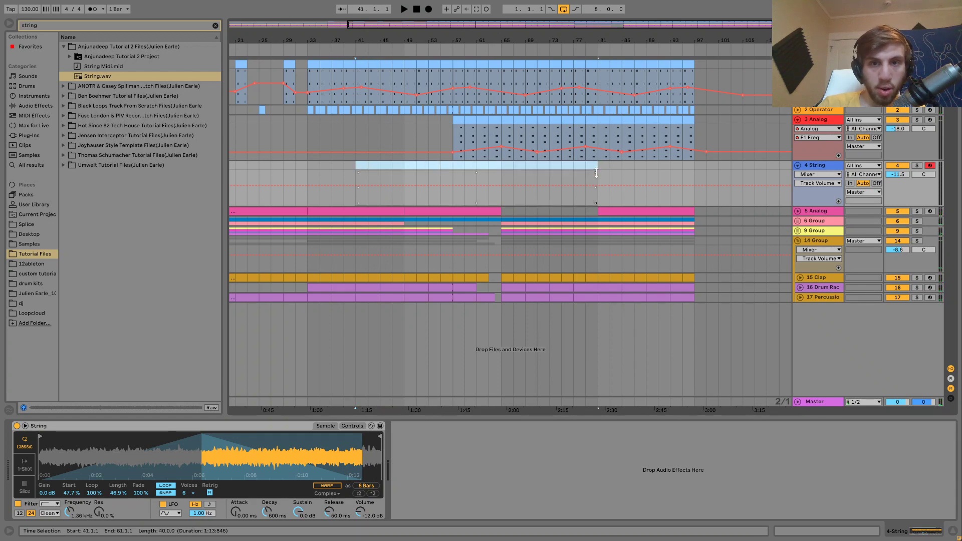
key("ctrl+shift+m")
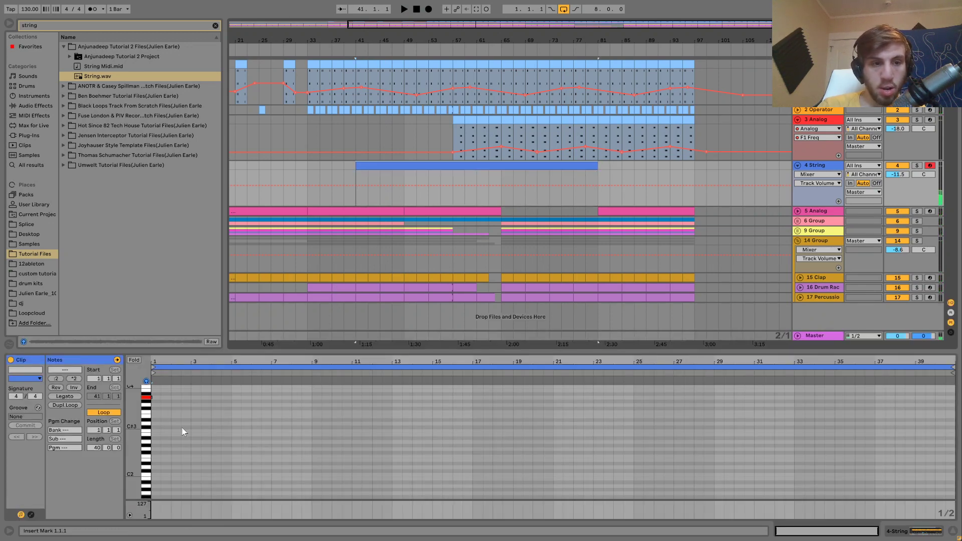
double_click(155, 396)
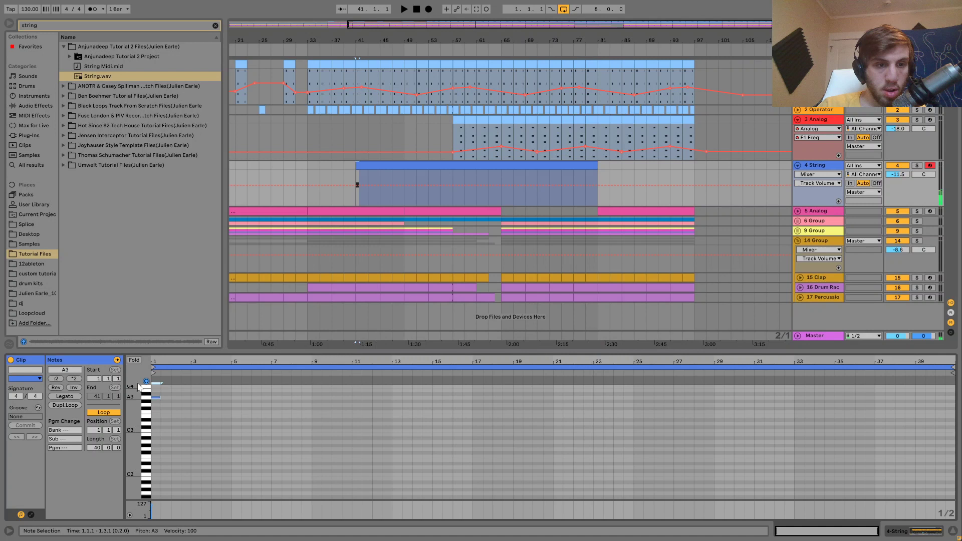
left_click(64, 396)
- Add a Utility audio effect to the 4 String track and show its Gain parameter for automation
left_click(215, 26)
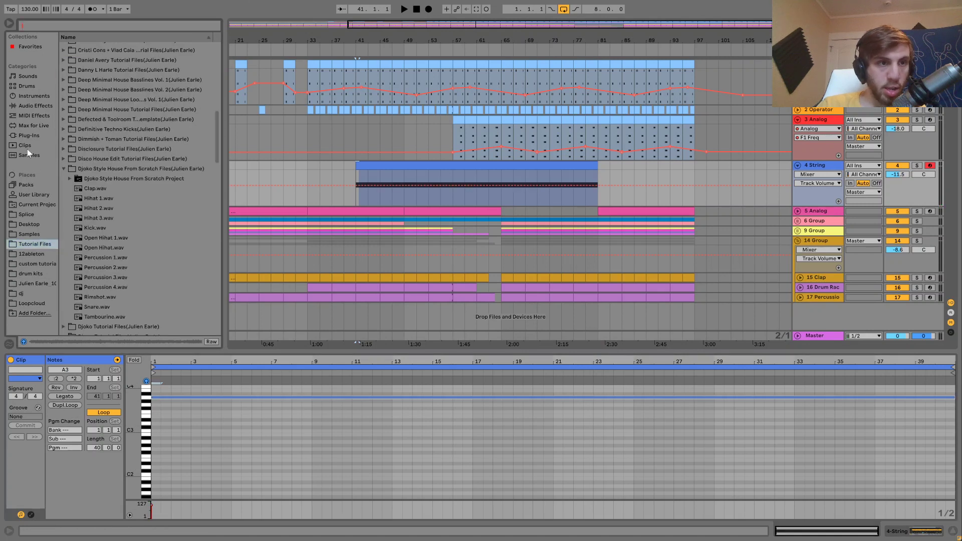
left_click(33, 105)
scroll(96, 241, "down", 3)
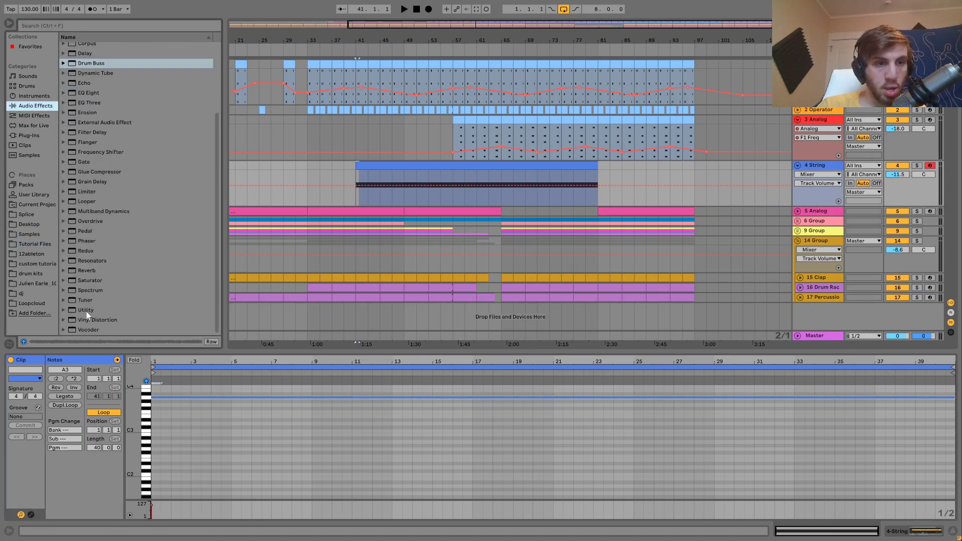
left_click(85, 311)
double_click(86, 311)
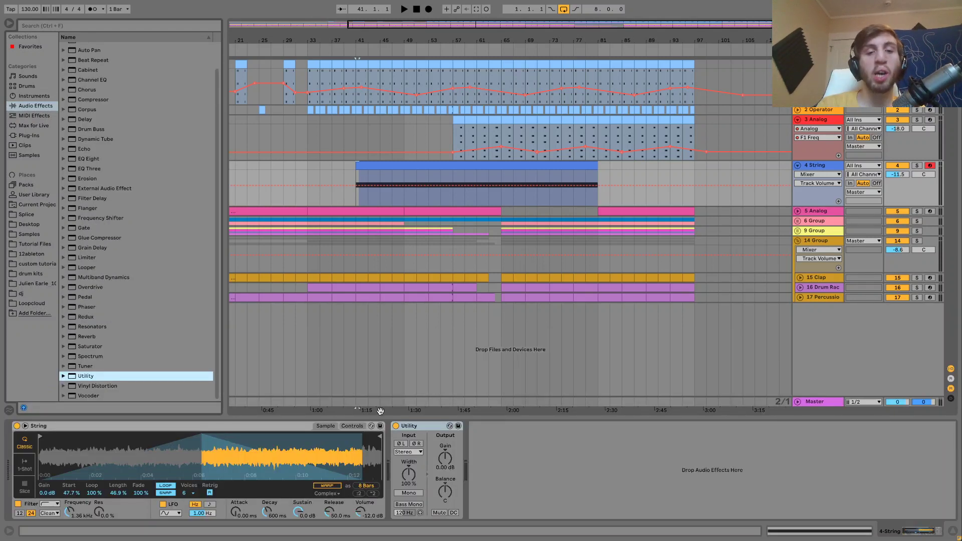
left_click(443, 466)
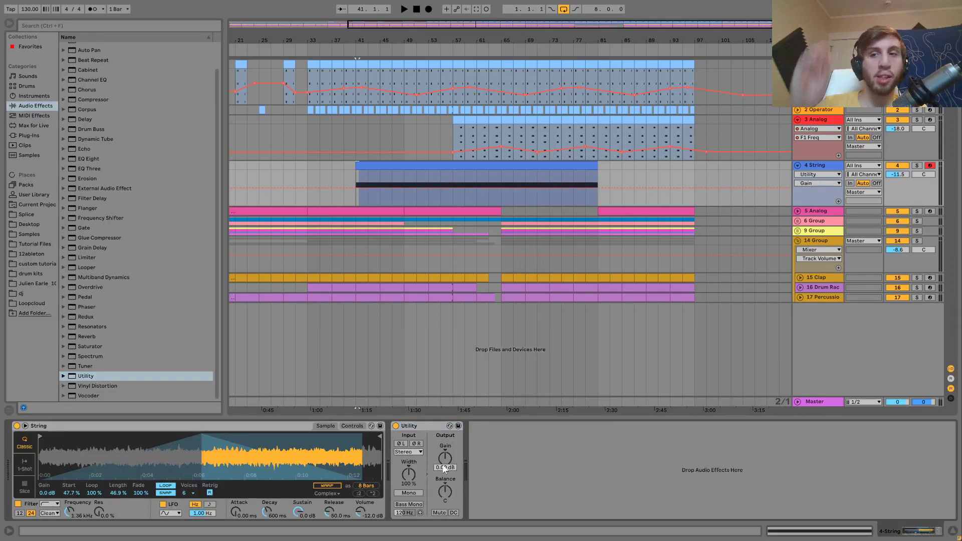
- Try a String track-volume fade to about -34 dB from bar 89 to 93 and a joint volume change on all tracks, and undo both
left_click(894, 172)
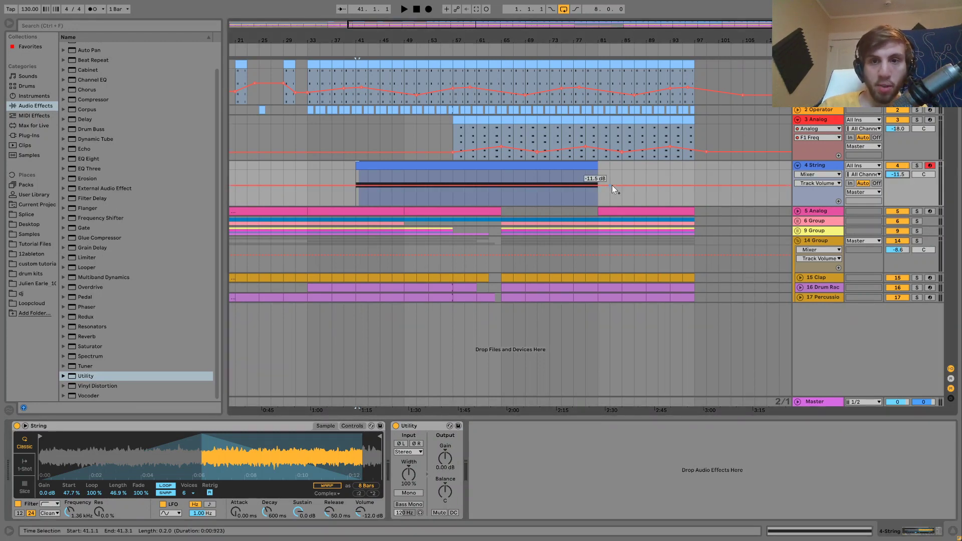
left_click(647, 185)
left_click_drag(668, 184, 670, 198)
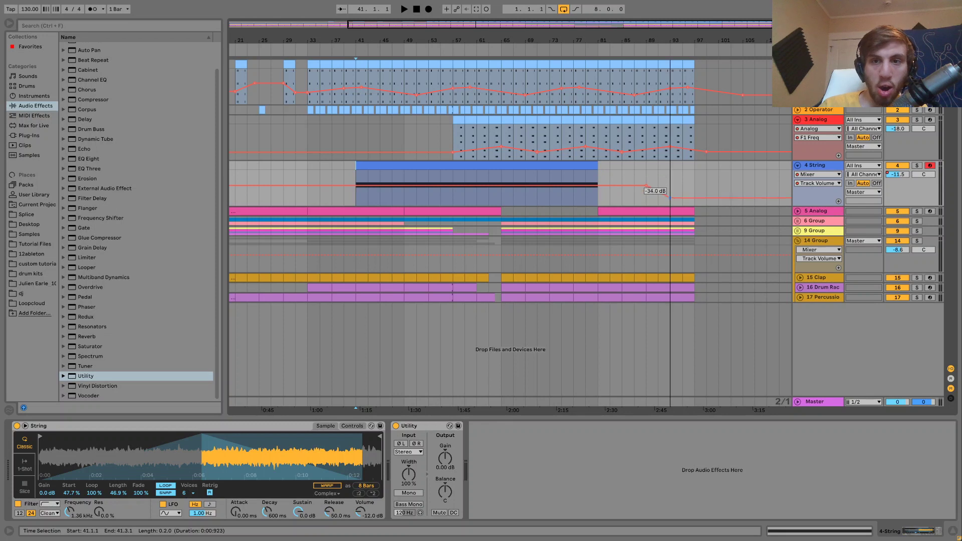
left_click_drag(905, 173, 906, 171)
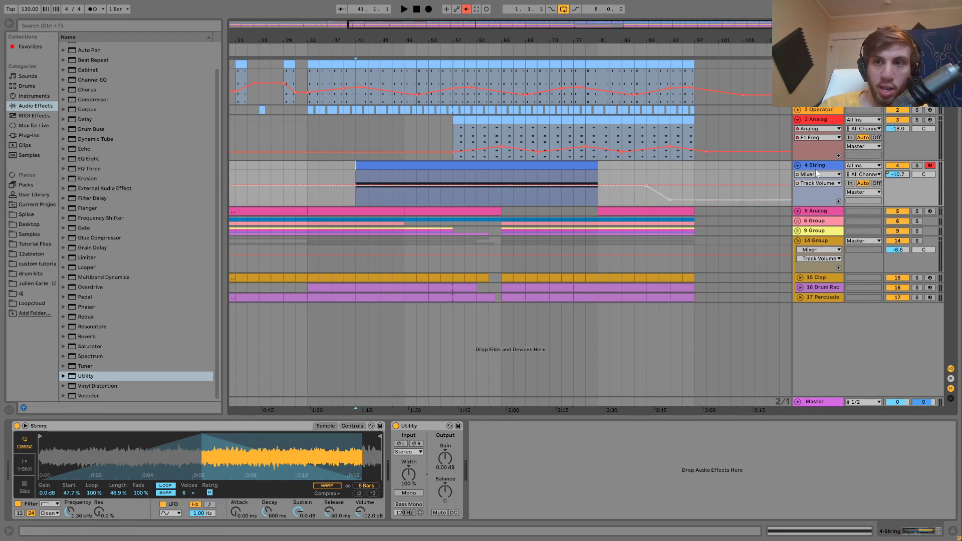
key("ctrl+a")
left_click(897, 174)
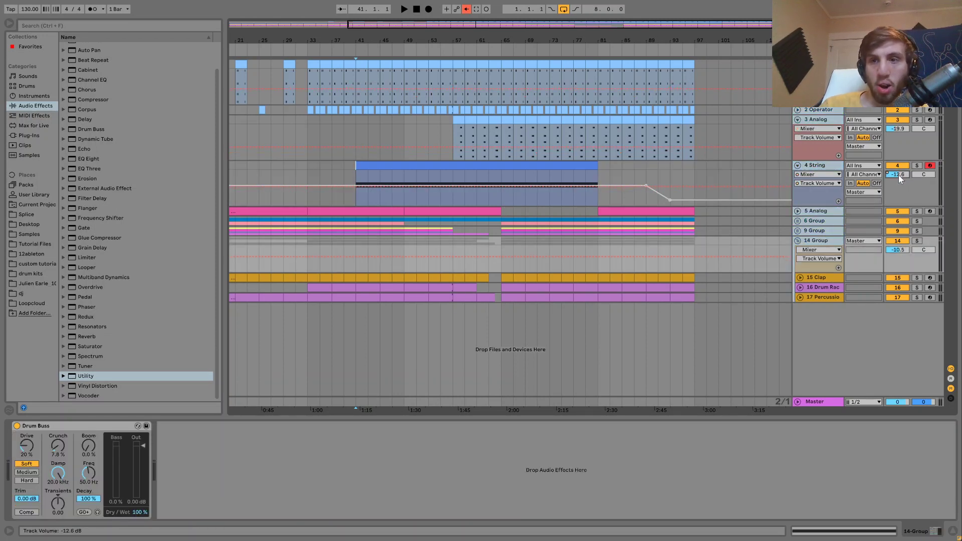
left_click(464, 14)
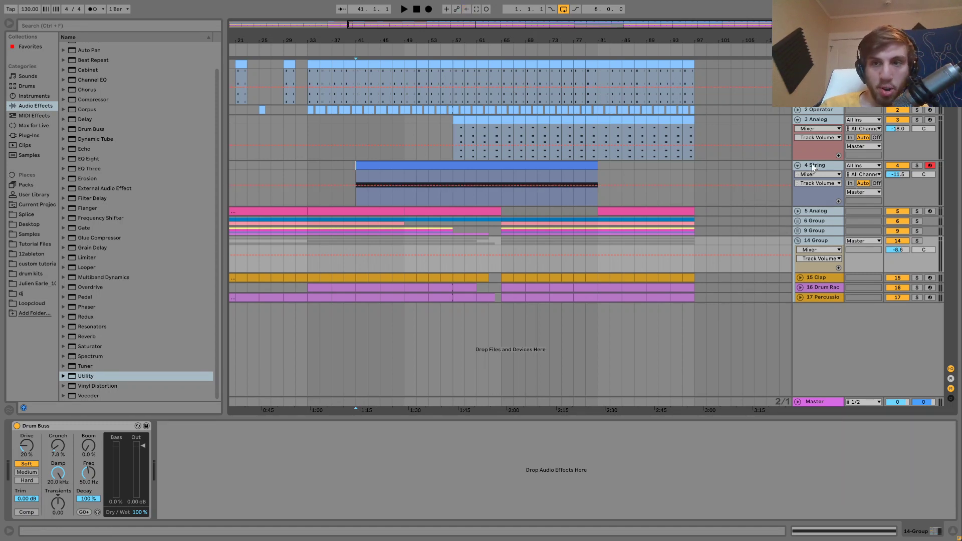
- Automate String's Utility gain from -27.4 dB at bar 41 up to 0 dB at bar 49, falling from about bar 66 to -9.4 dB at bar 81
left_click(813, 168)
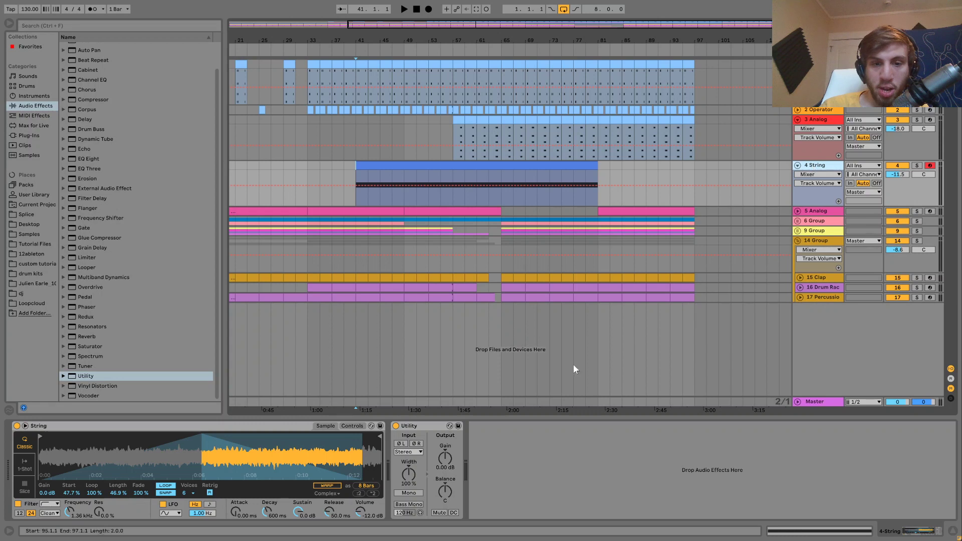
left_click(403, 187)
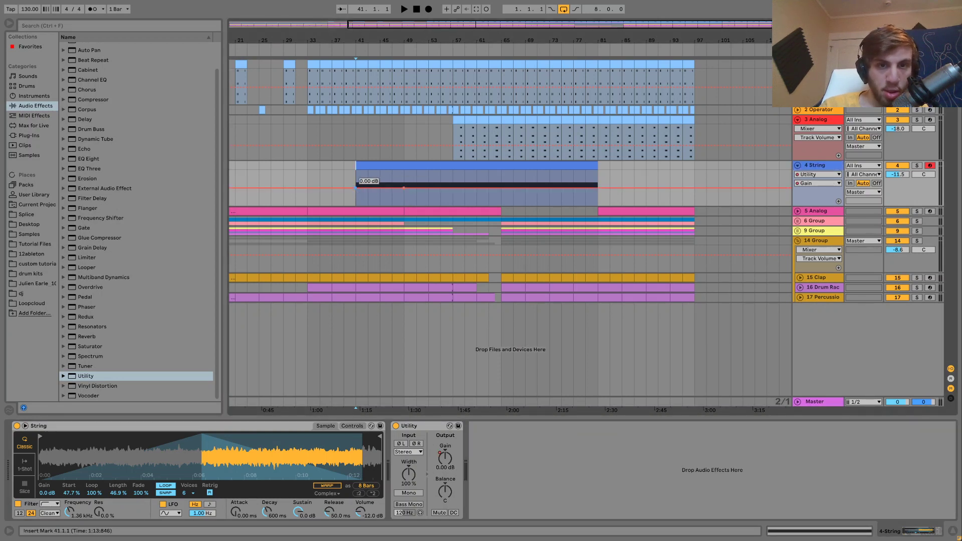
left_click_drag(356, 189, 354, 200)
key("space")
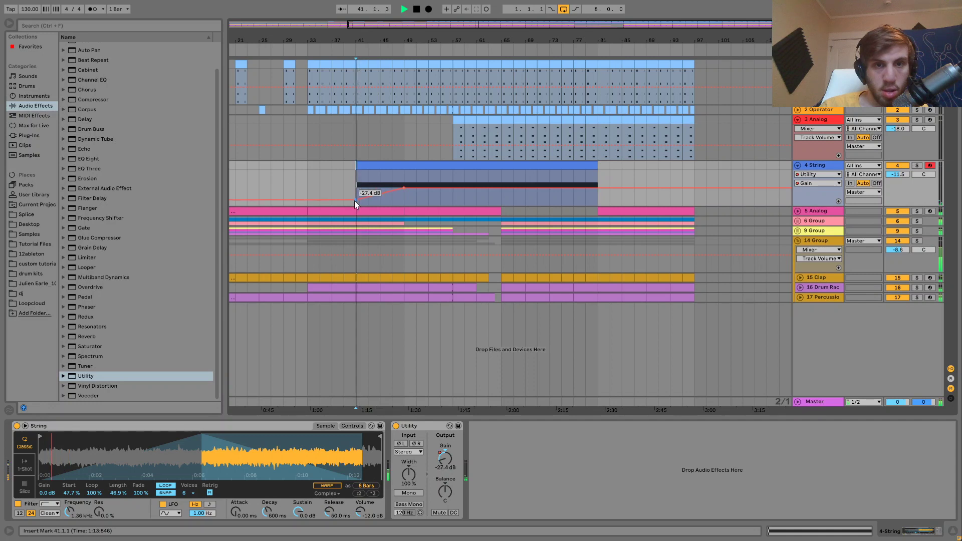
left_click(509, 188)
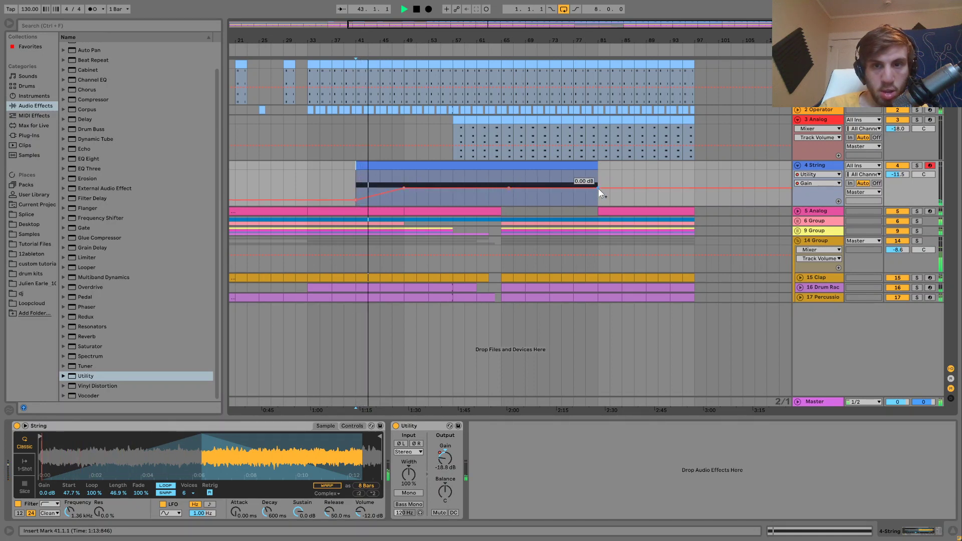
left_click_drag(597, 189, 597, 192)
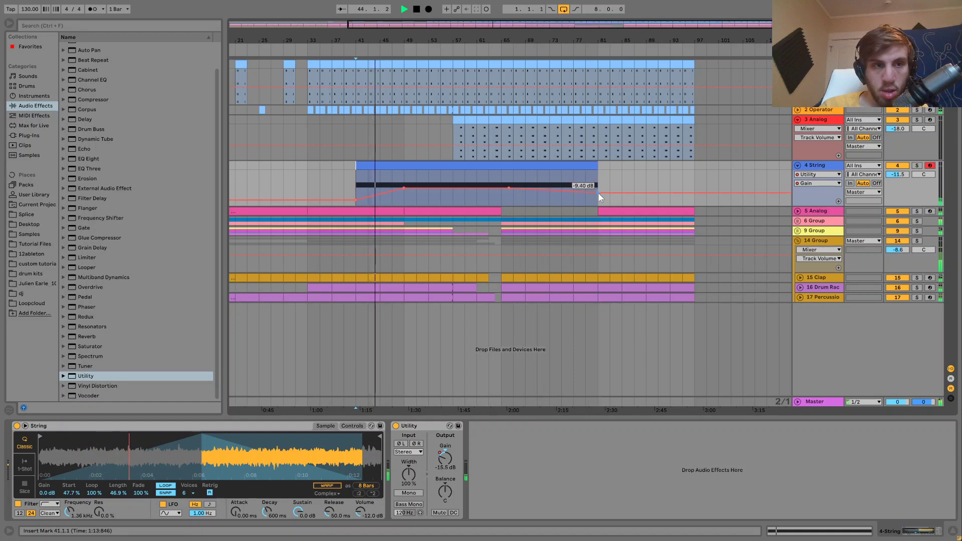
- Insert a Reverb before Utility on the String track and set its decay time to 2.01 s
left_click(80, 337)
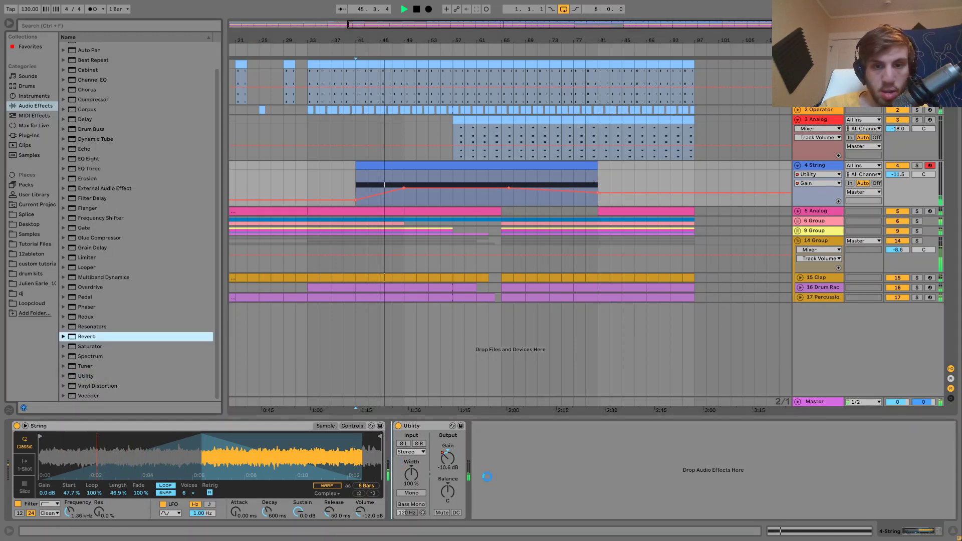
left_click(531, 512)
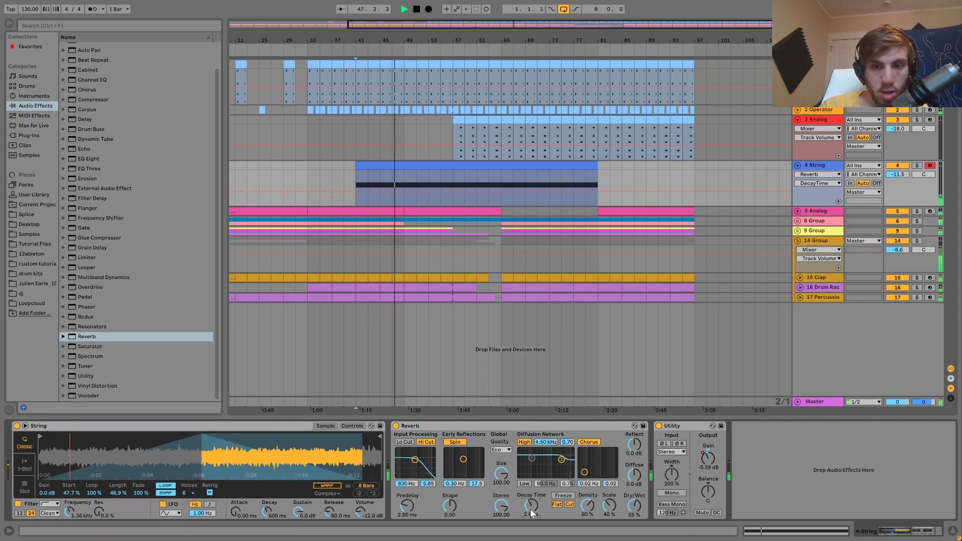
- Lower the Utility gain automation point at bar 81 further and set the String track volume to -13.5 dB
left_click(718, 467)
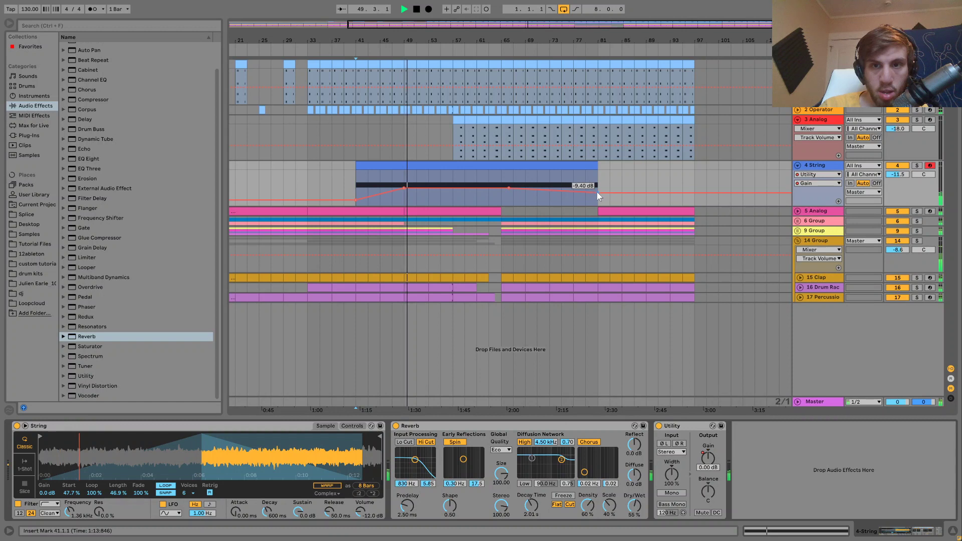
left_click_drag(597, 192, 596, 196)
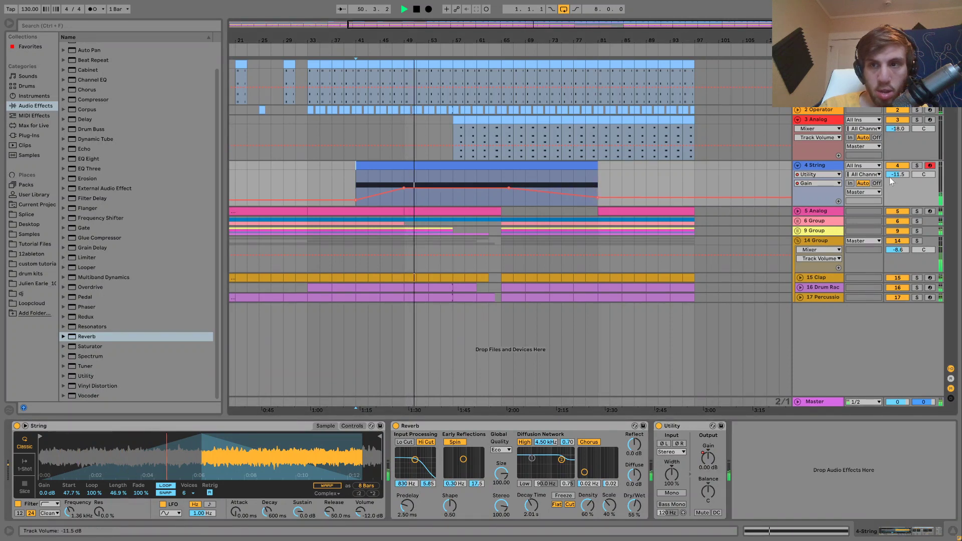
left_click_drag(890, 176, 893, 176)
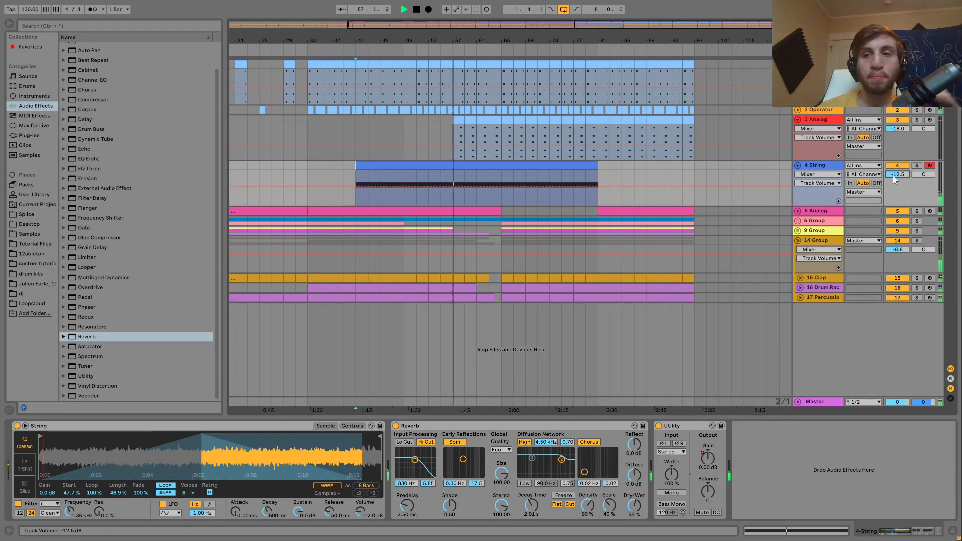
left_click_drag(893, 176, 894, 179)
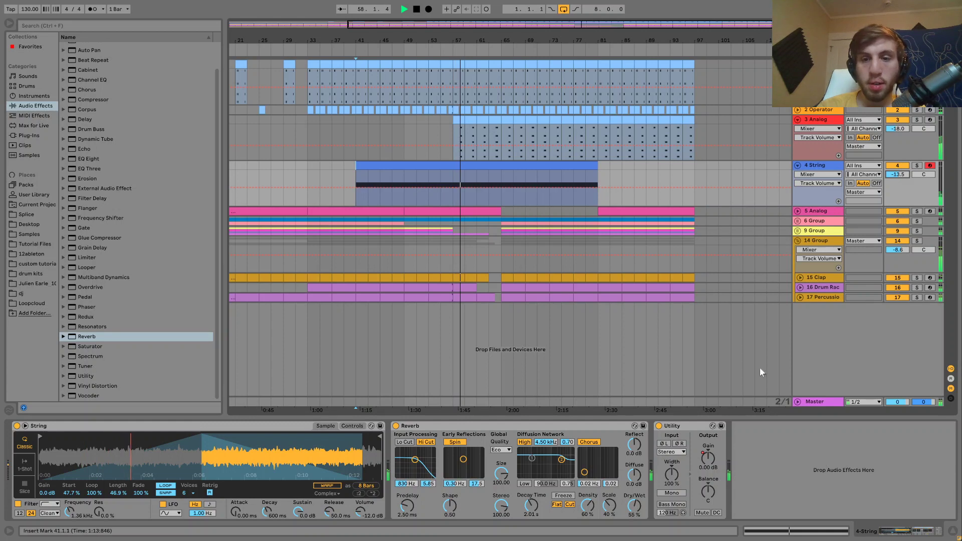
- Reshape the Utility gain automation to hold 0 dB until bar 57, then fall via bar 63 to -inf at bar 65, and play from bar 61
left_click(708, 457)
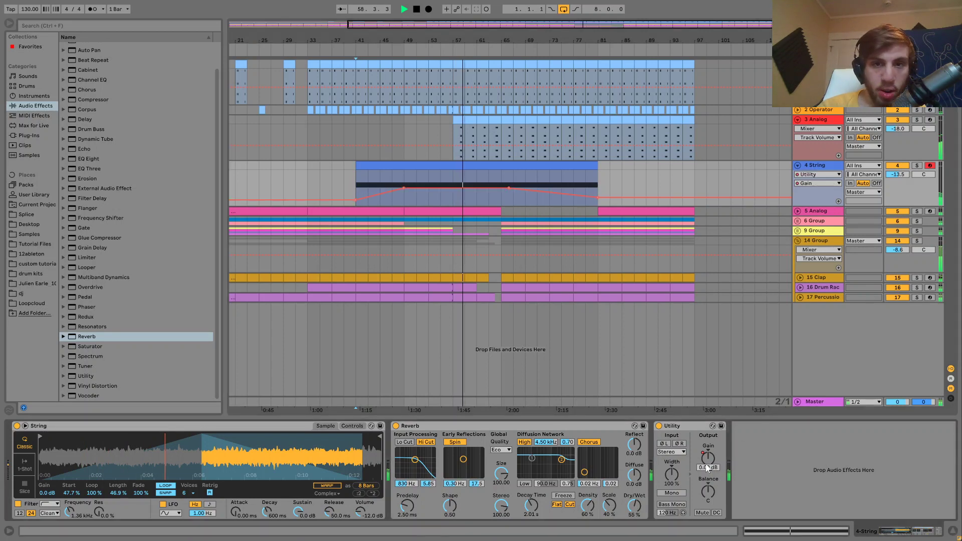
left_click(453, 187)
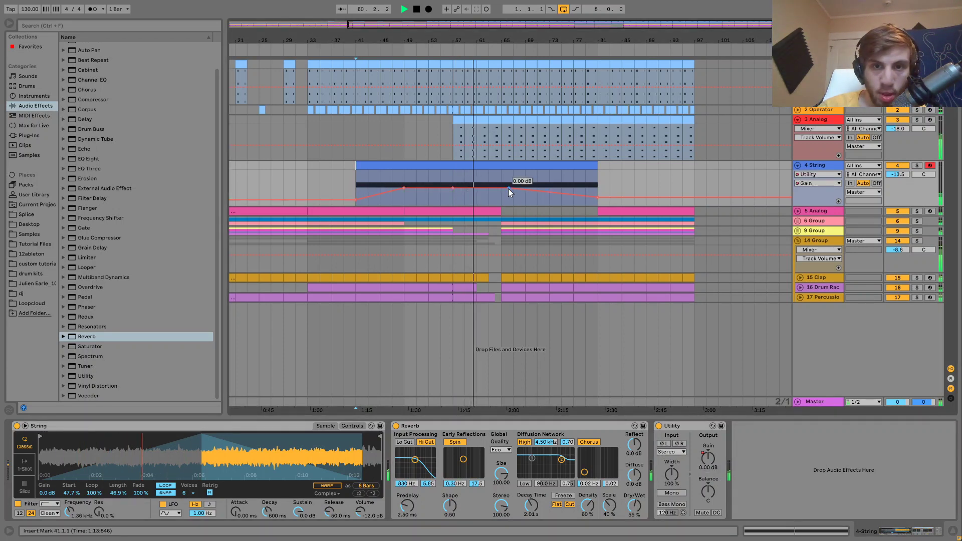
left_click_drag(508, 189, 501, 194)
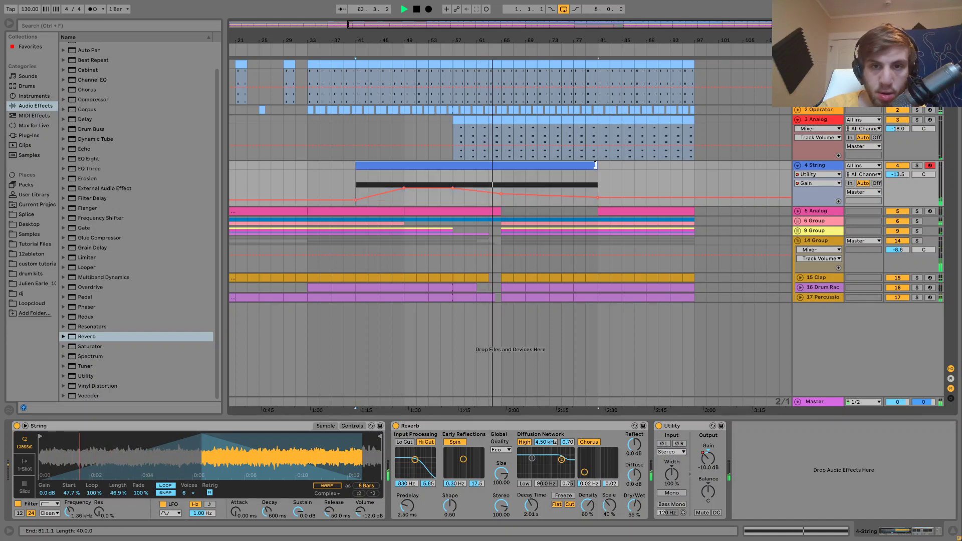
left_click(489, 192)
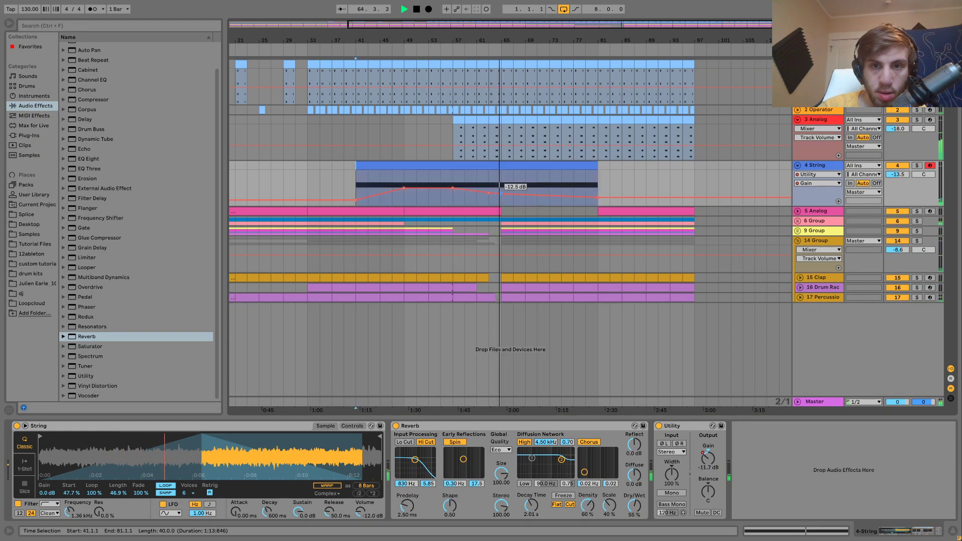
left_click_drag(501, 194, 502, 204)
left_click(478, 177)
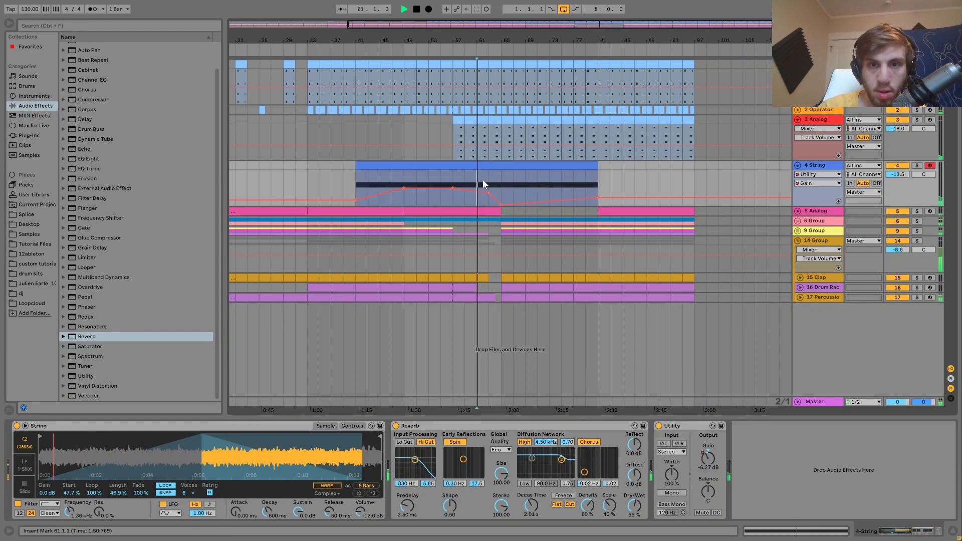
- Remove the gain automation point at bar 81 and shorten the String clip to end at bar 65
left_click(597, 198)
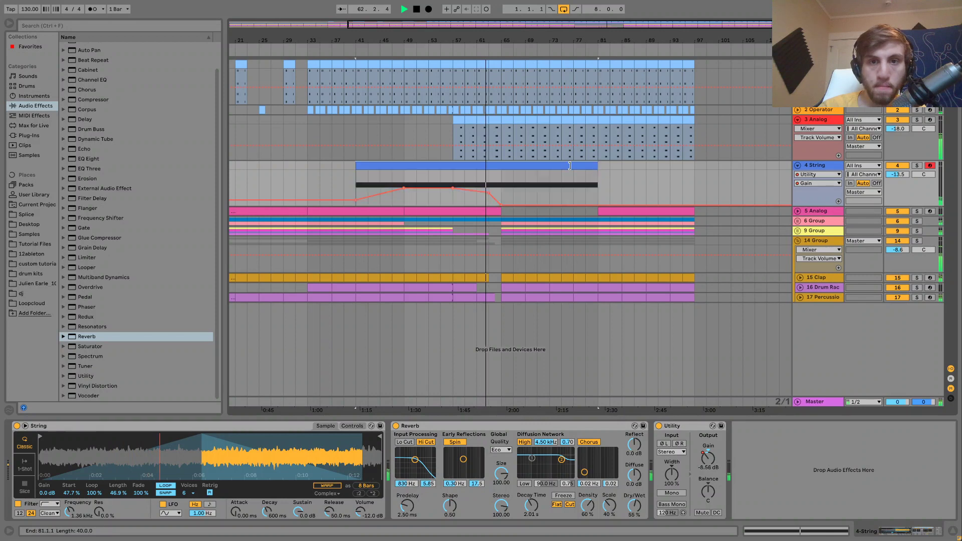
left_click_drag(570, 166, 501, 167)
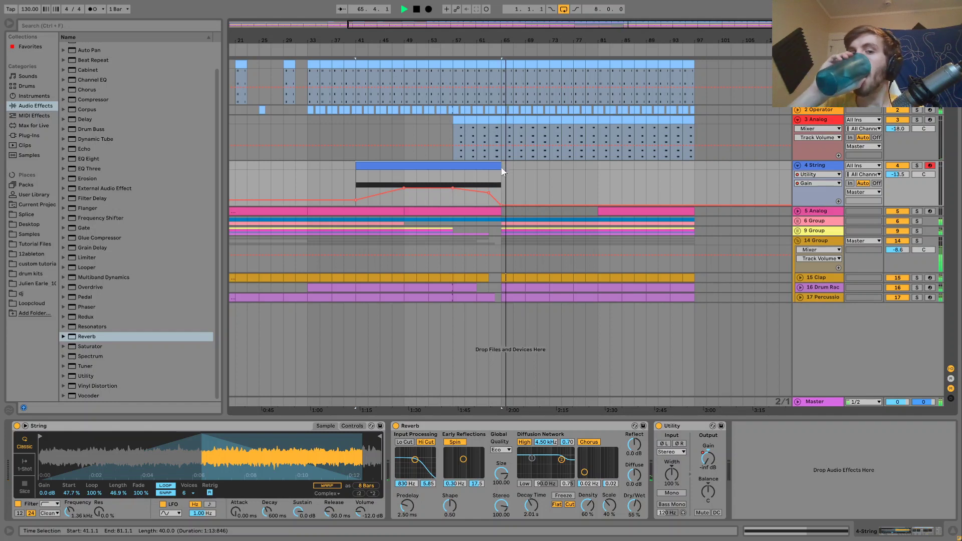
- Undo the shortening of the String clip and its reshaped gain fade, and play from bar 63
key("ctrl+z")
left_click(501, 167)
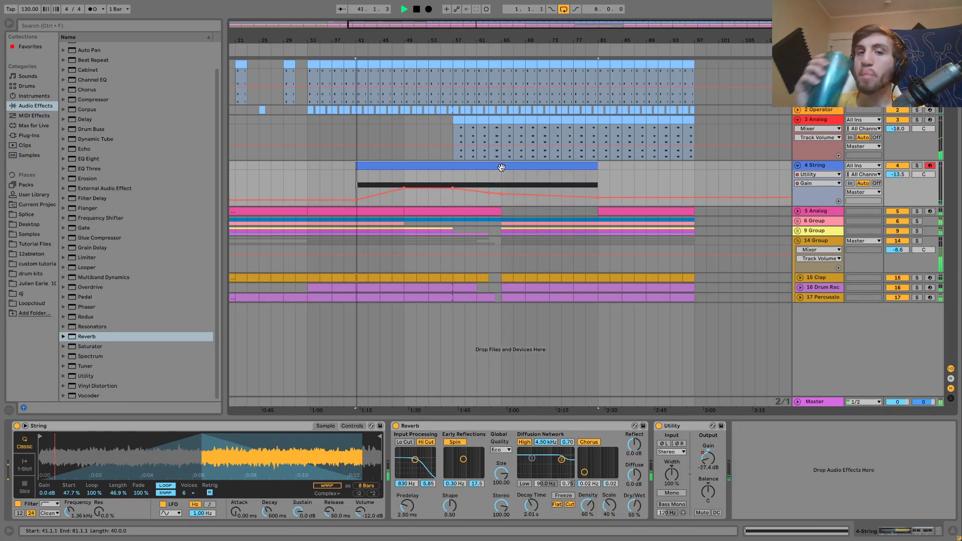
left_click(488, 178)
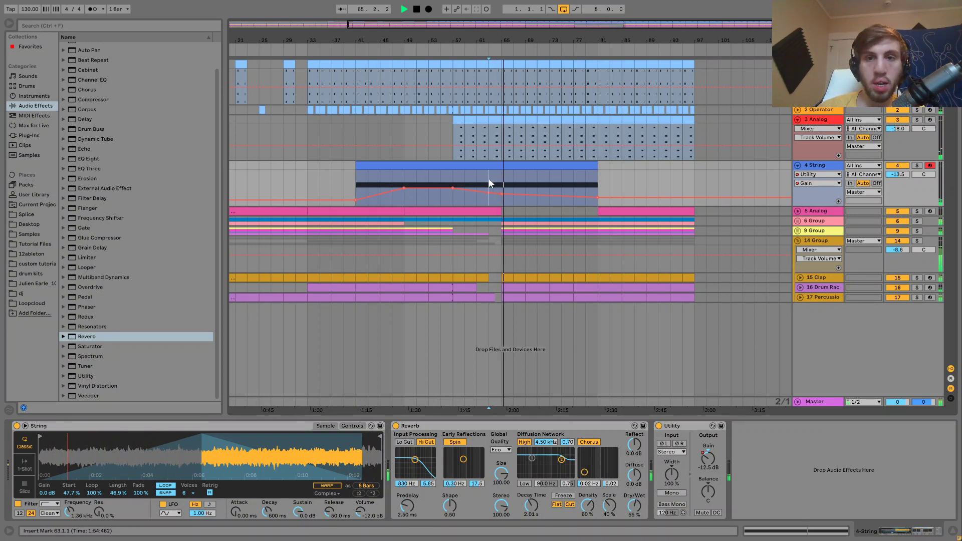
- Lower the String track's Utility gain automation point at bar 81 to -25.7 dB and play the fade from bar 79
mouse_move(598, 196)
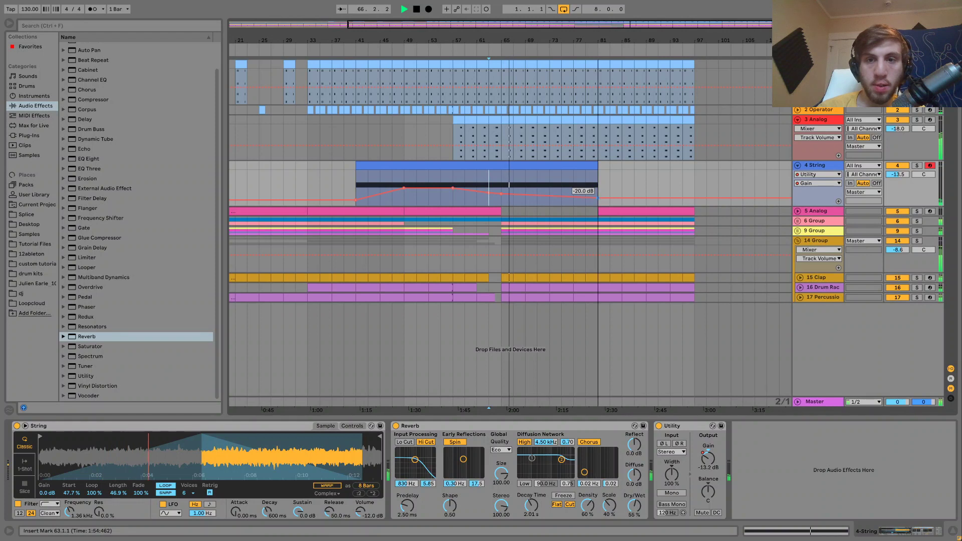
left_click_drag(599, 197, 600, 202)
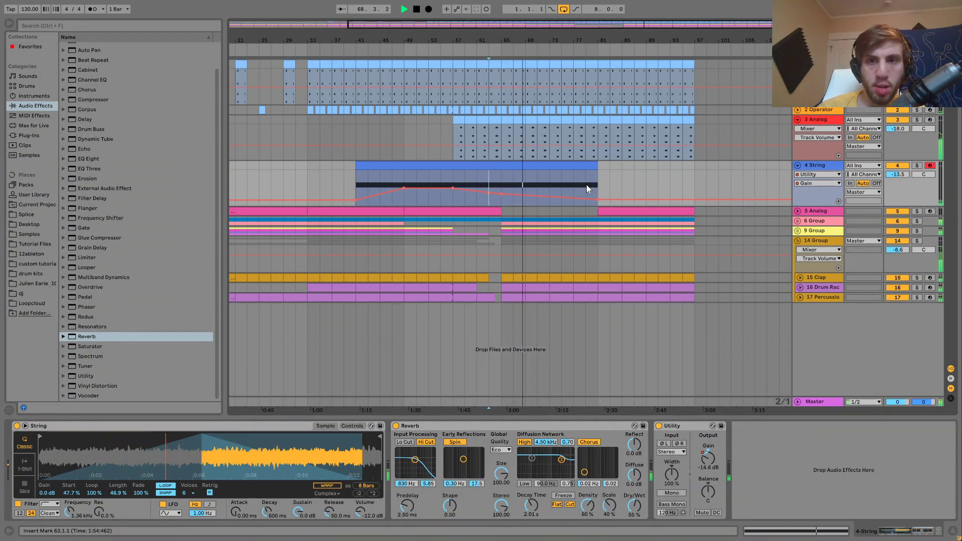
left_click(586, 184)
mouse_move(597, 199)
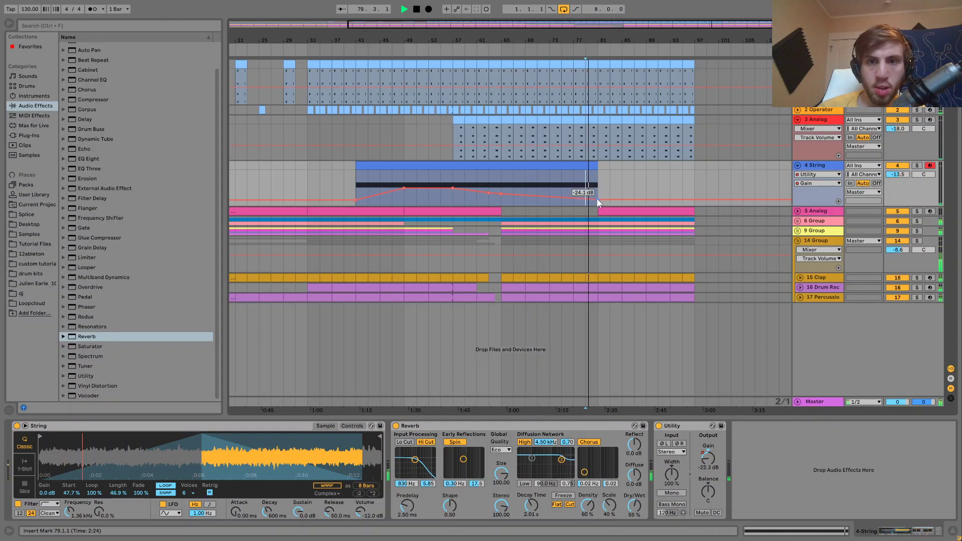
left_click_drag(598, 199, 597, 200)
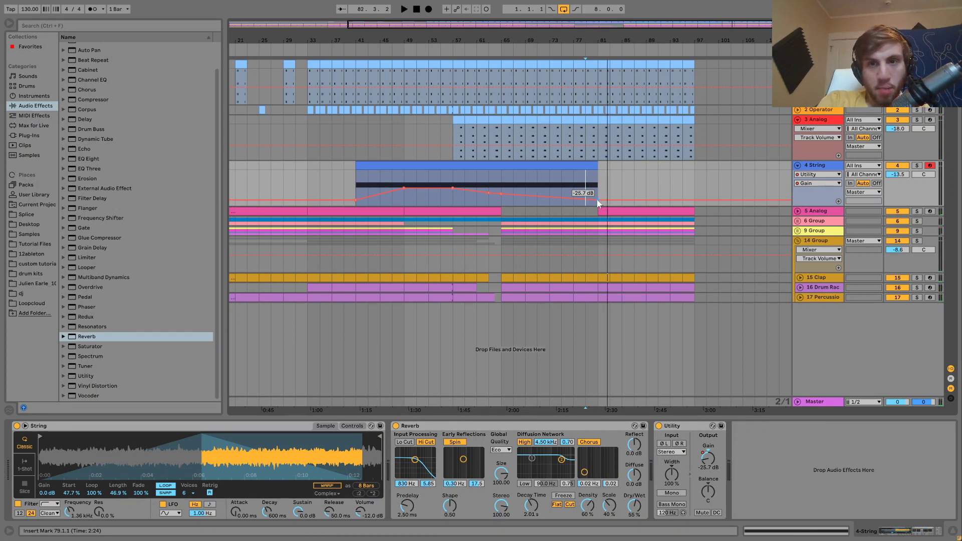
- Play the transition from bar 63 into bar 65 to judge the drop
left_click(502, 171)
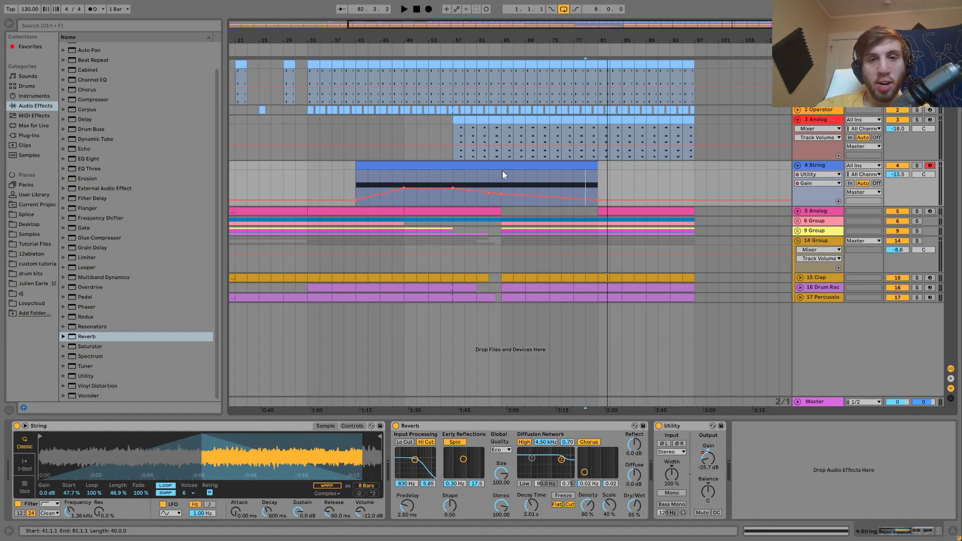
key("space")
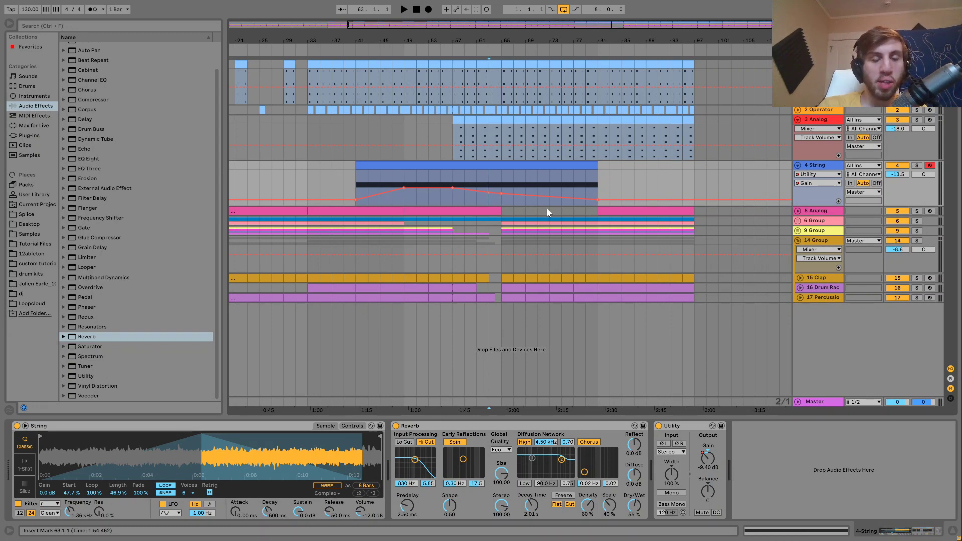
key("space")
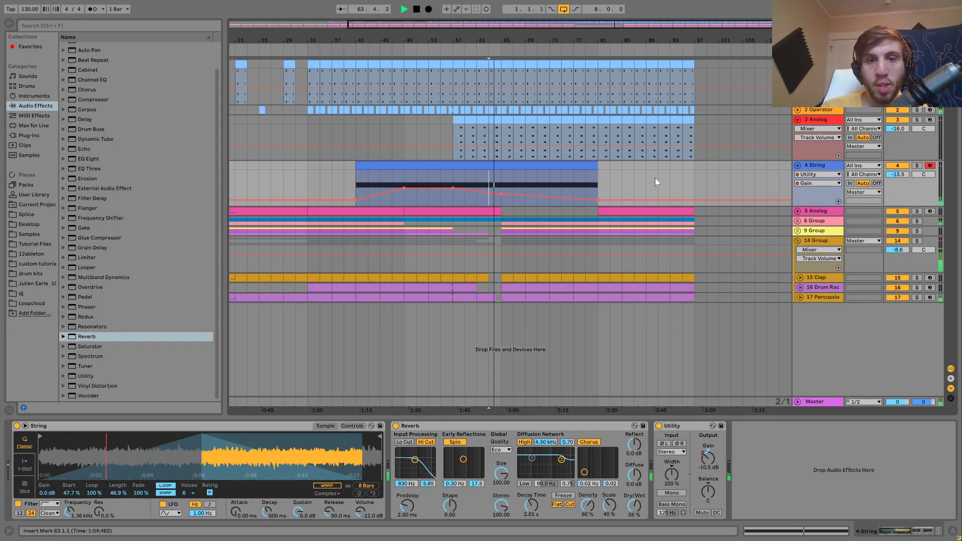
key("space")
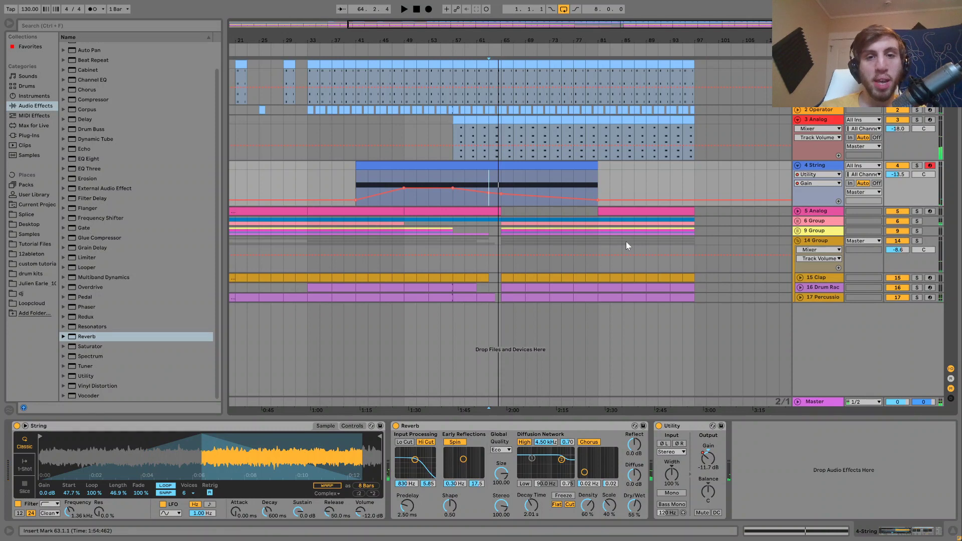
key("space")
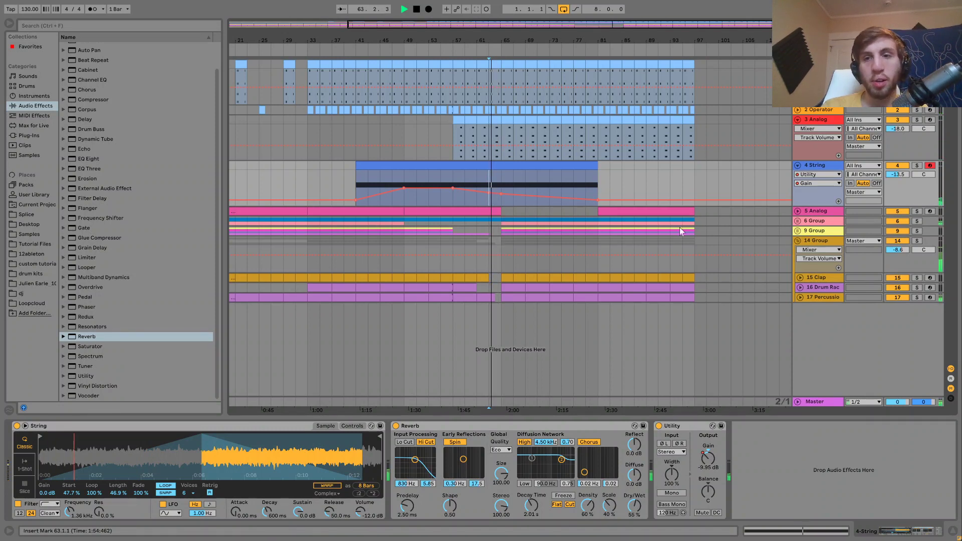
key("space")
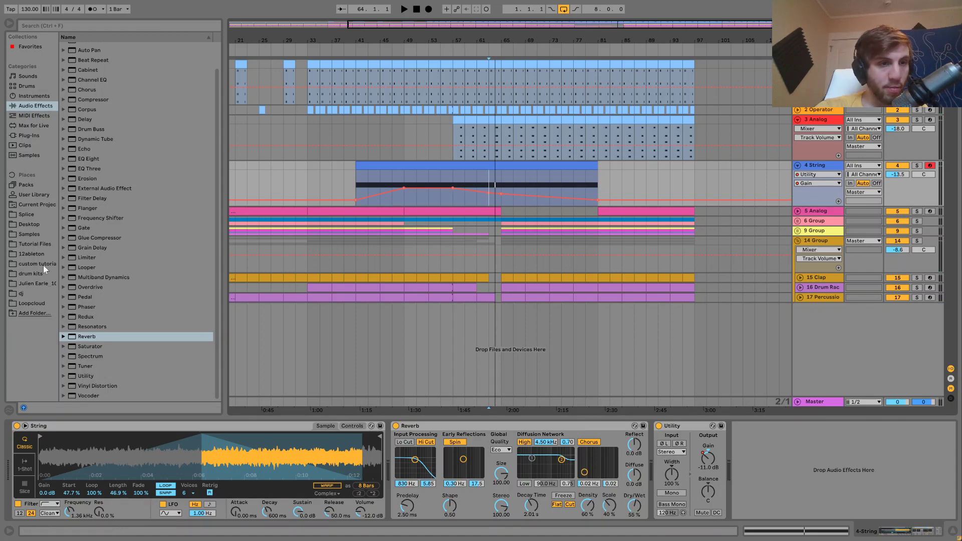
- Search the Tutorial Files folder for "crash" and select Crash.wav in the Toman, Rossi & Rich NXT folder
left_click(29, 246)
left_click(78, 24)
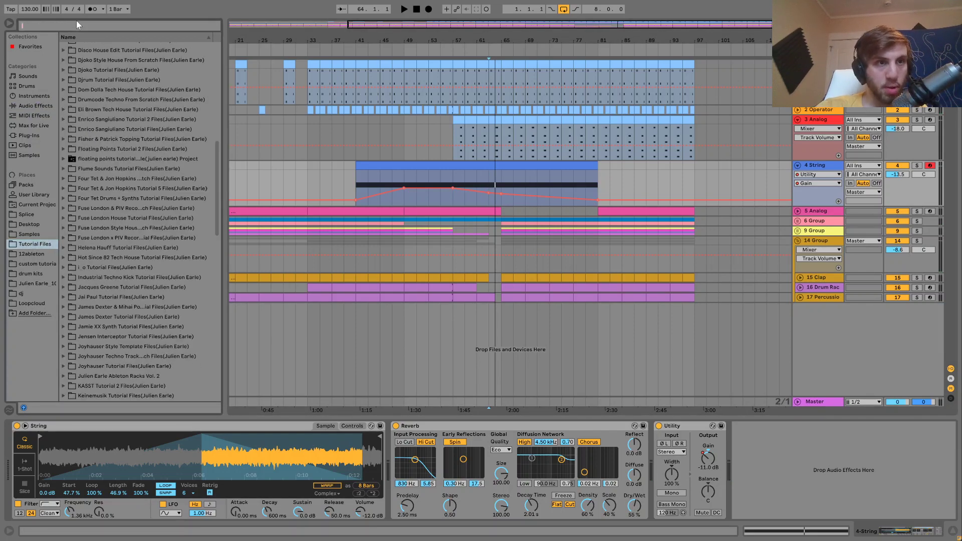
type("crash")
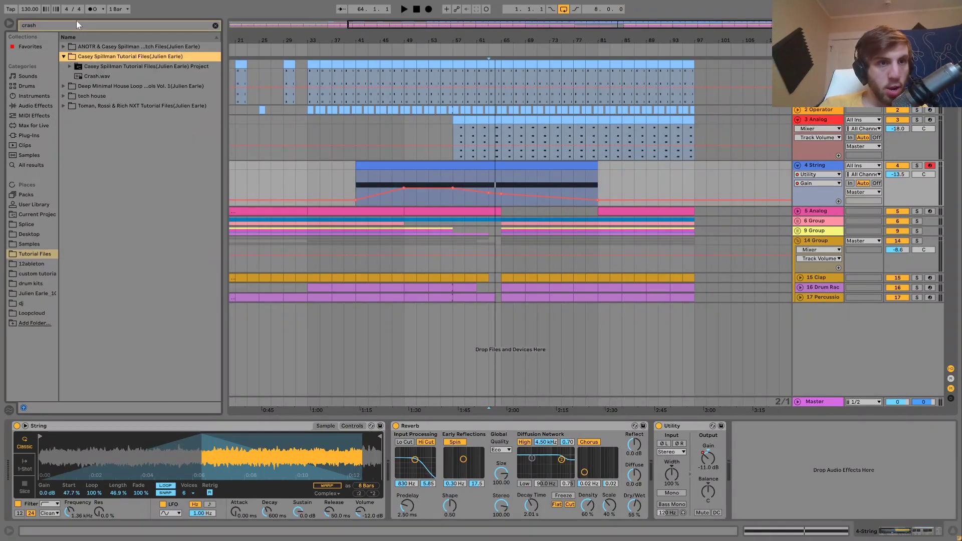
key("Down")
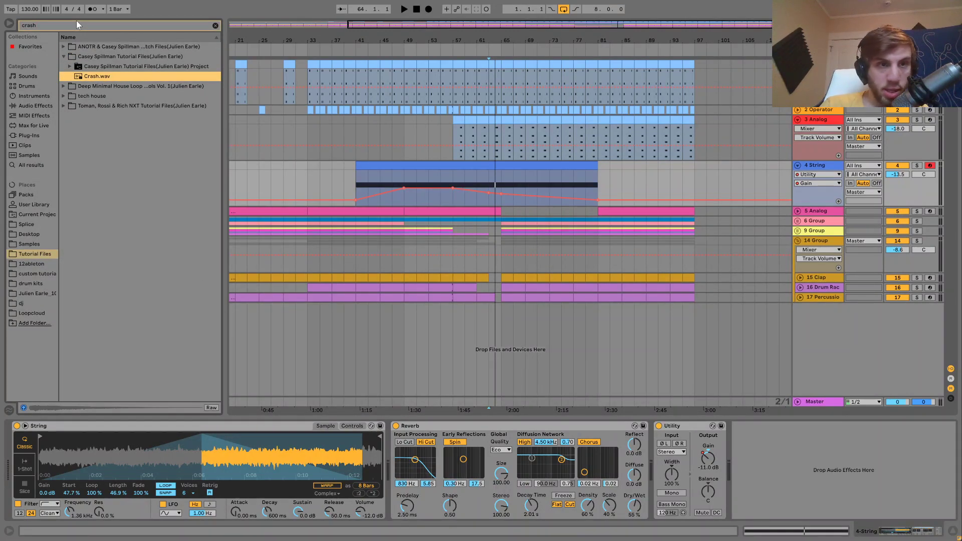
key("Down")
key("Down")
key("Down")
key("Right")
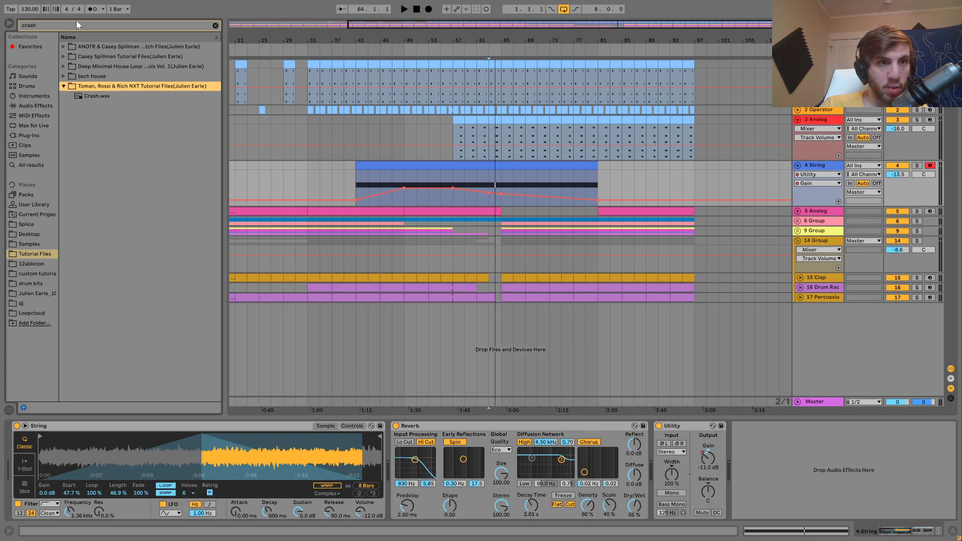
key("Down")
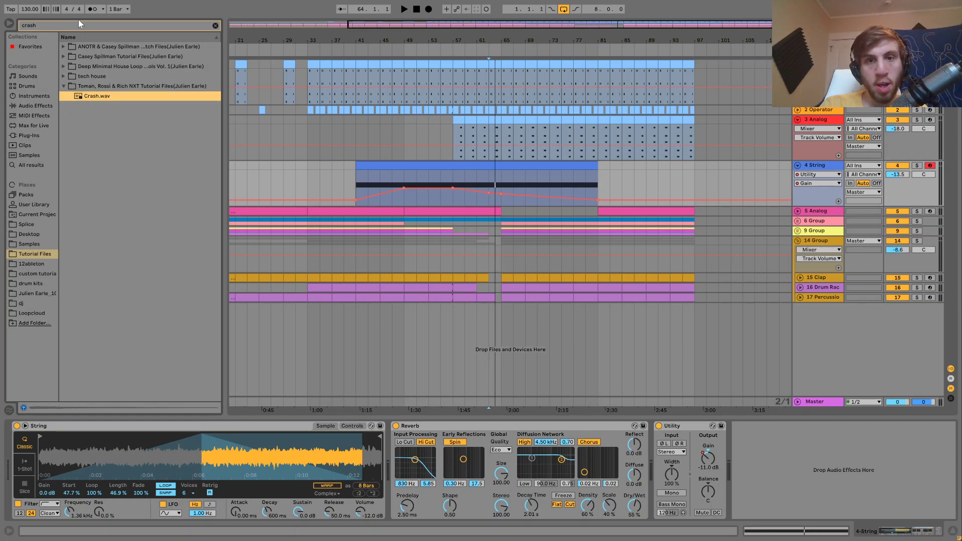
- Add a MIDI track with the Crash.wav sample, create a two-bar clip at bar 65 with a C3 note at its start, and play it
key("ctrl+shift+t")
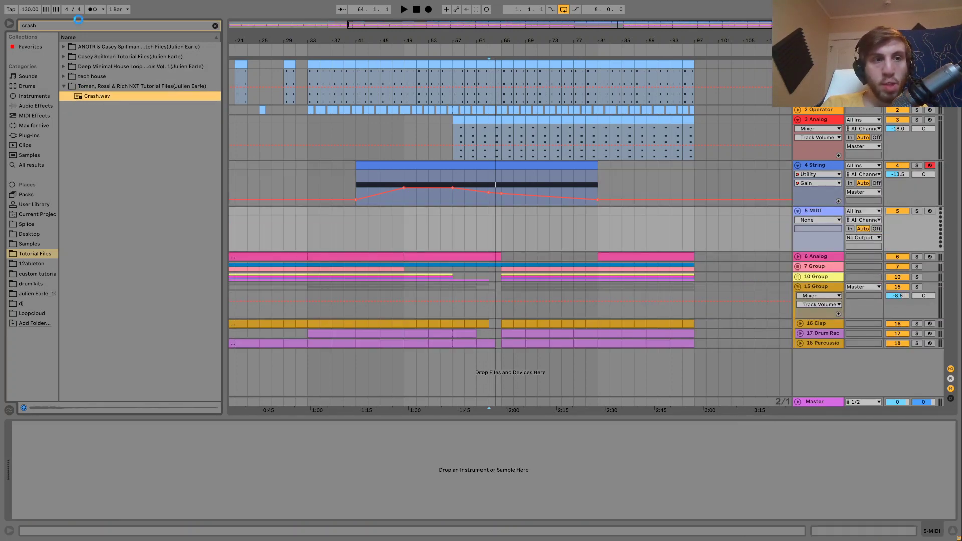
left_click_drag(497, 230, 500, 216)
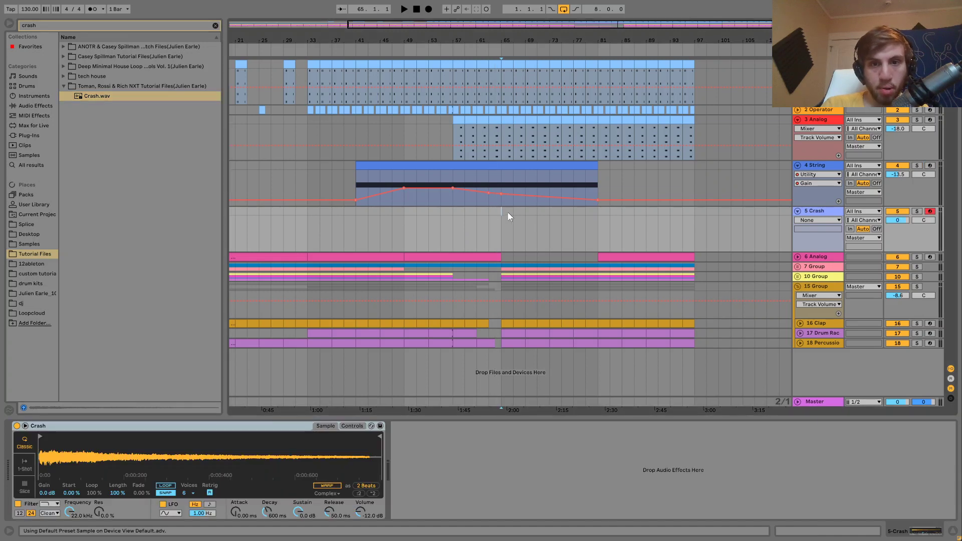
key("ctrl+shift+m")
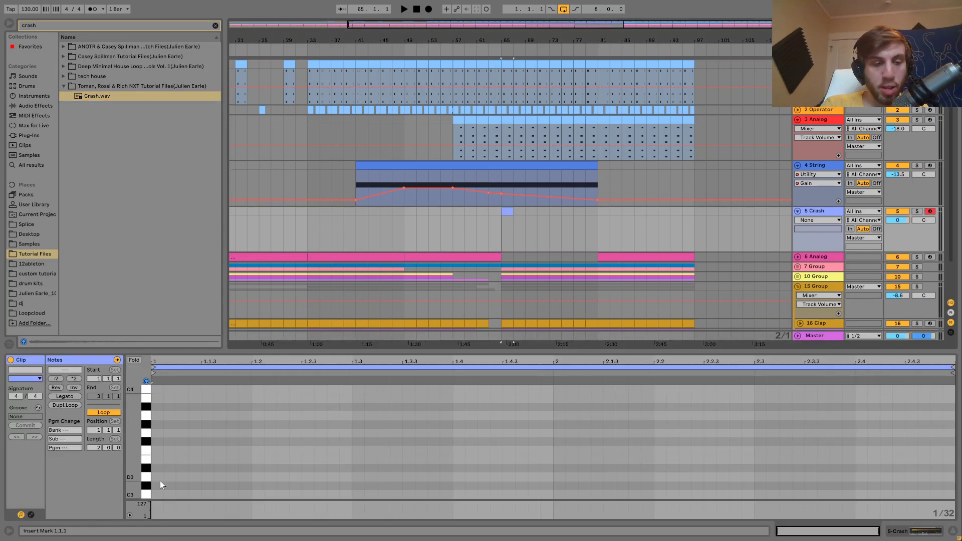
double_click(156, 494)
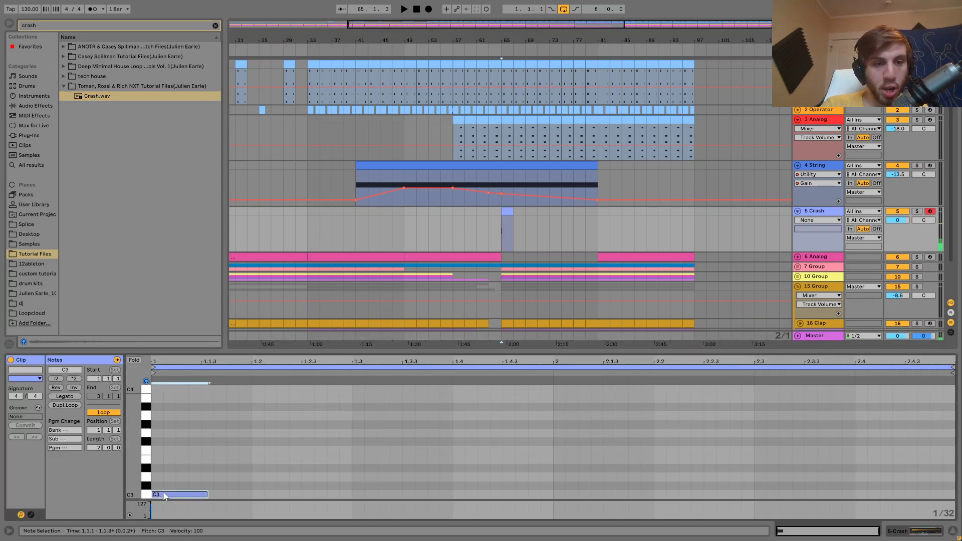
key("space")
key("shift+Left")
key("space")
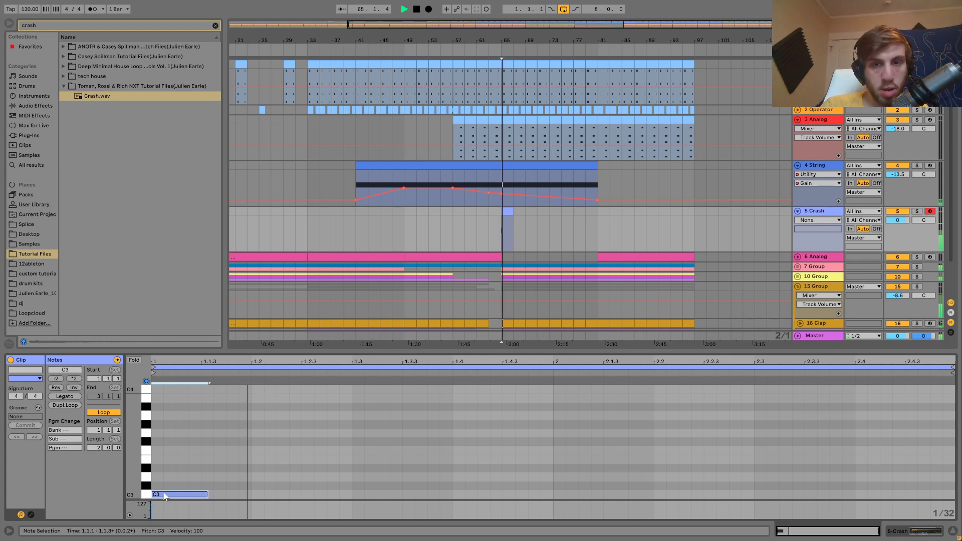
- Set the Crash sampler's filter to high-pass at 902 Hz and play from bar 65
left_click(824, 215)
key("space")
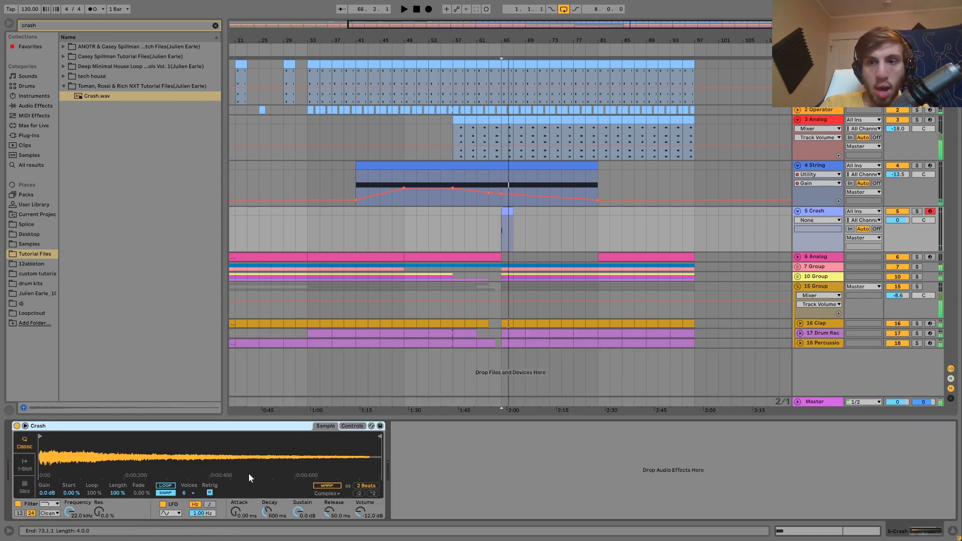
left_click(45, 507)
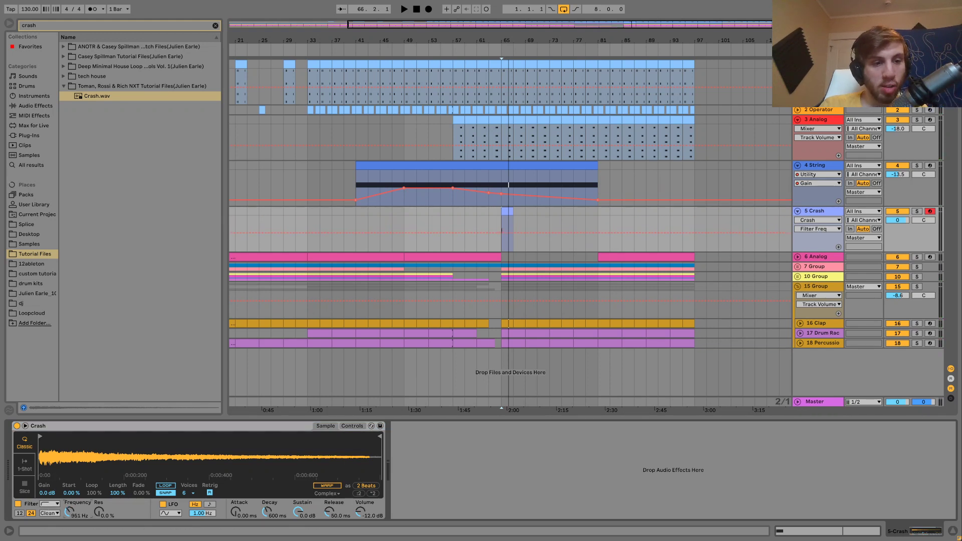
key("space")
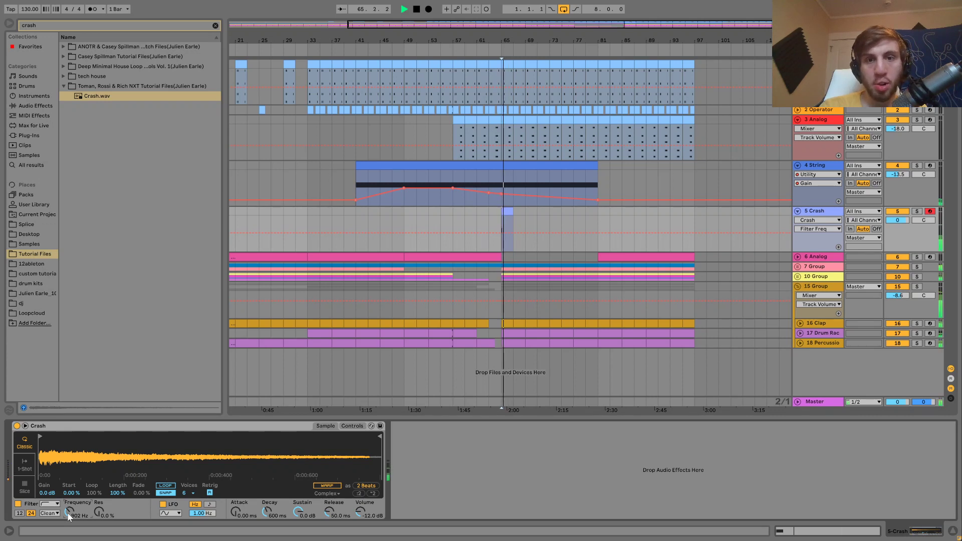
- Copy the Crash clip to bar 81, and copy the resulting pair to bars 33 and 49
left_click(598, 212)
left_click(509, 210, "shift")
key("ctrl+d")
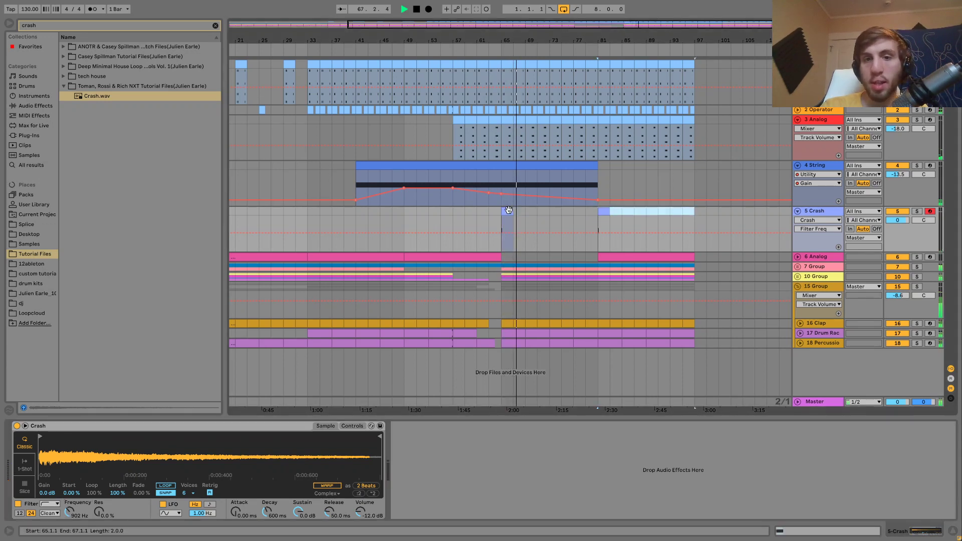
left_click(505, 210, "shift")
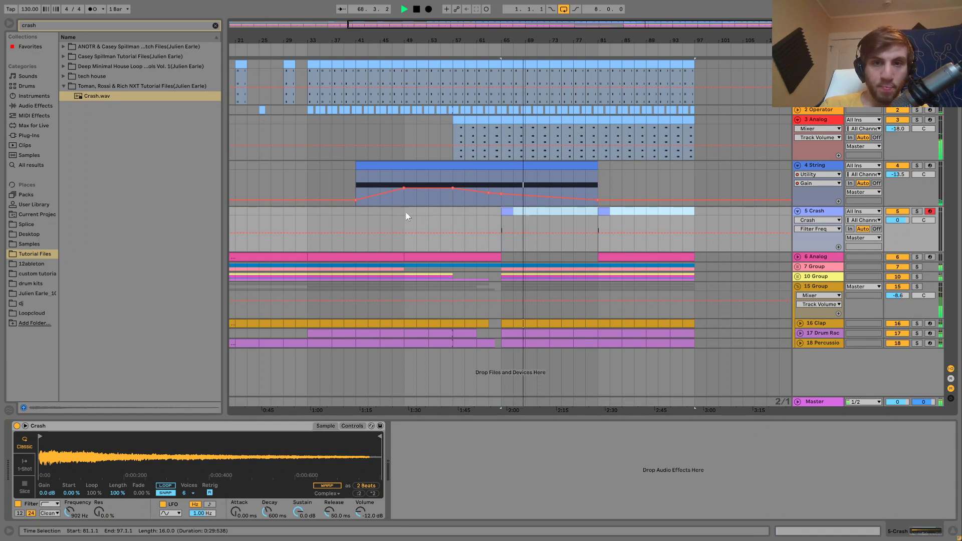
left_click(308, 213)
key("ctrl+v")
key("space")
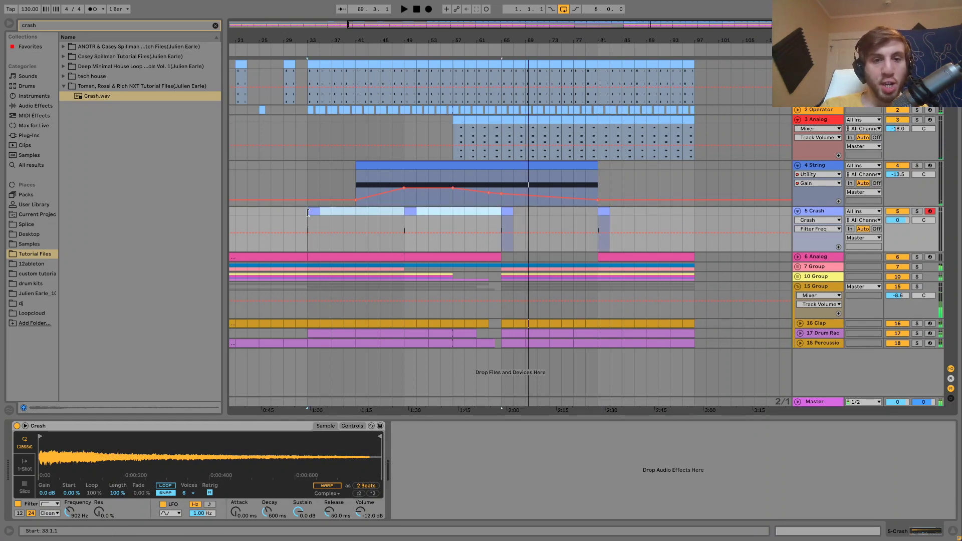
- Play from bar 49 to hear the copied Crash clip in the arrangement
key("space")
left_click(411, 211)
key("space")
key("space")
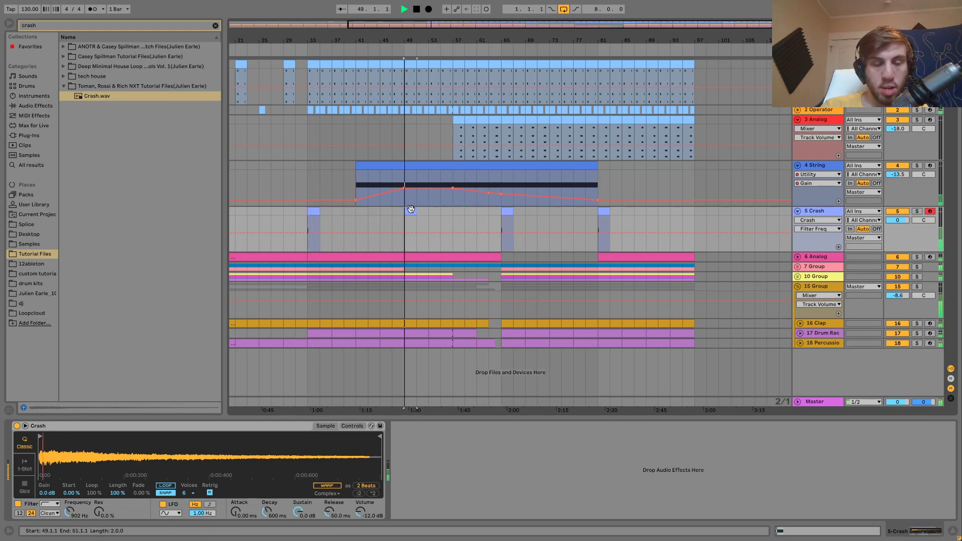
scroll(411, 209, "left", 3)
scroll(411, 209, "left", 1)
left_click(524, 221)
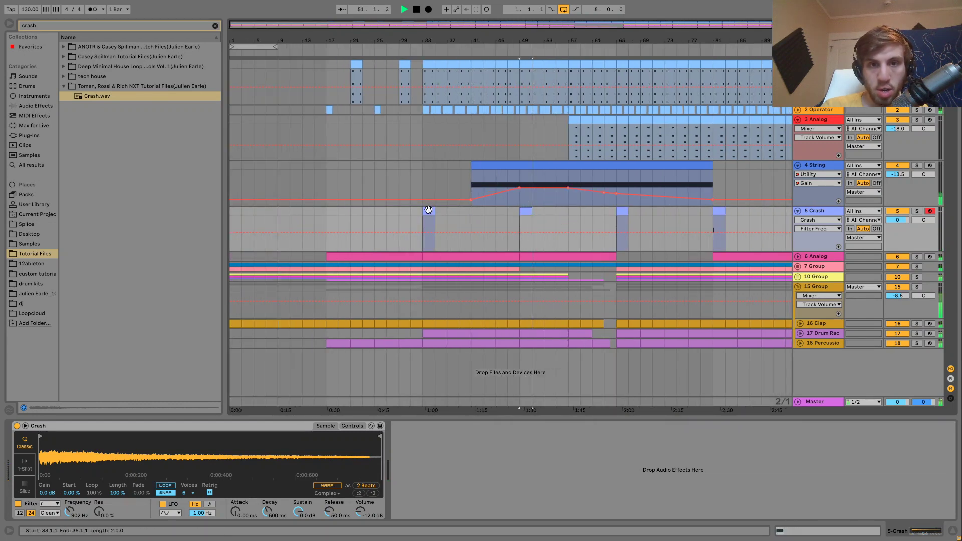
- Extend the C3 note in the bar 33 Crash clip to the full clip length using Legato, and play it
double_click(429, 226)
left_click(282, 445)
key("space")
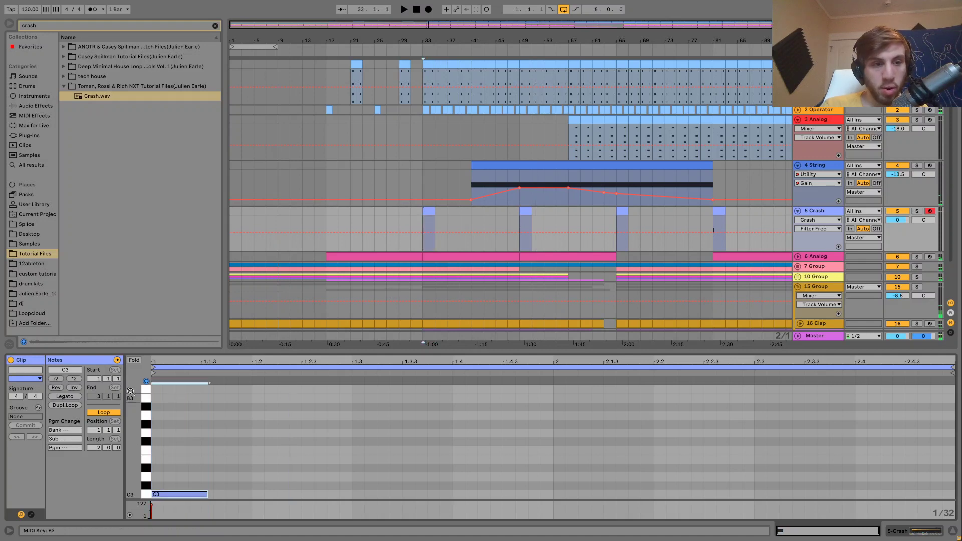
left_click(67, 396)
key("space")
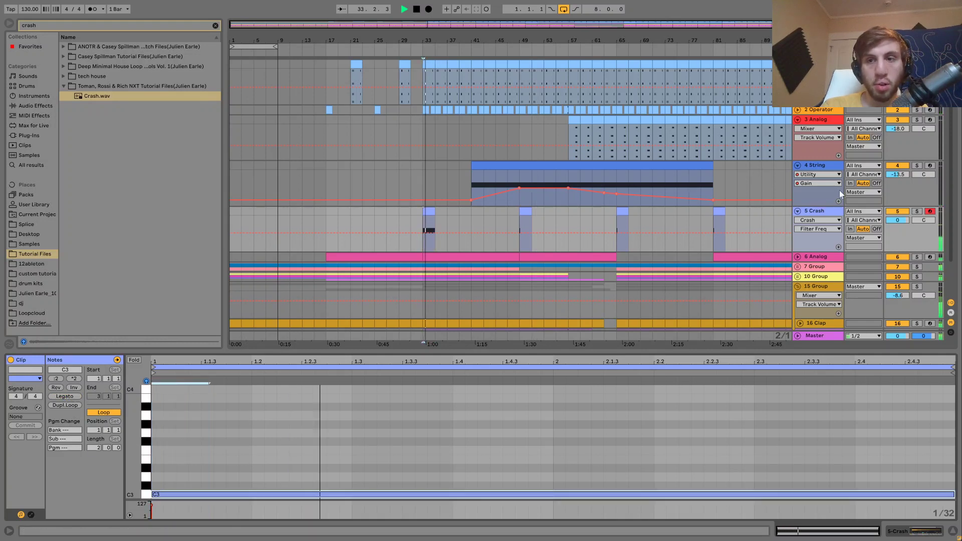
- Clear the browser search and replace the Crash clip at bar 65 with a copy of the bar 33 clip
left_click(818, 215)
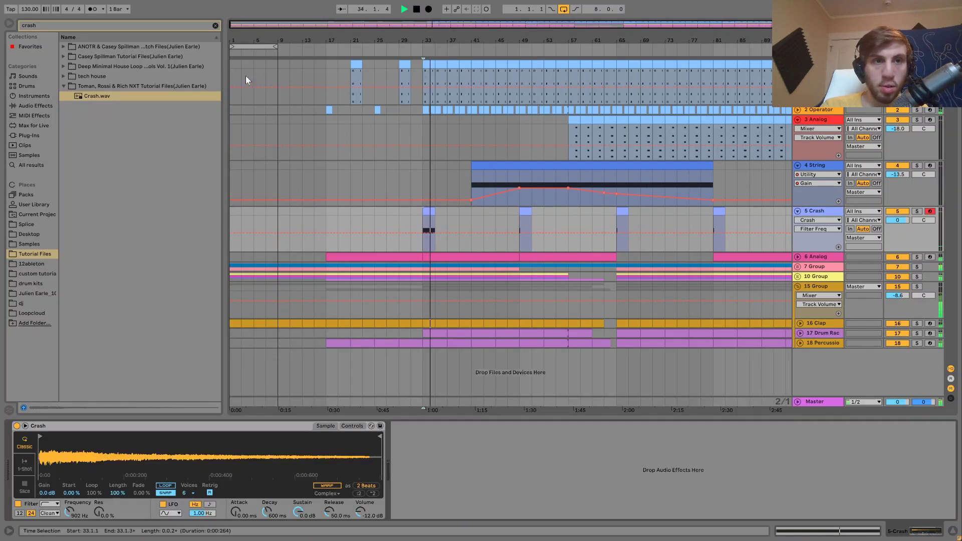
left_click(215, 25)
left_click(428, 211)
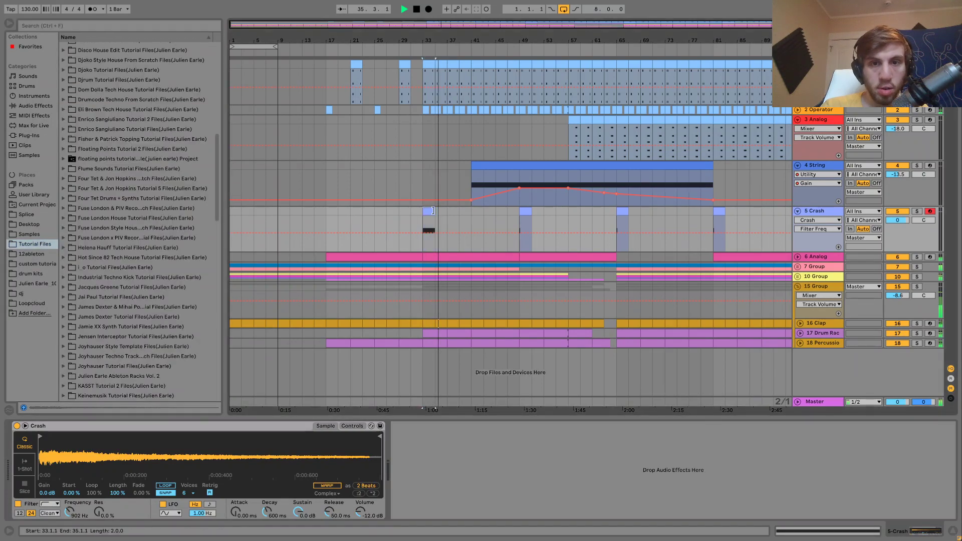
left_click(623, 211)
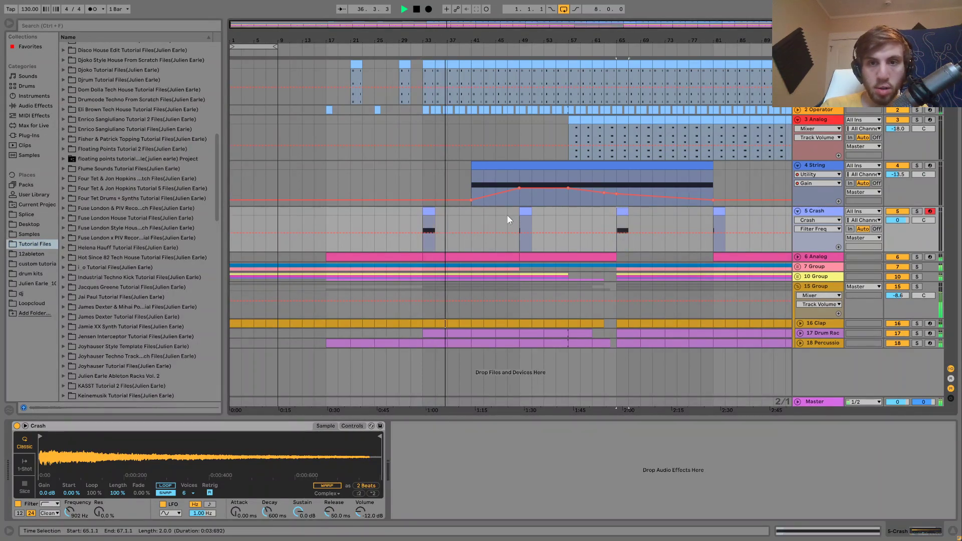
- Play the arrangement from bars 49, 63 and 81 to check the crash hits
left_click(522, 211)
key("ctrl+v")
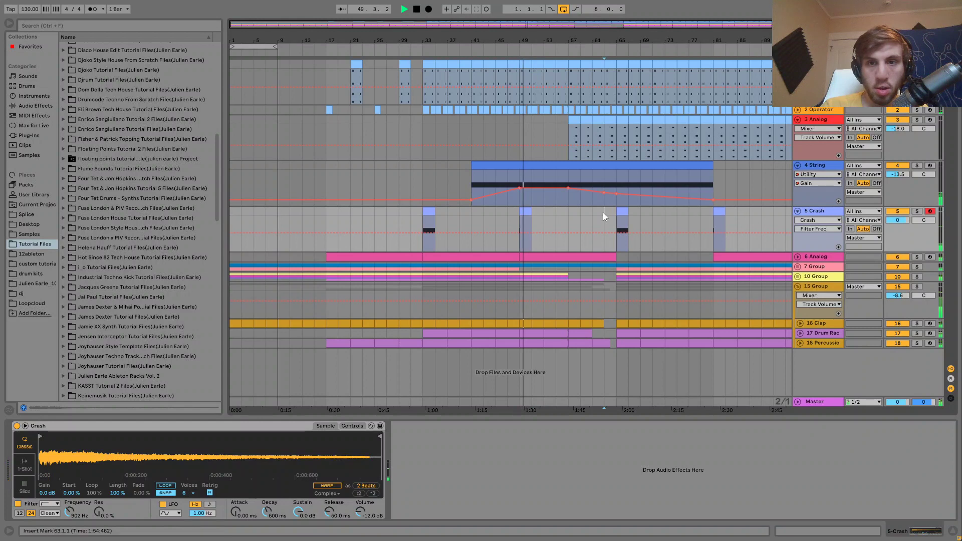
left_click(604, 212)
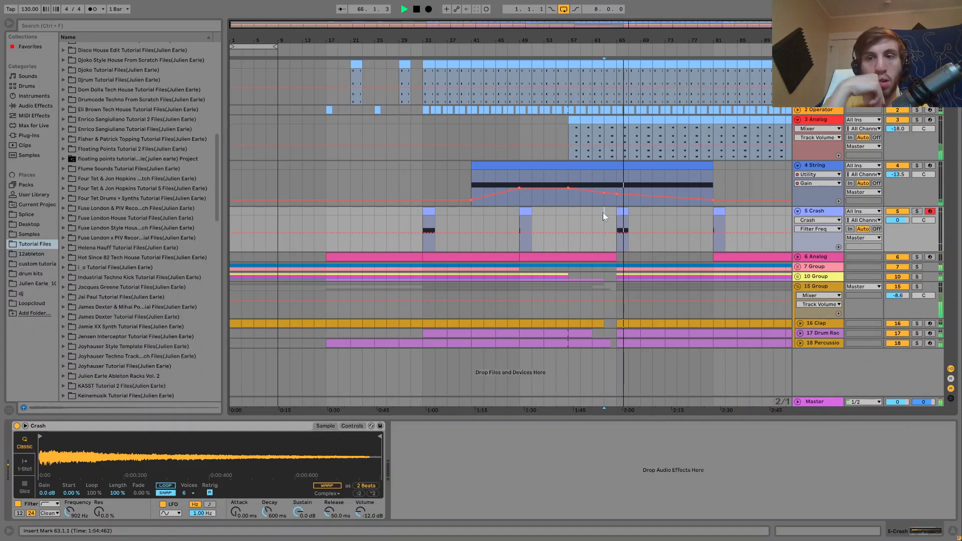
left_click(719, 211)
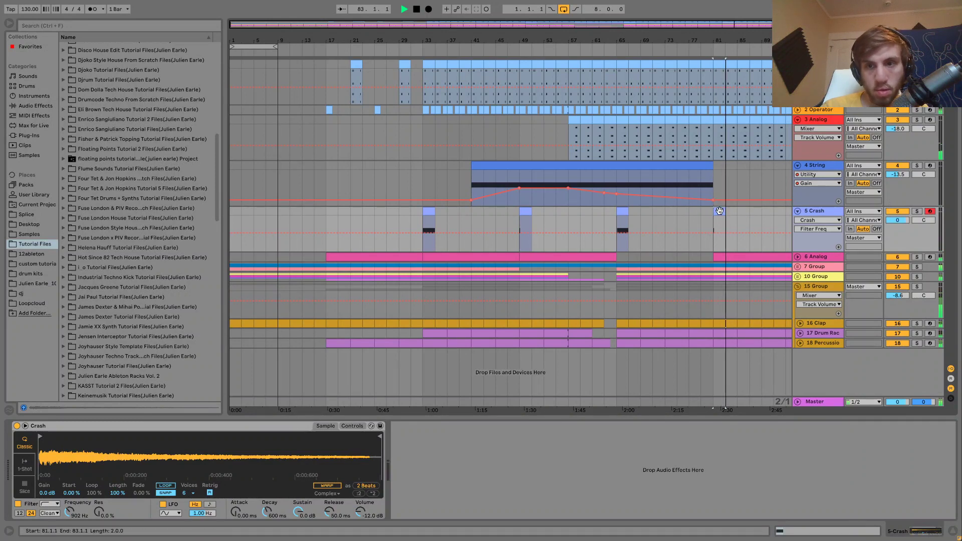
- Copy the bar 81 Crash clip to bar 73, duplicate the bars 65–81 Crash section to bar 81, and play from bar 65
scroll(676, 221, "right", 3)
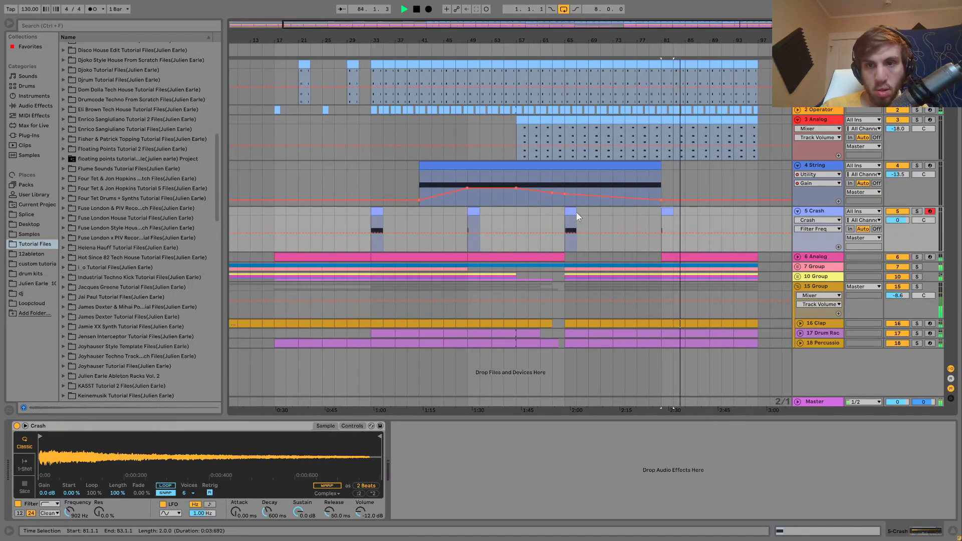
left_click(577, 212)
left_click_drag(670, 212, 615, 213)
left_click(660, 212)
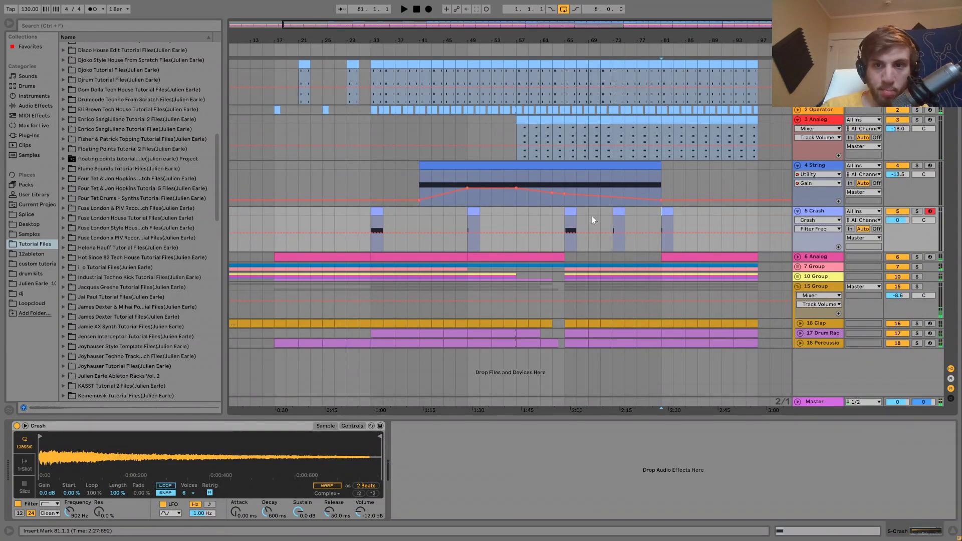
left_click(572, 211, "shift")
key("ctrl+d")
left_click(571, 211)
key("space")
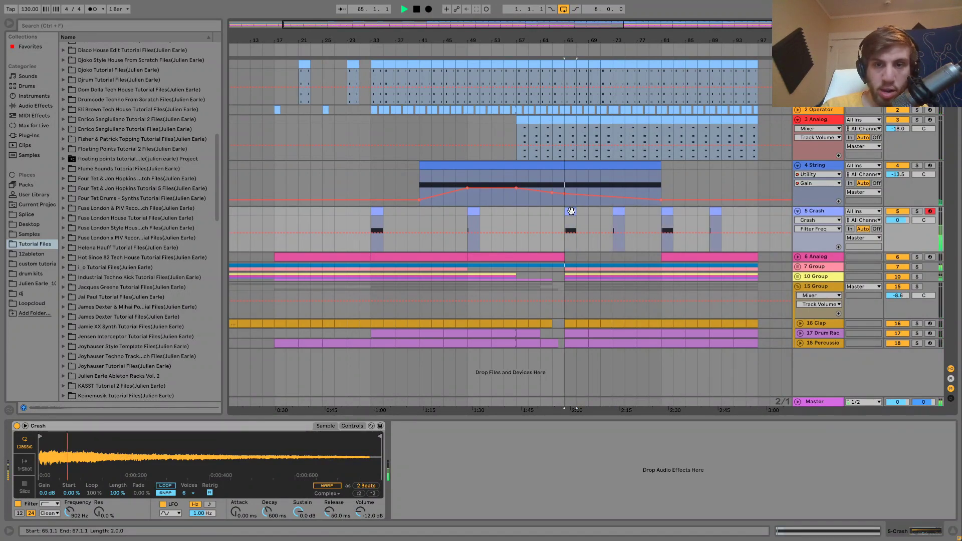
- Copy the long-note Crash clip from bar 65 to bar 73 and paste the short-note Crash clip at bar 65
left_click(617, 211)
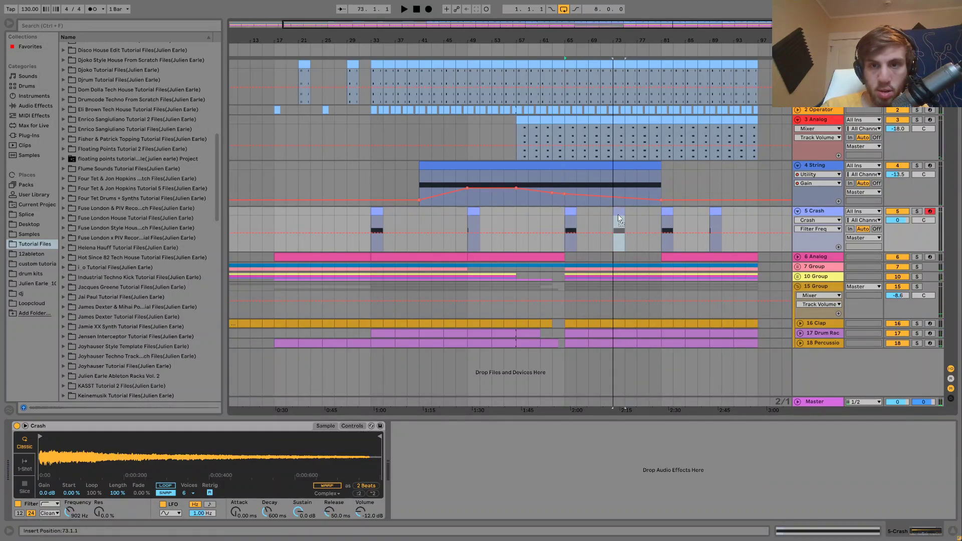
key("space")
left_click(564, 216)
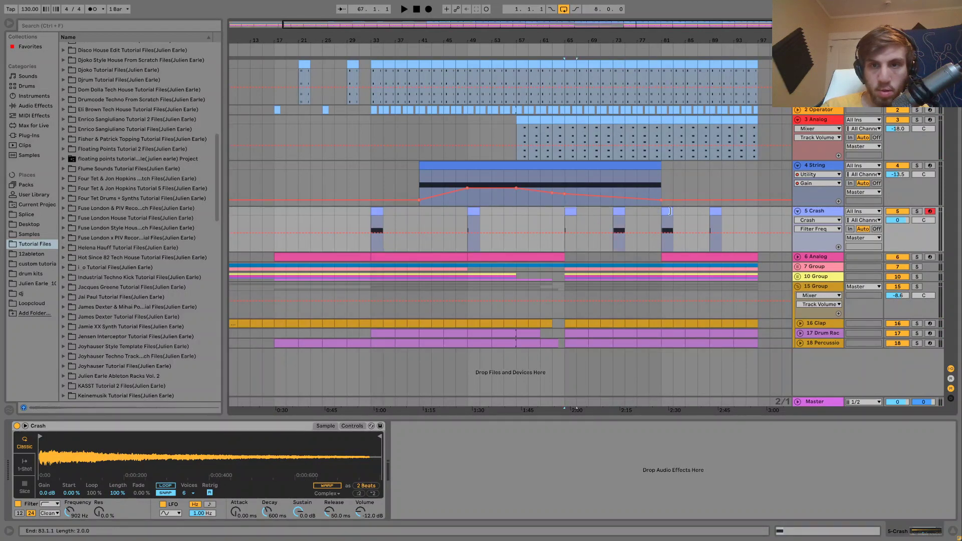
key("ctrl+v")
- Delete the Crash clips between bars 81 and 93, and duplicate the bars 65–81 Crash section to bar 81
left_click_drag(662, 215, 732, 216)
key("Delete")
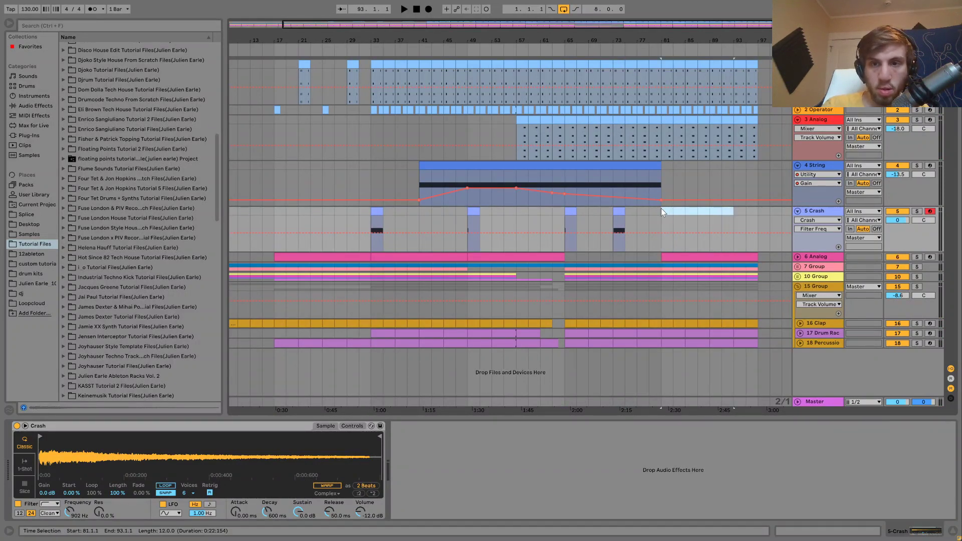
left_click(661, 212)
left_click(569, 213, "shift")
key("ctrl+d")
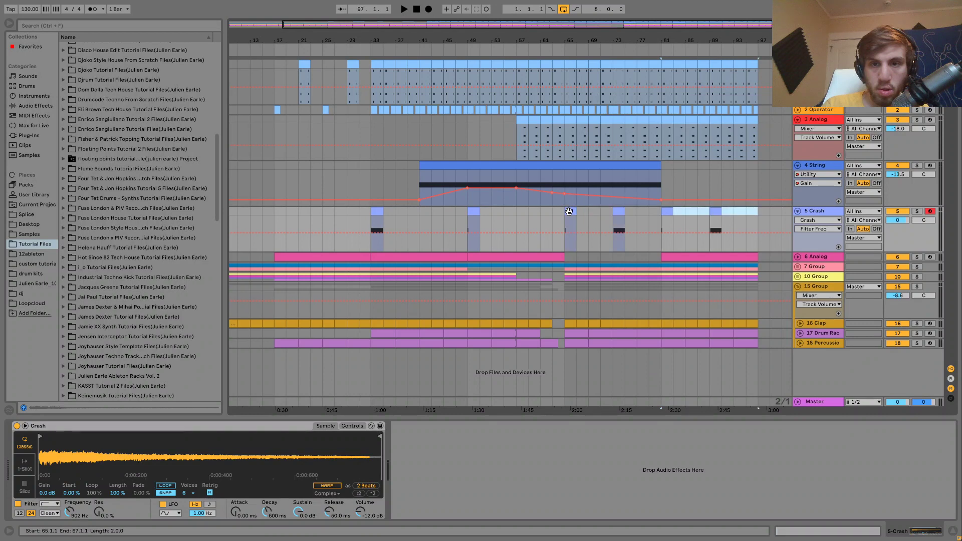
- Replace the bar 33 Crash clip with a copy of the bar 65 clip, and play the bar 73 crash
left_click(569, 213)
key("space")
key("ctrl+c")
left_click(377, 211)
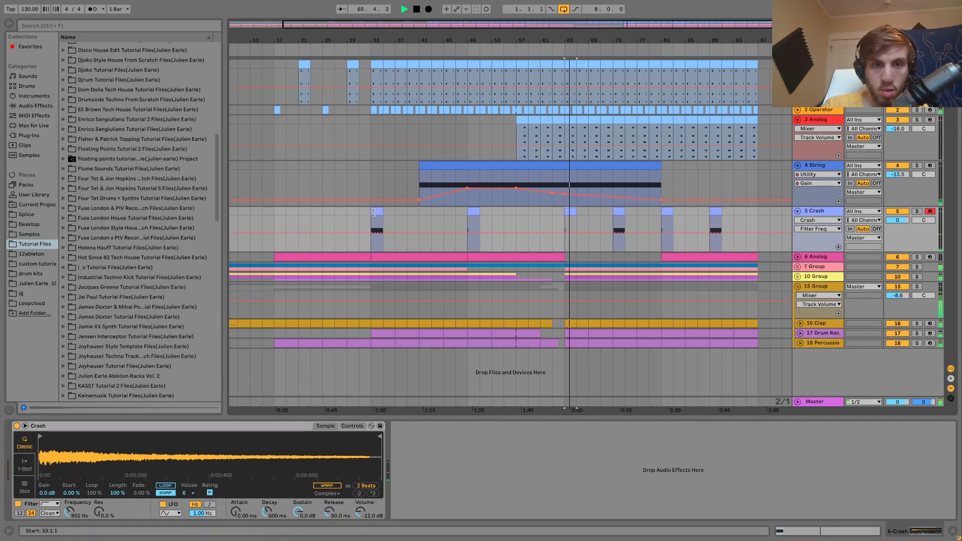
key("ctrl+v")
left_click(618, 212)
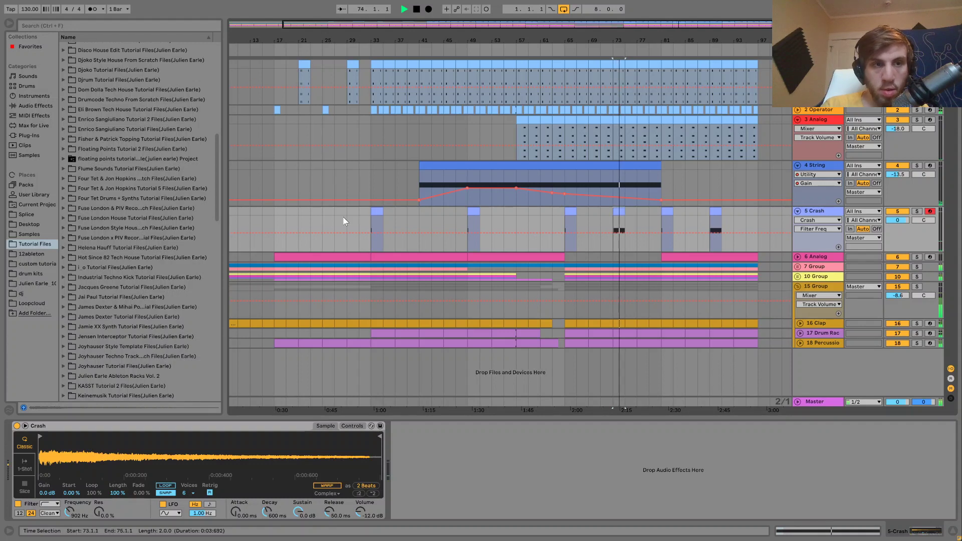
key("space")
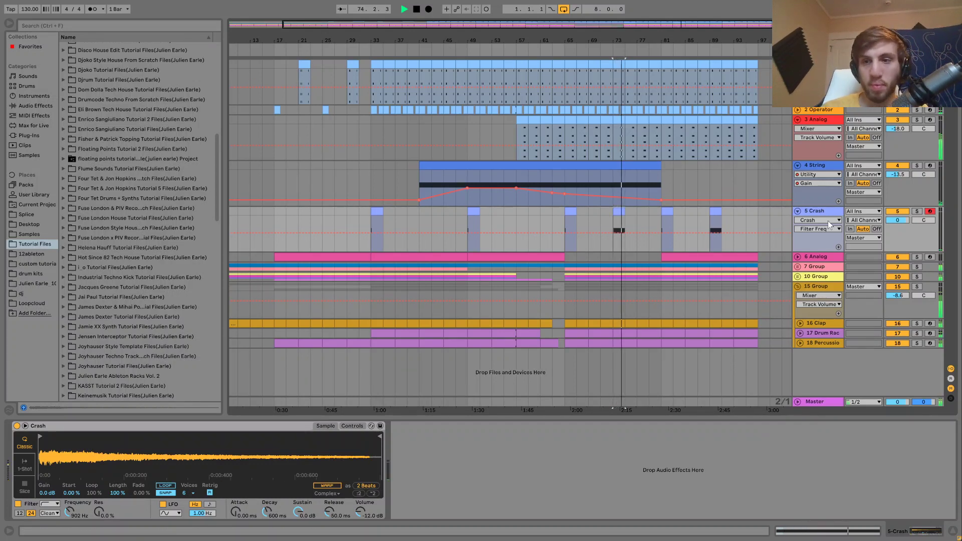
- Add a Reverb to the Crash track and set its Dry/Wet to 48% during playback
left_click(36, 105)
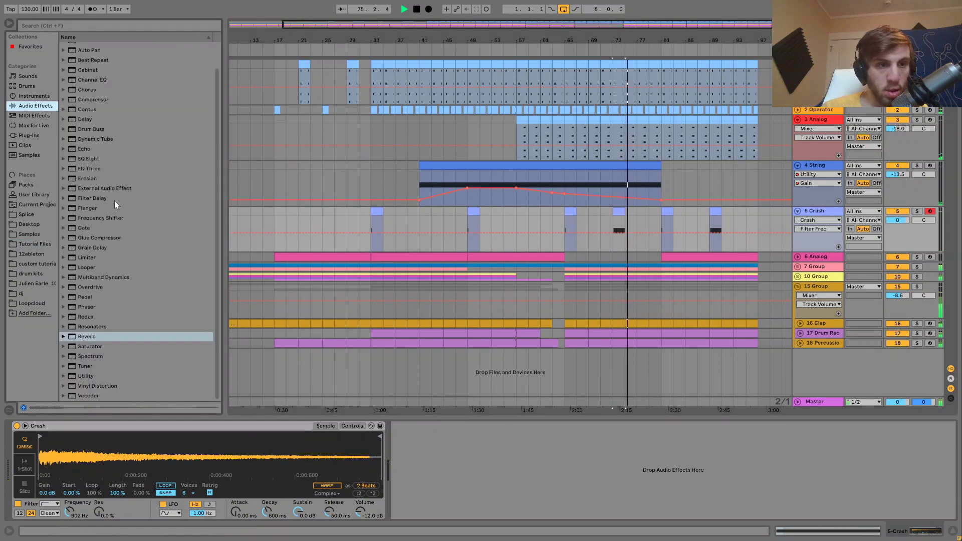
key("space")
left_click(90, 336)
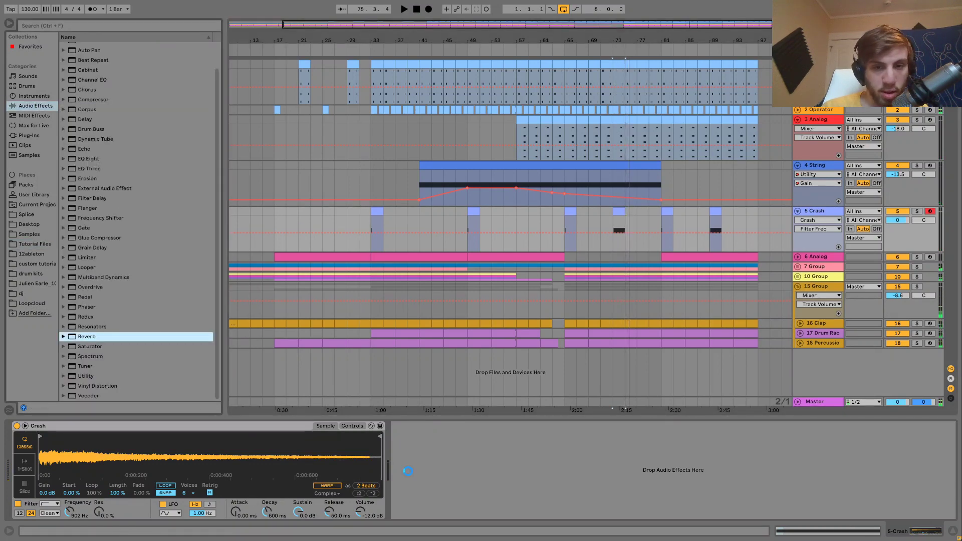
left_click(523, 511)
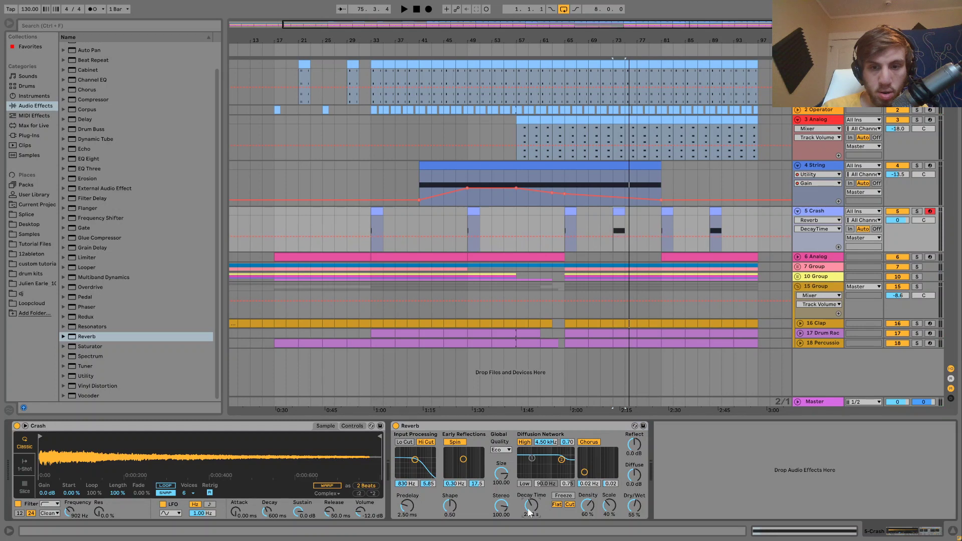
key("space")
left_click_drag(634, 507, 635, 512)
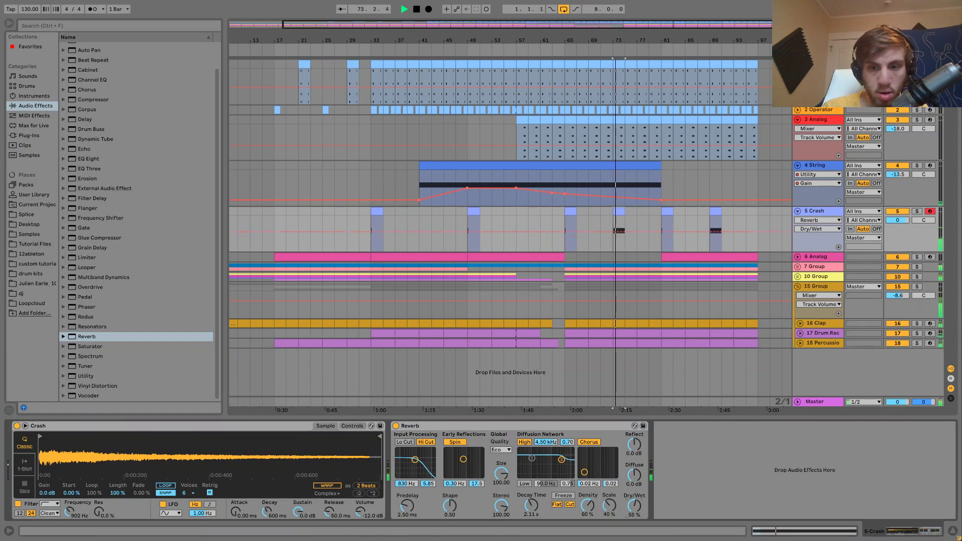
- Play the bar 65 crash and shorten the Reverb's Decay Time to 975 ms
left_click(570, 224)
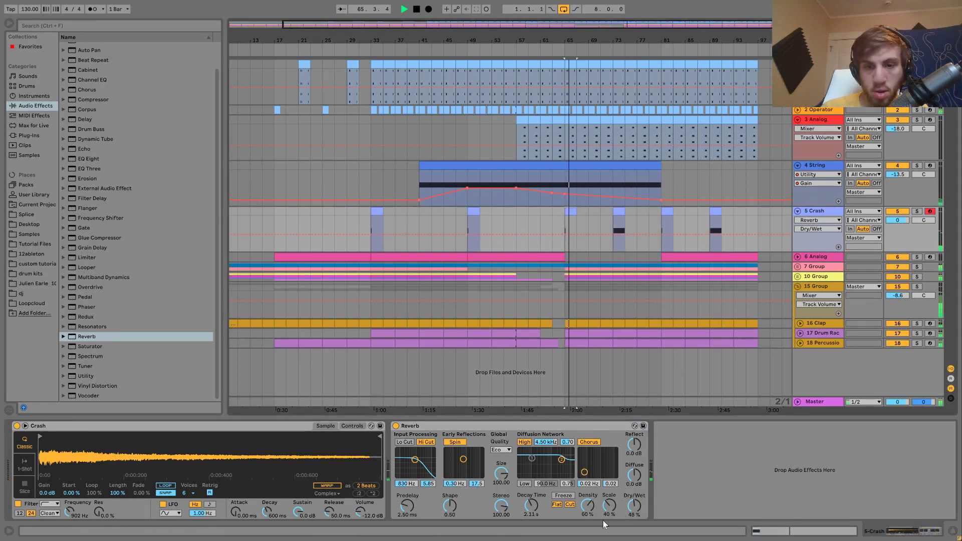
key("space")
left_click_drag(541, 507, 540, 516)
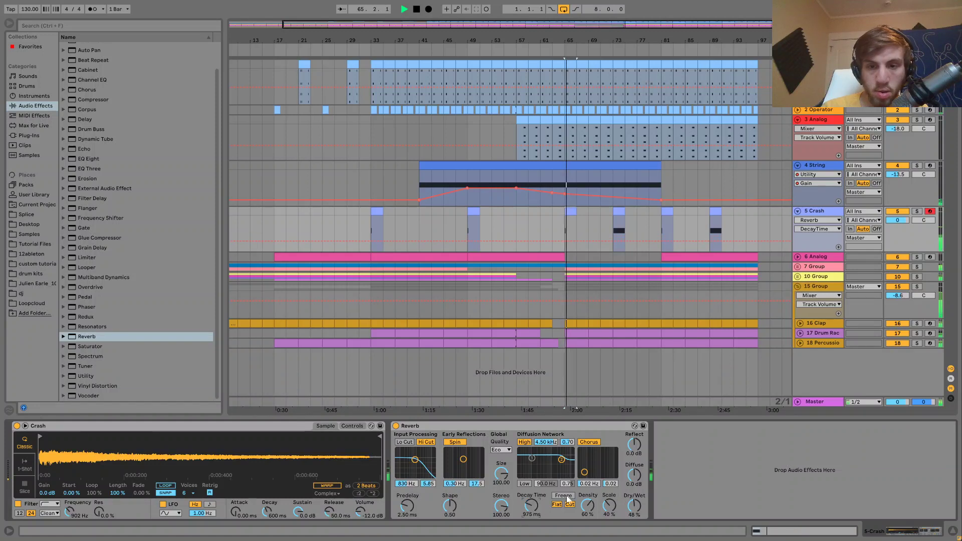
key("space")
- Play the bar 73 crash, fold the Crash track, and play from bar 63
left_click(619, 216)
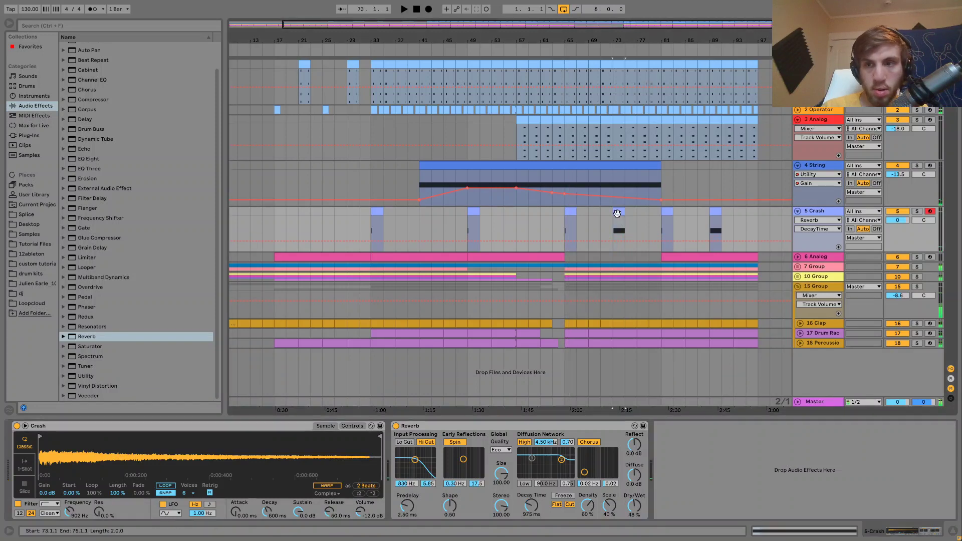
key("space")
left_click(798, 212)
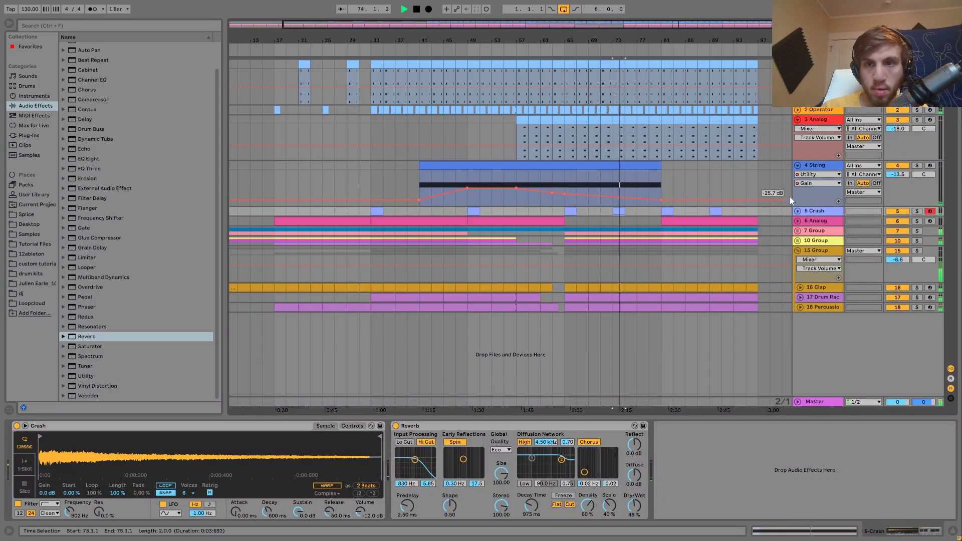
left_click(548, 211)
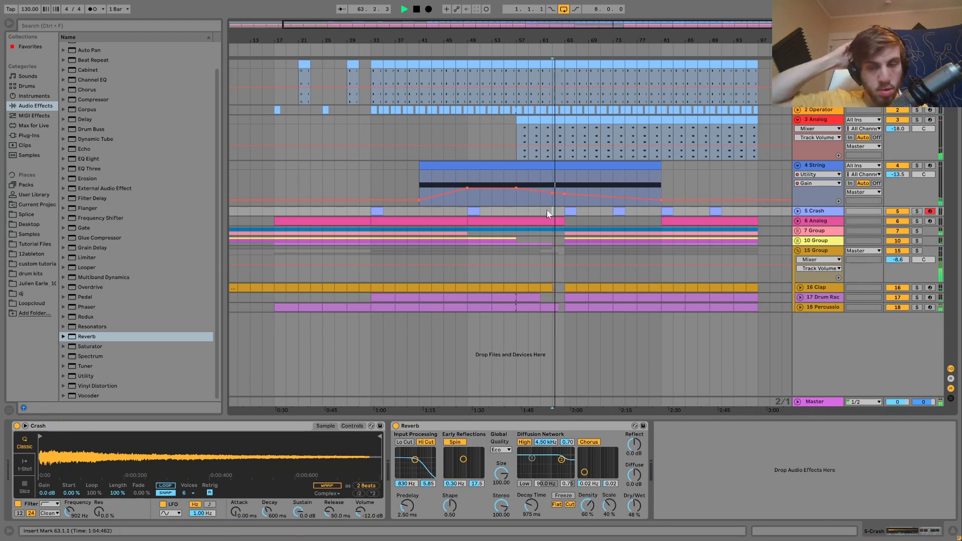
- Insert a new MIDI track after the drum group and move the Crash track below it
left_click(826, 253)
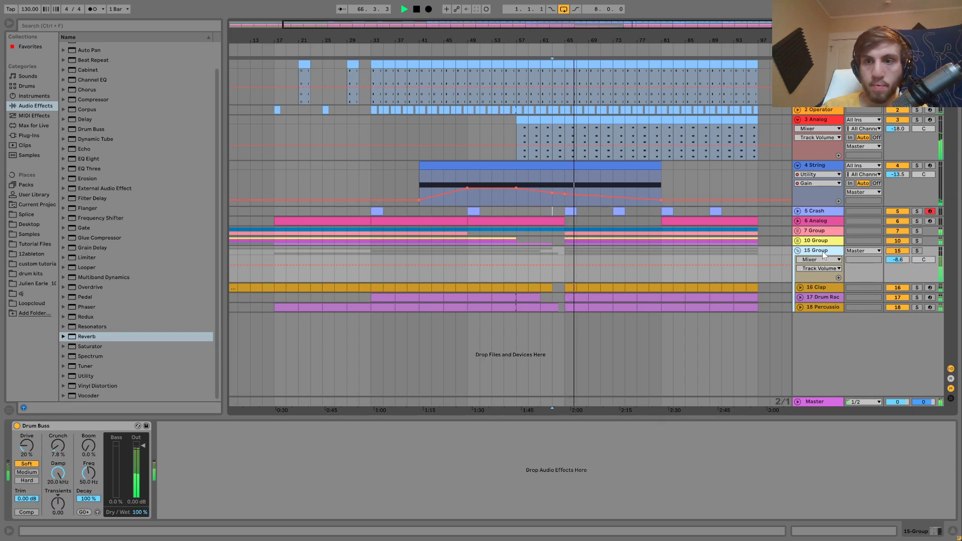
key("Tab")
key("Tab")
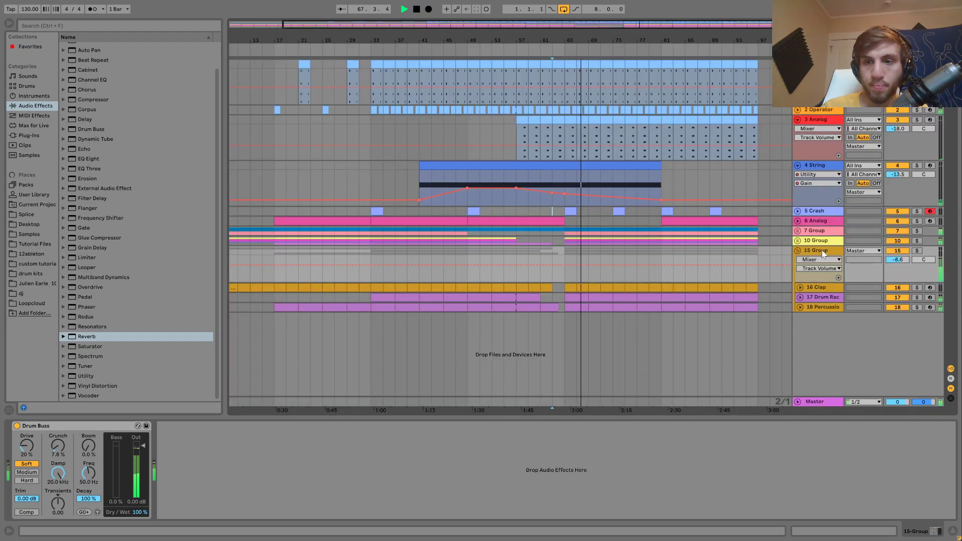
key("space")
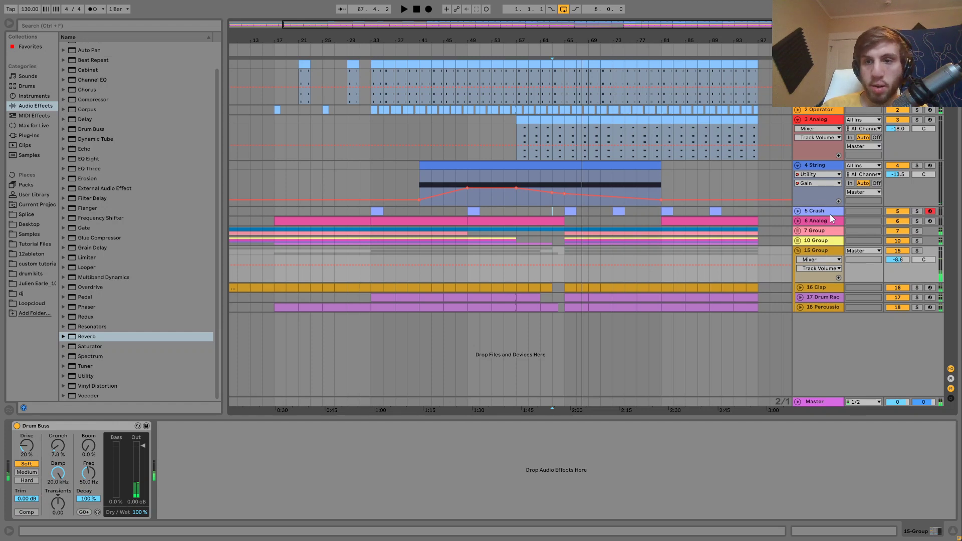
key("ctrl+shift+t")
left_click(816, 209)
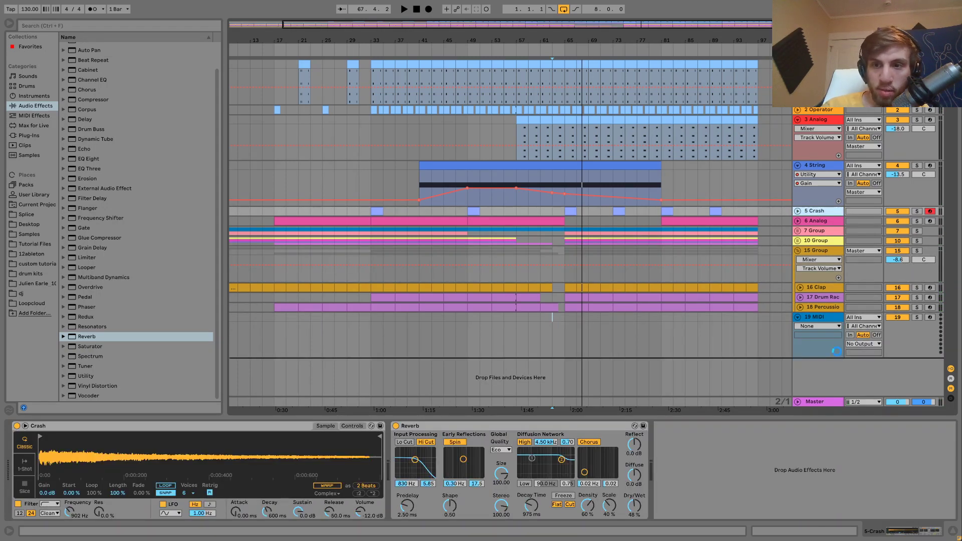
left_click_drag(831, 347, 822, 326)
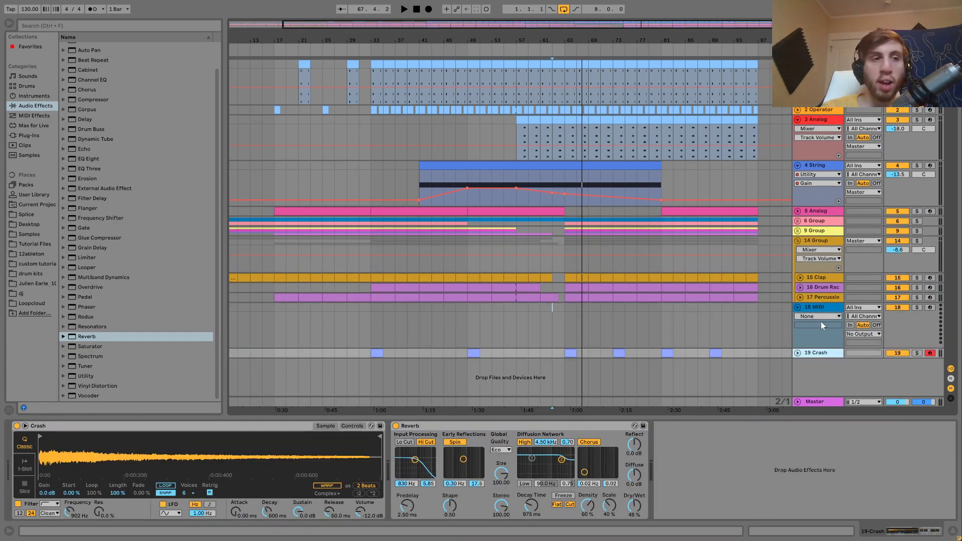
- Load Operator on the new MIDI track and create an empty MIDI clip from bar 63 to bar 65
left_click(540, 310)
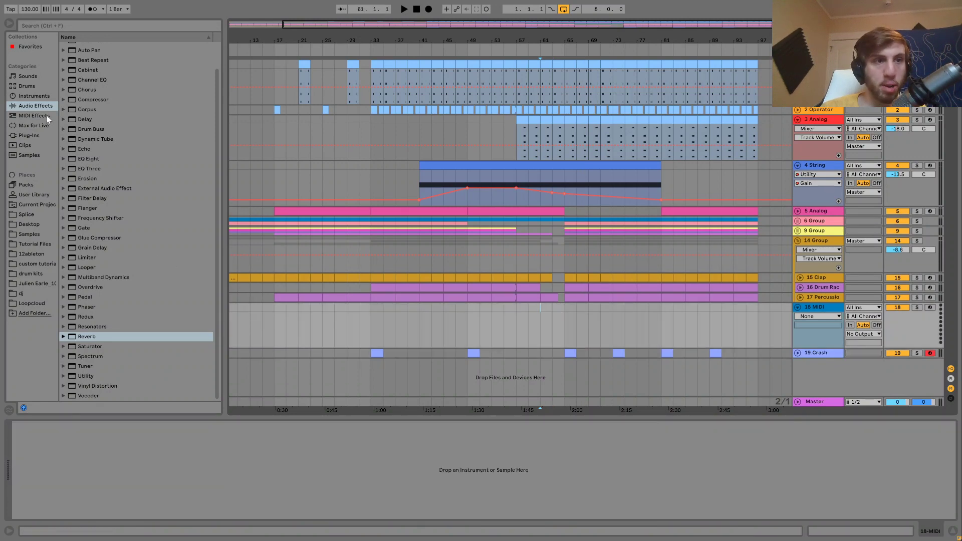
left_click(28, 96)
left_click(91, 116)
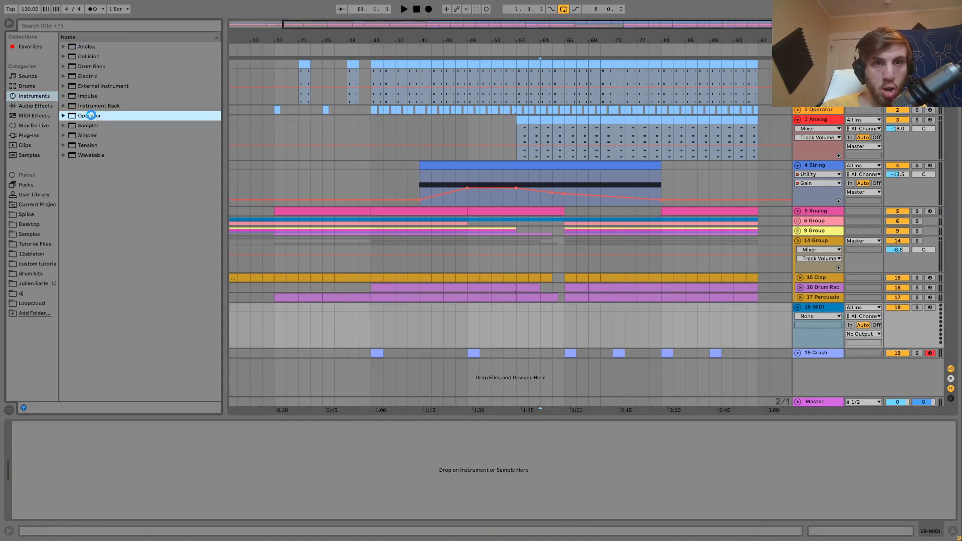
mouse_move(564, 297)
left_mouse_down()
mouse_move(564, 311)
mouse_move(551, 309)
left_mouse_up()
key("ctrl+shift+m")
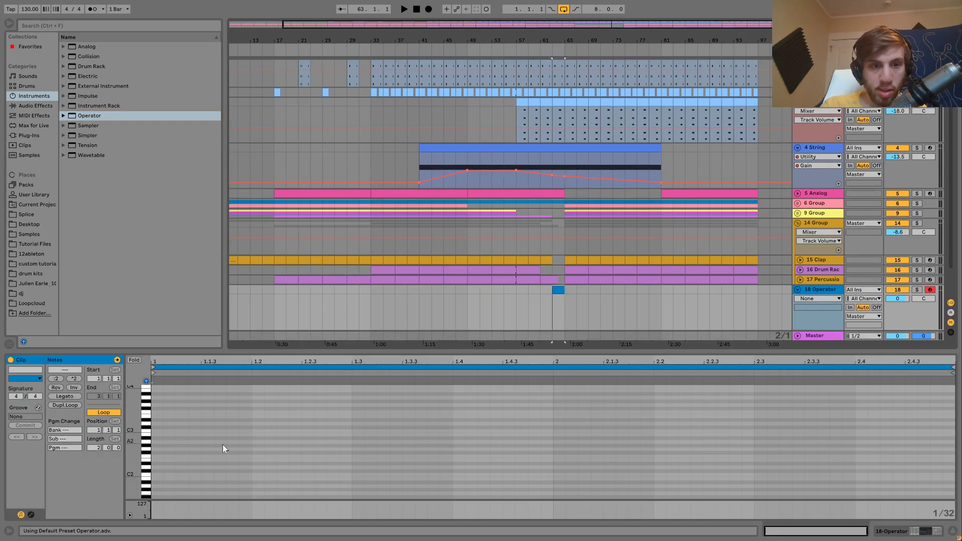
- Add an A2 note in the new Operator clip and extend it to the full clip length using Legato
left_click(165, 443)
double_click(166, 443)
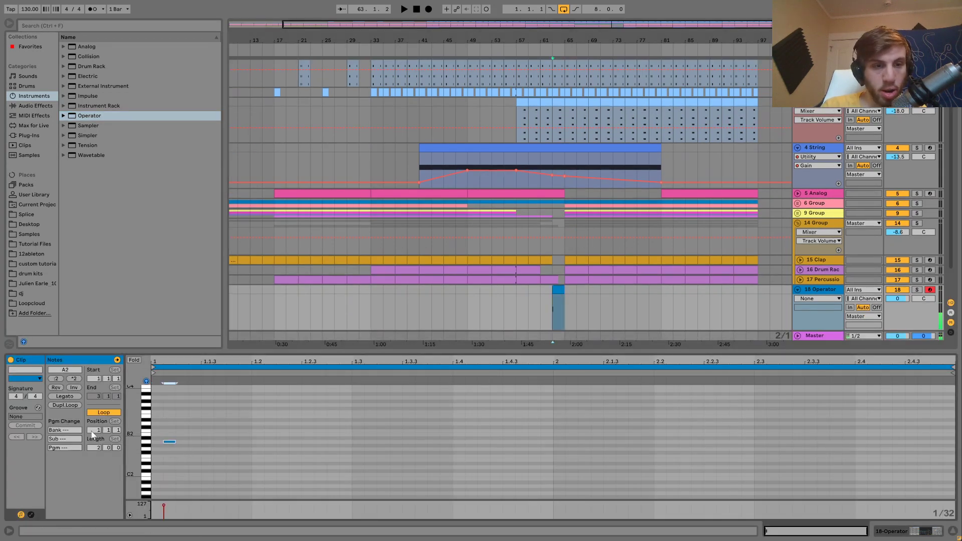
left_click(58, 396)
- Set oscillator A's wave to white noise (NoW) in the new track's Operator
double_click(826, 296)
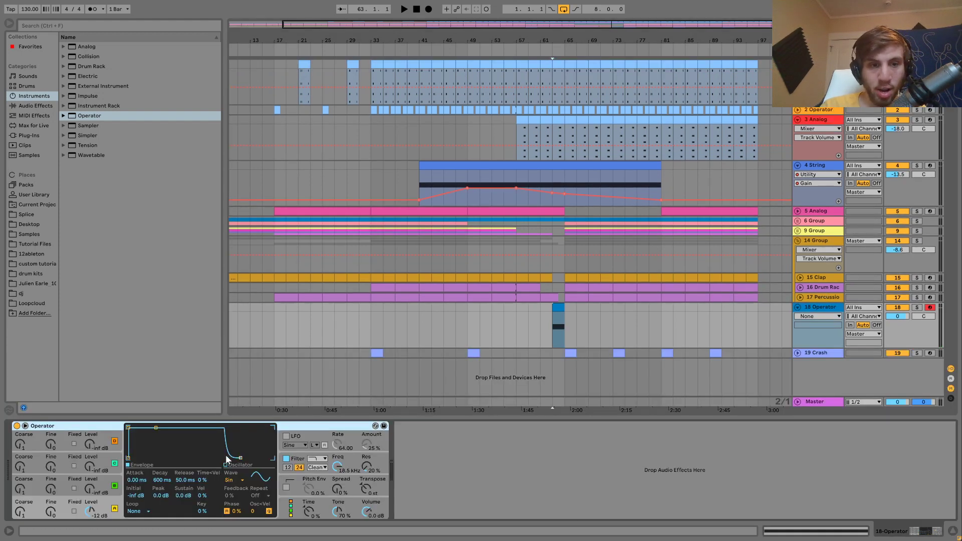
left_click(241, 480)
left_click(236, 464)
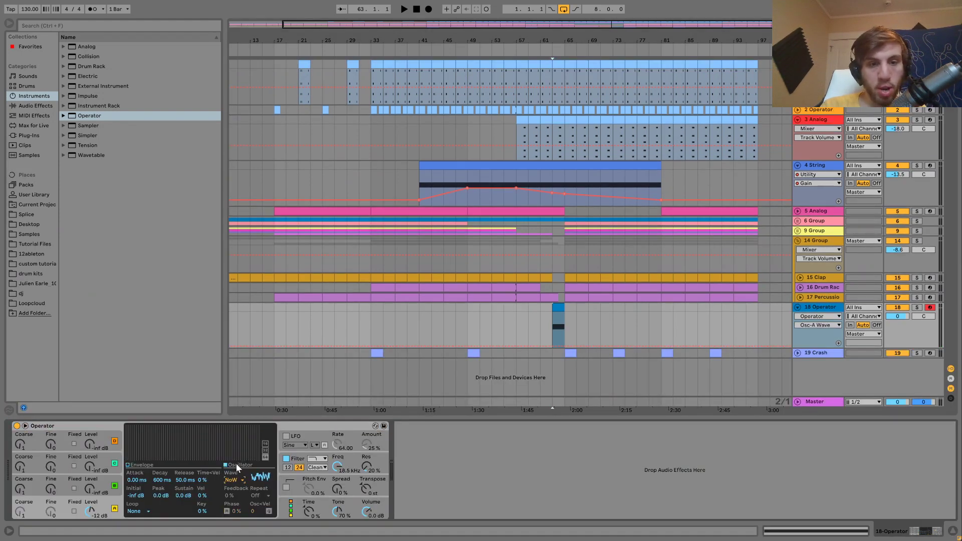
- Automate the new Operator's filter frequency to rise from 30 Hz at bar 63 up to bar 65
left_click(319, 460)
left_click_drag(337, 466, 338, 472)
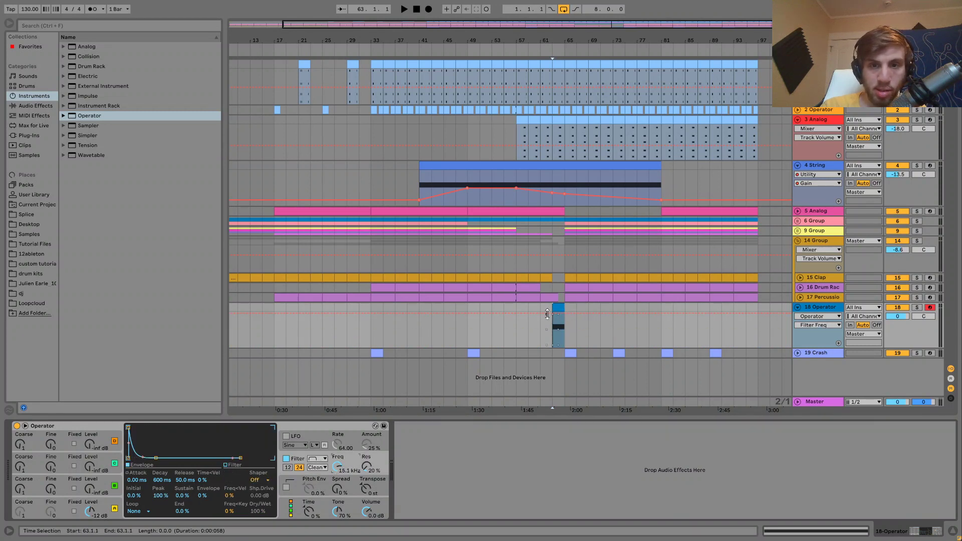
left_click_drag(531, 314, 565, 315)
- Add an Auto Filter after Operator on the riser track, set as a high-pass at 591 Hz with 2.7% resonance
left_click(33, 105)
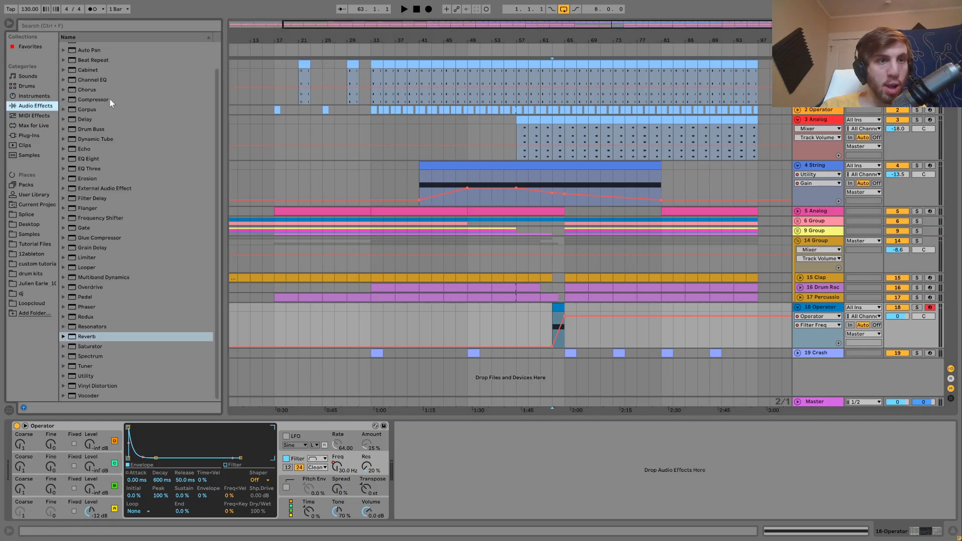
scroll(95, 76, "up", 2)
left_click(89, 66)
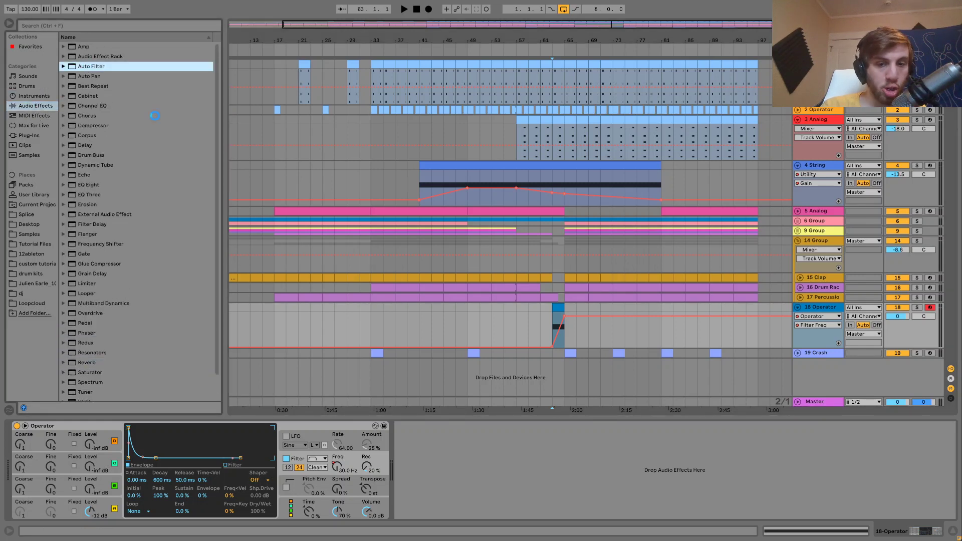
left_click_drag(459, 384, 475, 460)
left_click(442, 494)
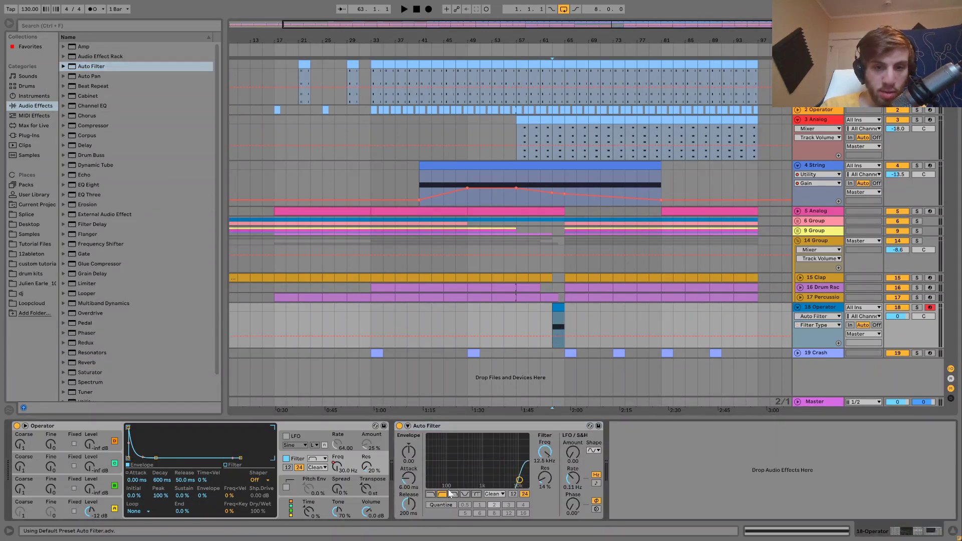
left_click_drag(451, 490, 475, 486)
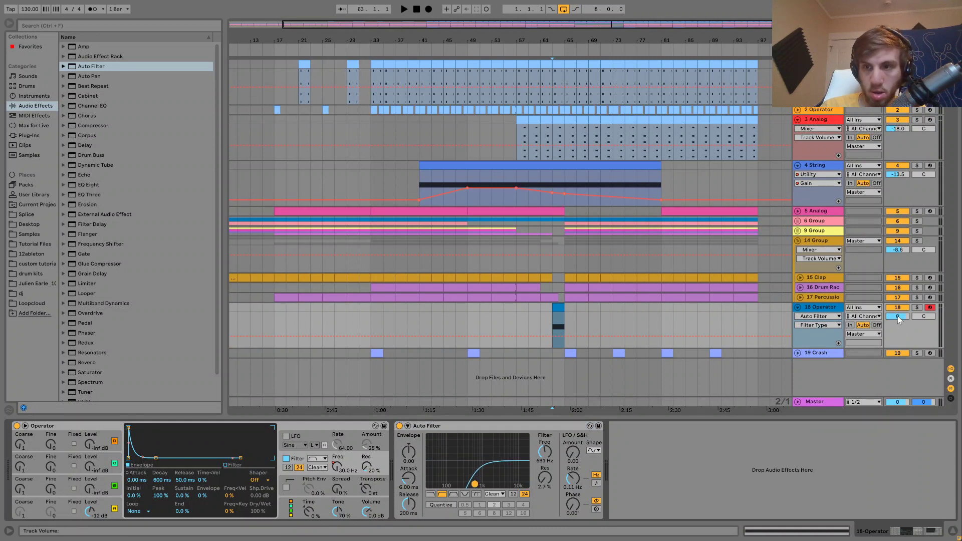
- Set the riser track's volume to -8.3 dB while playing back the transition into bar 65
left_click_drag(898, 316, 897, 326)
key("space")
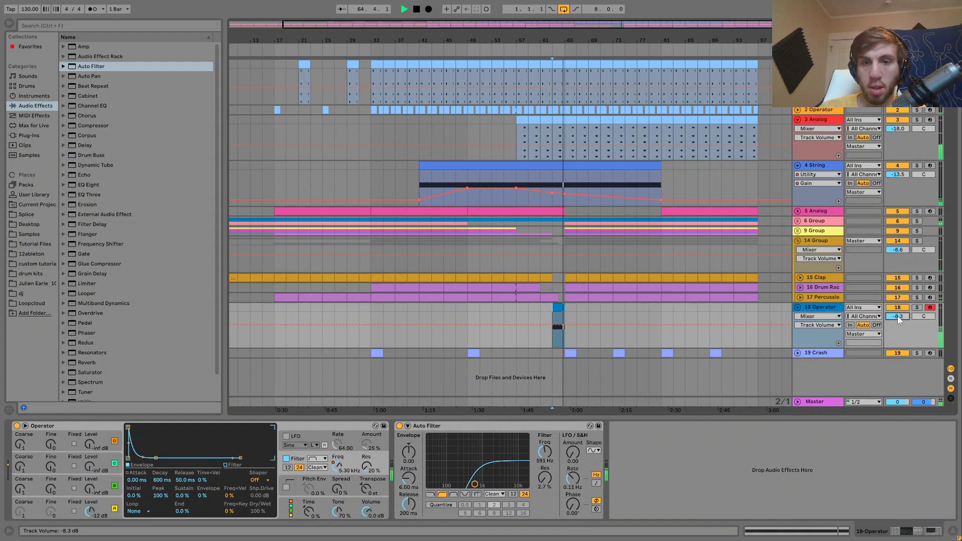
key("Down")
key("Up")
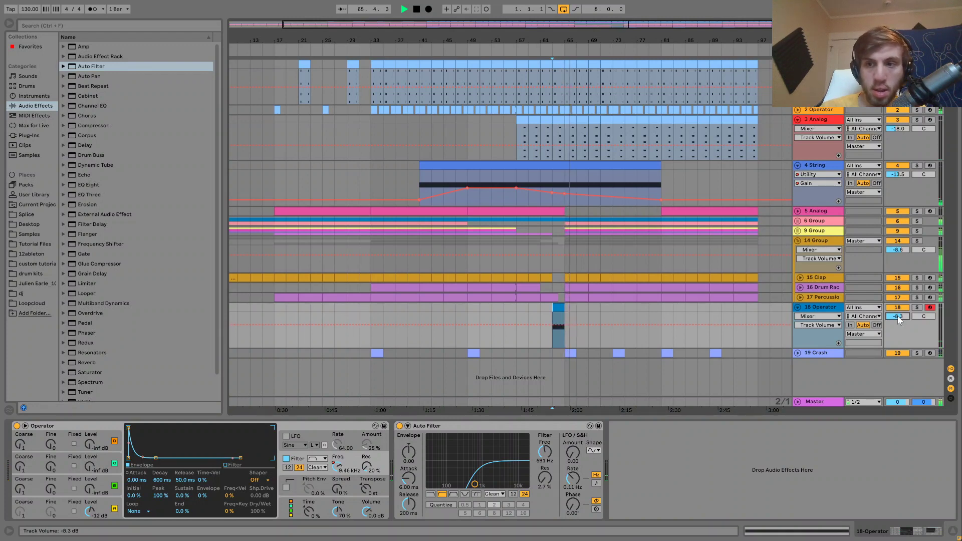
key("space")
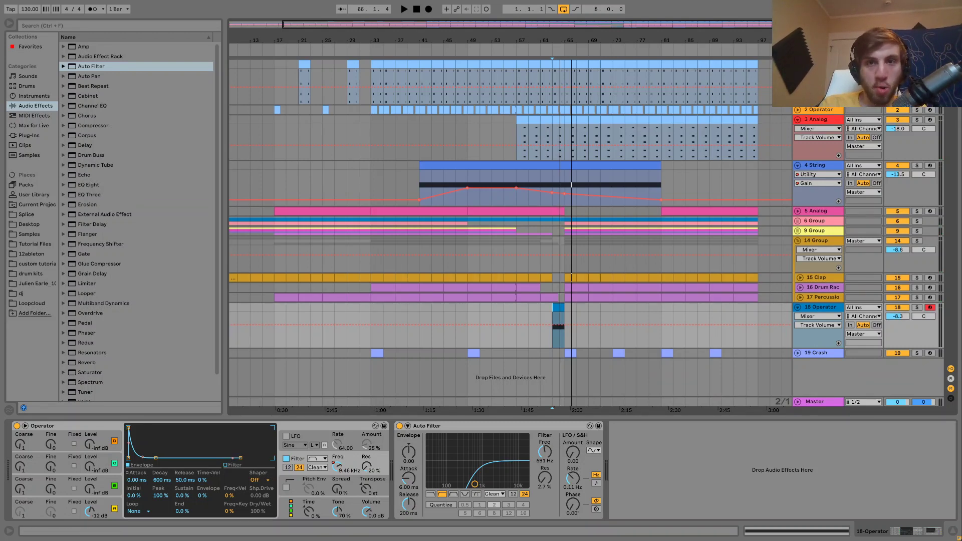
left_click_drag(560, 42, 548, 39)
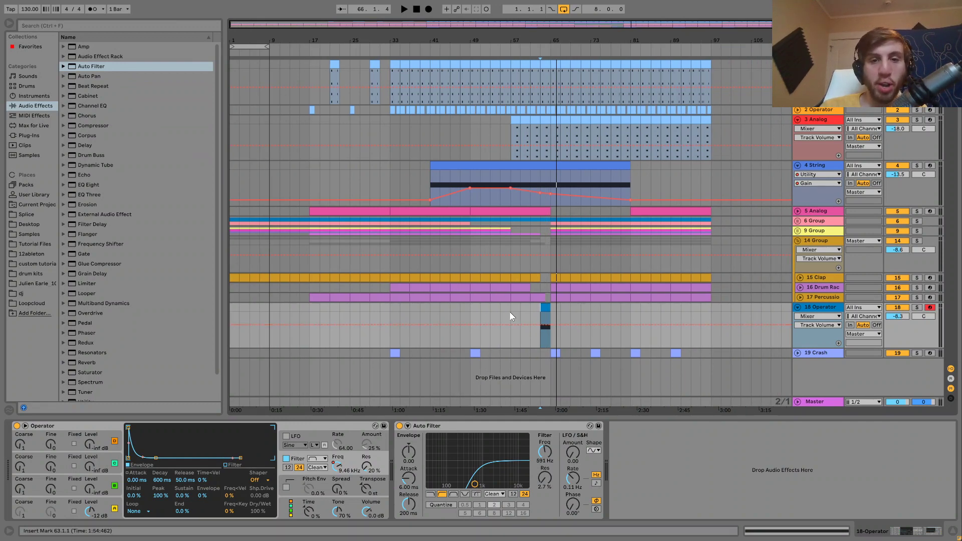
left_click_drag(509, 305, 549, 308)
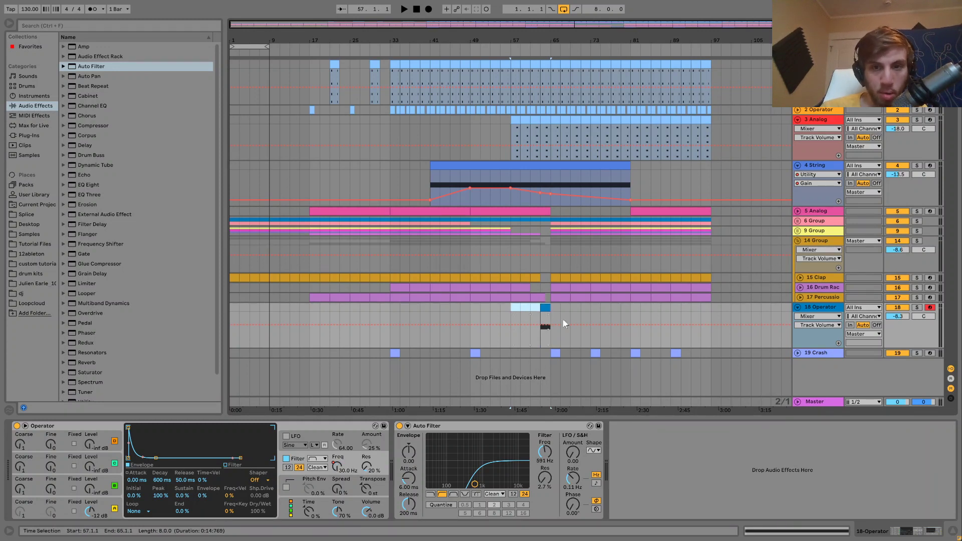
- Raise the start of the riser's Operator Filter Freq automation at bar 63 and set its bar 65 end point to 8.59 kHz
left_click(542, 344)
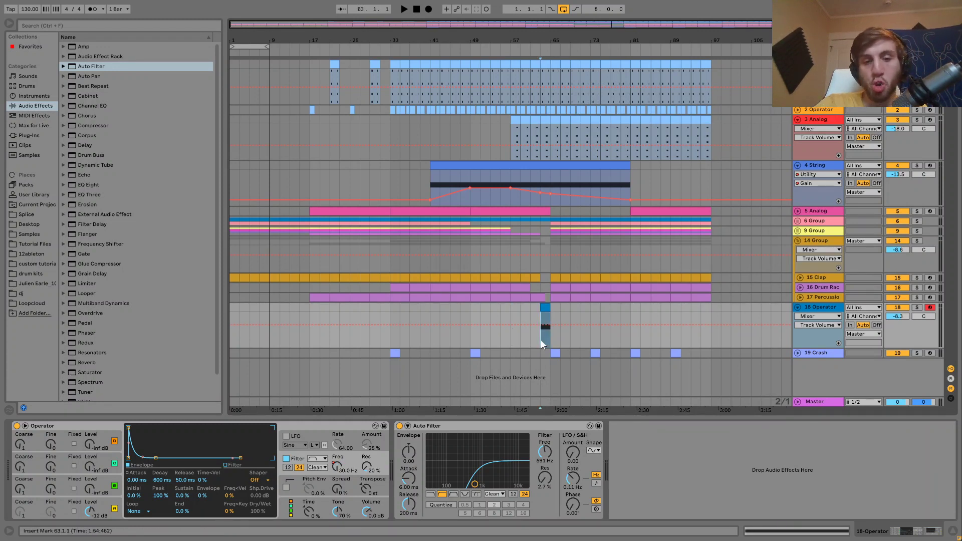
left_click(347, 467)
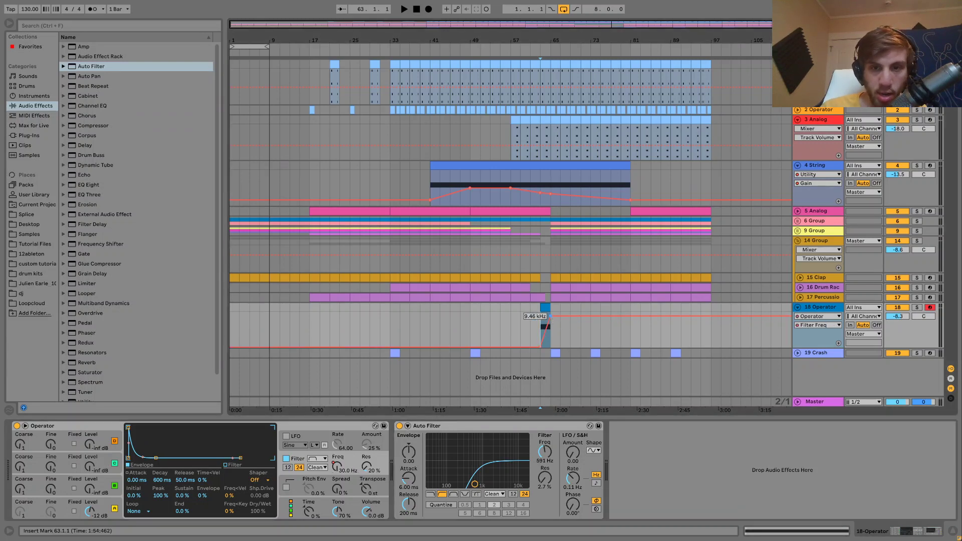
left_click_drag(551, 317, 551, 318)
key("space")
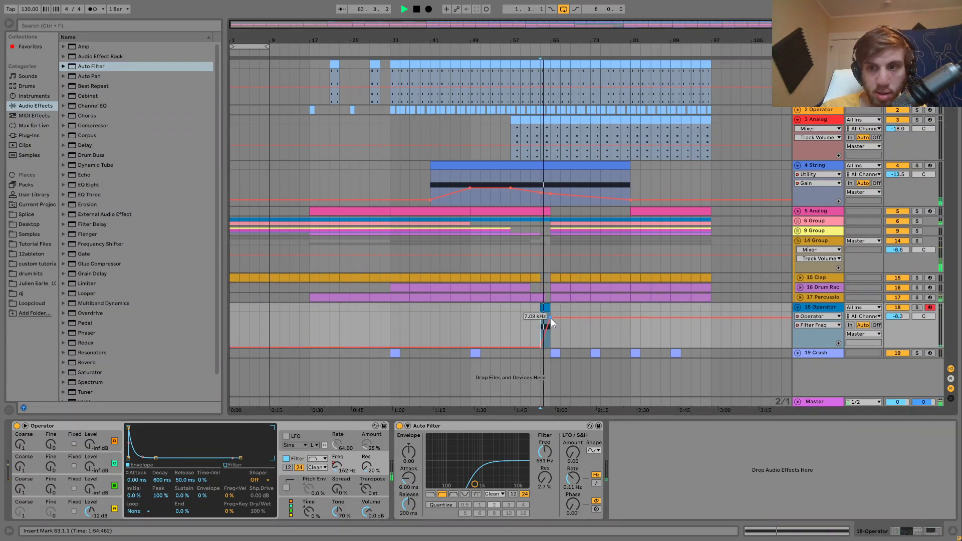
left_click_drag(539, 345, 540, 340)
key("space")
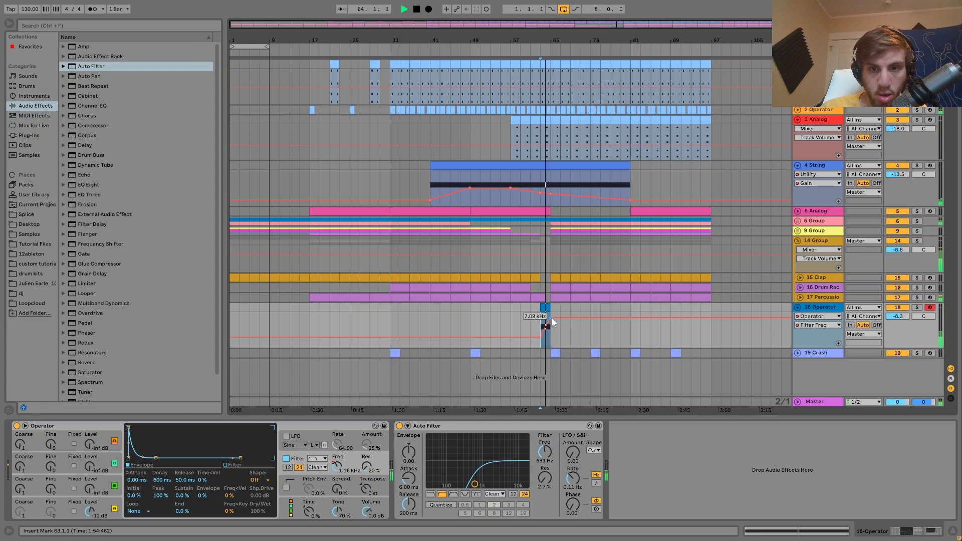
left_click_drag(551, 318, 550, 316)
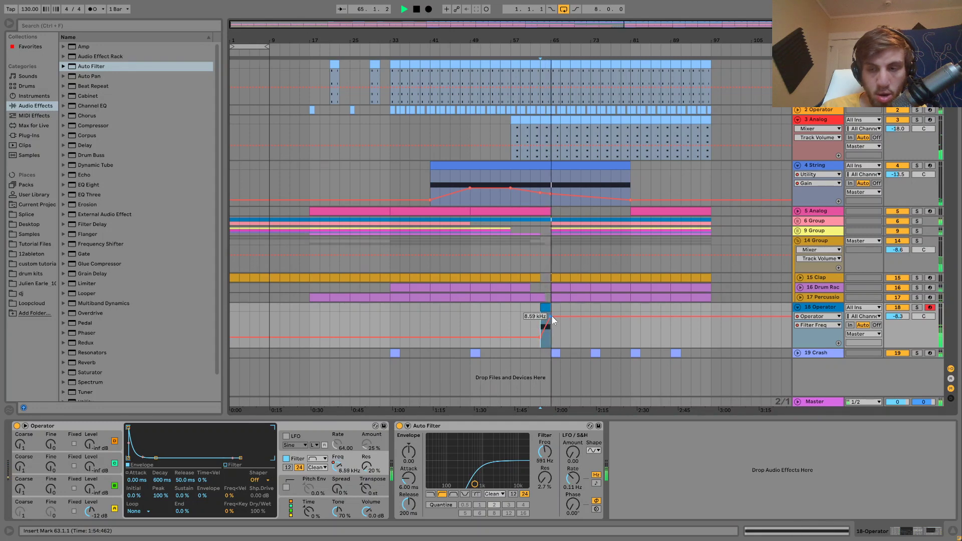
key("space")
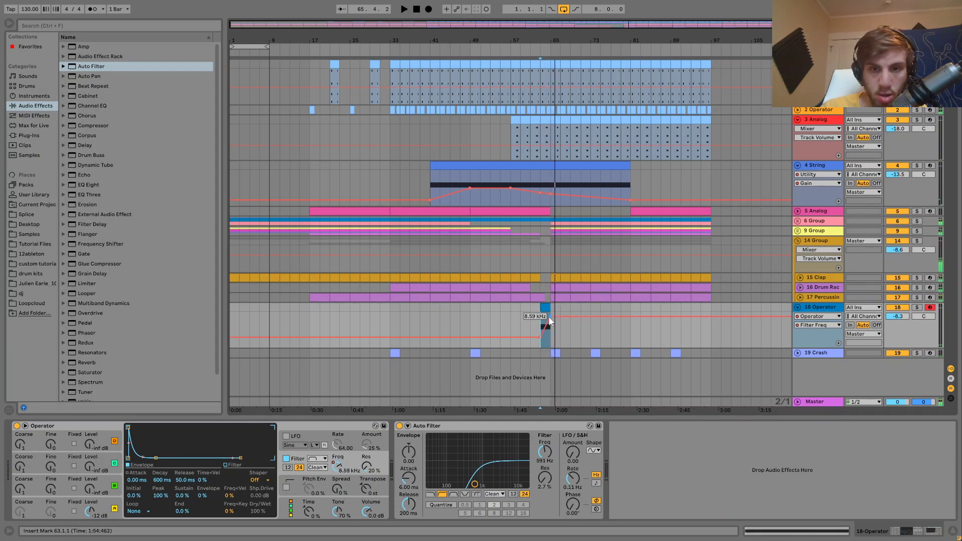
- Insert a Reverb between Operator and Auto Filter on the riser track and set its decay time to 2.01 s
key("space")
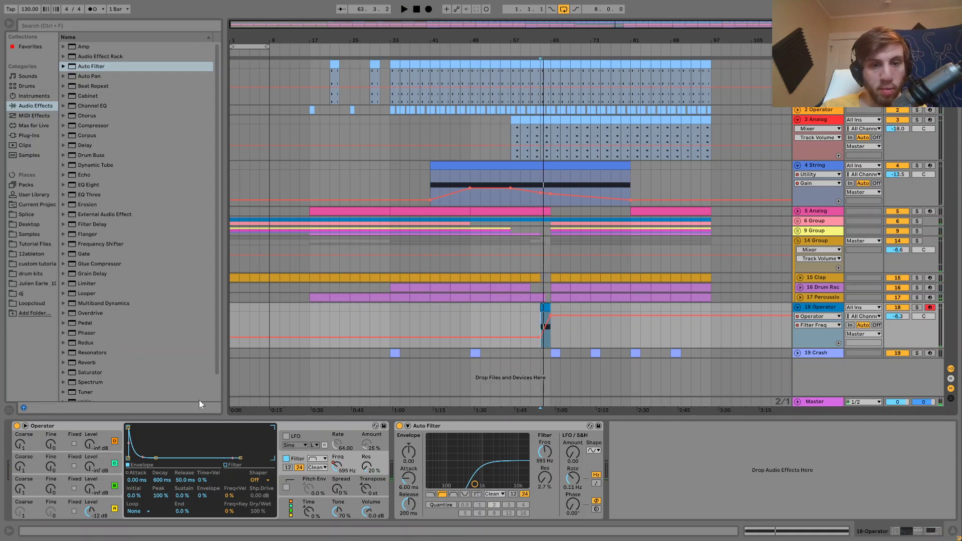
left_click_drag(87, 363, 430, 493)
left_click_drag(507, 508, 507, 515)
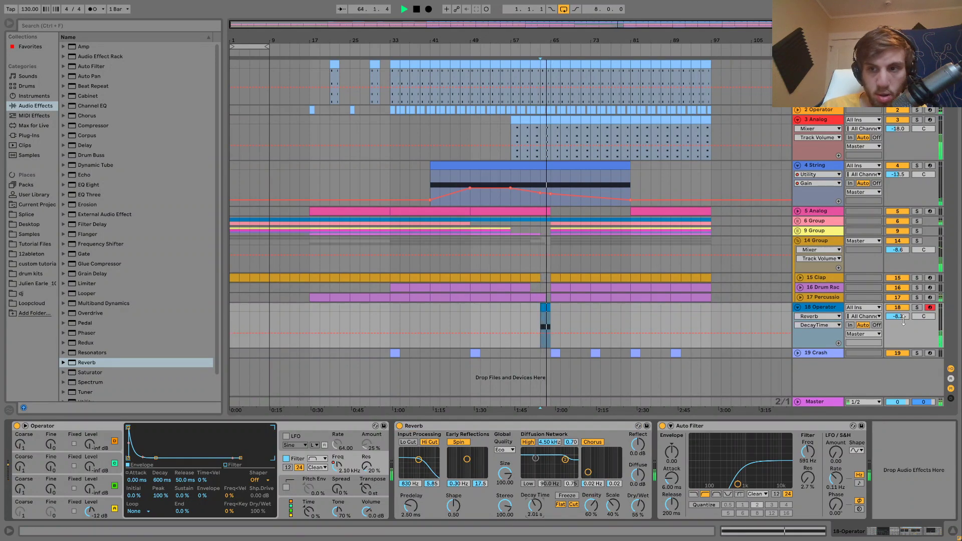
left_click_drag(902, 316, 903, 321)
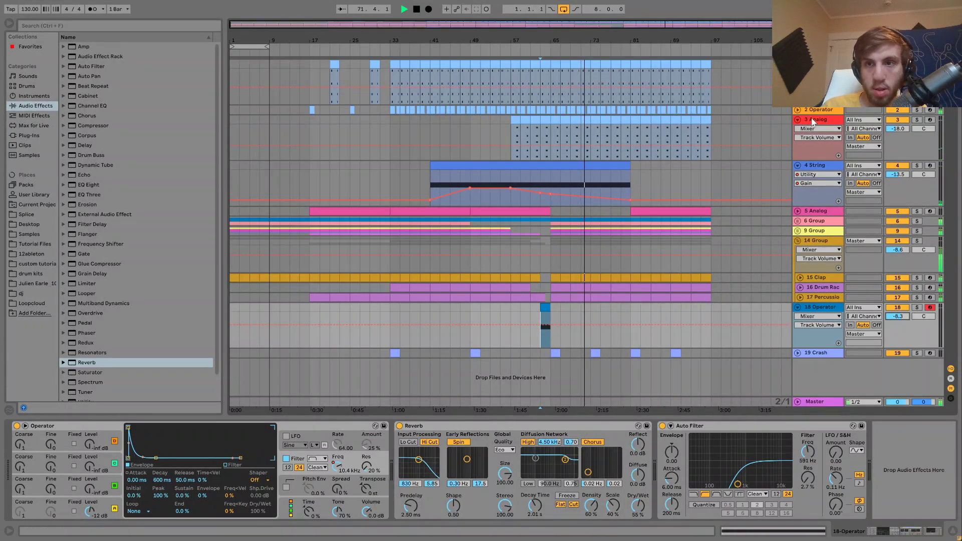
- Fold the 3 Analog and 4 String tracks and play the arrangement from bar 91
left_click(798, 120)
left_click(798, 130)
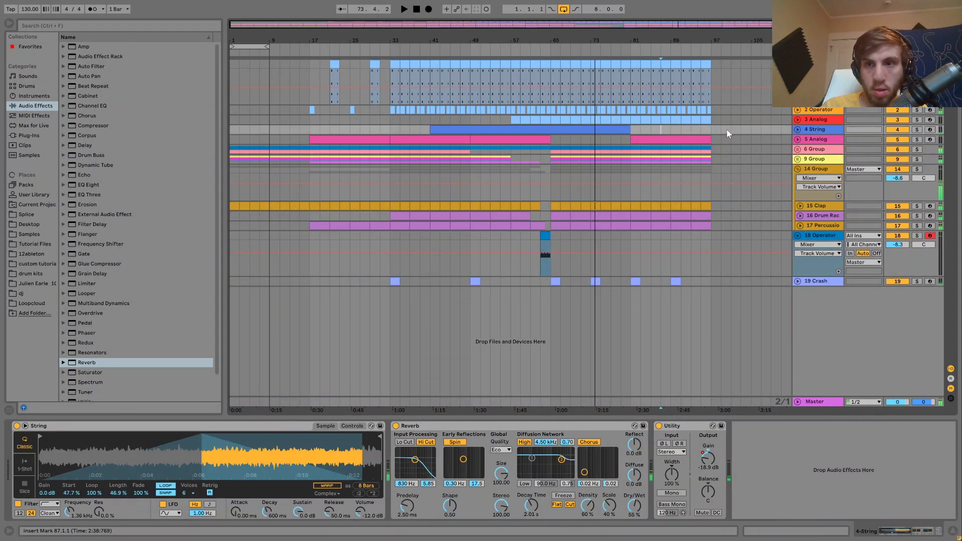
left_click(681, 128)
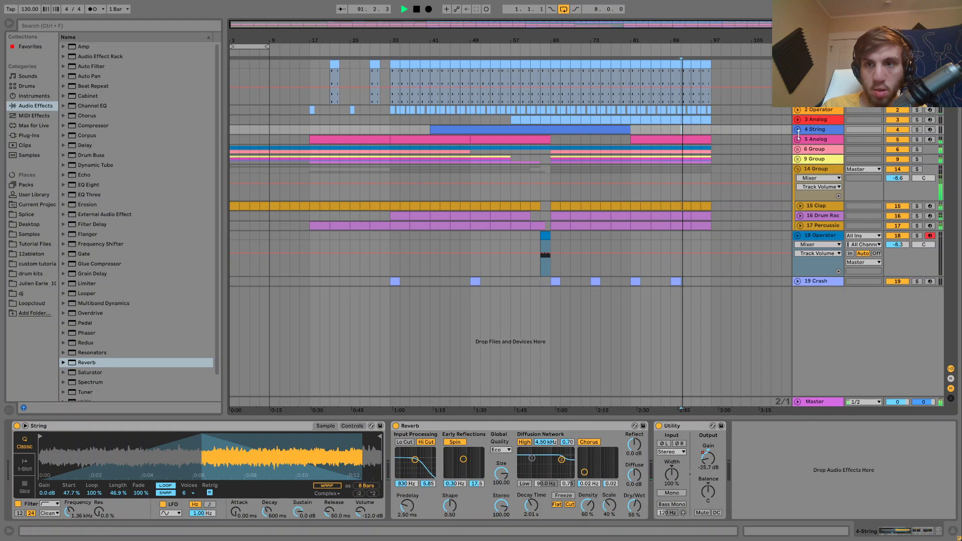
- Shape the 5 Analog track's F1 Freq automation after bar 81 to peak at 2.3k around bar 90 and fall to 438 at bar 97
left_click(798, 139)
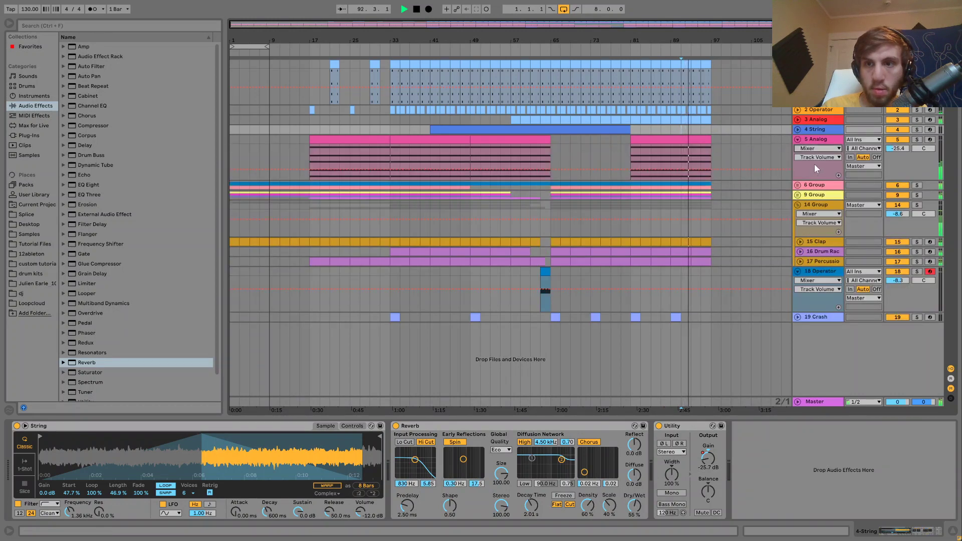
left_click(814, 164)
left_click(816, 158)
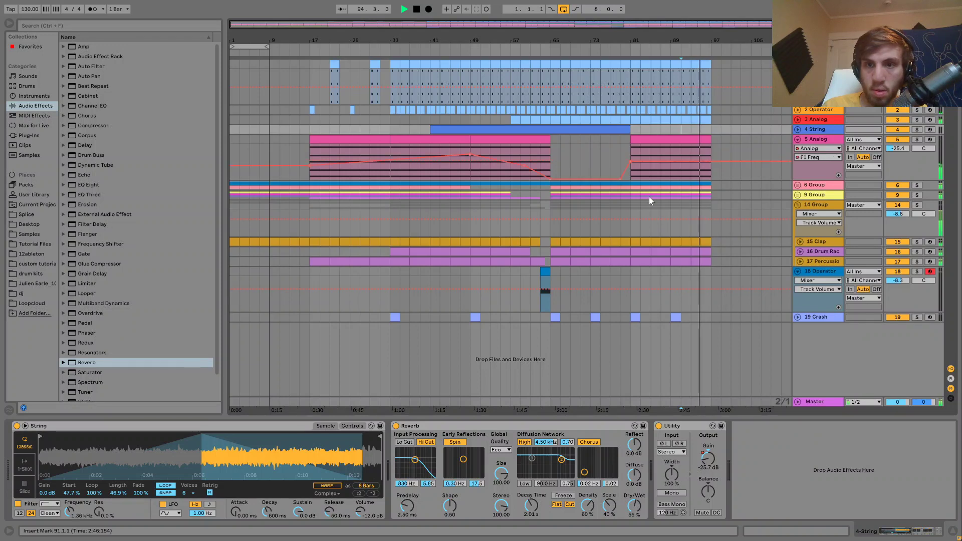
left_click(630, 156)
key("space")
key("space")
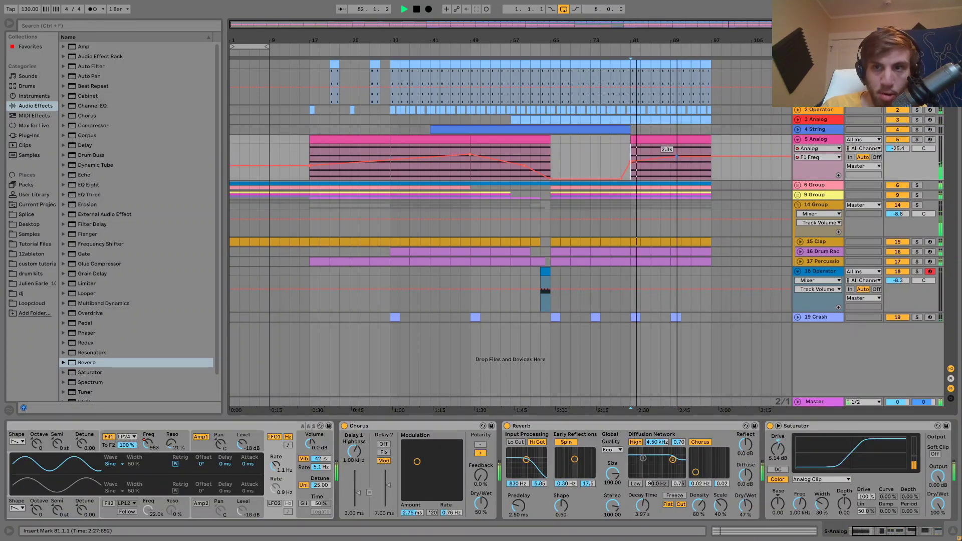
left_click_drag(676, 159, 712, 165)
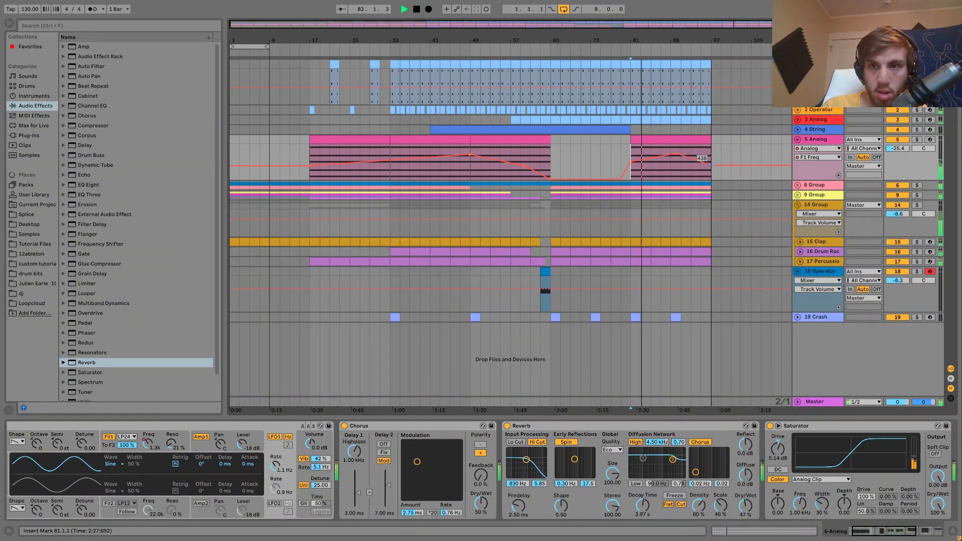
- Rename the 2 Operator track as Stab 2 and the 3 Analog track as Stab 3
left_click(819, 64)
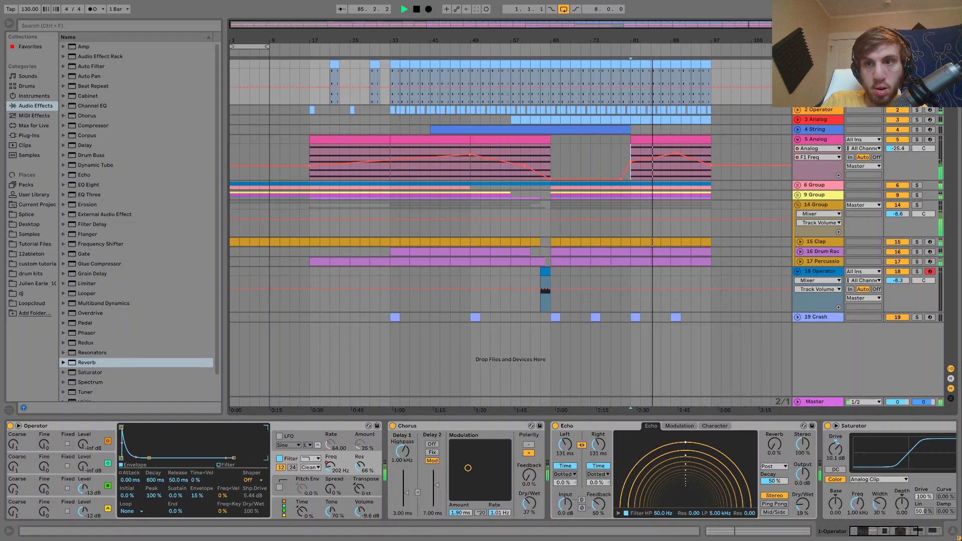
key("Tab")
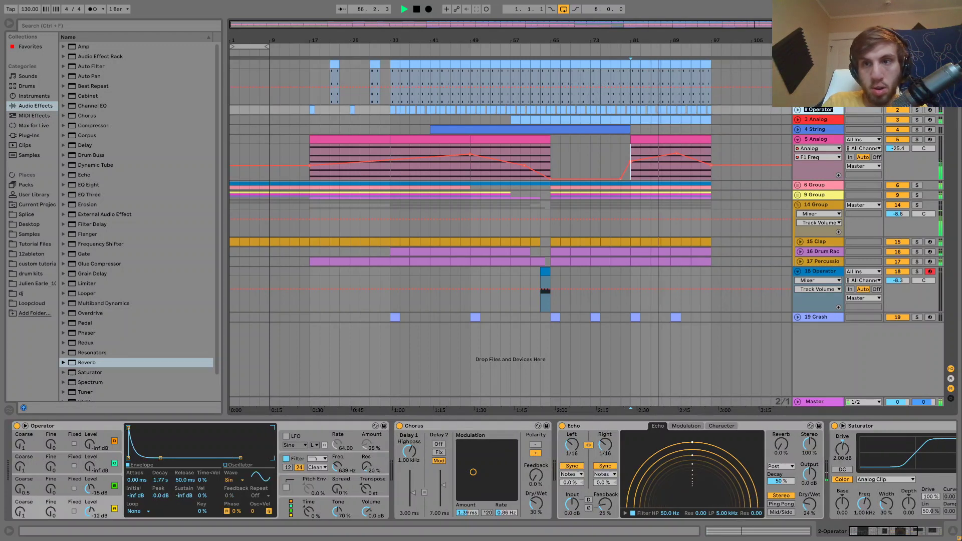
type("# Stab 2")
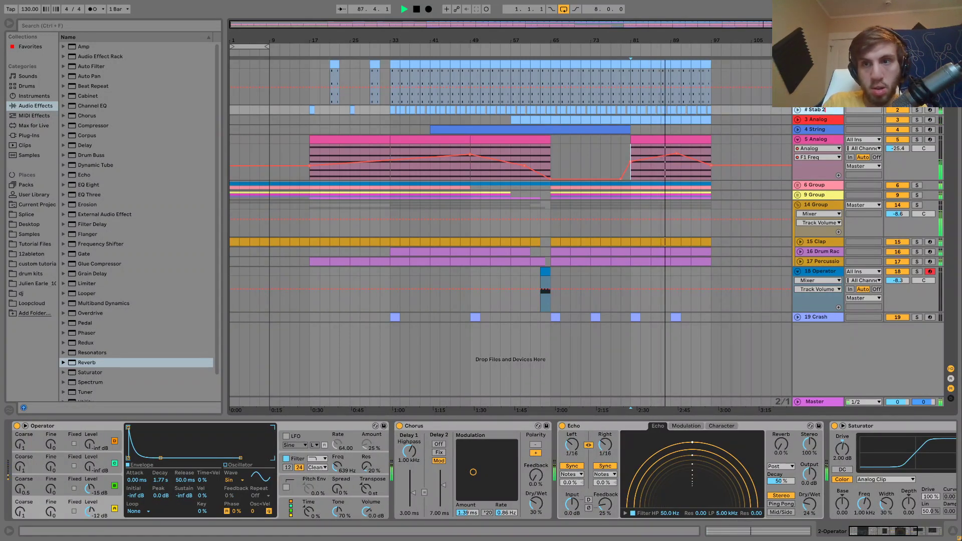
key("Tab")
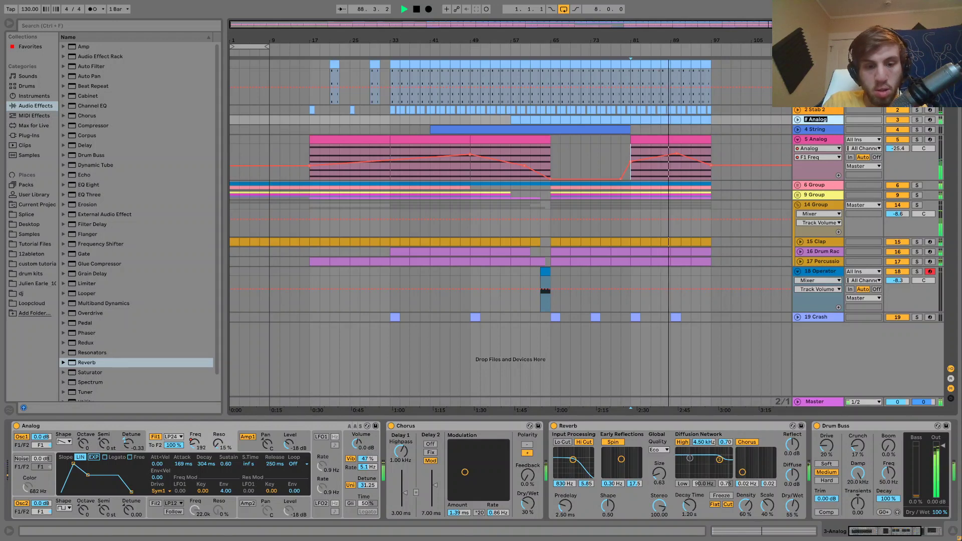
type("# Stab 3")
key("Return")
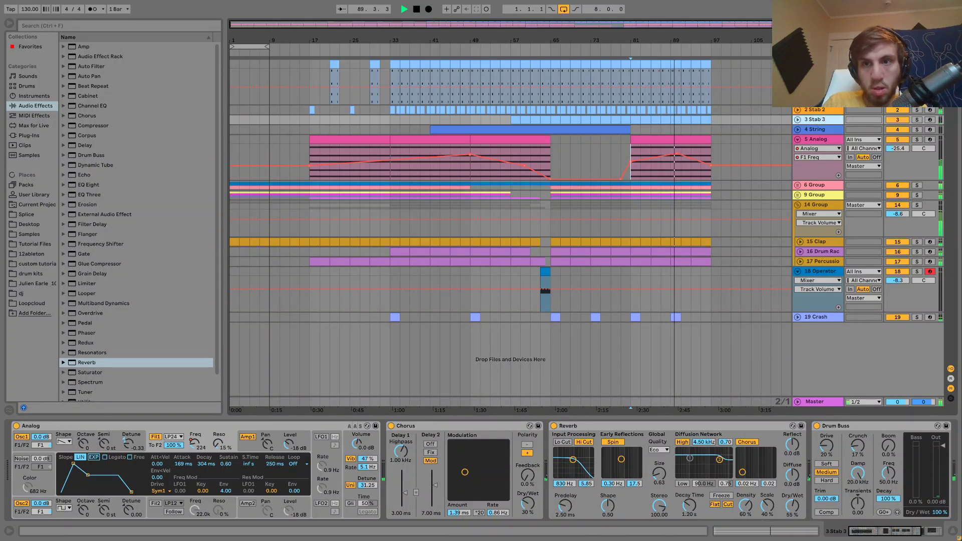
- Unfold the Stab 2 track and set its volume to -6.5 dB
left_click(816, 110)
left_click(798, 110)
left_click(902, 120)
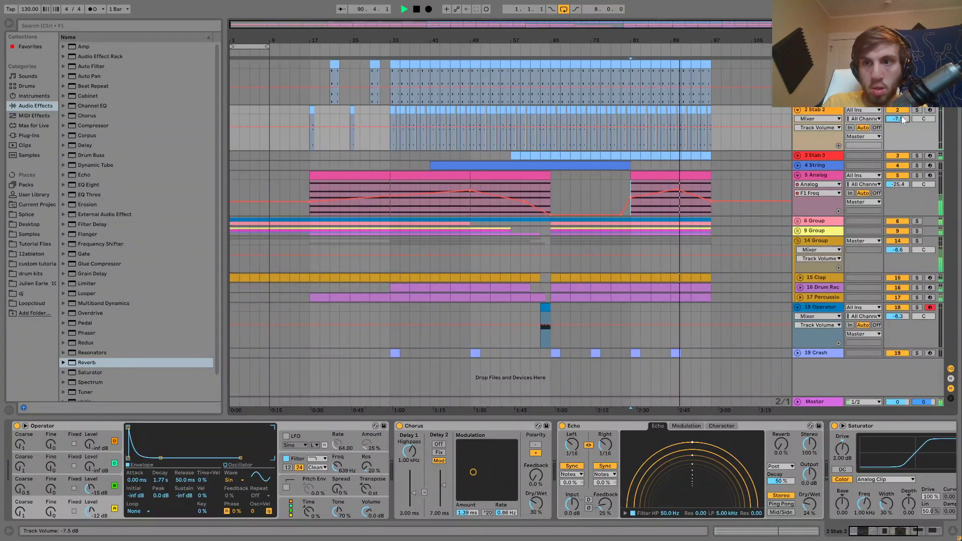
key("Up")
key("Up")
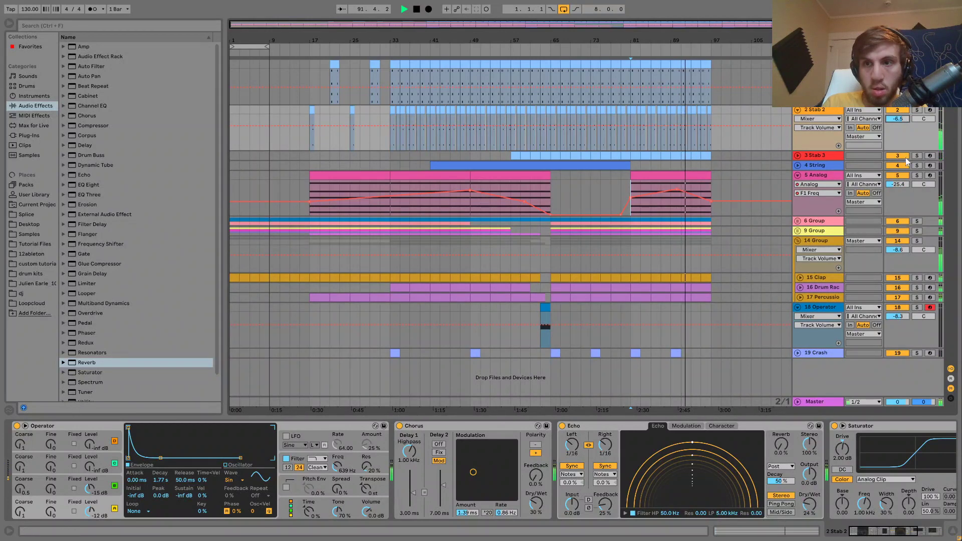
- Rename the 5 Analog track as Pad
double_click(820, 174)
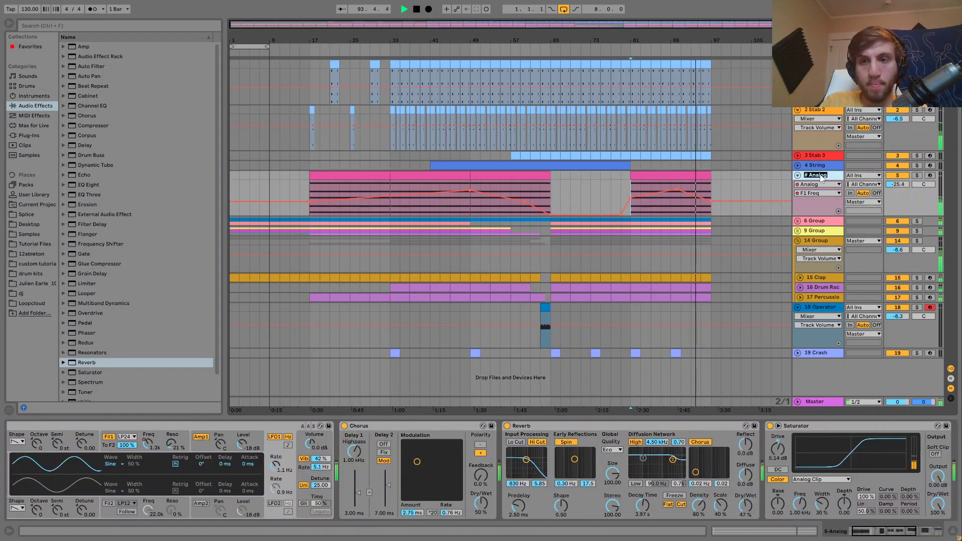
type("# Pad")
key("Tab")
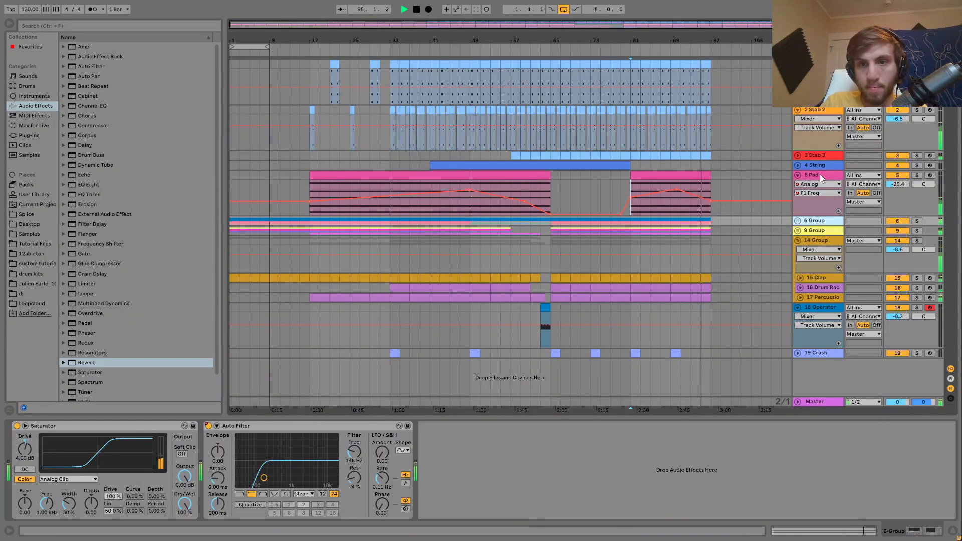
- Rename the 6 Group track as Low End and unfold the group to show its tracks
type("# Low End")
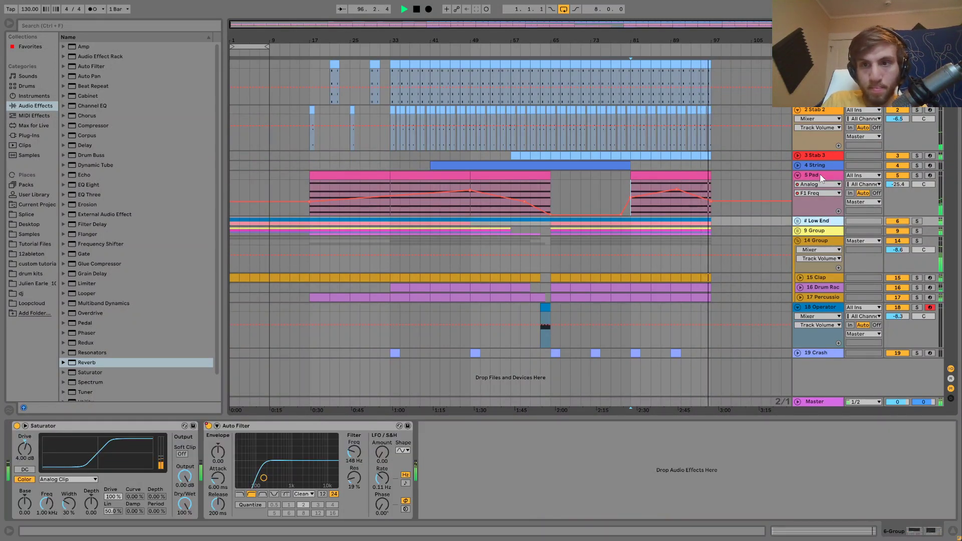
key("Tab")
key("Up")
key("Right")
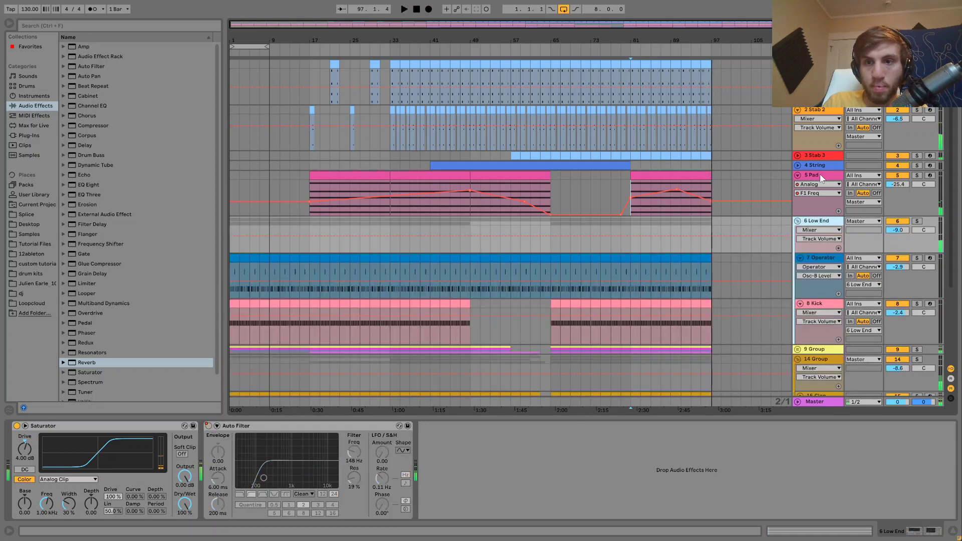
- Rename the 7 Operator track inside the Low End group as Bass
key("space")
key("space")
key("Down")
key("ctrl+r")
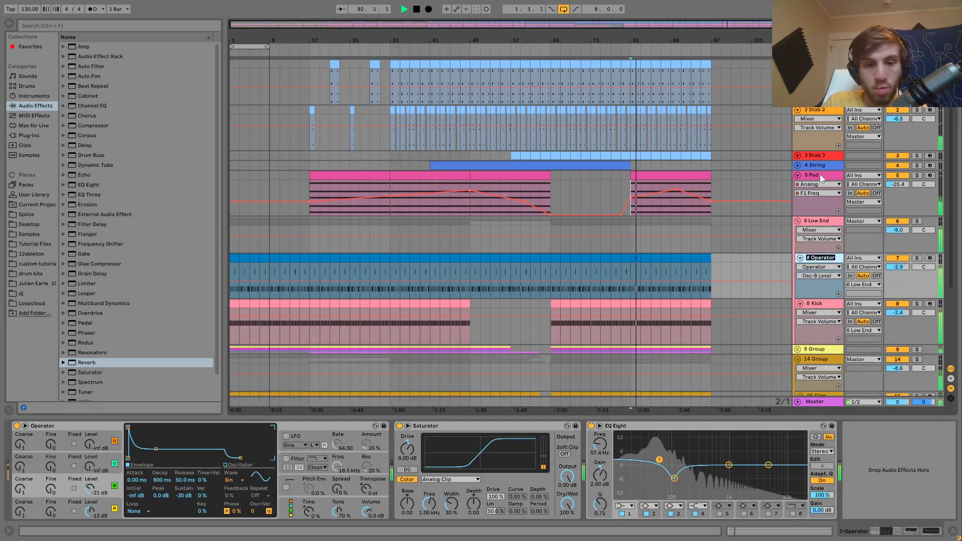
type("# Bass")
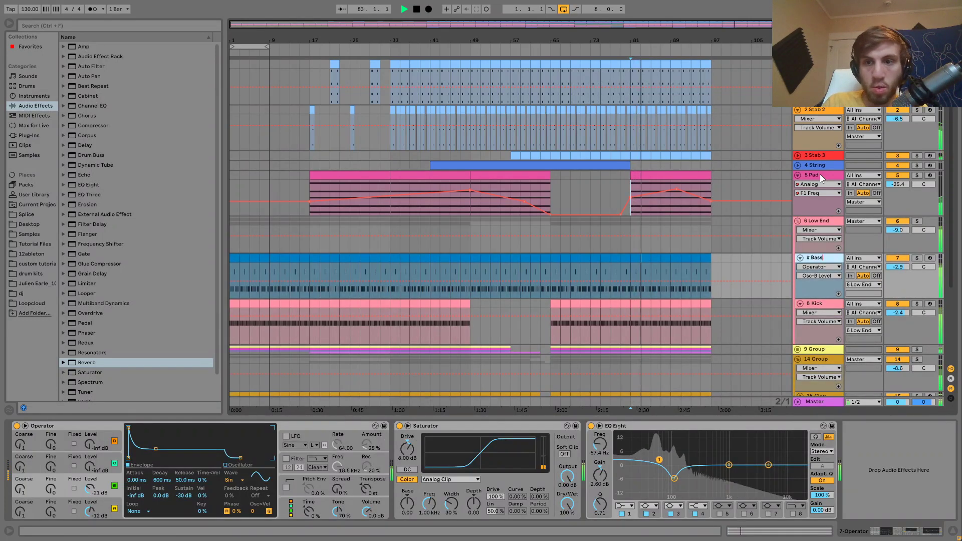
key("Return")
- Fold the Low End group and rename the 9 Group track as Hihats
key("Up")
key("Left")
key("space")
key("Down")
key("ctrl+r")
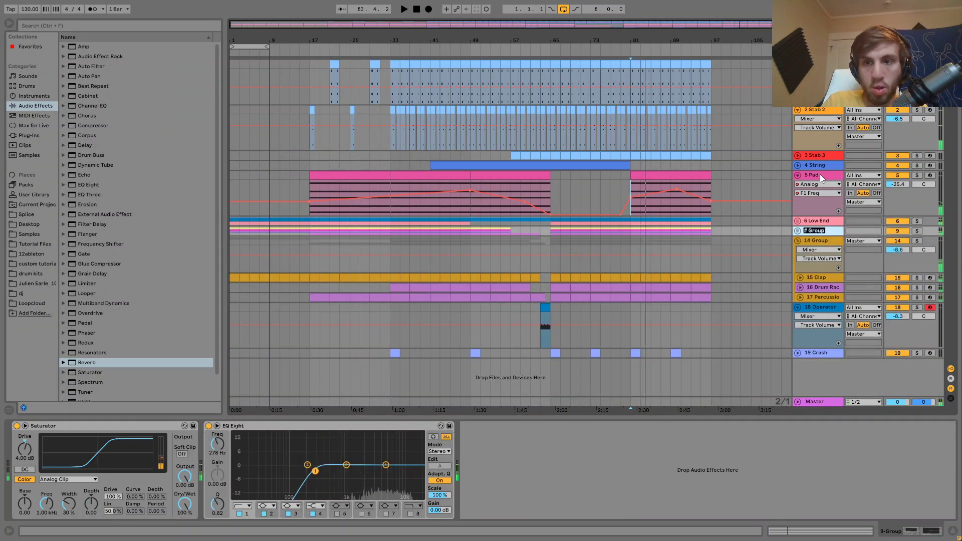
type("# Hihats")
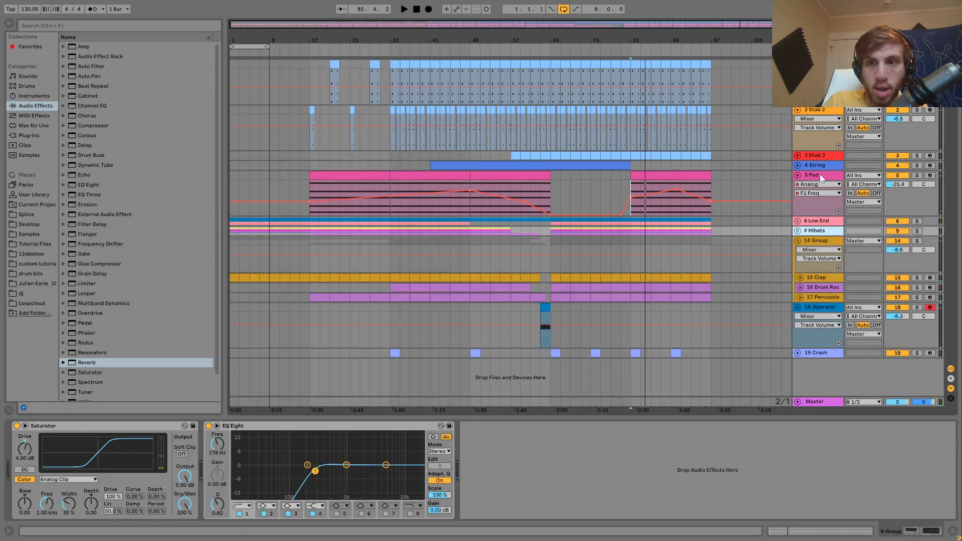
key("Return")
- Rename the 14 Group track as Percussion
key("Down")
key("ctrl+r")
type("# Per")
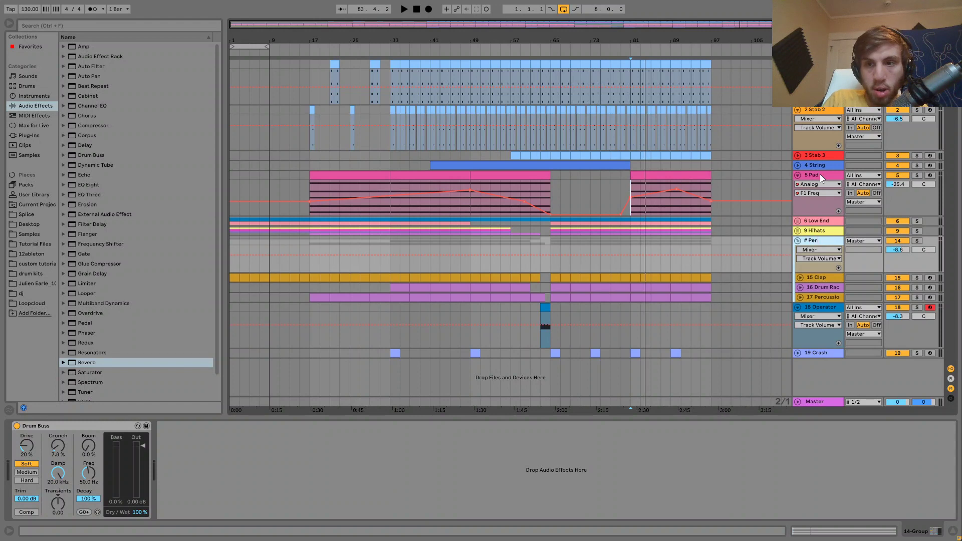
type("cussion")
key("Return")
- Rename the 16 Drum Rack track as Percussion Group
key("Down")
key("Down")
key("Down")
key("Up")
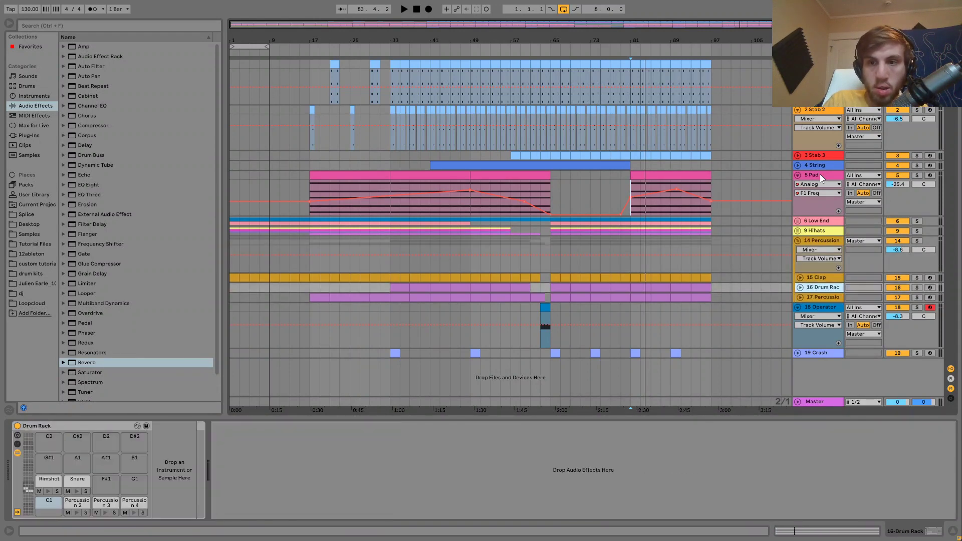
key("ctrl+r")
type("# Percussion Group")
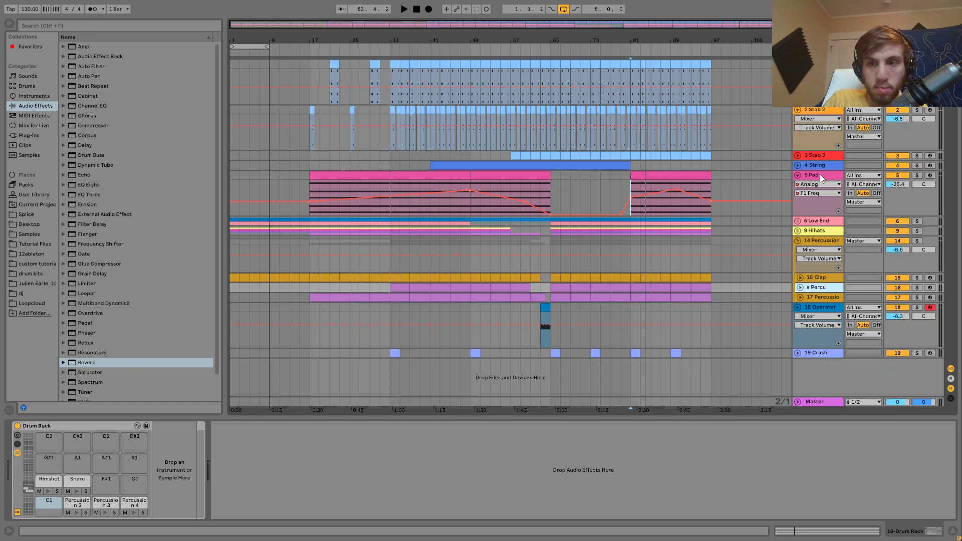
key("Return")
- Rename the 18 Operator track as Sweep
key("Down")
key("Down")
key("Down")
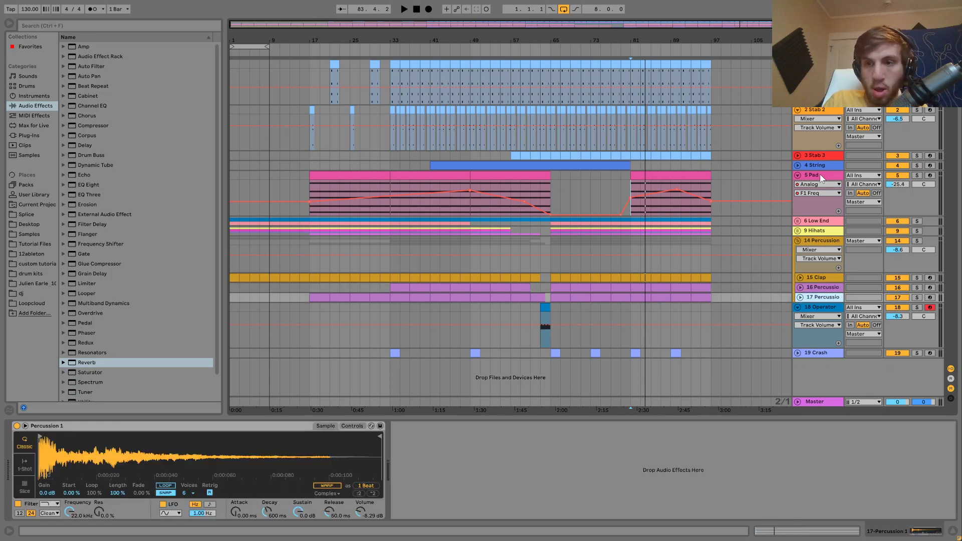
key("Up")
key("ctrl+r")
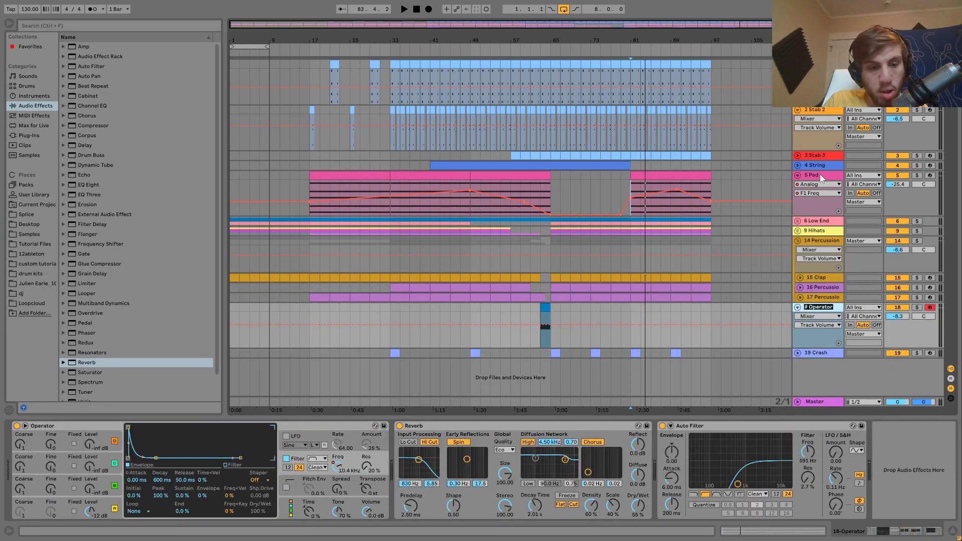
type("# Sweep")
key("Return")
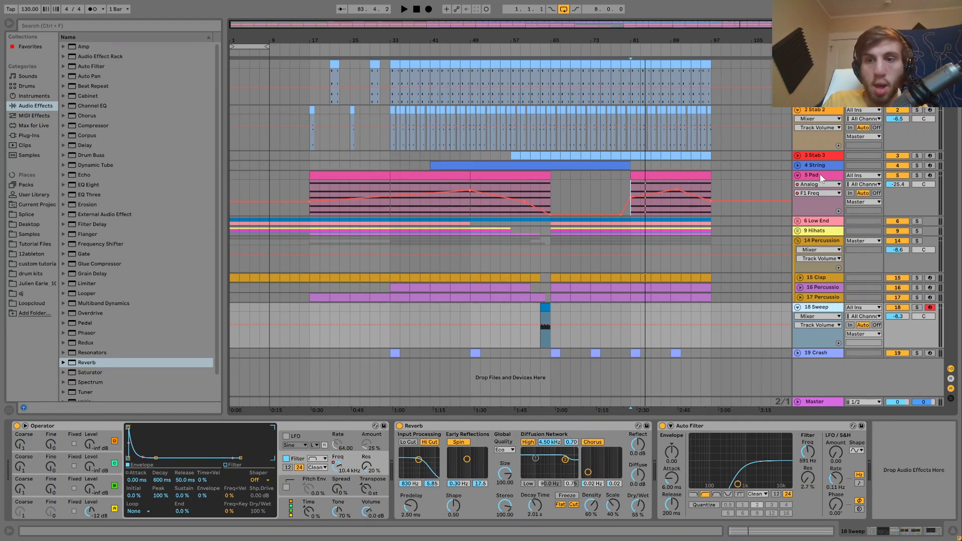
- Select the Sweep clip and listen to the arrangement from bar 63 across the transition
left_click(545, 308)
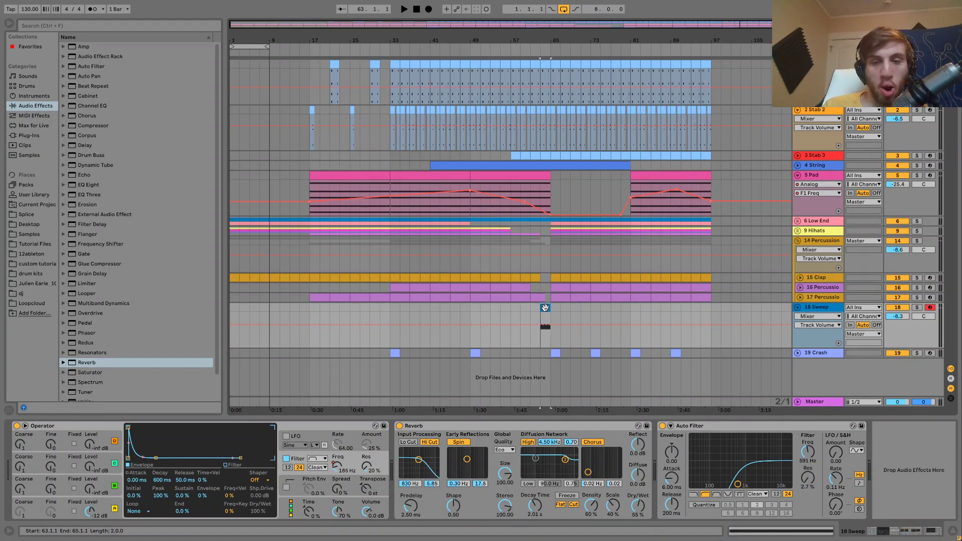
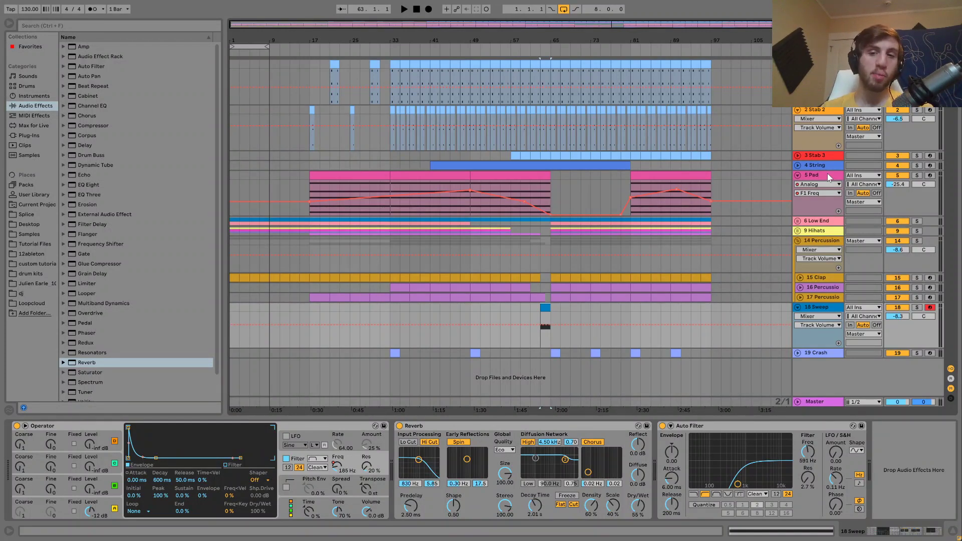
key("space")
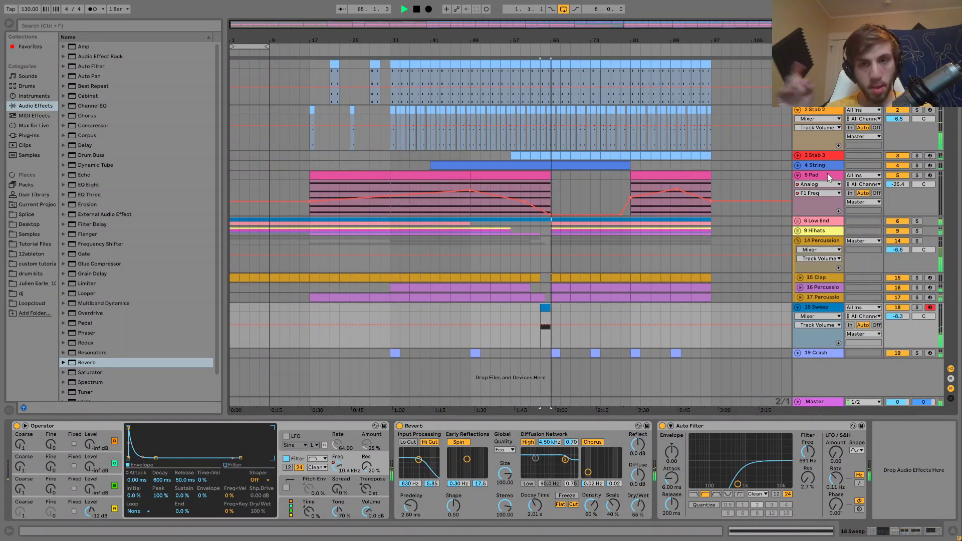
key("space")
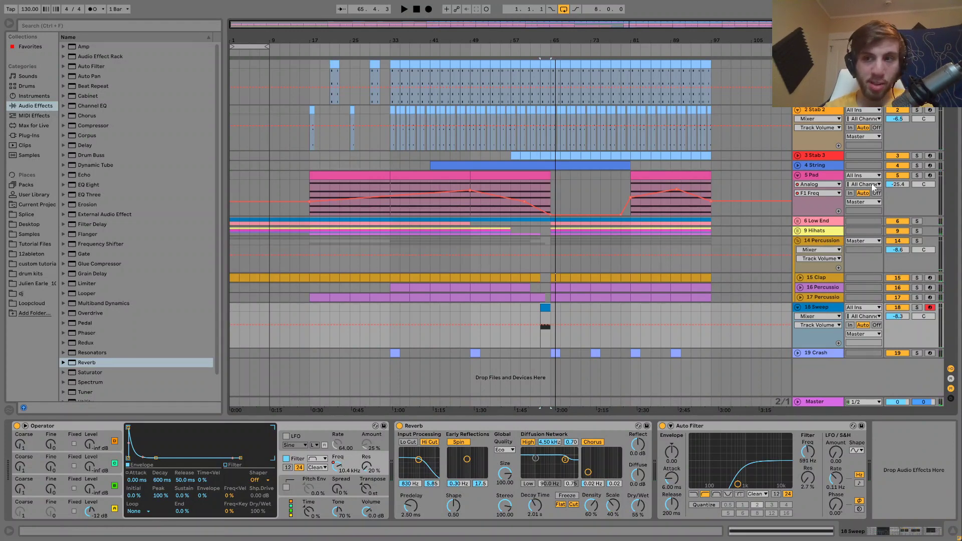
- Select bars 87 to 89 on the Percussion group, loop that range and play it
left_click(661, 238)
key("space")
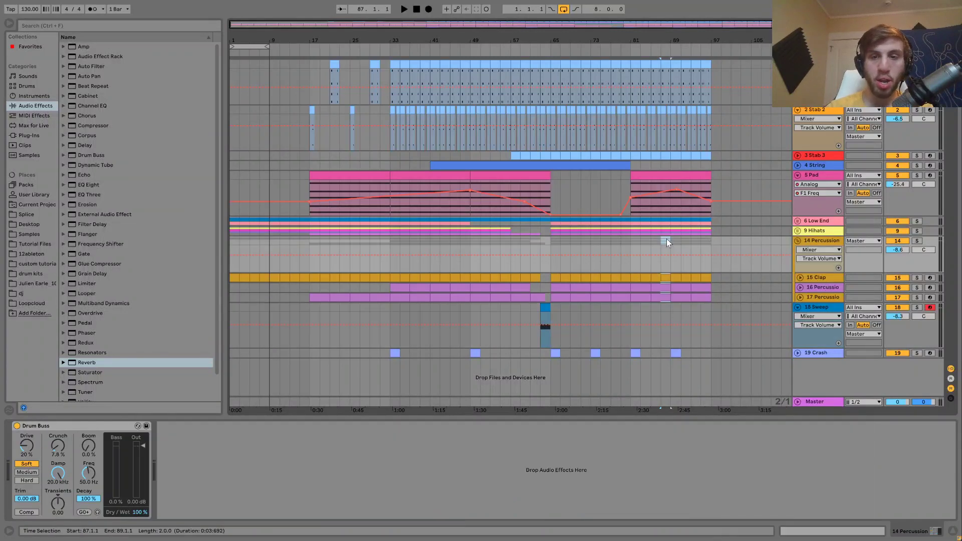
key("ctrl+l")
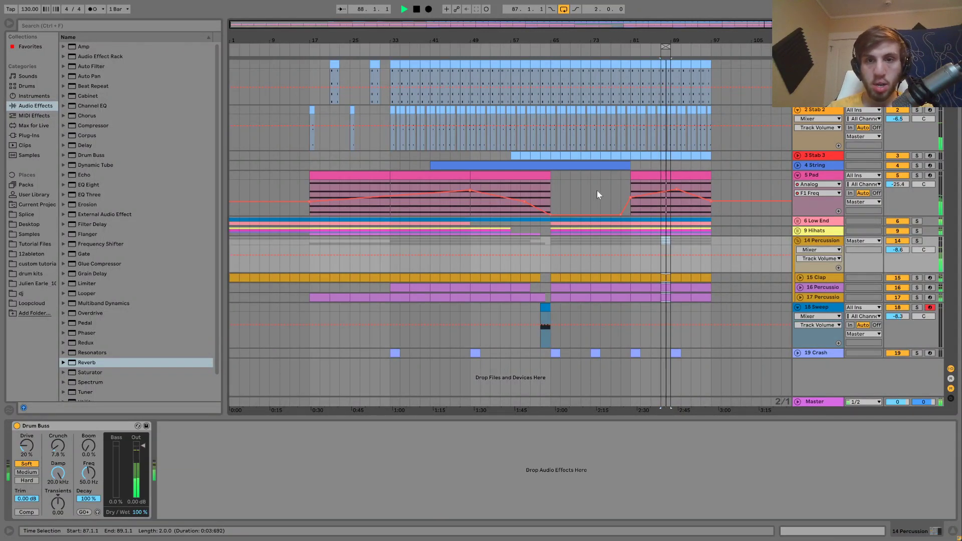
key("Tab")
key("Tab")
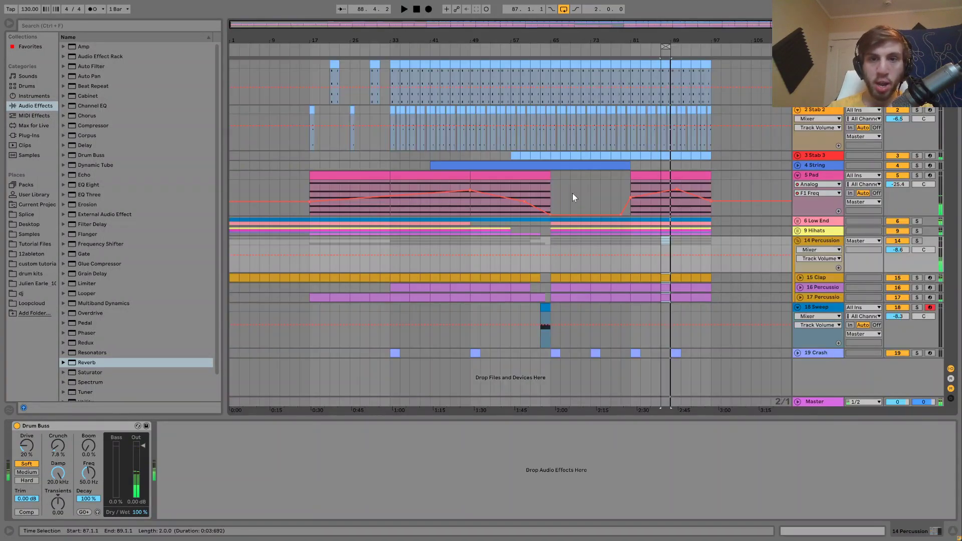
- Play the arrangement from bar 69 and show the Pad track's volume automation lane
left_click(573, 195)
key("Tab")
key("Tab")
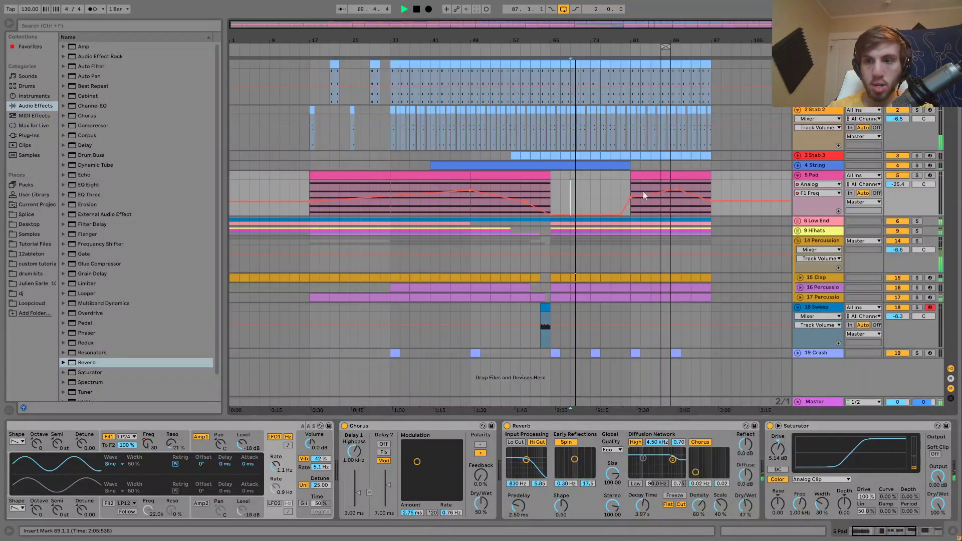
left_click(898, 185)
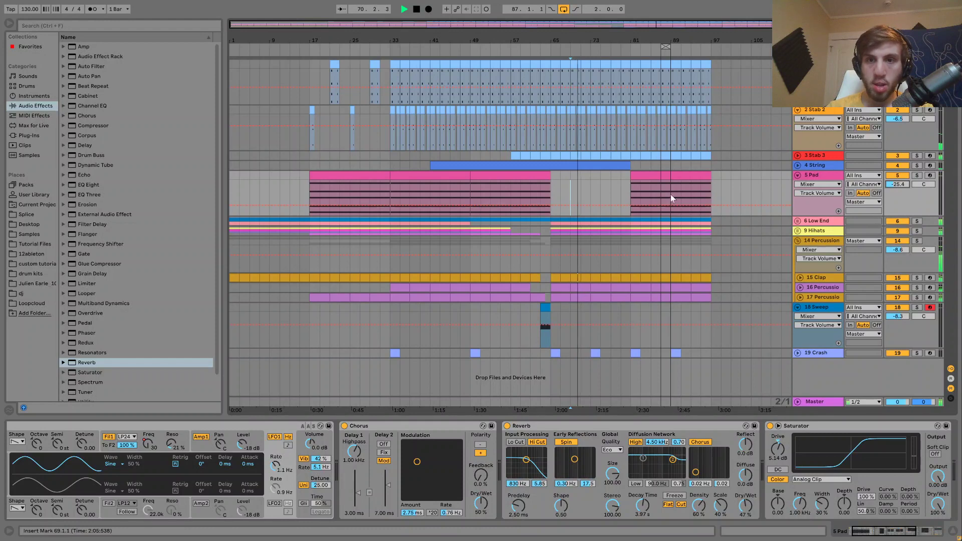
- Loop and play bars 85 to 89 of the arrangement, and switch to the Session mixer view
left_click(648, 194)
left_click_drag(648, 193, 668, 195)
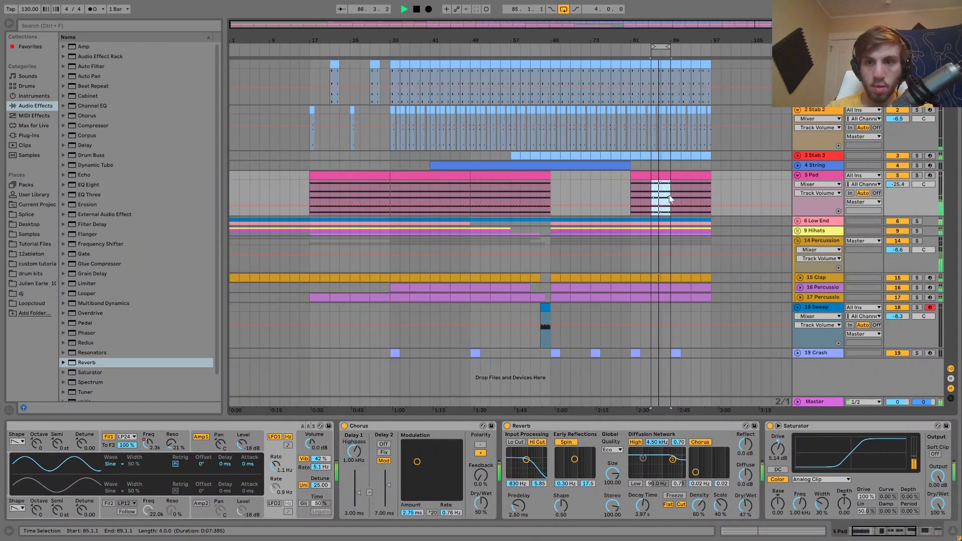
key("Tab")
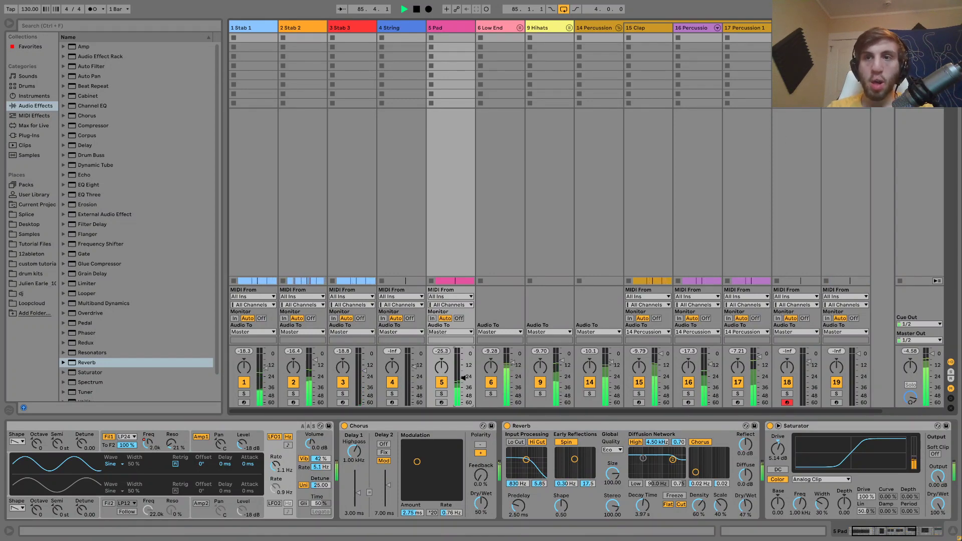
- Select all top-level tracks and lower their volumes together by about 1 dB
key("space")
left_click(846, 28)
key("ctrl+a")
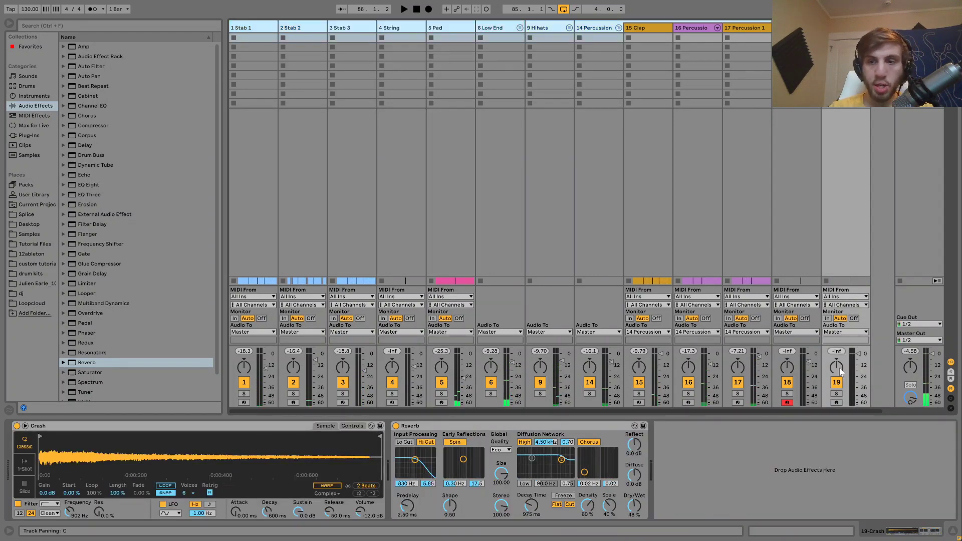
left_click(855, 361)
key("space")
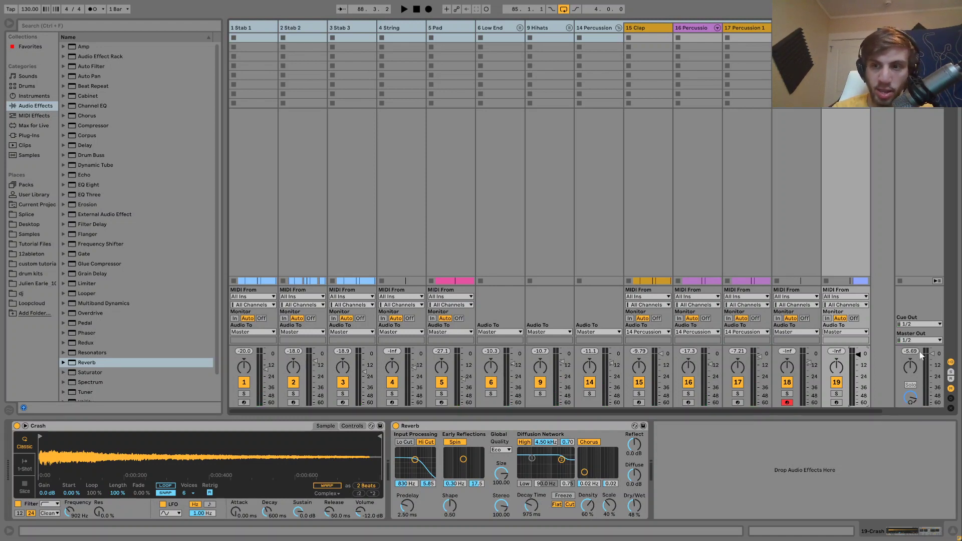
- Unfold the Low End group and adjust the Bass track's volume during loop playback, trying -4.81 dB
key("space")
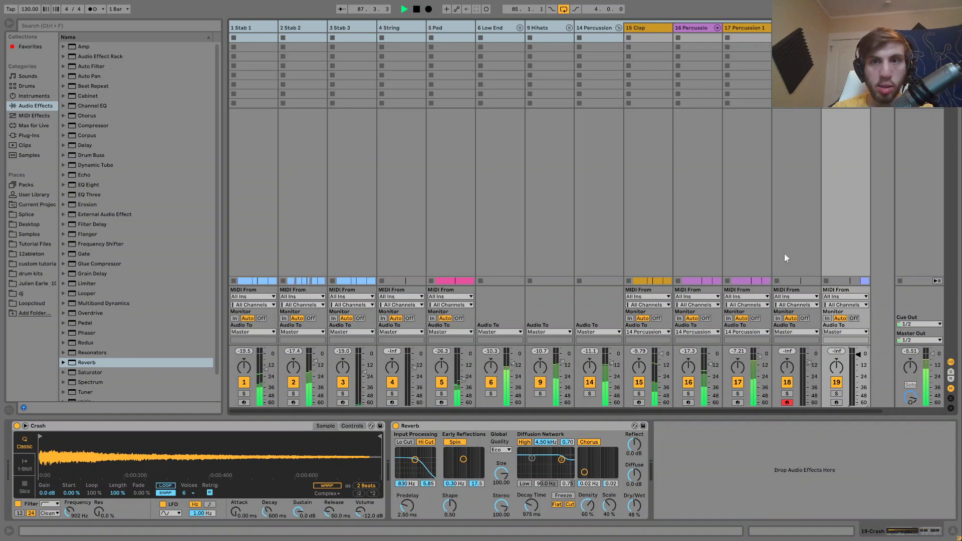
left_click(641, 27)
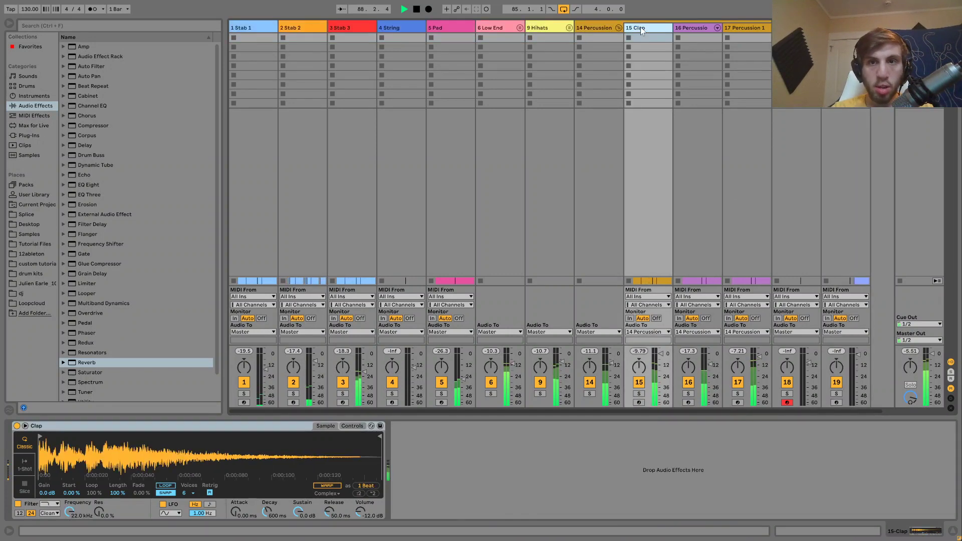
left_click(517, 28)
left_click_drag(567, 360, 561, 359)
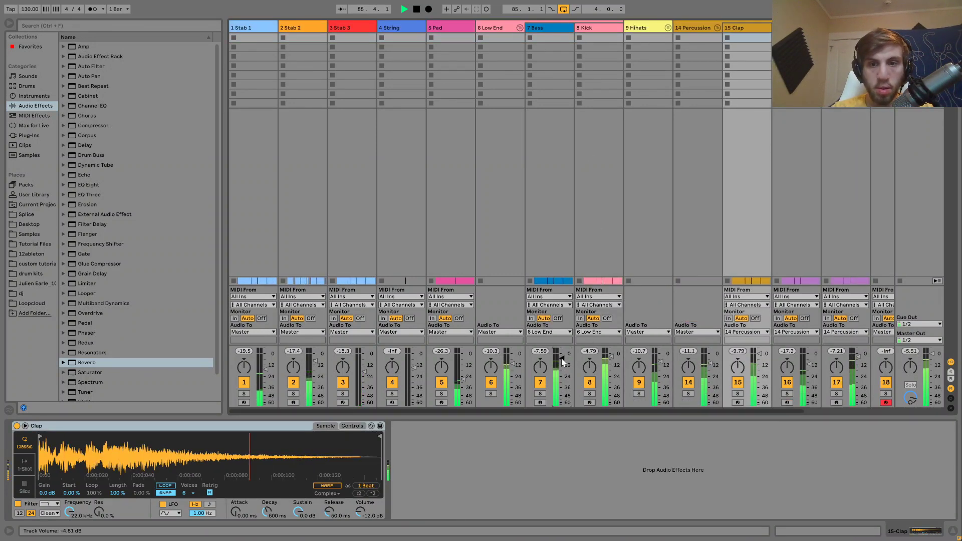
key("Down")
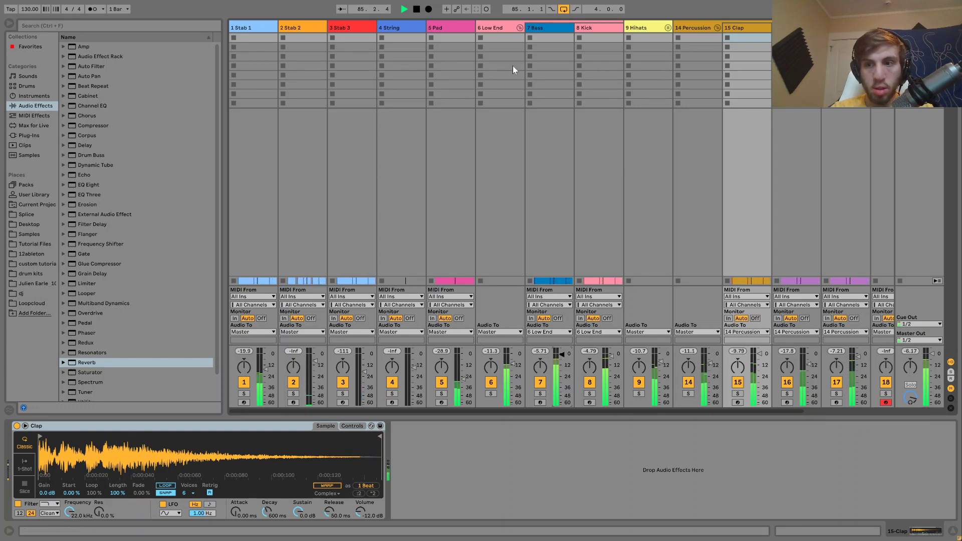
- Fold the Low End group and lower the volumes of all top-level tracks together, bringing Sweep to -10.3 dB
left_click(520, 28)
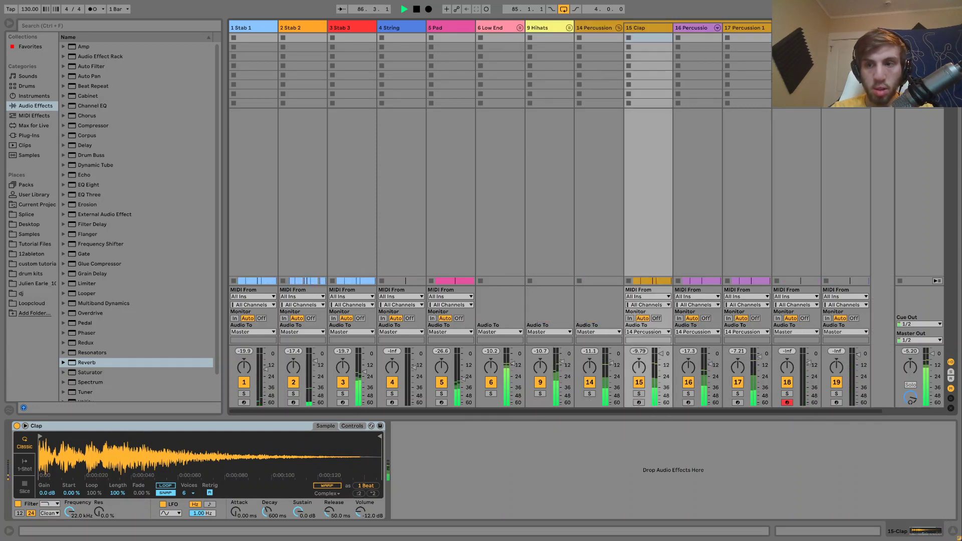
left_click(844, 115)
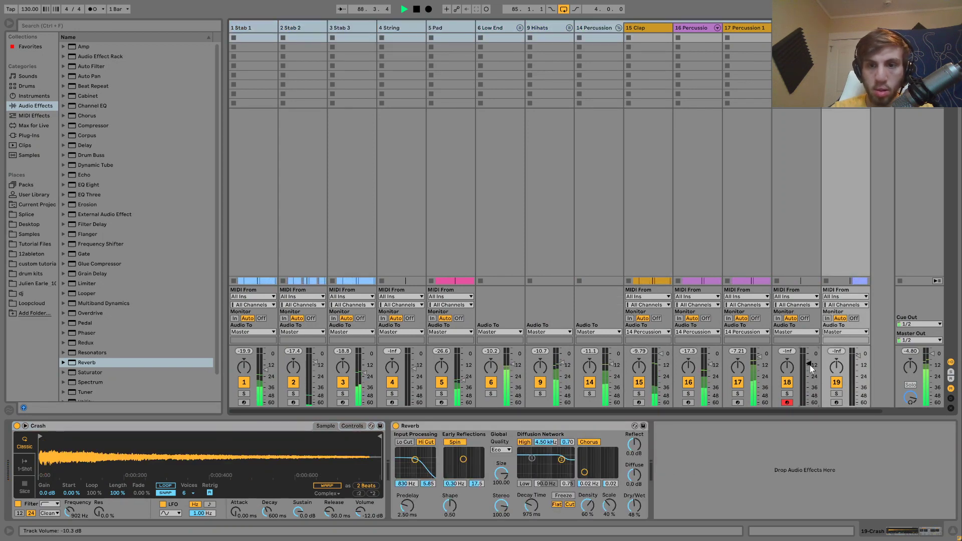
- Unfold the Low End group and set the Pad track's volume to -26.4 dB while checking the loop
left_click(550, 31)
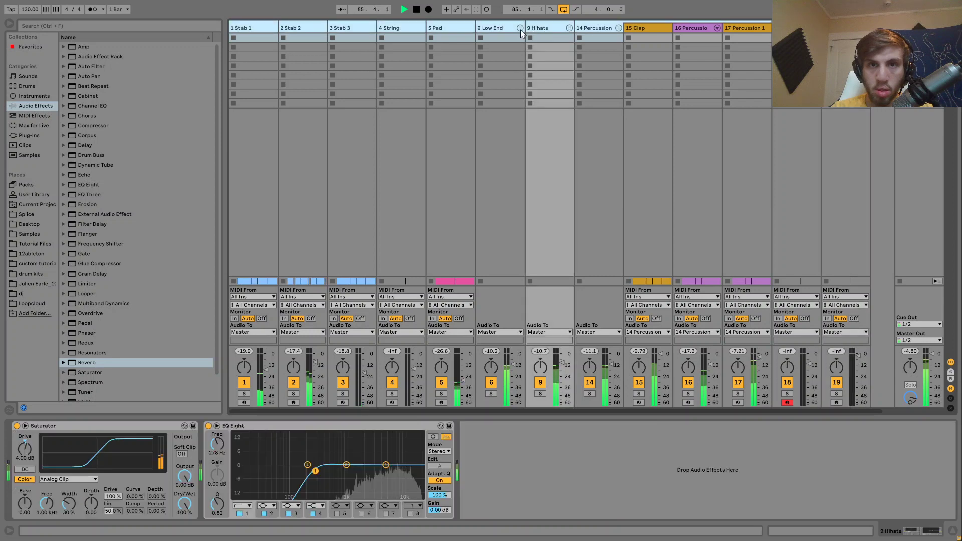
left_click(510, 29)
left_click(520, 27)
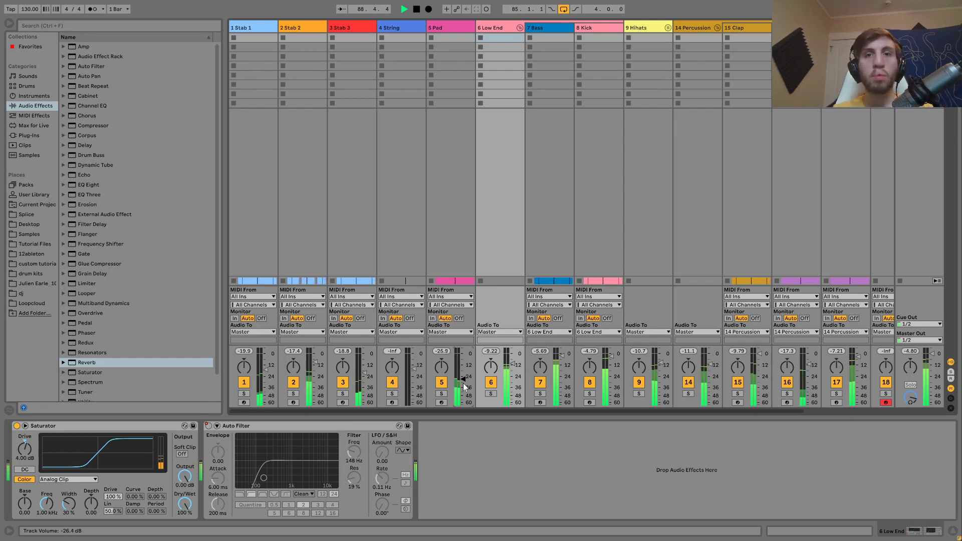
key("space")
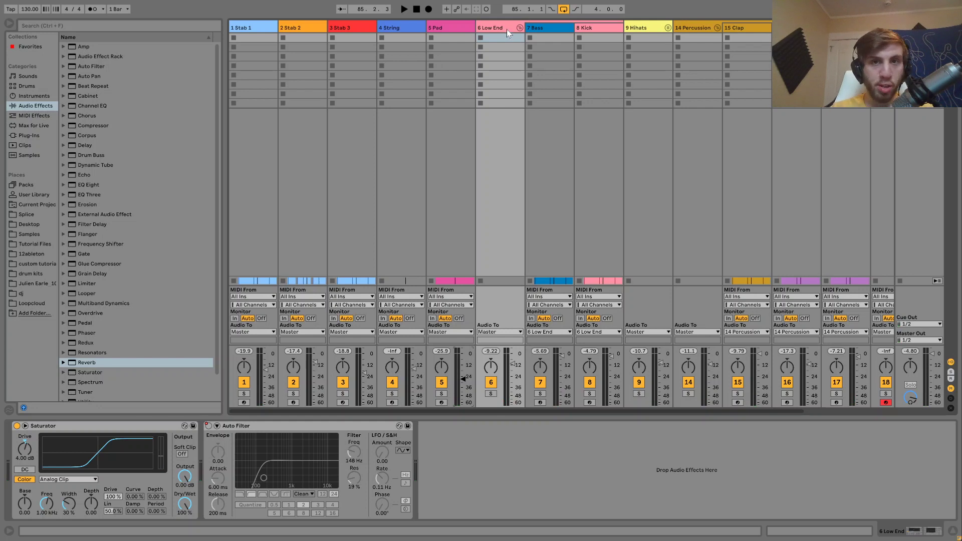
- Play the loop and lower the Low End group's volume to -11.0 dB
left_click(506, 29)
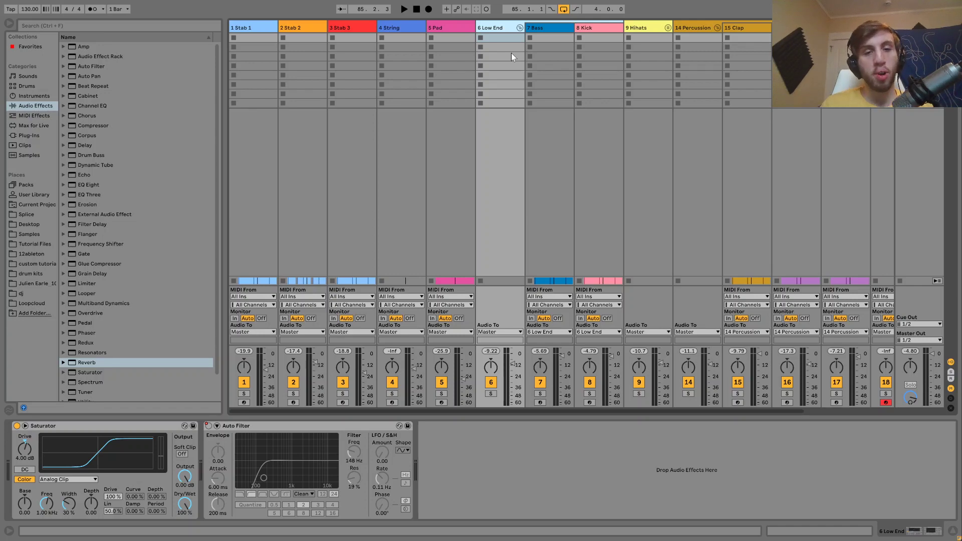
key("space")
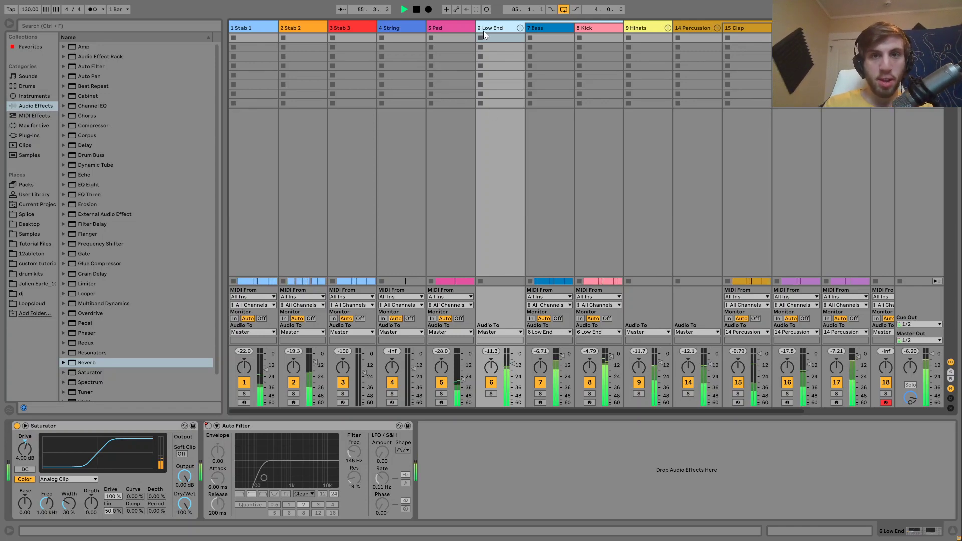
key("ctrl+a")
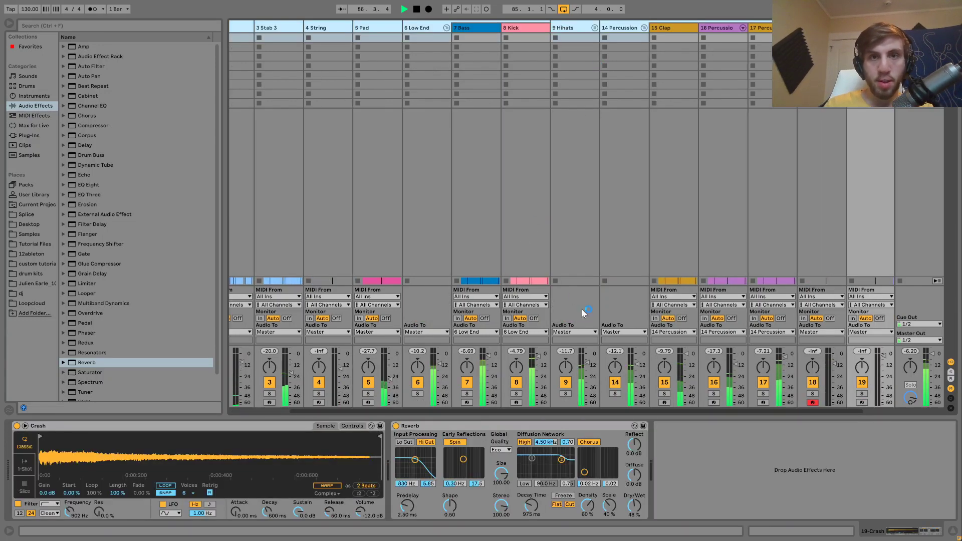
left_click(417, 29)
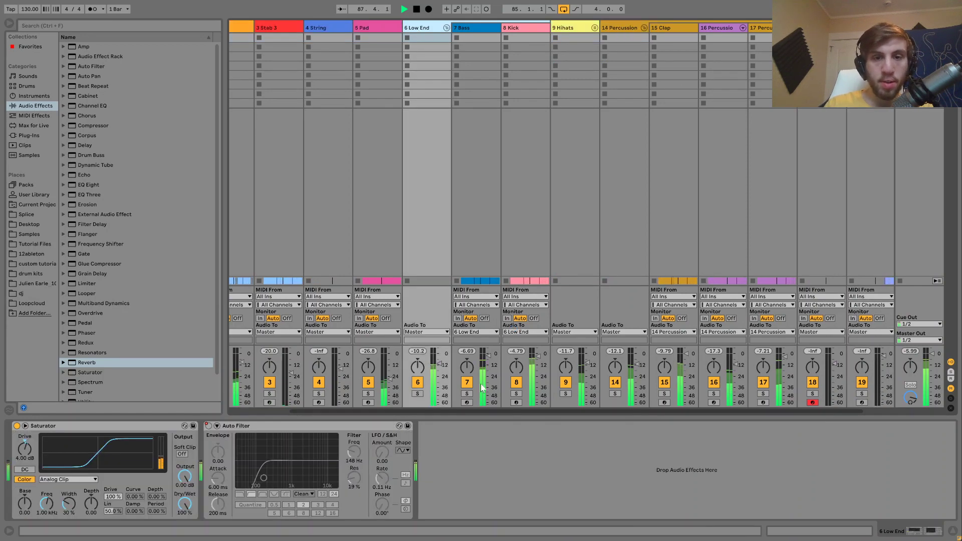
left_click(443, 365)
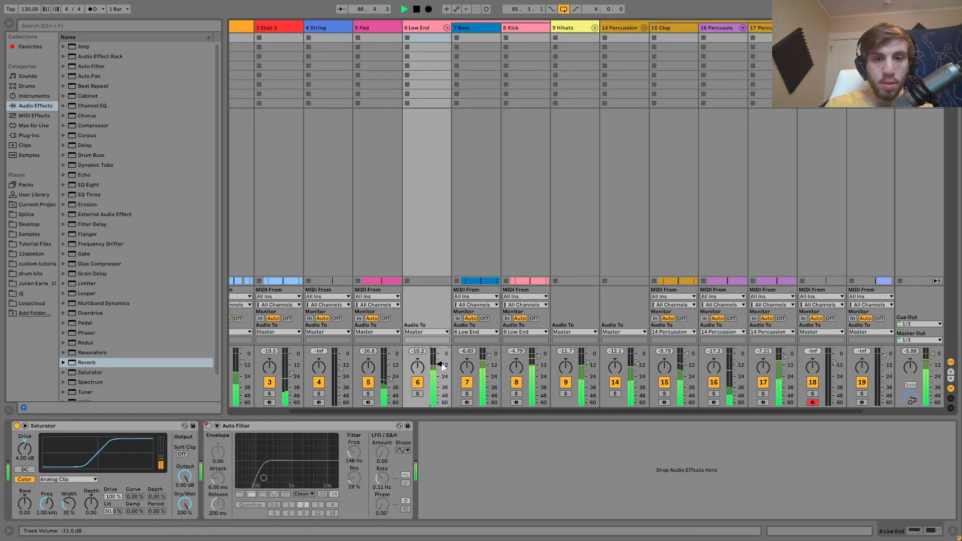
- Adjust the Pad track's volume while the loop plays
key("ctrl+a")
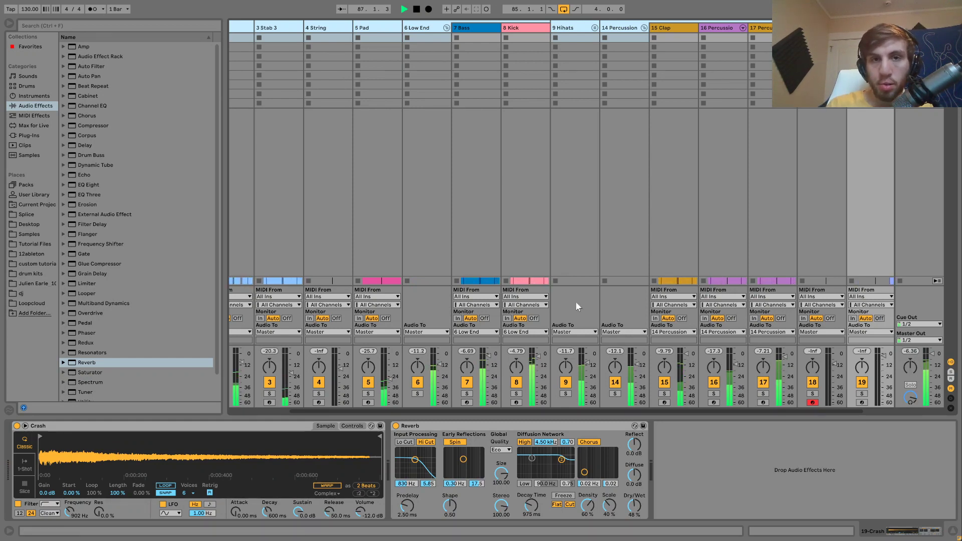
scroll(575, 301, "left", 3)
left_click(466, 377)
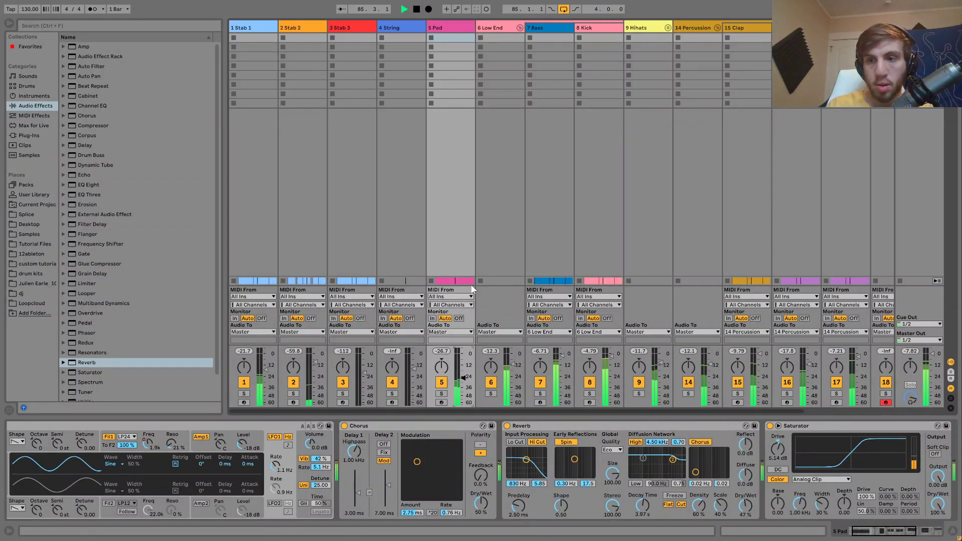
- Select all top-level tracks, raise their volumes together by about 1 dB, and stop playback
left_click(456, 26)
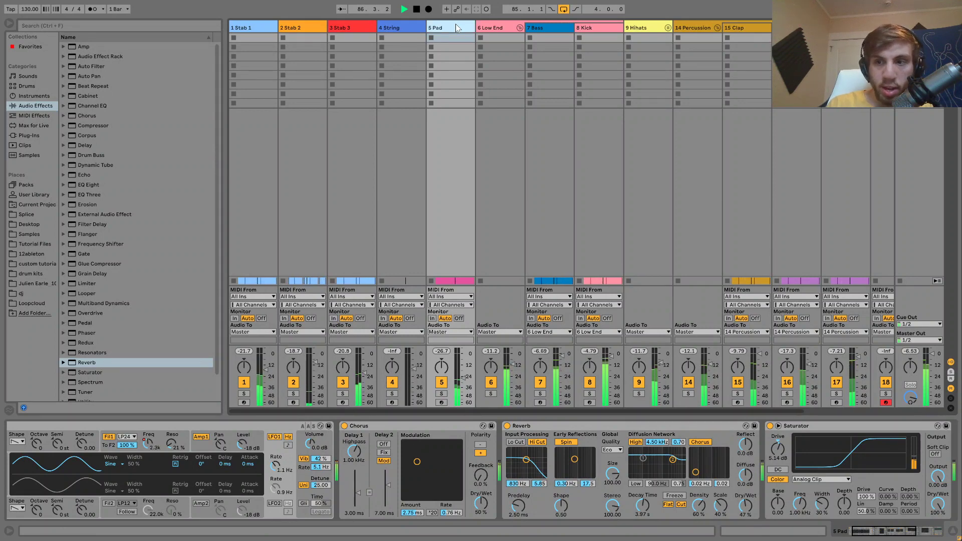
key("ctrl+a")
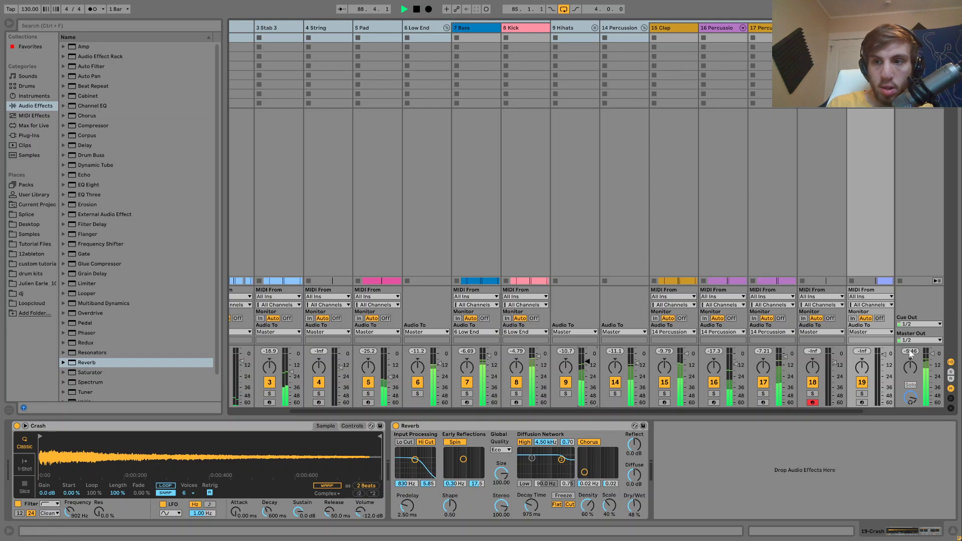
key("space")
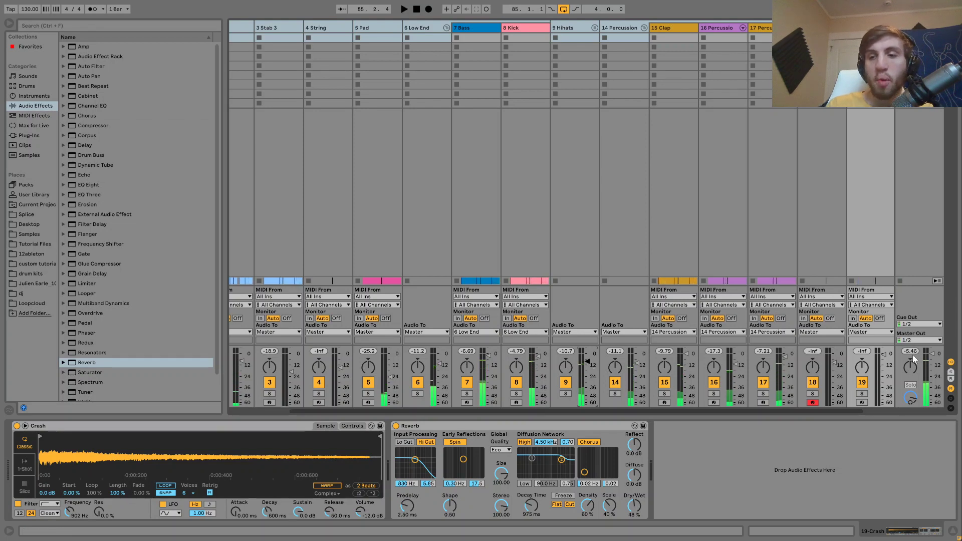
- Add EQ Eight to the Master with a 3.10 dB low shelf at 58.7 Hz, a 2.60 dB high shelf at 4.95 kHz, and -1.00 dB output gain
left_click(918, 28)
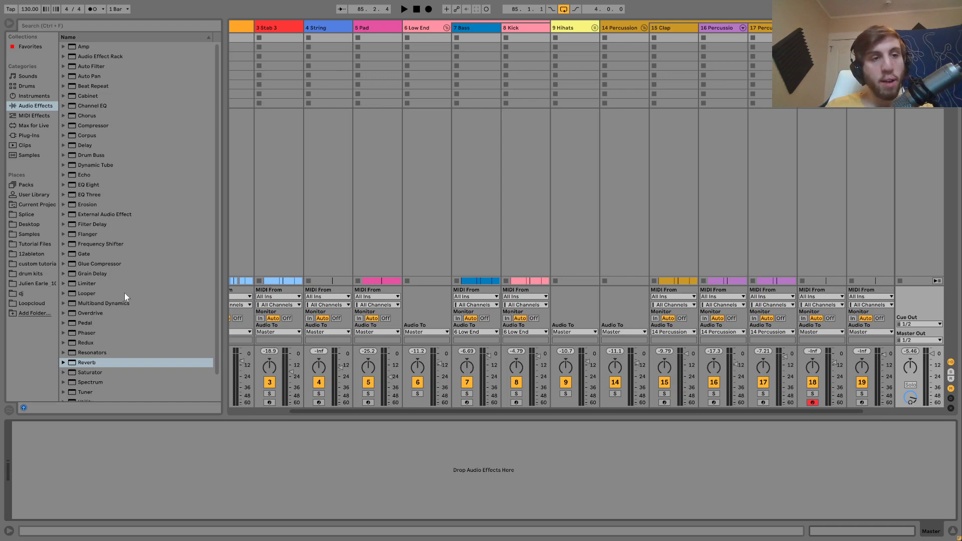
left_click(82, 185)
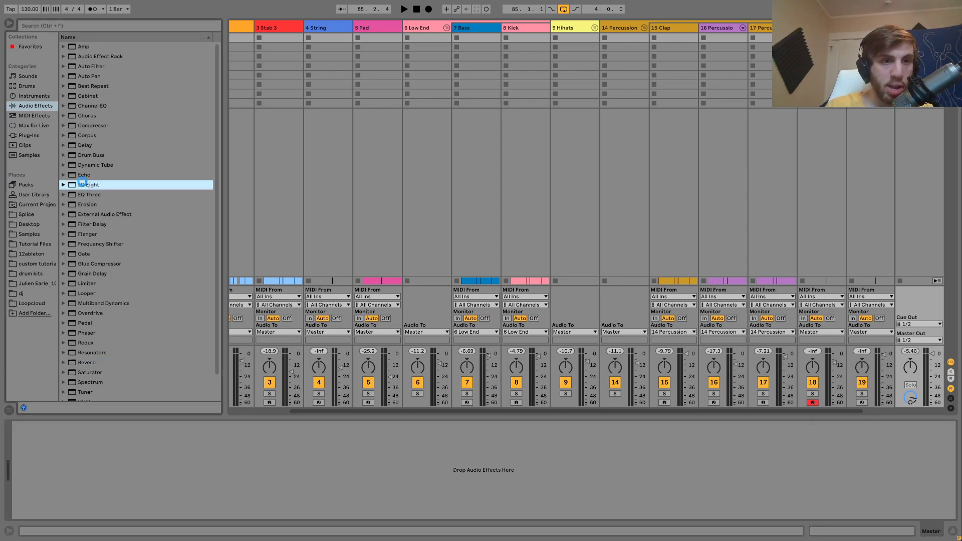
left_click_drag(130, 401, 193, 460)
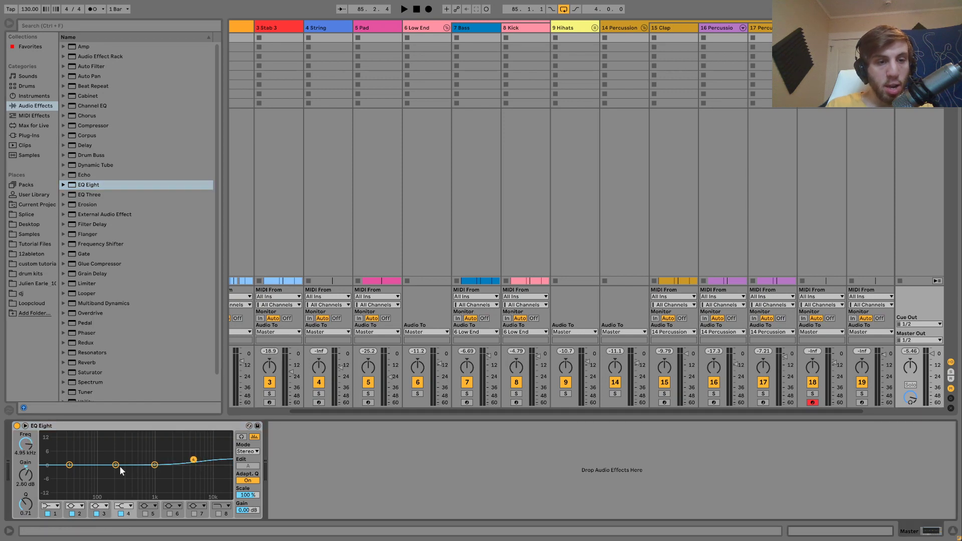
left_click_drag(69, 465, 80, 461)
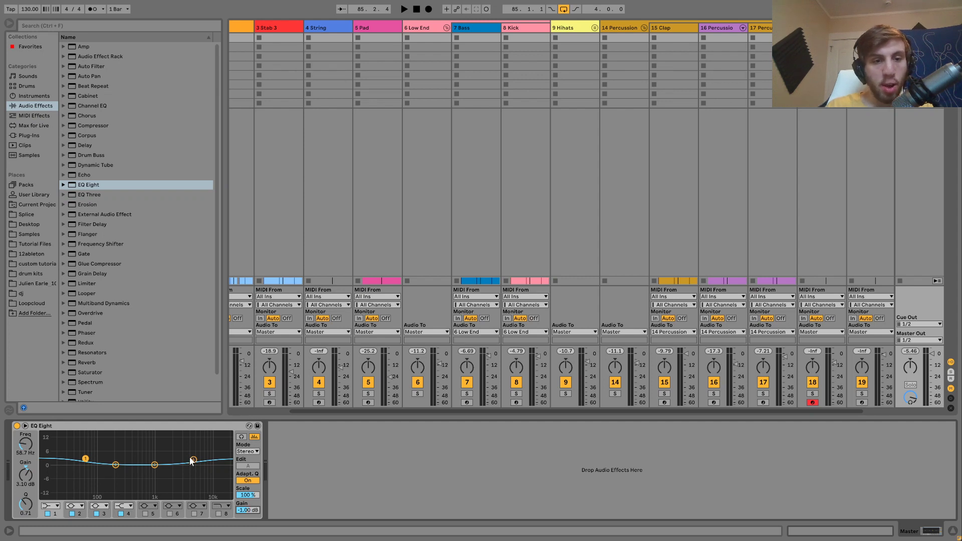
- Compare the loop with the Master's EQ Eight bypassed and active during playback
left_click(16, 426)
key("space")
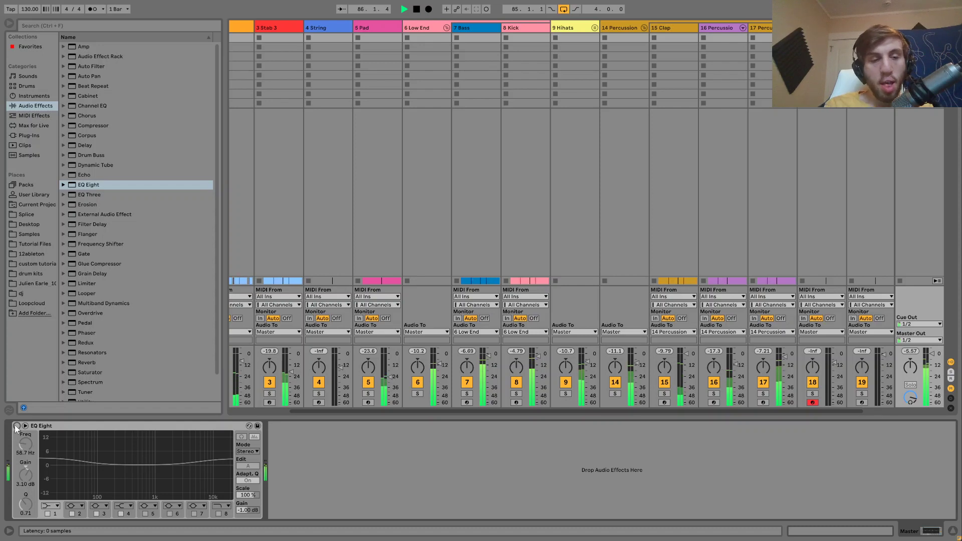
left_click(17, 427)
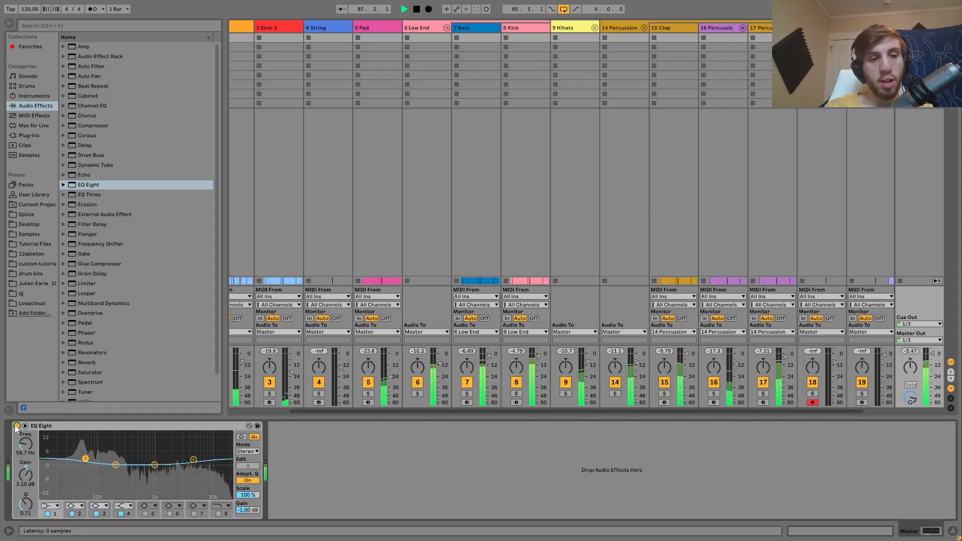
- Set the EQ Eight low shelf to 63.9 Hz with 3.60 dB gain and stop playback
left_click(193, 459)
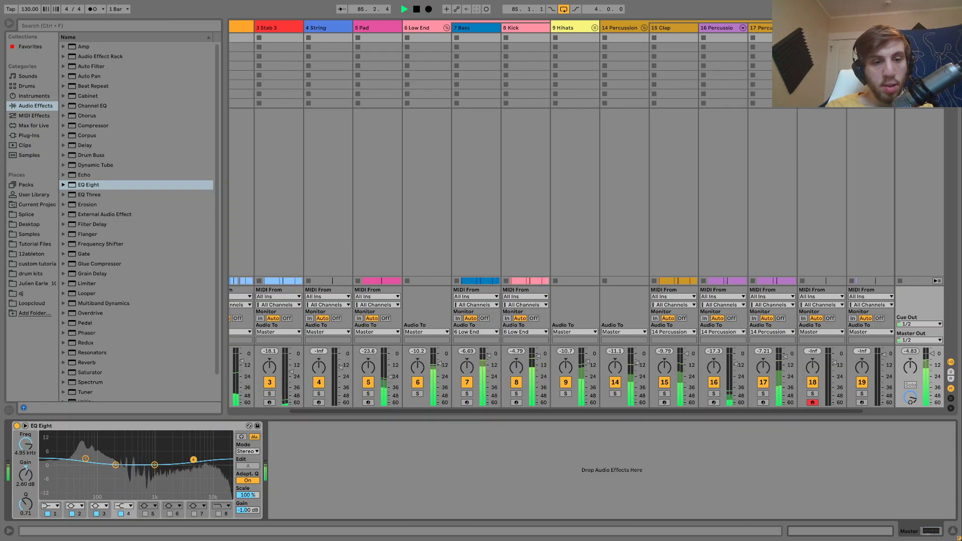
left_click(87, 459)
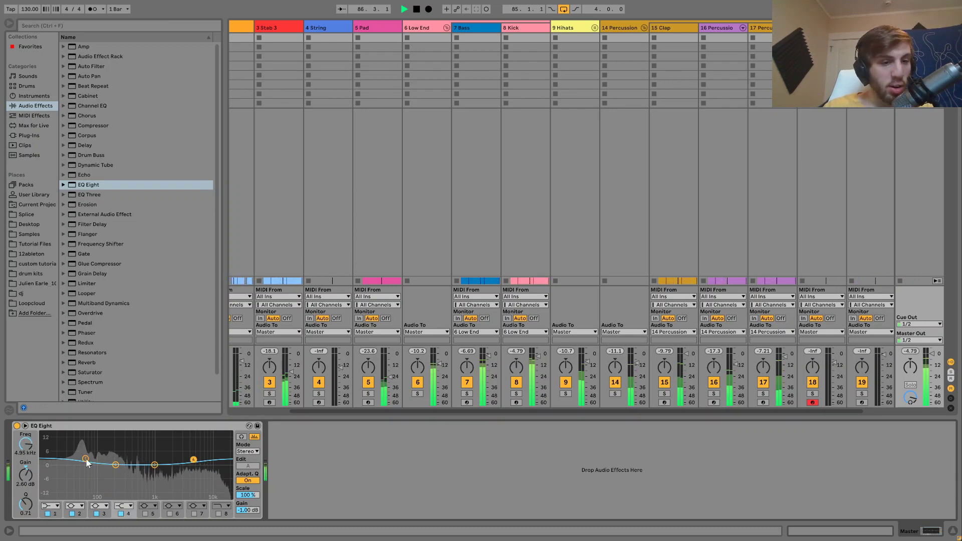
left_click_drag(88, 458, 88, 458)
key("space")
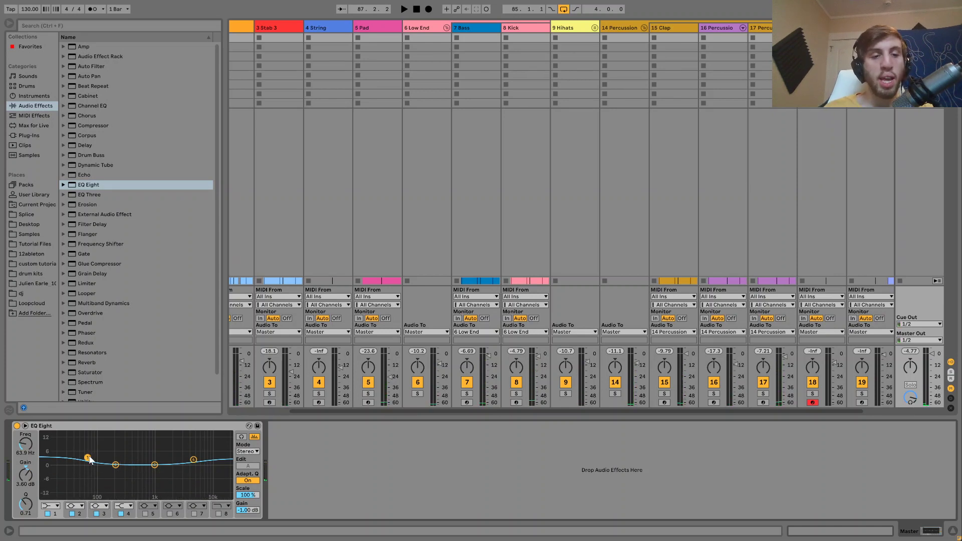
- Try the EQ Eight high shelf at 4.45 kHz with 2.85 dB, and settle on 4.95 kHz with 2.36 dB gain
left_click(194, 460)
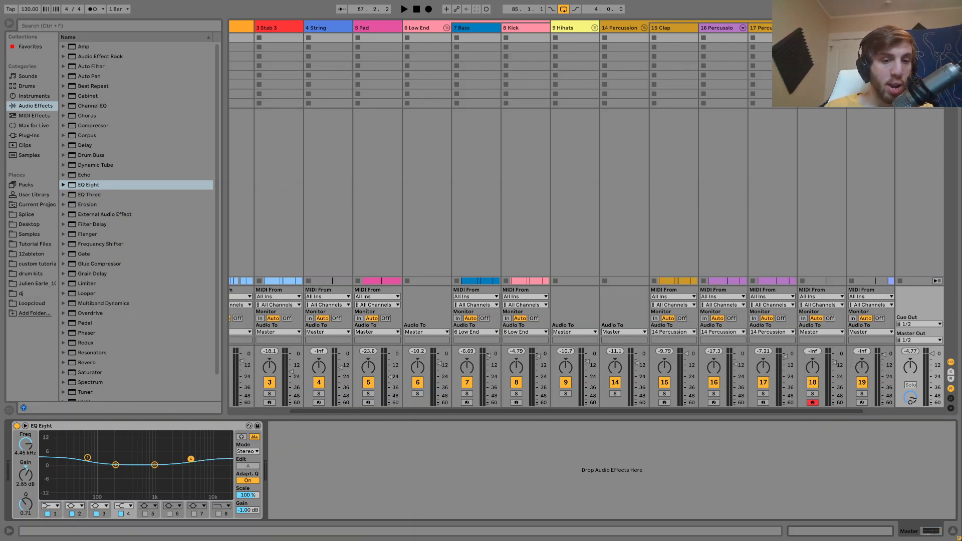
key("space")
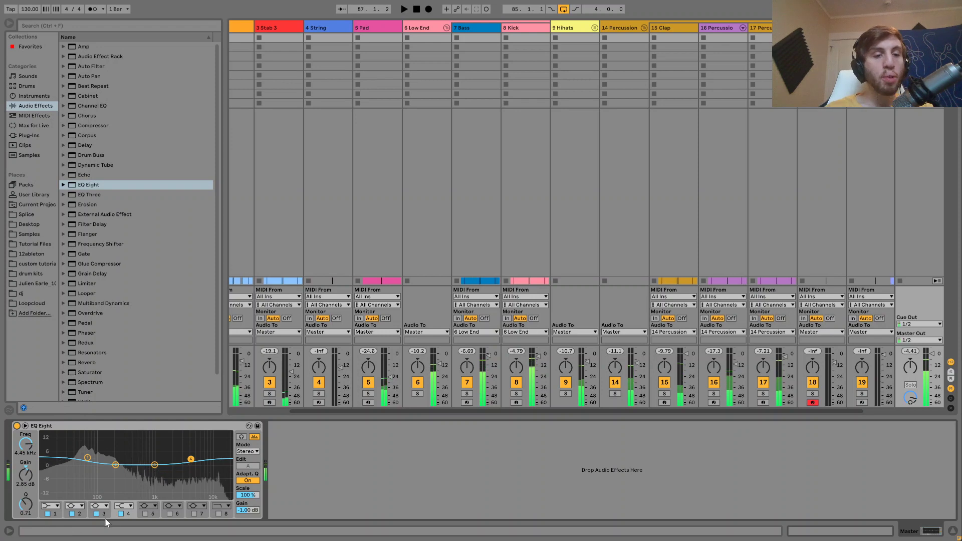
left_click_drag(191, 462, 194, 460)
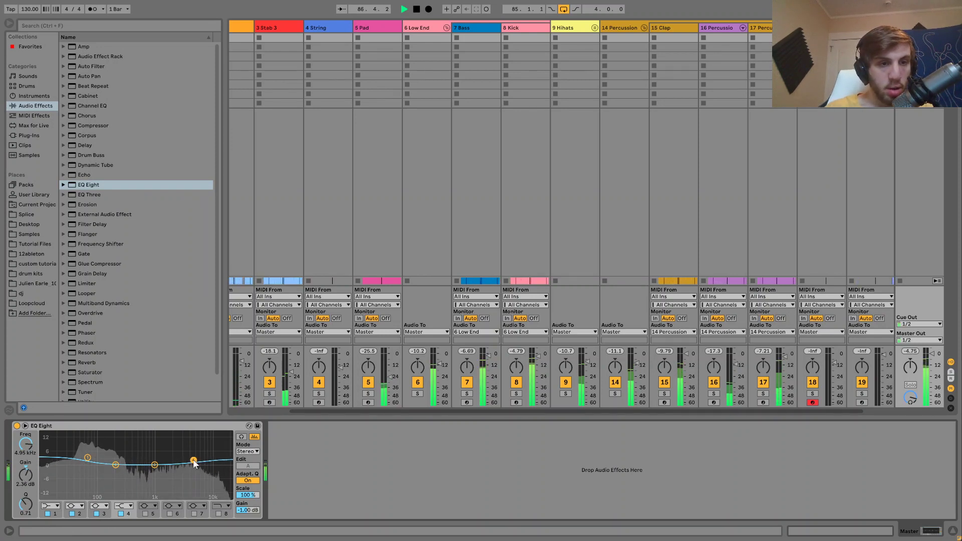
key("space")
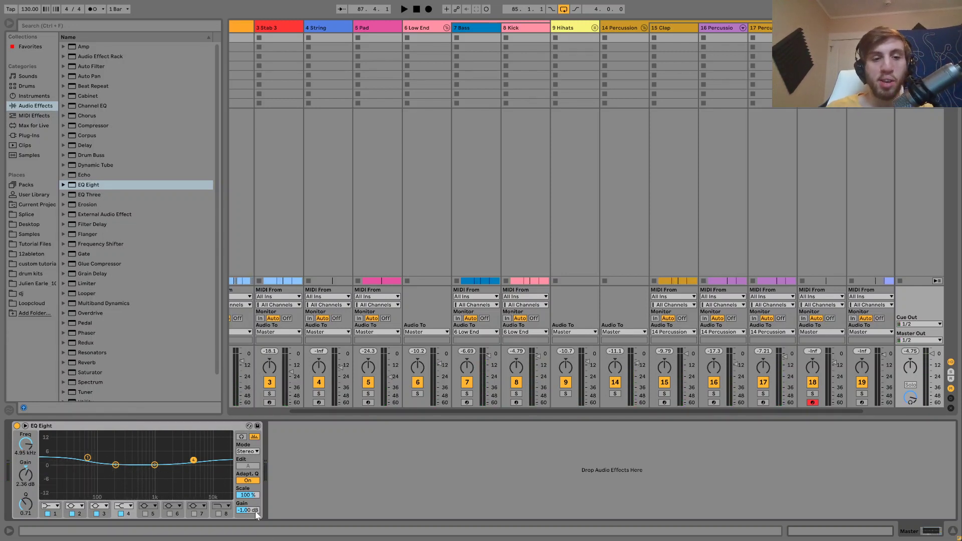
- Try resetting EQ Eight's output gain to 0.00 dB, undo that change, and compare the loop's level
key("Delete")
key("space")
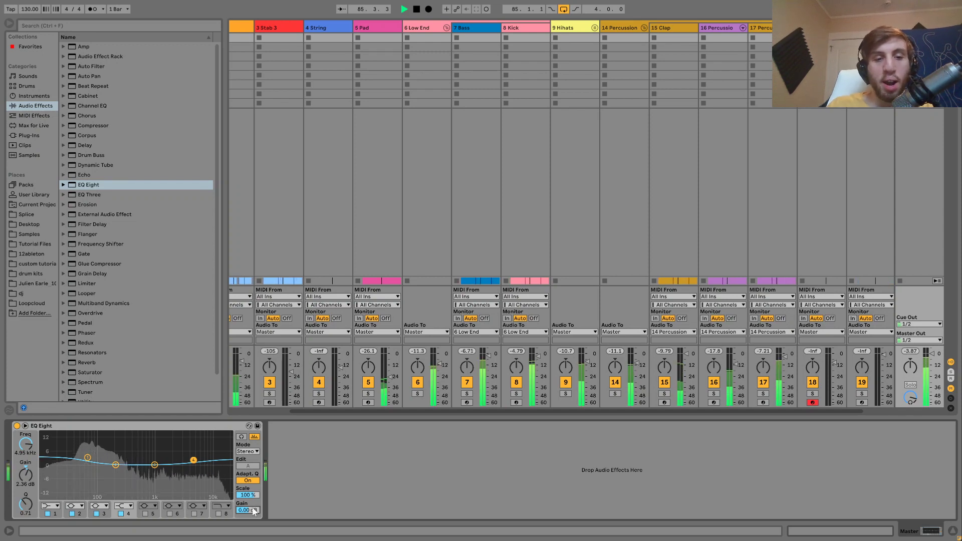
key("ctrl+z")
key("space")
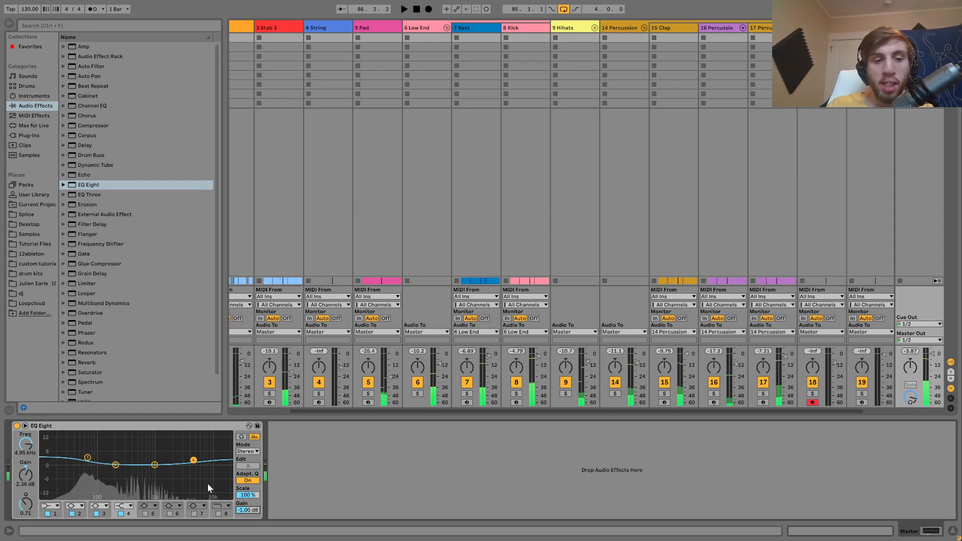
key("space")
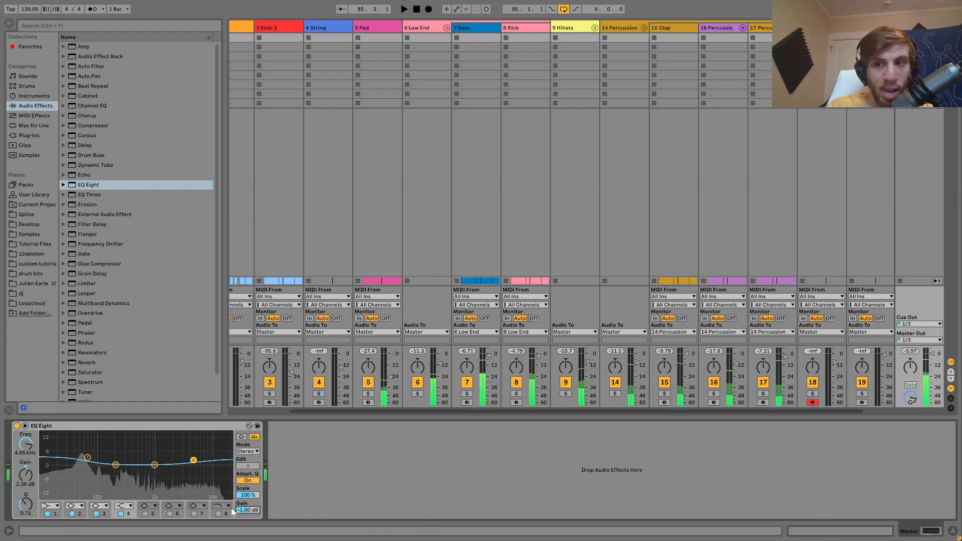
key("space")
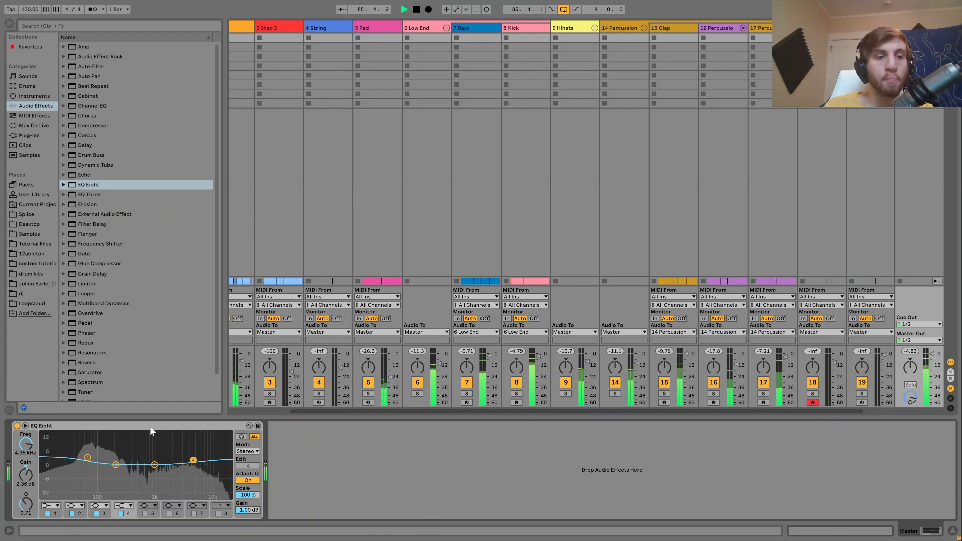
- Add a Saturator after EQ Eight on the Master with 3.00 dB drive and -1.00 dB output
left_click(86, 374)
left_click_drag(86, 374, 304, 449)
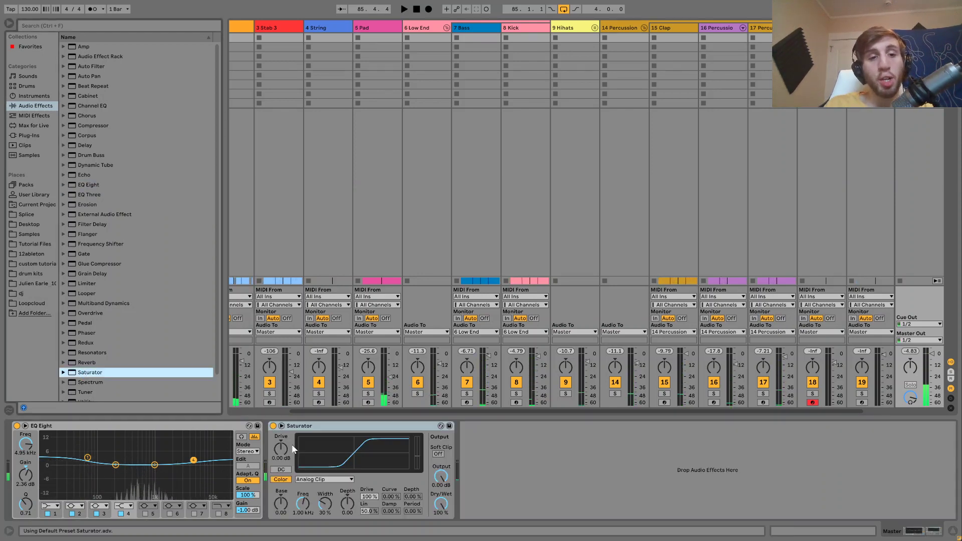
left_click(283, 459)
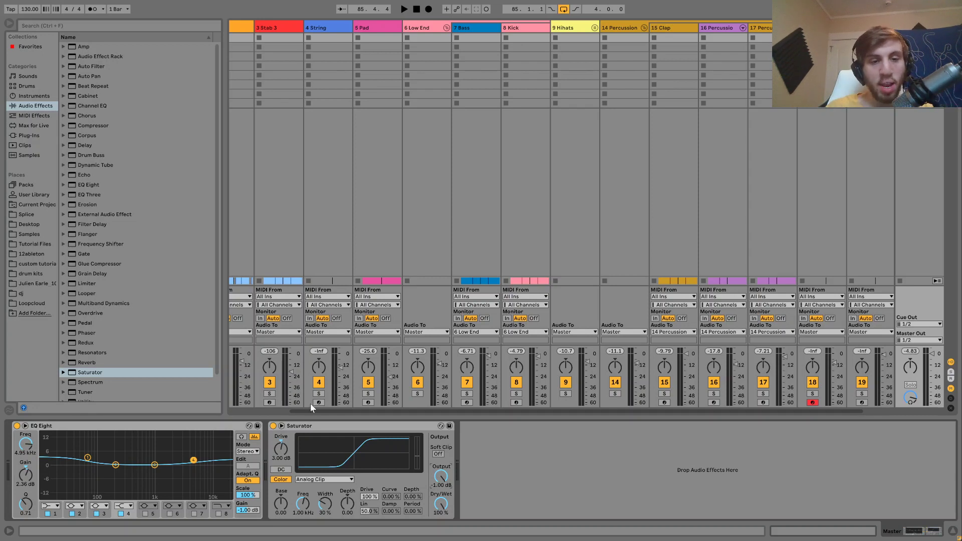
- Compare the loop with the Master's Saturator bypassed and active during playback
left_click(273, 426)
key("space")
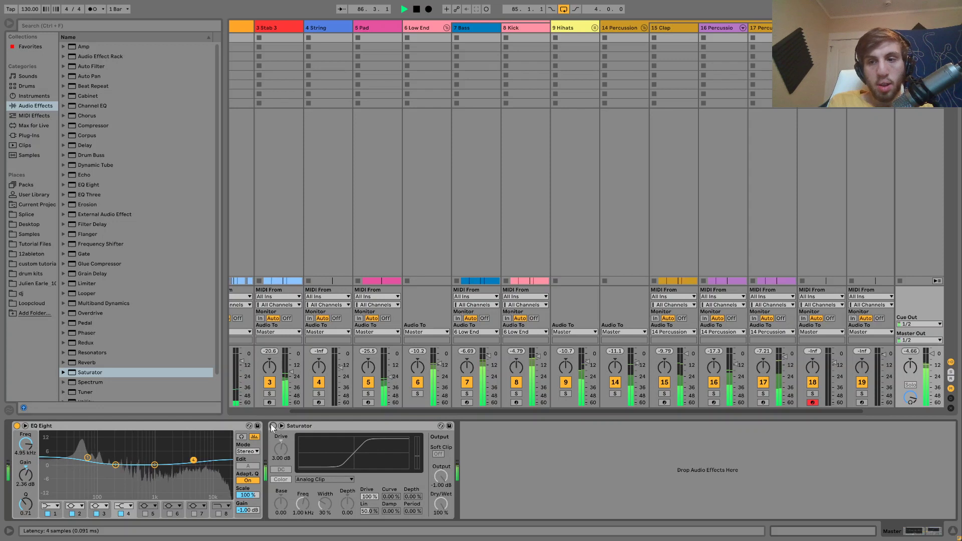
left_click(273, 426)
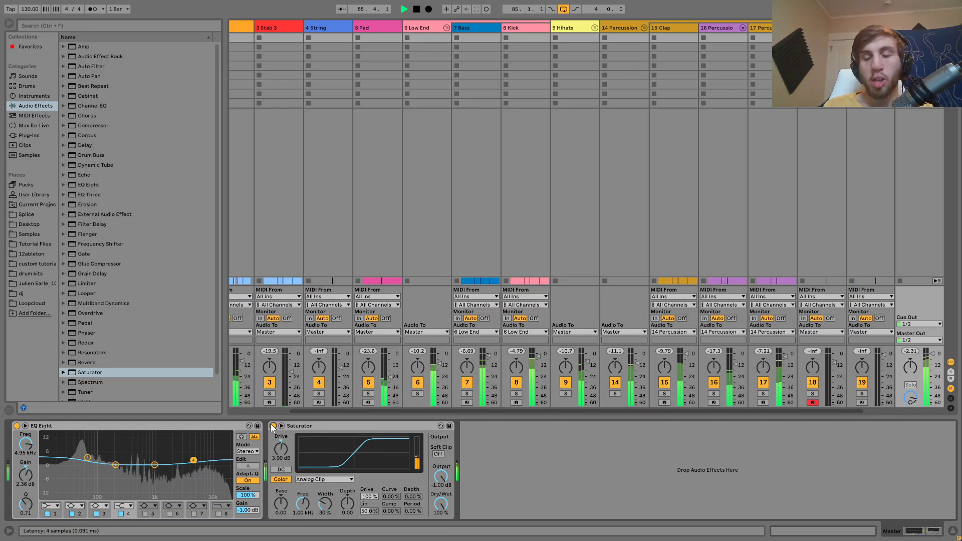
- Set the Master Saturator's output to -2.00 dB, check it against the loop, and select the Low End group
key("space")
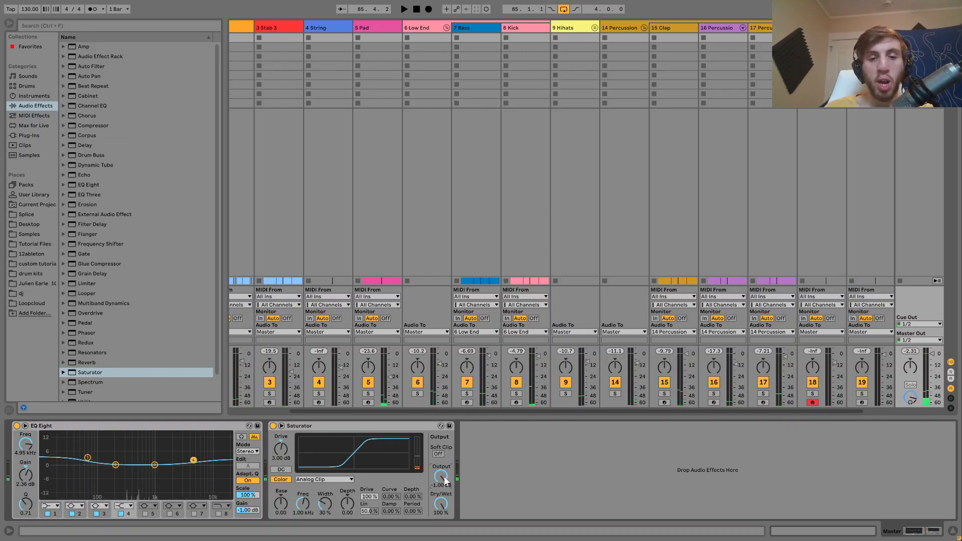
key("space")
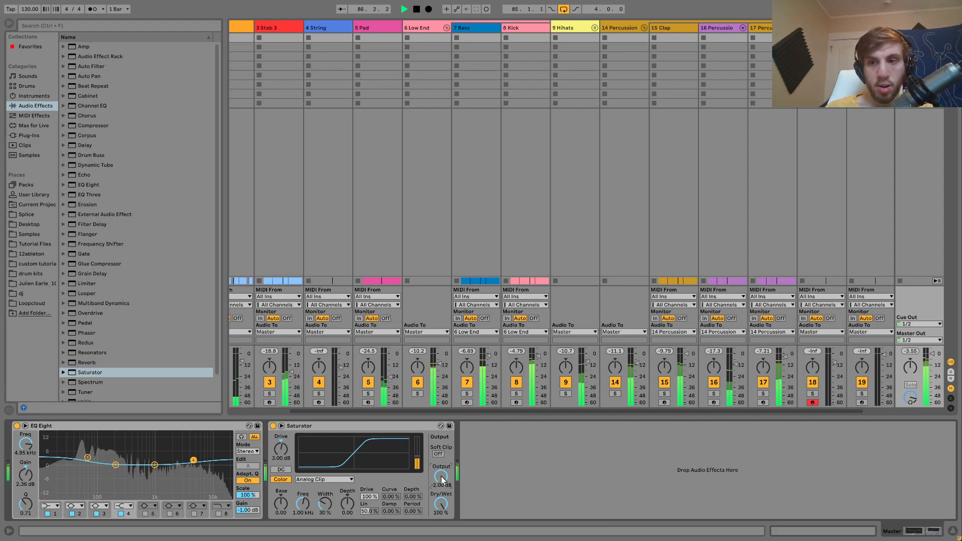
key("space")
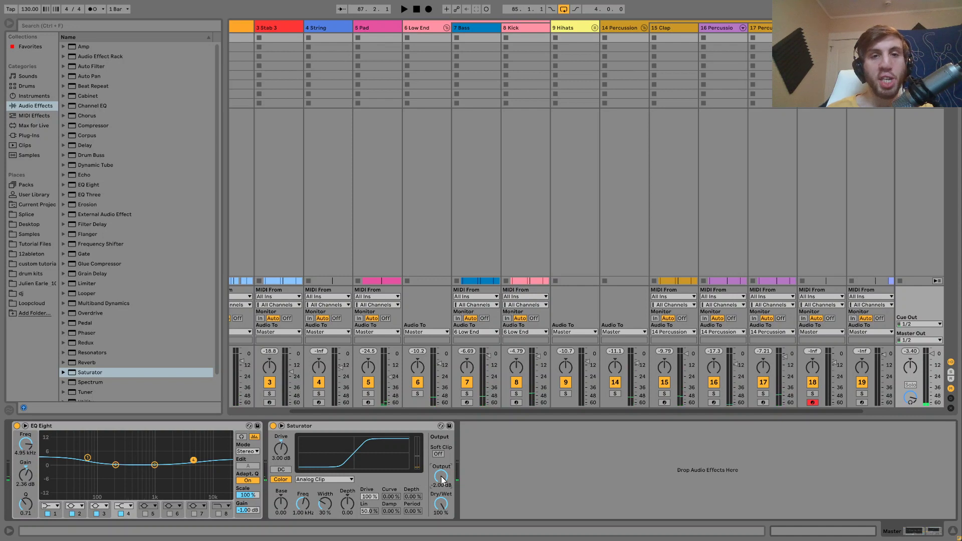
left_click(431, 179)
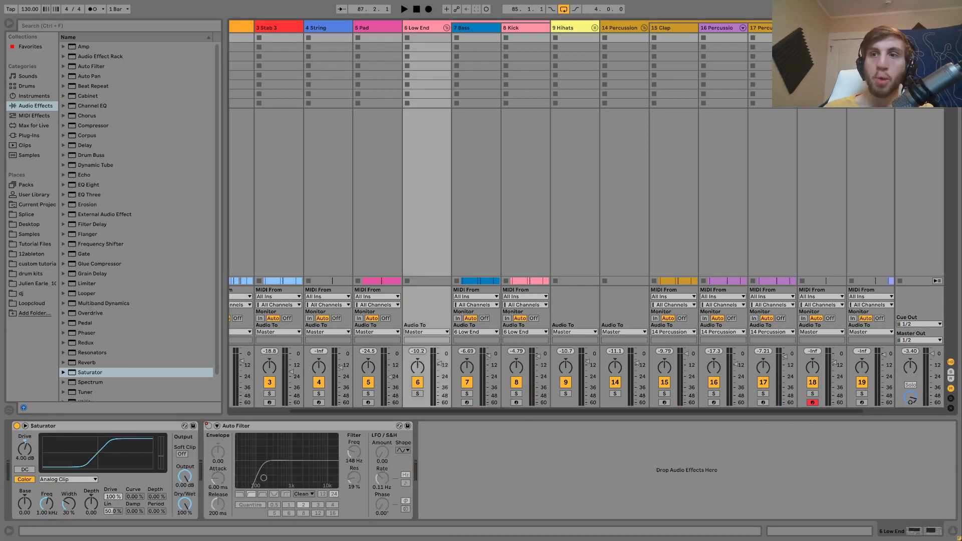
- Show the Master's effect chain and compare the loop with its Saturator active and bypassed, leaving it switched on
left_click(919, 28)
key("space")
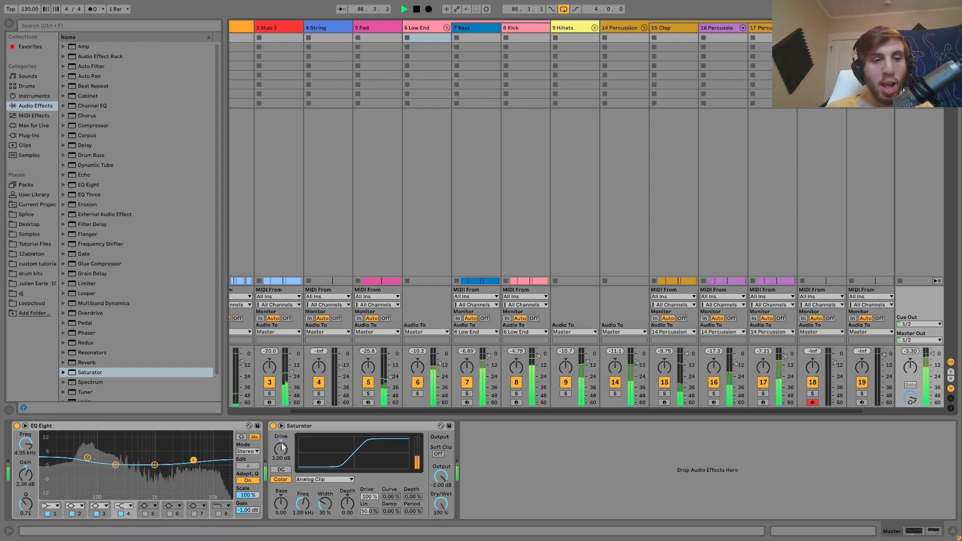
key("space")
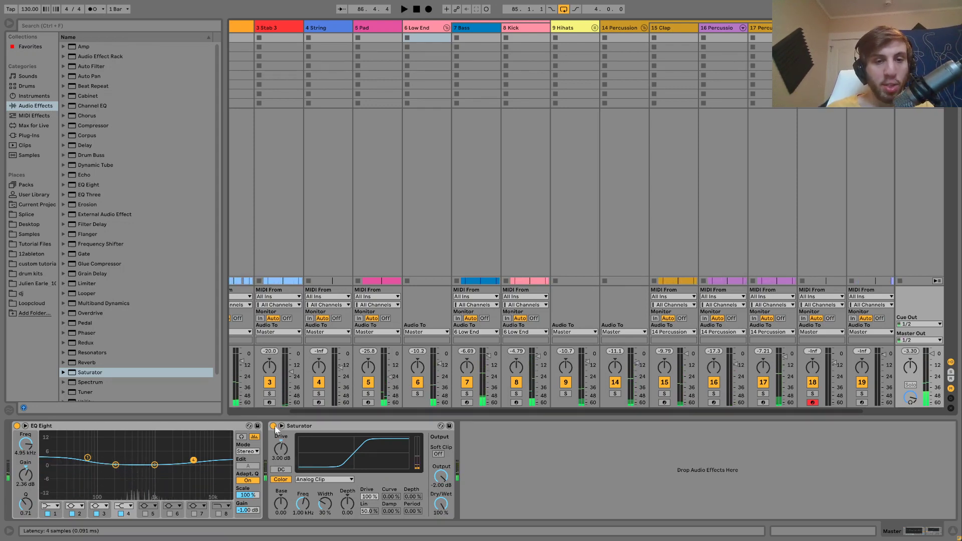
left_click(273, 426)
key("space")
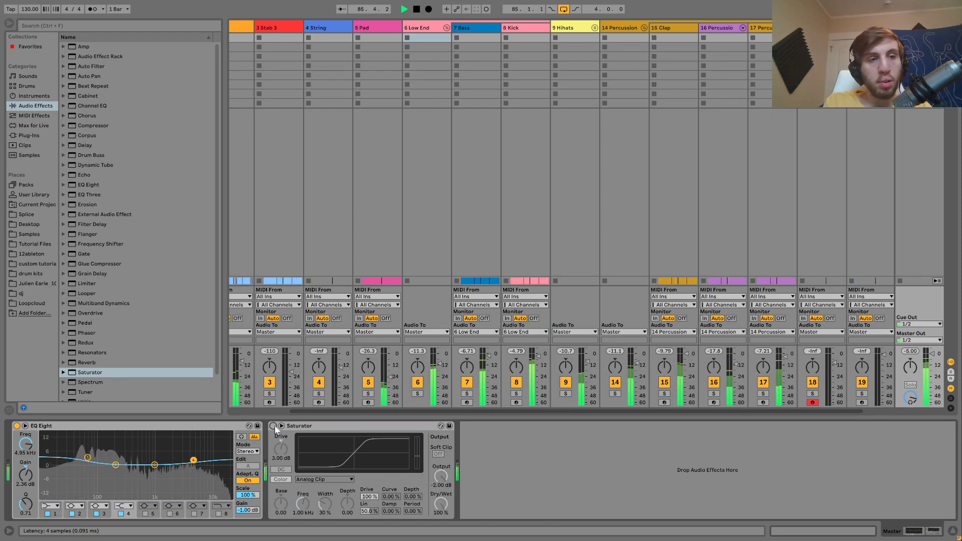
left_click(273, 426)
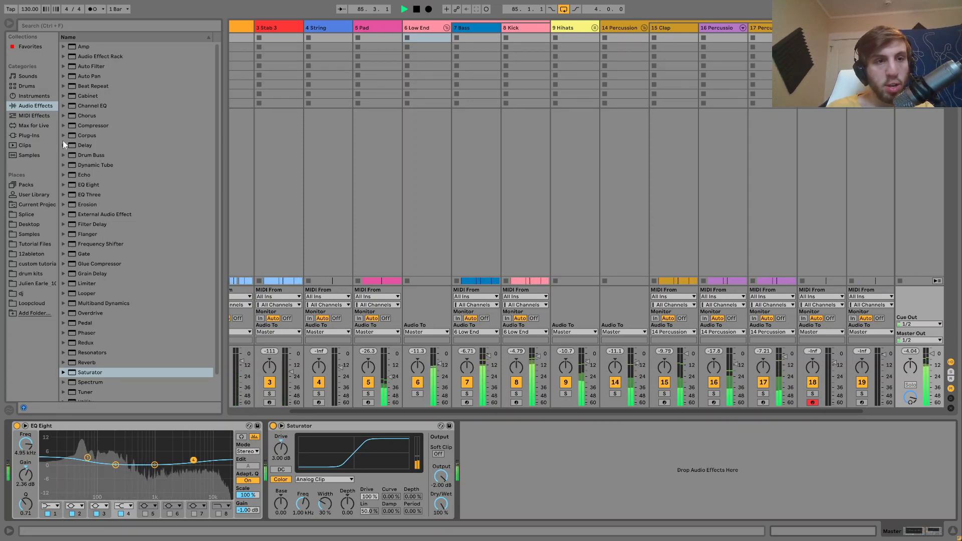
- Add a Compressor after the Saturator on the Master and turn off its Makeup gain
left_click(81, 126)
key("space")
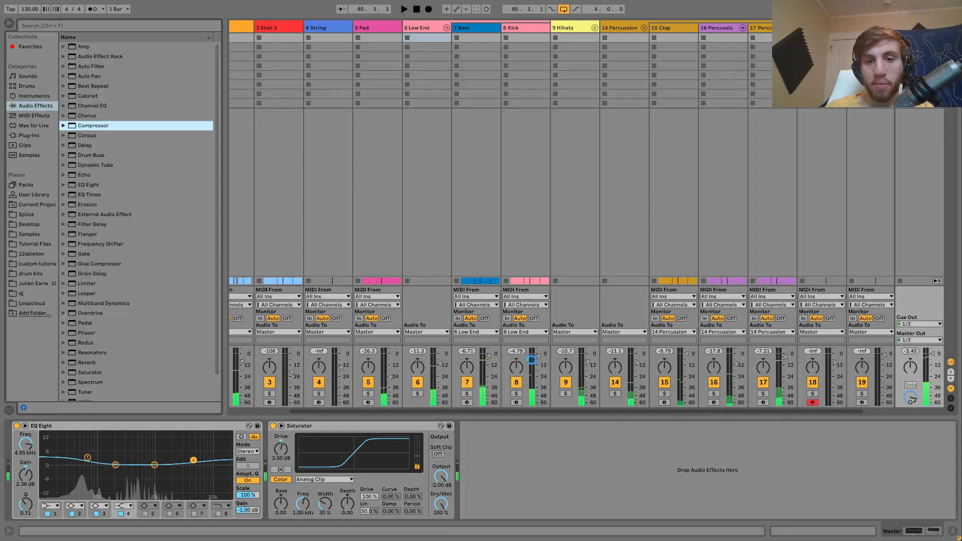
key("Return")
left_click(570, 437)
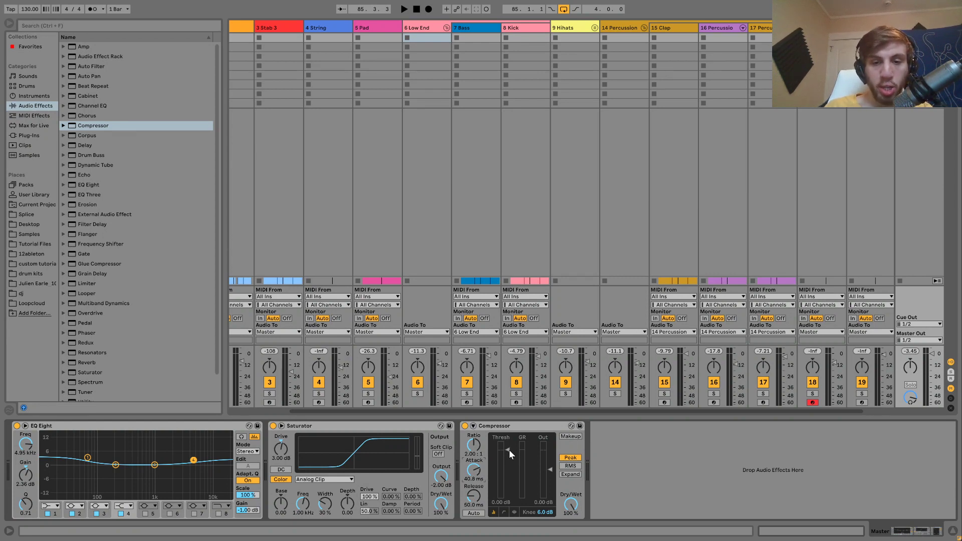
- With the loop playing, set the Master Compressor's threshold to -13.4 dB and its output gain to 1.00 dB
key("space")
mouse_move(510, 450)
left_mouse_down()
mouse_move(509, 470)
mouse_move(552, 470)
mouse_move(507, 469)
left_mouse_up()
left_click(552, 471)
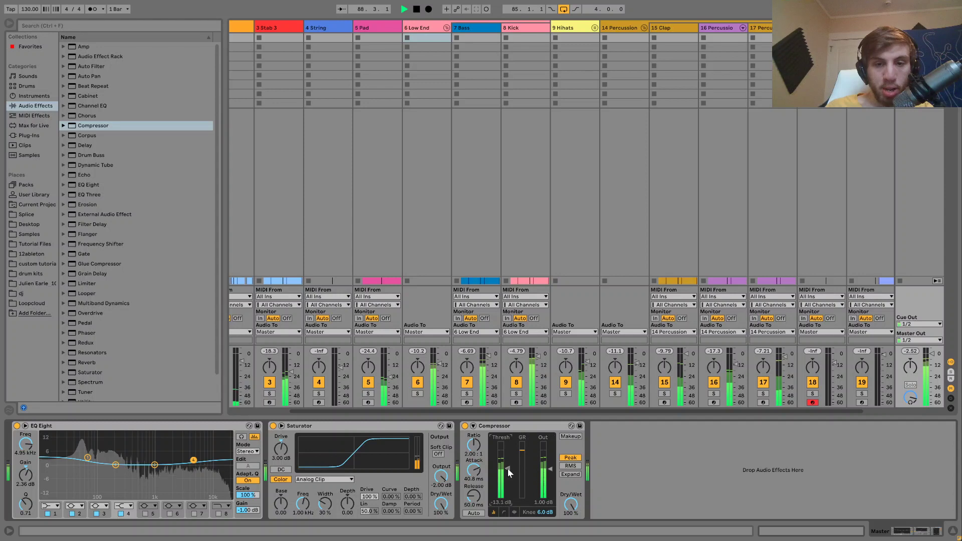
left_click(551, 470)
left_click_drag(551, 468, 532, 459)
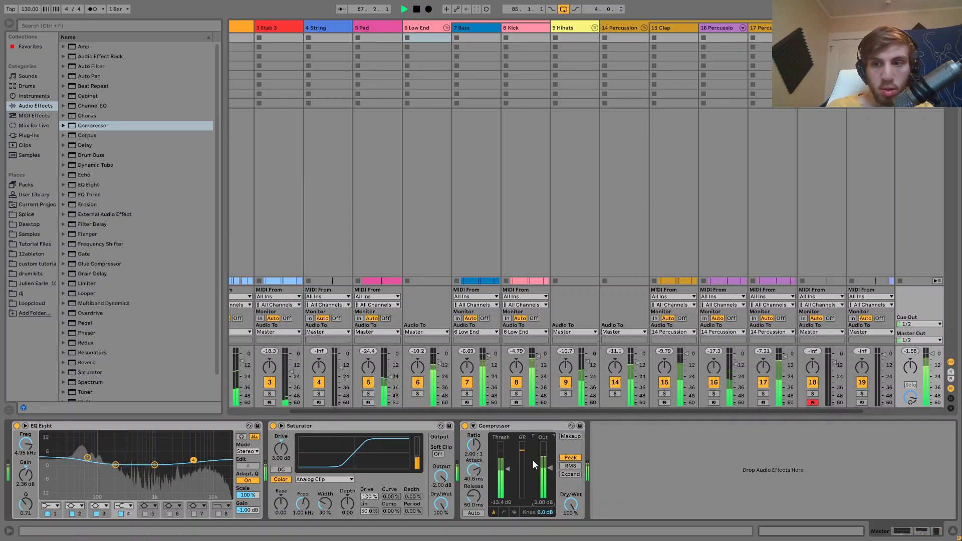
key("Down")
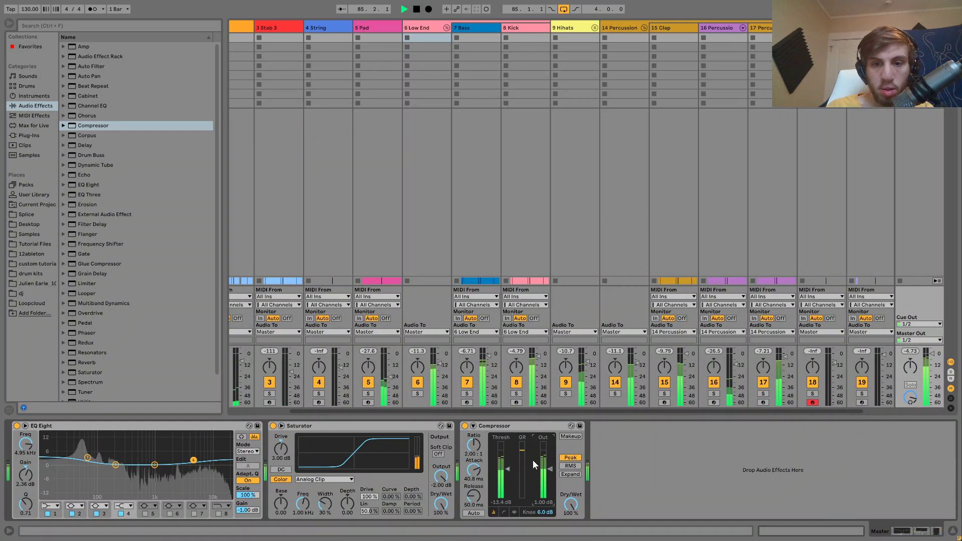
- Compare the loop with the Master's Compressor bypassed and active, leaving it on, and replay the loop's opening
left_click(465, 426)
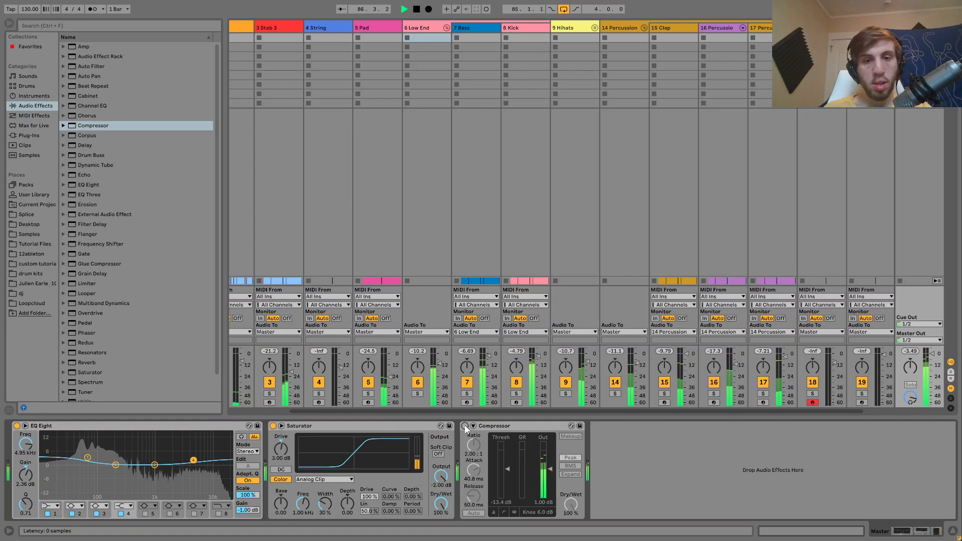
left_click(466, 426)
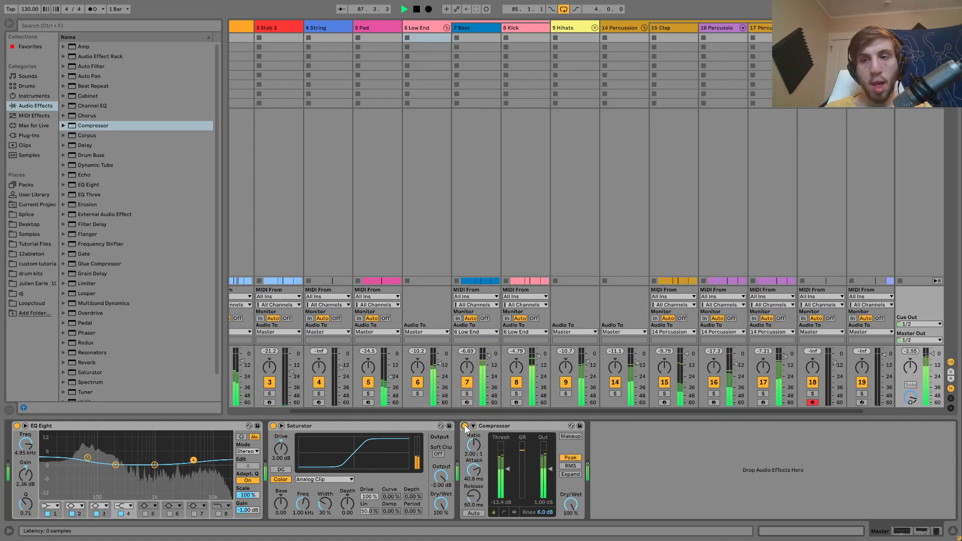
key("space")
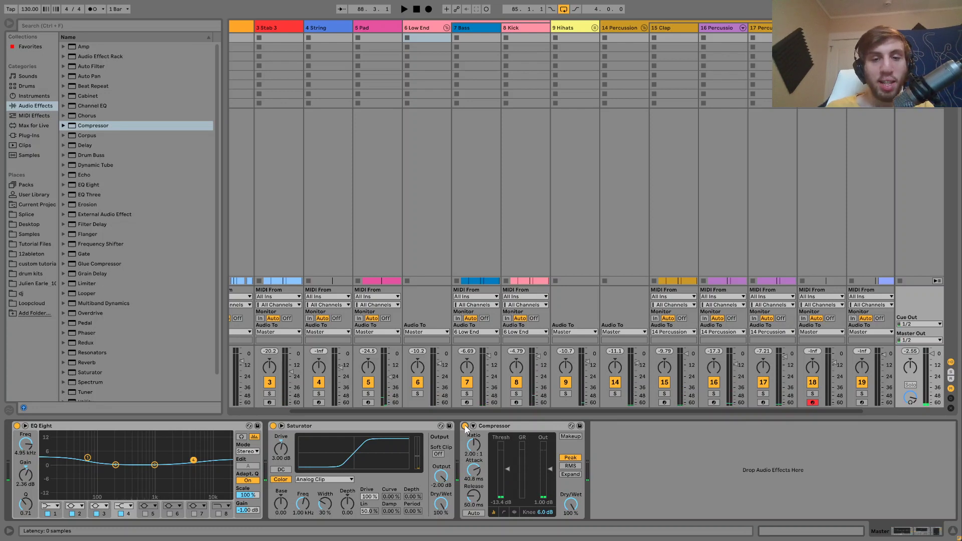
key("space")
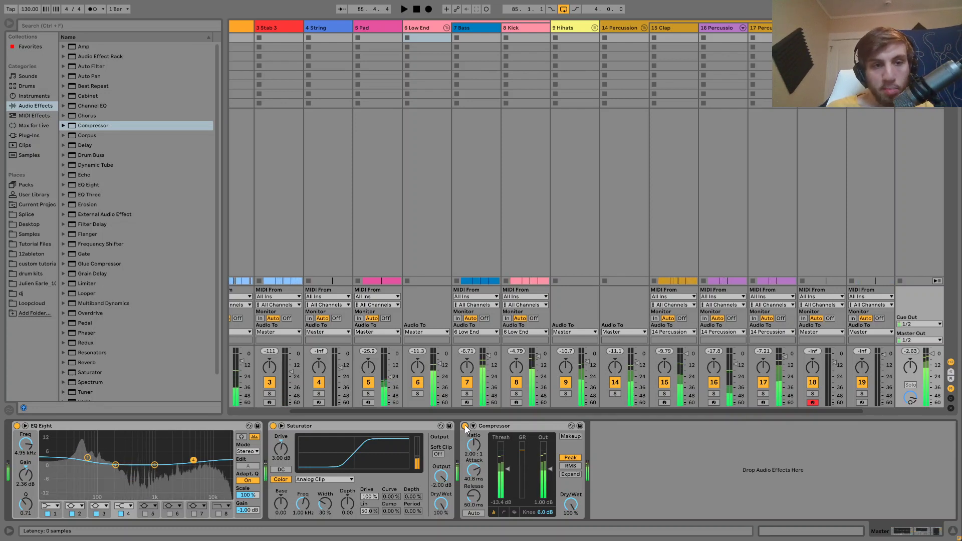
key("space")
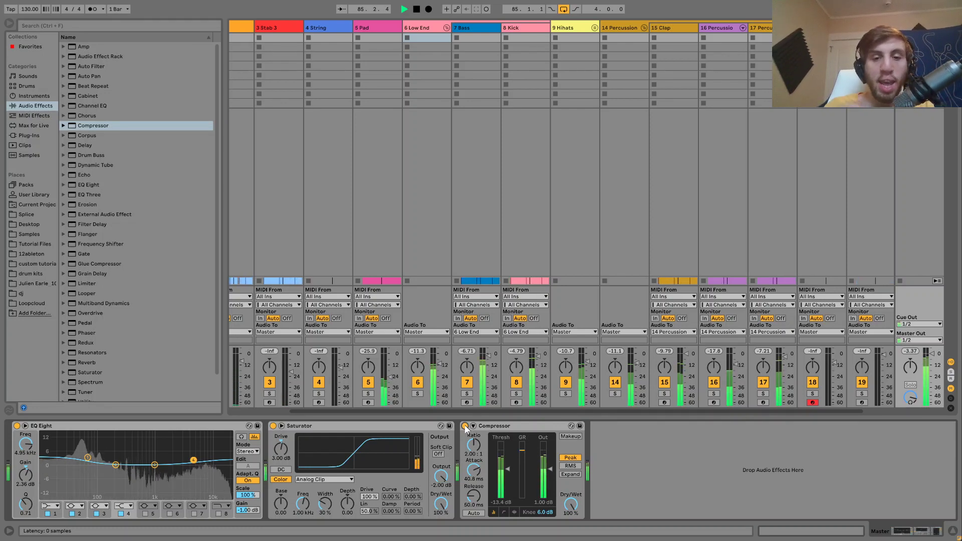
key("space")
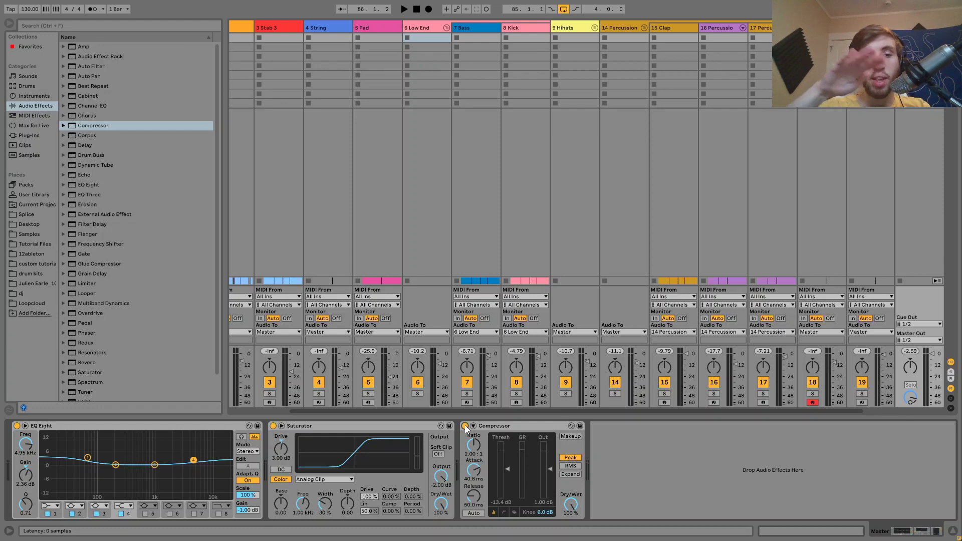
- Try lowering the Master Compressor's threshold to -41.4 dB during playback, and undo that change
key("space")
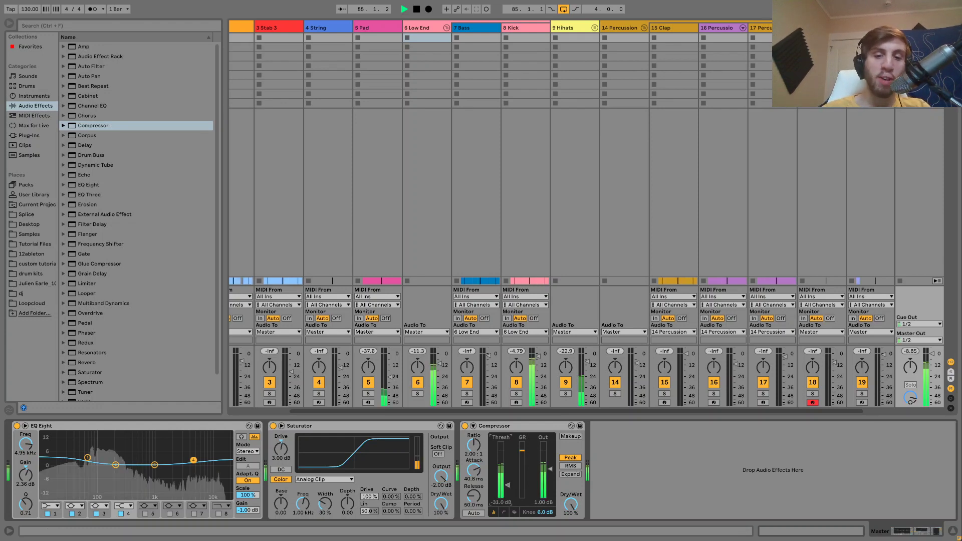
left_click_drag(506, 485, 507, 493)
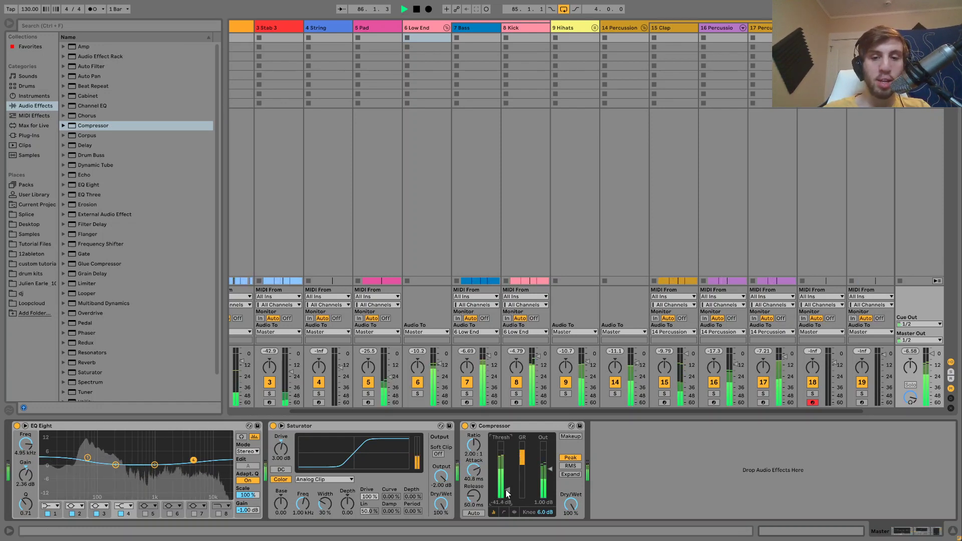
key("ctrl+z")
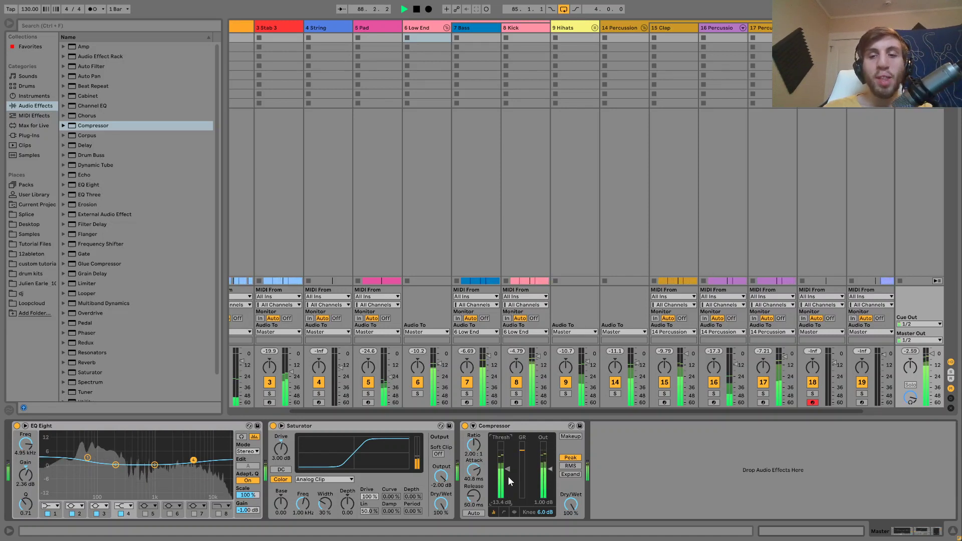
key("space")
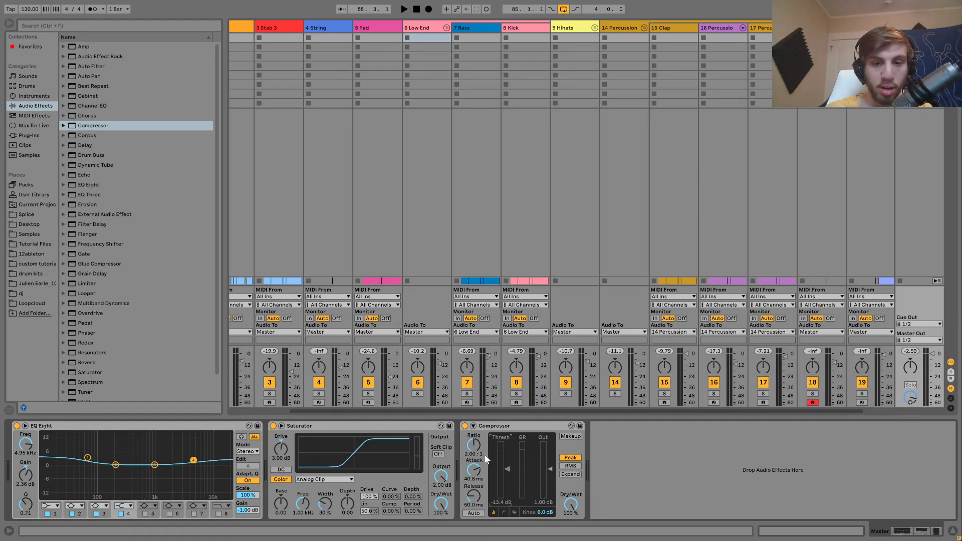
- Set the Master Compressor's ratio to 1.67:1 while the loop plays
key("space")
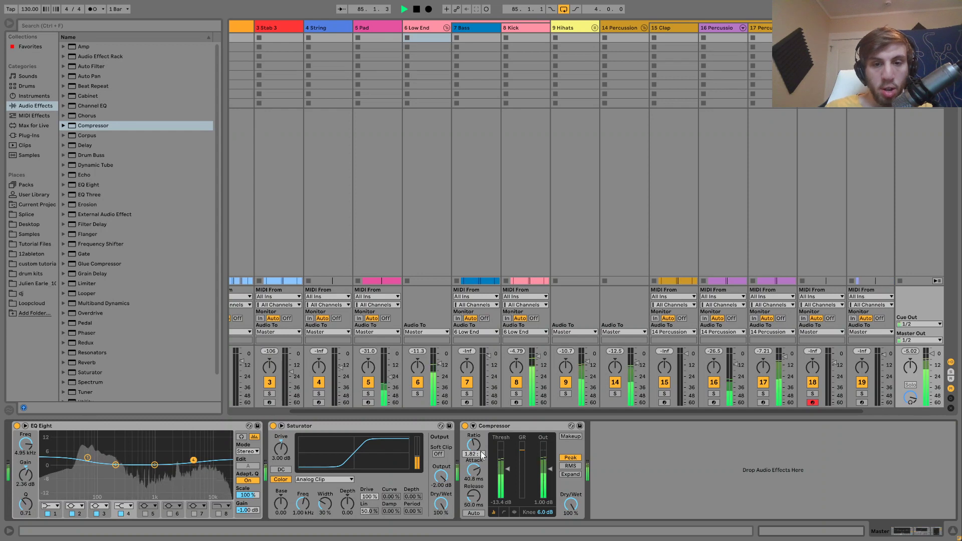
left_click_drag(481, 452, 481, 456)
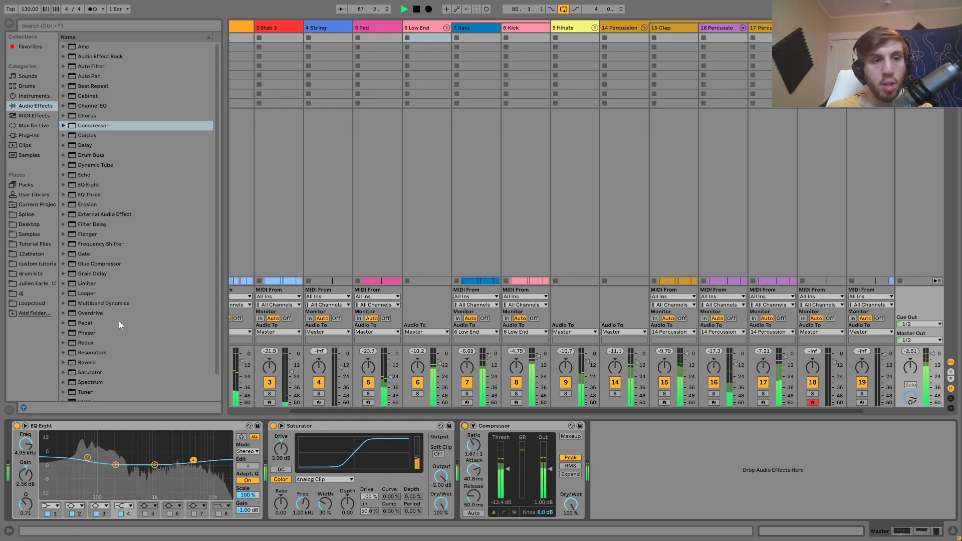
key("space")
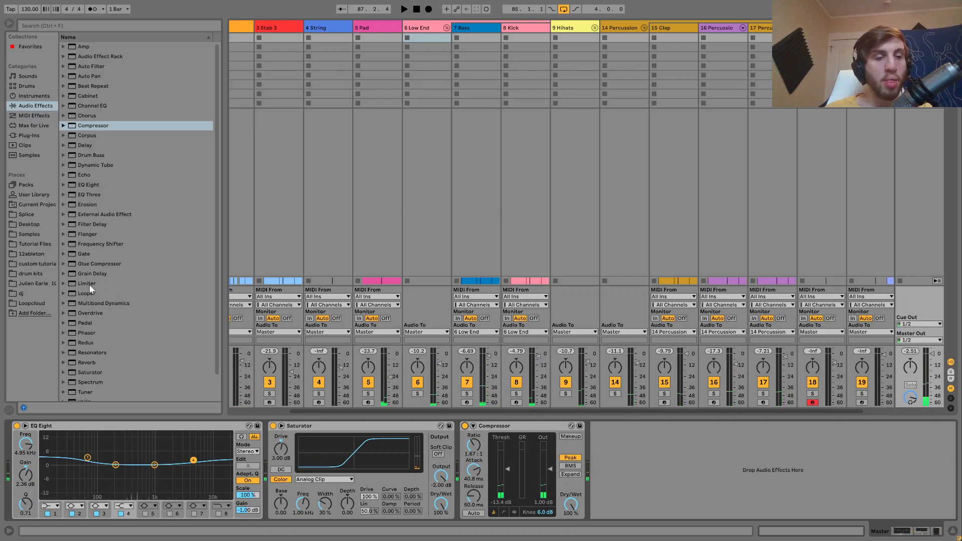
- Add a Limiter after the Compressor on the Master with a -0.19 dB ceiling and 3.00 dB gain, checking it against the loop
left_click(87, 284)
left_click_drag(490, 361, 799, 431)
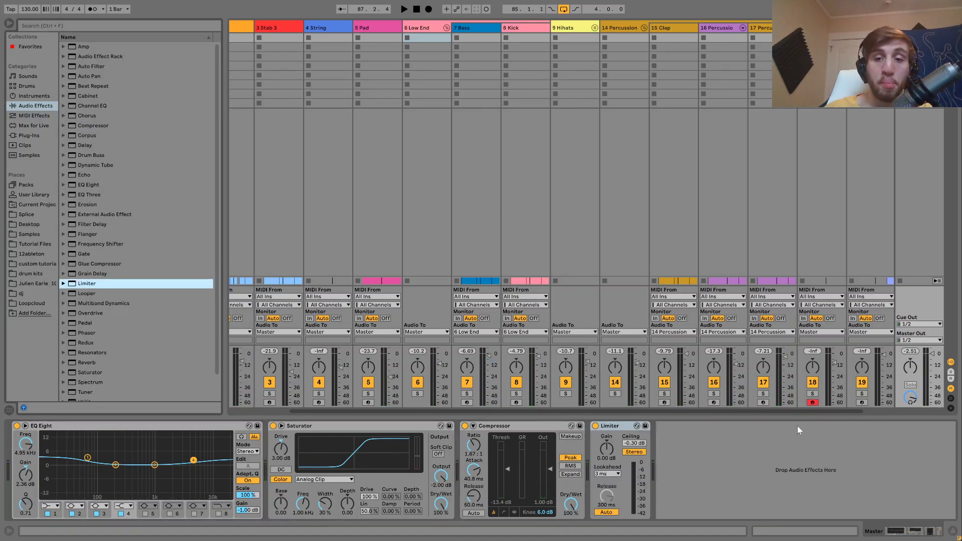
left_click(643, 443)
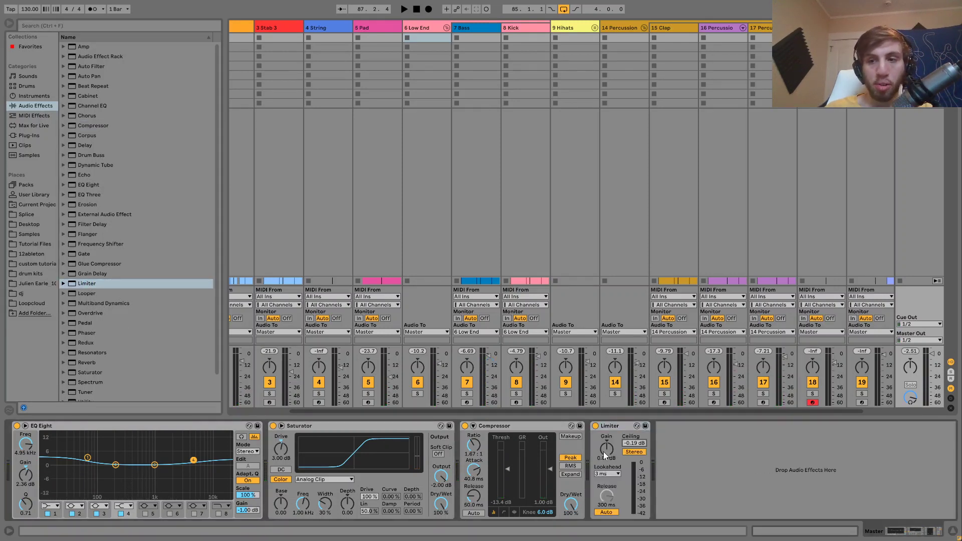
key("space")
left_click_drag(604, 452, 602, 452)
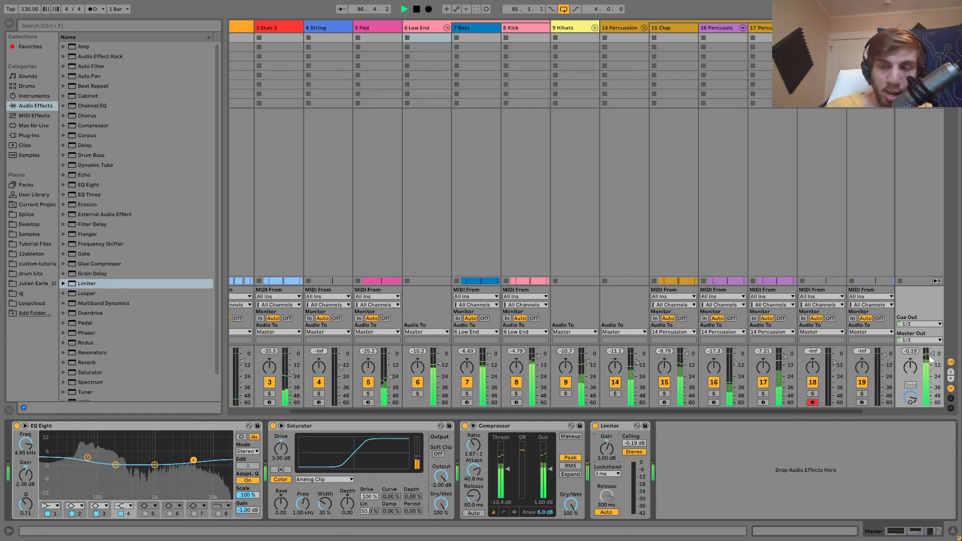
key("space")
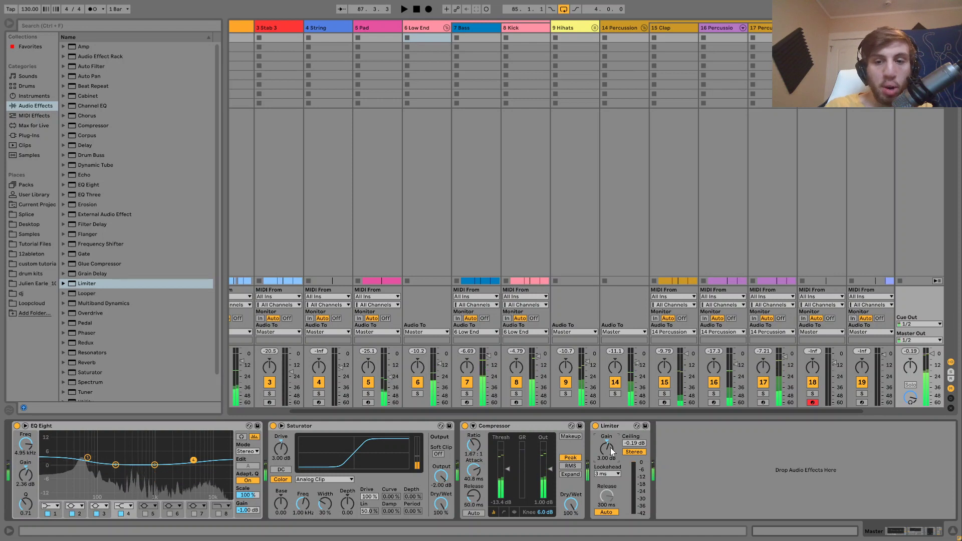
- Raise the Master Limiter's gain to 6.50 dB while listening to the loop
left_click_drag(610, 447, 610, 447)
key("space")
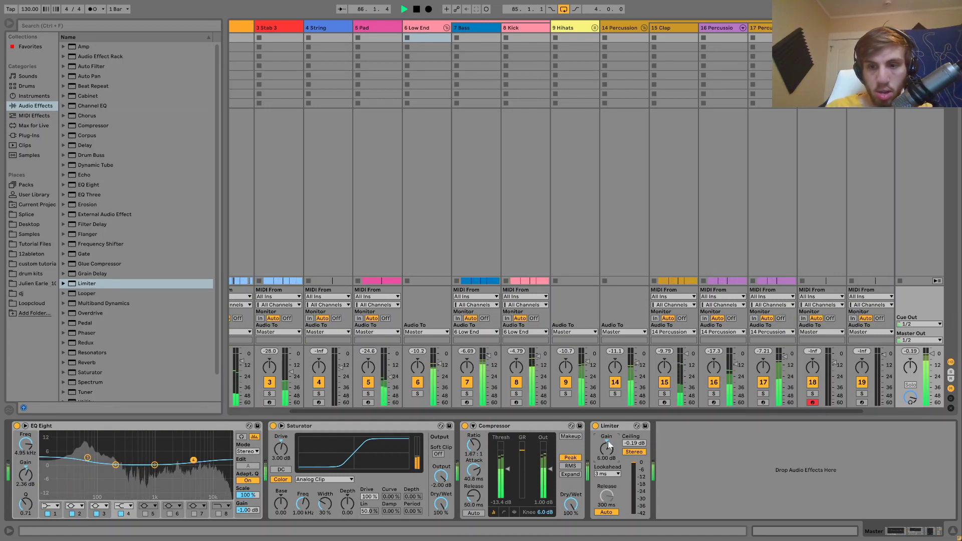
left_click_drag(609, 444, 609, 441)
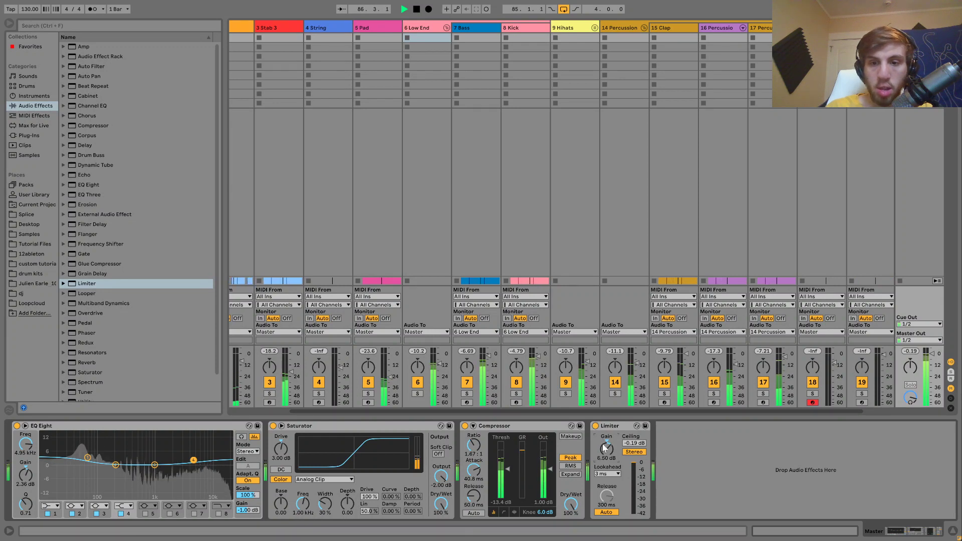
key("space")
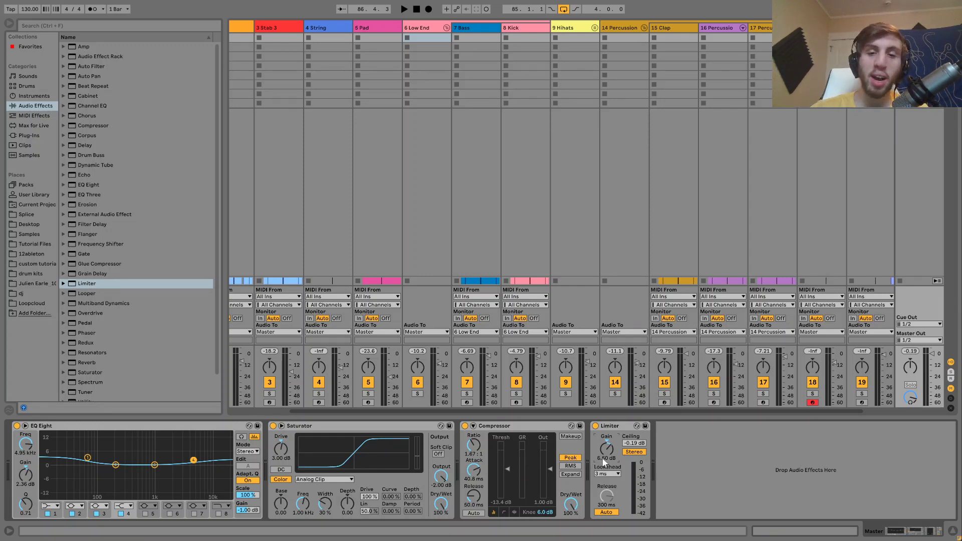
- Set the Master Limiter's ceiling to 0.00 dB during playback of the loop
key("space")
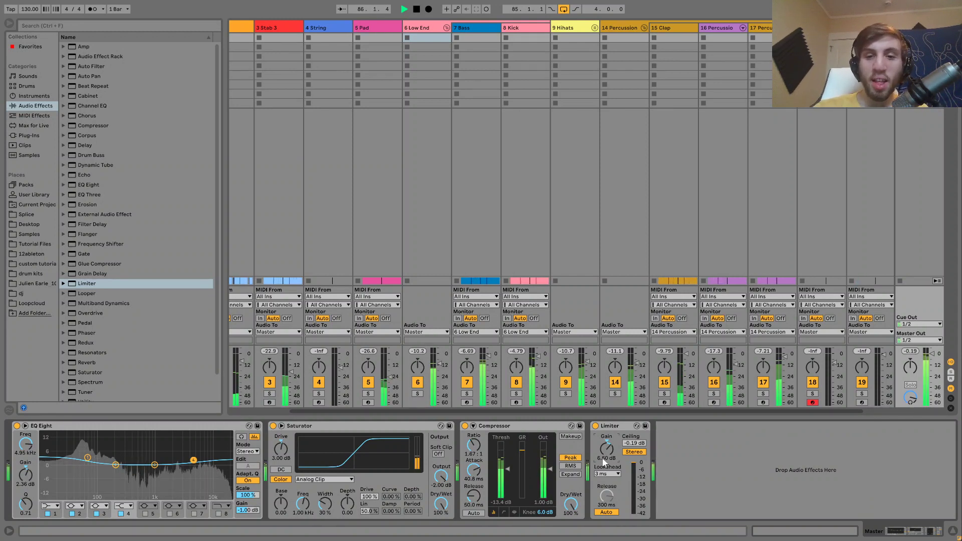
left_click_drag(634, 445, 634, 435)
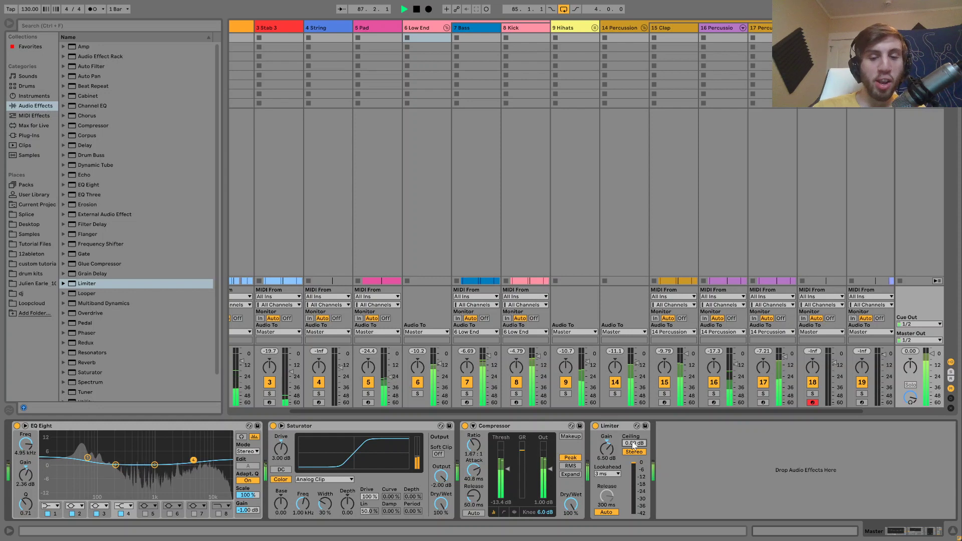
key("space")
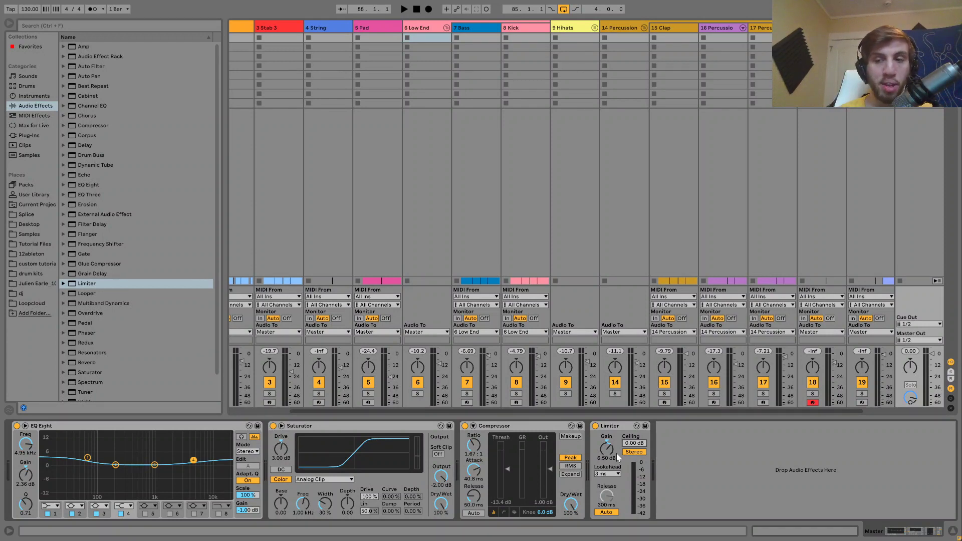
- Set the Master Limiter's gain to 7.00 dB and check the loop's loudness
key("space")
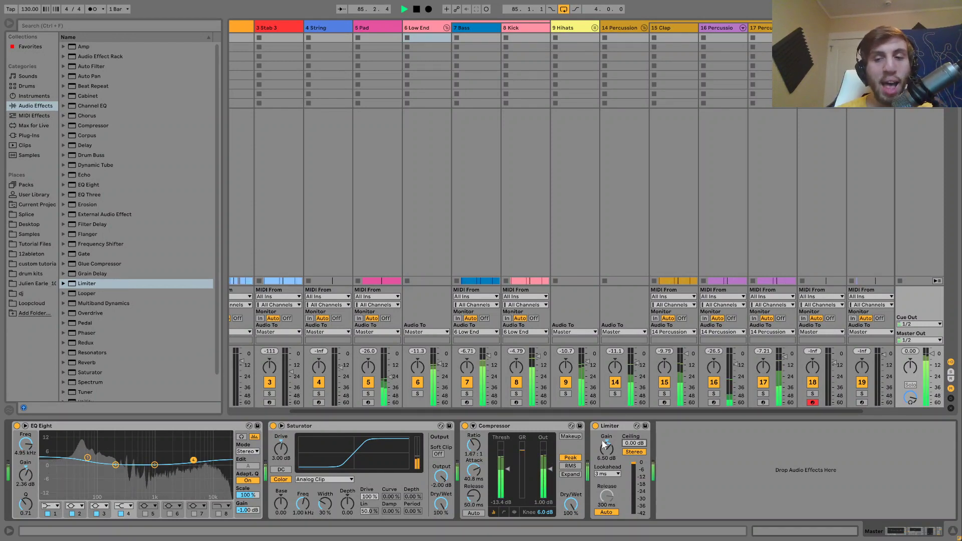
left_click_drag(602, 441, 609, 457)
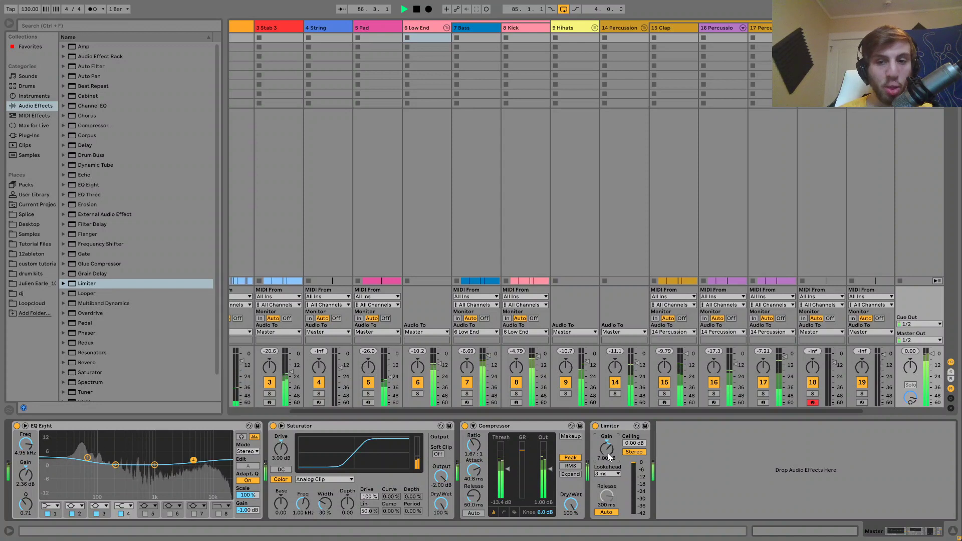
key("space")
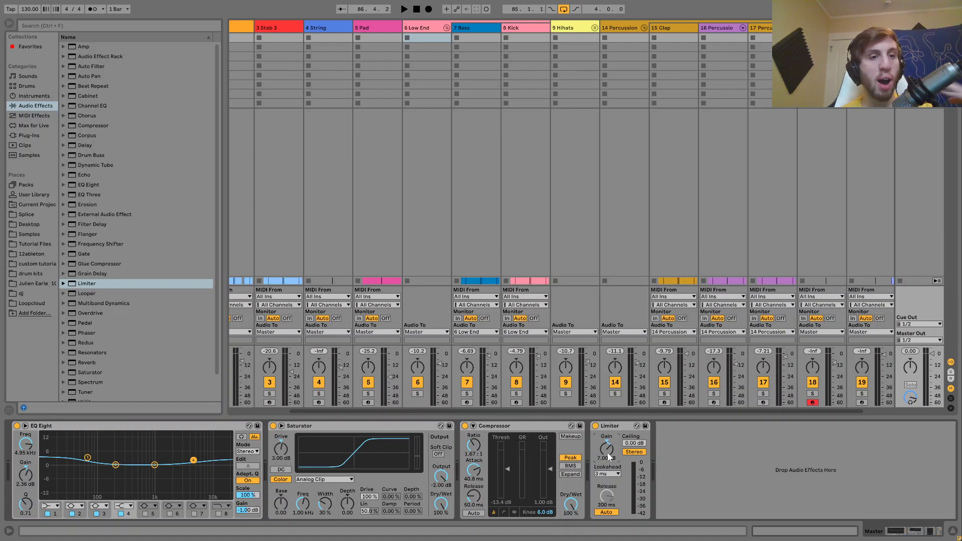
- Play and stop the loop repeatedly to judge the Master's loudness with the Limiter gain at 7.00 dB
key("space")
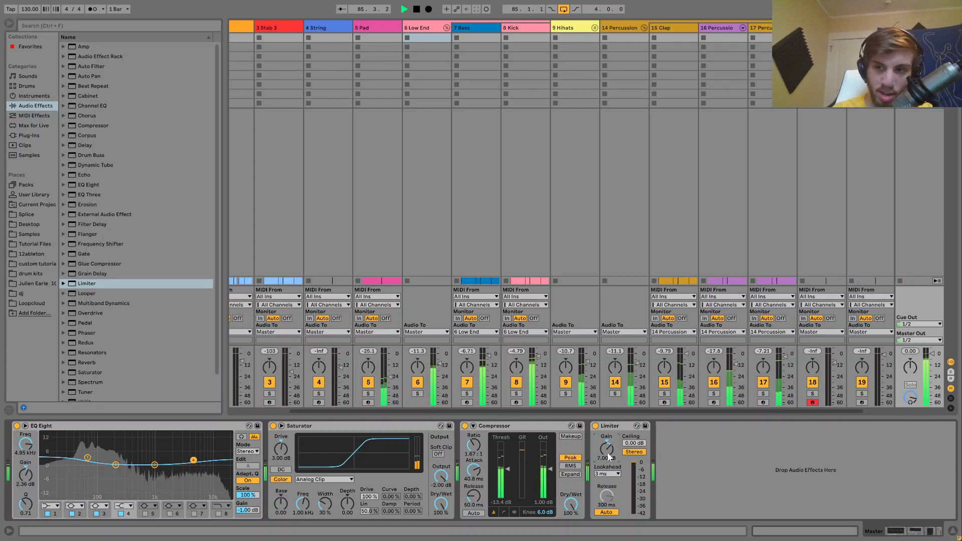
key("space")
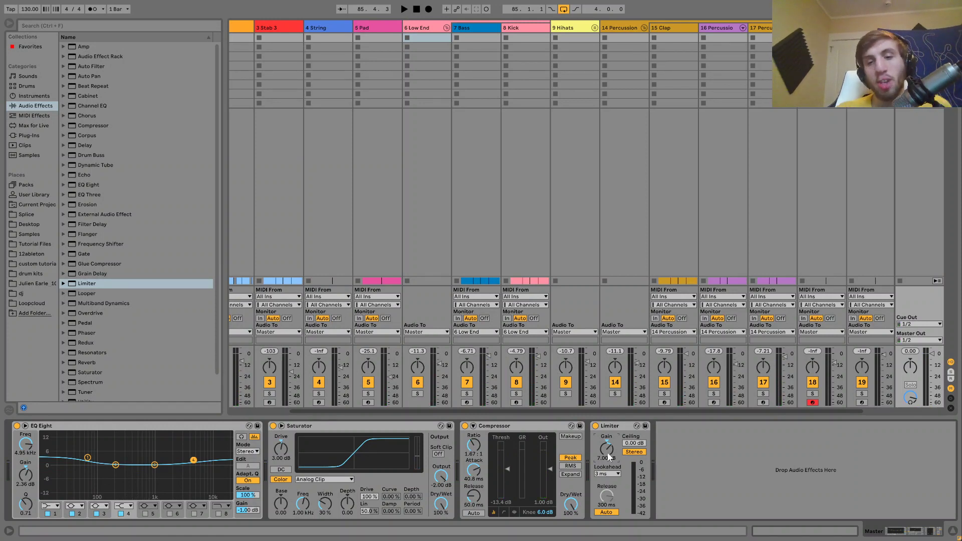
key("space")
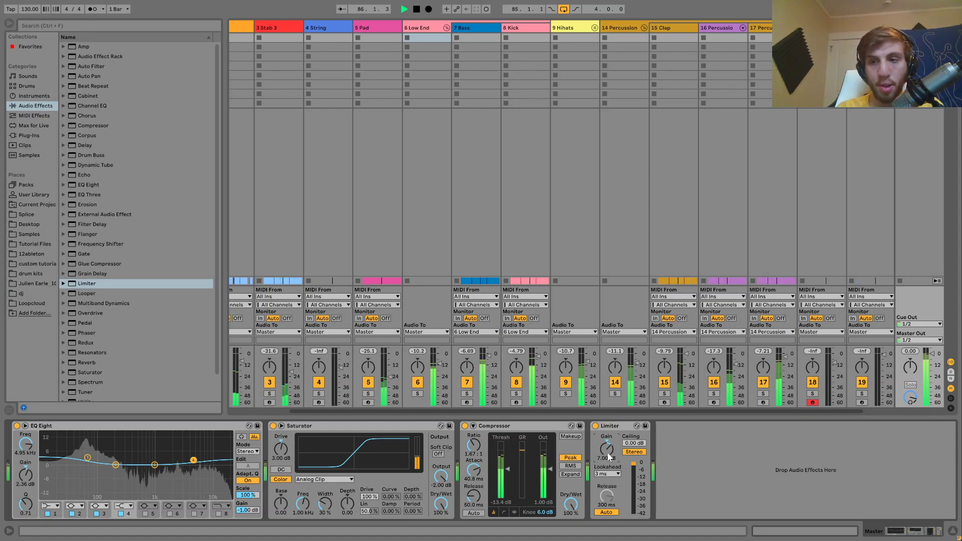
scroll(608, 449, "up", 2)
scroll(609, 457, "down", 2)
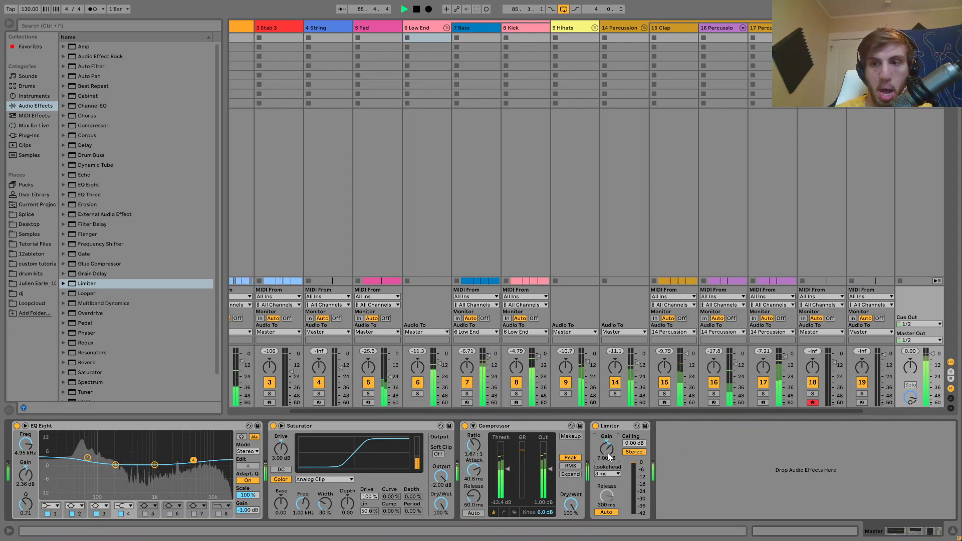
key("space")
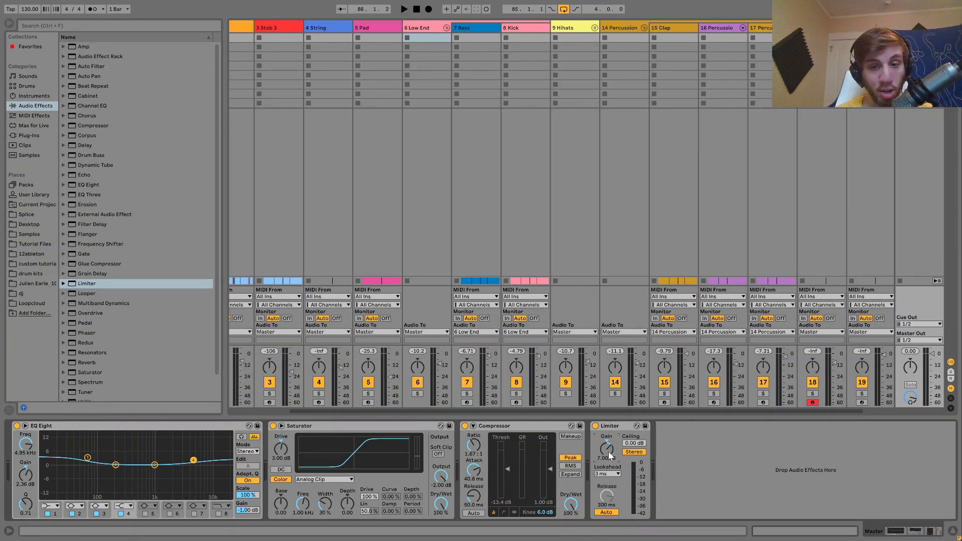
key("space")
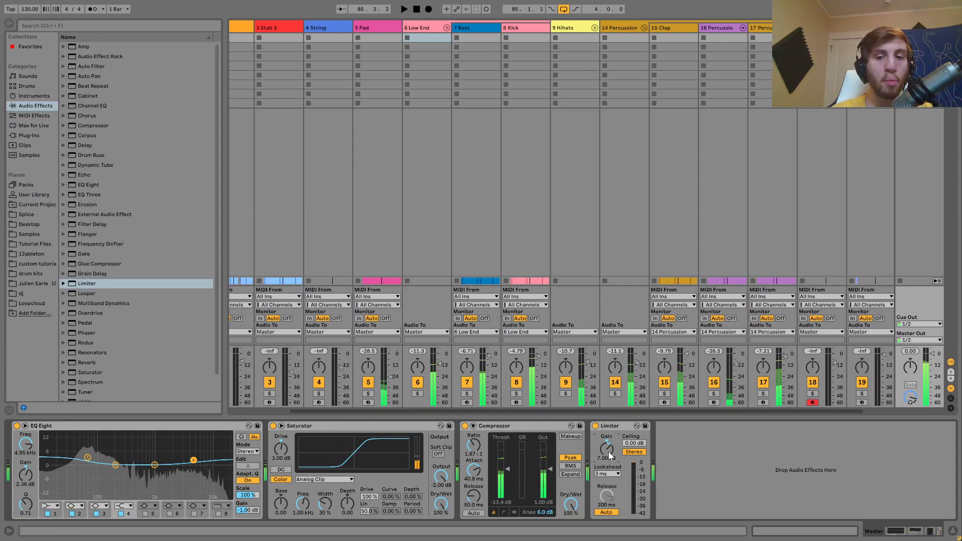
left_click_drag(609, 452, 611, 452)
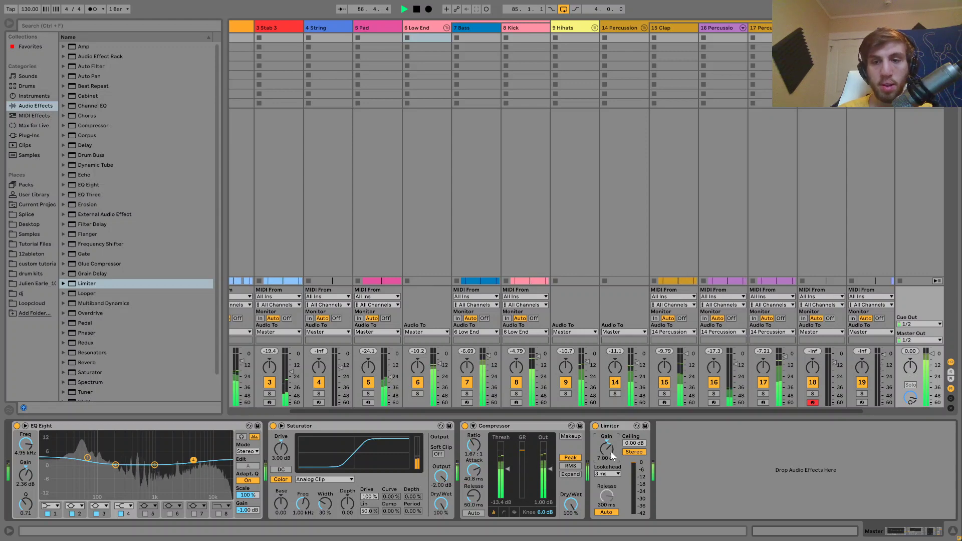
key("Down")
key("space")
- Switch to the Arrangement View and fold the Bass and Kick tracks together
key("Tab")
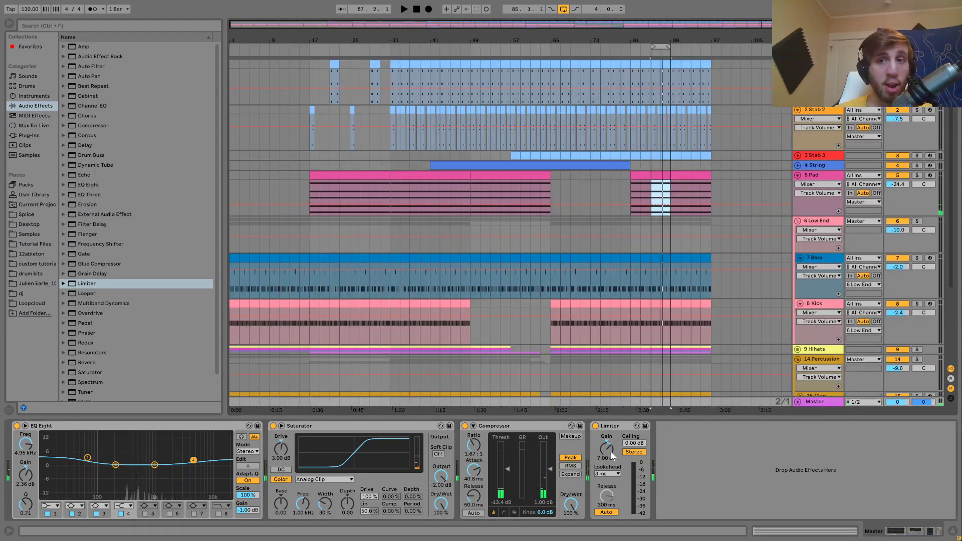
left_click(815, 260)
left_click(817, 303, "shift")
left_click(800, 258)
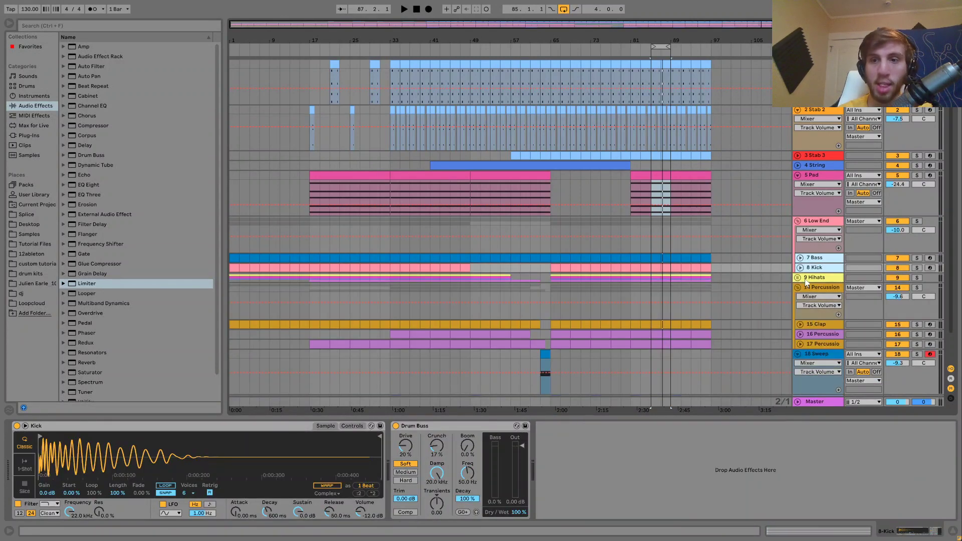
- Expand the Hihats group to show its tracks and fold the Sweep track
left_click(798, 278)
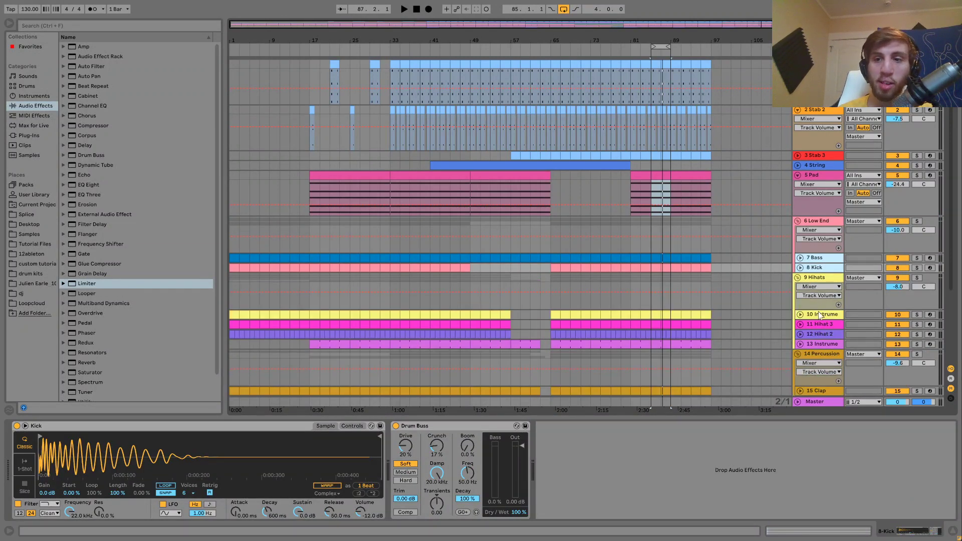
scroll(807, 357, "down", 4)
left_click(798, 322)
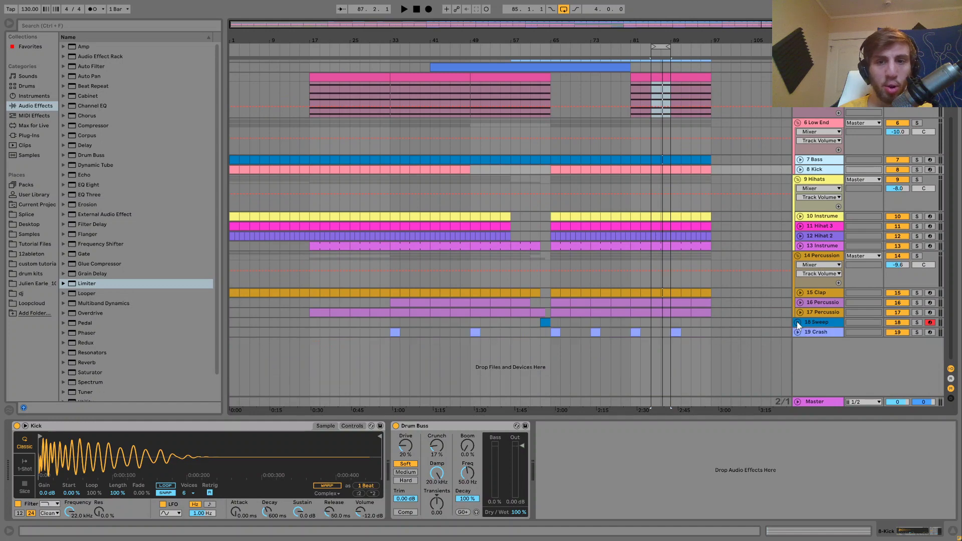
scroll(420, 85, "up", 4)
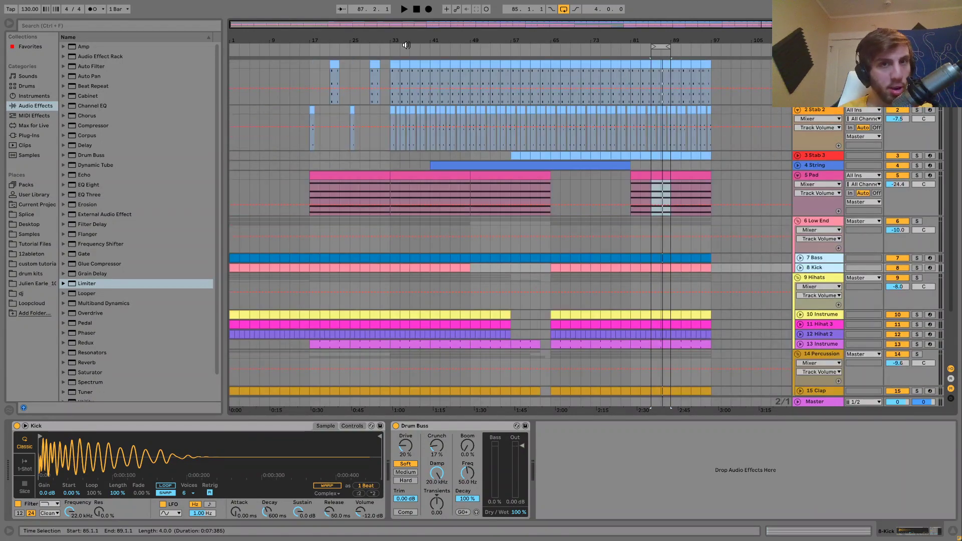
- Play the full arrangement from the beginning with looping turned off
left_click(416, 9)
key("space")
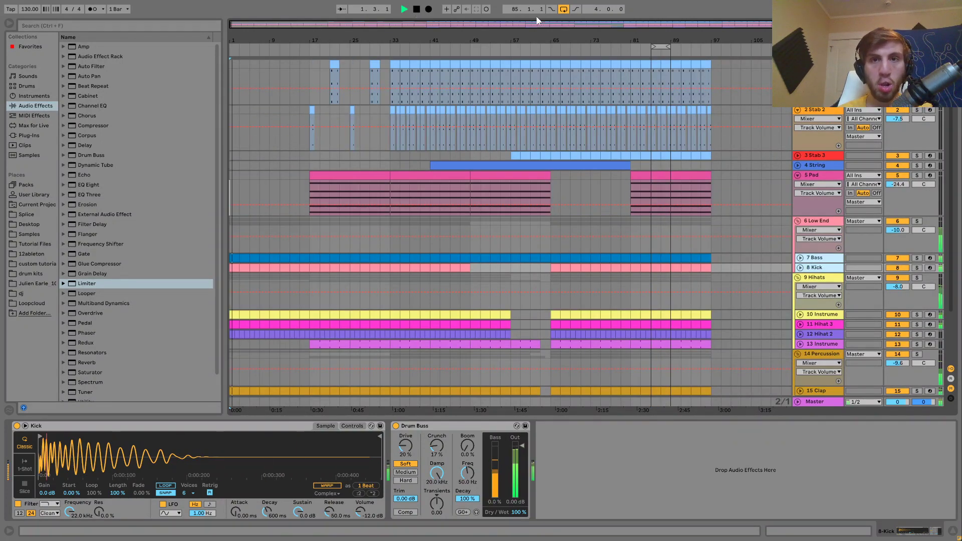
left_click(564, 9)
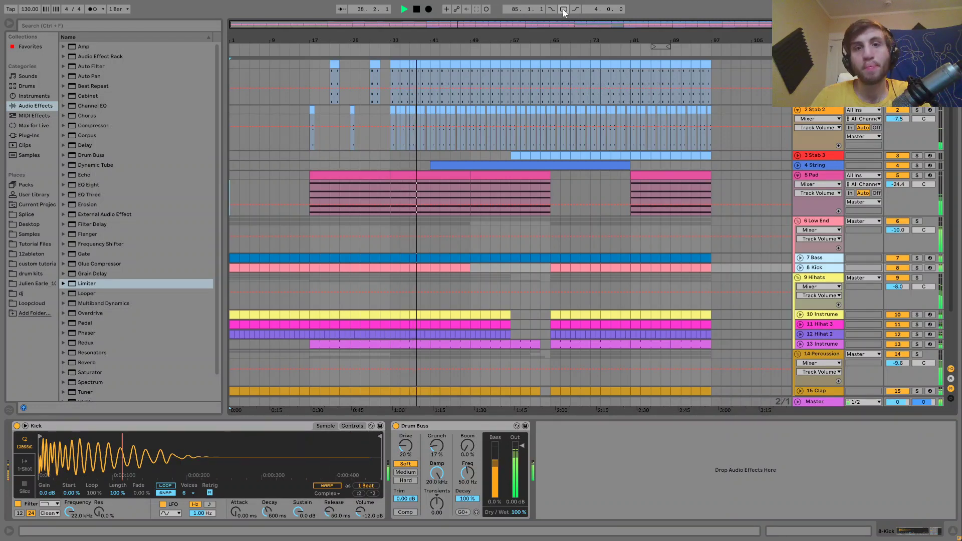
- Unfold the Crash, Sweep, Clap and both Percussion tracks during playback to view their clip contents
scroll(700, 343, "down", 3)
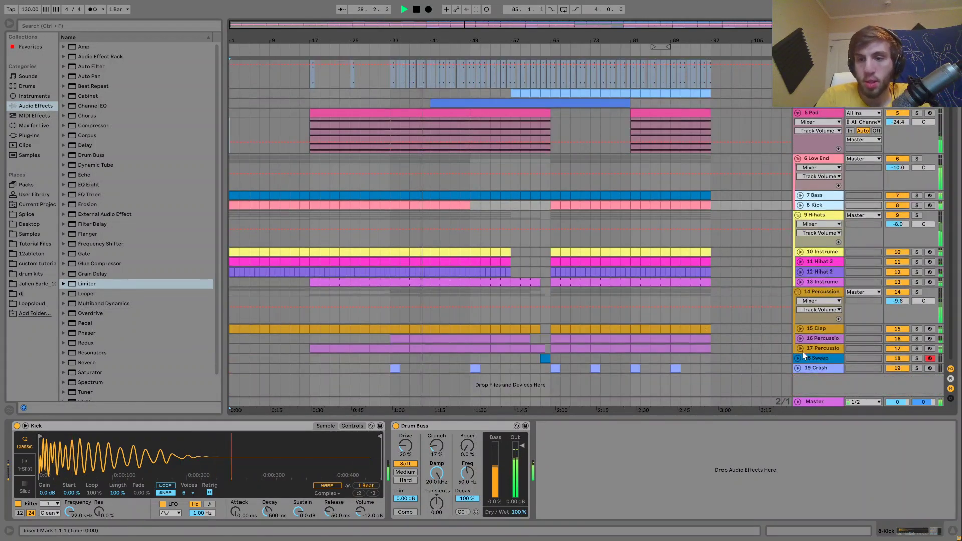
left_click(798, 368)
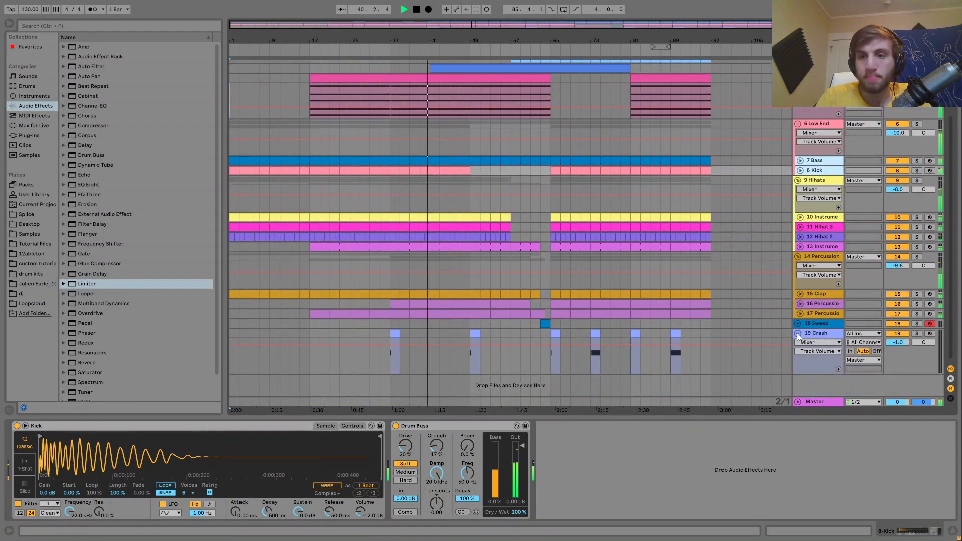
left_click(798, 324)
left_click(801, 313)
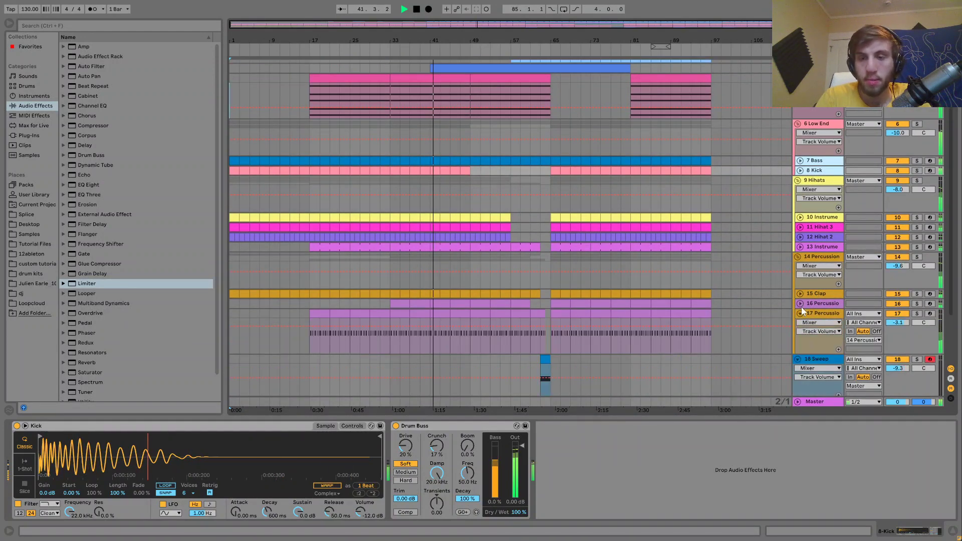
left_click(801, 303)
left_click(800, 294)
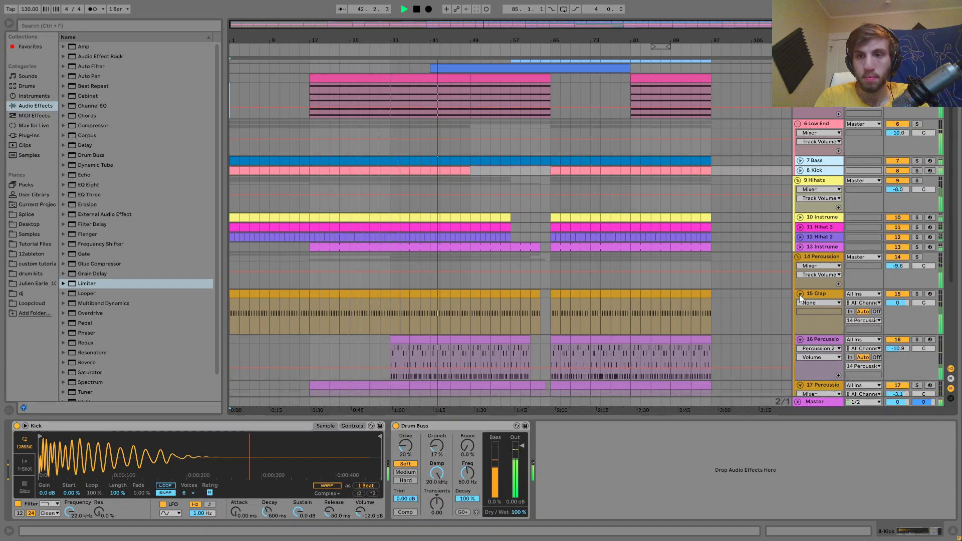
- Unfold the four tracks inside the Hihats group to view their clip contents
left_click(800, 246)
left_click(800, 237)
left_click(801, 227)
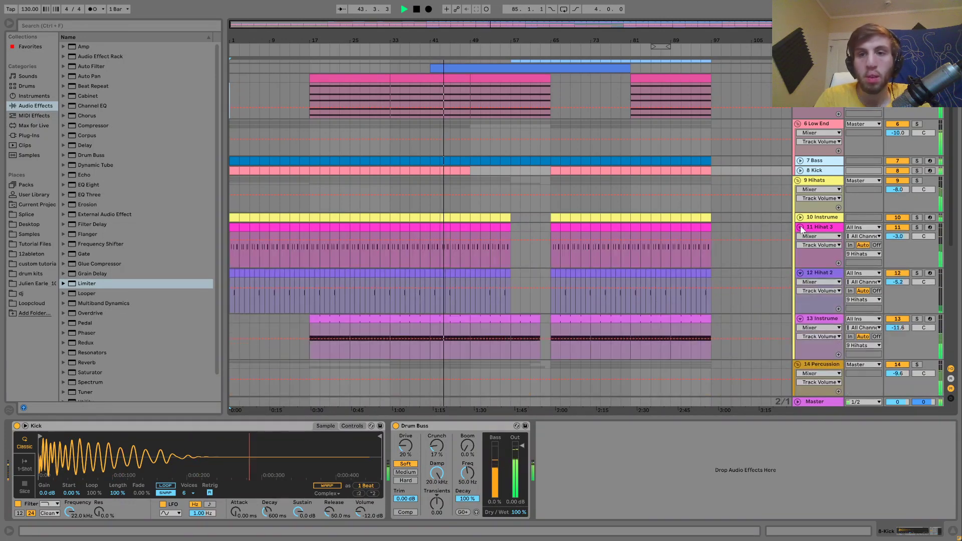
left_click(800, 217)
- Unfold the Kick, Bass, String and Stab 3 tracks to view their clip contents
scroll(800, 216, "up", 2)
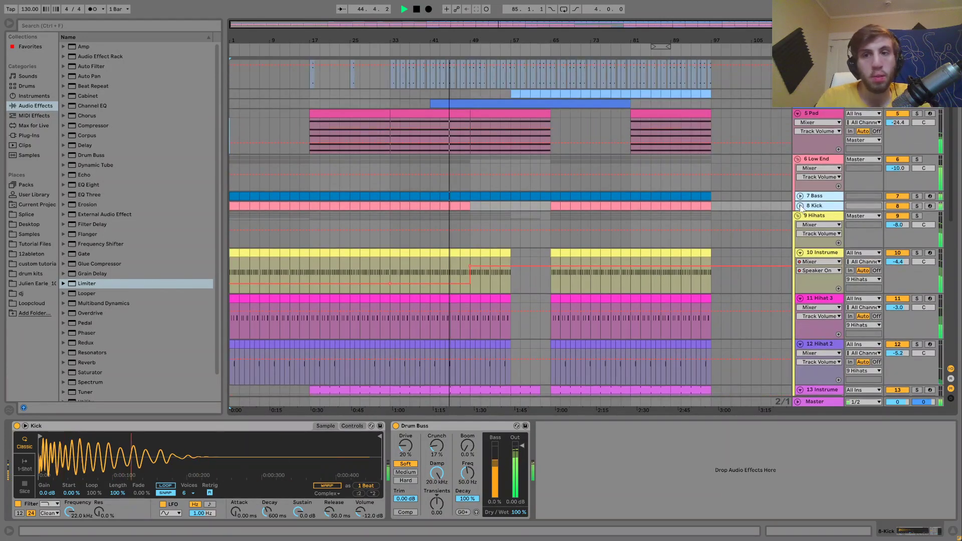
left_click(800, 205)
left_click(801, 196)
scroll(804, 209, "up", 3)
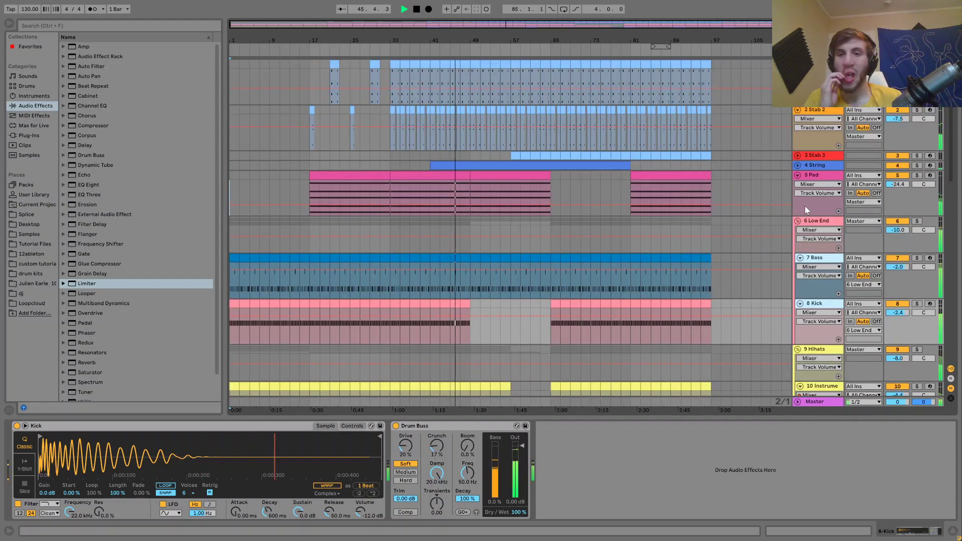
left_click(801, 166)
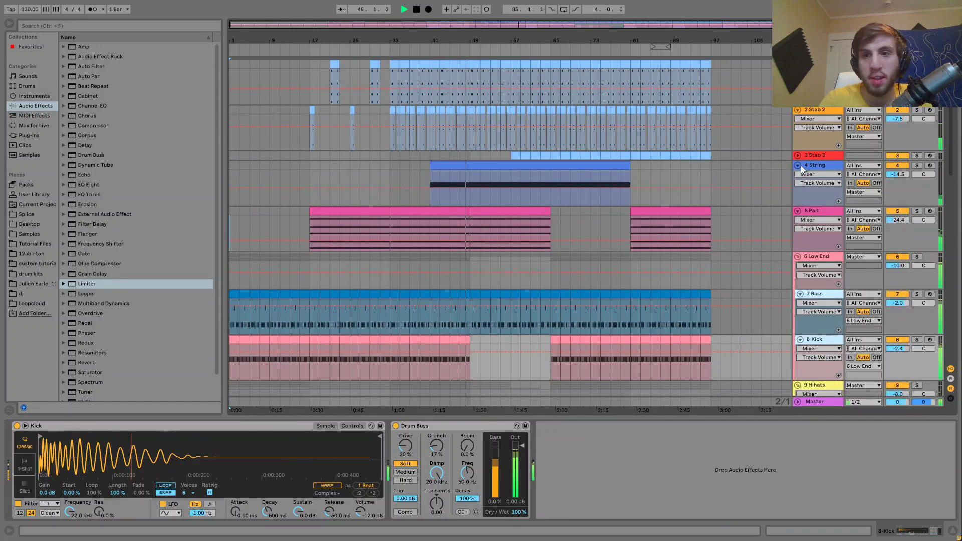
left_click(797, 156)
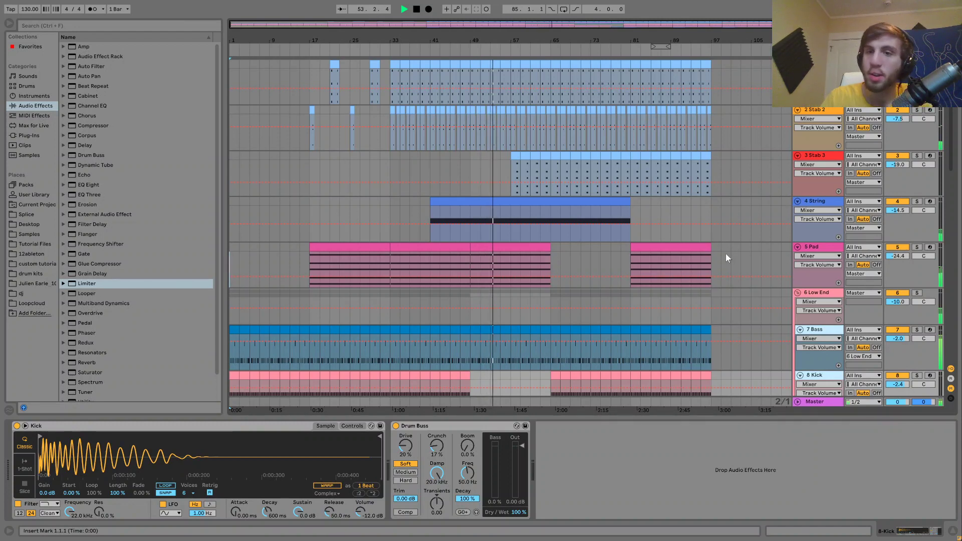
- Fold the Low End group, the Pad track and the String track, and select the String track
left_click(798, 294)
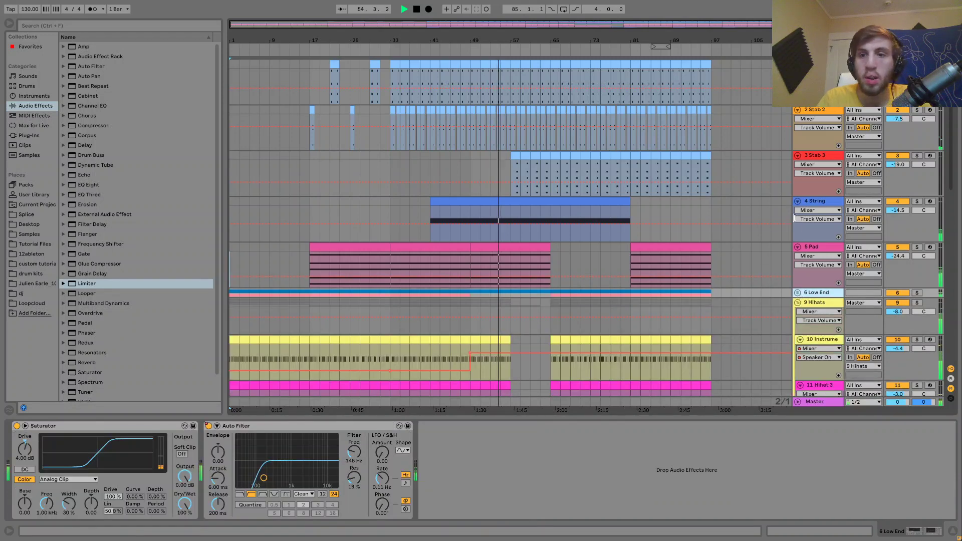
left_click(798, 246)
left_click(798, 201)
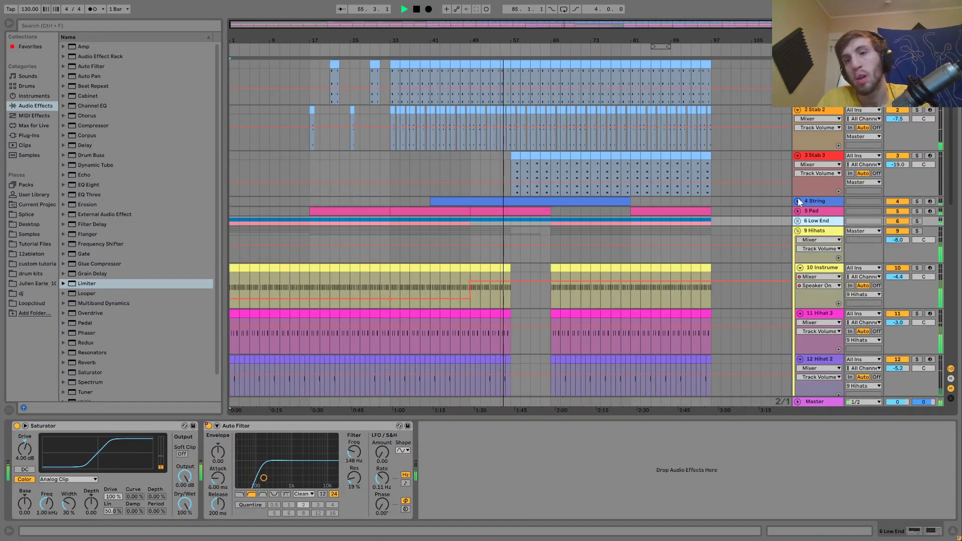
left_click(811, 201)
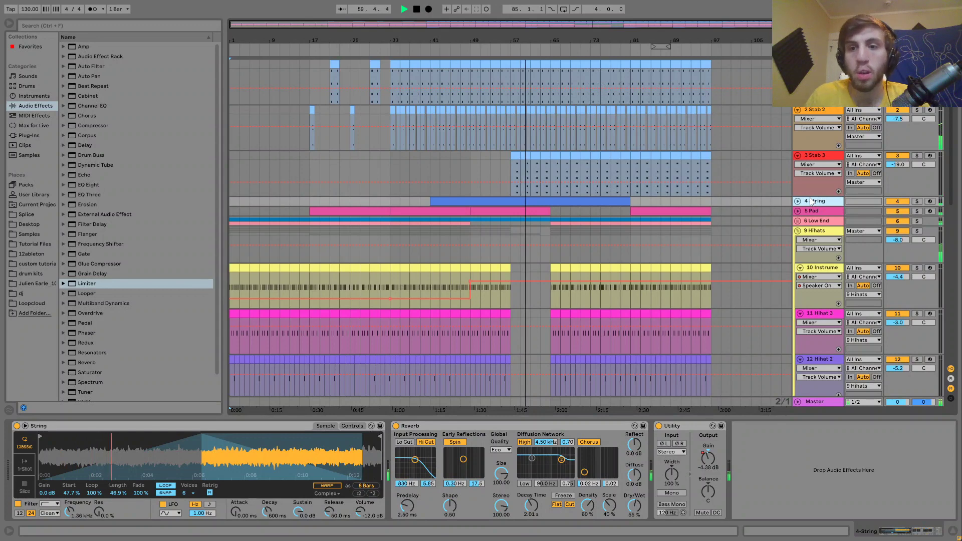
- Select all tracks inside the Hihats group and fold them together
left_click(818, 269)
key("ctrl+a")
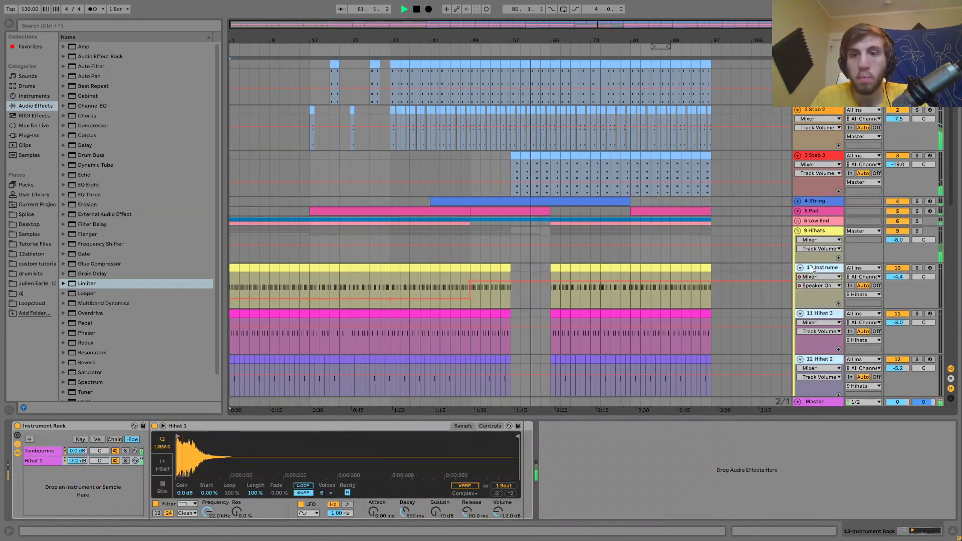
left_click(801, 268)
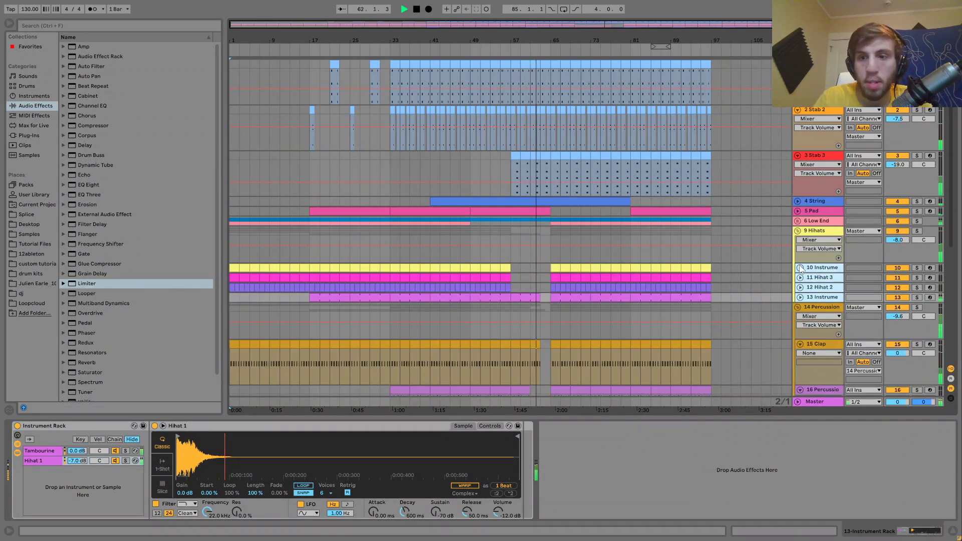
- Fold the Clap, both Percussion, Sweep and Crash tracks
scroll(802, 269, "down", 2)
left_click(801, 288)
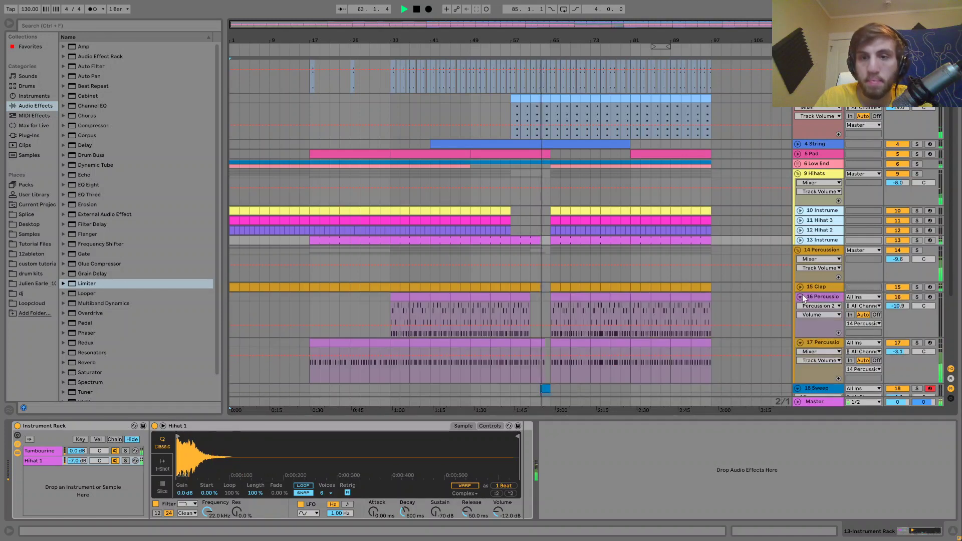
left_click(800, 297)
left_click(801, 307)
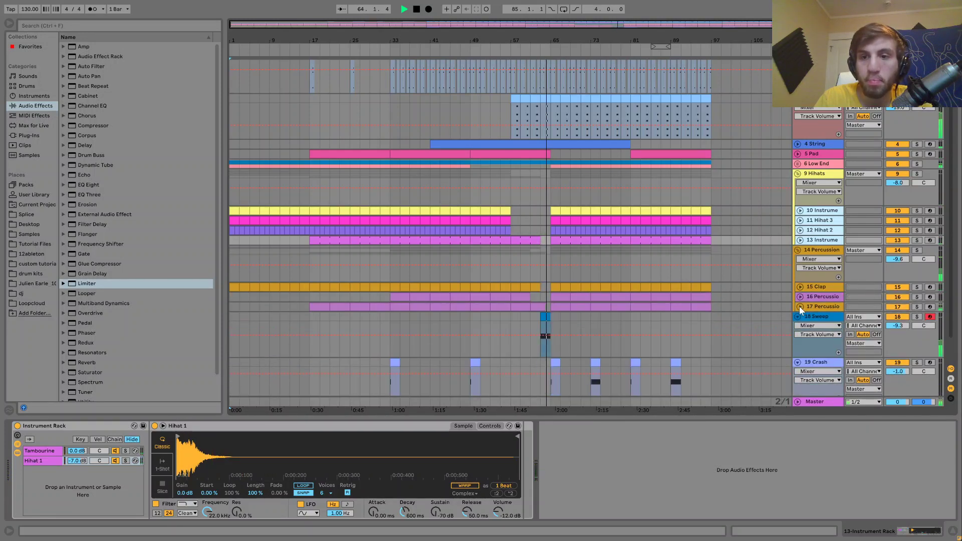
left_click(800, 317)
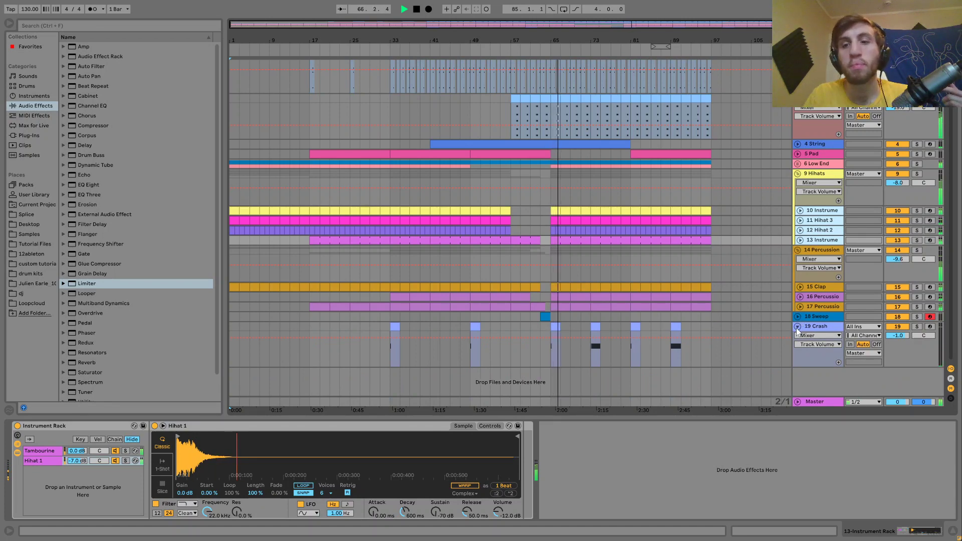
left_click(798, 326)
- Fold the Stab tracks above the String track while the arrangement plays to its end
scroll(797, 156, "up", 3)
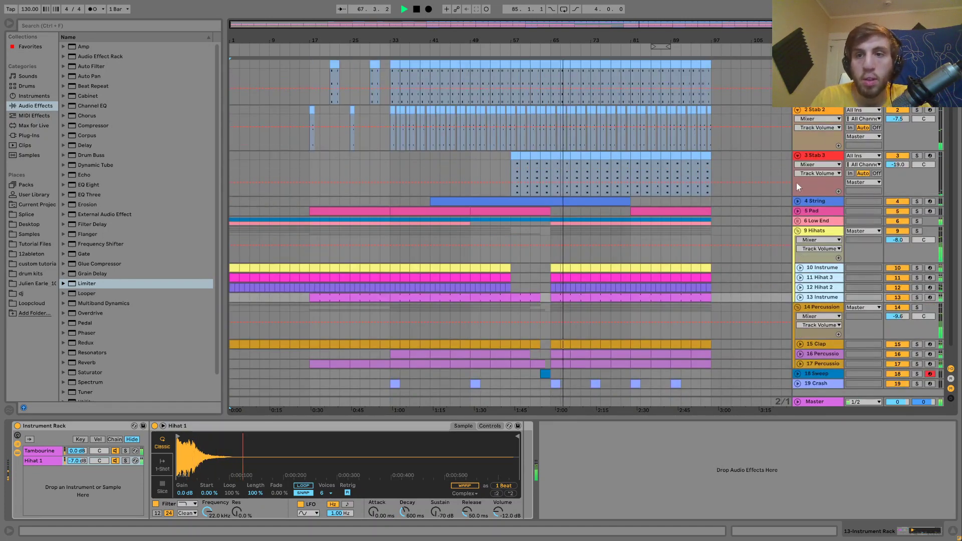
left_click(798, 156)
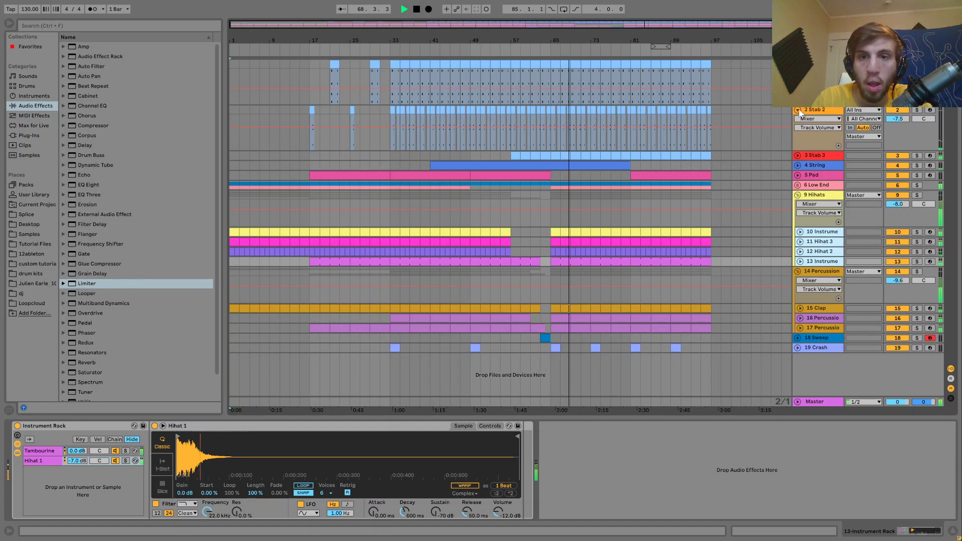
left_click(798, 110)
scroll(501, 225, "down", 2)
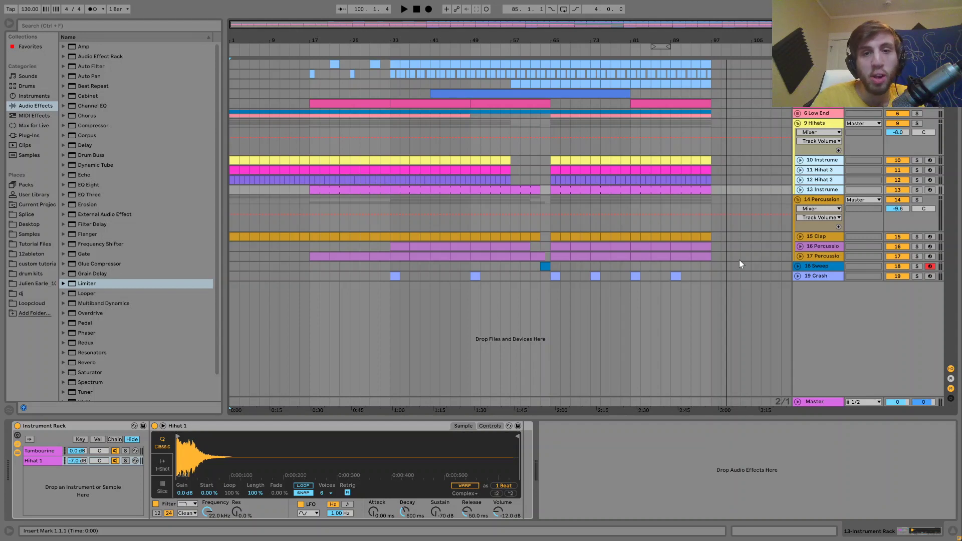
- Show the devices of the Percussion group and the Clap track, and exit full-screen mode
left_click(818, 200)
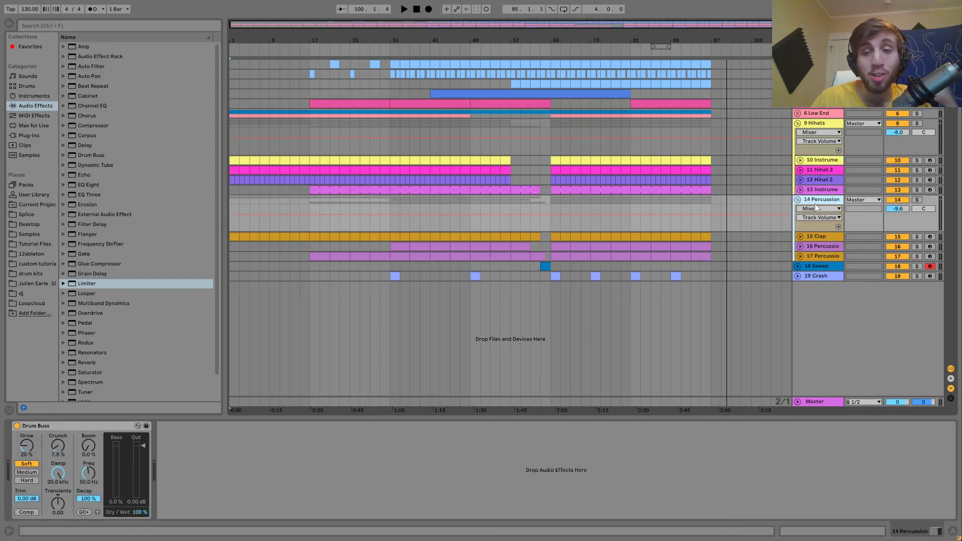
left_click(811, 239)
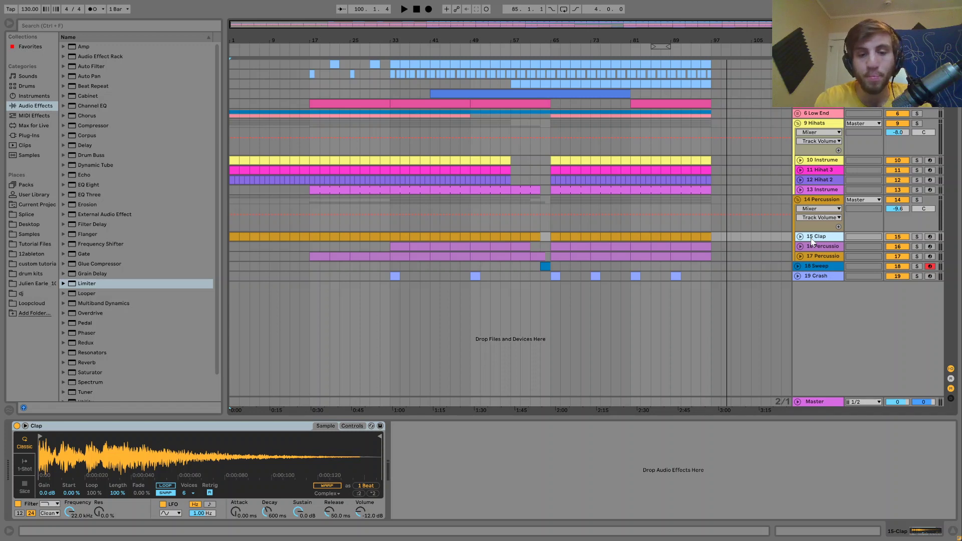
key("F11")
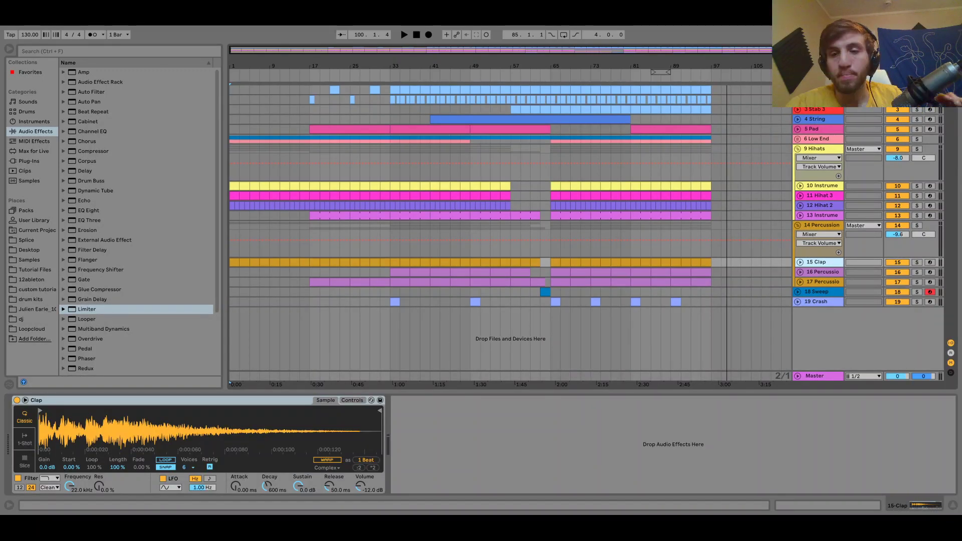